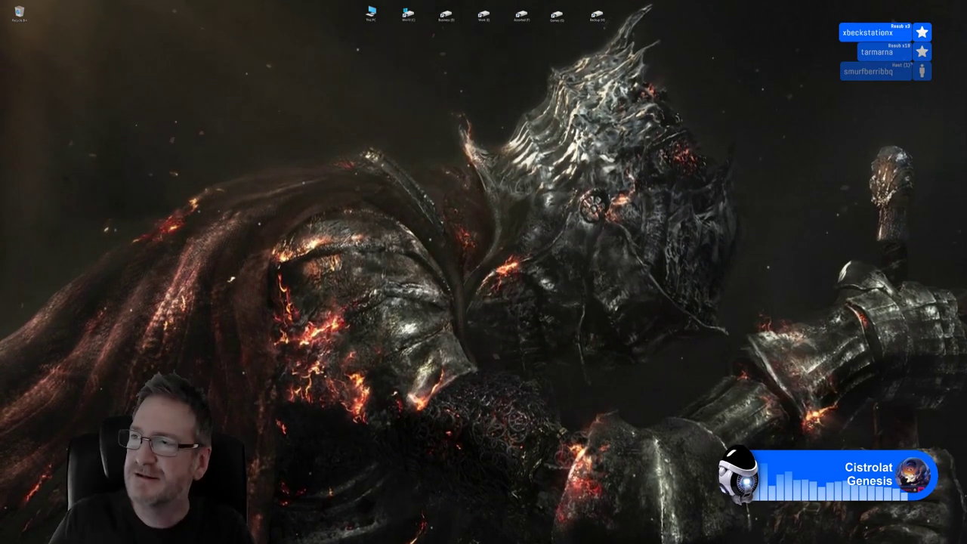
# Drag the Phil Does 3D browser window down onto the main display.
pyautogui.moveTo(452, 0); pyautogui.dragTo(452, 66)
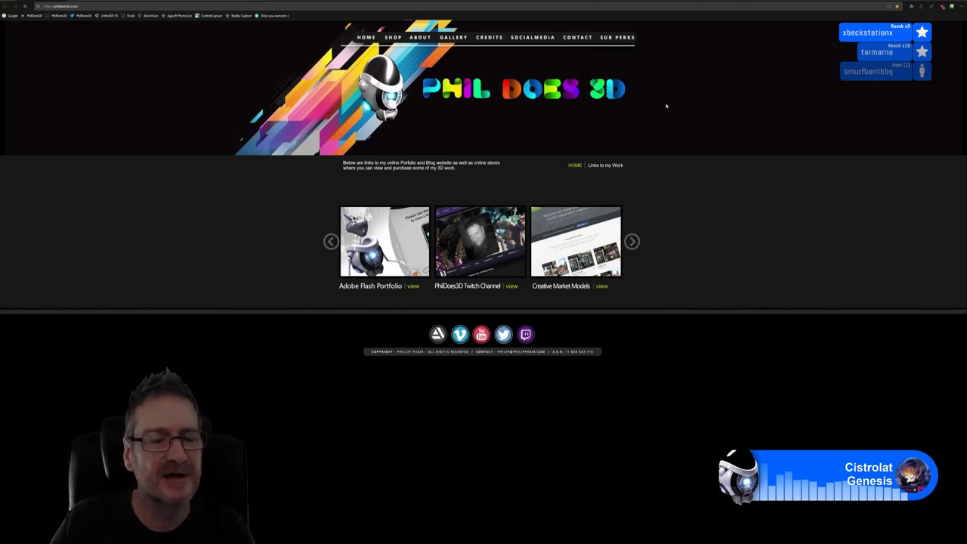
# Scroll down through the Sub Perks page and back up to the top.
pyautogui.scroll(-2, 668, 125)
pyautogui.scroll(2, 665, 155)
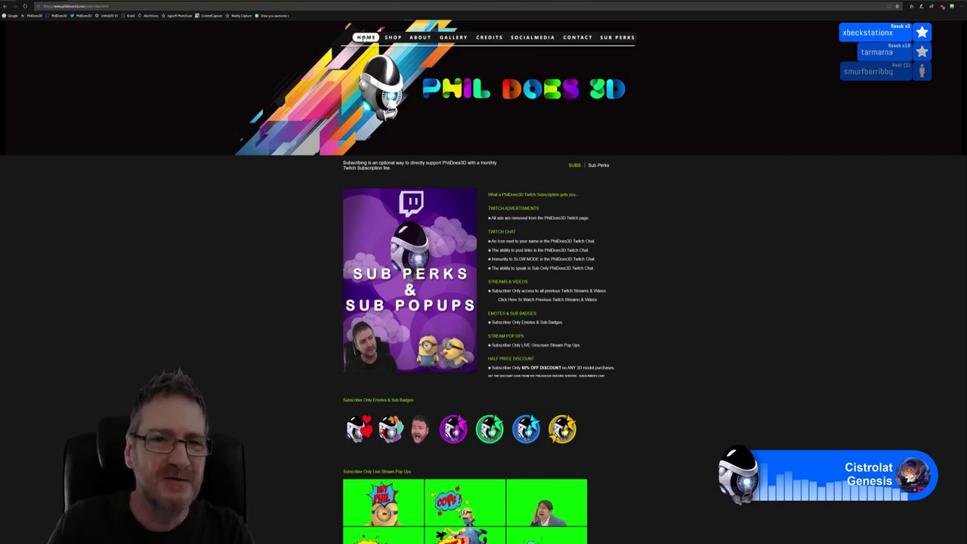
# Return to the PhilDoes3D home page with the HOME navigation link.
pyautogui.click(365, 37)
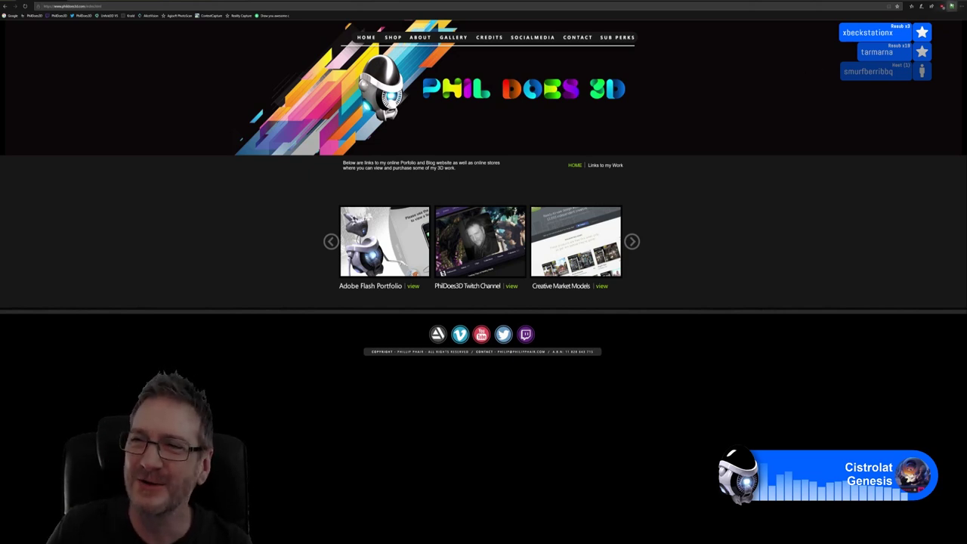
# Hide the browser window to reveal the Windows desktop.
pyautogui.press('super+d')
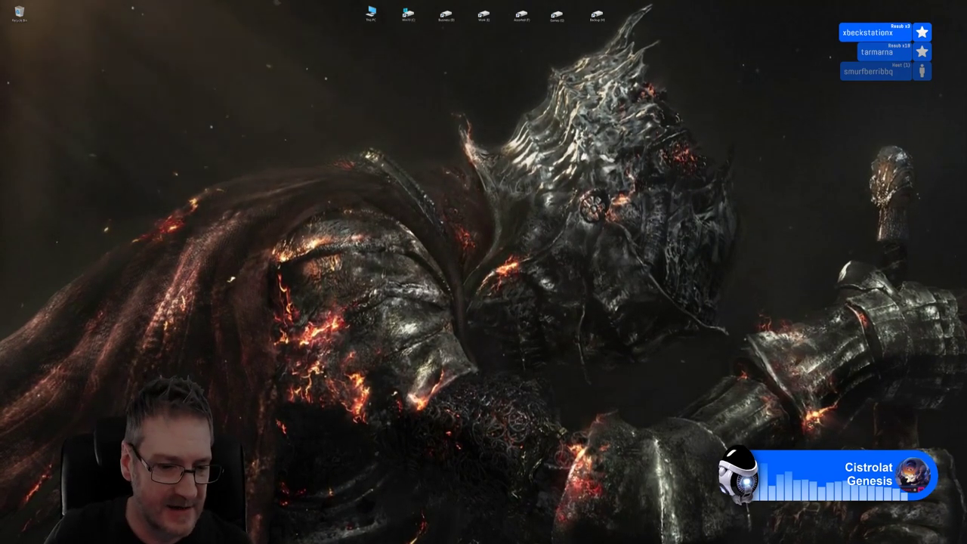
# Switch back to the 3ds Max gazebo scene with Alt+Tab.
pyautogui.hotkey('alt', 'Tab')
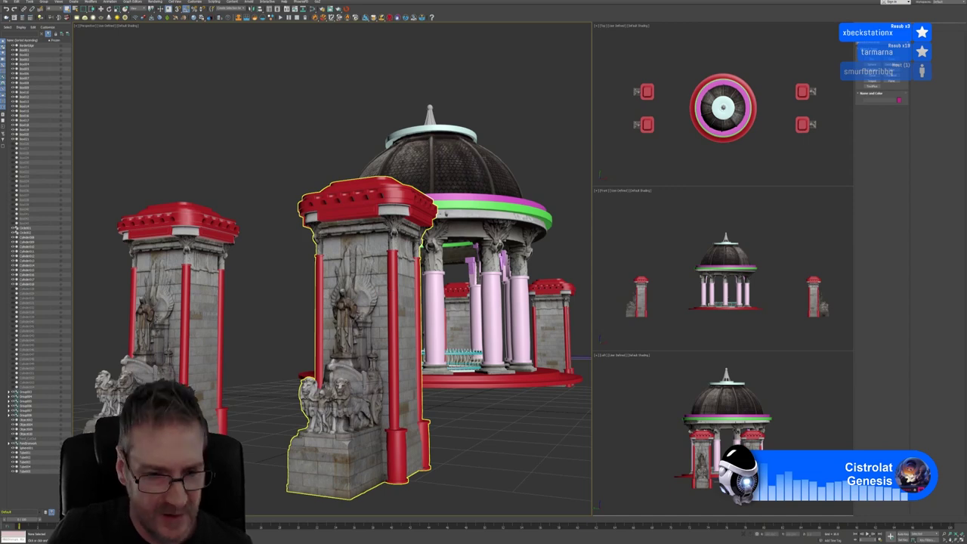
# Select the front gate pillar, orbit around it, and isolate it to view alone.
pyautogui.click(363, 288)
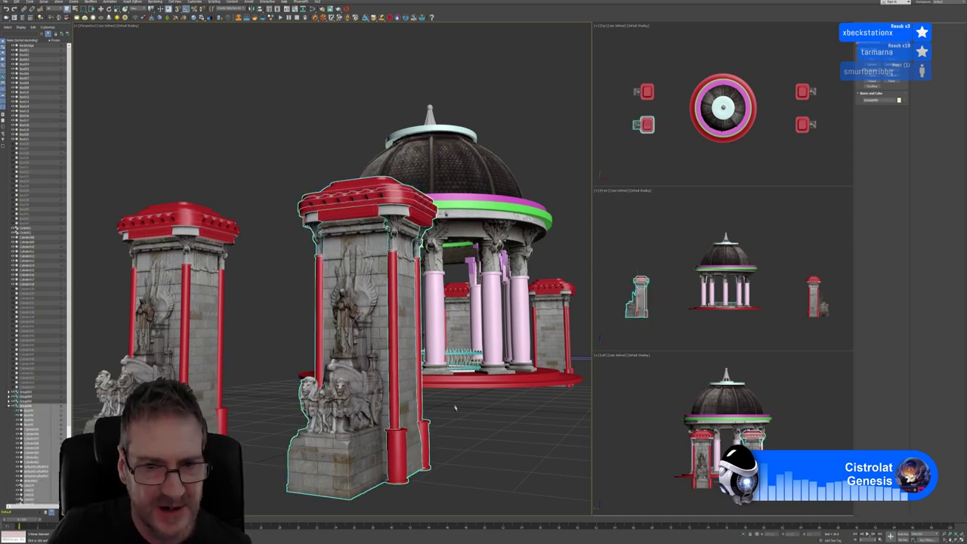
pyautogui.keyDown('alt'); pyautogui.moveTo(456, 408); pyautogui.dragTo(314, 396, button='middle'); pyautogui.keyUp('alt')
pyautogui.hotkey('alt', 'q')
pyautogui.hotkey('alt', 'q')
pyautogui.scroll(4, 313, 397)
# Pick the red base platform and orbit down for a close look at the gazebo.
pyautogui.click(461, 362)
pyautogui.keyDown('alt'); pyautogui.moveTo(461, 362); pyautogui.dragTo(464, 442, button='middle'); pyautogui.keyUp('alt')
pyautogui.scroll(3, 365, 327)
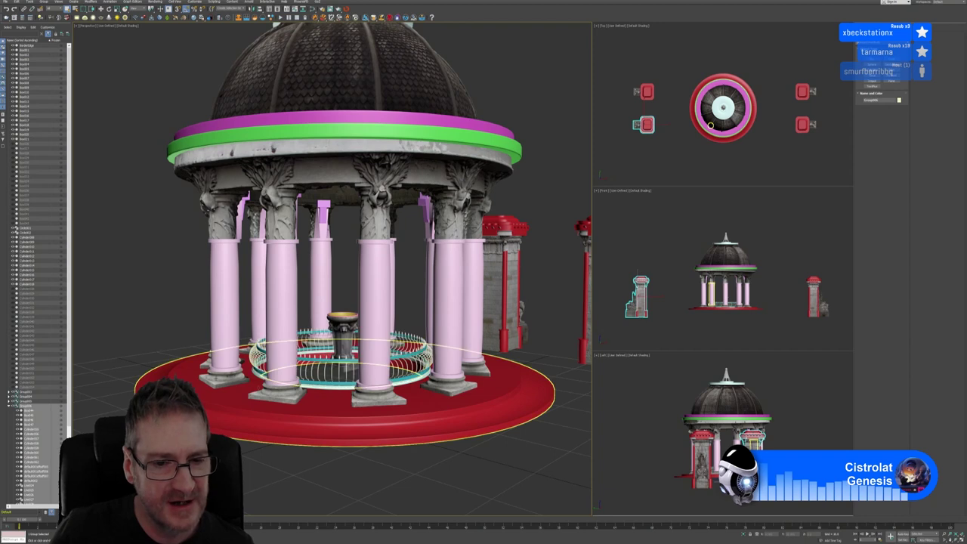
pyautogui.scroll(-5, 400, 263)
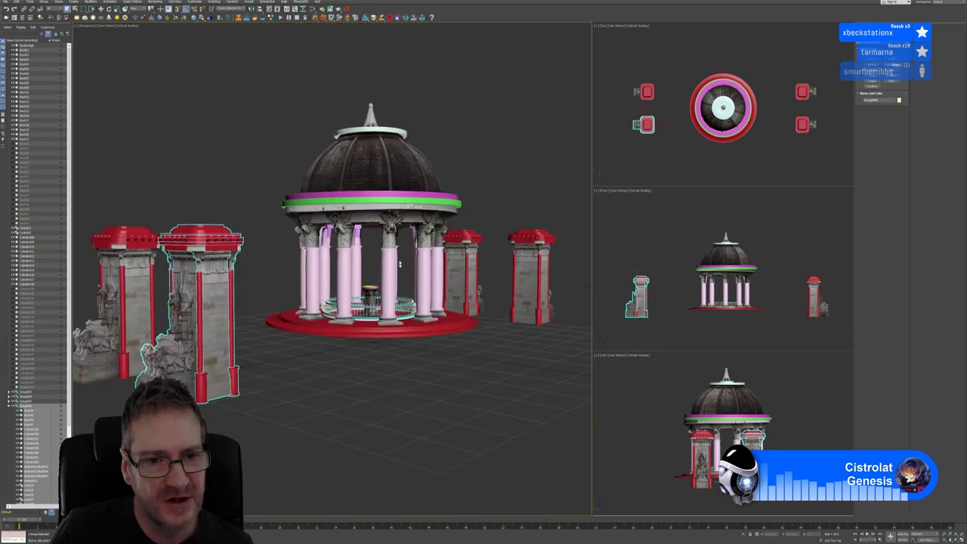
pyautogui.moveTo(343, 372); pyautogui.dragTo(348, 376, button='middle')
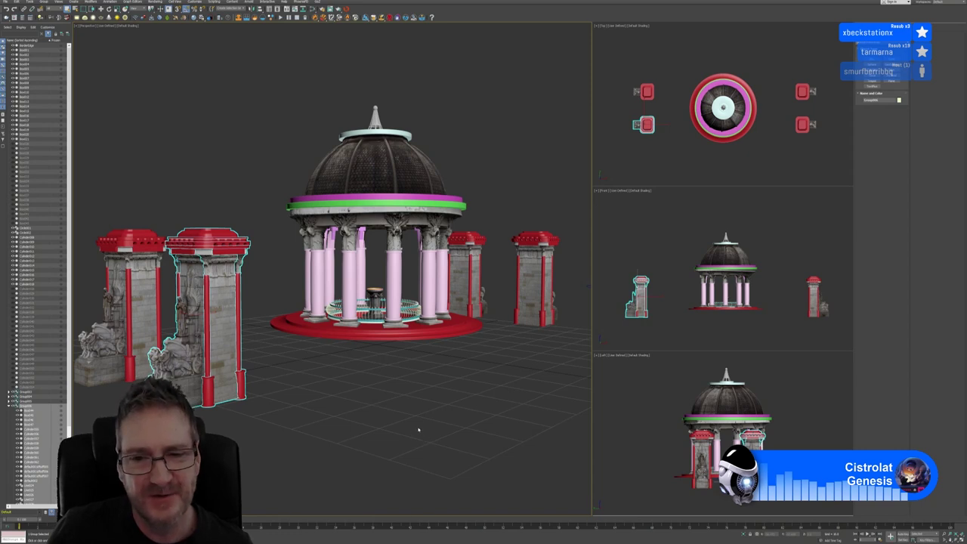
pyautogui.moveTo(420, 431); pyautogui.dragTo(426, 428, button='middle')
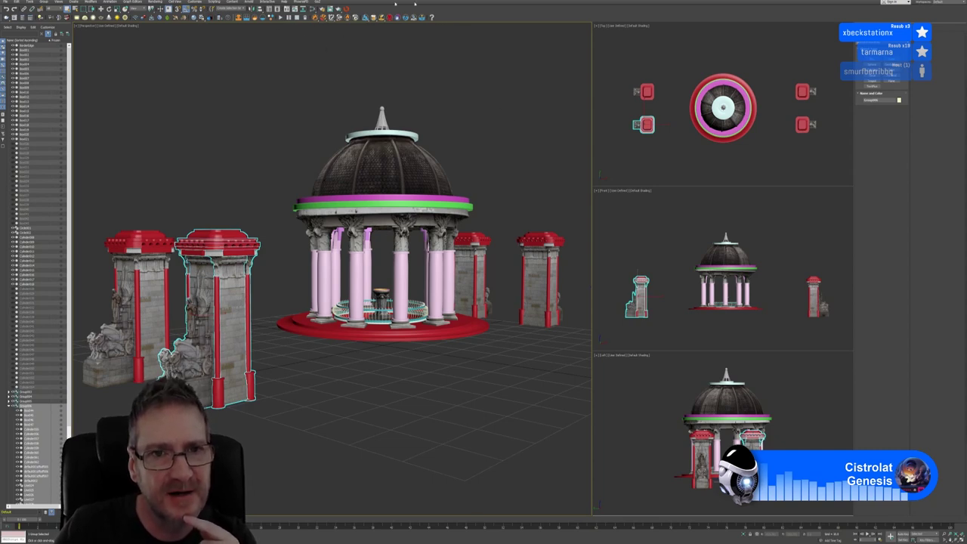
pyautogui.scroll(10, 381, 310)
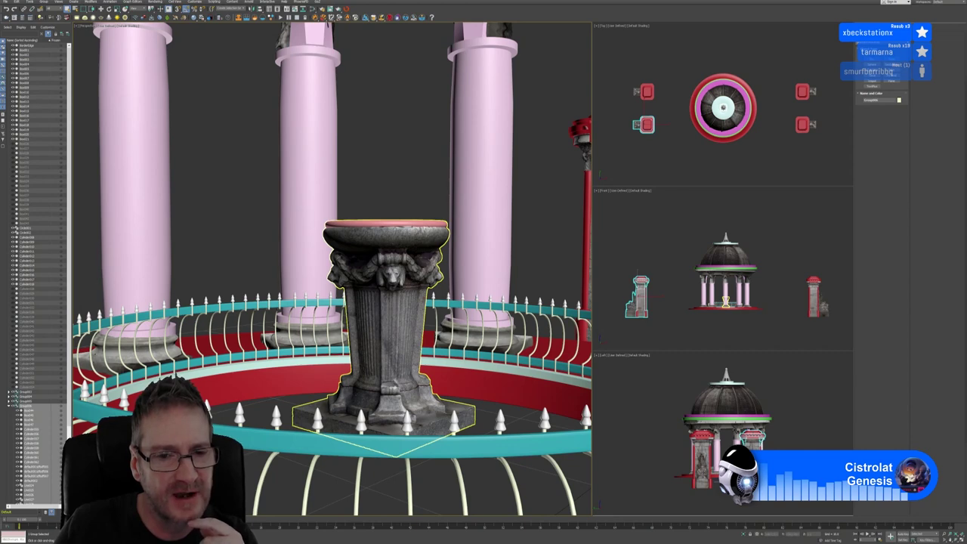
pyautogui.scroll(-6, 362, 259)
pyautogui.scroll(3, 362, 259)
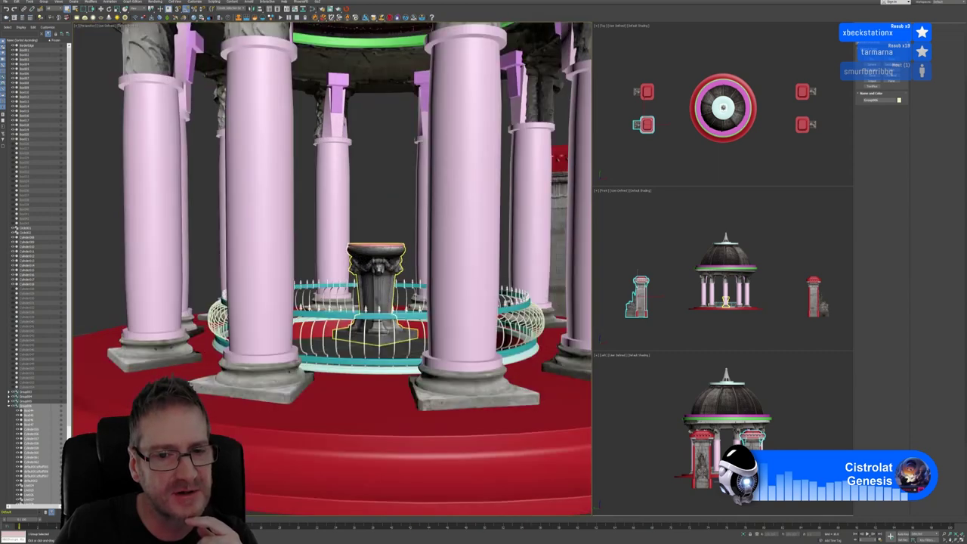
pyautogui.scroll(3, 374, 289)
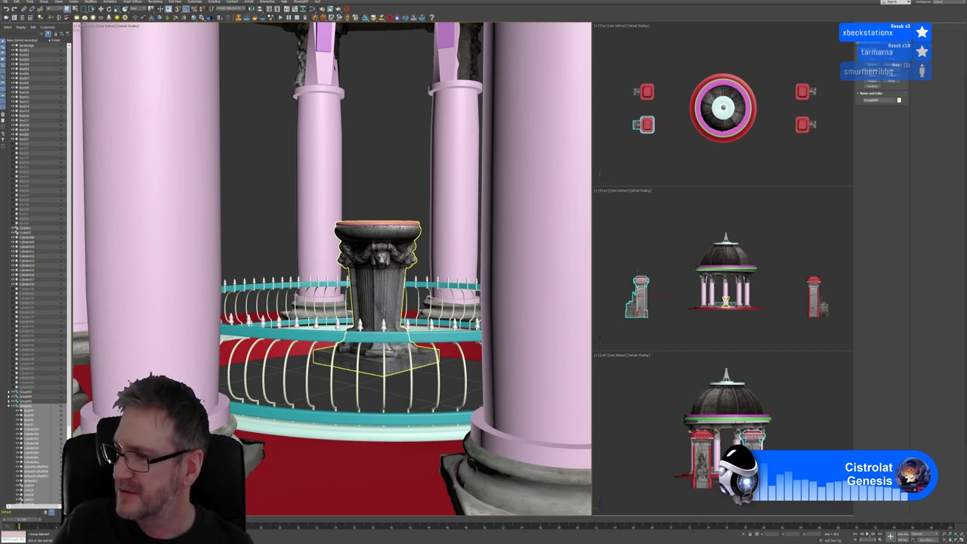
pyautogui.scroll(-10, 444, 240)
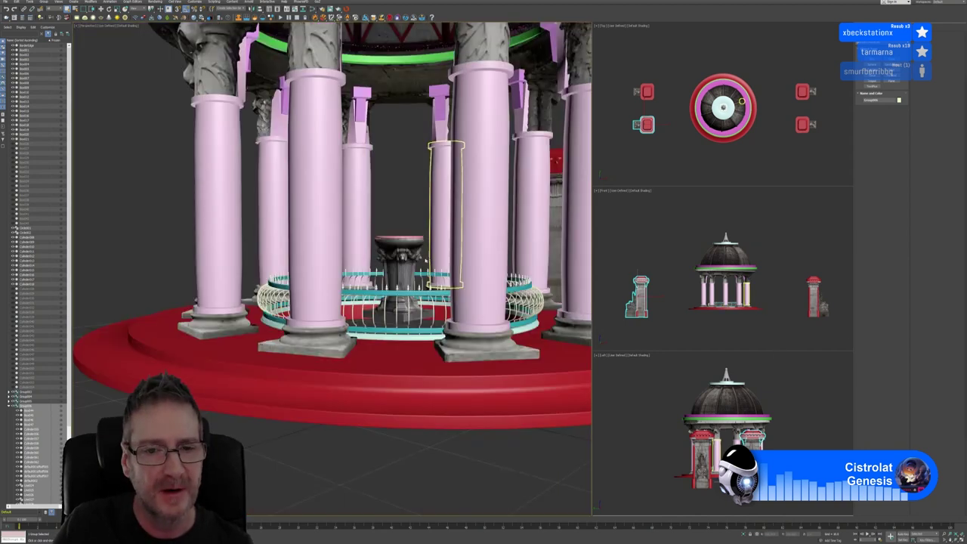
pyautogui.keyDown('alt'); pyautogui.moveTo(418, 218); pyautogui.dragTo(465, 349, button='middle'); pyautogui.keyUp('alt')
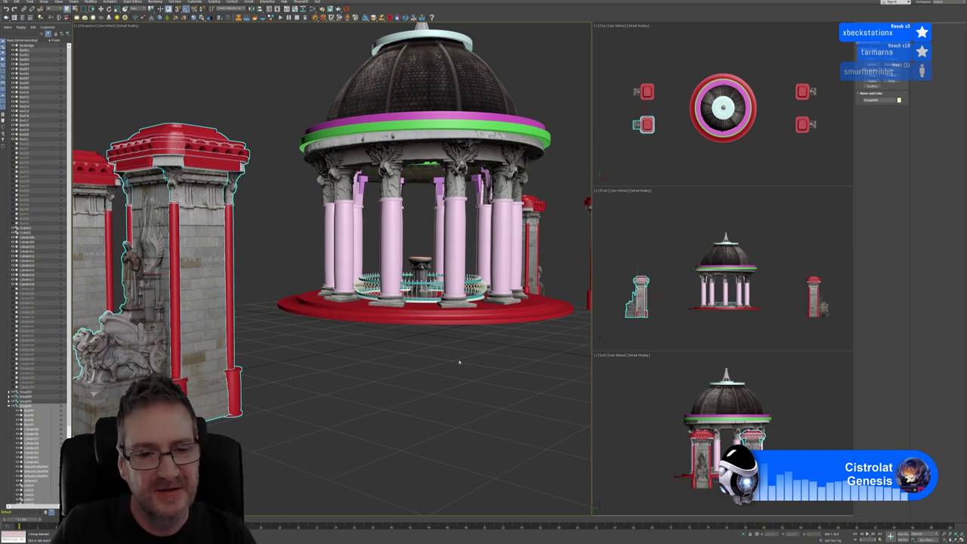
# Pan the Perspective view right toward the right-hand stone pillar.
pyautogui.moveTo(387, 375); pyautogui.dragTo(412, 374, button='middle')
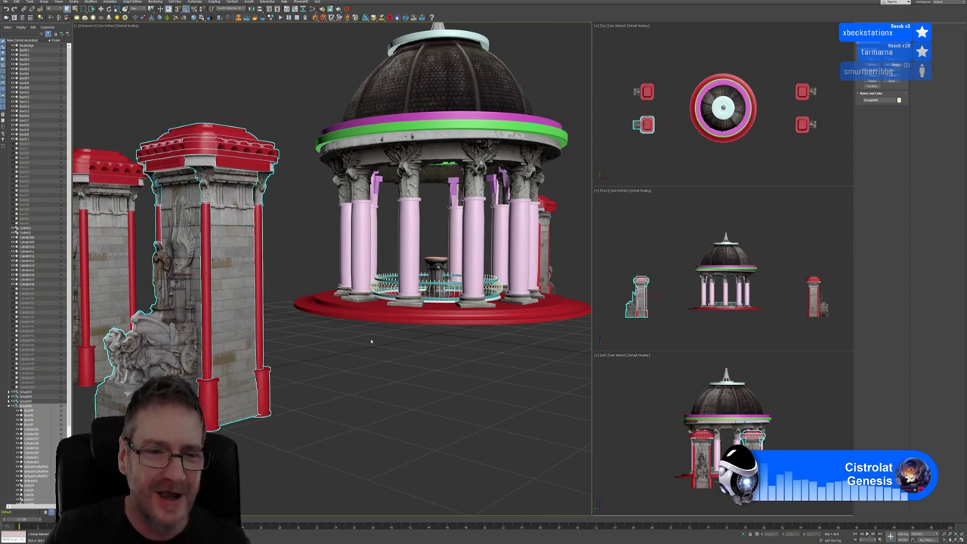
# Clear the selection, then select the right-hand stone pillar and frame it with Z.
pyautogui.moveTo(367, 363); pyautogui.dragTo(414, 369, button='middle')
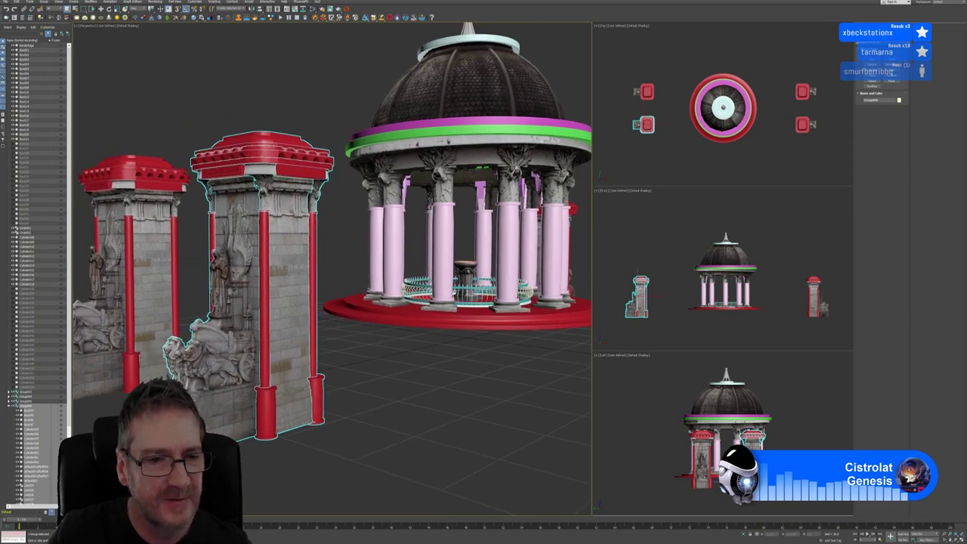
pyautogui.click(414, 391)
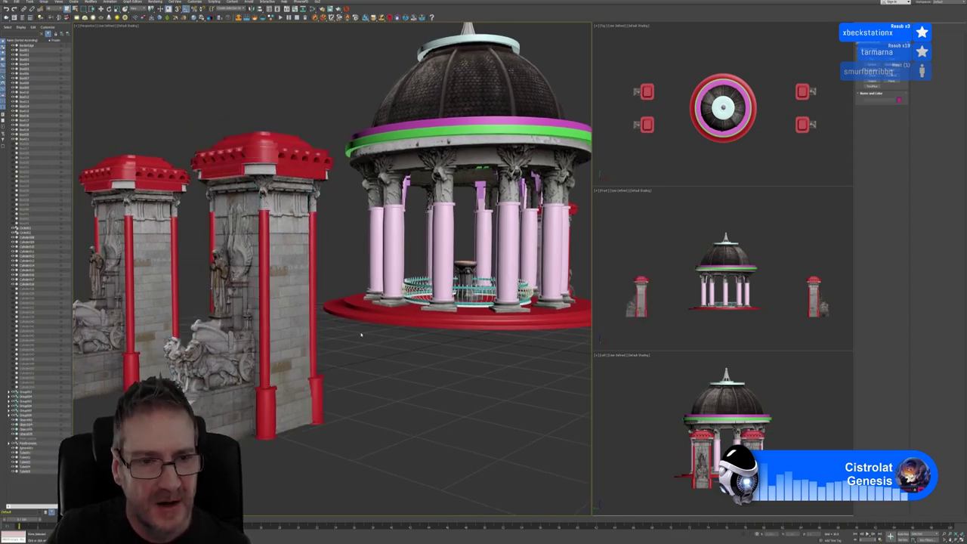
pyautogui.keyDown('alt'); pyautogui.moveTo(414, 392); pyautogui.dragTo(371, 343, button='middle'); pyautogui.keyUp('alt')
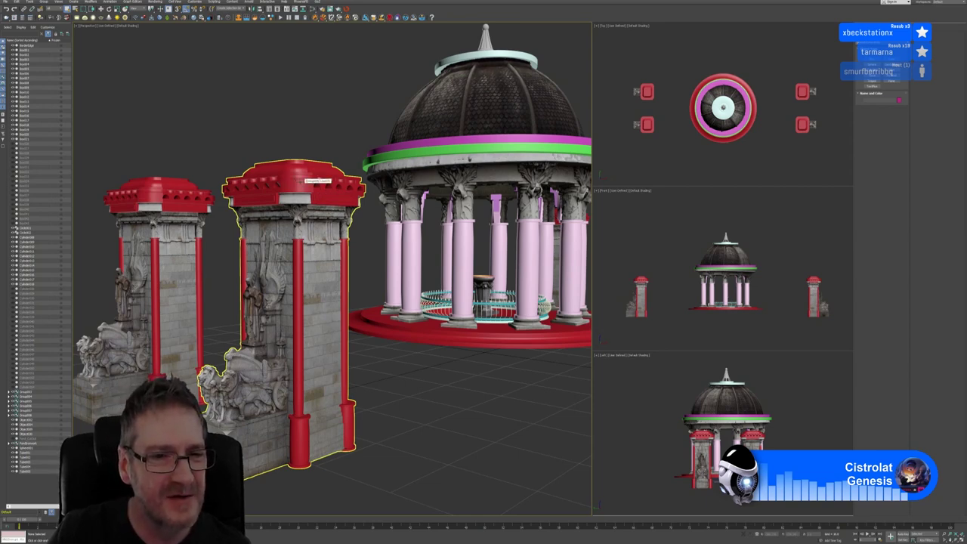
pyautogui.click(306, 181)
pyautogui.press('z')
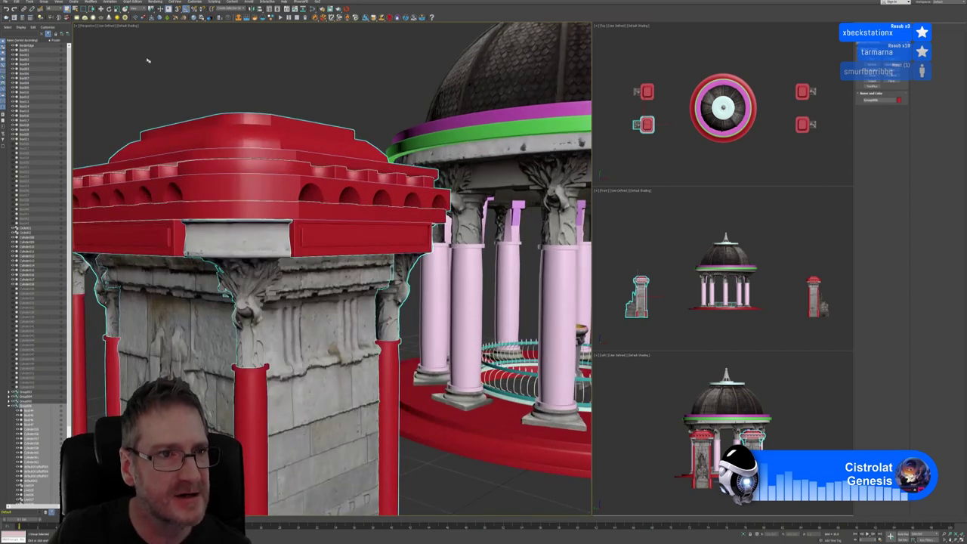
# Orbit and zoom in on the pillar's red cap, then bring up the Group menu.
pyautogui.scroll(-5, 174, 68)
pyautogui.keyDown('alt'); pyautogui.moveTo(189, 113); pyautogui.dragTo(232, 136, button='middle'); pyautogui.keyUp('alt')
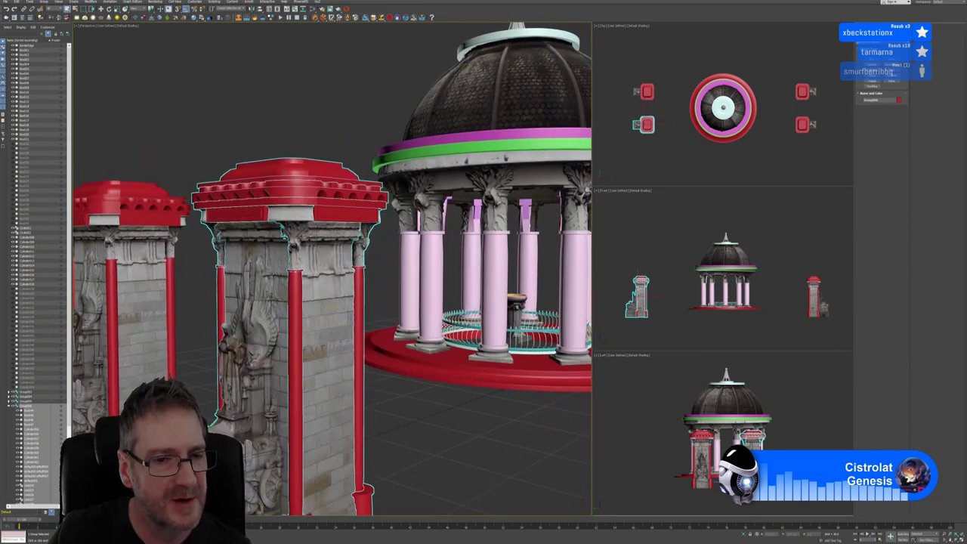
pyautogui.scroll(4, 285, 170)
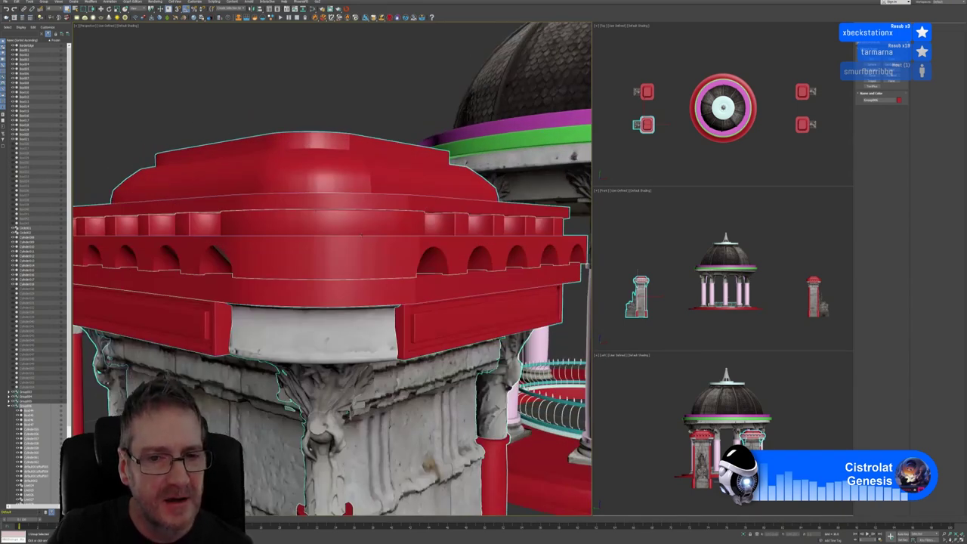
pyautogui.scroll(-8, 332, 268)
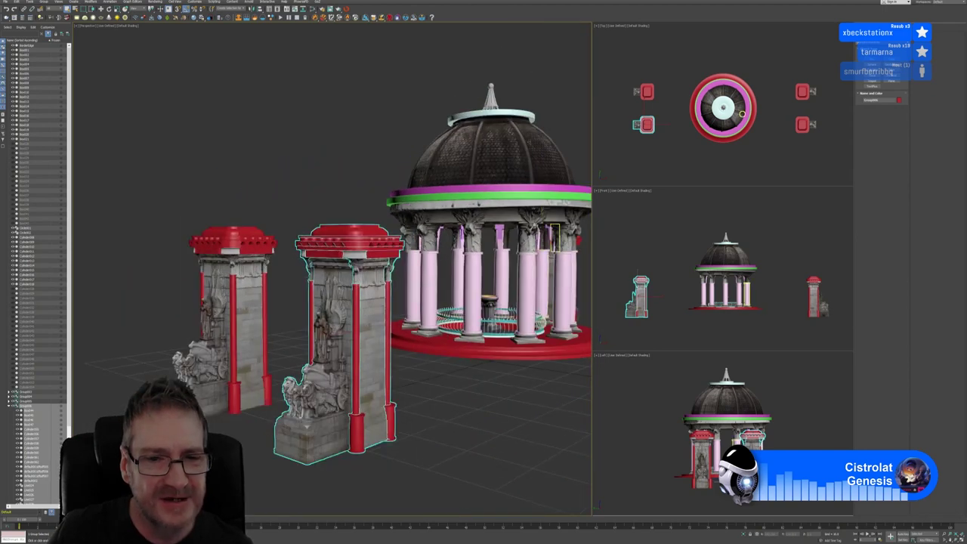
pyautogui.scroll(5, 340, 250)
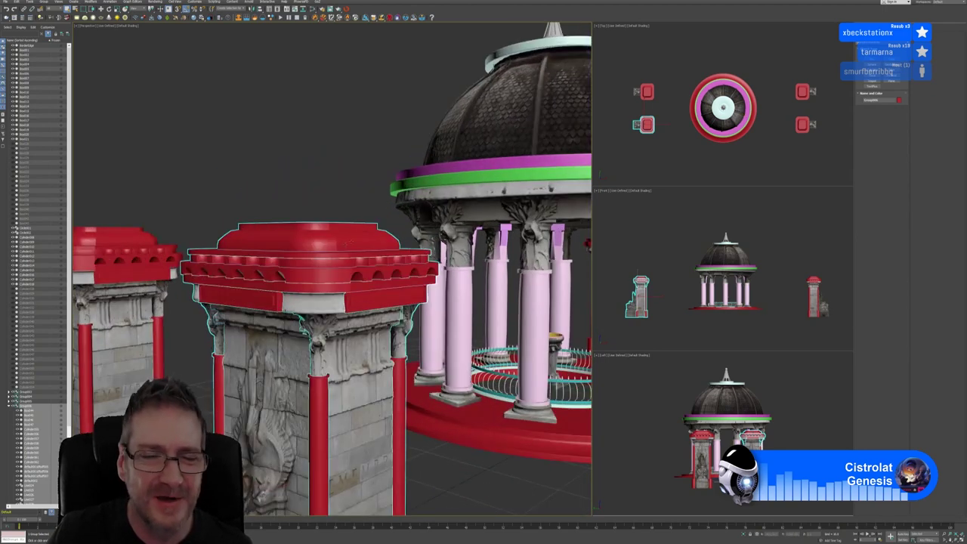
pyautogui.scroll(4, 340, 245)
pyautogui.scroll(4, 341, 168)
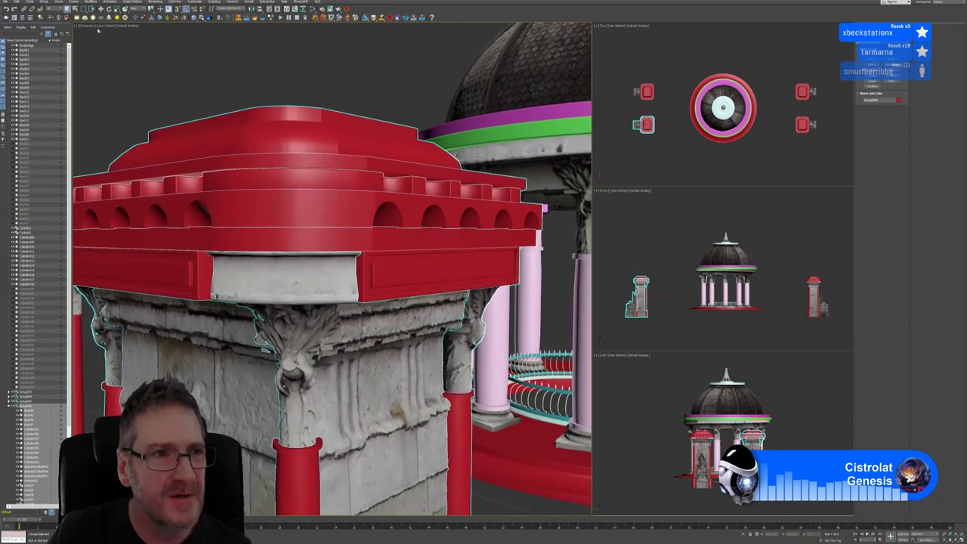
pyautogui.click(44, 2)
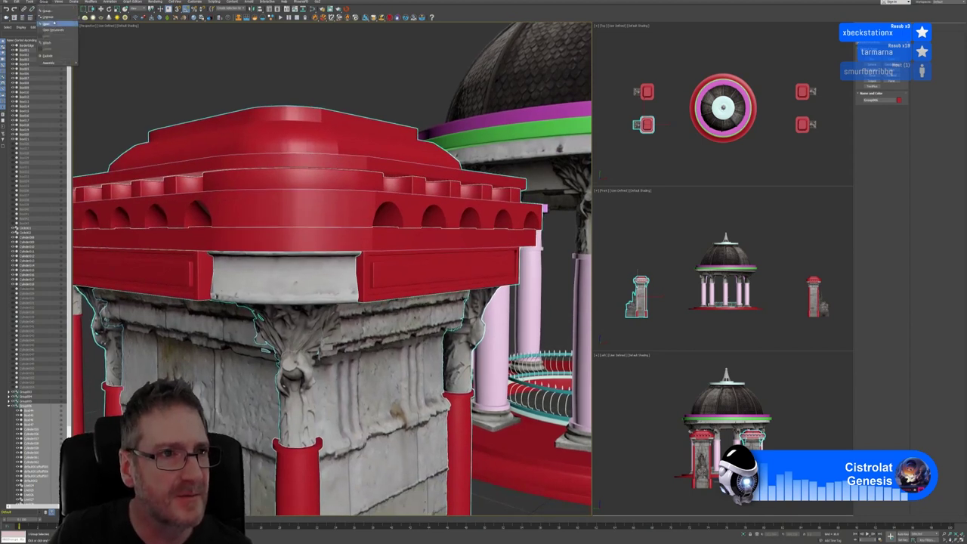
# Open the pillar group, isolate its red arched cap, and zoom to frame it.
pyautogui.click(53, 24)
pyautogui.click(353, 111)
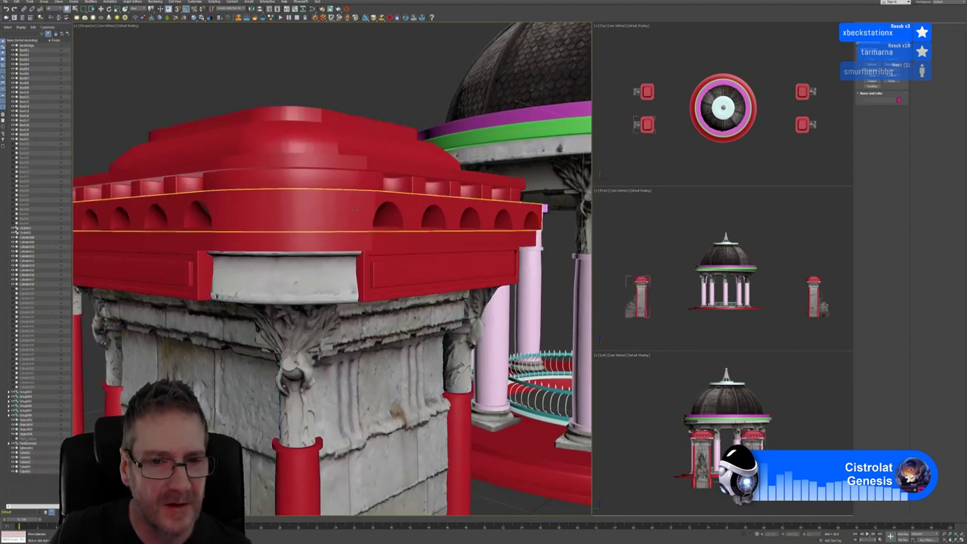
pyautogui.click(744, 535)
pyautogui.scroll(6, 373, 282)
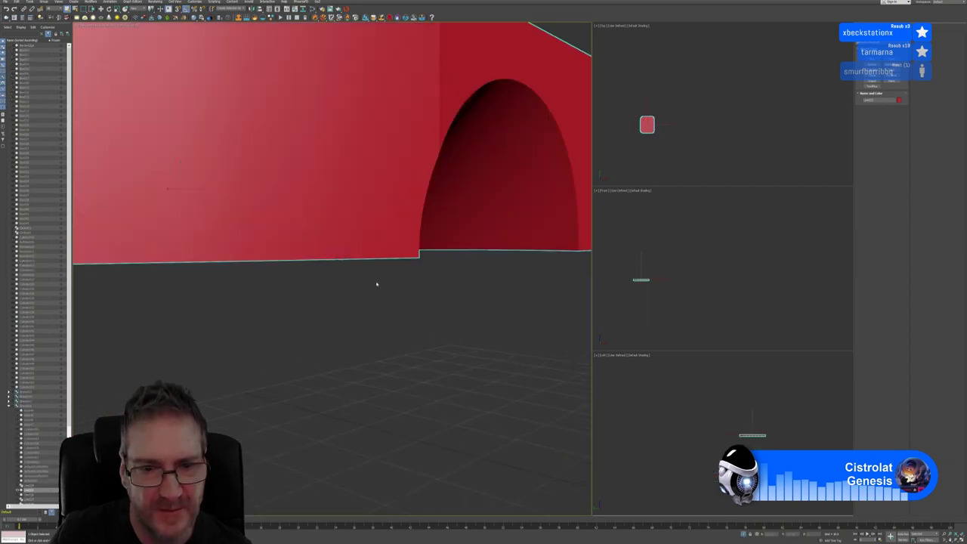
pyautogui.scroll(-10, 377, 284)
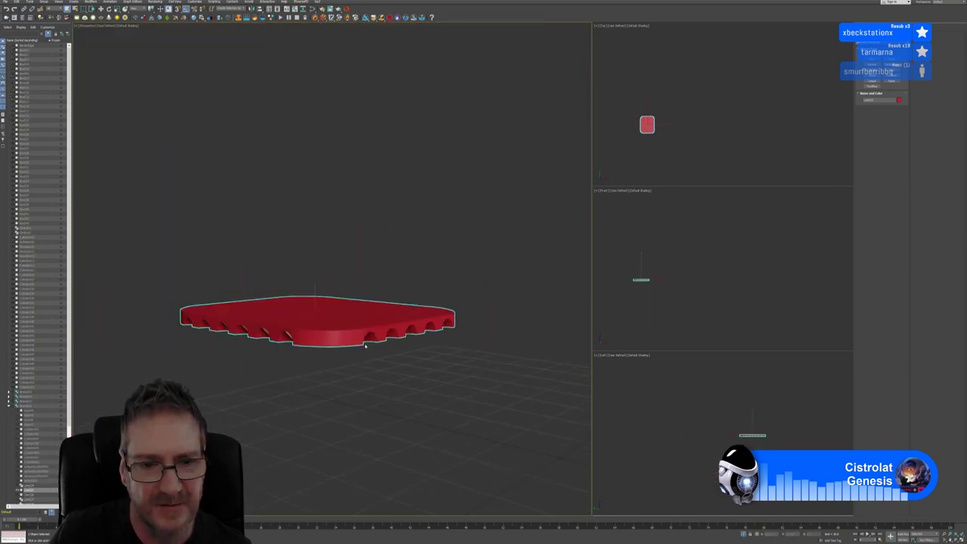
pyautogui.scroll(5, 365, 346)
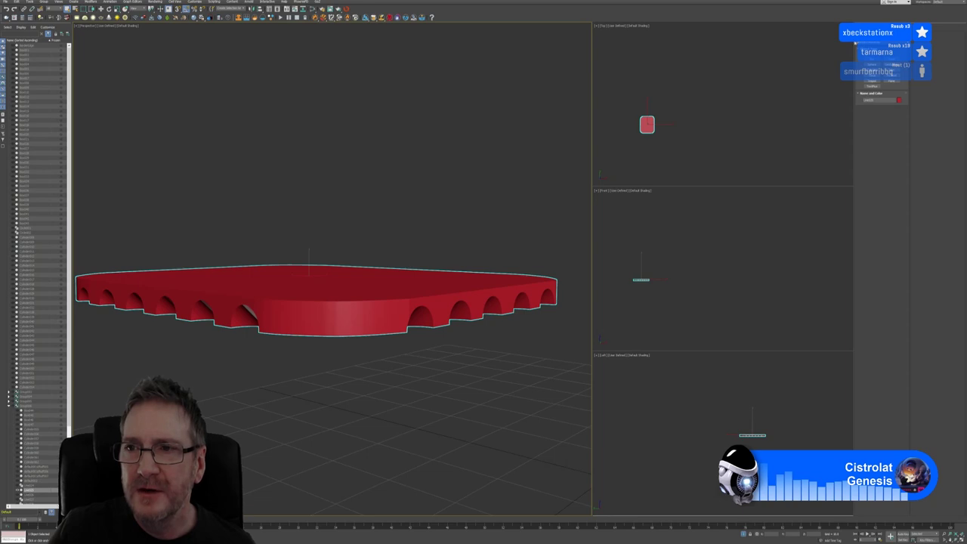
# Show the red cap's Editable Poly modifier stack in the Modify panel.
pyautogui.click(871, 65)
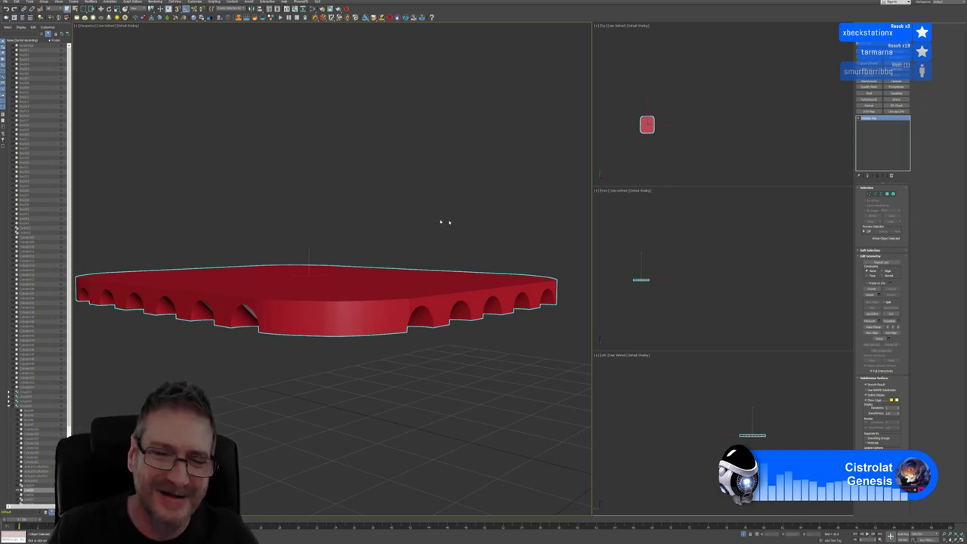
# Recentre the red cap, add and undo a Chamfer modifier, then switch to Edge sub-object level.
pyautogui.moveTo(428, 216); pyautogui.dragTo(432, 217, button='middle')
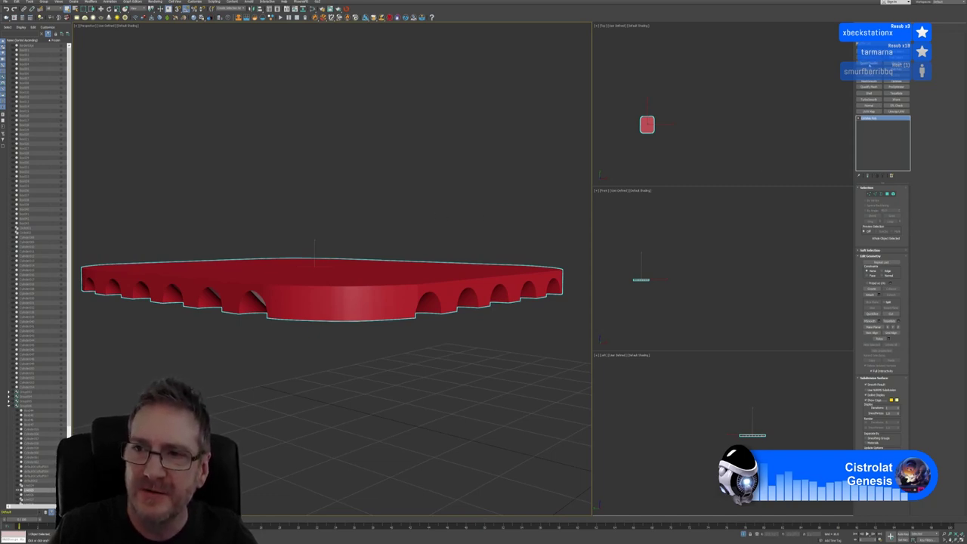
pyautogui.press('c')
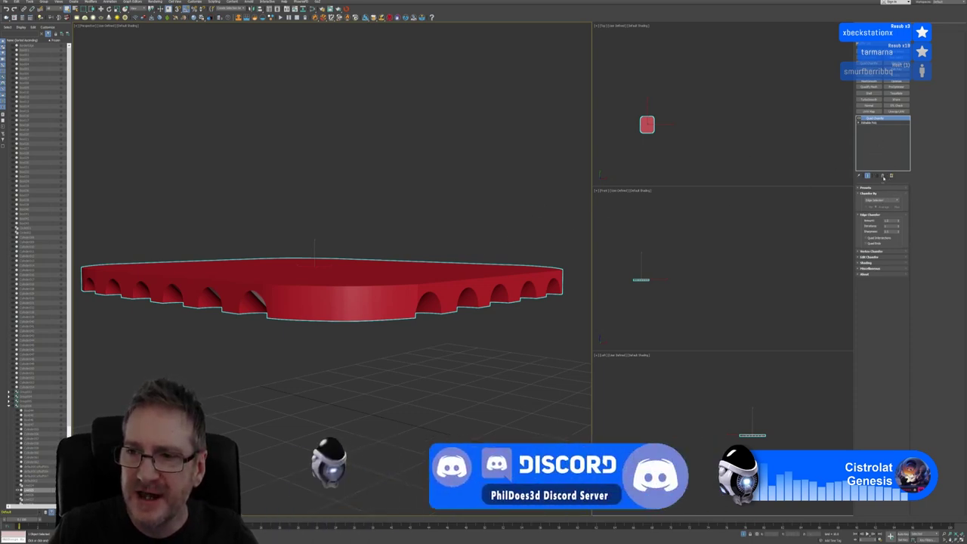
pyautogui.hotkey('ctrl', 'z')
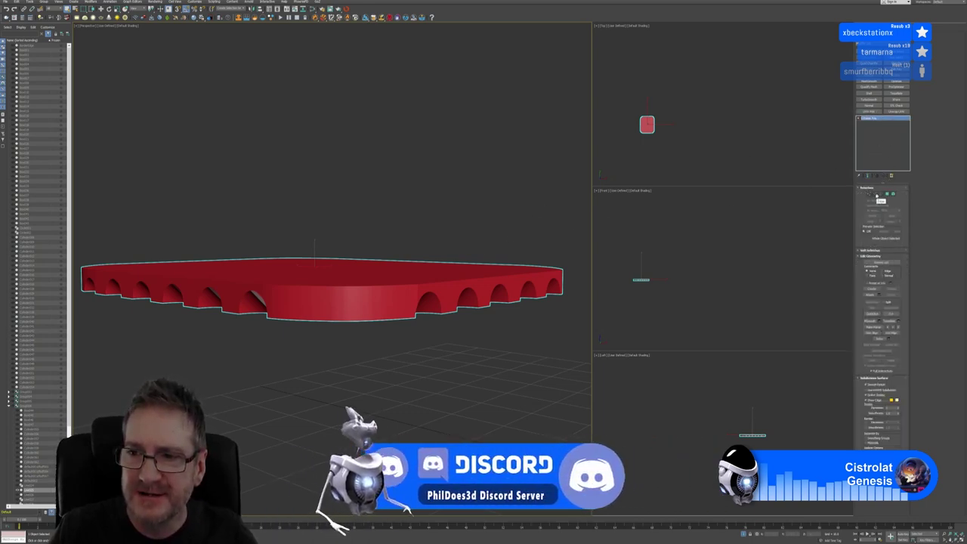
pyautogui.press('2')
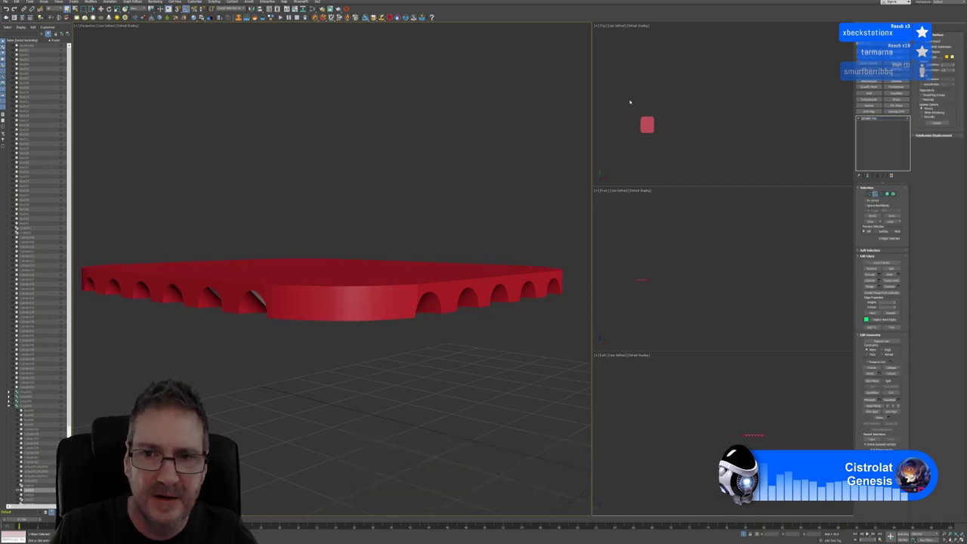
# Turn on Edged Faces viewport shading and zoom in on the red ring.
pyautogui.click(126, 27)
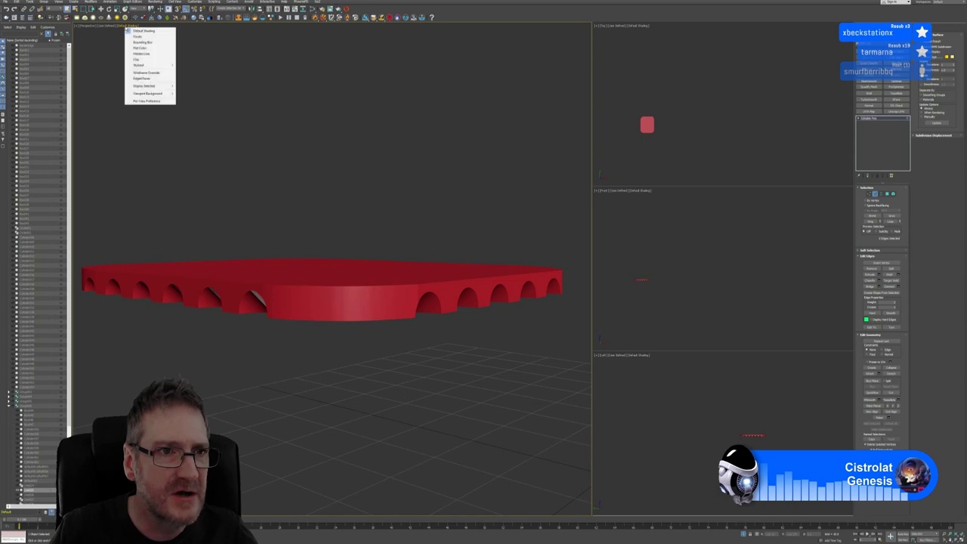
pyautogui.click(147, 79)
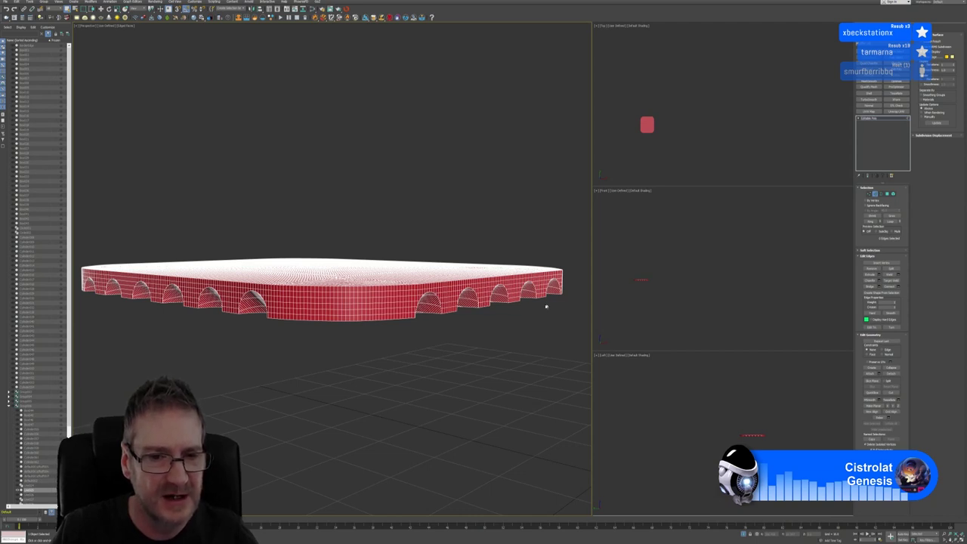
pyautogui.scroll(4, 332, 272)
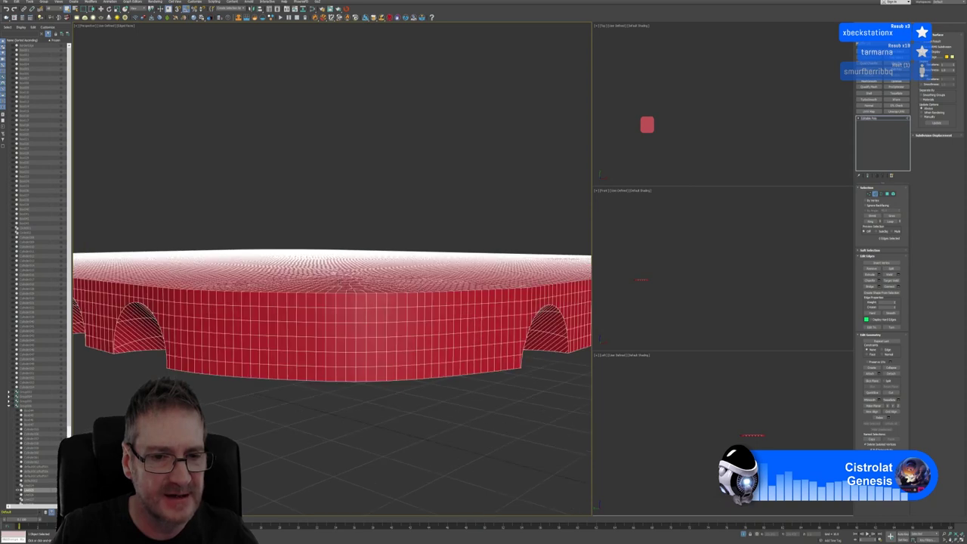
pyautogui.scroll(-5, 342, 281)
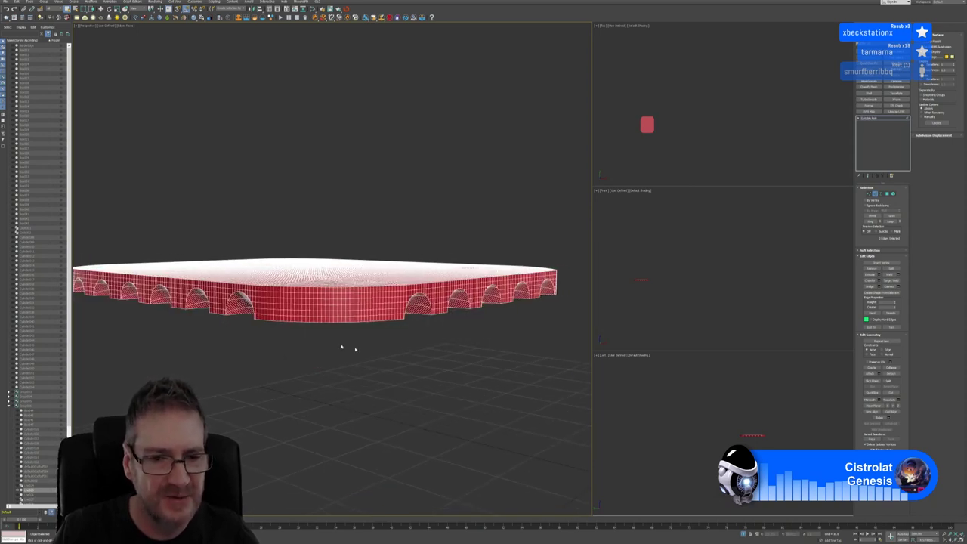
pyautogui.scroll(5, 455, 322)
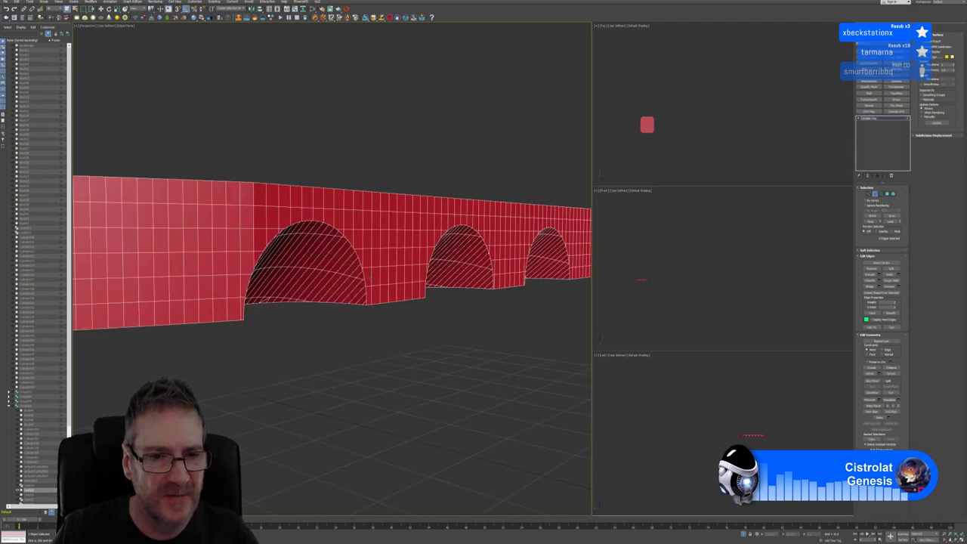
pyautogui.scroll(-6, 333, 257)
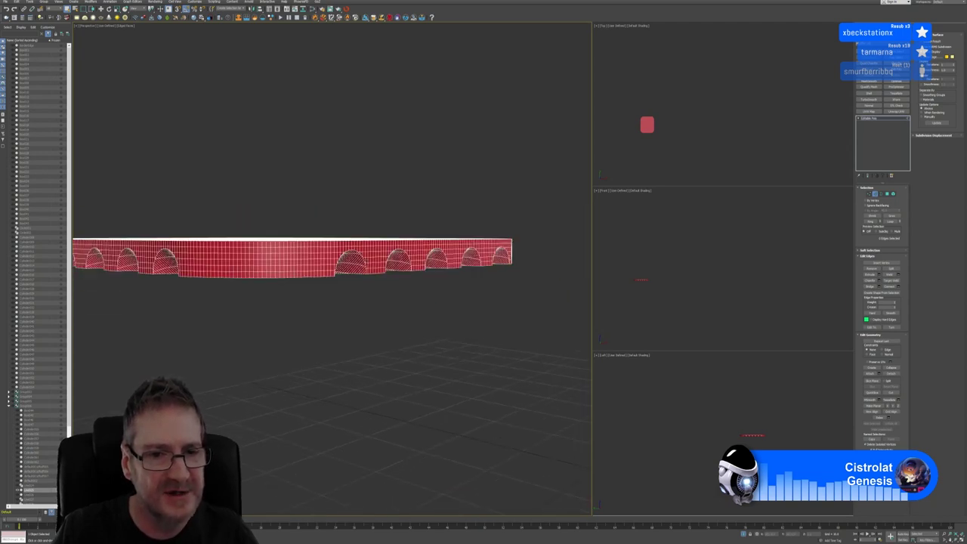
pyautogui.scroll(2, 333, 252)
pyautogui.scroll(2, 340, 257)
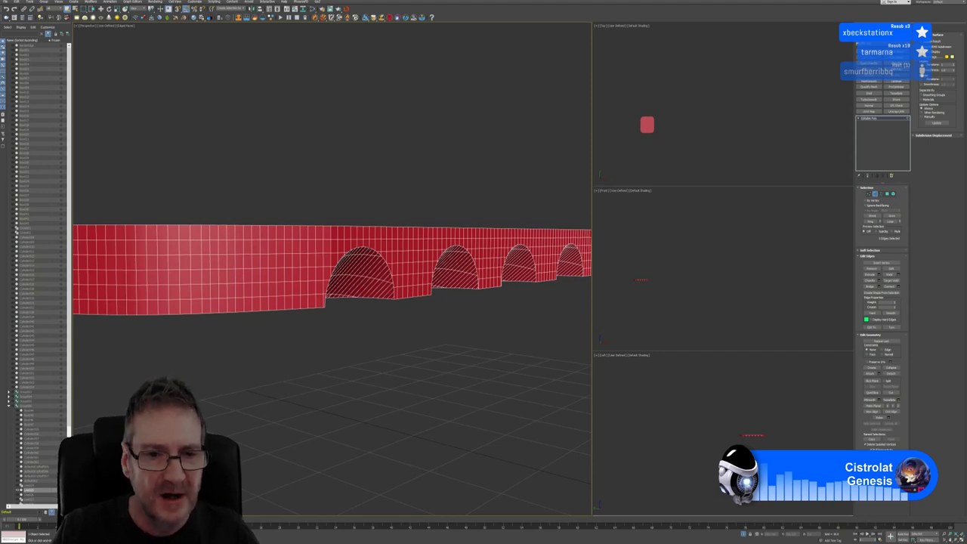
# Window-select the ring's edges in the Top view, fit the Front view, and refine the selection.
pyautogui.hotkey('ctrl', 'z')
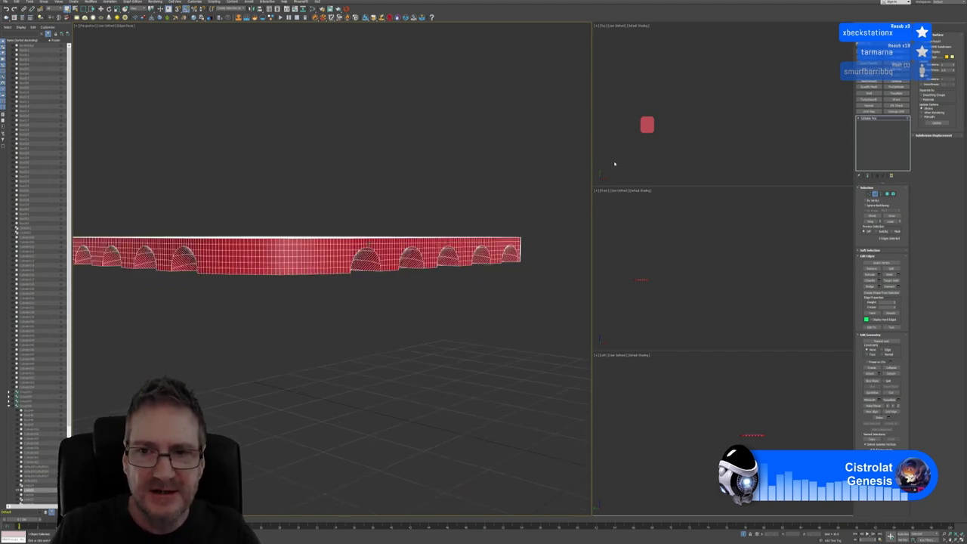
pyautogui.moveTo(614, 163); pyautogui.dragTo(641, 156, button='middle')
pyautogui.moveTo(638, 106); pyautogui.dragTo(698, 176)
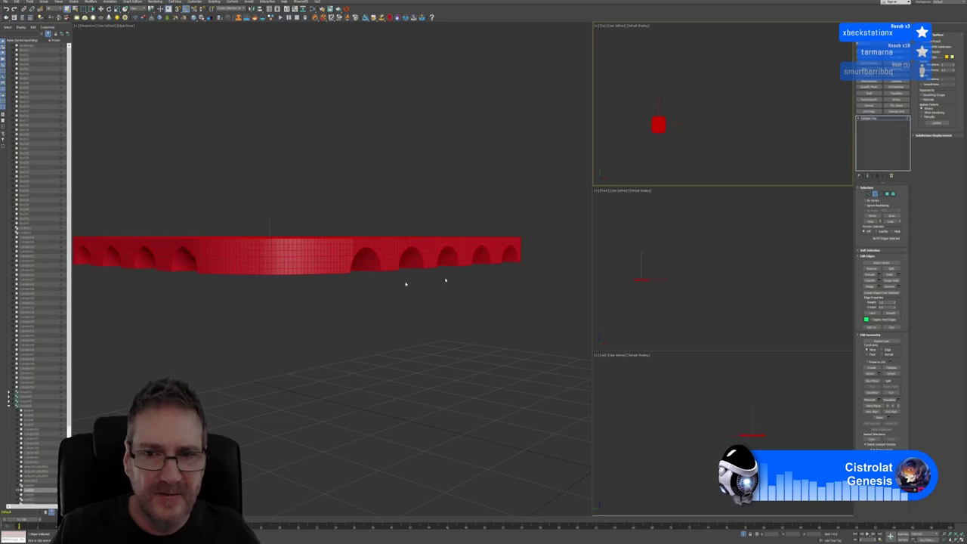
pyautogui.moveTo(632, 285); pyautogui.dragTo(734, 283, button='middle')
pyautogui.scroll(2, 730, 302)
pyautogui.scroll(3, 719, 260)
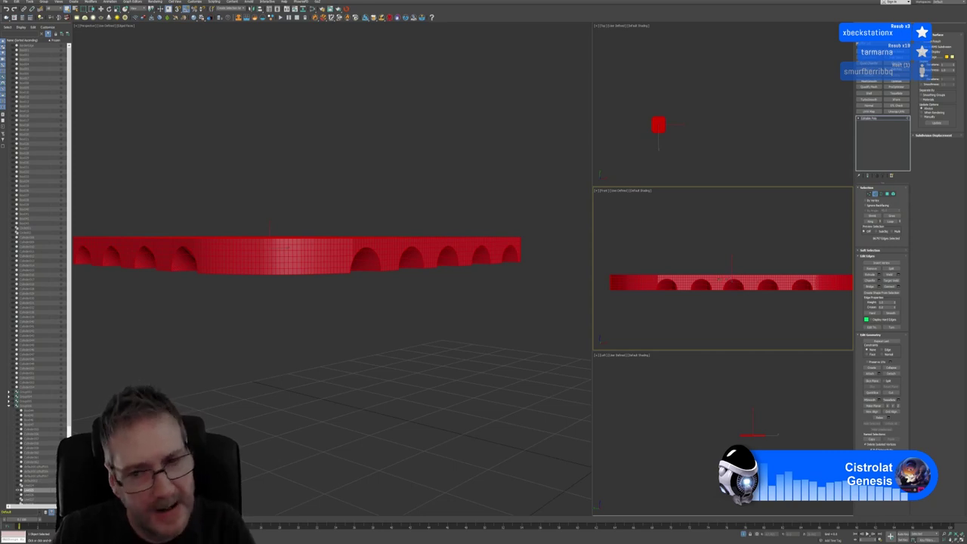
pyautogui.moveTo(700, 296); pyautogui.dragTo(692, 302, button='middle')
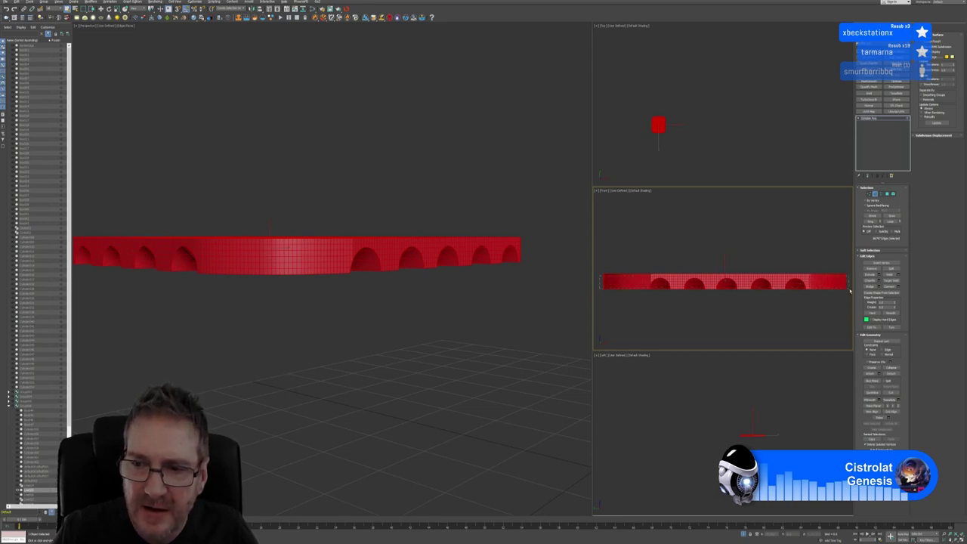
pyautogui.click(850, 290)
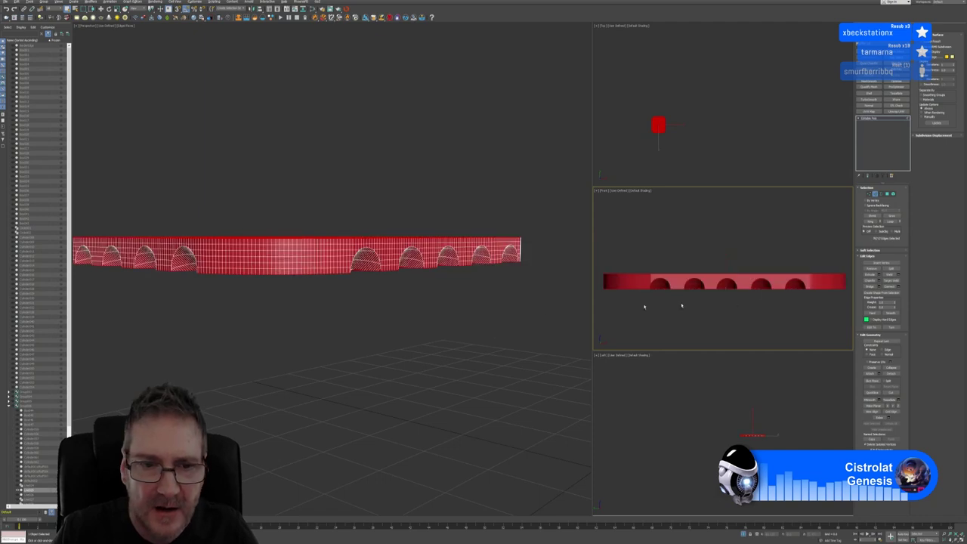
# Zoom and orbit over the wall's top and arch side, then deselect all edges with Ctrl+D.
pyautogui.scroll(5, 613, 275)
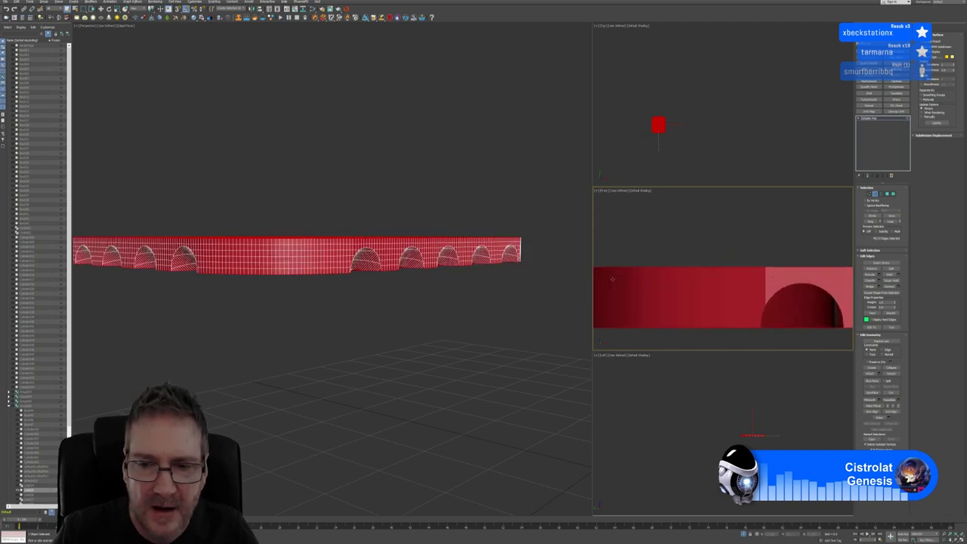
pyautogui.scroll(-3, 613, 275)
pyautogui.scroll(8, 268, 264)
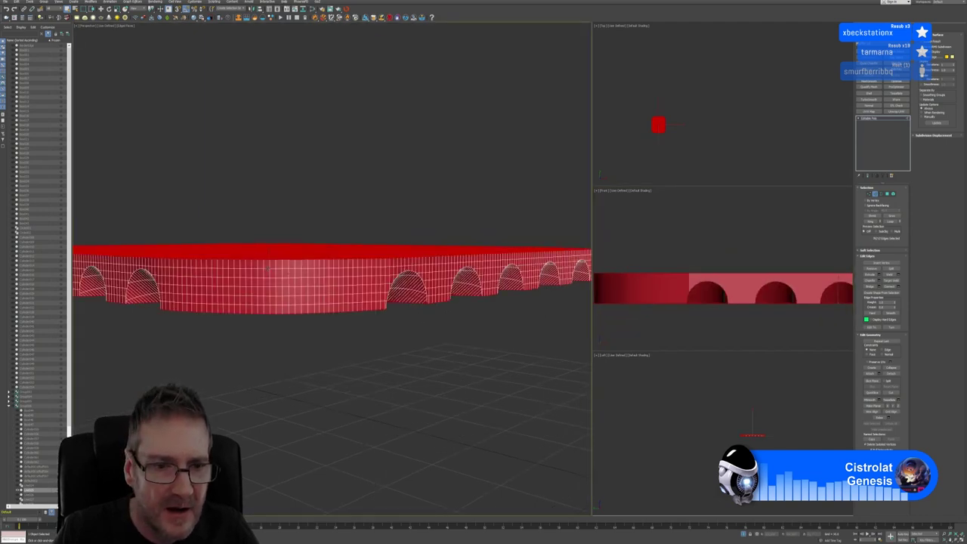
pyautogui.scroll(4, 303, 259)
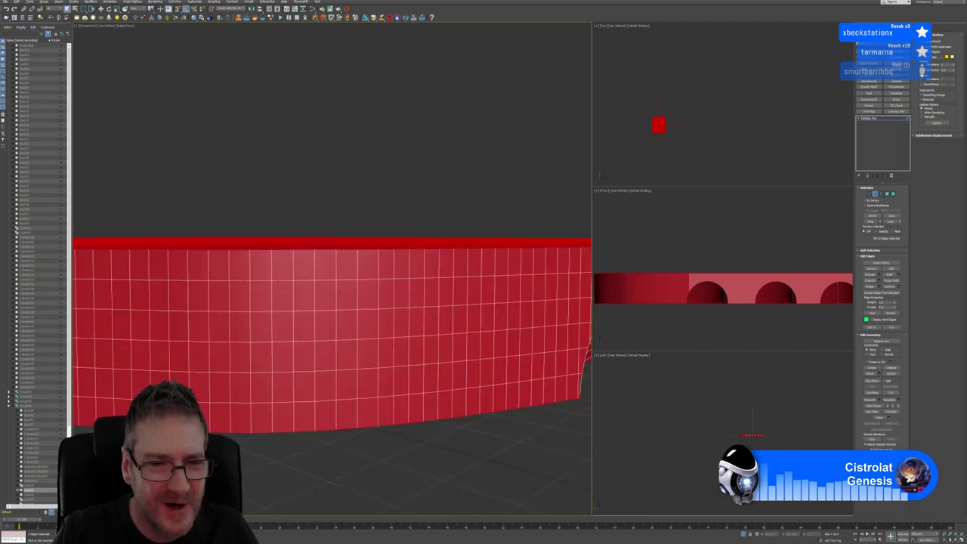
pyautogui.scroll(-2, 337, 293)
pyautogui.keyDown('alt'); pyautogui.moveTo(337, 293); pyautogui.dragTo(337, 295, button='middle'); pyautogui.keyUp('alt')
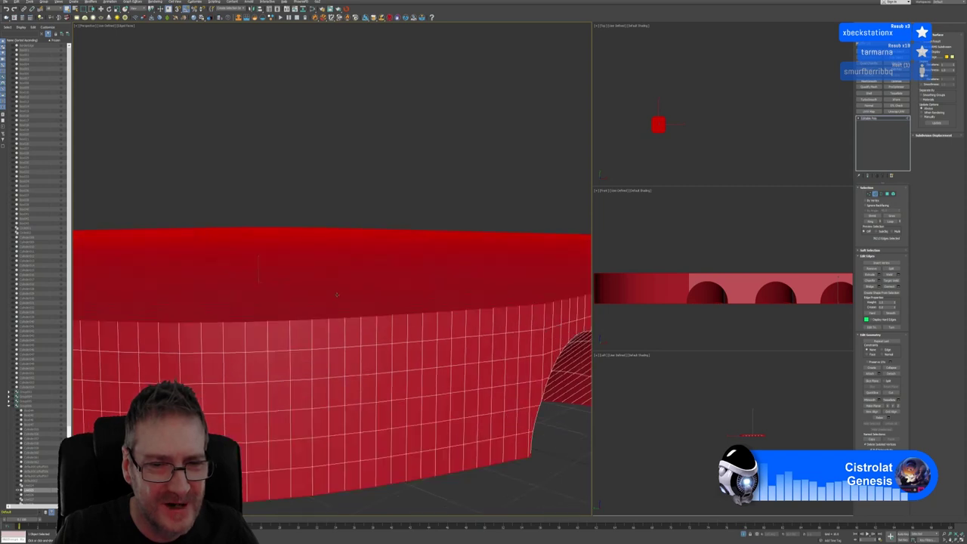
pyautogui.scroll(4, 359, 324)
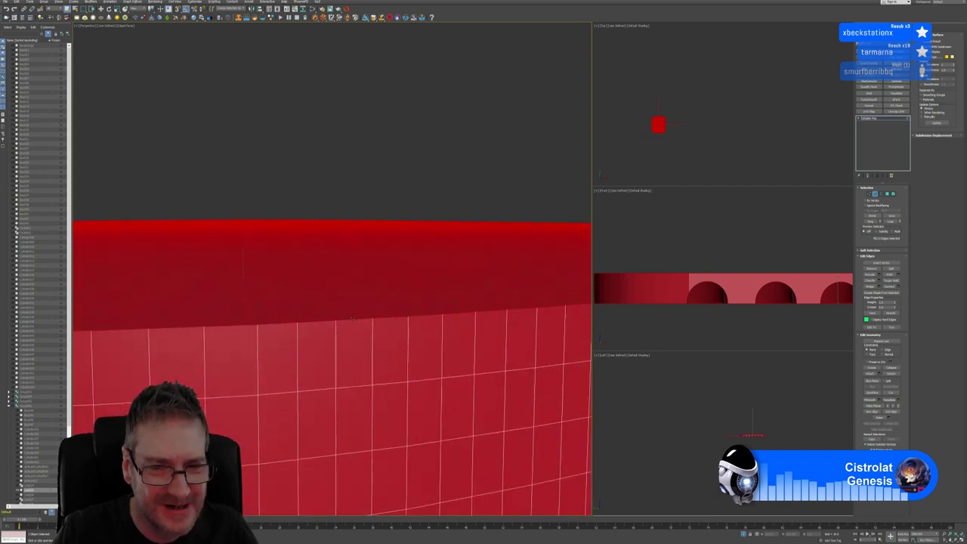
pyautogui.scroll(-4, 353, 319)
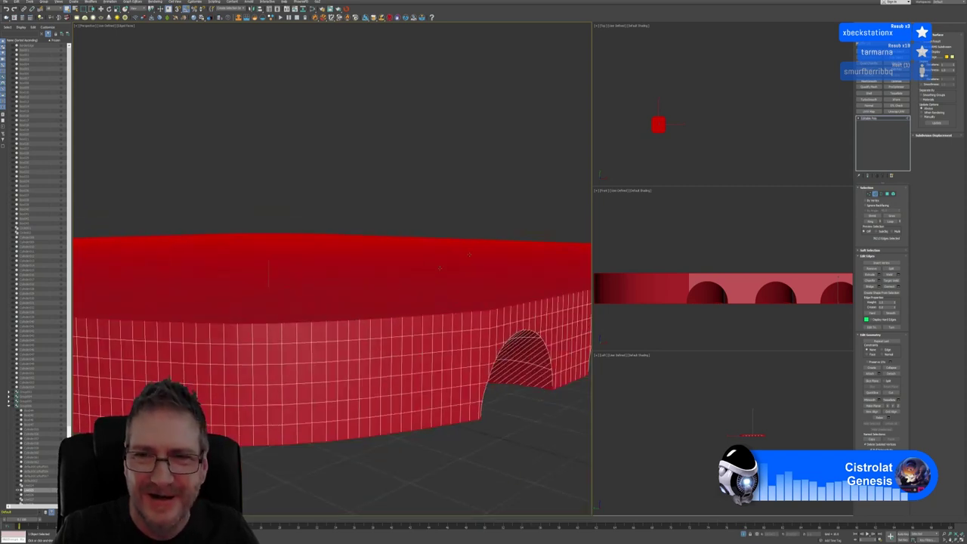
pyautogui.keyDown('alt'); pyautogui.moveTo(468, 287); pyautogui.dragTo(449, 262, button='middle'); pyautogui.keyUp('alt')
pyautogui.hotkey('ctrl', 'd')
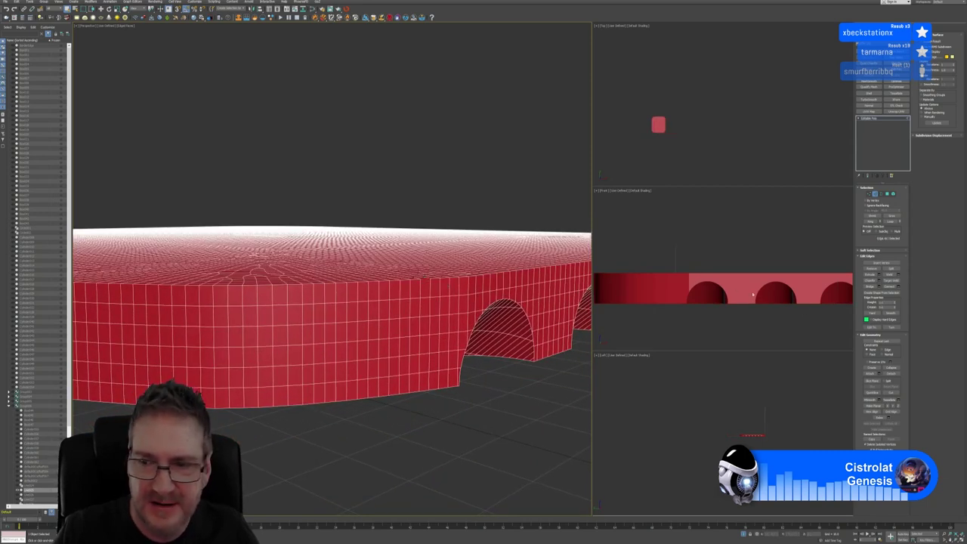
pyautogui.click(892, 221)
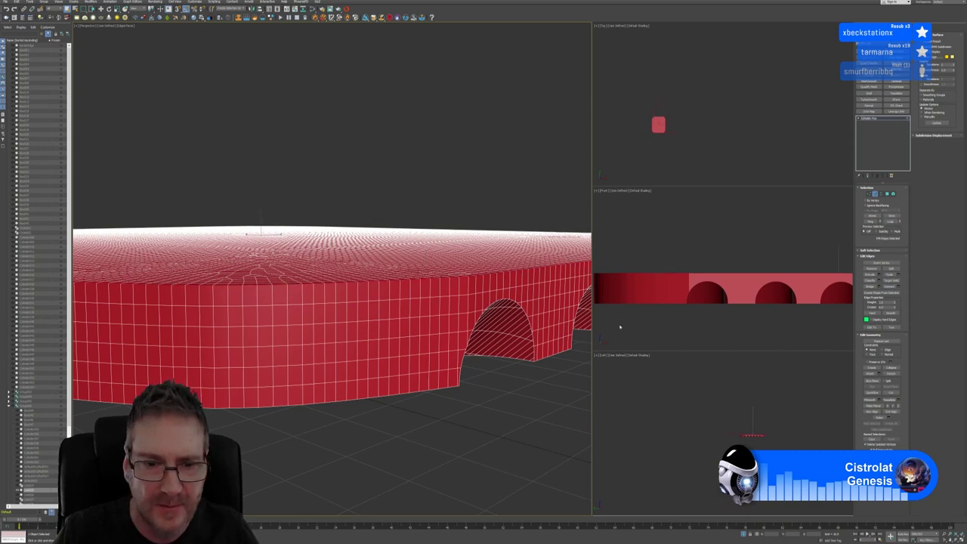
pyautogui.keyDown('alt'); pyautogui.moveTo(431, 426); pyautogui.dragTo(425, 415, button='middle'); pyautogui.keyUp('alt')
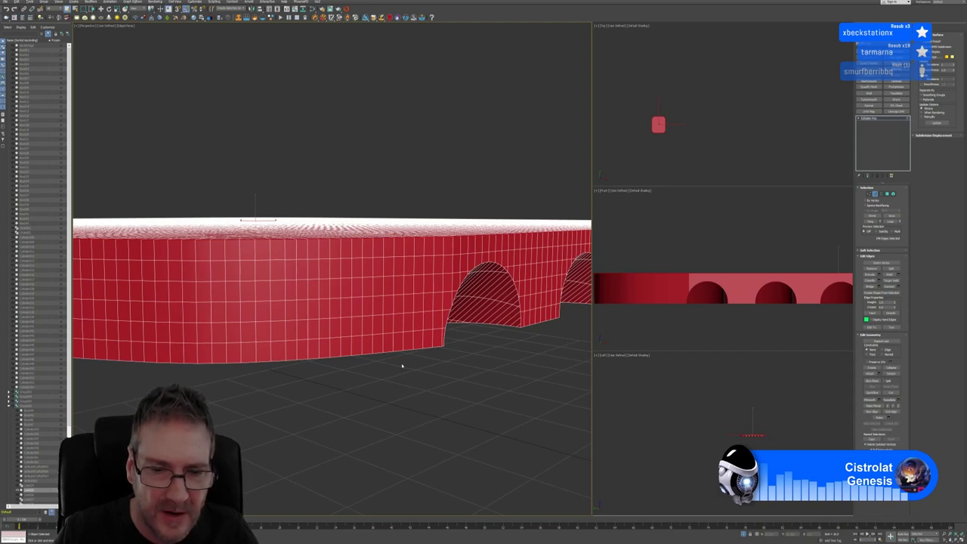
pyautogui.click(6, 9)
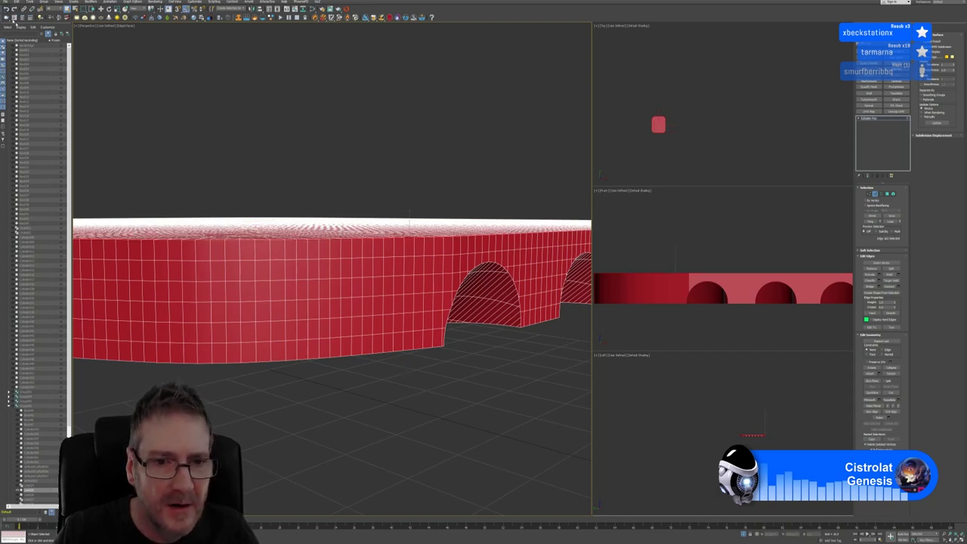
pyautogui.scroll(6, 400, 361)
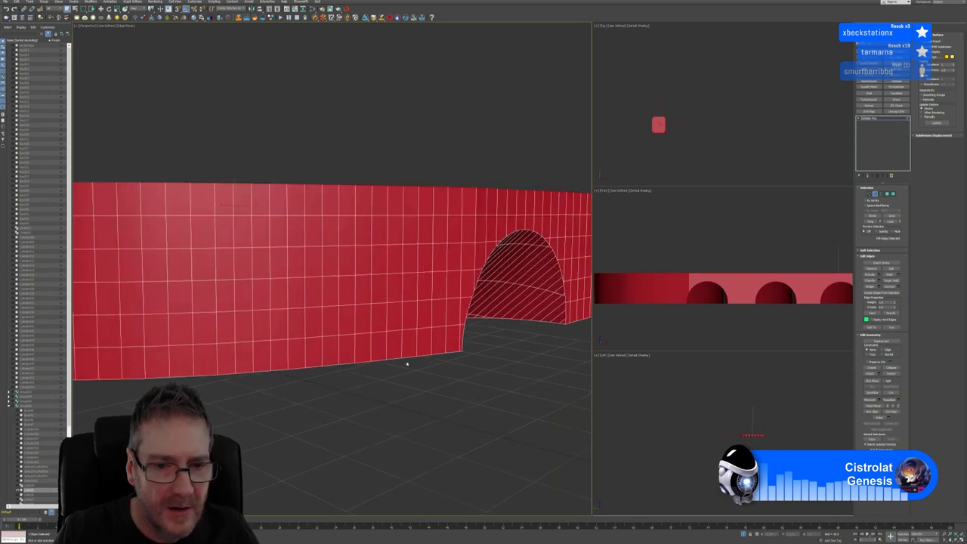
pyautogui.scroll(-4, 387, 361)
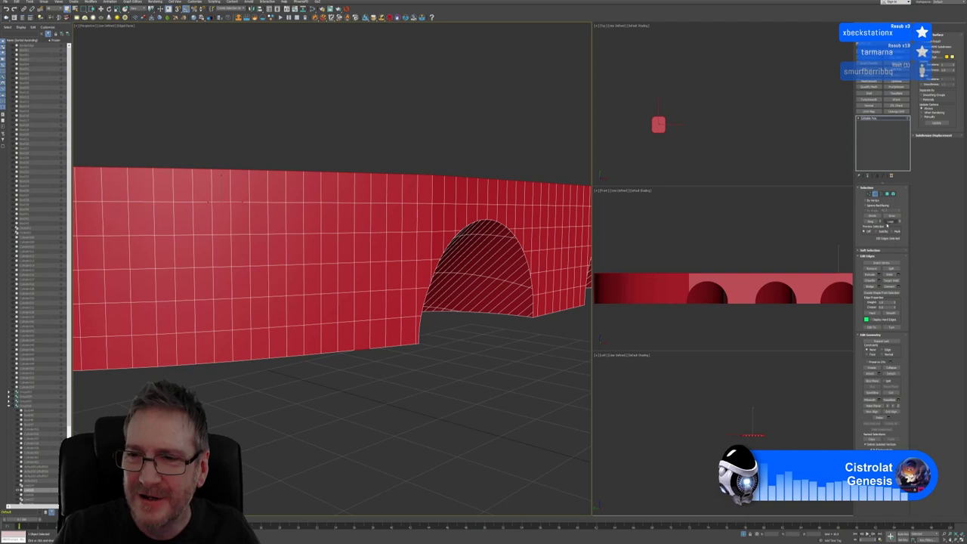
pyautogui.scroll(-5, 512, 376)
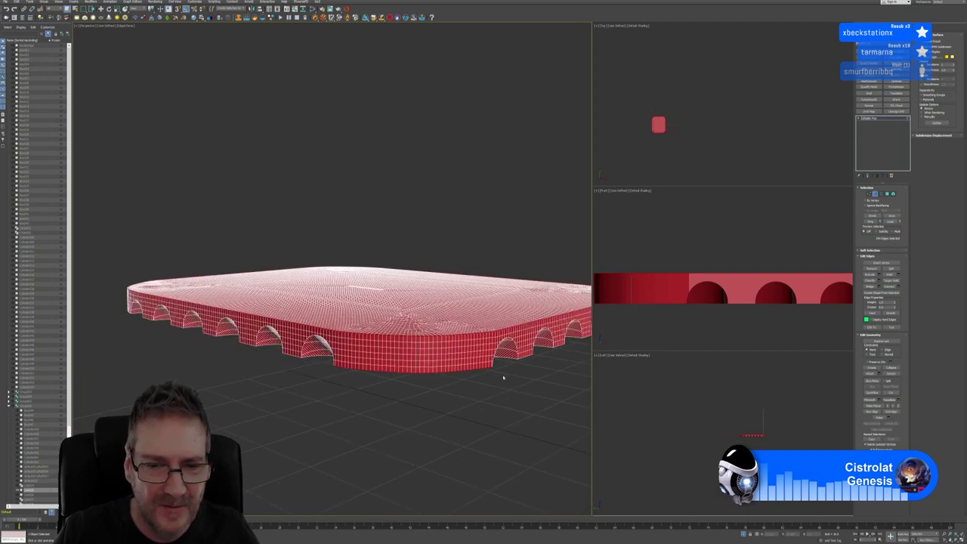
# Orbit to a low side-on view of the arches and zoom toward the wall's right end.
pyautogui.keyDown('alt'); pyautogui.moveTo(503, 374); pyautogui.dragTo(383, 365, button='middle'); pyautogui.keyUp('alt')
pyautogui.scroll(5, 383, 365)
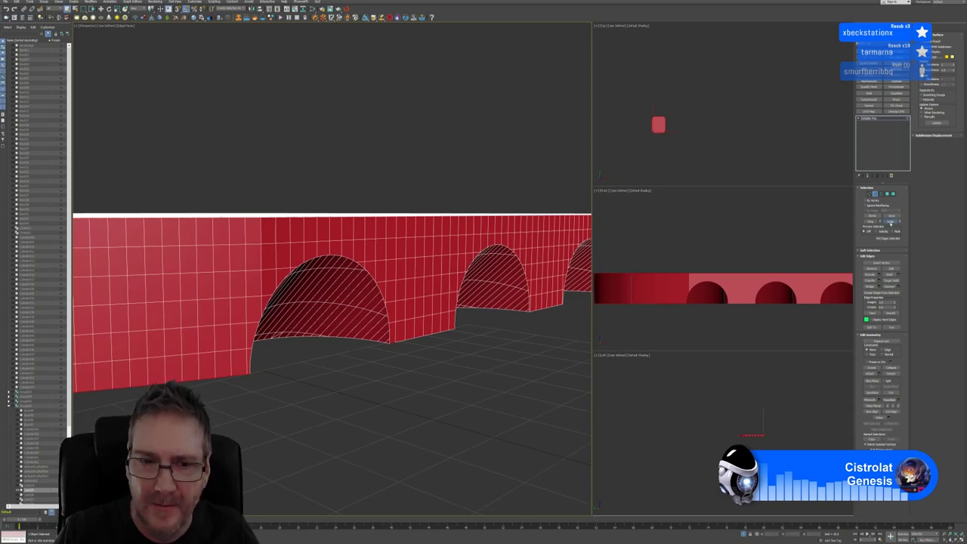
pyautogui.scroll(-3, 484, 357)
pyautogui.keyDown('alt'); pyautogui.moveTo(437, 367); pyautogui.dragTo(470, 351, button='middle'); pyautogui.keyUp('alt')
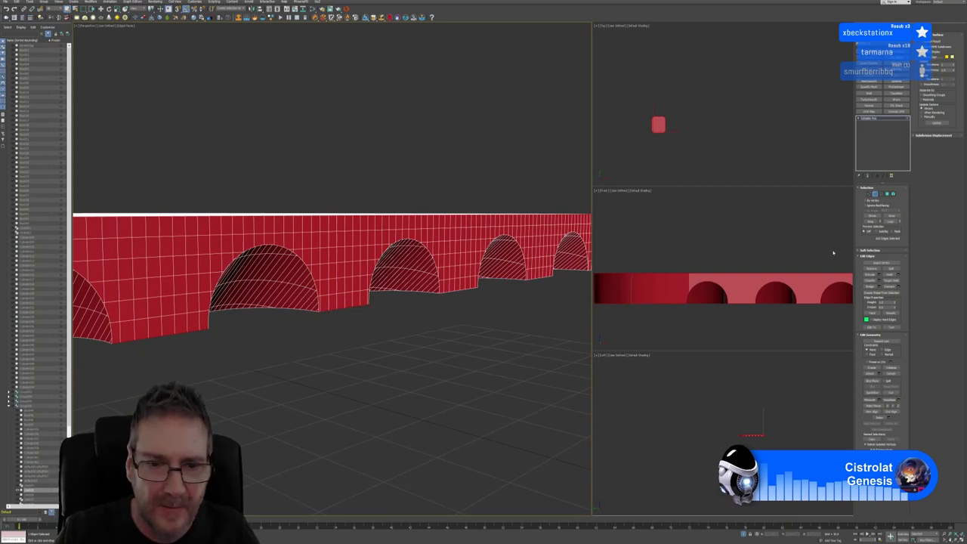
pyautogui.keyDown('alt'); pyautogui.moveTo(430, 332); pyautogui.dragTo(366, 325, button='middle'); pyautogui.keyUp('alt')
pyautogui.scroll(5, 426, 300)
pyautogui.scroll(-5, 430, 300)
pyautogui.scroll(2, 411, 288)
pyautogui.scroll(2, 366, 325)
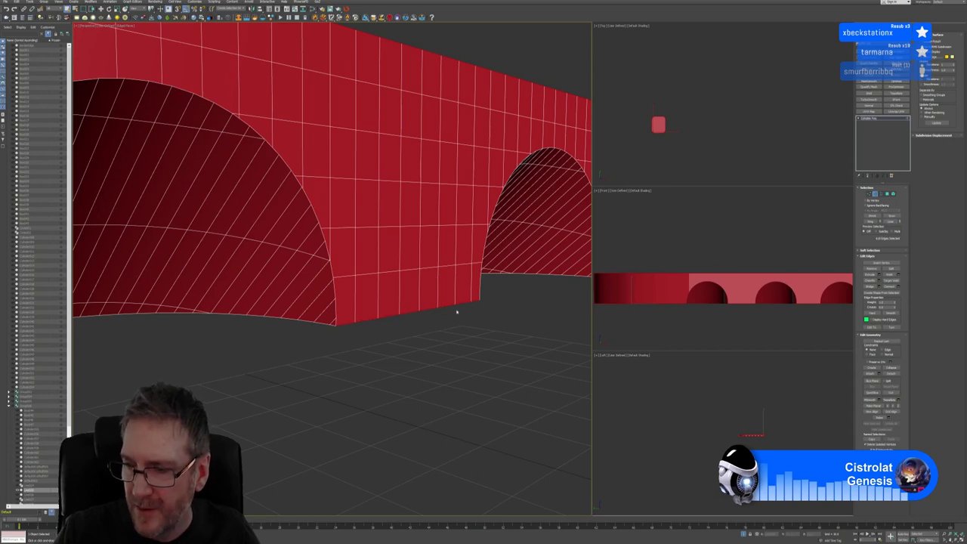
# Turn the arched wall to new angles, restore earlier views, and tilt up onto the slab top.
pyautogui.moveTo(439, 315)
pyautogui.keyDown('alt'); pyautogui.mouseDown(button='middle')
pyautogui.moveTo(346, 330)
pyautogui.moveTo(424, 321)
pyautogui.mouseUp(button='middle'); pyautogui.keyUp('alt')
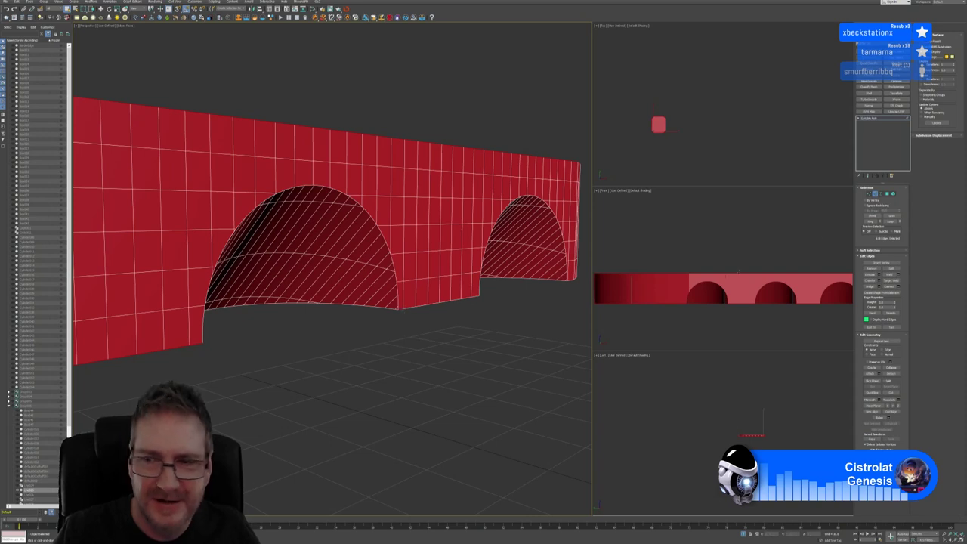
pyautogui.keyDown('alt'); pyautogui.moveTo(509, 324); pyautogui.dragTo(453, 328, button='middle'); pyautogui.keyUp('alt')
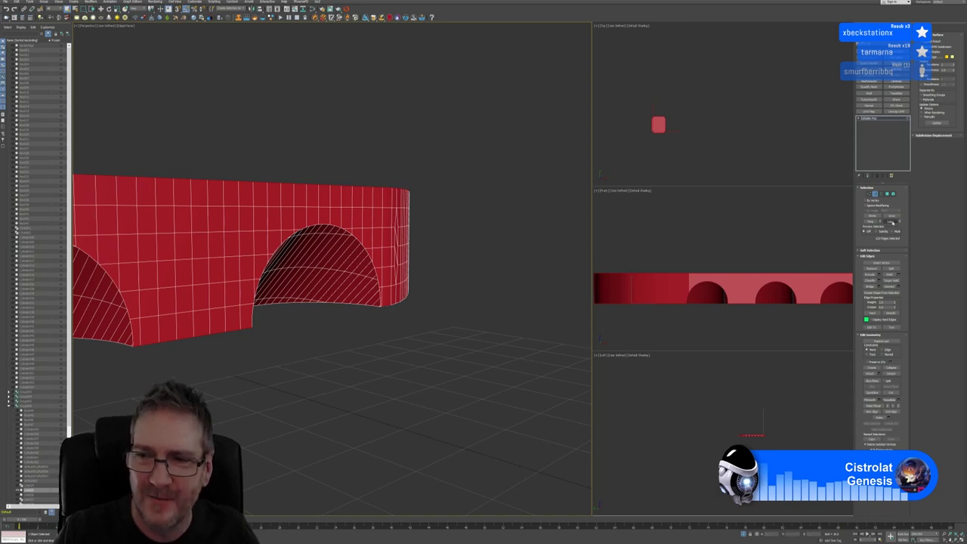
pyautogui.hotkey('shift', 'z')
pyautogui.hotkey('shift', 'z')
pyautogui.hotkey('shift', 'z')
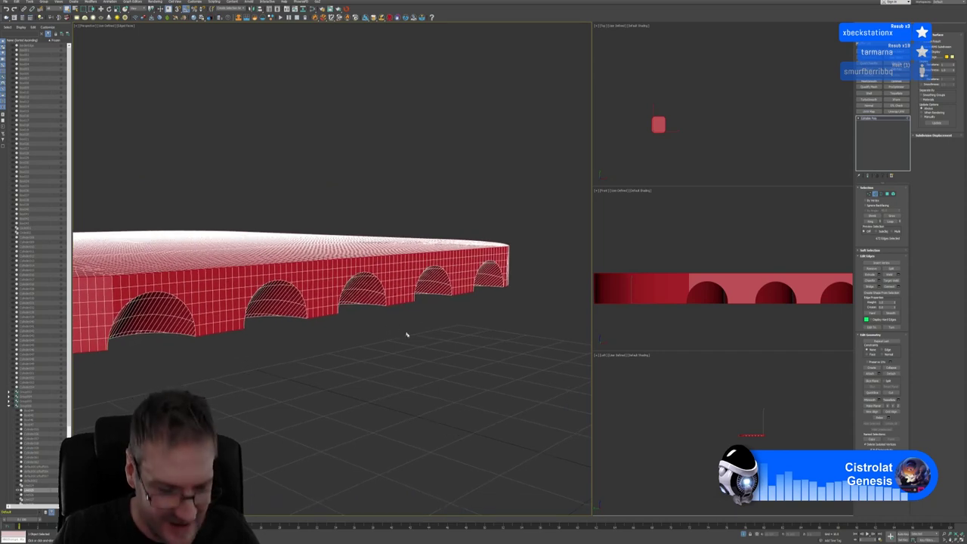
pyautogui.hotkey('shift', 'z')
pyautogui.hotkey('shift', 'z')
pyautogui.hotkey('shift', 'z')
pyautogui.hotkey('shift', 'z')
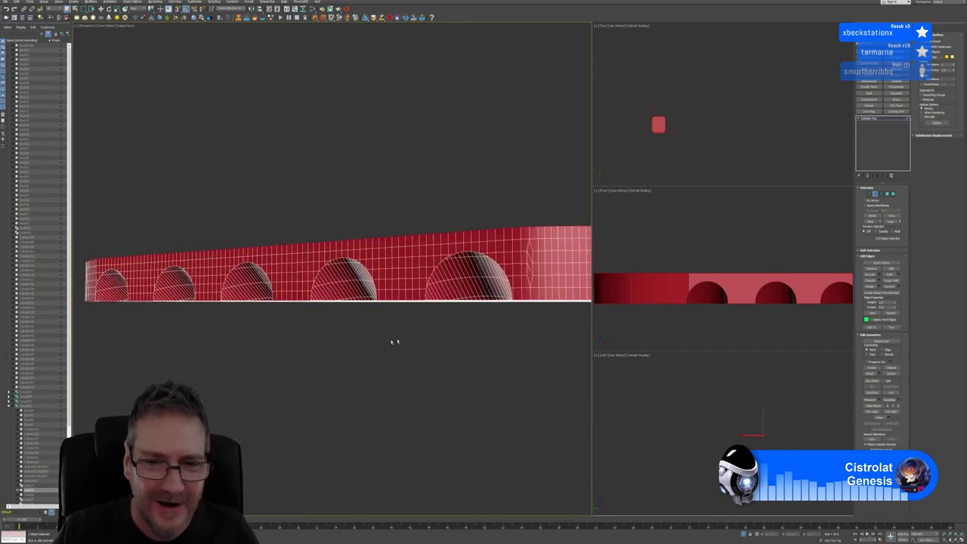
pyautogui.keyDown('alt'); pyautogui.moveTo(394, 341); pyautogui.dragTo(382, 317, button='middle'); pyautogui.keyUp('alt')
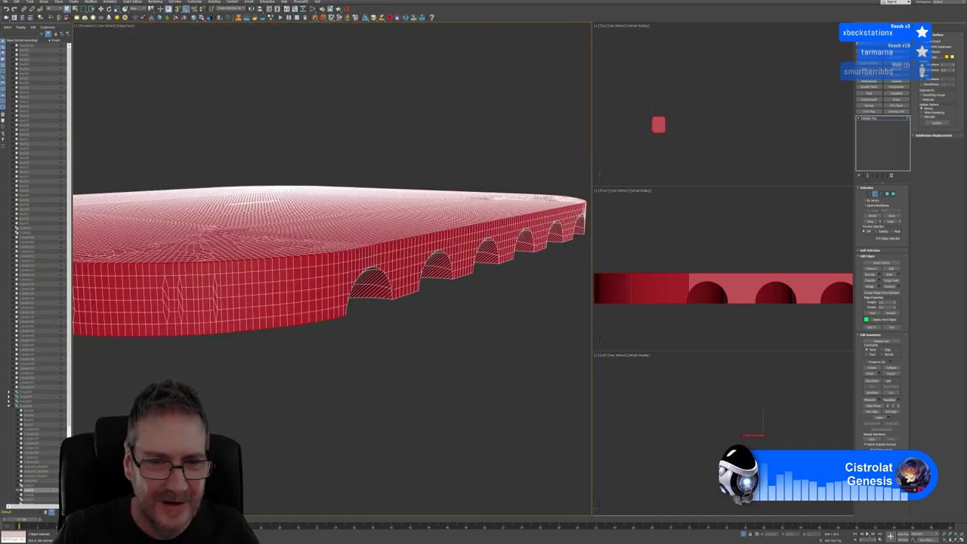
pyautogui.scroll(5, 382, 318)
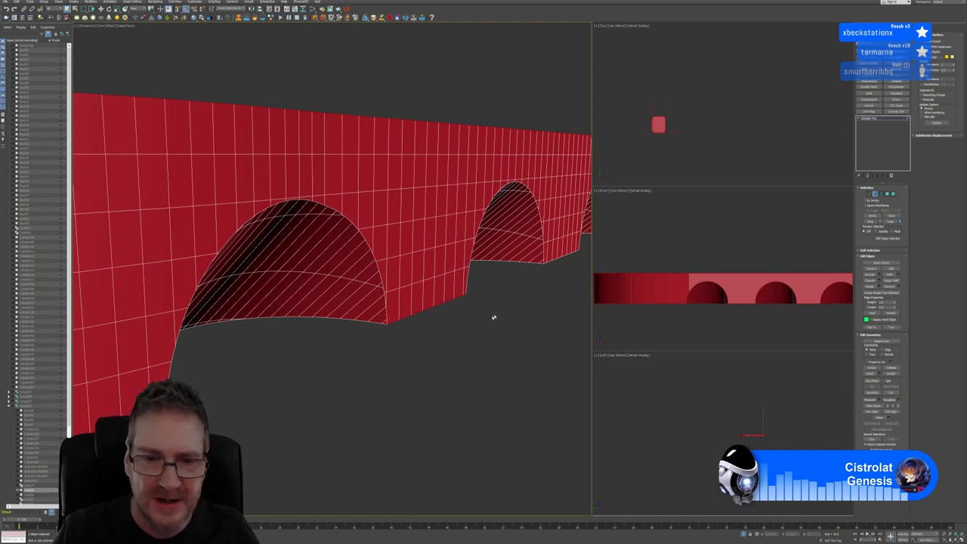
# Orbit from a low side view up over the slab so its top shows beside the arches.
pyautogui.scroll(-5, 418, 331)
pyautogui.keyDown('alt'); pyautogui.moveTo(417, 331); pyautogui.dragTo(459, 317, button='middle'); pyautogui.keyUp('alt')
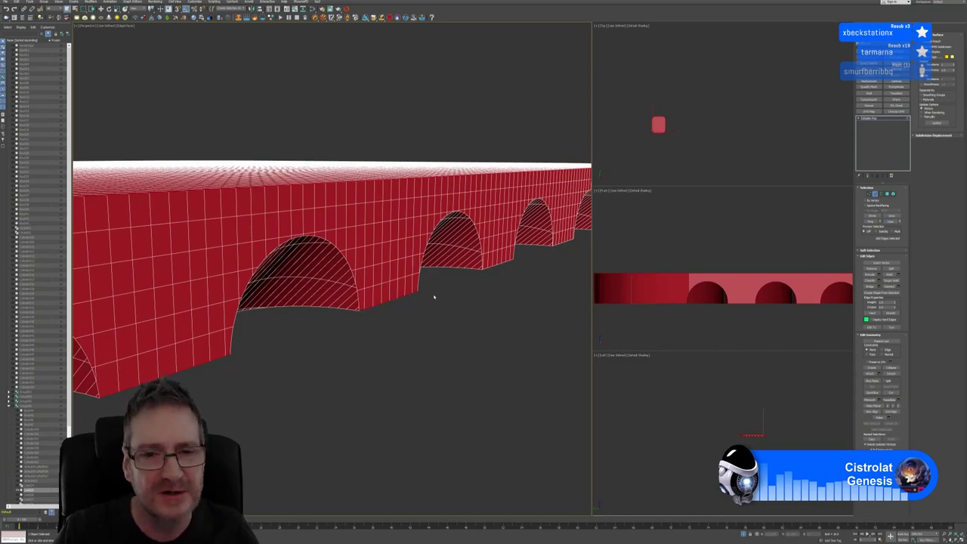
pyautogui.keyDown('alt'); pyautogui.moveTo(434, 297); pyautogui.dragTo(403, 291, button='middle'); pyautogui.keyUp('alt')
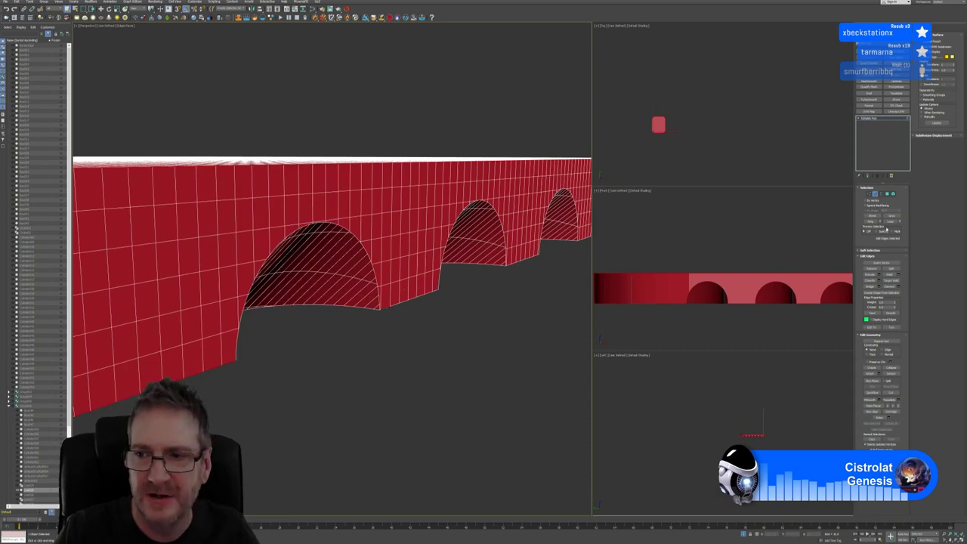
pyautogui.keyDown('alt'); pyautogui.moveTo(473, 300); pyautogui.dragTo(415, 305, button='middle'); pyautogui.keyUp('alt')
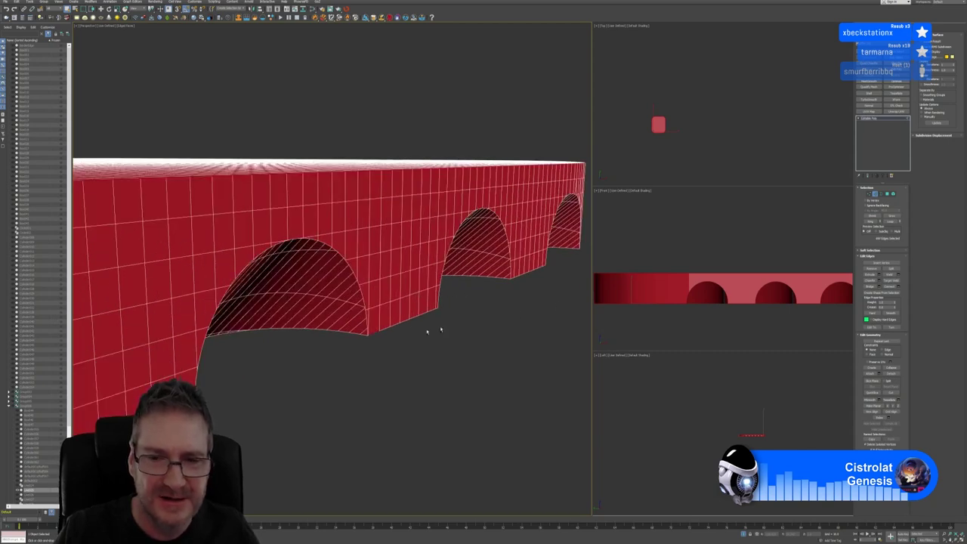
pyautogui.keyDown('alt'); pyautogui.moveTo(415, 305); pyautogui.dragTo(442, 319, button='middle'); pyautogui.keyUp('alt')
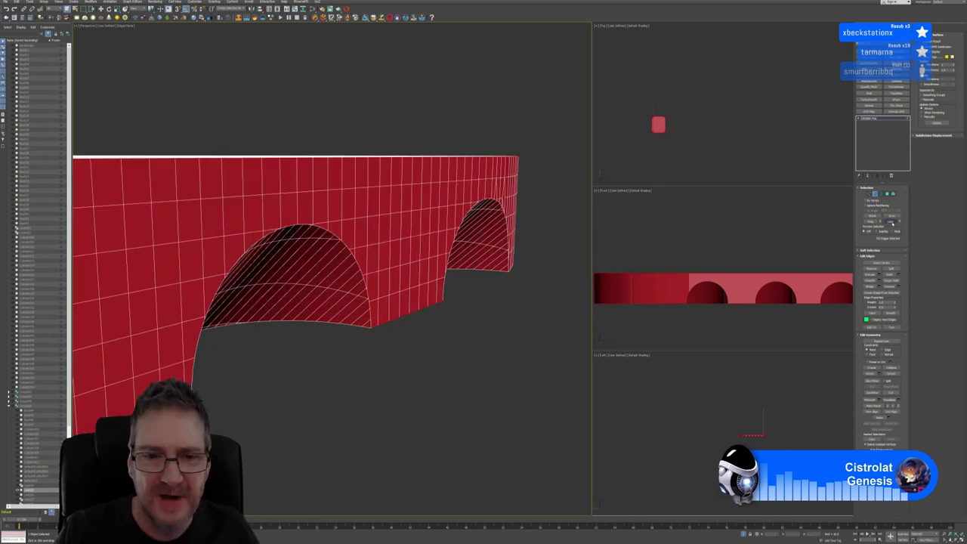
pyautogui.keyDown('alt'); pyautogui.moveTo(462, 325); pyautogui.dragTo(476, 309, button='middle'); pyautogui.keyUp('alt')
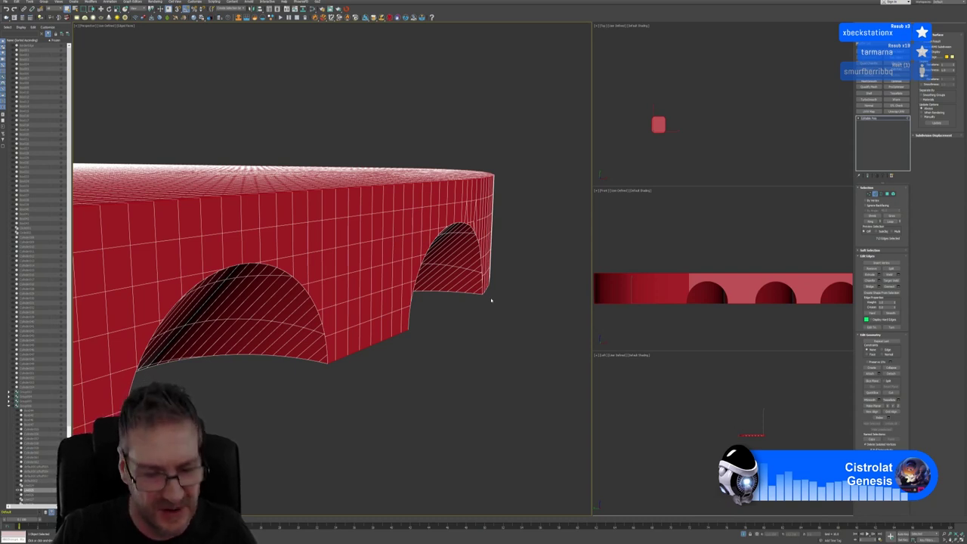
# Orbit and zoom around the ring to an eye-level view of the receding row of arches.
pyautogui.keyDown('alt'); pyautogui.moveTo(496, 320); pyautogui.dragTo(431, 337, button='middle'); pyautogui.keyUp('alt')
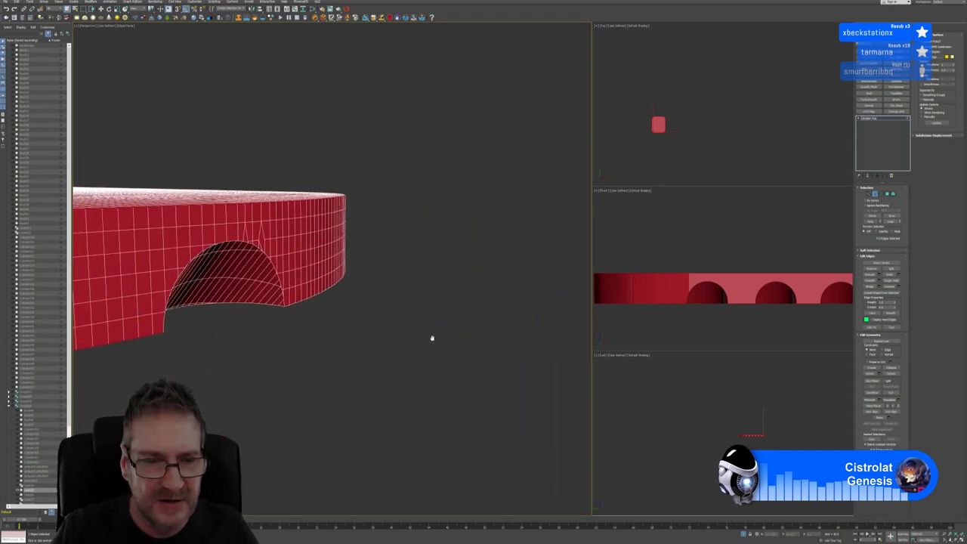
pyautogui.scroll(3, 297, 303)
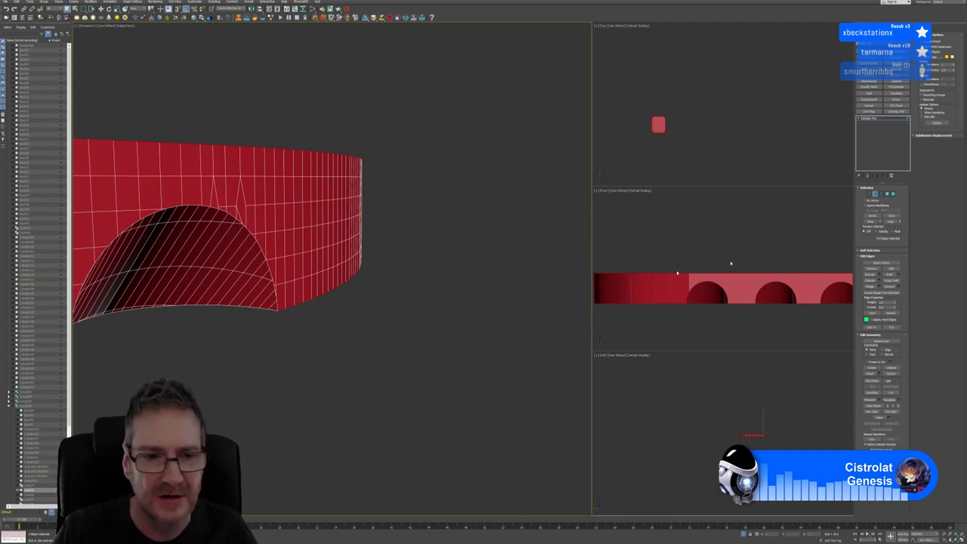
pyautogui.keyDown('alt'); pyautogui.moveTo(343, 320); pyautogui.dragTo(388, 311, button='middle'); pyautogui.keyUp('alt')
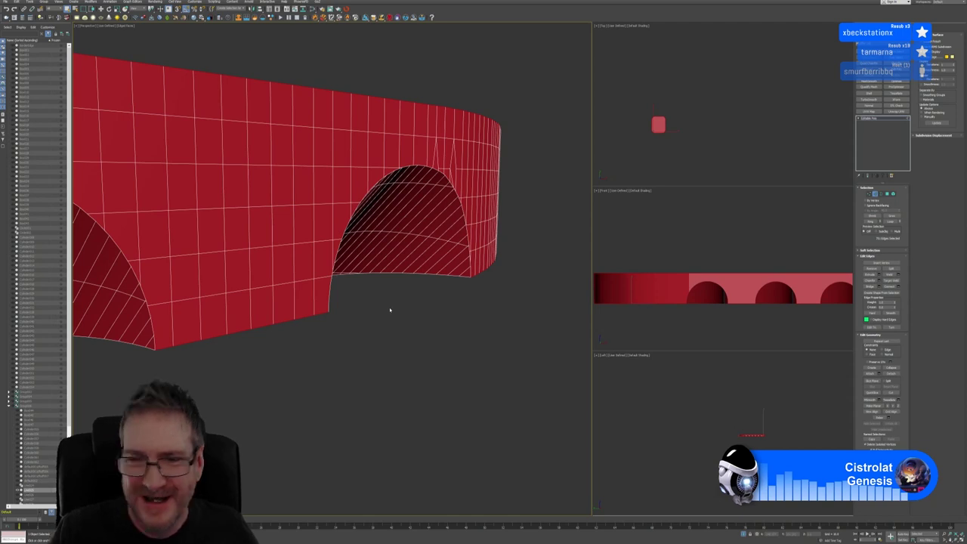
pyautogui.scroll(-5, 388, 310)
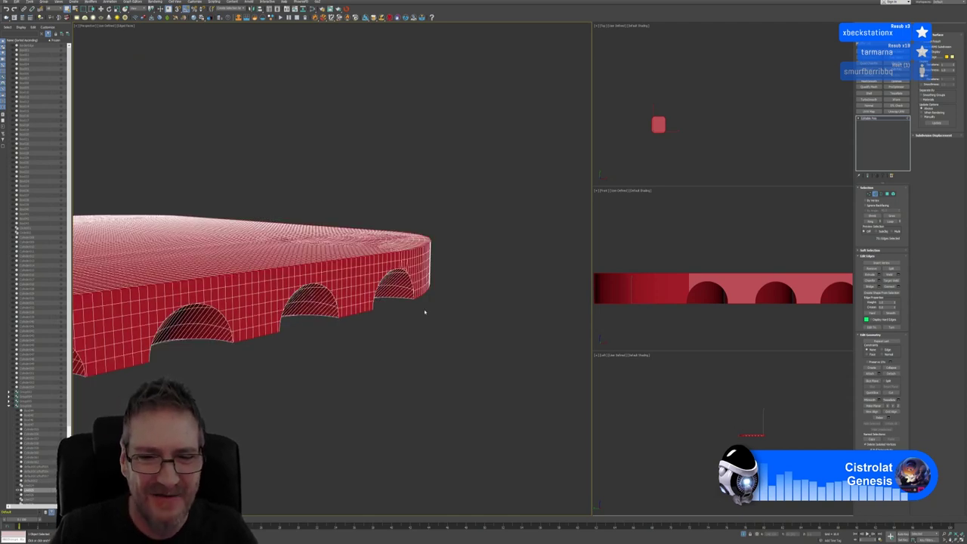
pyautogui.keyDown('alt'); pyautogui.moveTo(424, 311); pyautogui.dragTo(421, 363, button='middle'); pyautogui.keyUp('alt')
pyautogui.scroll(5, 385, 309)
pyautogui.scroll(-5, 386, 310)
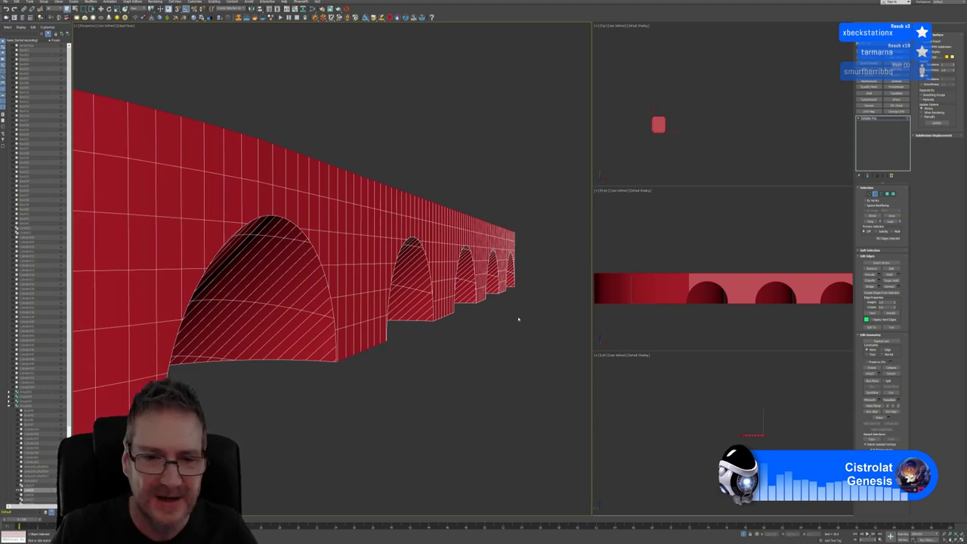
# Zoom in and orbit around the ring's inner wall to examine the arch edges from below and above.
pyautogui.scroll(6, 454, 339)
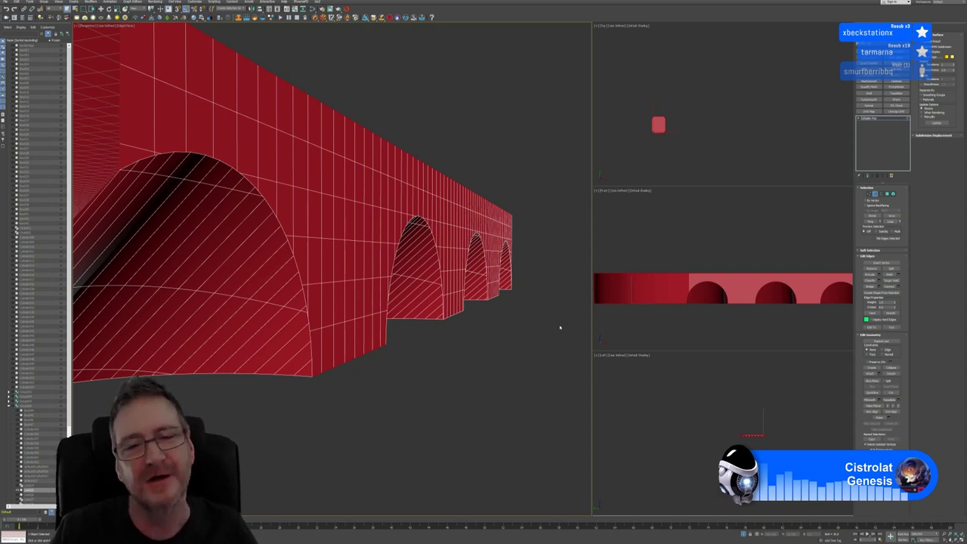
pyautogui.keyDown('alt'); pyautogui.moveTo(468, 339); pyautogui.dragTo(414, 355, button='middle'); pyautogui.keyUp('alt')
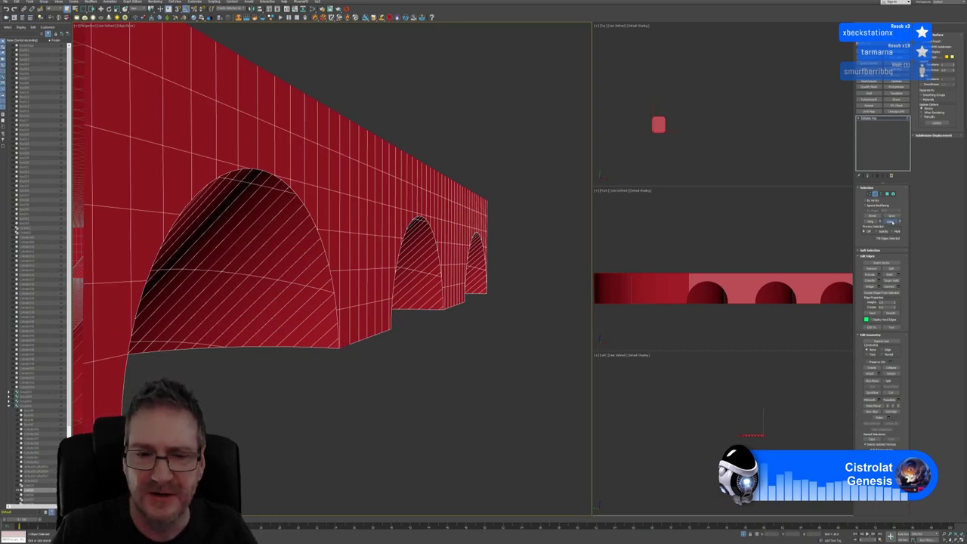
pyautogui.scroll(-3, 513, 317)
pyautogui.scroll(4, 400, 319)
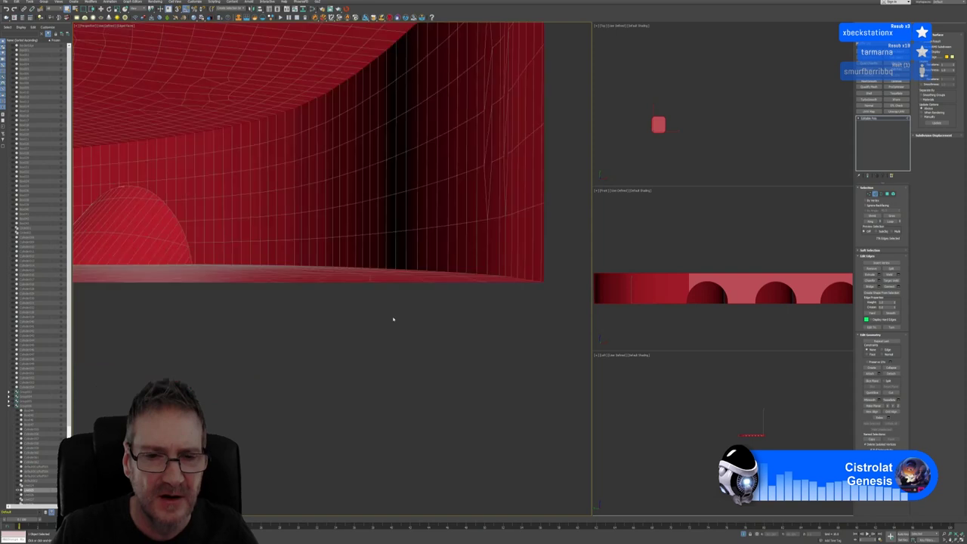
pyautogui.scroll(-4, 393, 318)
pyautogui.scroll(2, 382, 319)
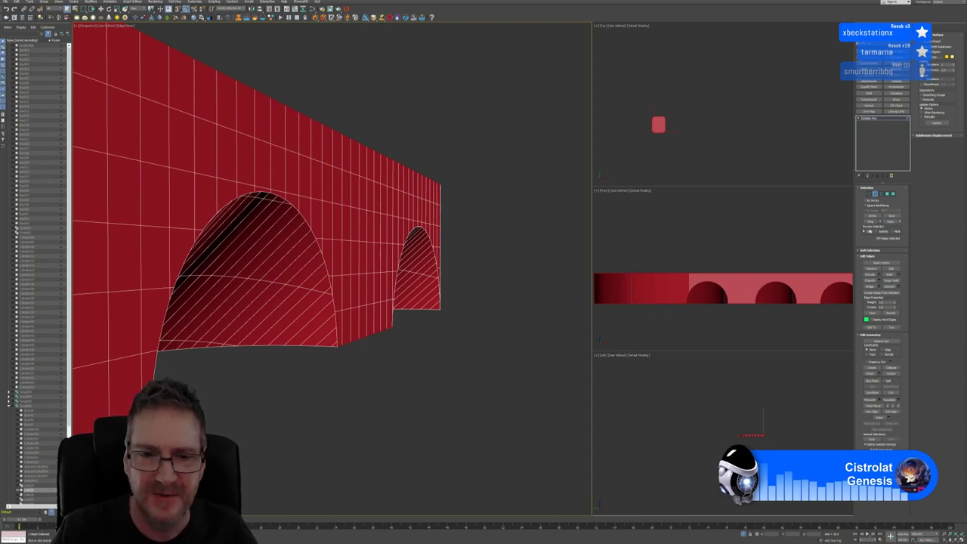
pyautogui.keyDown('alt'); pyautogui.moveTo(475, 315); pyautogui.dragTo(454, 302, button='middle'); pyautogui.keyUp('alt')
pyautogui.keyDown('alt'); pyautogui.moveTo(519, 346); pyautogui.dragTo(396, 338, button='middle'); pyautogui.keyUp('alt')
# Orbit lower so the arched side recedes rightward and more arches show.
pyautogui.scroll(3, 245, 272)
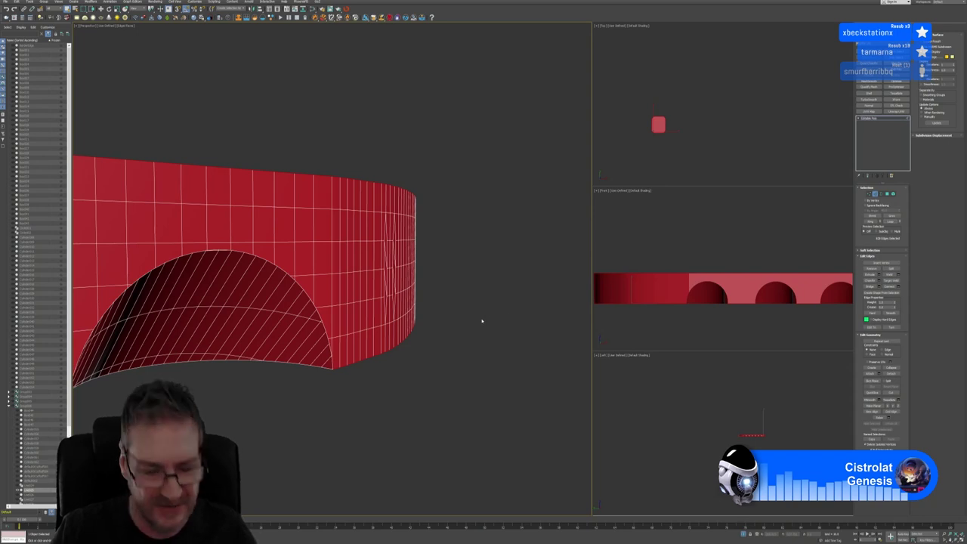
pyautogui.scroll(-5, 492, 341)
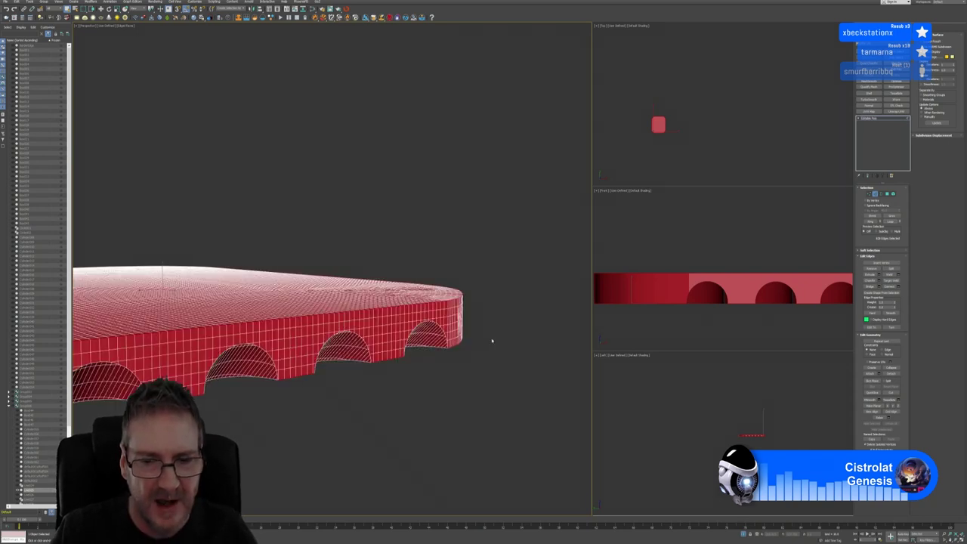
pyautogui.keyDown('alt'); pyautogui.moveTo(508, 344); pyautogui.dragTo(474, 344, button='middle'); pyautogui.keyUp('alt')
pyautogui.keyDown('alt'); pyautogui.moveTo(362, 377); pyautogui.dragTo(383, 357, button='middle'); pyautogui.keyUp('alt')
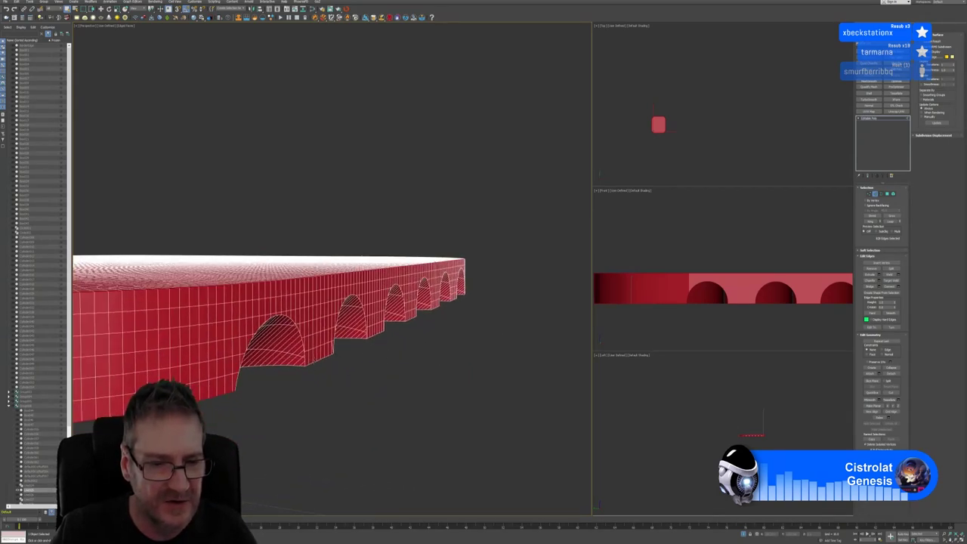
pyautogui.scroll(8, 306, 374)
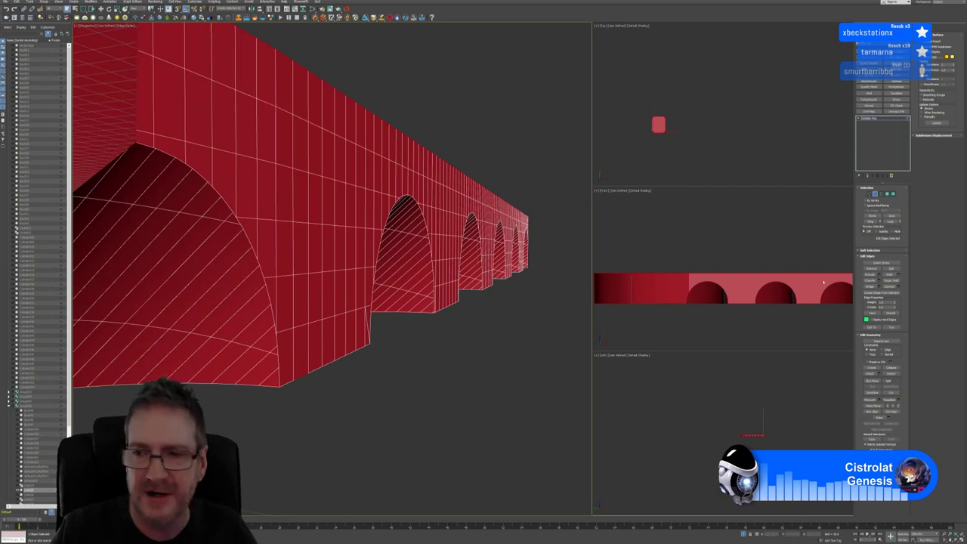
# View the arched wall face-on, from below and side-on, then swing back to the whole wall.
pyautogui.keyDown('alt'); pyautogui.moveTo(479, 339); pyautogui.dragTo(446, 341, button='middle'); pyautogui.keyUp('alt')
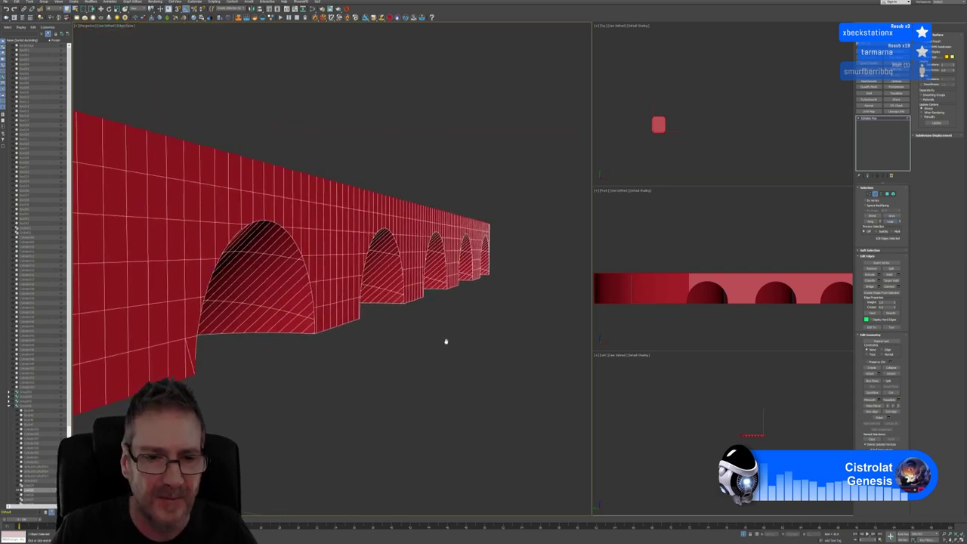
pyautogui.keyDown('alt'); pyautogui.moveTo(332, 314); pyautogui.dragTo(326, 330, button='middle'); pyautogui.keyUp('alt')
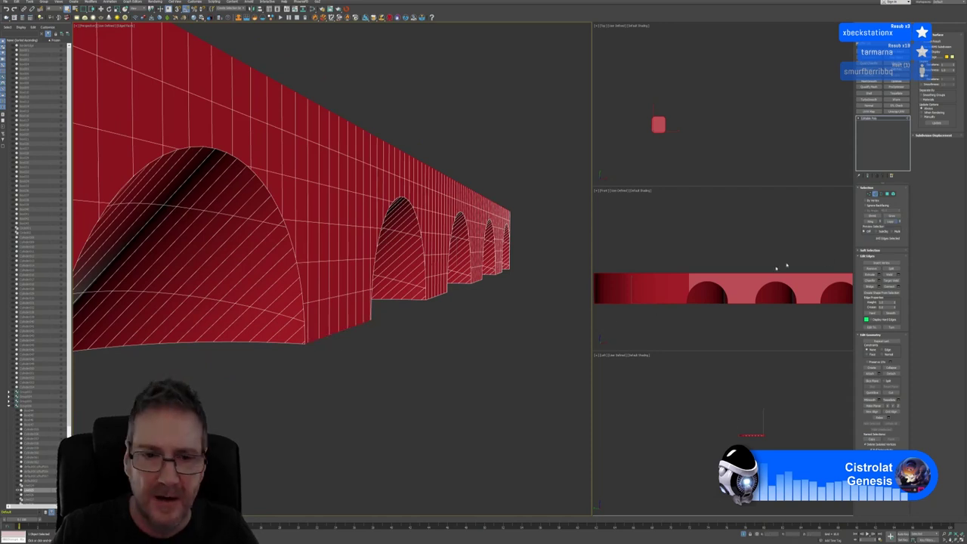
pyautogui.keyDown('alt'); pyautogui.moveTo(333, 326); pyautogui.dragTo(385, 306, button='middle'); pyautogui.keyUp('alt')
pyautogui.scroll(5, 385, 306)
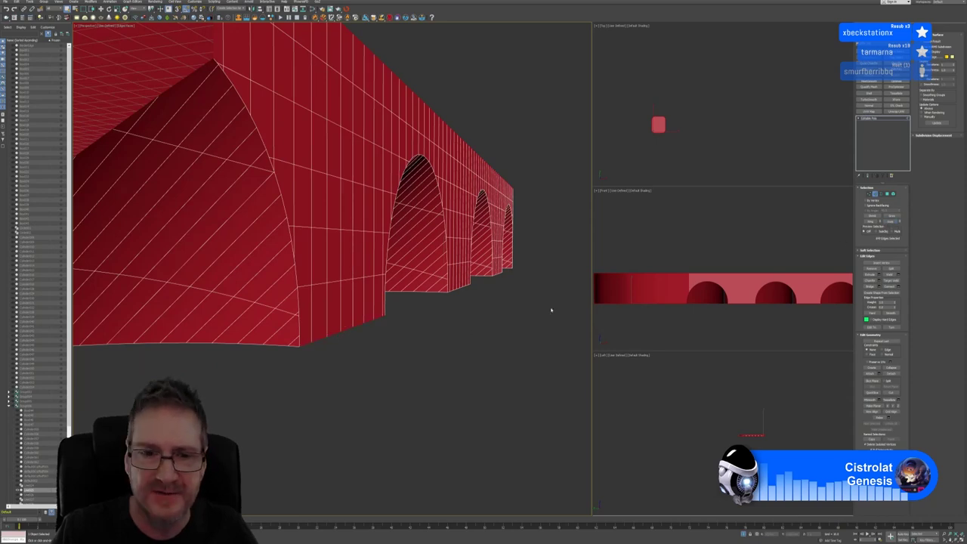
pyautogui.keyDown('alt'); pyautogui.moveTo(551, 310); pyautogui.dragTo(352, 313, button='middle'); pyautogui.keyUp('alt')
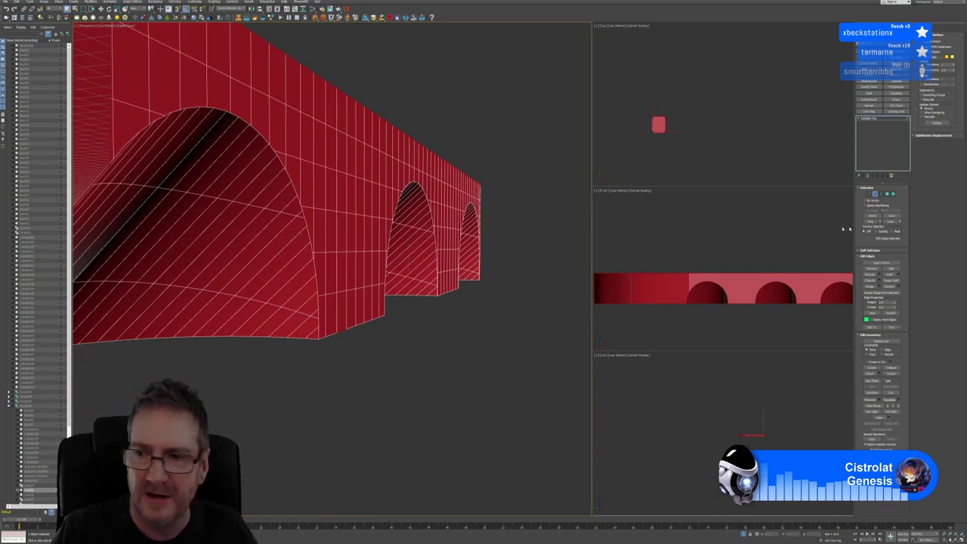
pyautogui.scroll(-4, 384, 327)
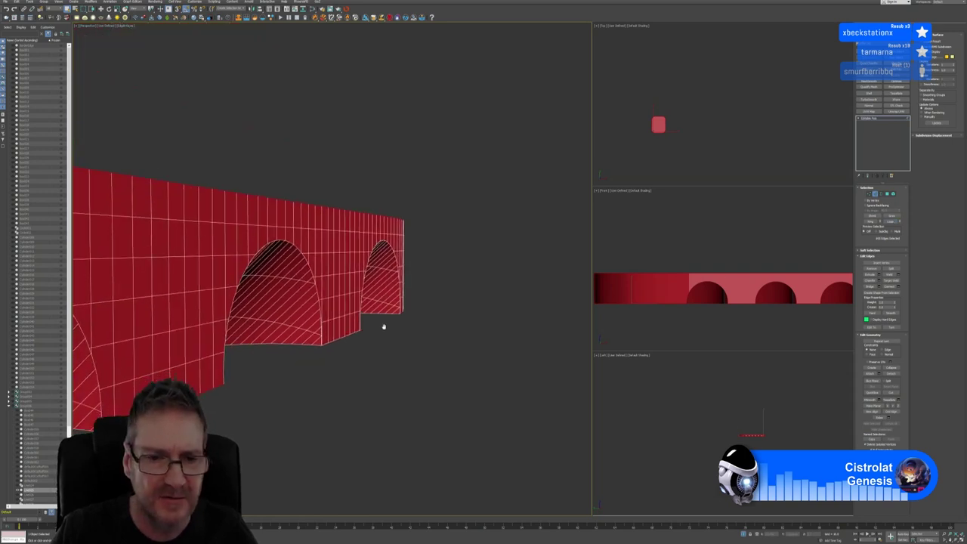
pyautogui.scroll(3, 384, 327)
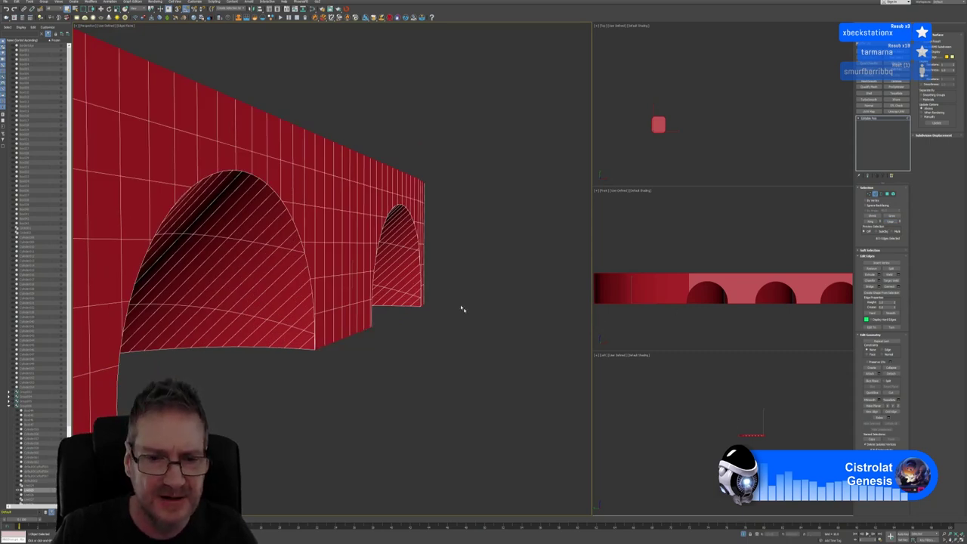
pyautogui.moveTo(463, 308)
pyautogui.keyDown('alt'); pyautogui.mouseDown(button='middle')
pyautogui.moveTo(445, 313)
pyautogui.moveTo(453, 333)
pyautogui.moveTo(430, 316)
pyautogui.moveTo(457, 322)
pyautogui.mouseUp(button='middle'); pyautogui.keyUp('alt')
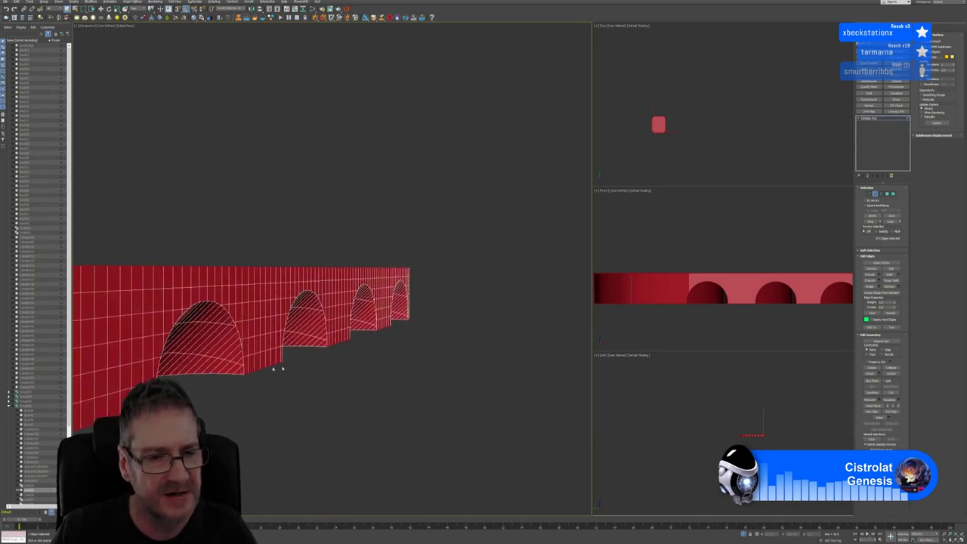
pyautogui.keyDown('alt'); pyautogui.moveTo(282, 368); pyautogui.dragTo(328, 335, button='middle'); pyautogui.keyUp('alt')
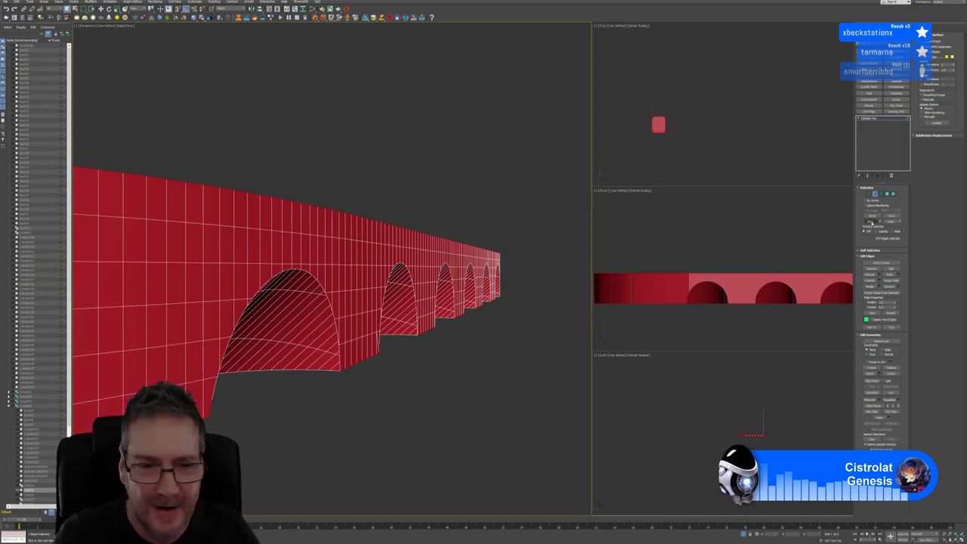
pyautogui.click(871, 220)
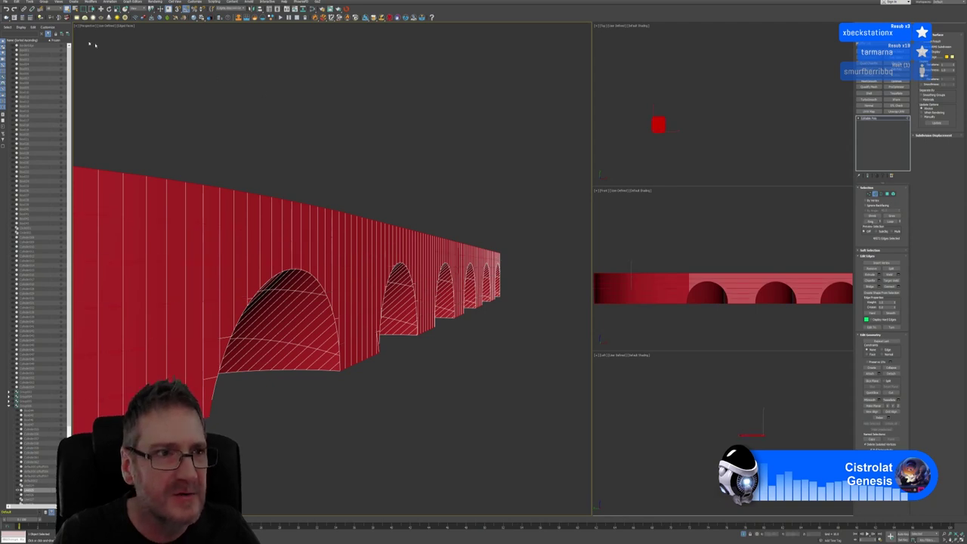
pyautogui.hotkey('ctrl', 'z')
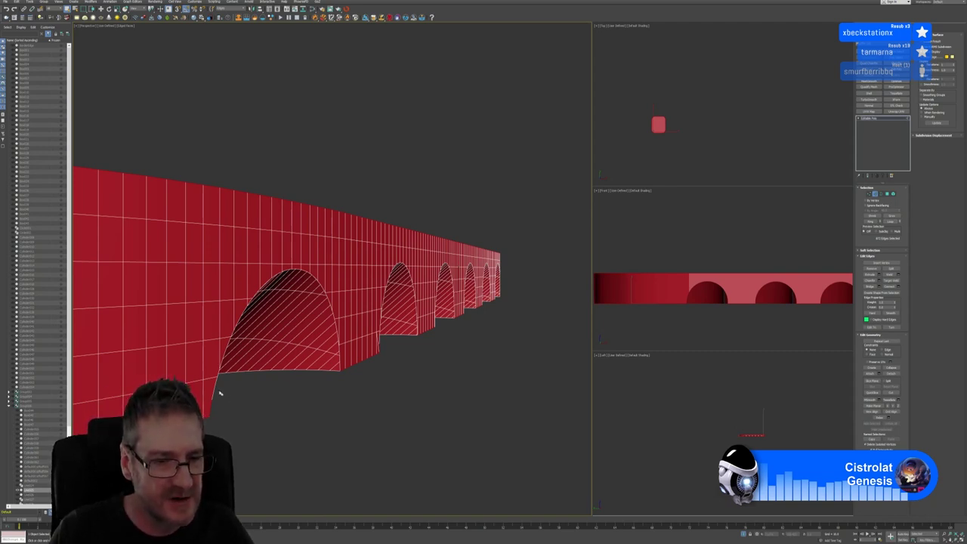
# Zoom into the first arch and orbit to a lower side angle of the wall.
pyautogui.scroll(2, 214, 383)
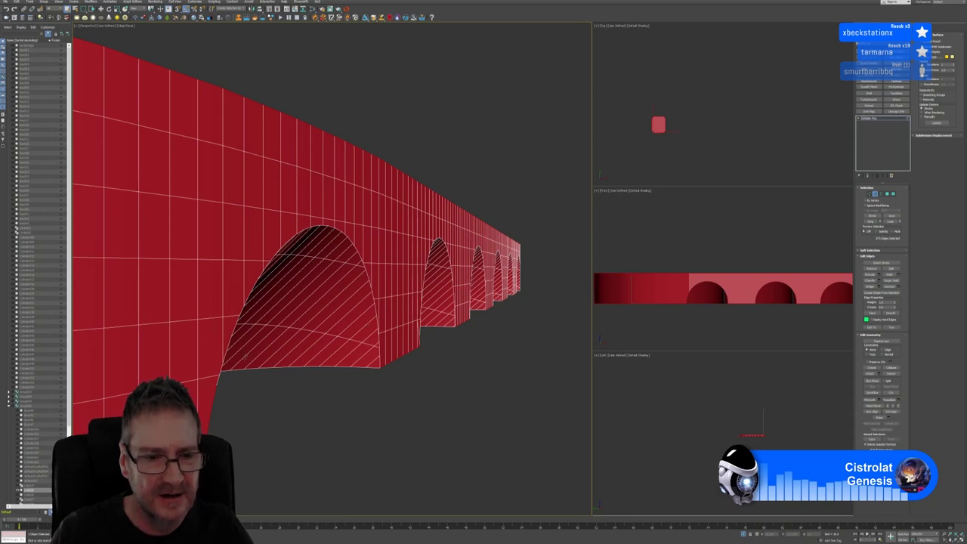
pyautogui.scroll(5, 226, 384)
pyautogui.scroll(-3, 224, 385)
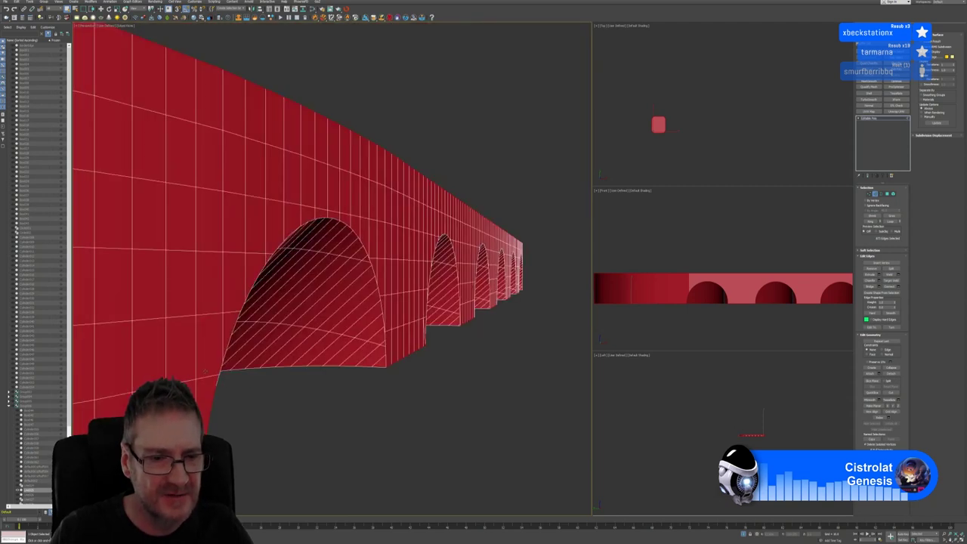
pyautogui.scroll(1, 222, 384)
pyautogui.scroll(-2, 215, 375)
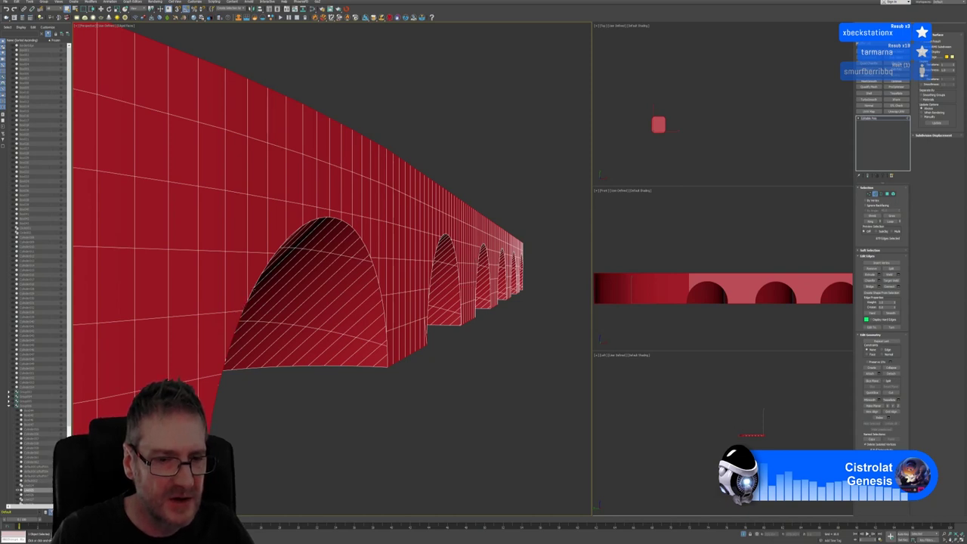
pyautogui.keyDown('alt'); pyautogui.moveTo(333, 264); pyautogui.dragTo(302, 249, button='middle'); pyautogui.keyUp('alt')
pyautogui.hotkey('shift', 'z')
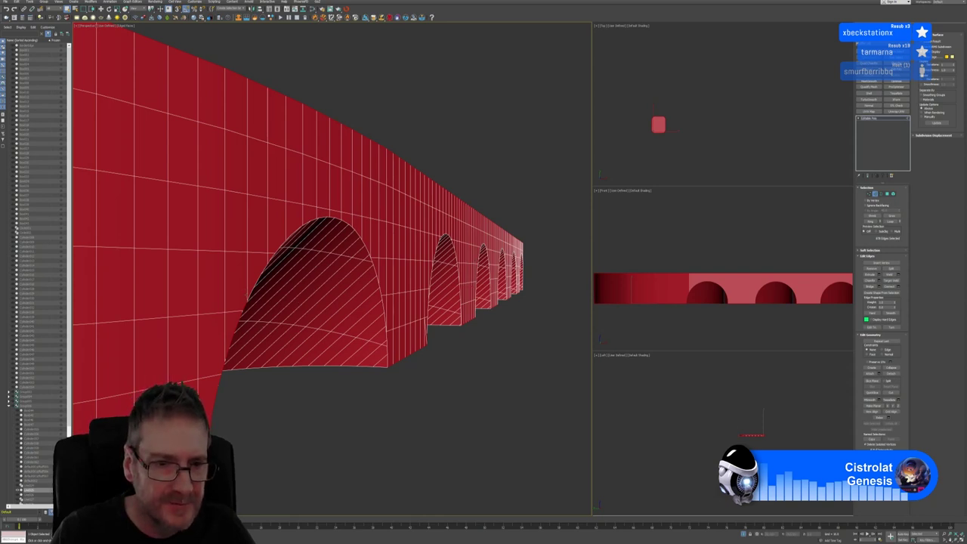
pyautogui.keyDown('alt'); pyautogui.moveTo(332, 265); pyautogui.dragTo(362, 260, button='middle'); pyautogui.keyUp('alt')
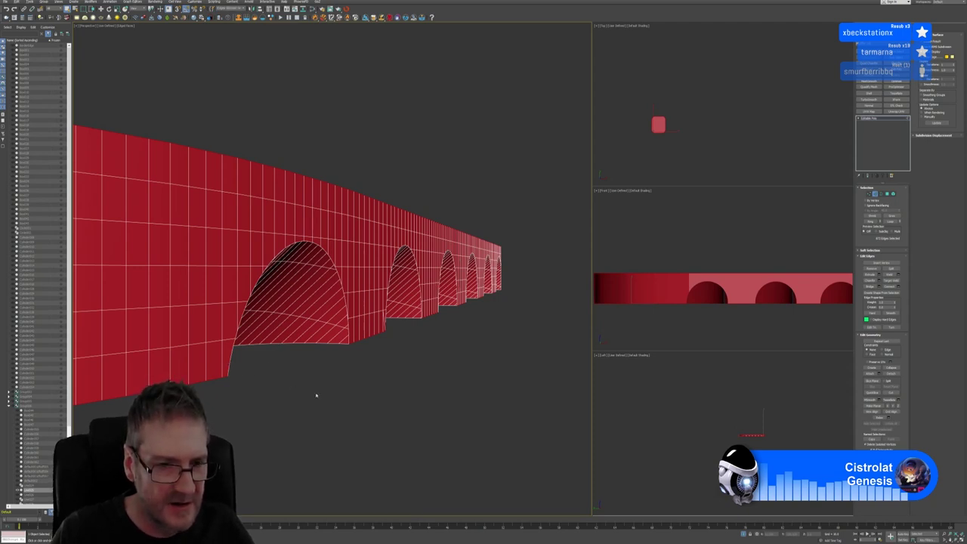
# Orbit up over the base to show its dense top surface, then back to a side view.
pyautogui.keyDown('alt'); pyautogui.moveTo(317, 395); pyautogui.dragTo(333, 423, button='middle'); pyautogui.keyUp('alt')
pyautogui.keyDown('alt'); pyautogui.moveTo(419, 368); pyautogui.dragTo(425, 360, button='middle'); pyautogui.keyUp('alt')
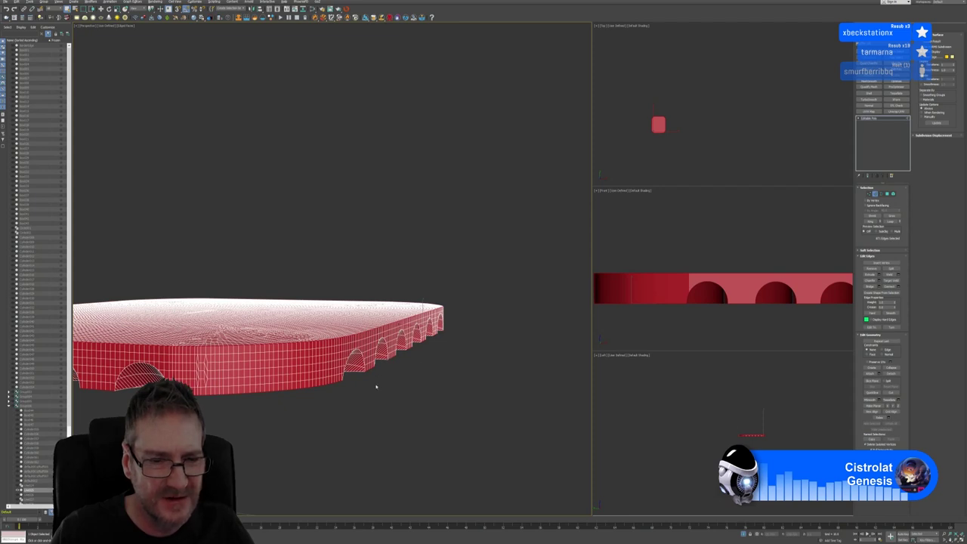
pyautogui.keyDown('alt'); pyautogui.moveTo(416, 361); pyautogui.dragTo(341, 365, button='middle'); pyautogui.keyUp('alt')
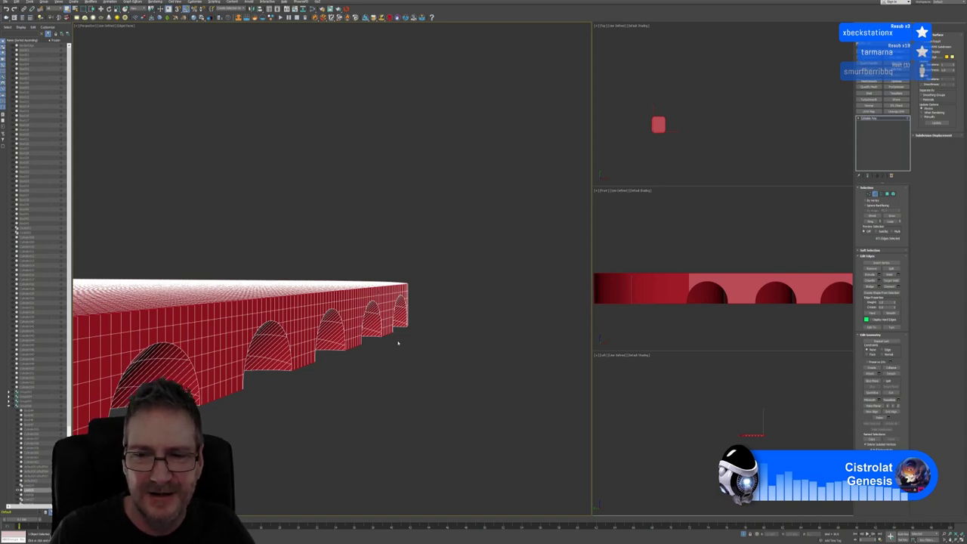
pyautogui.keyDown('alt'); pyautogui.moveTo(344, 388); pyautogui.dragTo(355, 388, button='middle'); pyautogui.keyUp('alt')
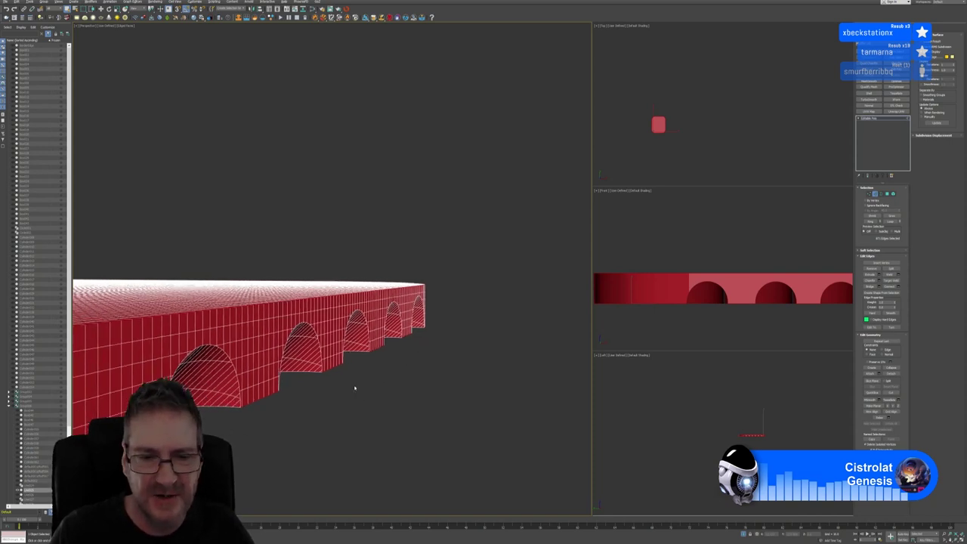
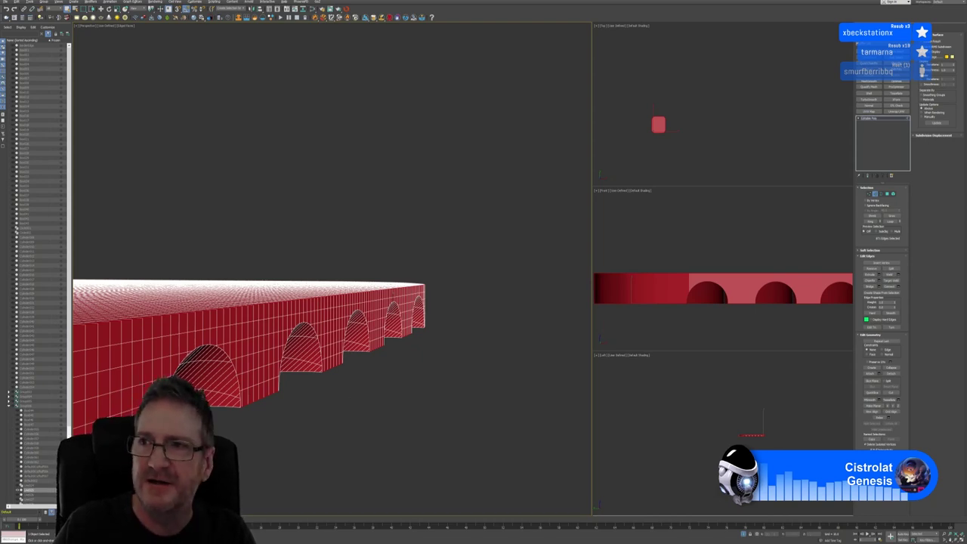
# Hide the 3ds Max bridge scene with Win+D to reveal the Windows desktop.
pyautogui.press('super+d')
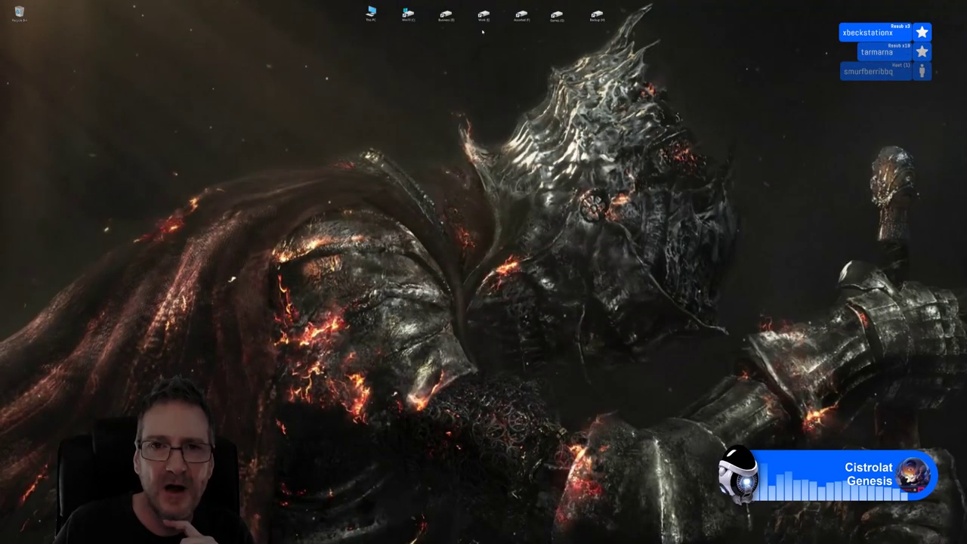
# Close the Work (E:) window and launch Instant Meshes from C:\Program Files\Instant Meshes.
pyautogui.press('Return')
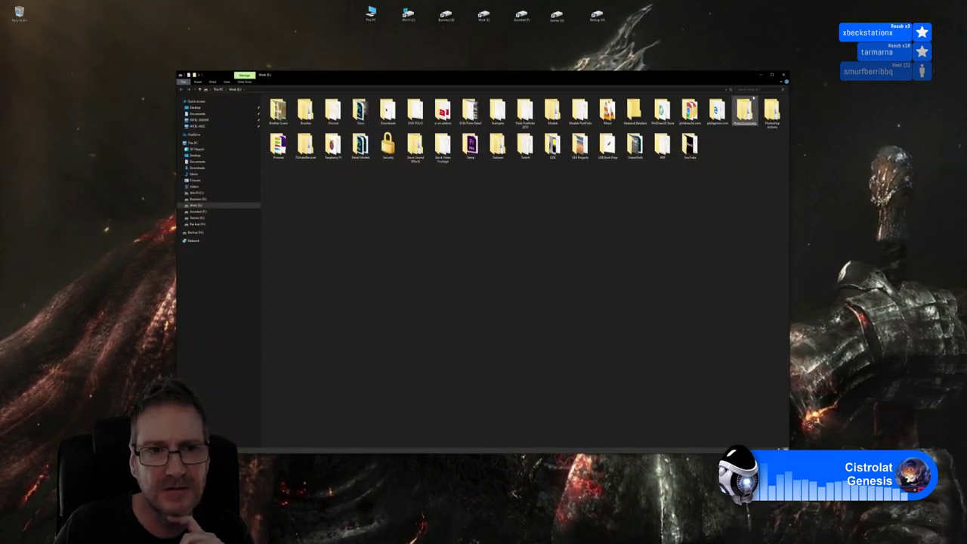
pyautogui.click(784, 74)
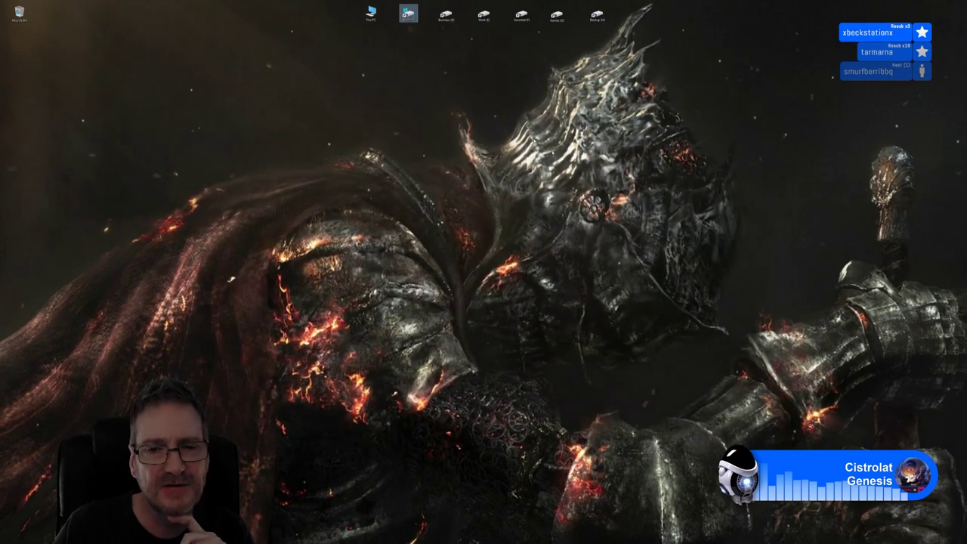
pyautogui.doubleClick(408, 13)
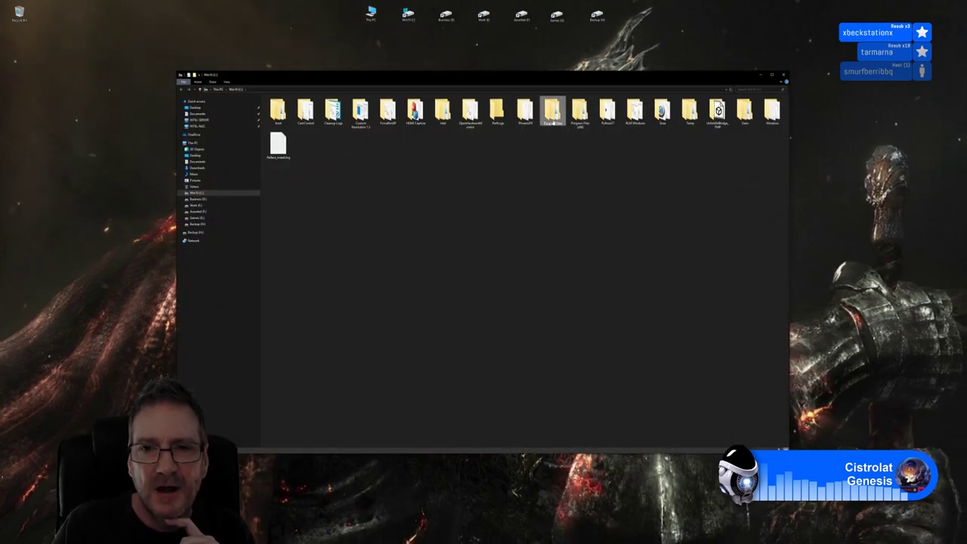
pyautogui.doubleClick(552, 112)
pyautogui.doubleClick(587, 119)
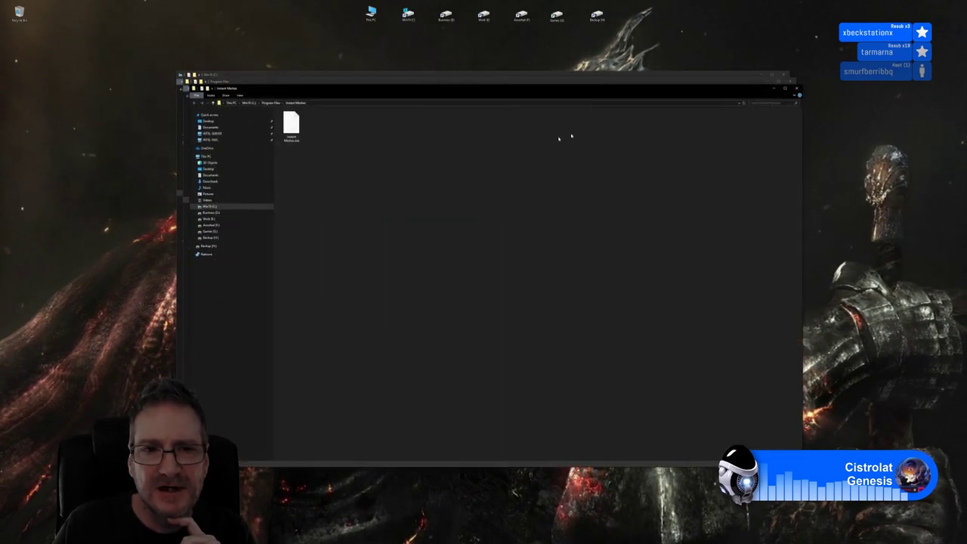
pyautogui.doubleClick(293, 126)
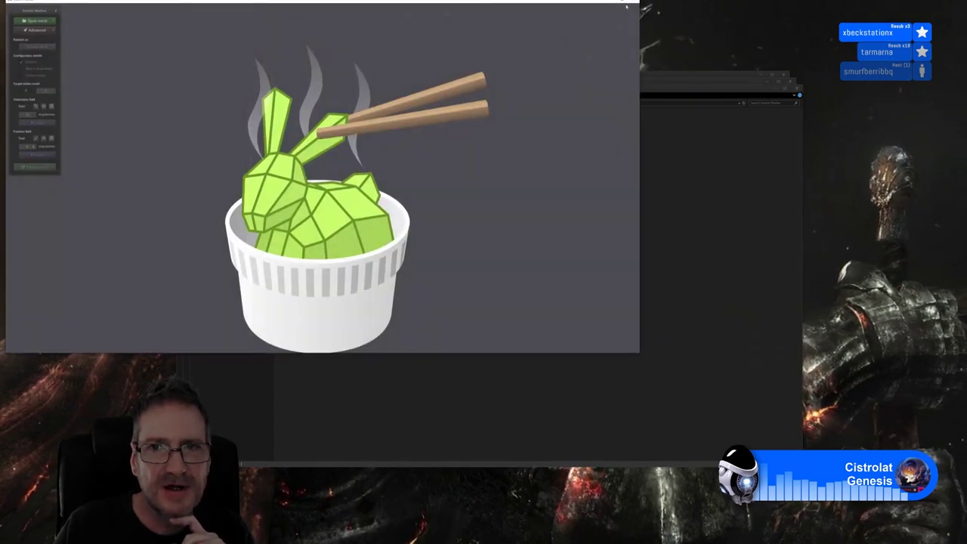
# Maximise the Instant Meshes window, then exit the application.
pyautogui.press('super+Up')
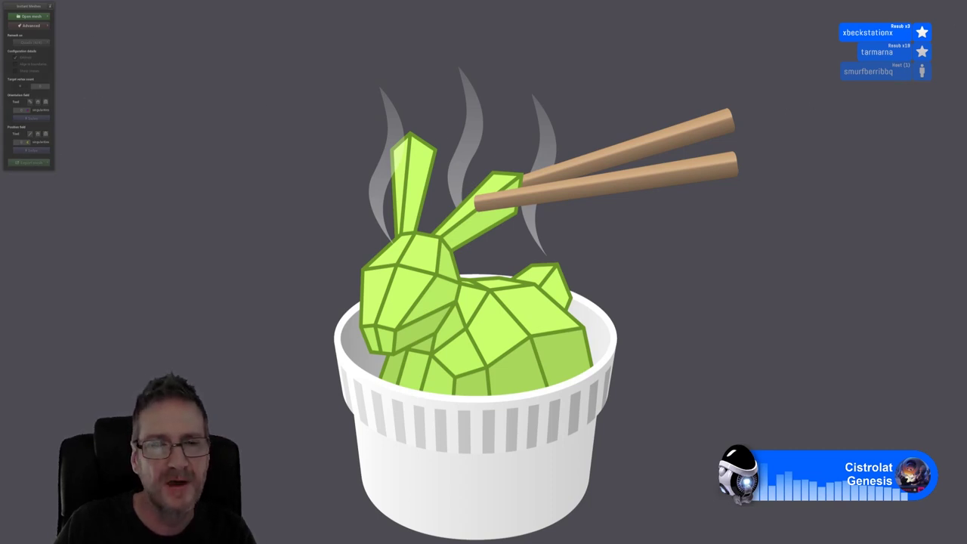
pyautogui.click(963, 3)
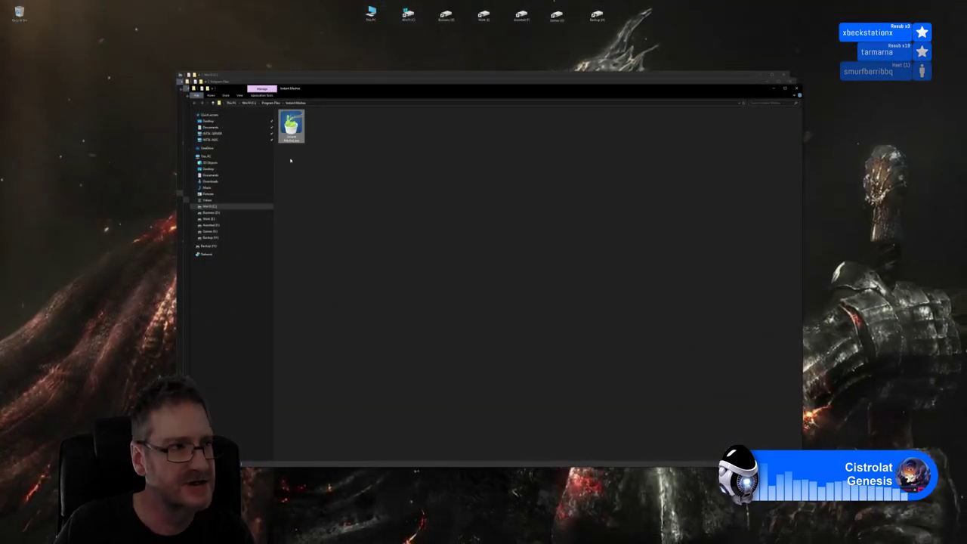
# Close the Instant Meshes, Program Files and C: drive windows and switch back to 3ds Max.
pyautogui.click(796, 88)
pyautogui.click(790, 83)
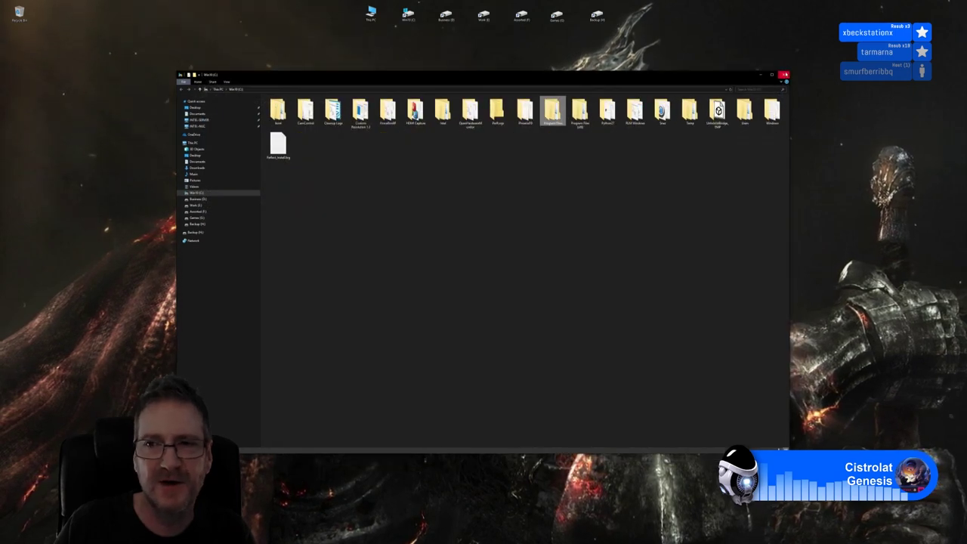
pyautogui.click(789, 81)
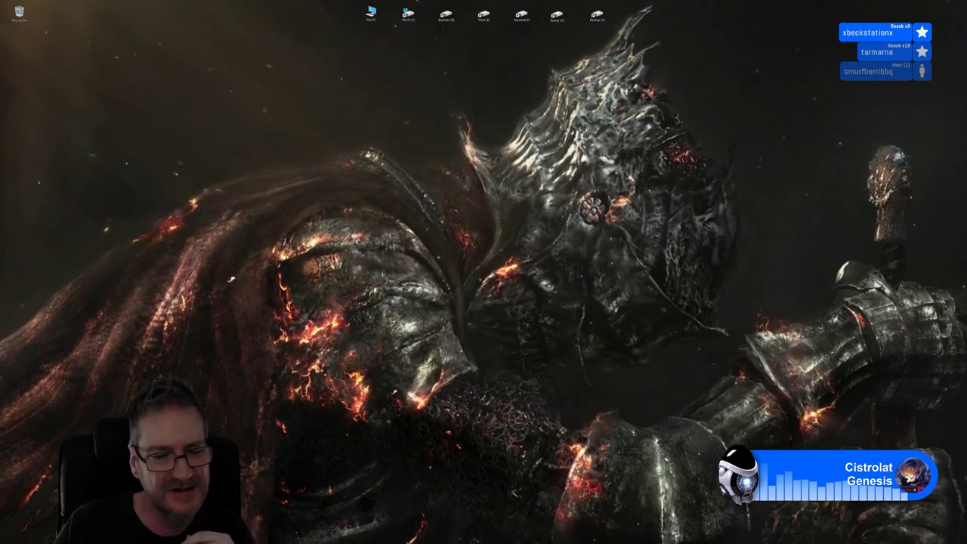
pyautogui.hotkey('alt', 'Tab')
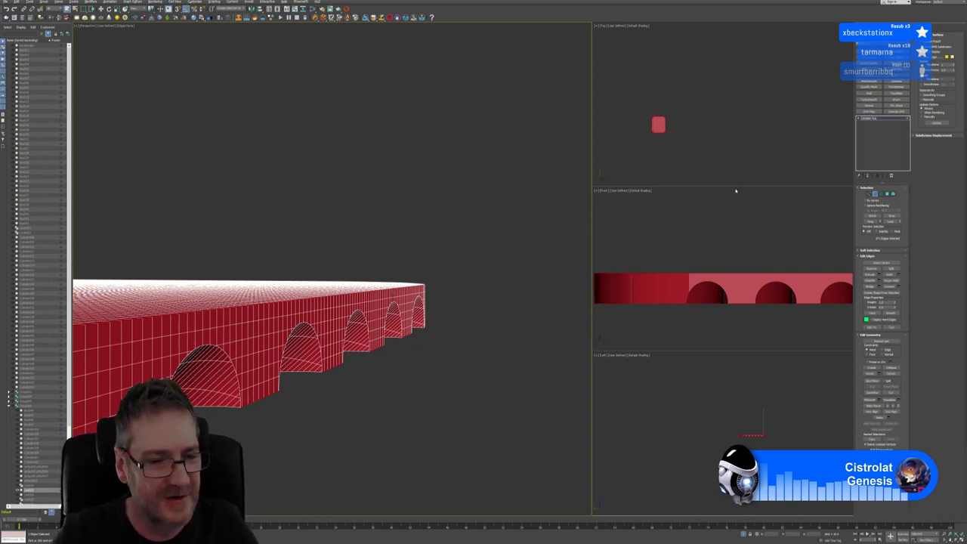
pyautogui.moveTo(275, 400); pyautogui.dragTo(250, 414, button='middle')
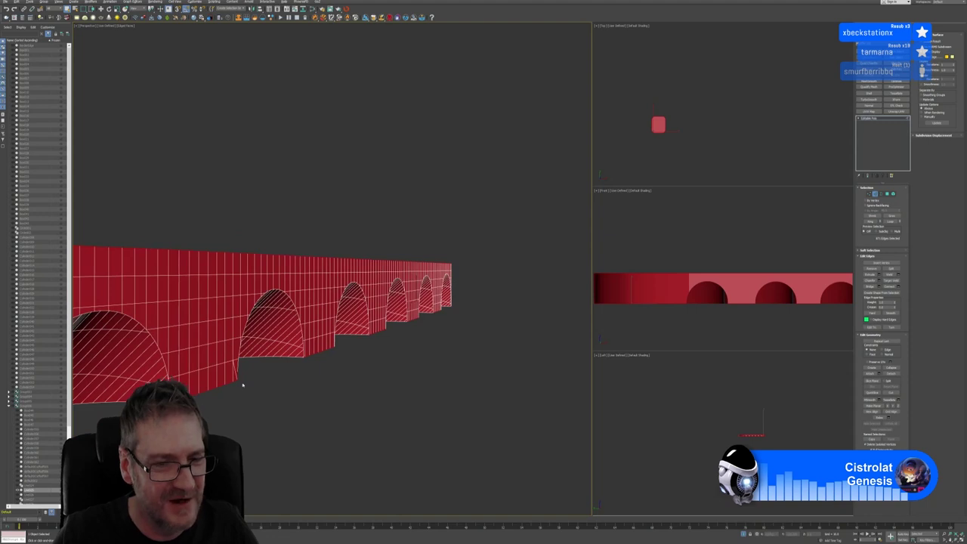
pyautogui.scroll(6, 251, 413)
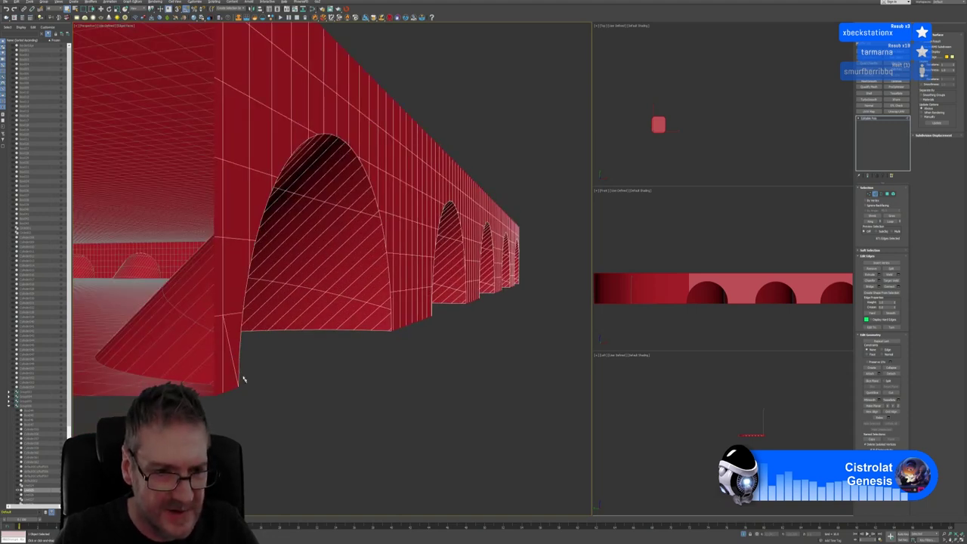
pyautogui.scroll(-5, 261, 396)
pyautogui.moveTo(274, 406); pyautogui.dragTo(377, 399, button='middle')
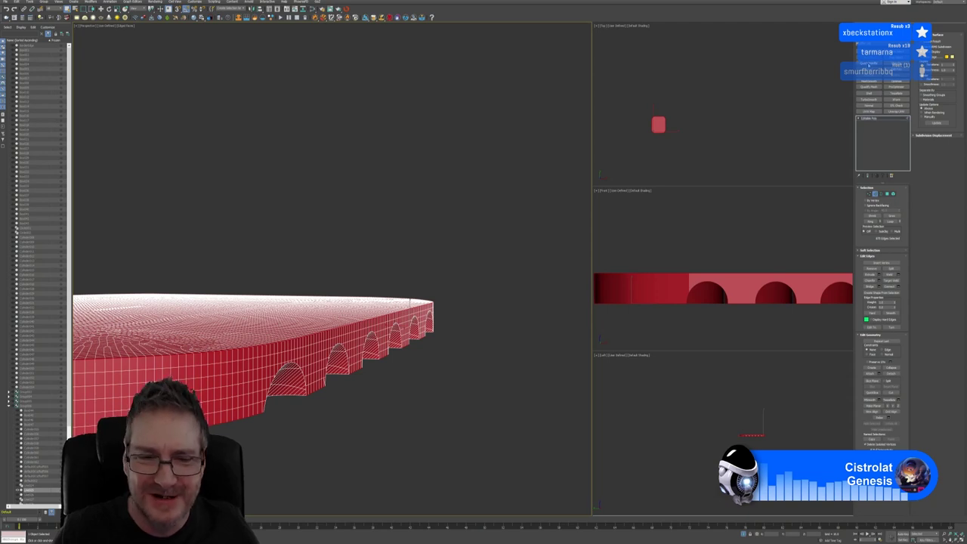
# Add a Quad Chamfer modifier to the selected wall with Ctrl+Shift+C.
pyautogui.hotkey('ctrl', 'shift', 'c')
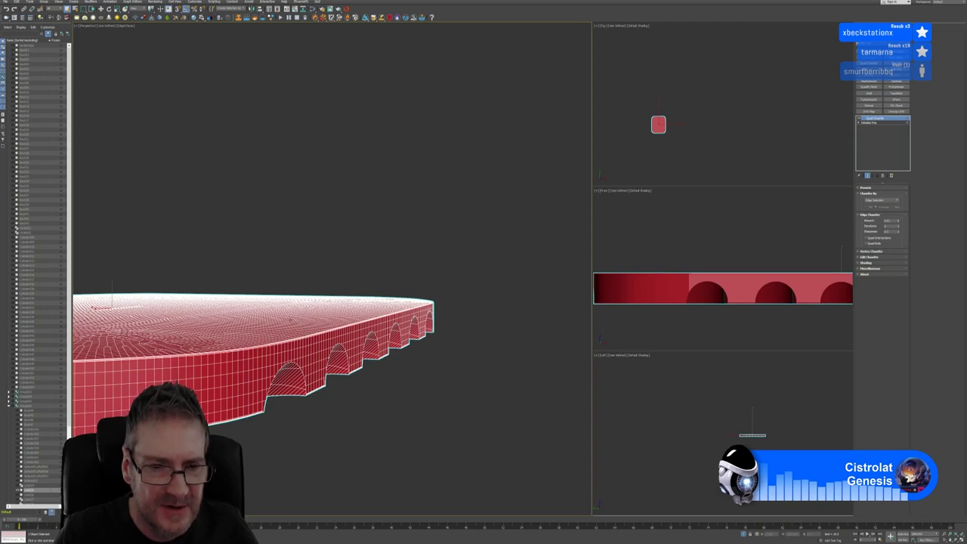
pyautogui.scroll(3, 303, 325)
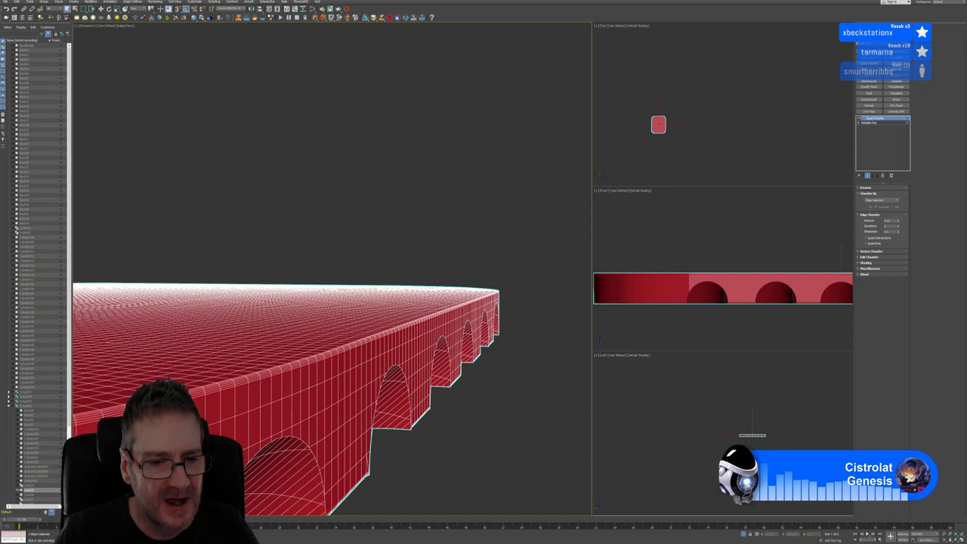
pyautogui.keyDown('alt'); pyautogui.moveTo(303, 377); pyautogui.dragTo(396, 401, button='middle'); pyautogui.keyUp('alt')
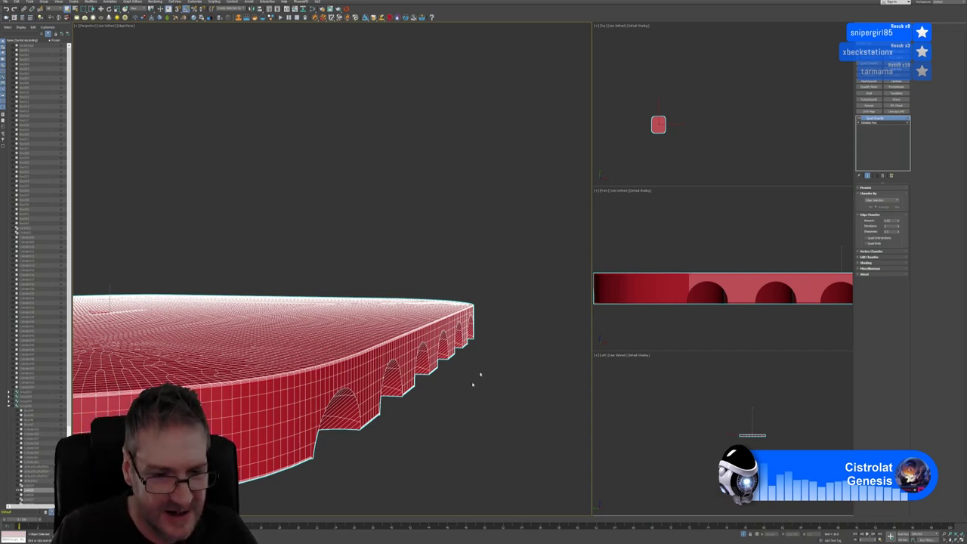
pyautogui.keyDown('alt'); pyautogui.moveTo(422, 426); pyautogui.dragTo(417, 425, button='middle'); pyautogui.keyUp('alt')
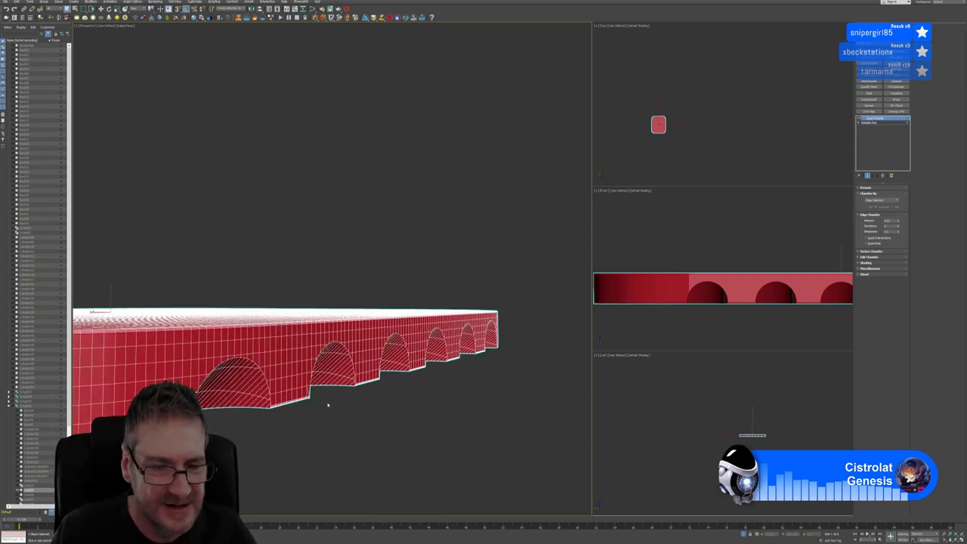
pyautogui.keyDown('alt'); pyautogui.moveTo(328, 405); pyautogui.dragTo(339, 398, button='middle'); pyautogui.keyUp('alt')
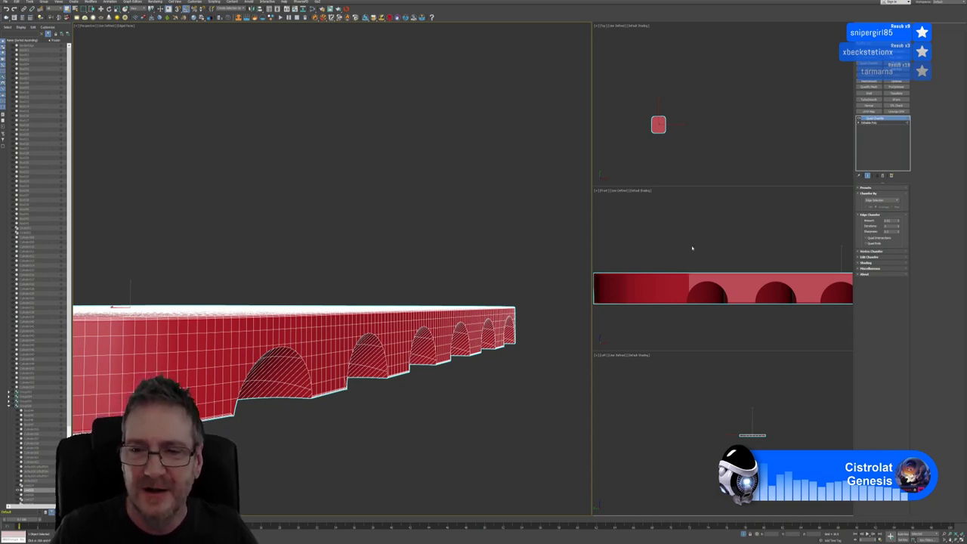
pyautogui.keyDown('alt'); pyautogui.moveTo(406, 270); pyautogui.dragTo(414, 270, button='middle'); pyautogui.keyUp('alt')
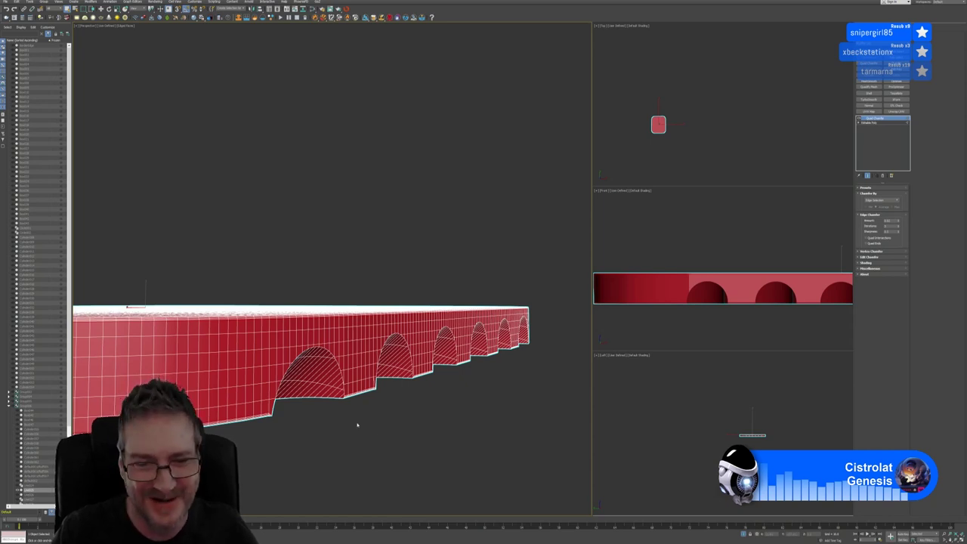
pyautogui.keyDown('alt'); pyautogui.moveTo(358, 423); pyautogui.dragTo(385, 420, button='middle'); pyautogui.keyUp('alt')
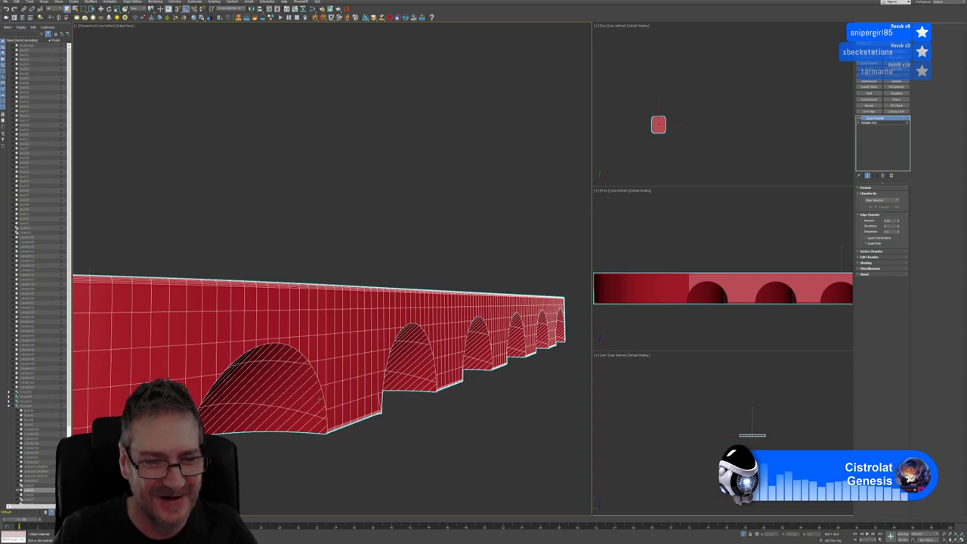
pyautogui.scroll(3, 362, 423)
pyautogui.keyDown('alt'); pyautogui.moveTo(336, 386); pyautogui.dragTo(365, 324, button='middle'); pyautogui.keyUp('alt')
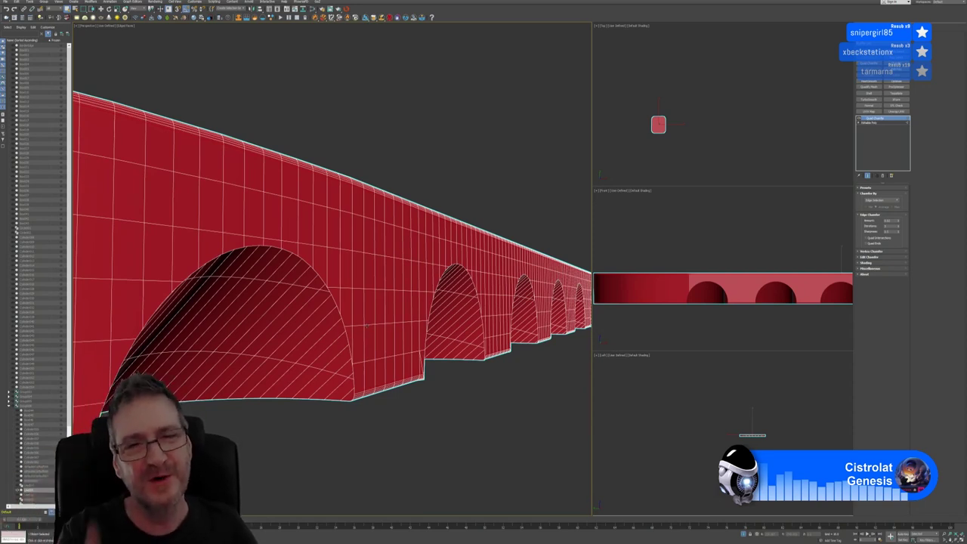
pyautogui.click(29, 489)
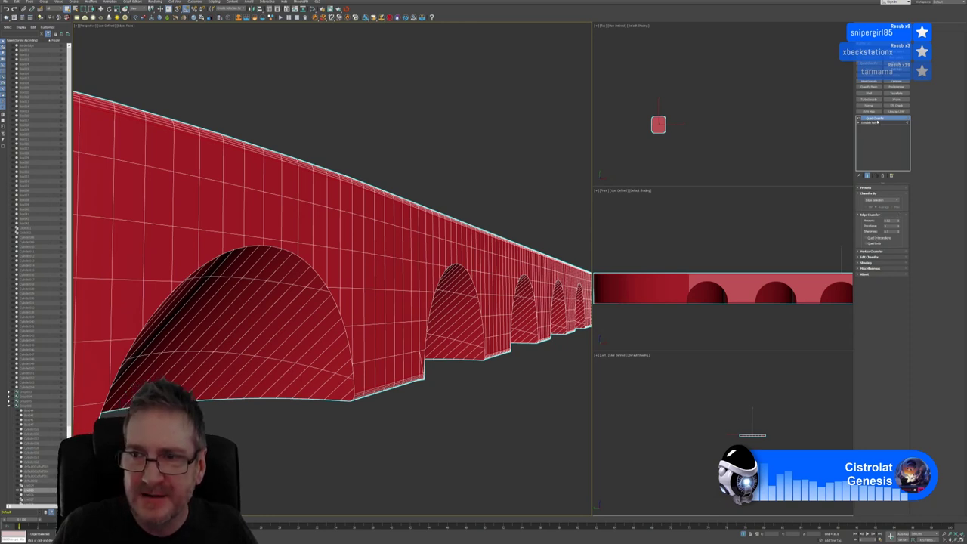
# Stack an Edit Poly modifier above Quad Chamfer on the bridge wall.
pyautogui.rightClick(877, 122)
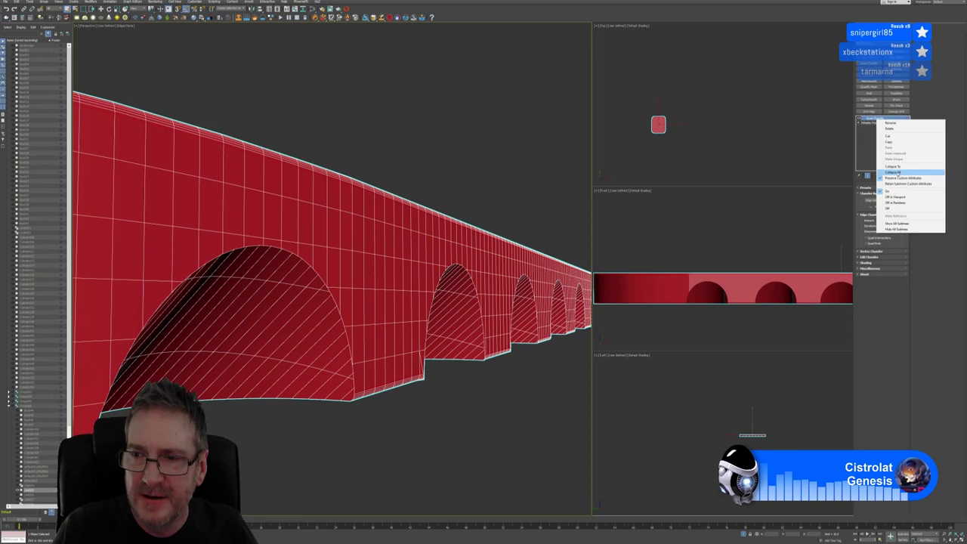
pyautogui.press('Escape')
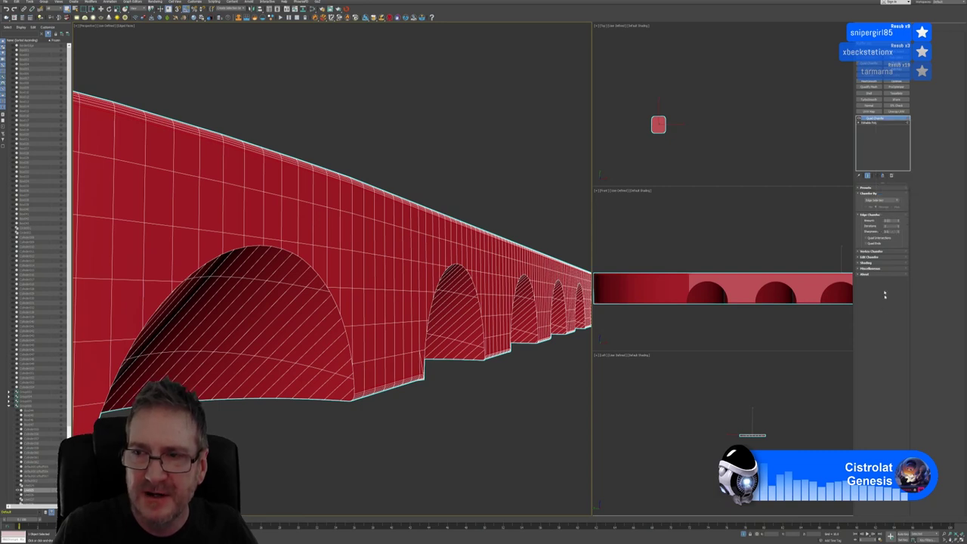
pyautogui.click(868, 81)
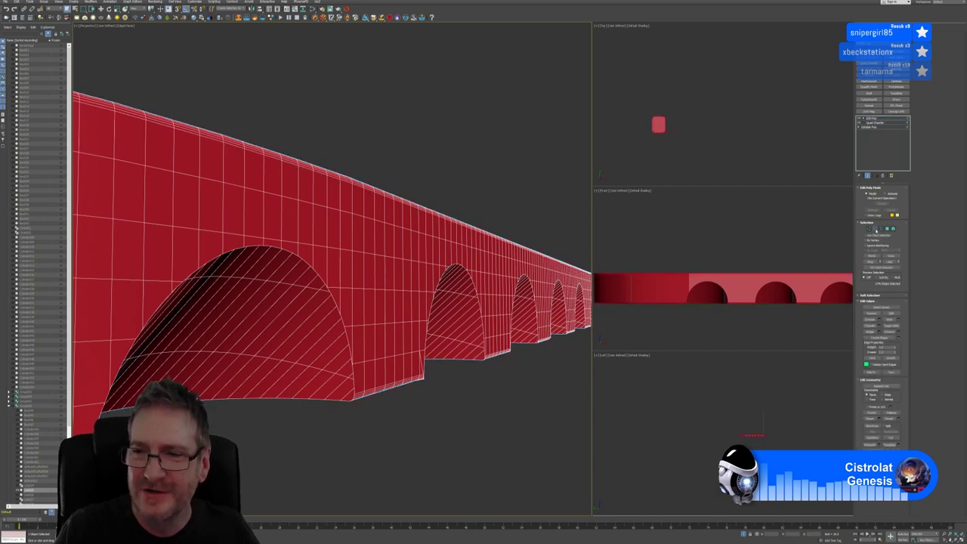
# Select the wall's top edges at Edge level, then bring up the Edit menu.
pyautogui.click(875, 228)
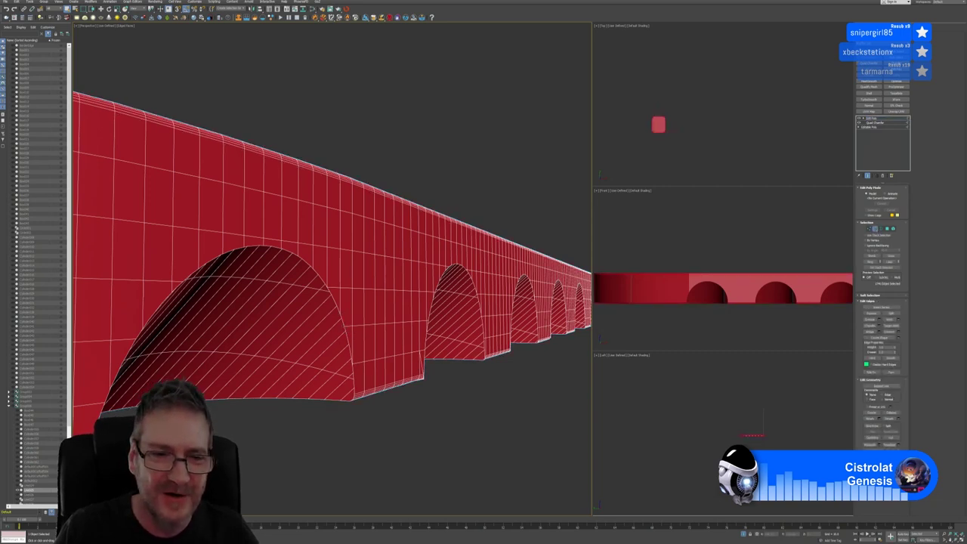
pyautogui.click(754, 434)
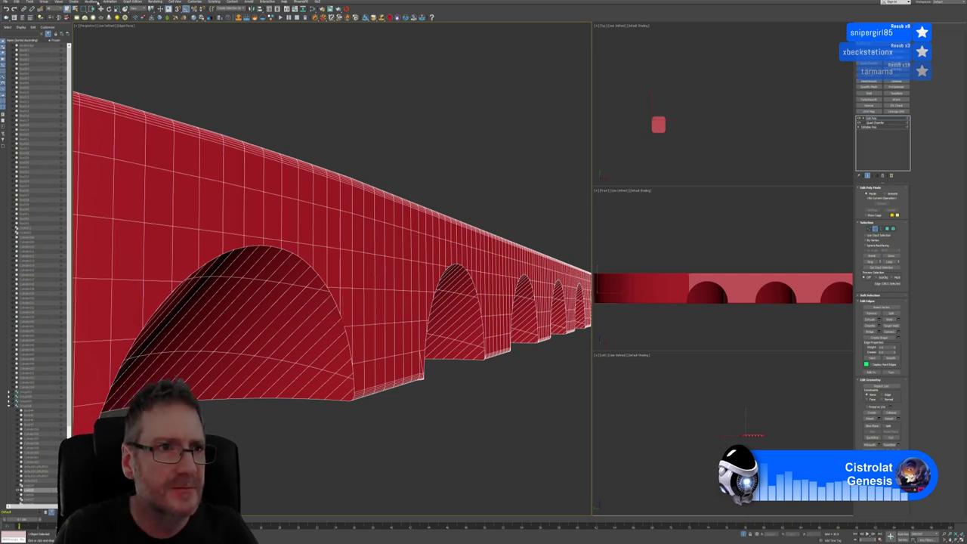
pyautogui.click(17, 2)
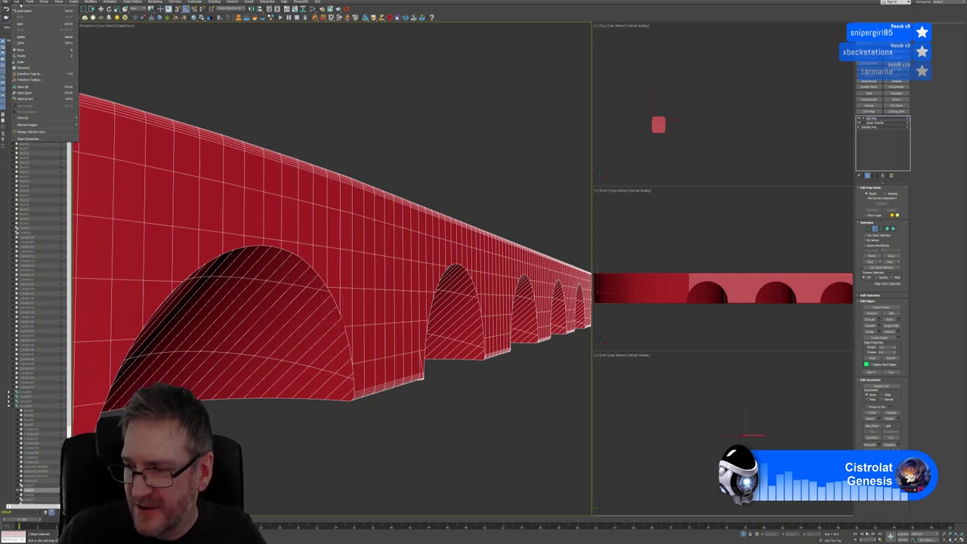
# Close the Edit menu with Esc, leaving the bridge wall unchanged.
pyautogui.press('Escape')
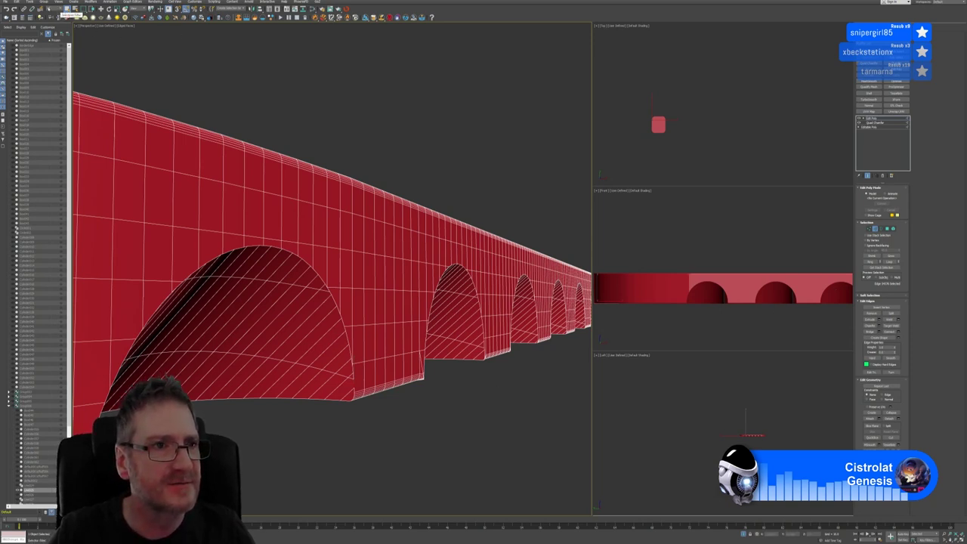
pyautogui.click(29, 2)
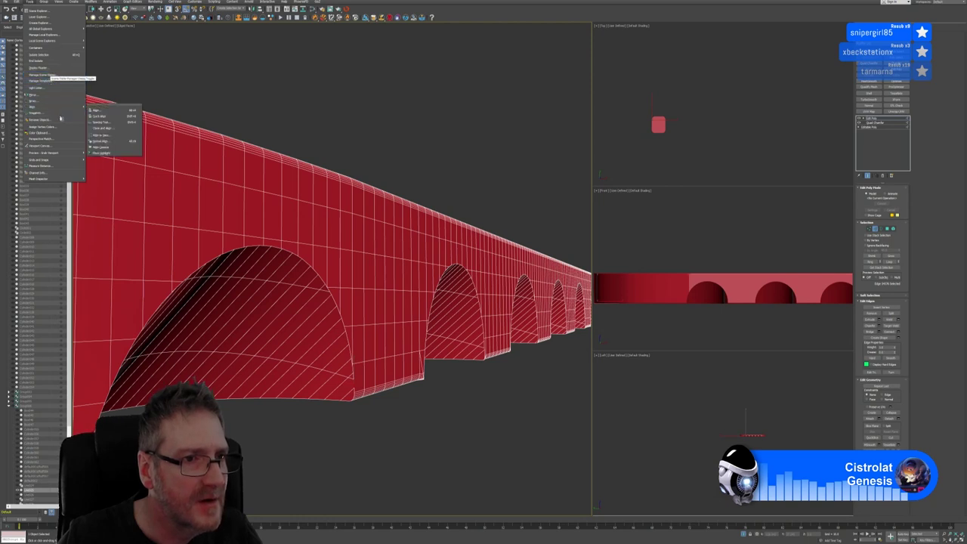
pyautogui.moveTo(60, 153)
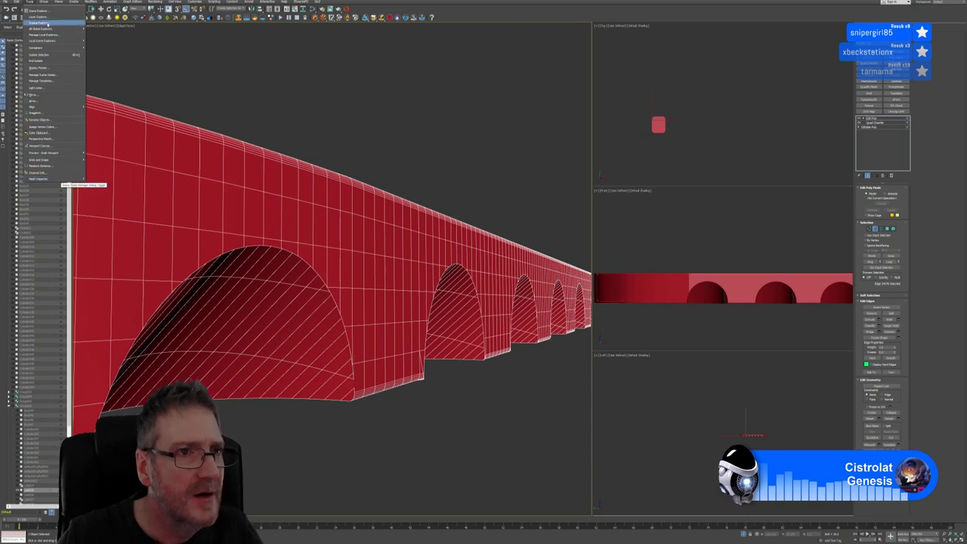
pyautogui.moveTo(58, 2)
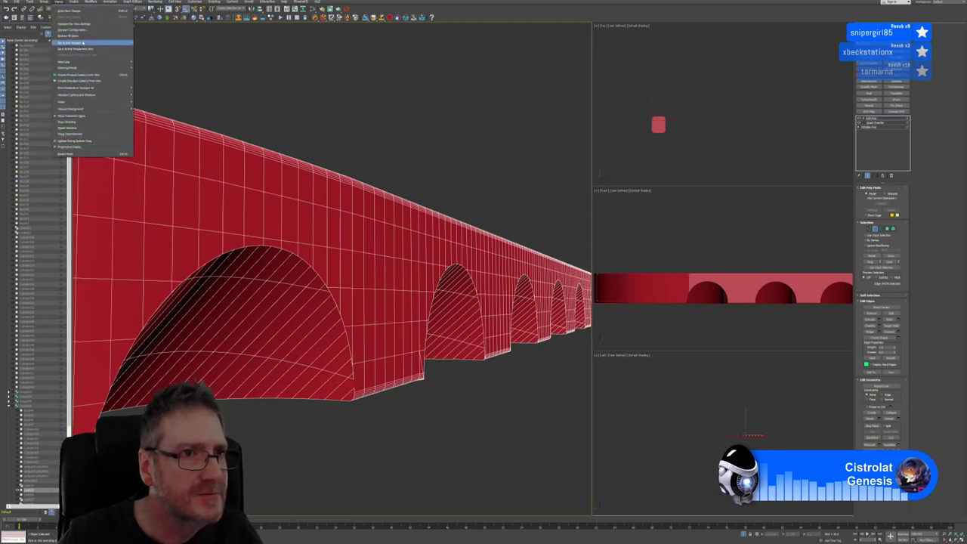
pyautogui.moveTo(92, 3)
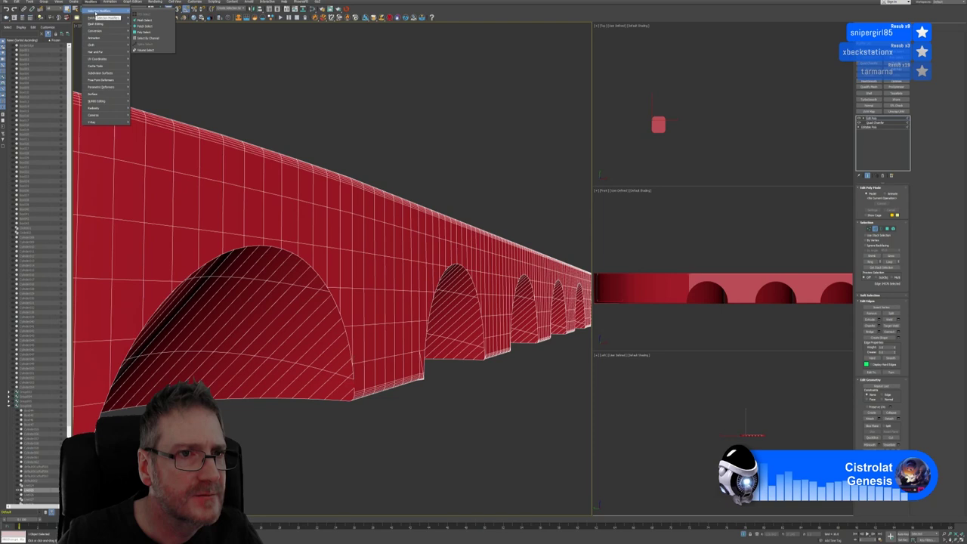
# Dismiss the open menus and switch to the browser showing the Twitter post.
pyautogui.click(568, 19)
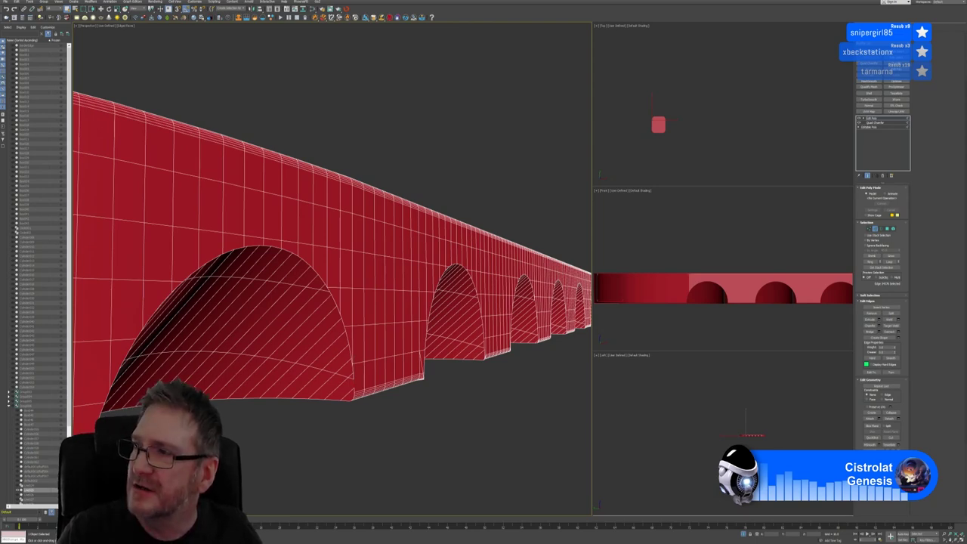
pyautogui.hotkey('alt', 'Tab')
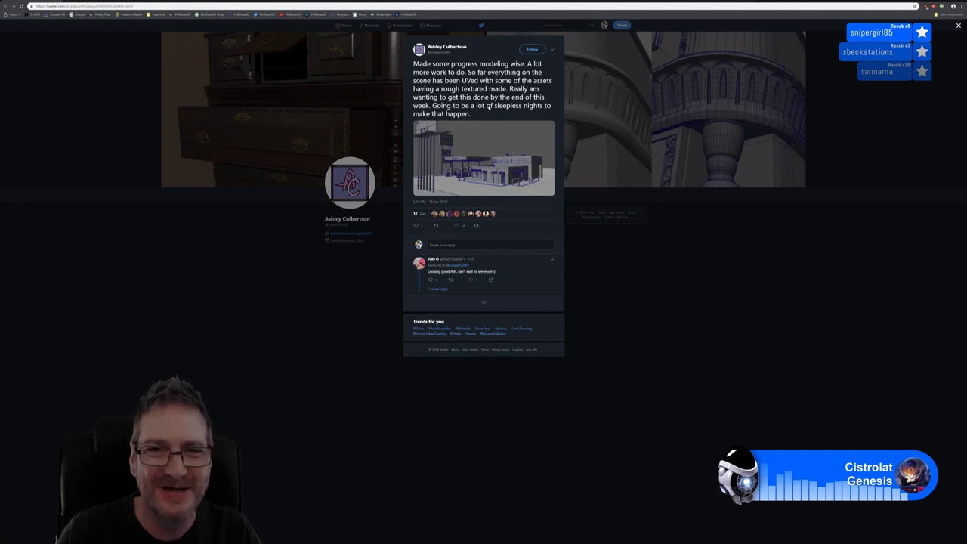
# Highlight the 'sleepless nights' phrase in the tweet and enlarge its gas station render.
pyautogui.moveTo(487, 106); pyautogui.dragTo(544, 106)
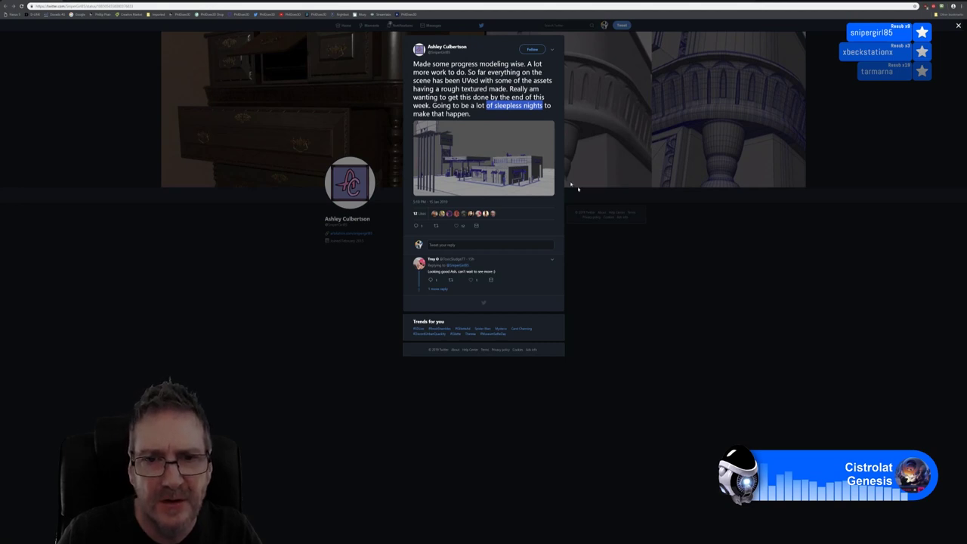
pyautogui.click(538, 180)
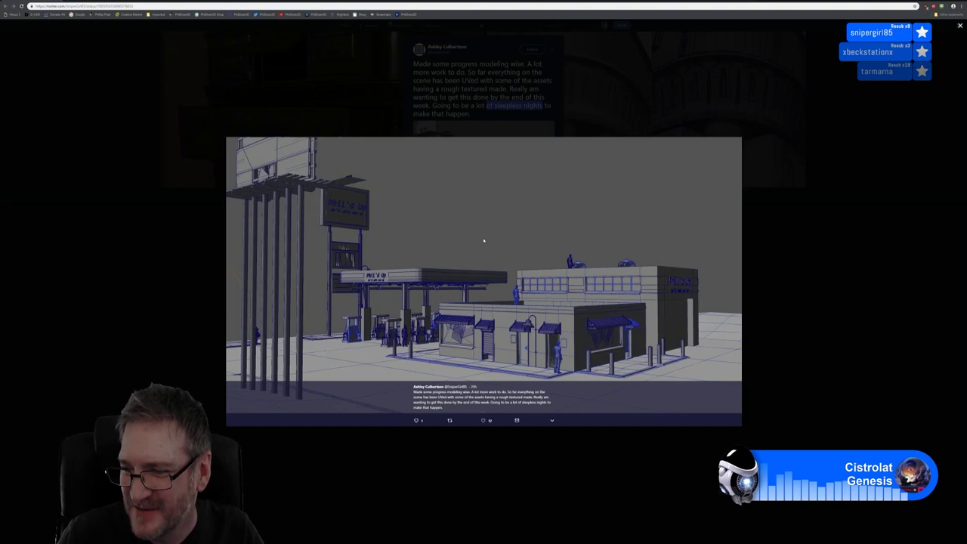
# Close the enlarged render and the tweet to return to the artist's profile.
pyautogui.click(748, 338)
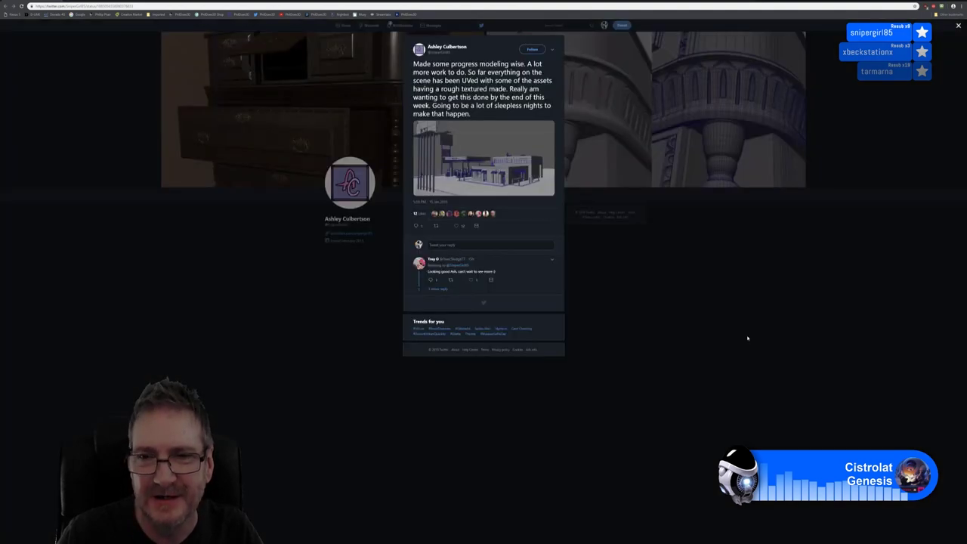
pyautogui.click(674, 276)
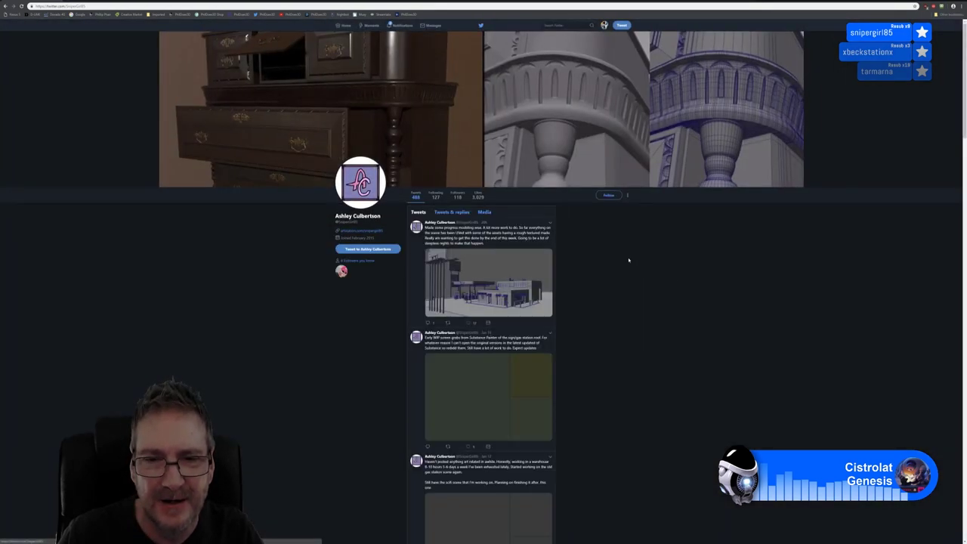
pyautogui.scroll(-2, 608, 281)
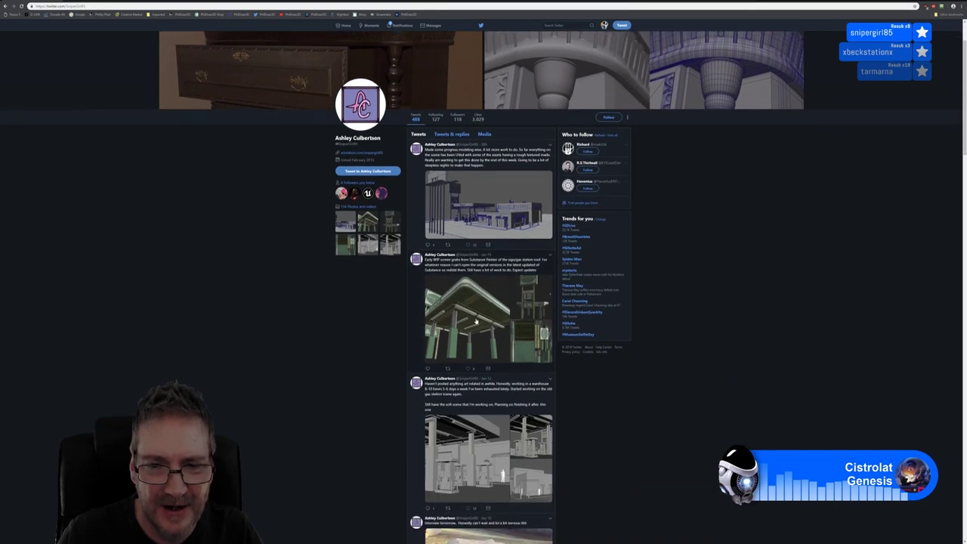
# Enlarge a posted image, page through to the texture map, then close the viewer.
pyautogui.click(476, 323)
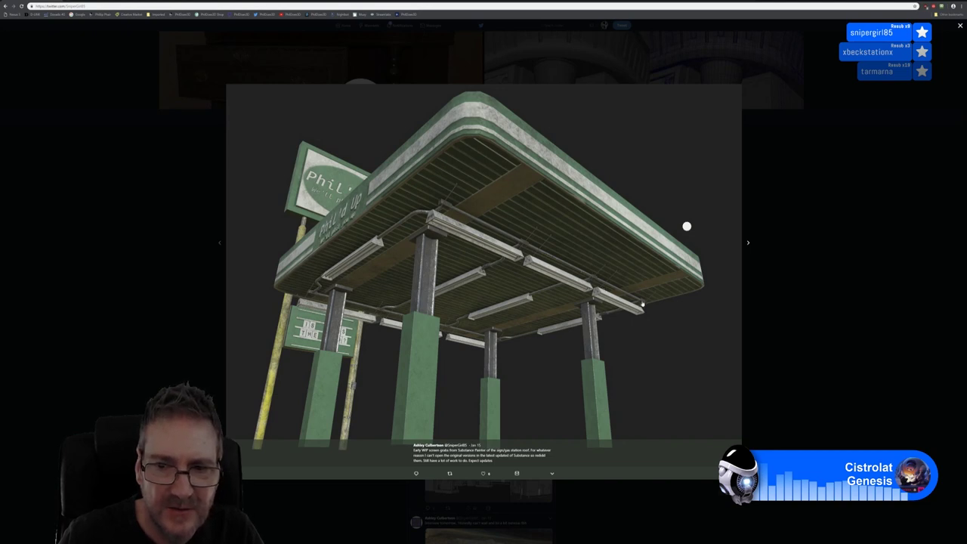
pyautogui.press('Right')
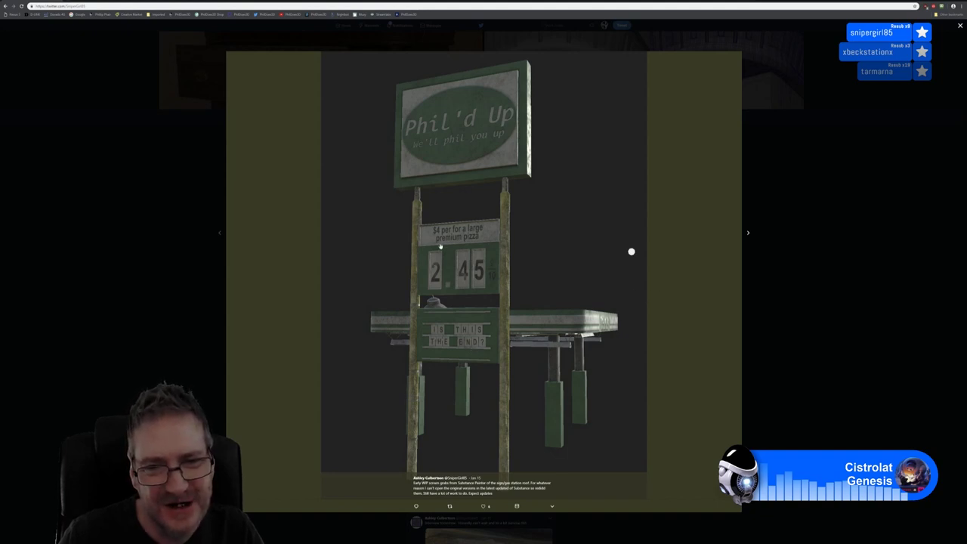
pyautogui.click(749, 236)
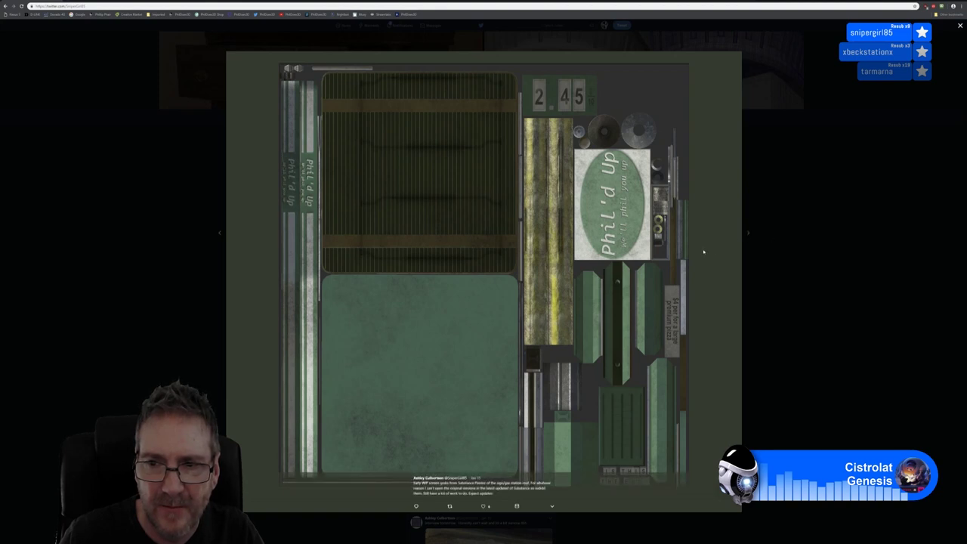
pyautogui.click(751, 244)
# Open the third tweet's grey, untextured gas-station render full size.
pyautogui.scroll(-2, 632, 301)
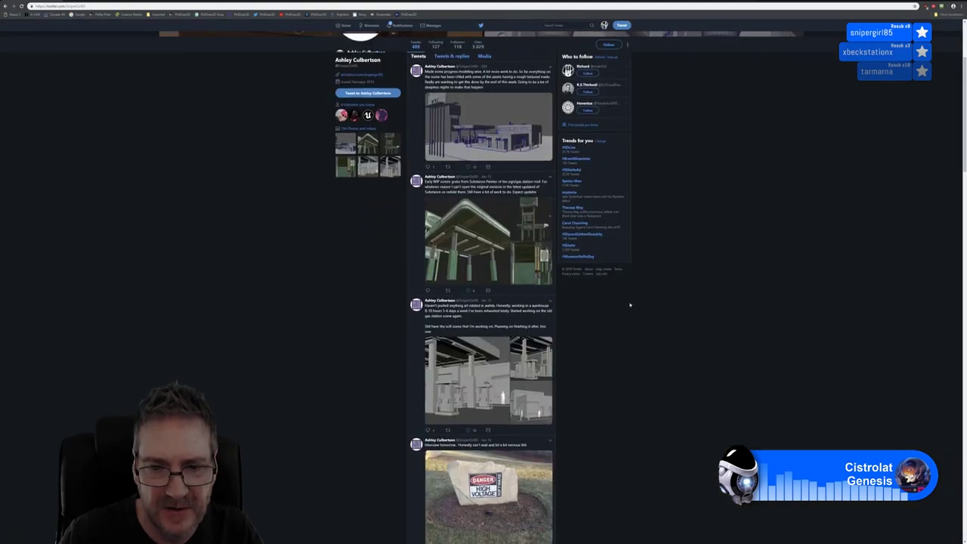
pyautogui.click(476, 383)
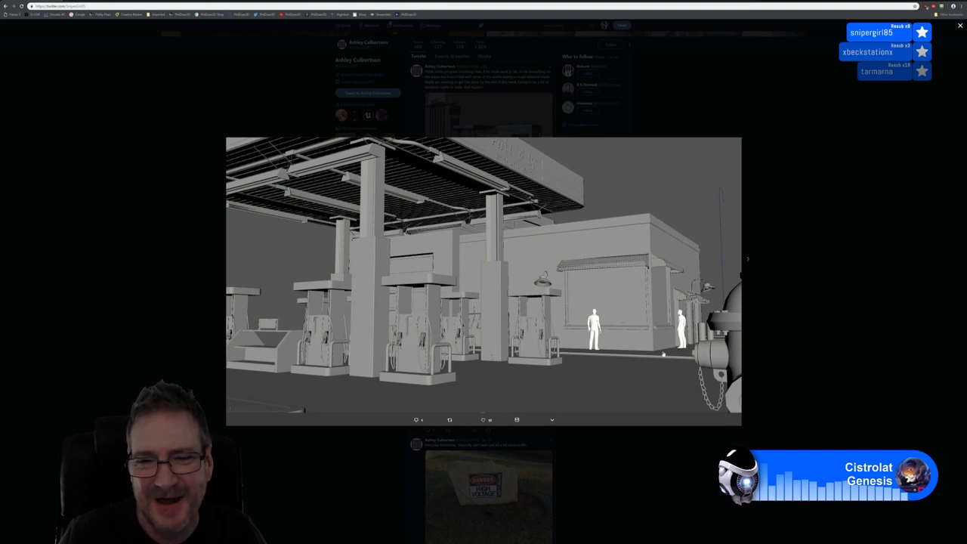
# Page through the canopy-and-pumps and station-building renders, then close the viewer.
pyautogui.click(747, 262)
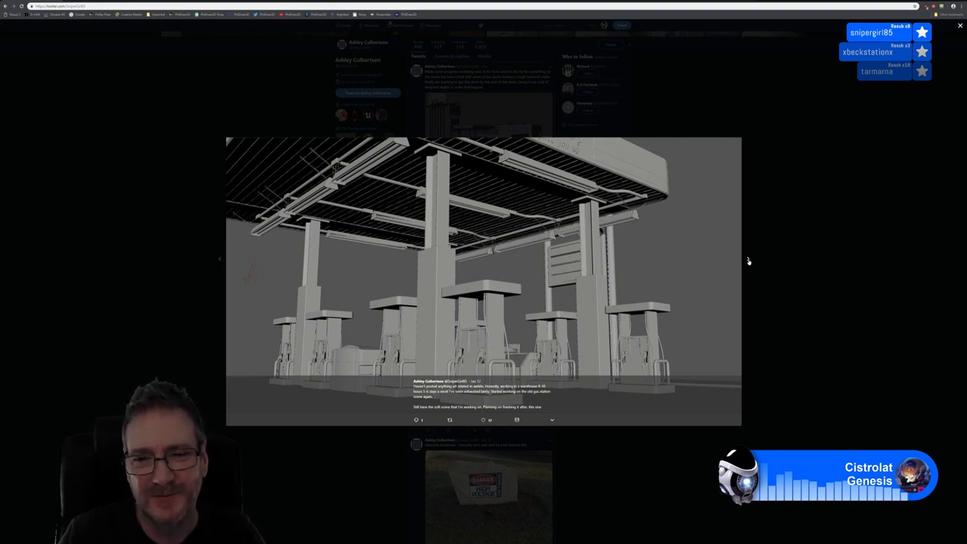
pyautogui.click(749, 260)
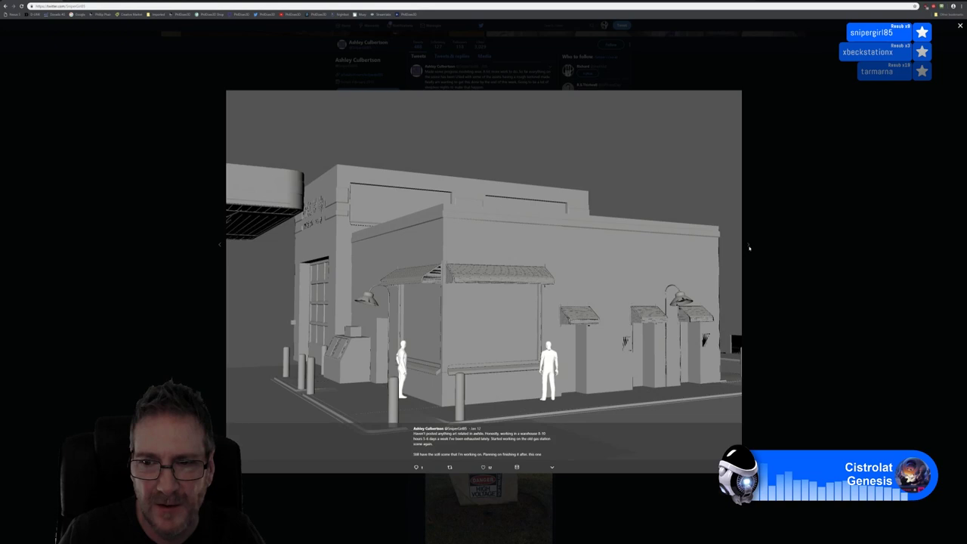
pyautogui.click(811, 295)
# Scroll the artist's Twitter profile back up to the banner and header.
pyautogui.scroll(-1, 693, 296)
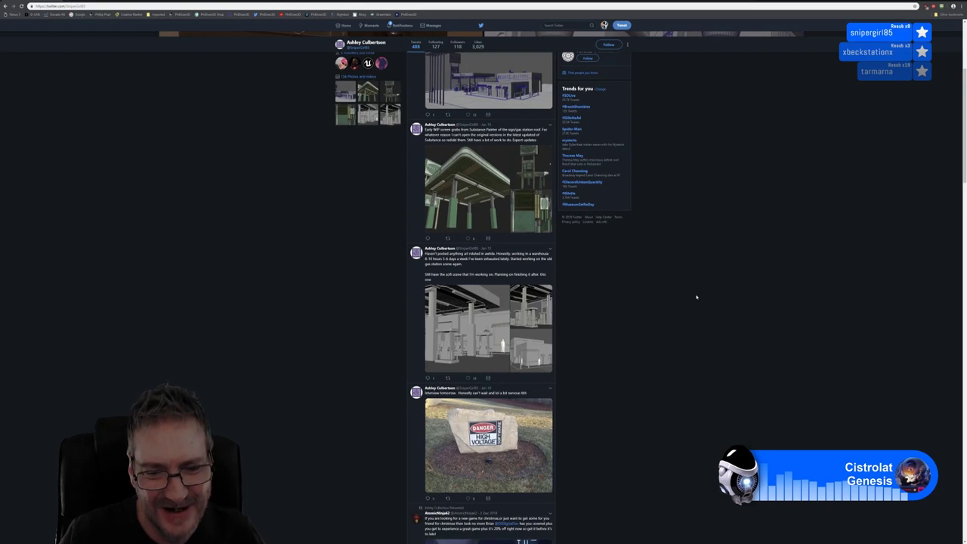
pyautogui.scroll(-1, 697, 297)
pyautogui.scroll(2, 696, 297)
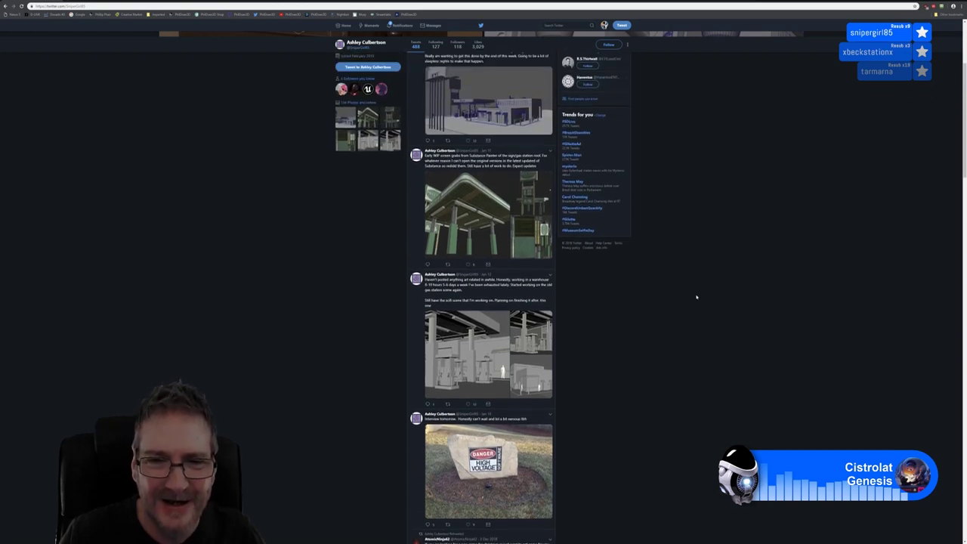
pyautogui.scroll(1, 696, 297)
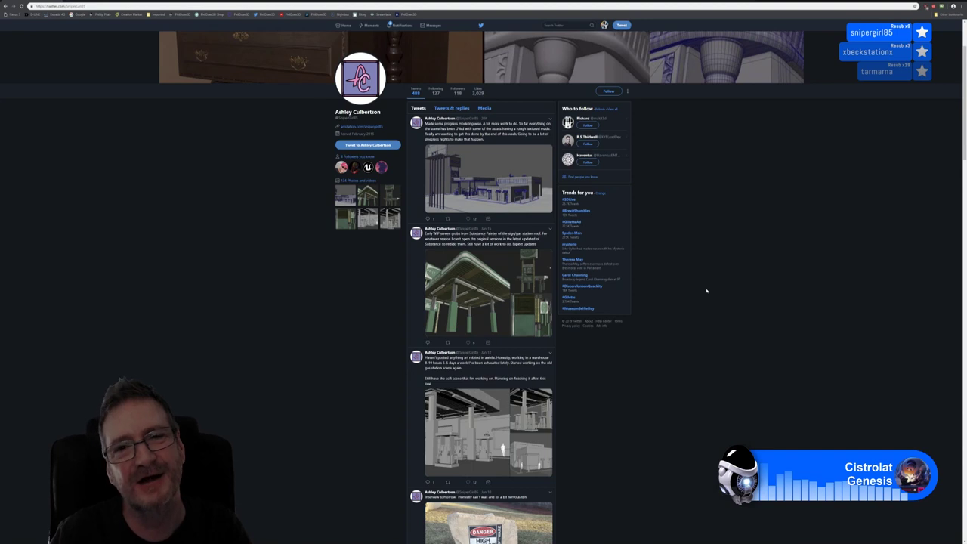
pyautogui.scroll(2, 706, 291)
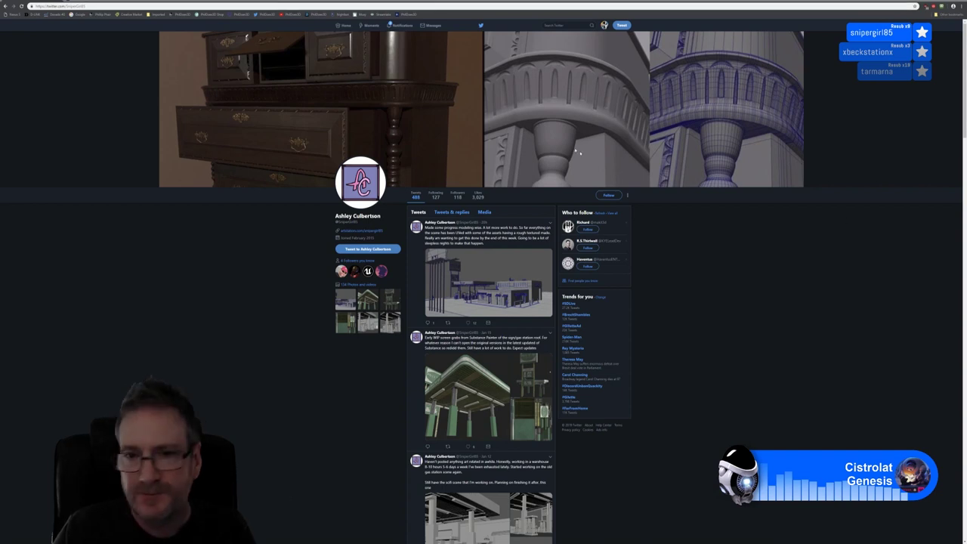
# Load the artist's ArtStation portfolio and open the DOR Project page.
pyautogui.hotkey('ctrl', 'l')
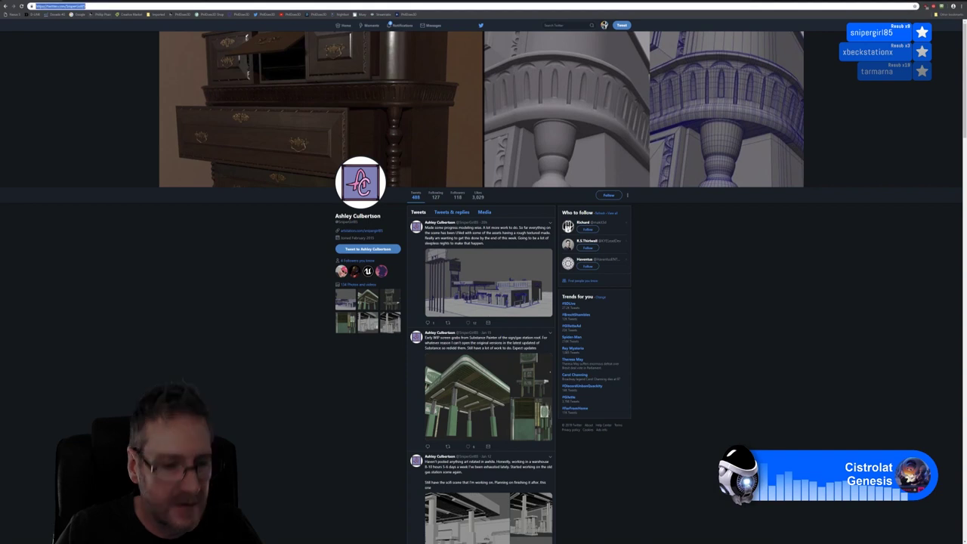
pyautogui.press('Return')
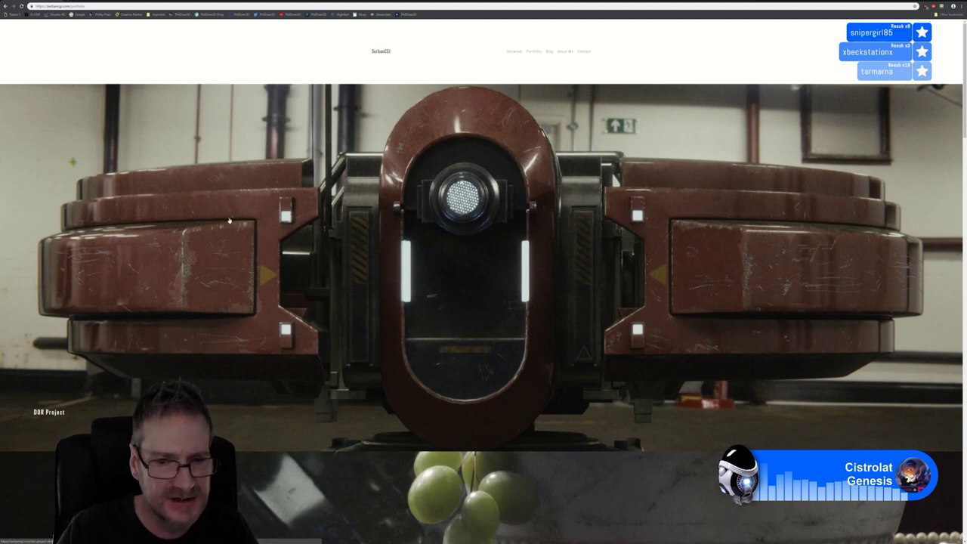
pyautogui.click(487, 245)
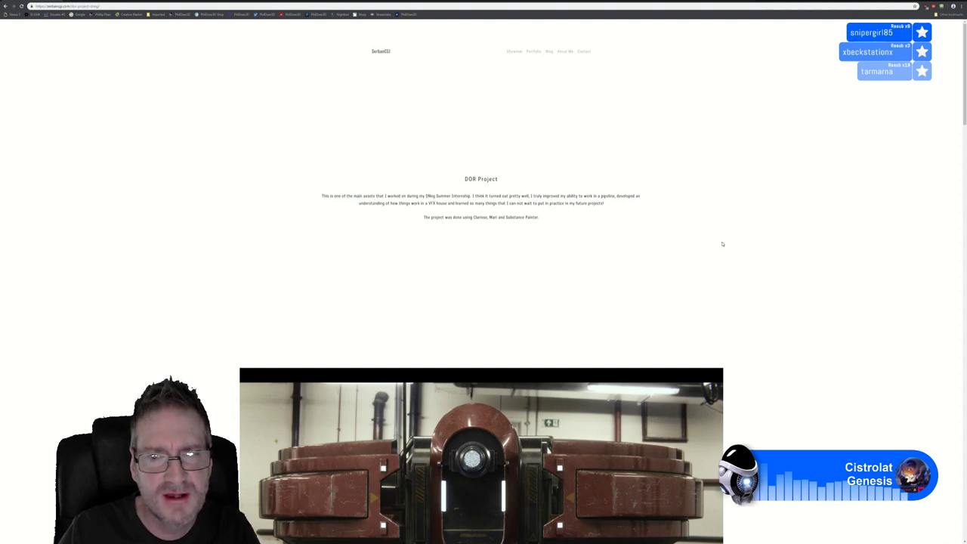
# Scroll past the DNEG walker renders to the turnarounds, robot video and factory render.
pyautogui.scroll(-3, 722, 244)
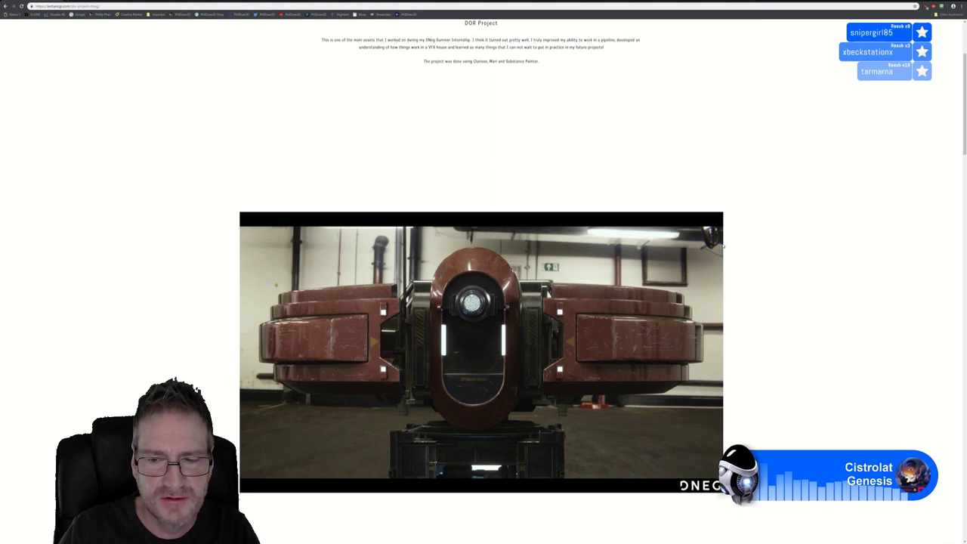
pyautogui.scroll(-2, 723, 245)
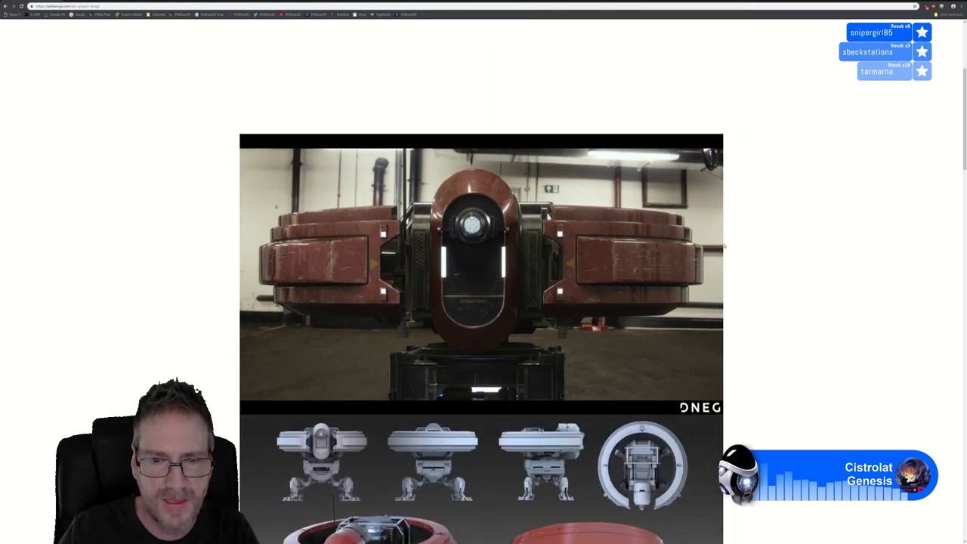
pyautogui.scroll(-2, 724, 245)
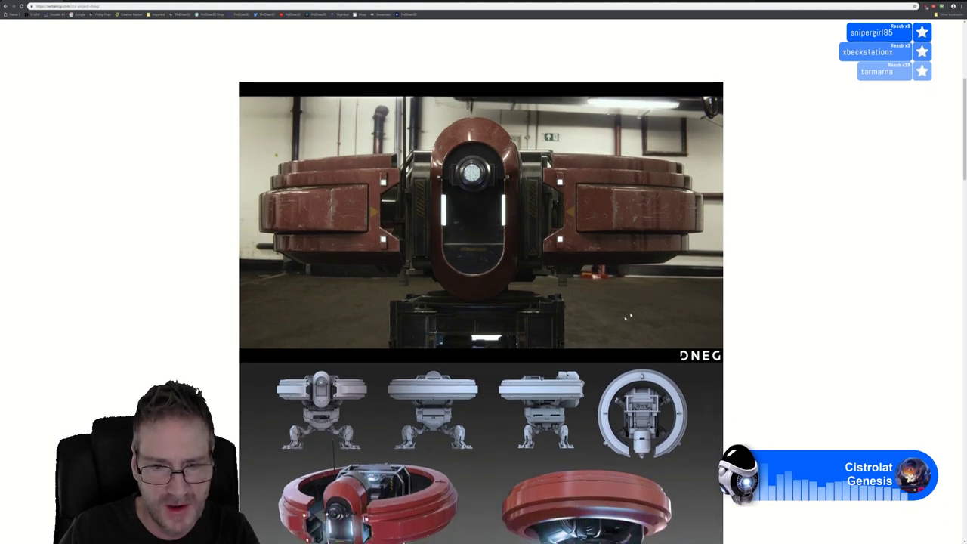
pyautogui.scroll(-3, 482, 281)
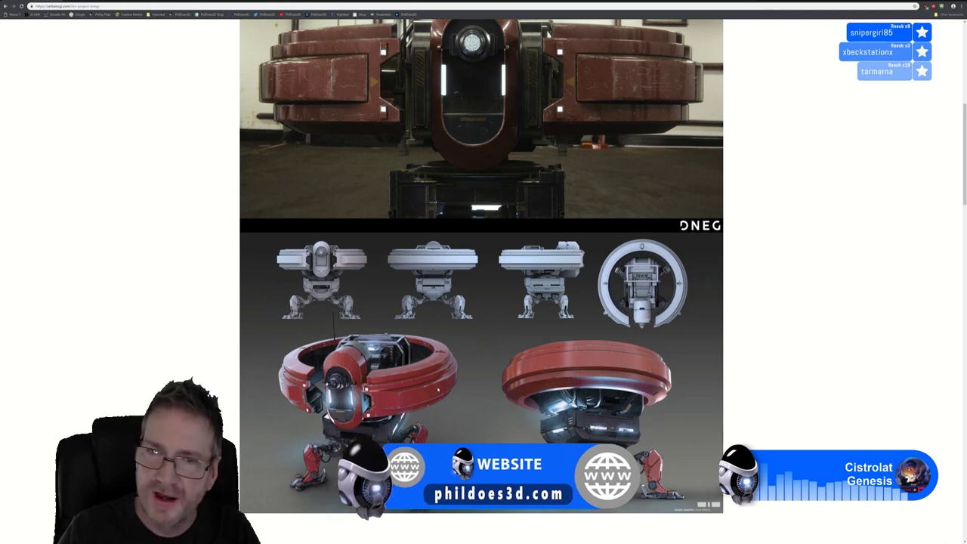
pyautogui.scroll(1, 341, 529)
pyautogui.scroll(1, 438, 389)
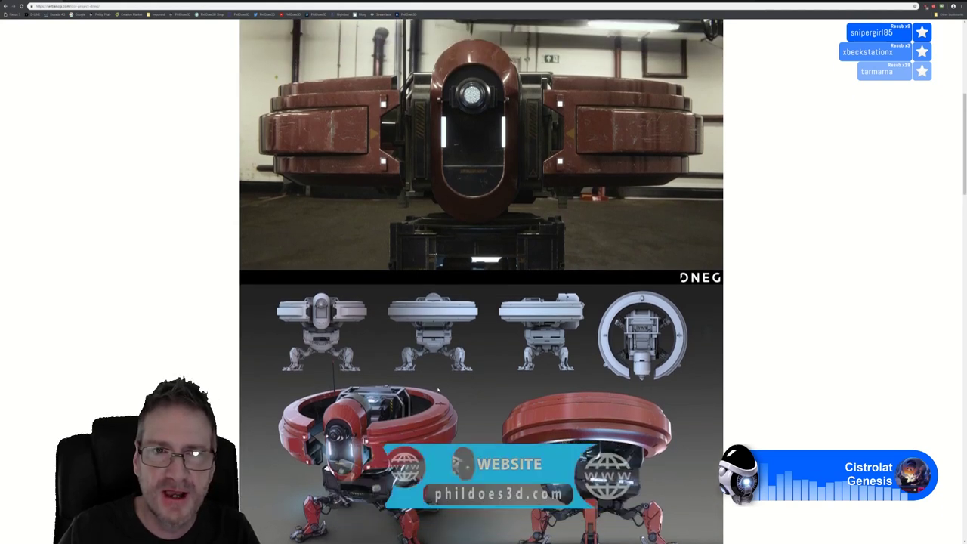
pyautogui.scroll(-2, 438, 389)
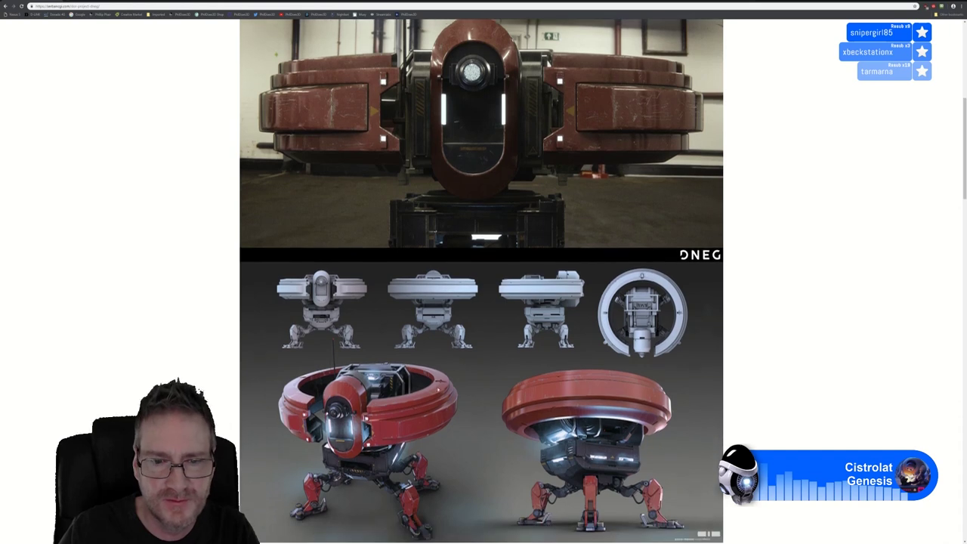
pyautogui.scroll(-4, 438, 389)
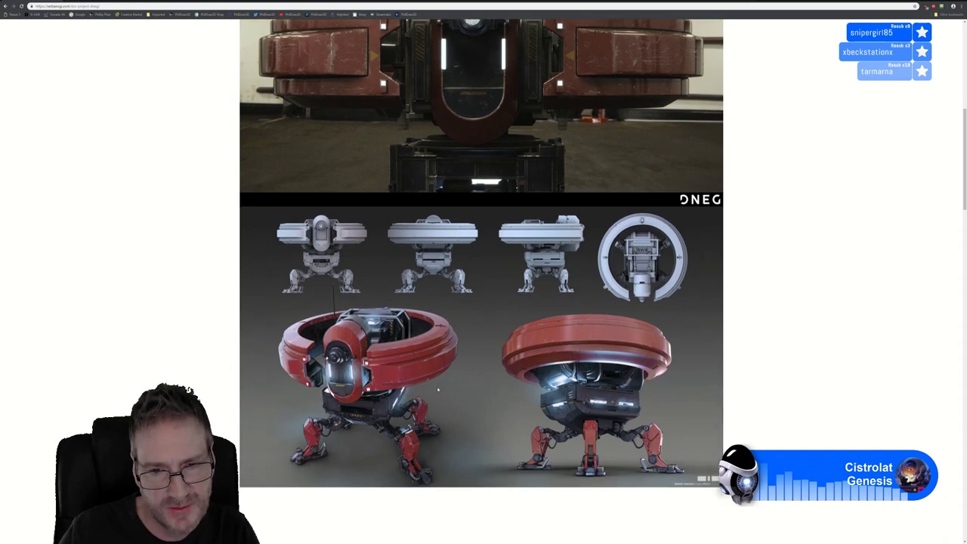
pyautogui.scroll(-8, 437, 389)
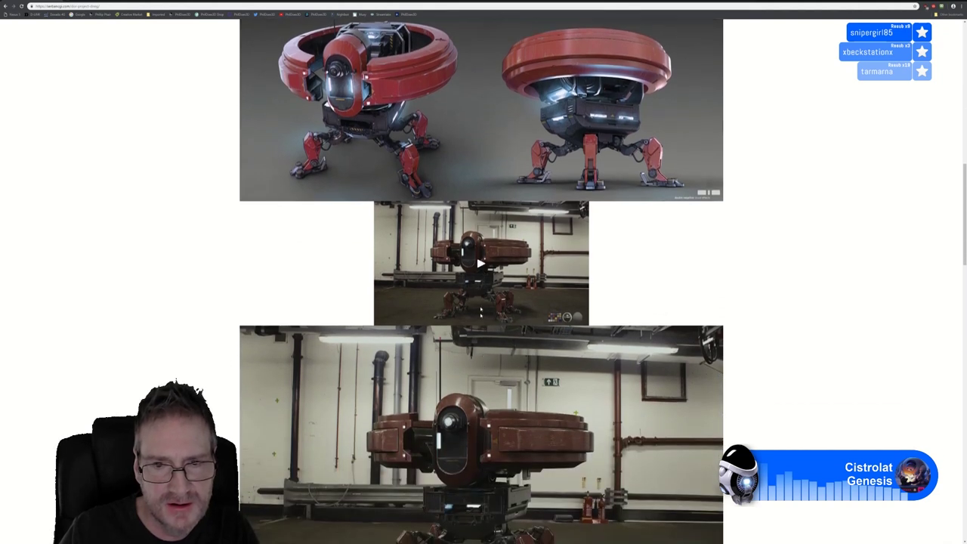
# Play the 'DOR Robot Look Development' video in full screen.
pyautogui.click(480, 265)
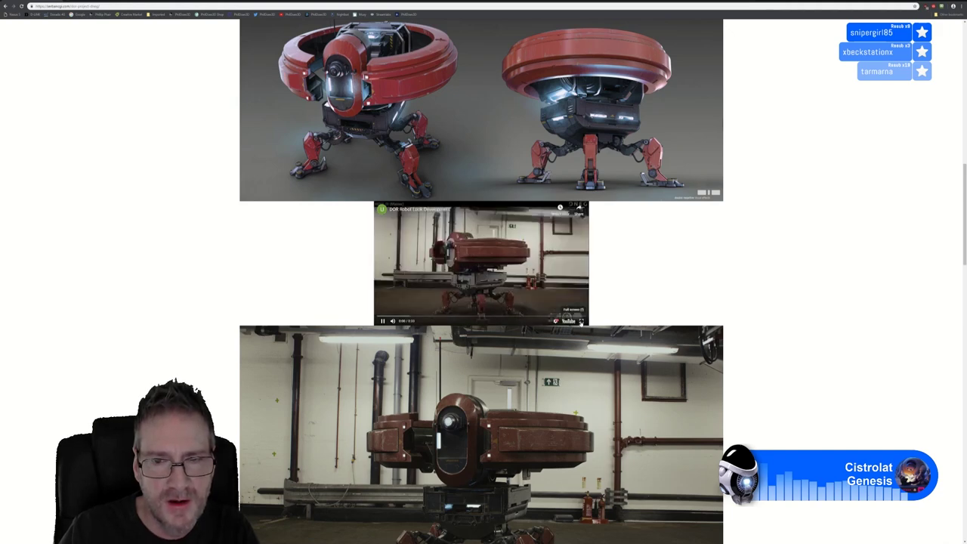
pyautogui.click(581, 320)
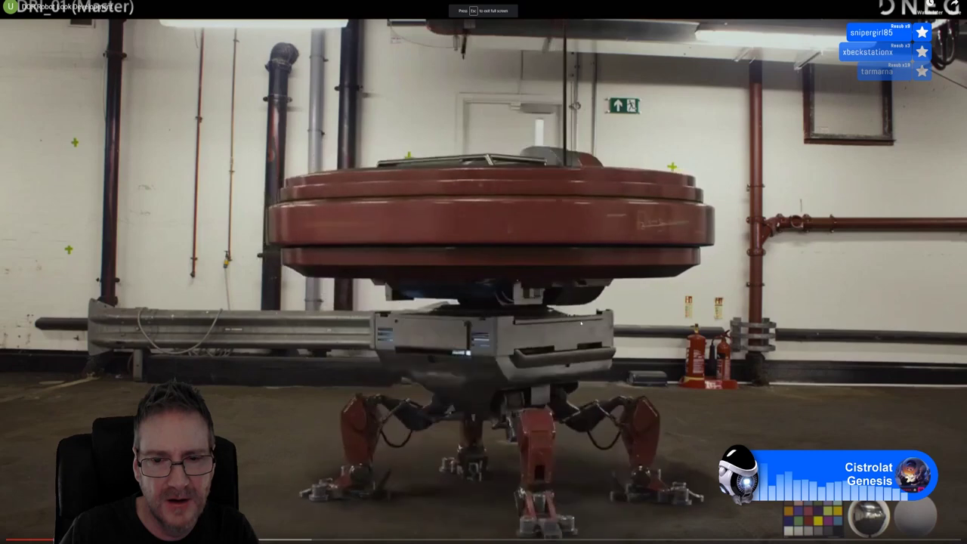
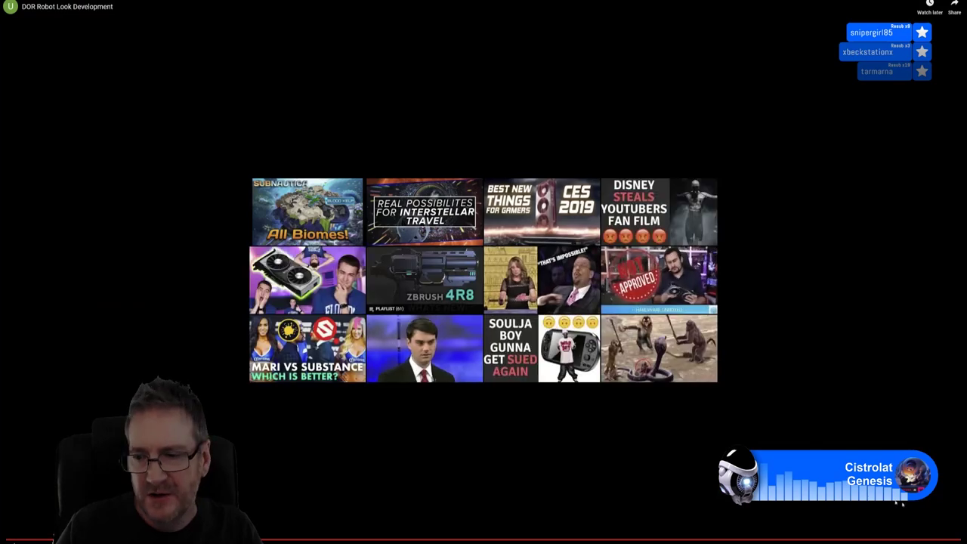
# Exit the full-screen YouTube video and scroll through the DOR robot renders.
pyautogui.press('Escape')
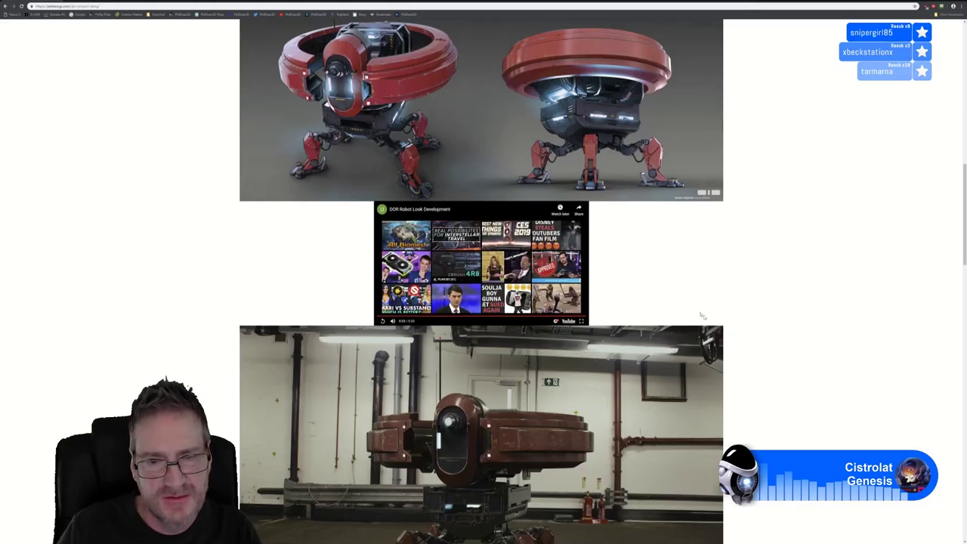
pyautogui.scroll(-5, 710, 302)
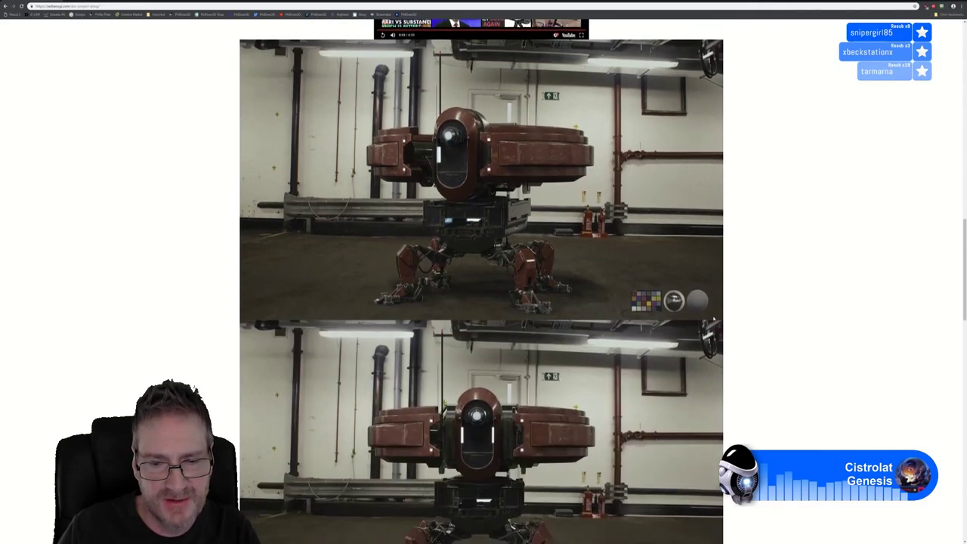
pyautogui.scroll(-10, 714, 321)
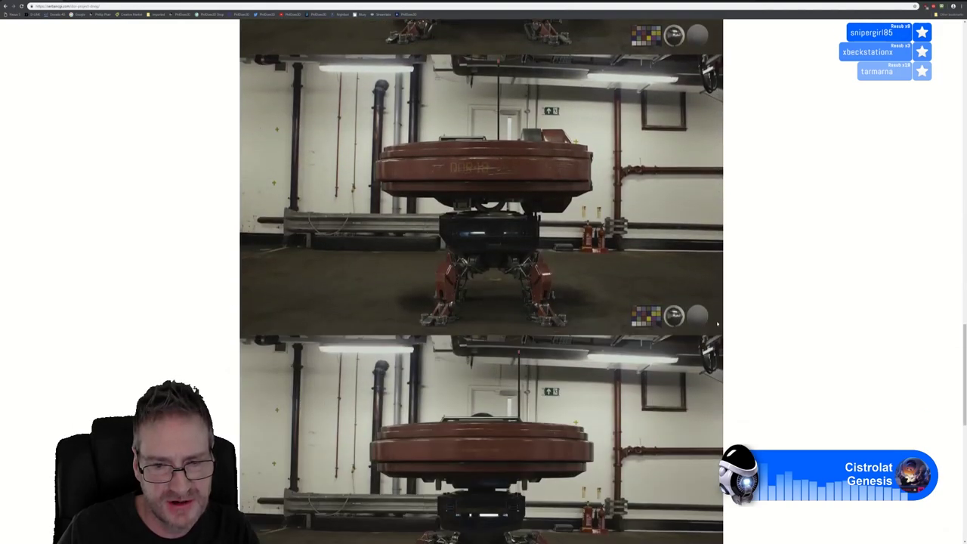
pyautogui.scroll(-10, 717, 323)
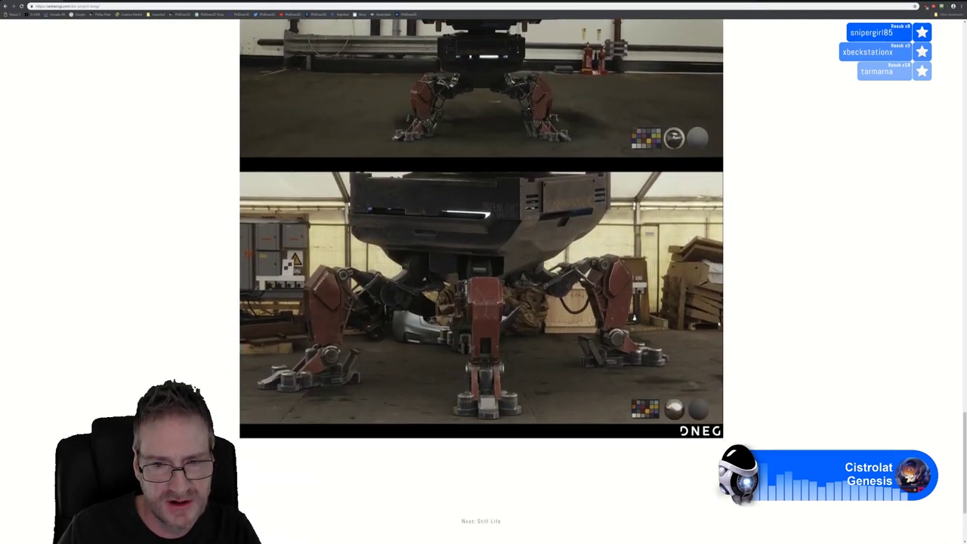
pyautogui.scroll(-2, 365, 177)
pyautogui.scroll(6, 365, 178)
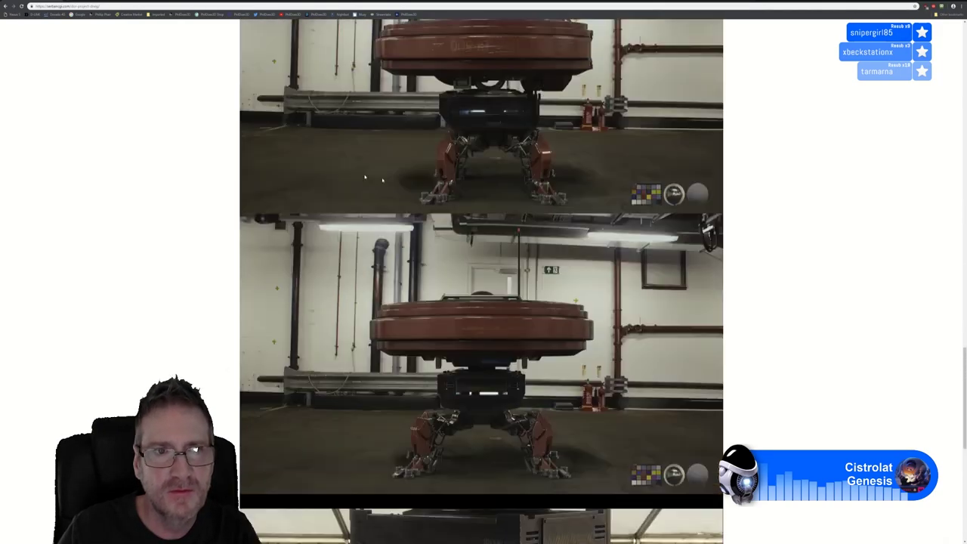
pyautogui.scroll(1, 365, 177)
# Go back to the portfolio page and scroll down its project tiles.
pyautogui.click(6, 6)
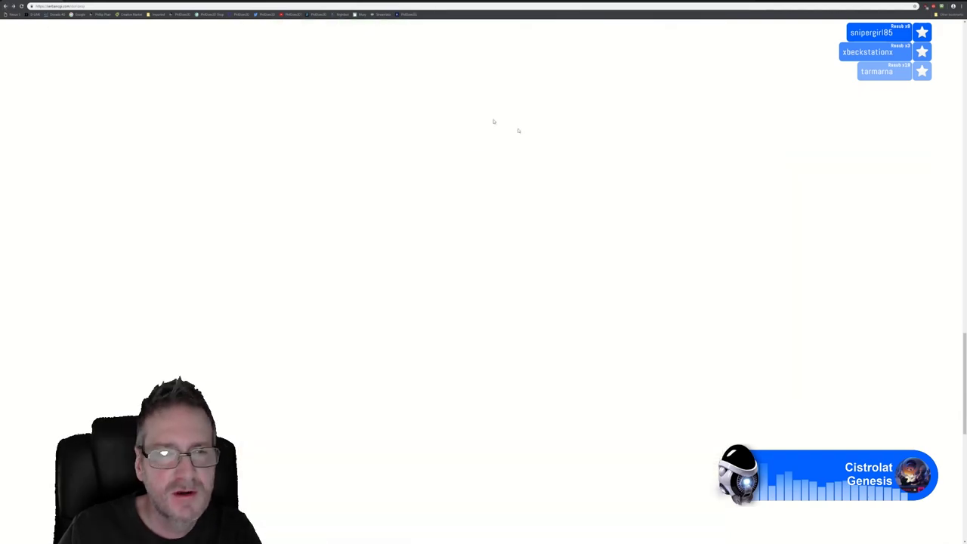
pyautogui.scroll(-3, 547, 167)
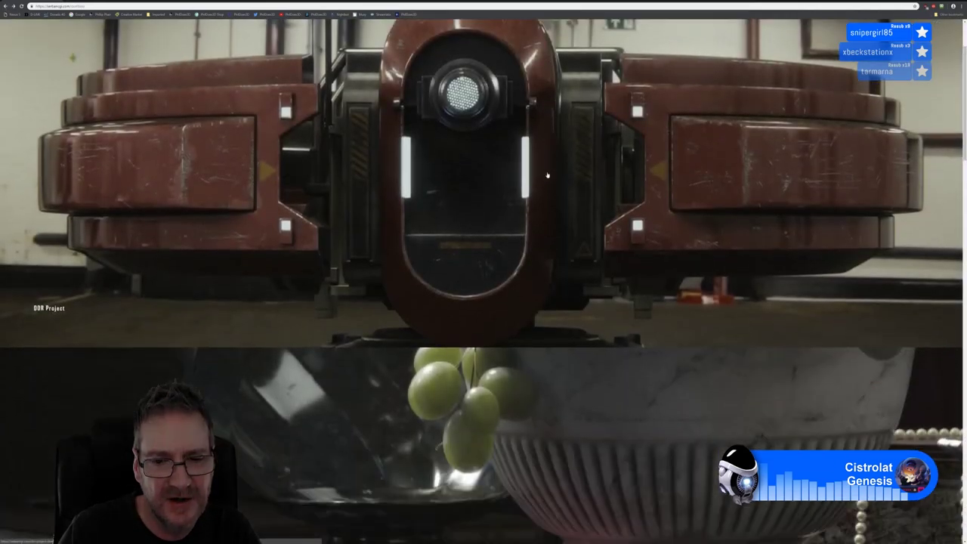
pyautogui.scroll(-1, 548, 178)
# Open the Still Life grapes project and scroll down through its jug, bowl and candle renders.
pyautogui.click(436, 275)
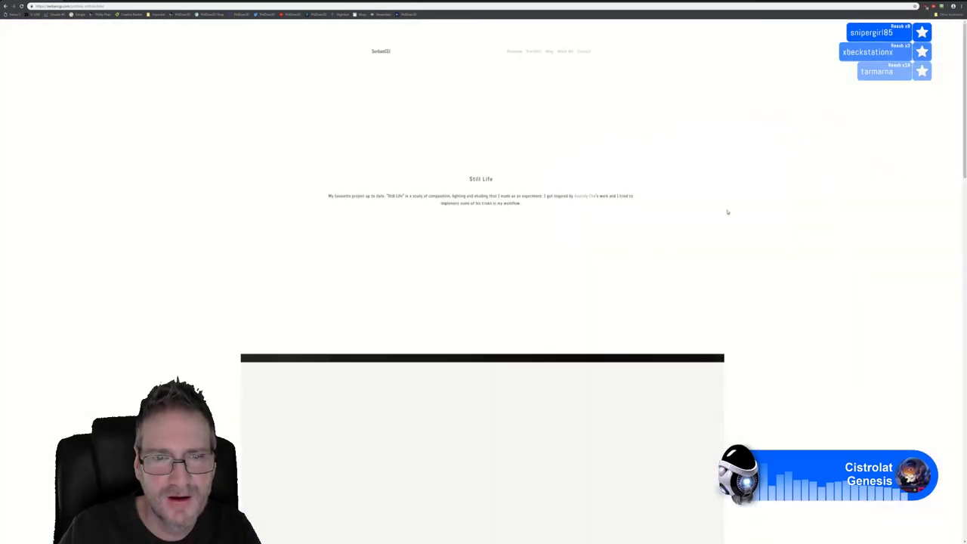
pyautogui.scroll(-4, 728, 212)
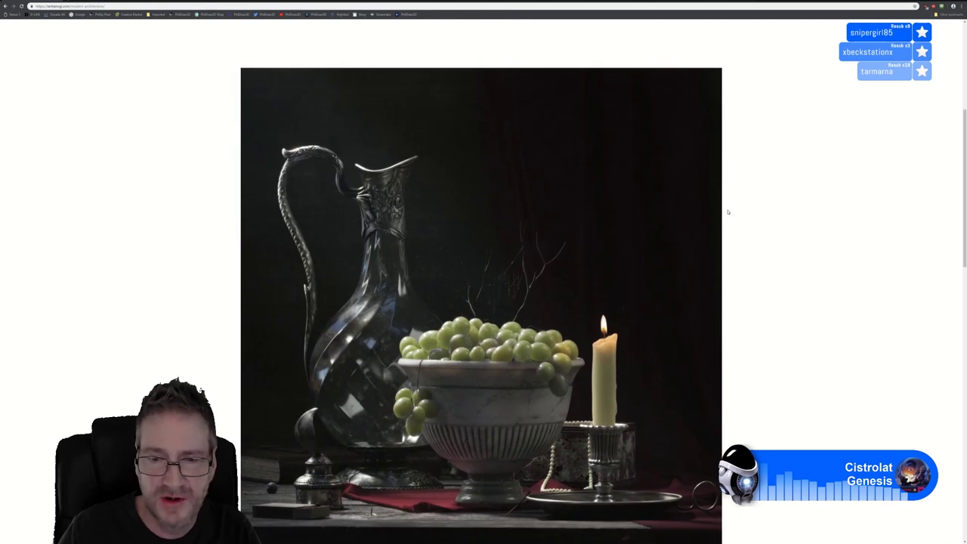
pyautogui.scroll(-1, 727, 212)
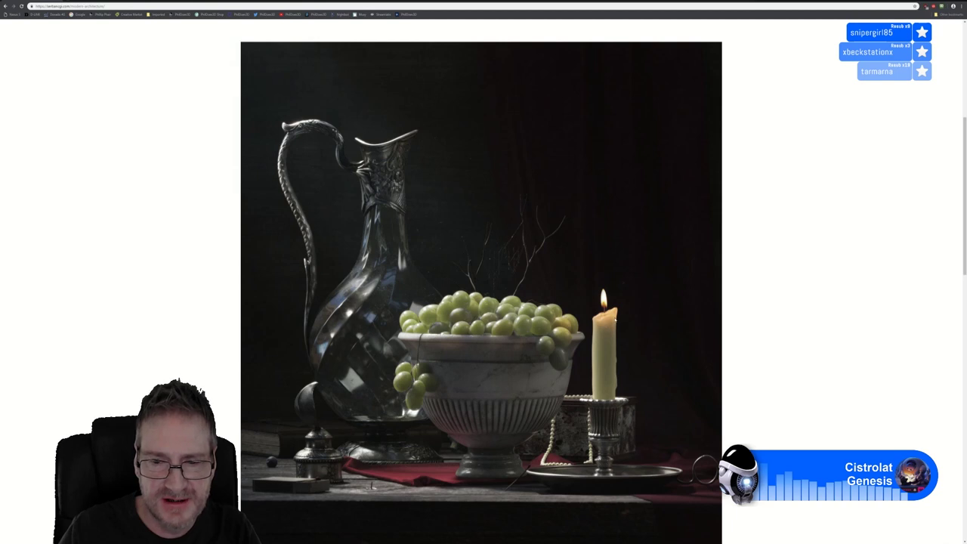
pyautogui.scroll(-3, 607, 340)
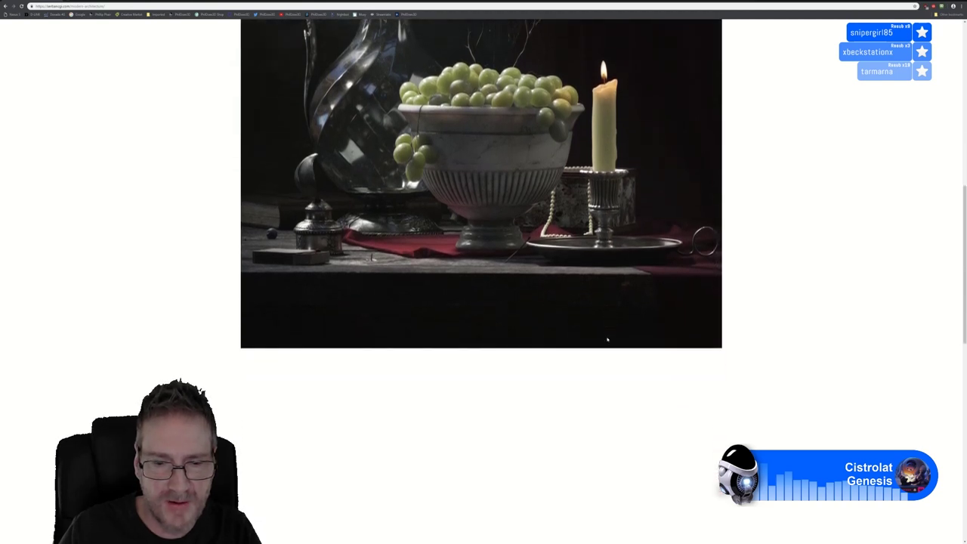
pyautogui.scroll(-3, 607, 340)
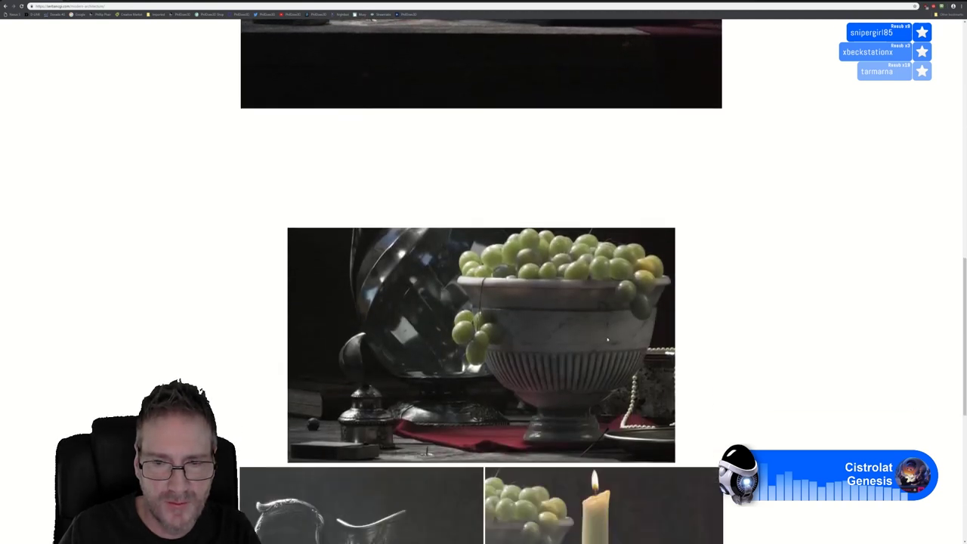
pyautogui.scroll(-5, 608, 340)
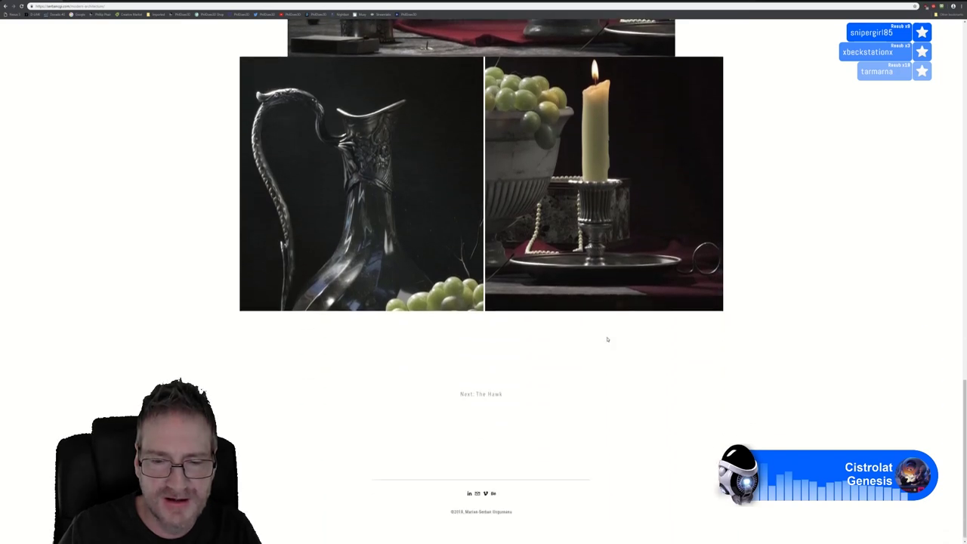
# Scroll back up to the top of the Still Life project page.
pyautogui.scroll(10, 606, 339)
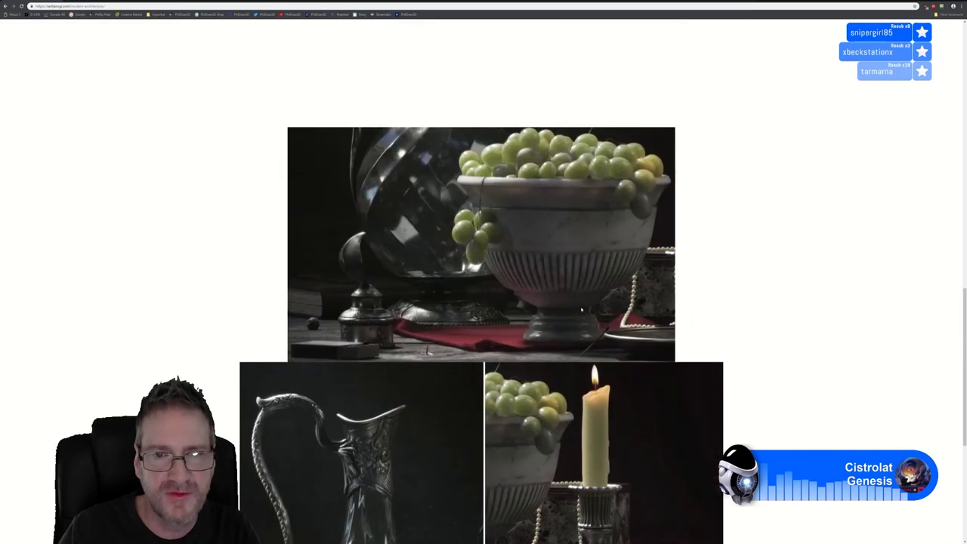
pyautogui.scroll(1, 574, 307)
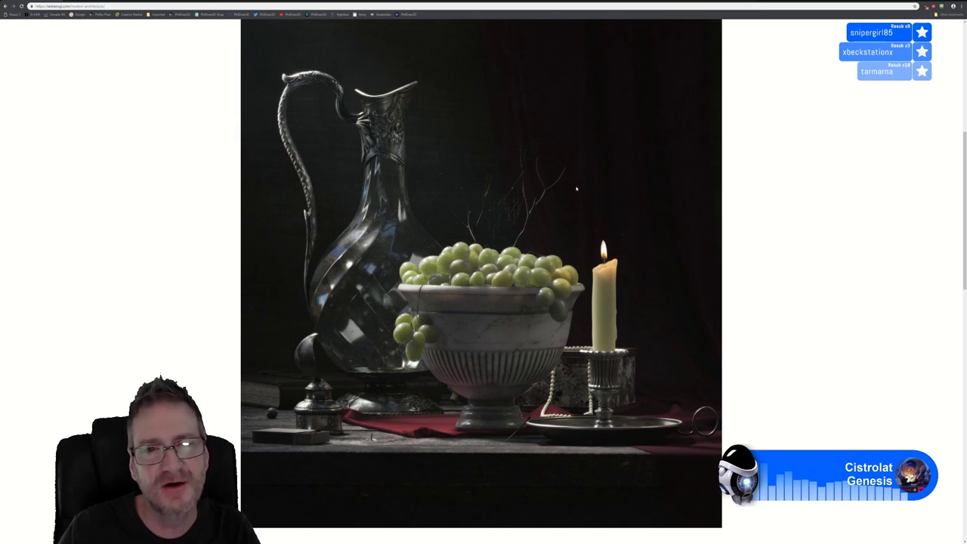
pyautogui.scroll(1, 584, 204)
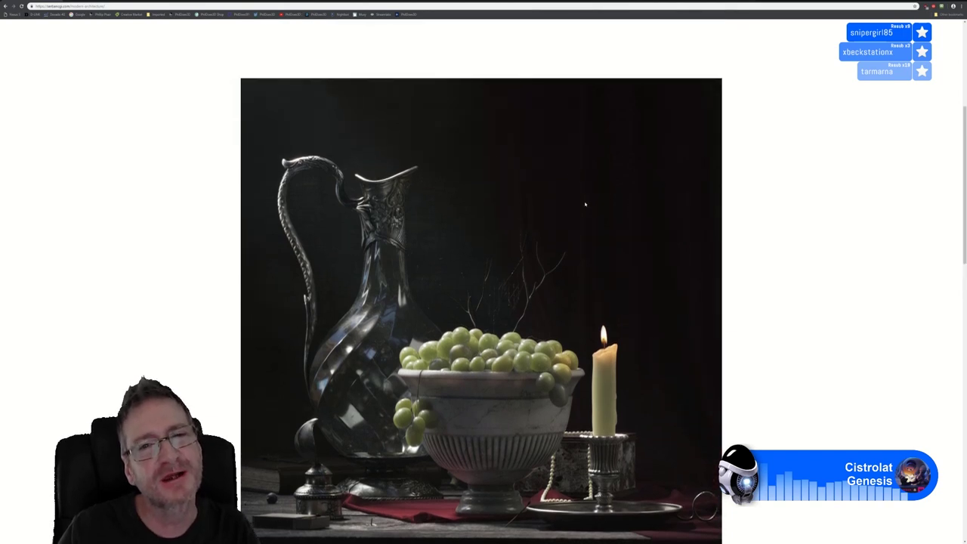
pyautogui.scroll(-1, 587, 214)
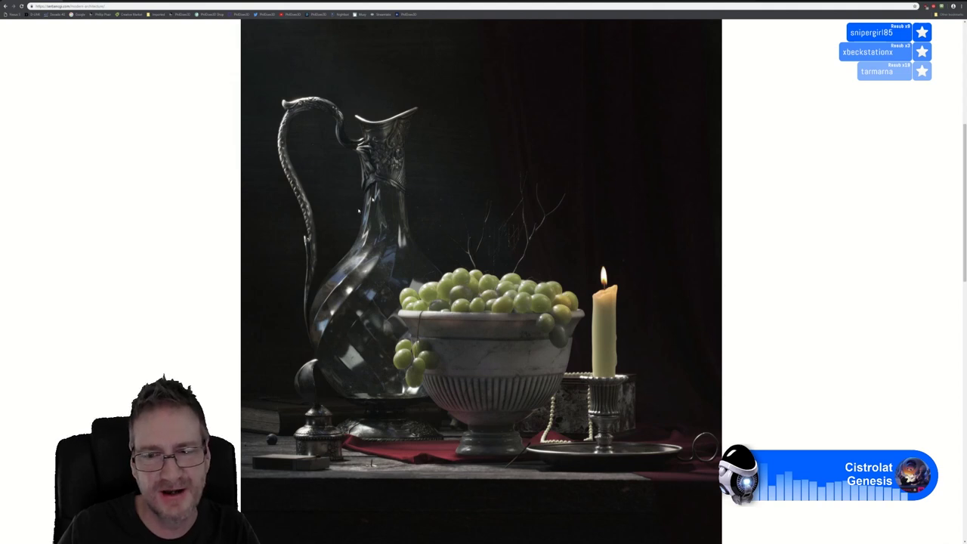
pyautogui.scroll(3, 481, 281)
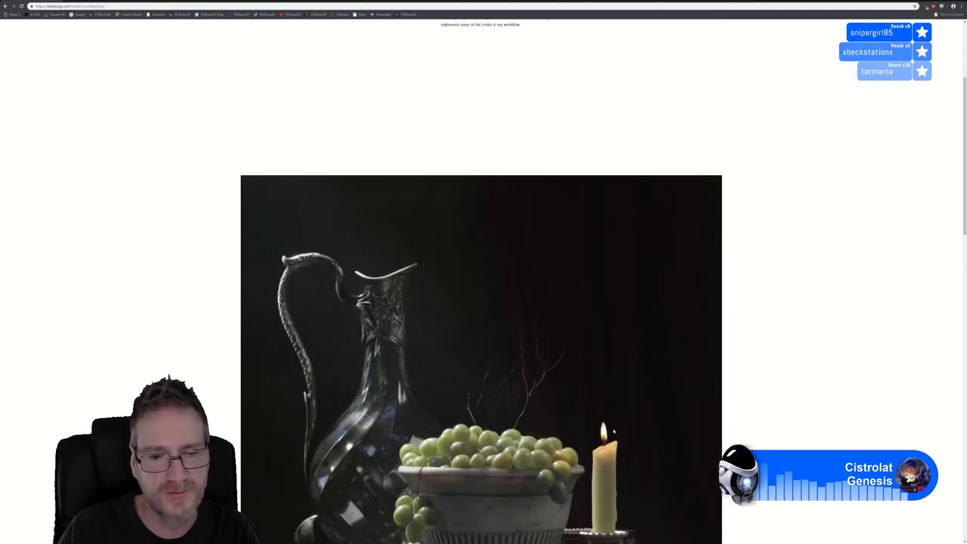
pyautogui.scroll(3, 597, 408)
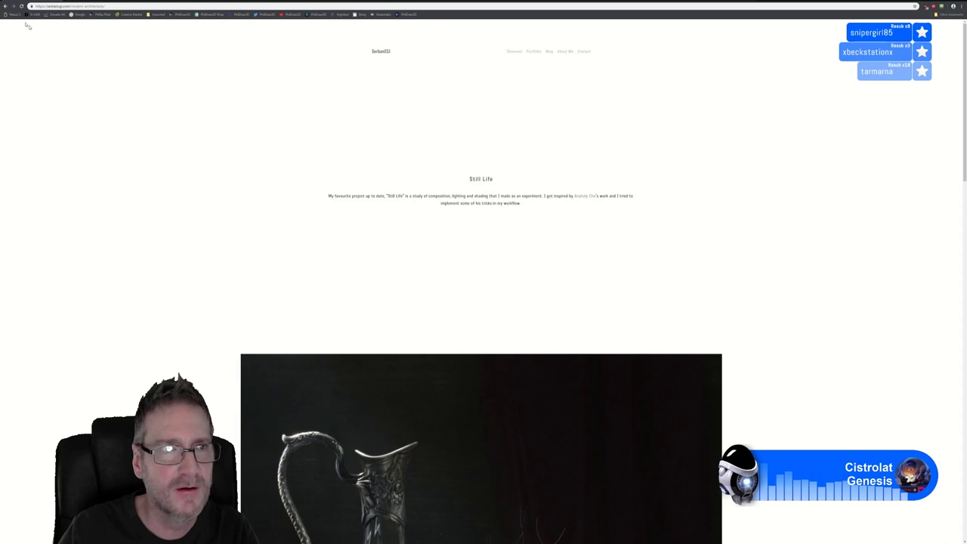
# Return to the portfolio listing and scroll down through its renders to the footer.
pyautogui.click(6, 6)
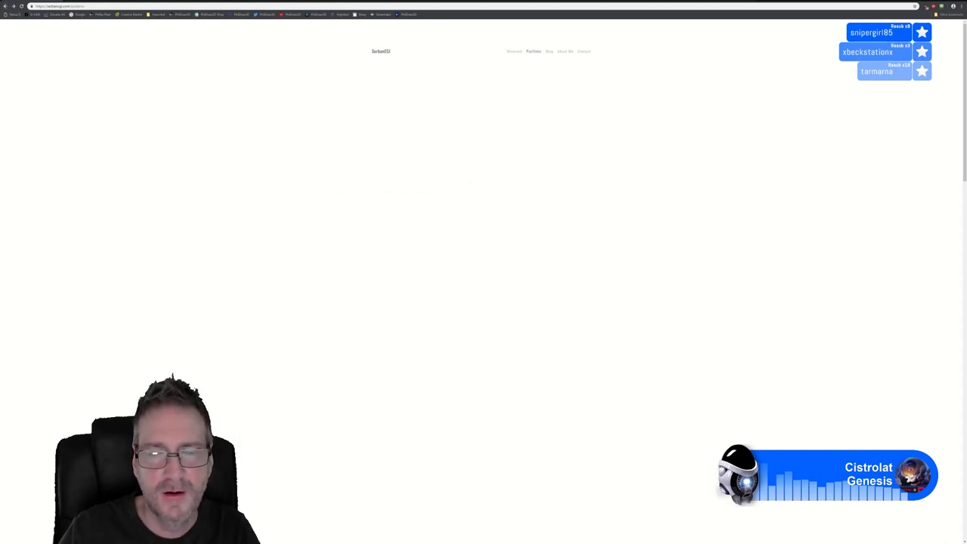
pyautogui.scroll(-5, 517, 198)
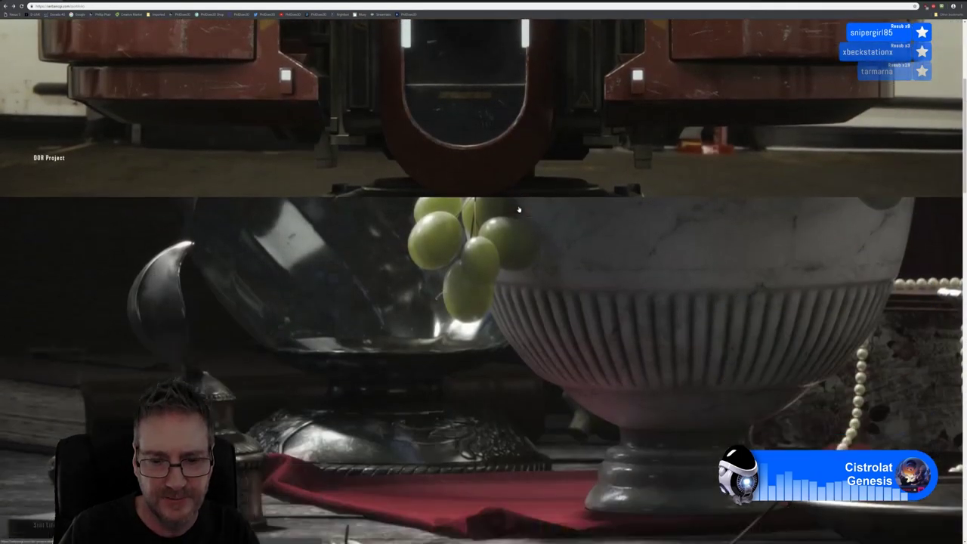
pyautogui.scroll(-8, 519, 209)
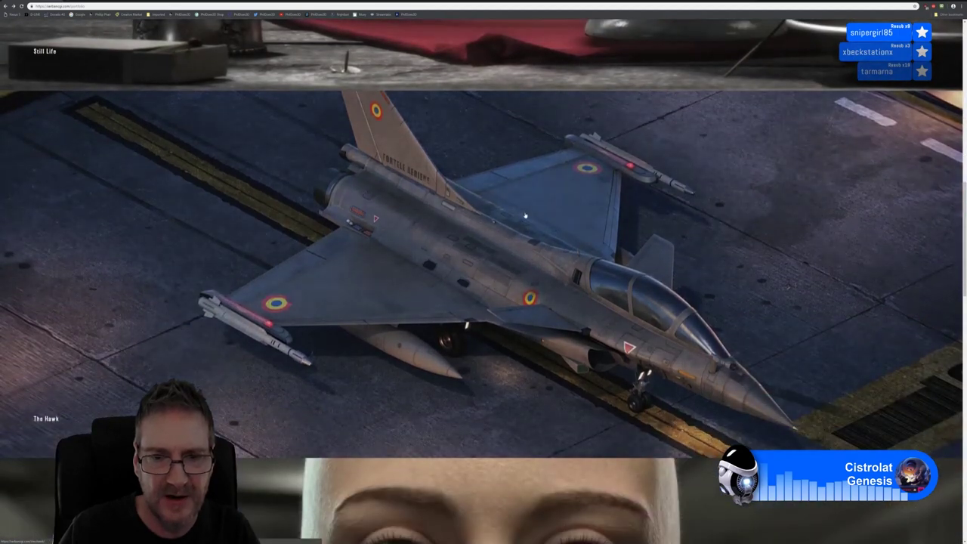
pyautogui.scroll(-4, 526, 216)
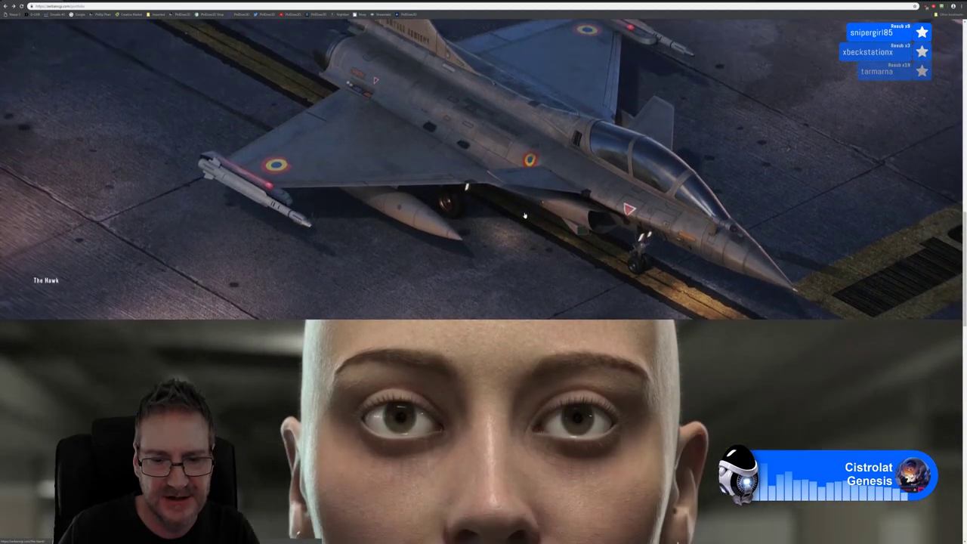
pyautogui.scroll(-1, 527, 212)
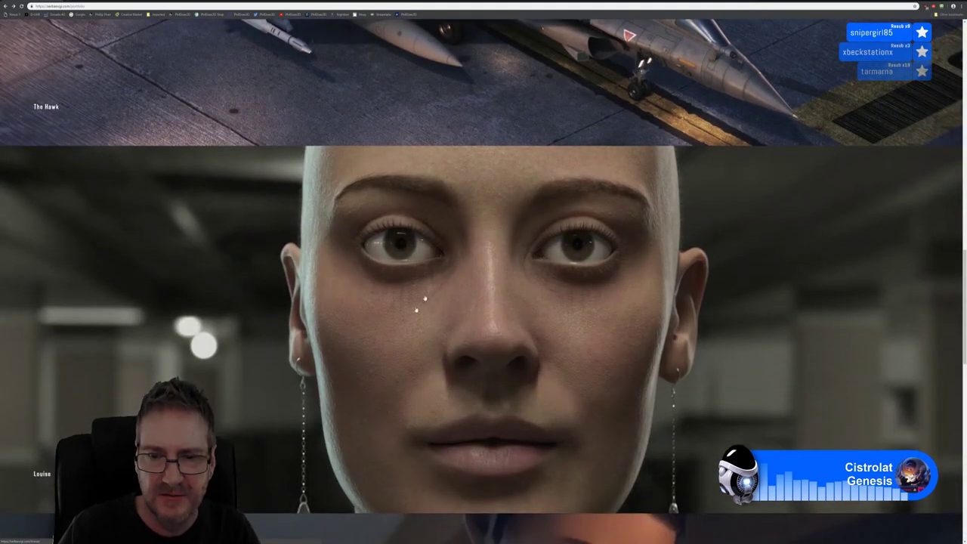
pyautogui.scroll(-5, 579, 378)
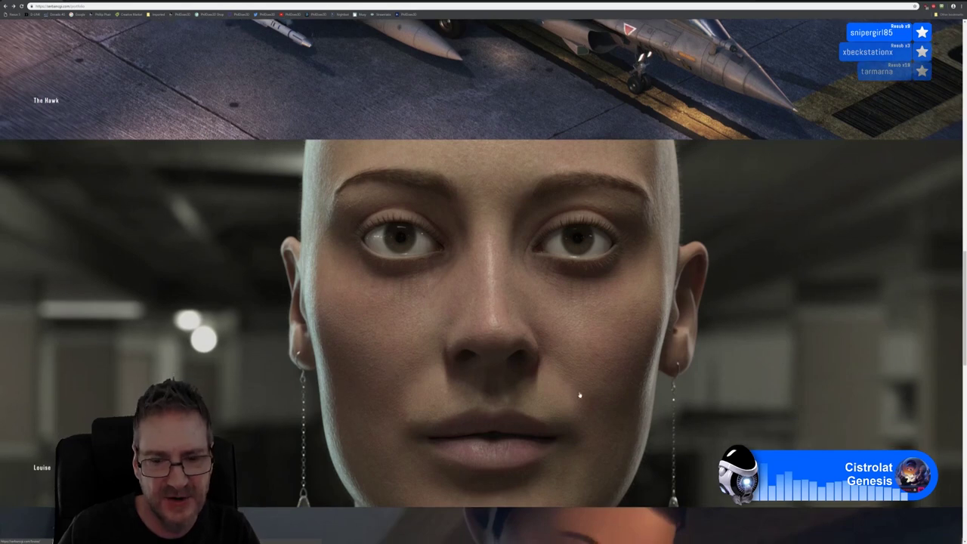
pyautogui.scroll(-1, 579, 335)
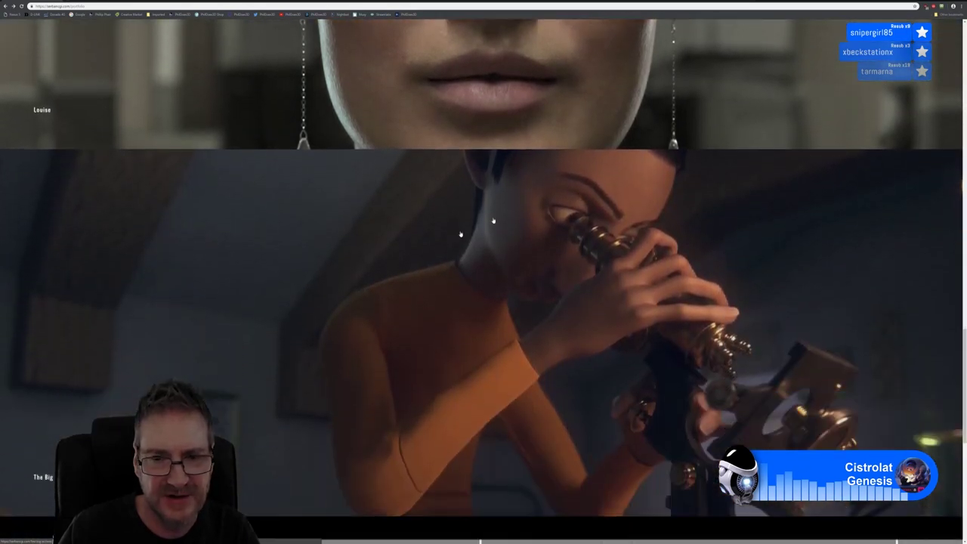
pyautogui.scroll(-5, 438, 371)
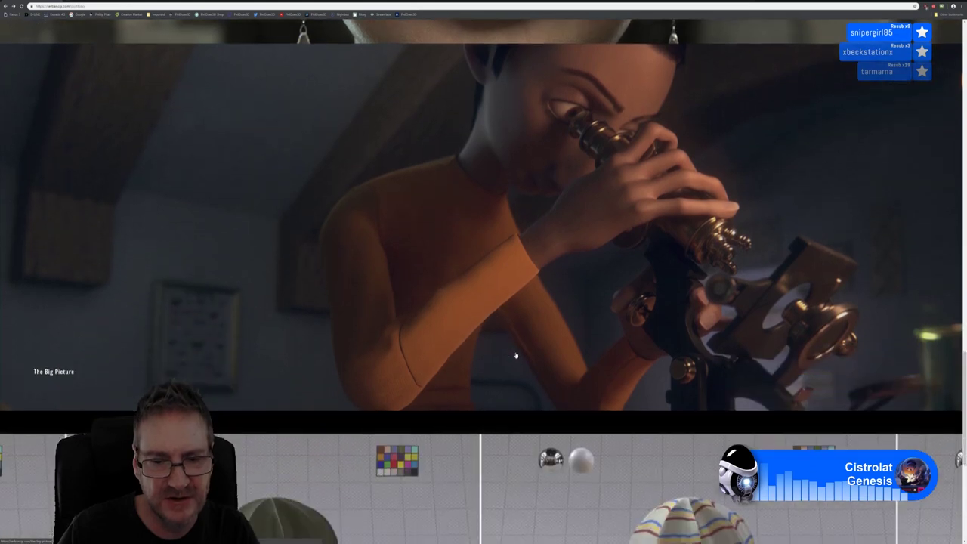
pyautogui.scroll(-1, 521, 344)
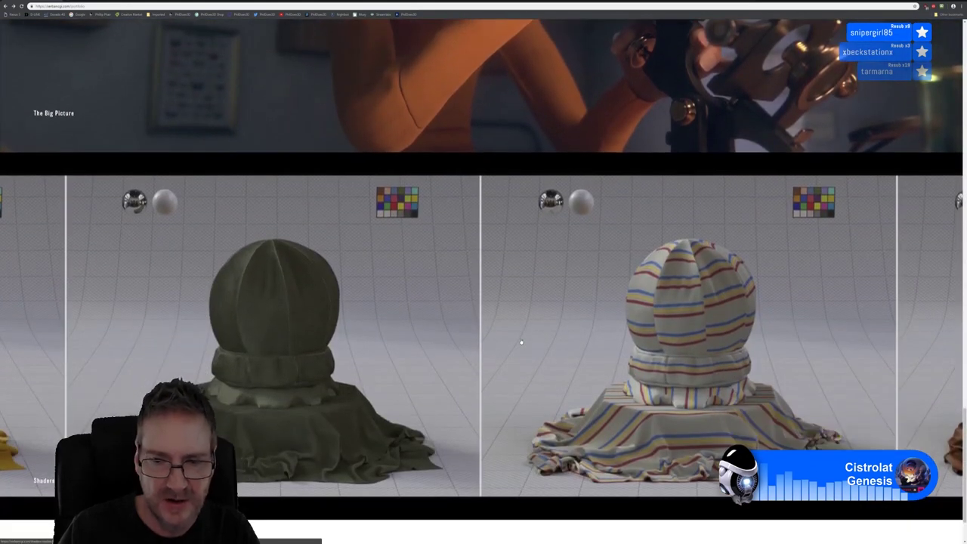
pyautogui.scroll(-1, 521, 343)
pyautogui.scroll(-1, 521, 343)
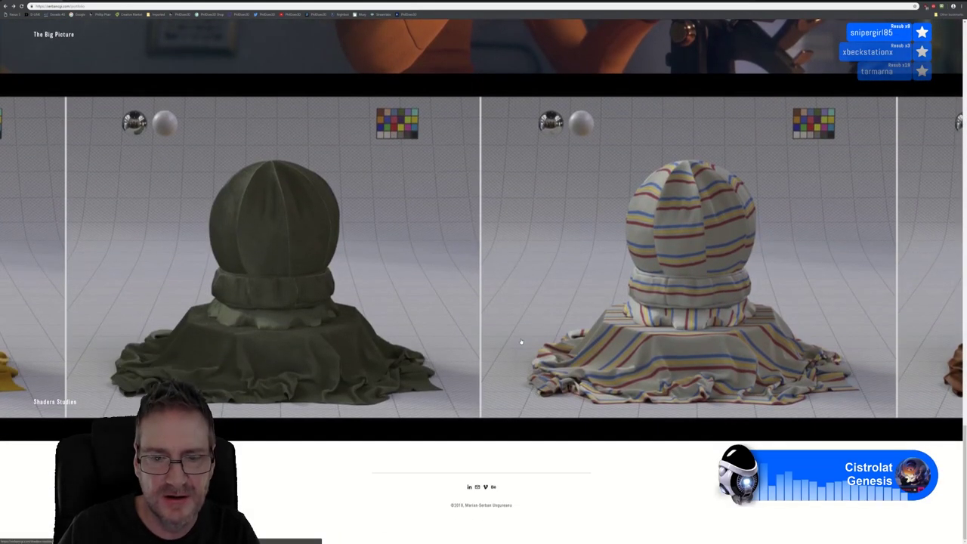
# Scroll back up the portfolio to the DDR Project robot tile at the top.
pyautogui.scroll(1, 522, 342)
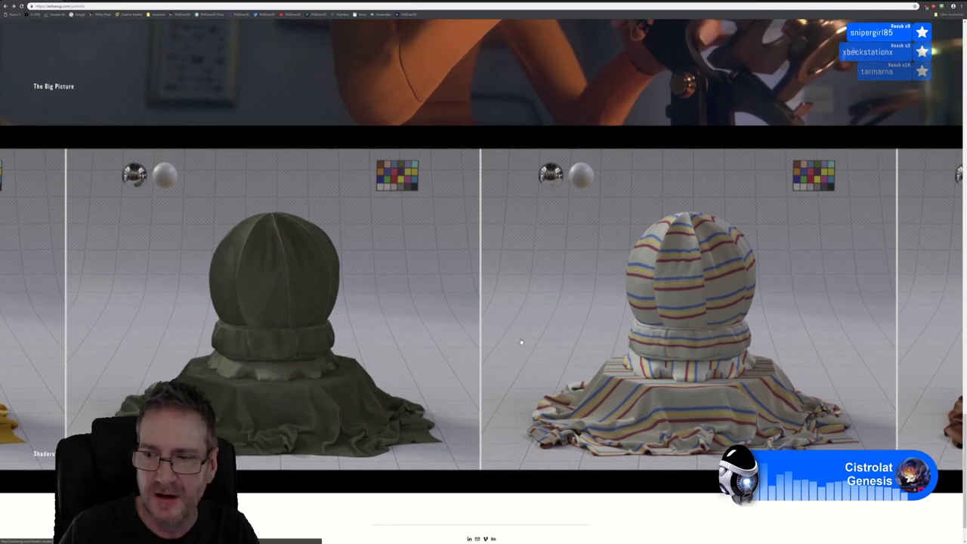
pyautogui.scroll(1, 521, 342)
pyautogui.scroll(-1, 522, 342)
pyautogui.scroll(8, 626, 296)
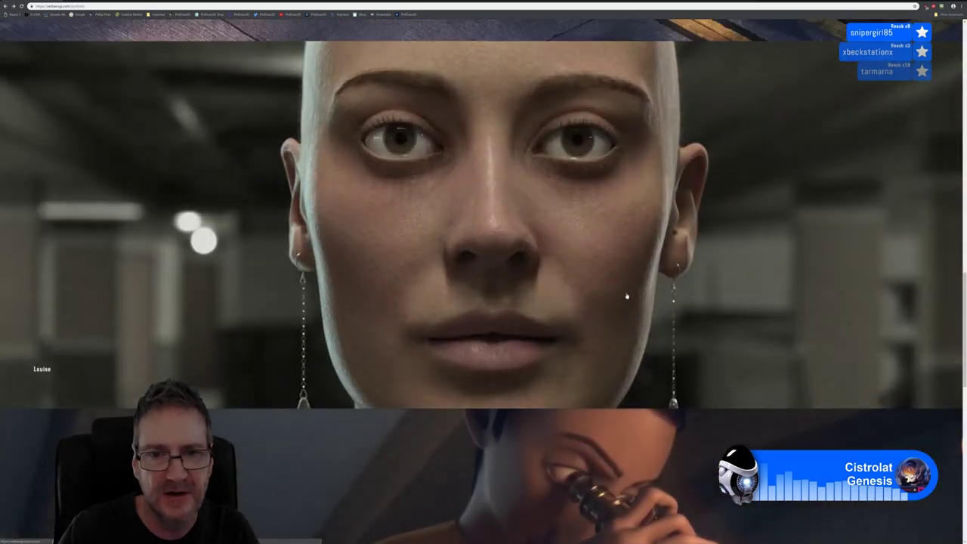
pyautogui.scroll(15, 626, 297)
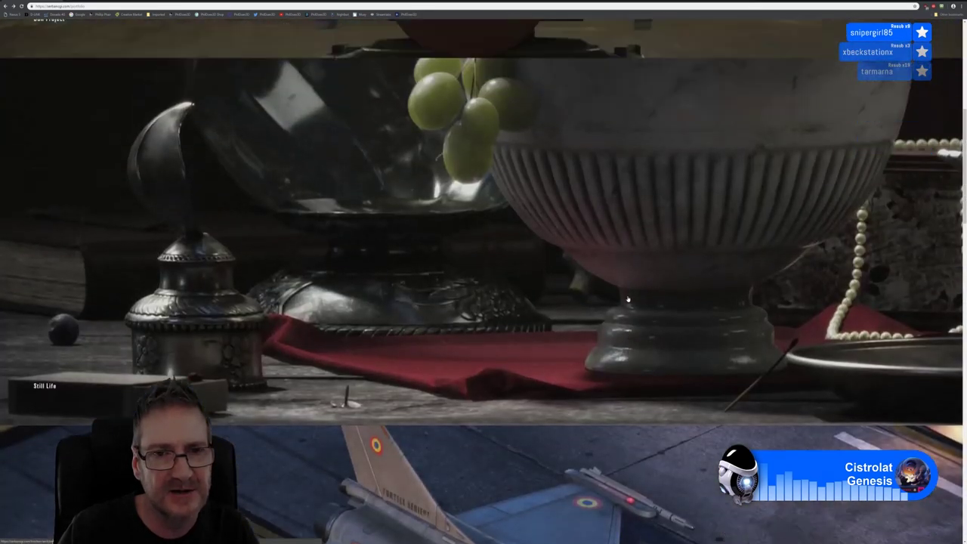
pyautogui.scroll(8, 627, 300)
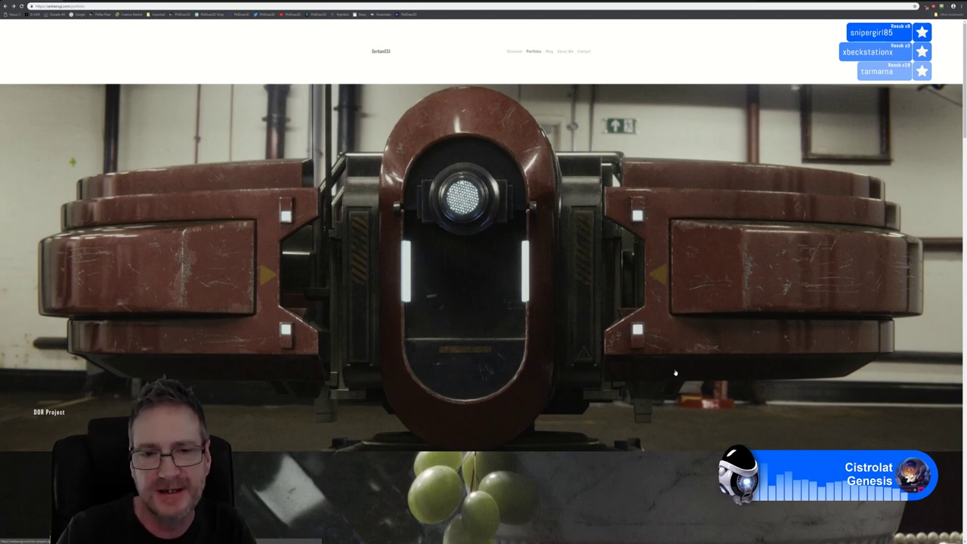
pyautogui.scroll(-1, 605, 336)
# Scroll down until the Still Life grapes-and-bowl tile fills the window.
pyautogui.scroll(-4, 606, 336)
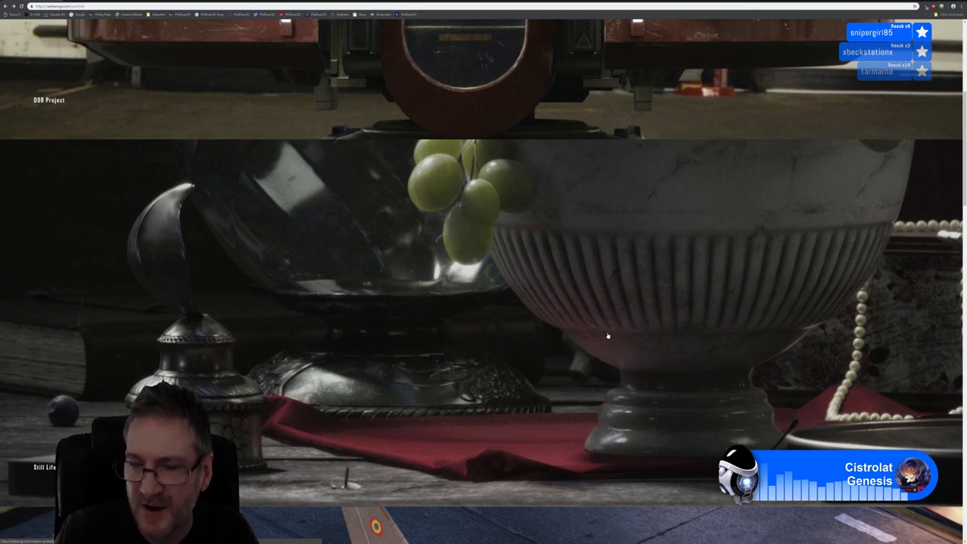
# Open the Still Life tile, view its carafe, grapes and candle render, and return to the title.
pyautogui.click(477, 314)
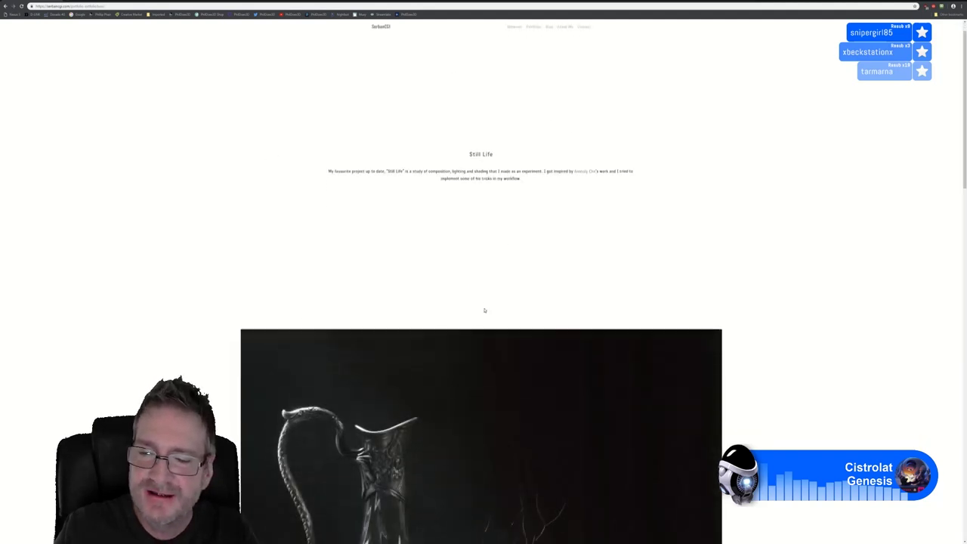
pyautogui.scroll(-4, 484, 310)
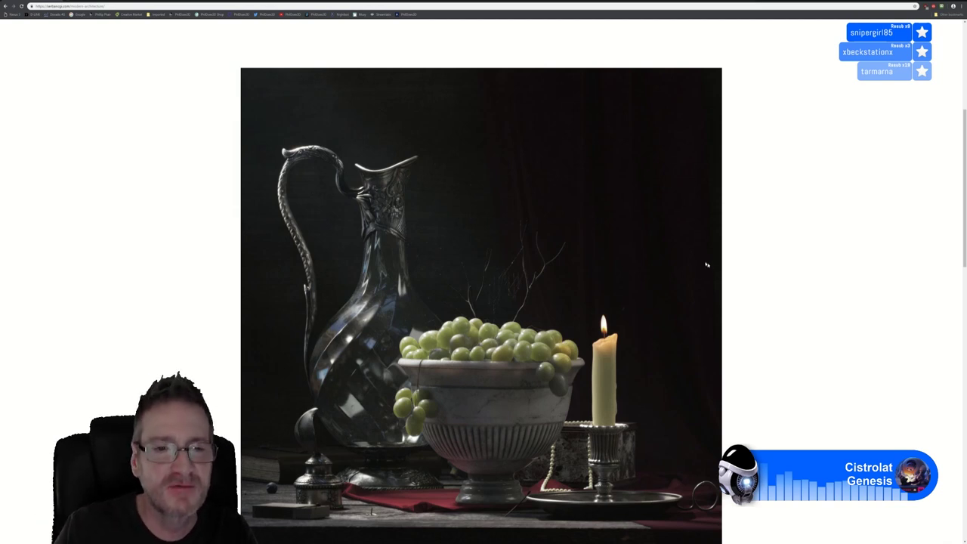
pyautogui.scroll(2, 706, 265)
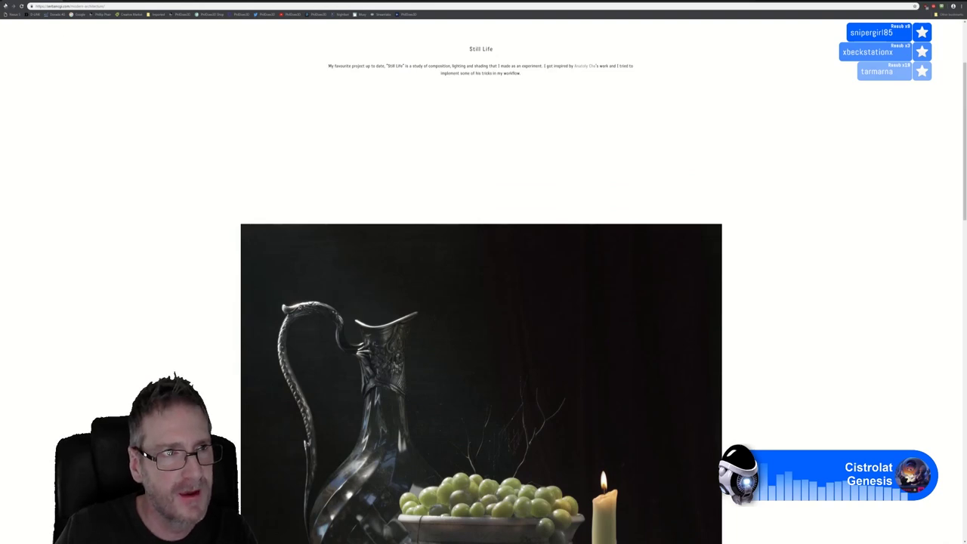
# Return to the portfolio page and scroll down and back up its tiles.
pyautogui.click(6, 7)
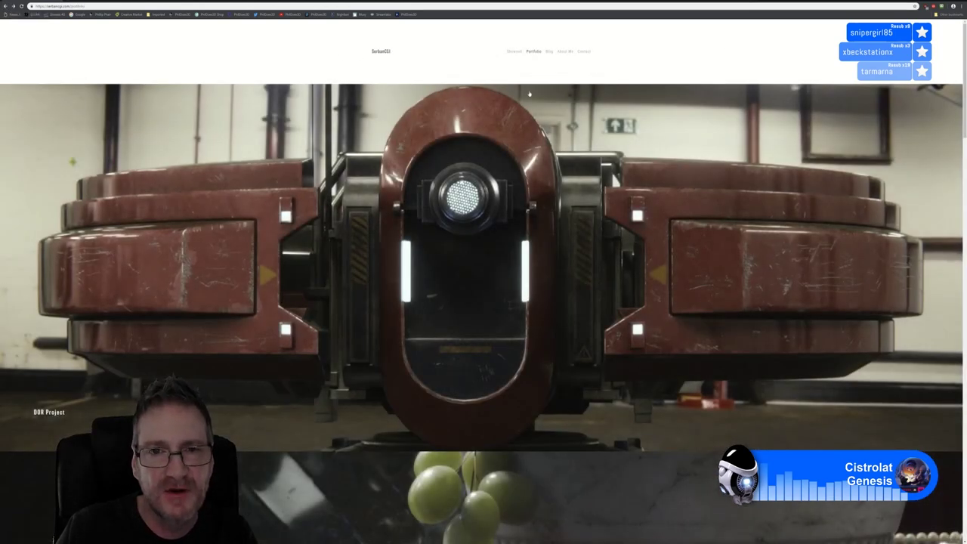
pyautogui.scroll(-10, 529, 94)
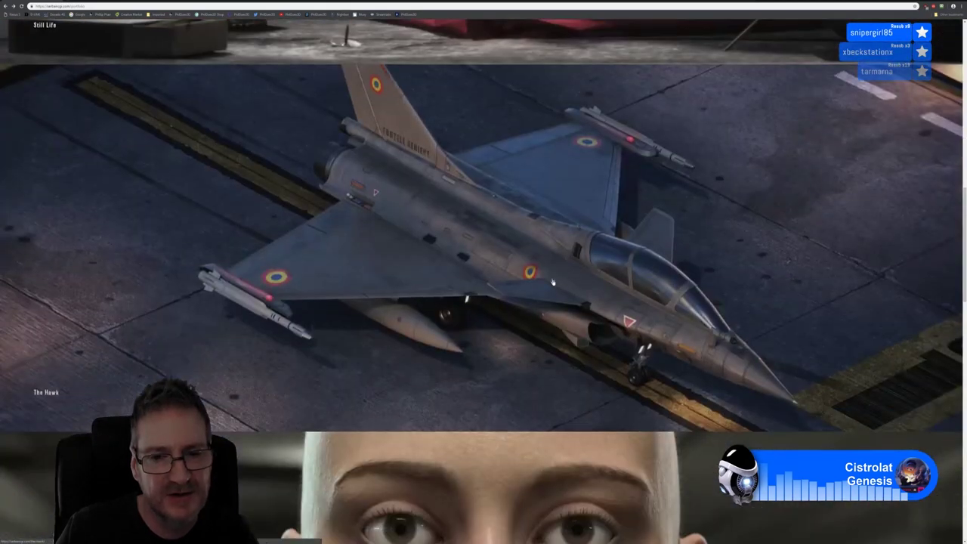
pyautogui.scroll(-12, 554, 286)
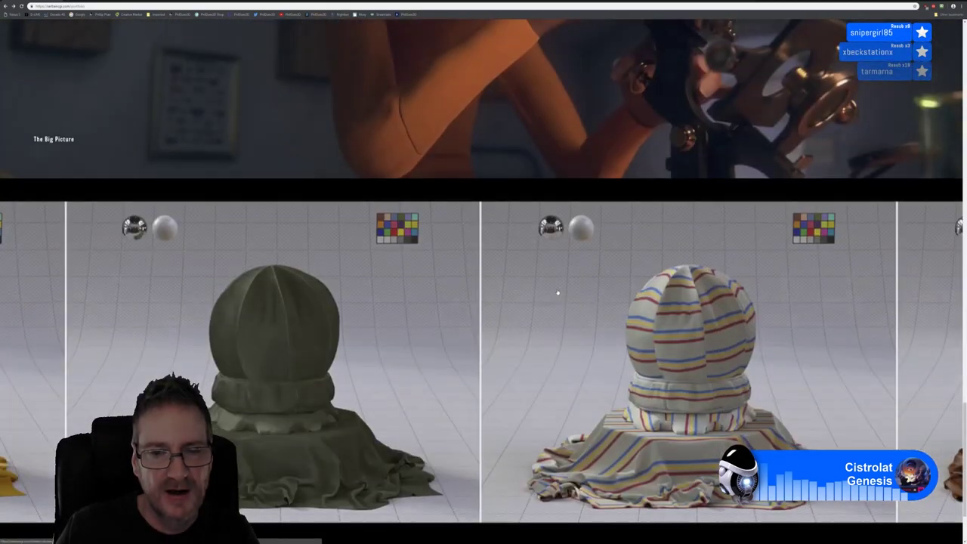
pyautogui.scroll(12, 559, 294)
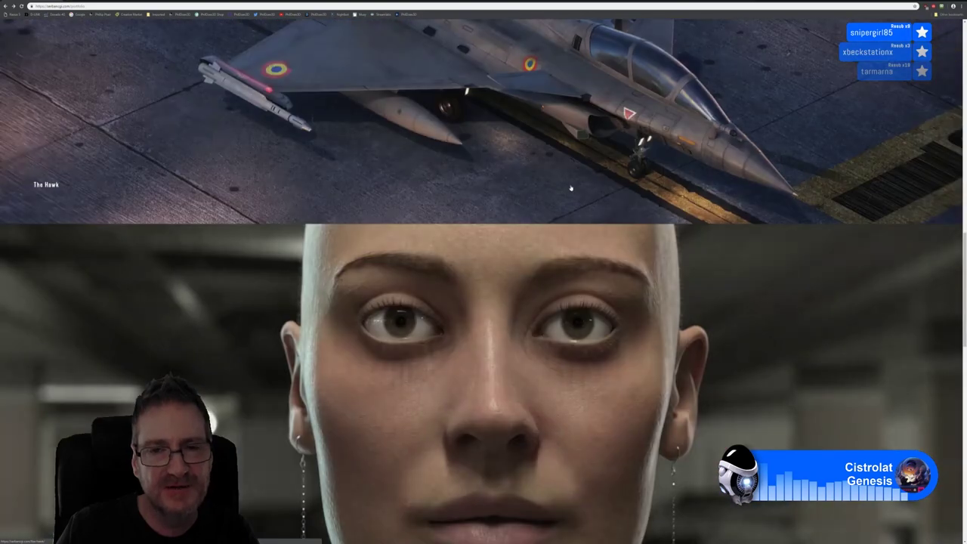
pyautogui.scroll(10, 572, 188)
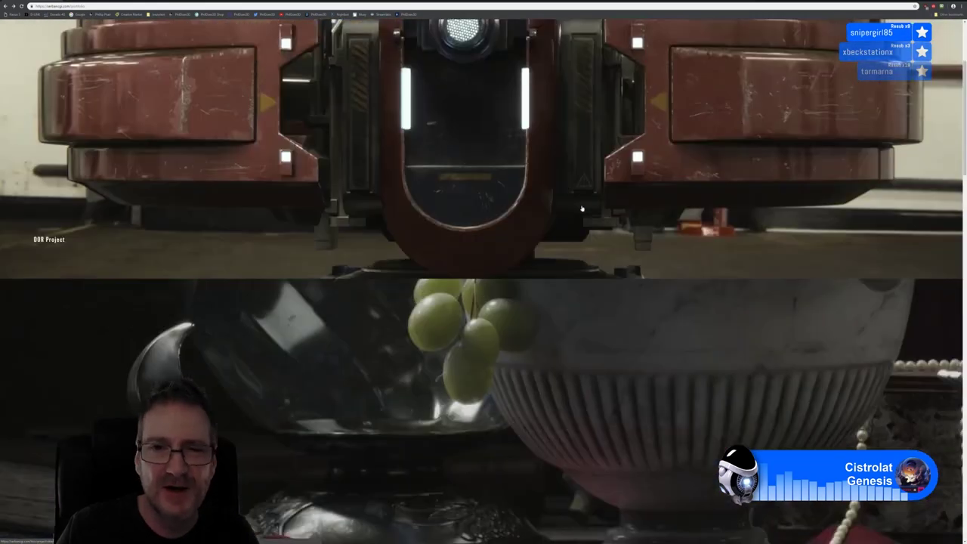
pyautogui.scroll(3, 582, 209)
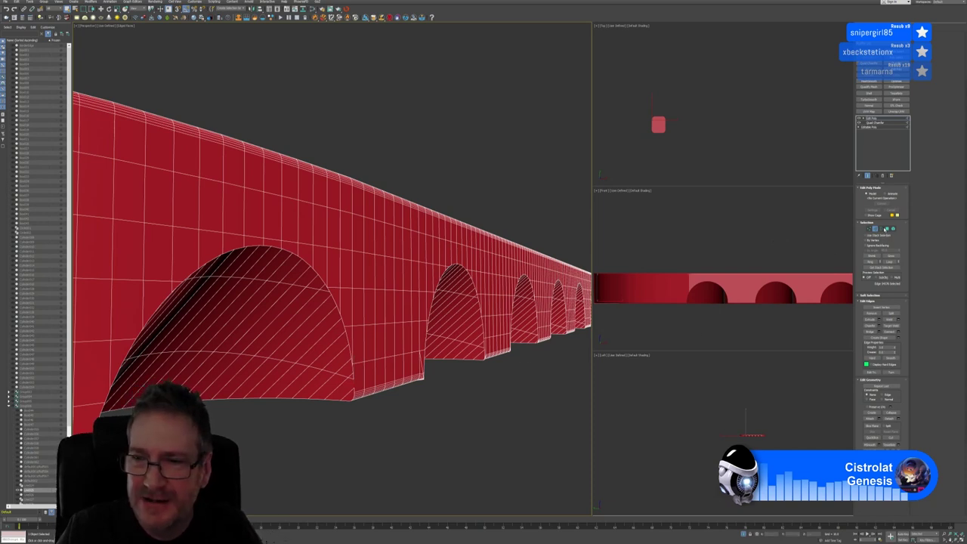
# Box-select border loops, then marquee-select the edges along the rounded shape's bottom rim in Top view.
pyautogui.press('3')
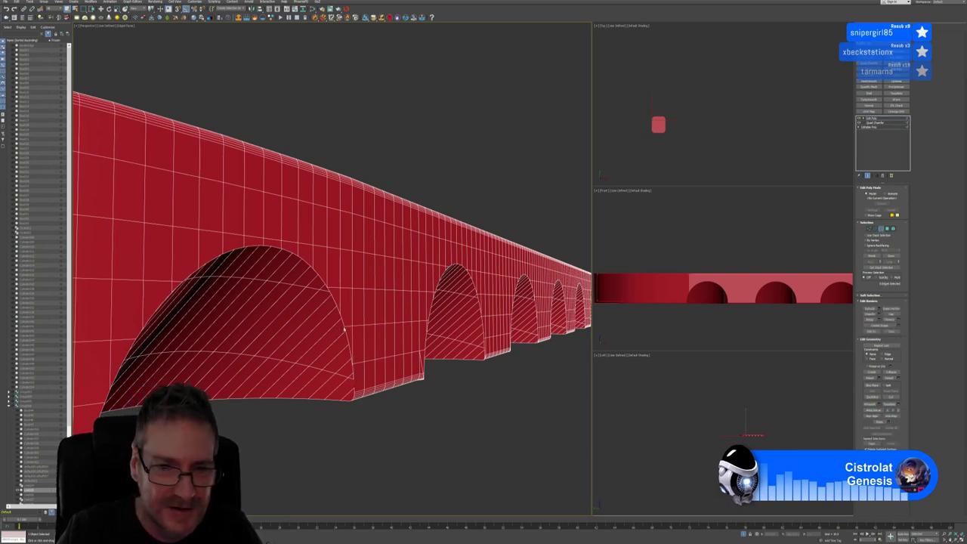
pyautogui.moveTo(307, 450); pyautogui.dragTo(399, 353)
pyautogui.click(878, 228)
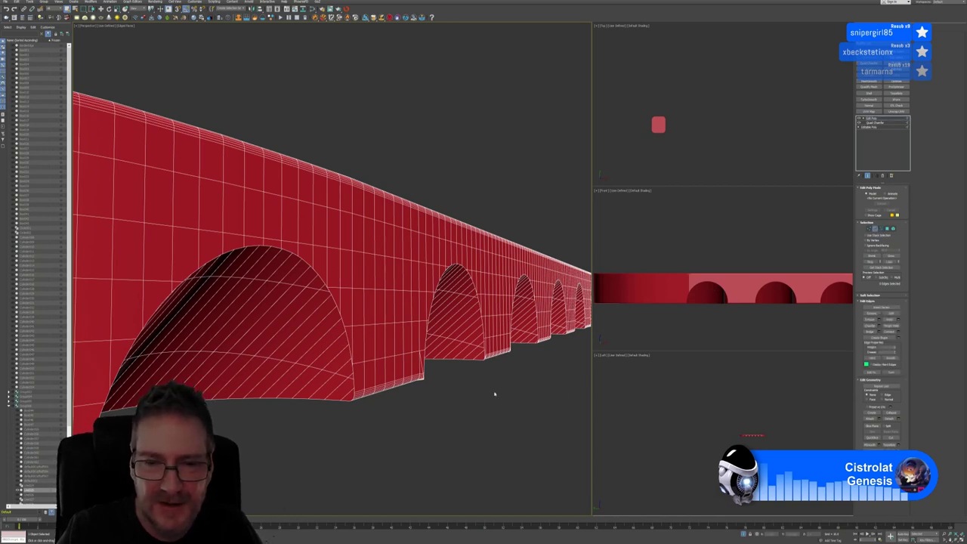
pyautogui.scroll(4, 657, 136)
pyautogui.scroll(2, 658, 136)
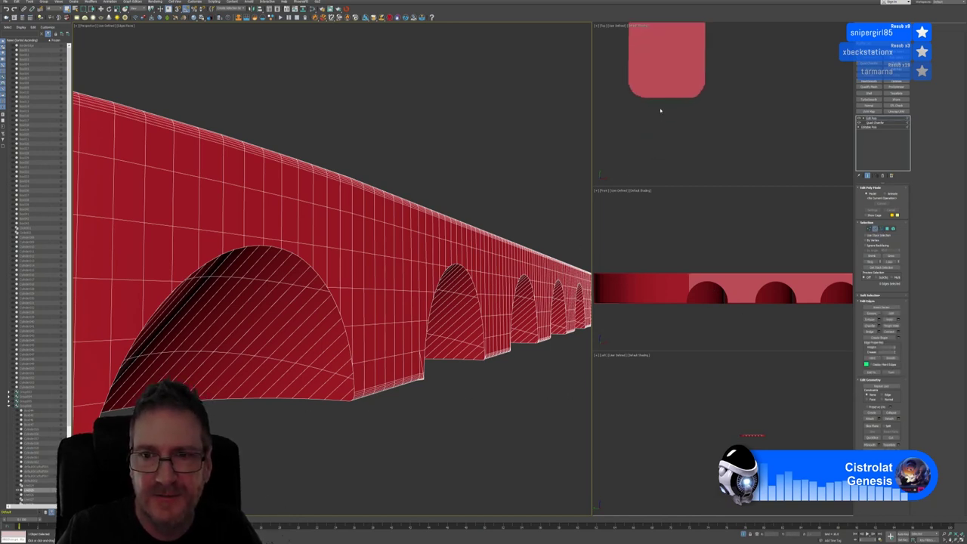
pyautogui.moveTo(661, 108); pyautogui.dragTo(661, 151, button='middle')
pyautogui.moveTo(718, 121); pyautogui.dragTo(719, 122)
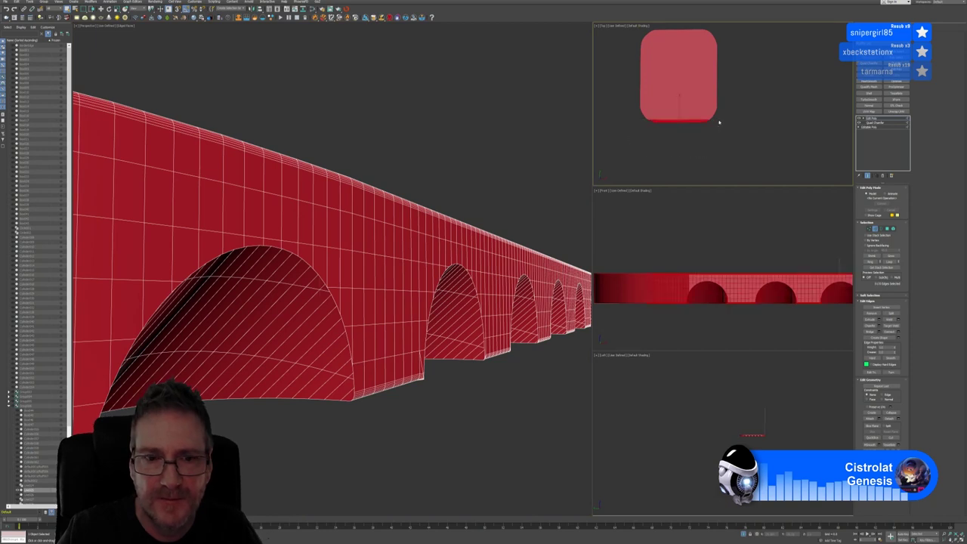
pyautogui.scroll(3, 689, 123)
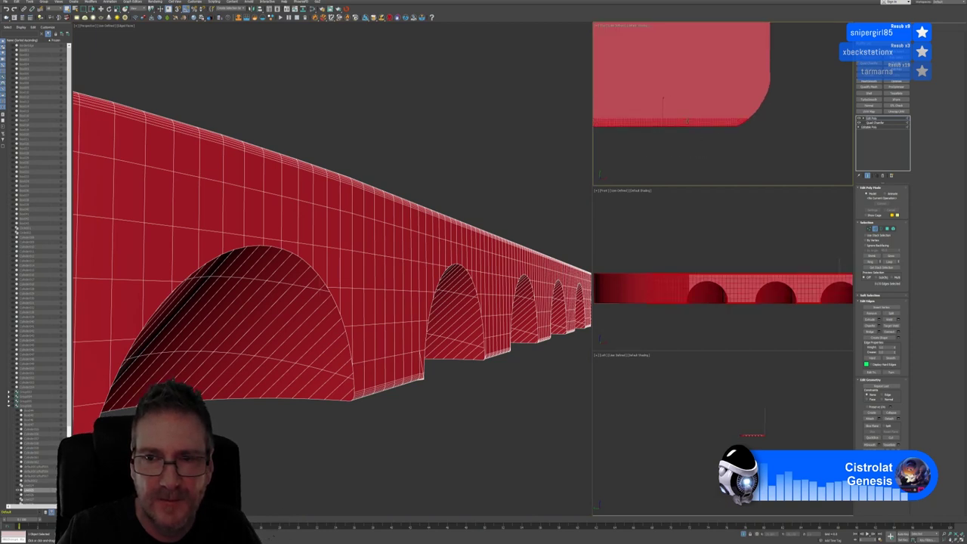
pyautogui.moveTo(703, 119); pyautogui.dragTo(728, 123, button='middle')
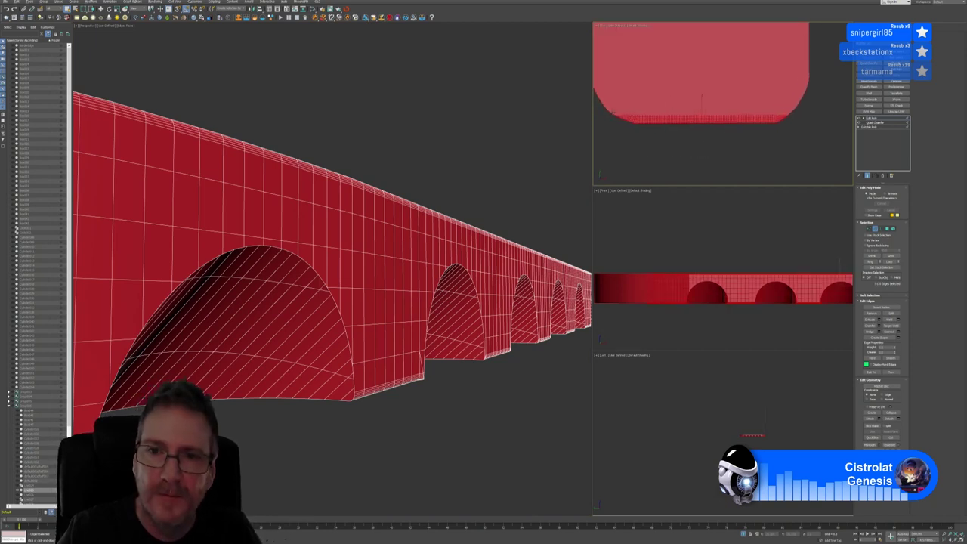
pyautogui.moveTo(603, 106); pyautogui.dragTo(809, 123)
pyautogui.scroll(2, 781, 114)
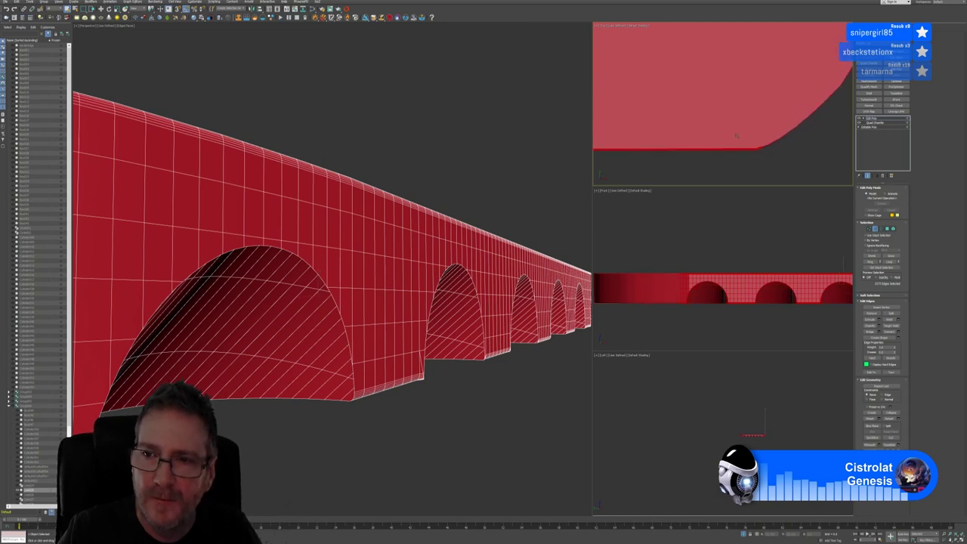
pyautogui.scroll(-2, 736, 136)
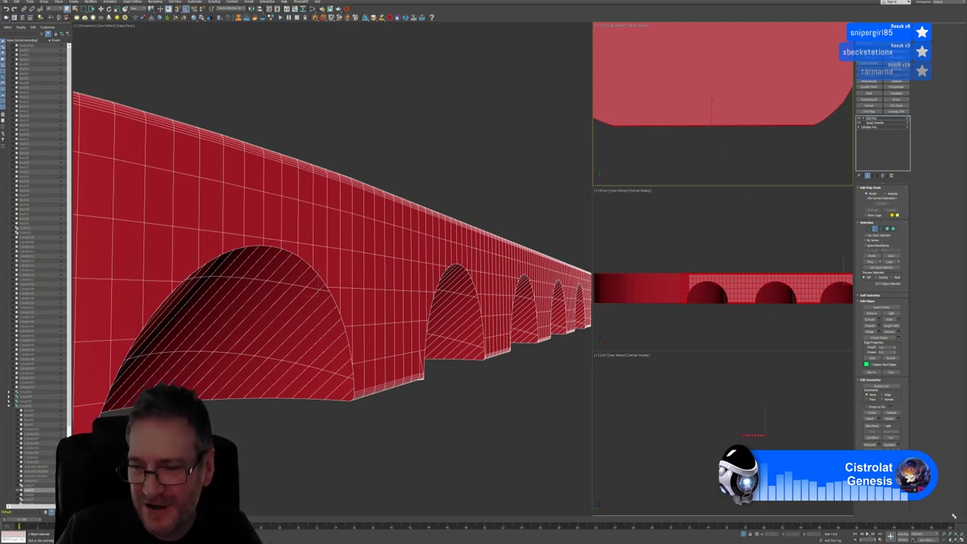
# Maximize the Top viewport with Alt+W and marquee-select the edges along the ring's bottom outline.
pyautogui.hotkey('alt', 'w')
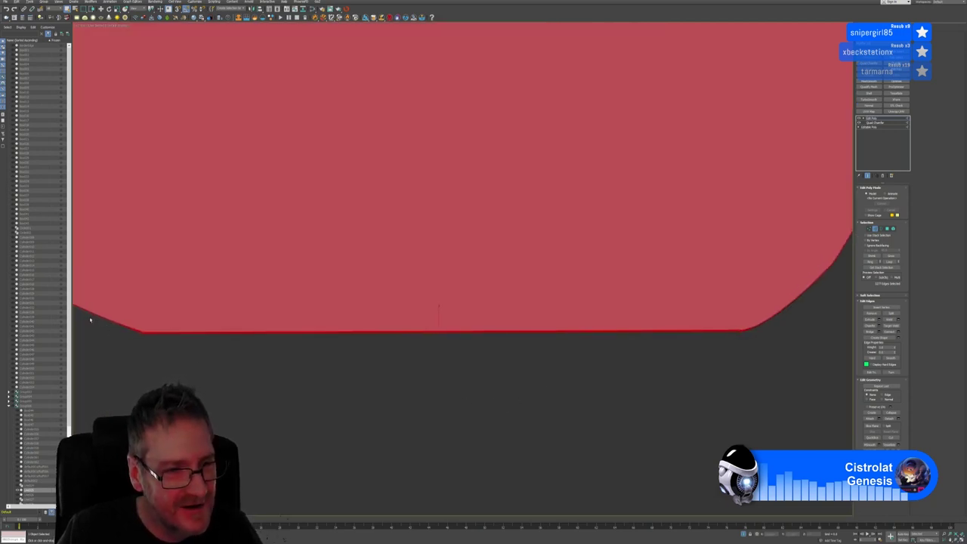
pyautogui.moveTo(815, 311); pyautogui.dragTo(805, 331)
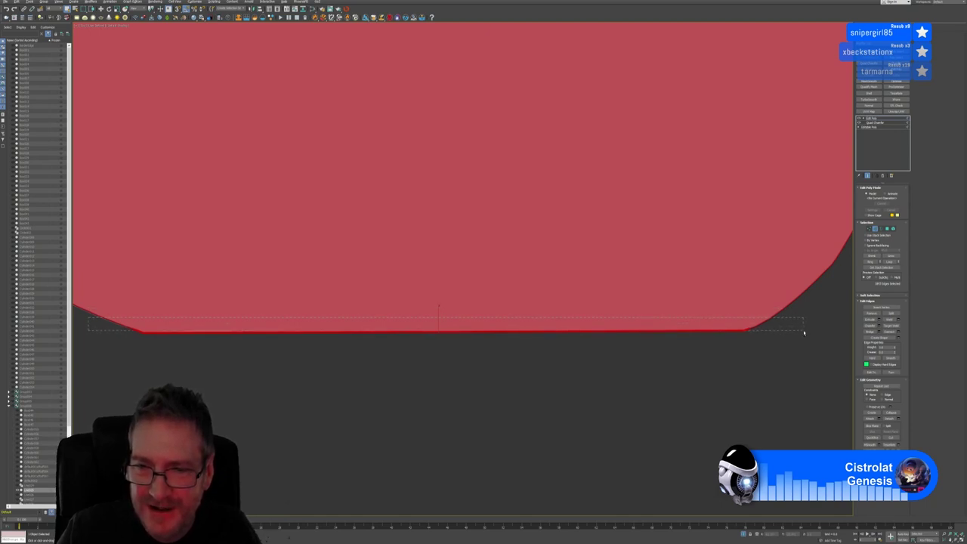
pyautogui.moveTo(804, 332); pyautogui.dragTo(795, 336)
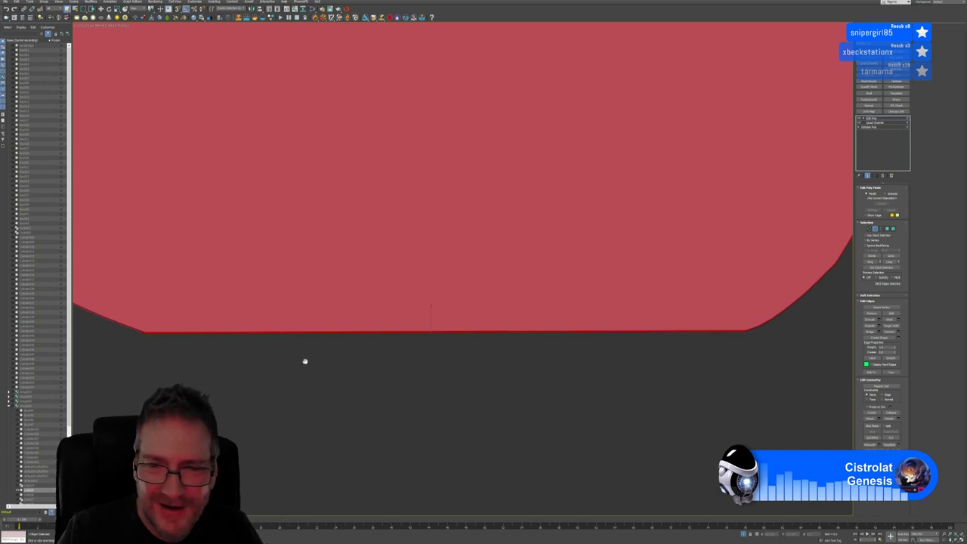
pyautogui.moveTo(304, 361); pyautogui.dragTo(328, 356, button='middle')
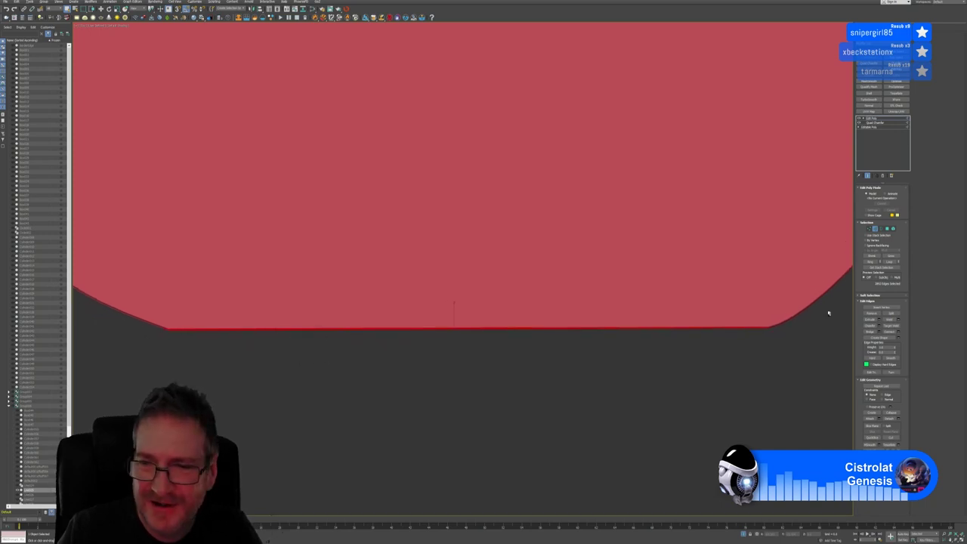
pyautogui.moveTo(816, 308); pyautogui.dragTo(129, 332)
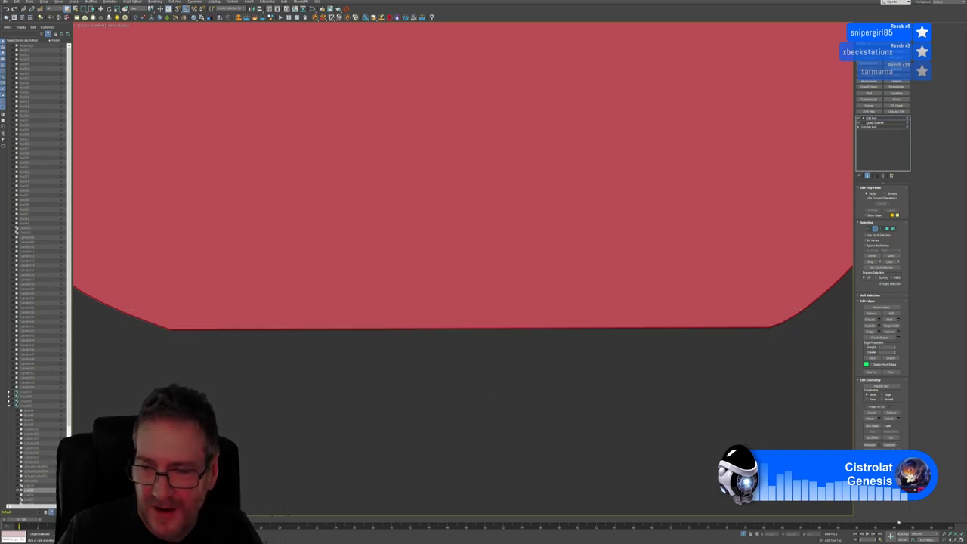
pyautogui.hotkey('alt', 'w')
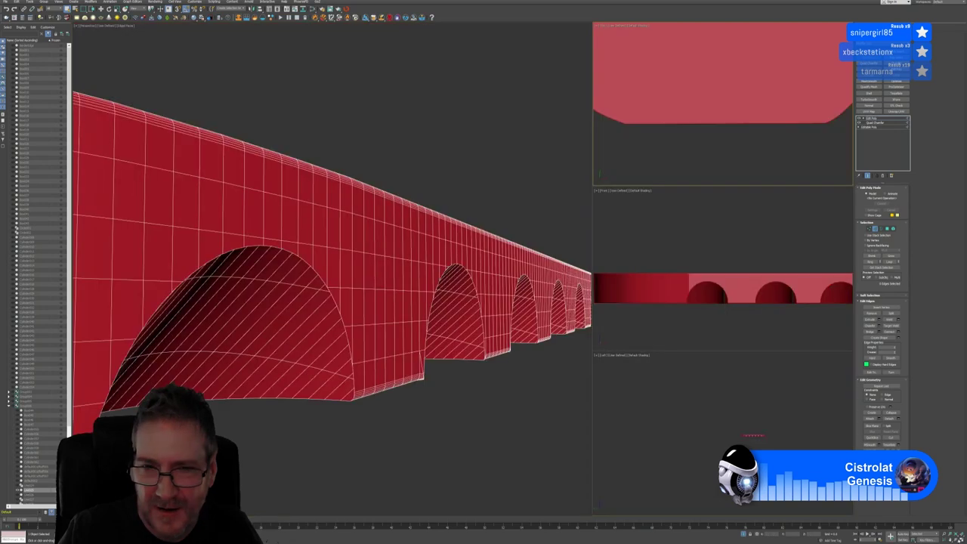
pyautogui.keyDown('alt'); pyautogui.moveTo(335, 389); pyautogui.dragTo(384, 397, button='middle'); pyautogui.keyUp('alt')
pyautogui.scroll(-5, 384, 397)
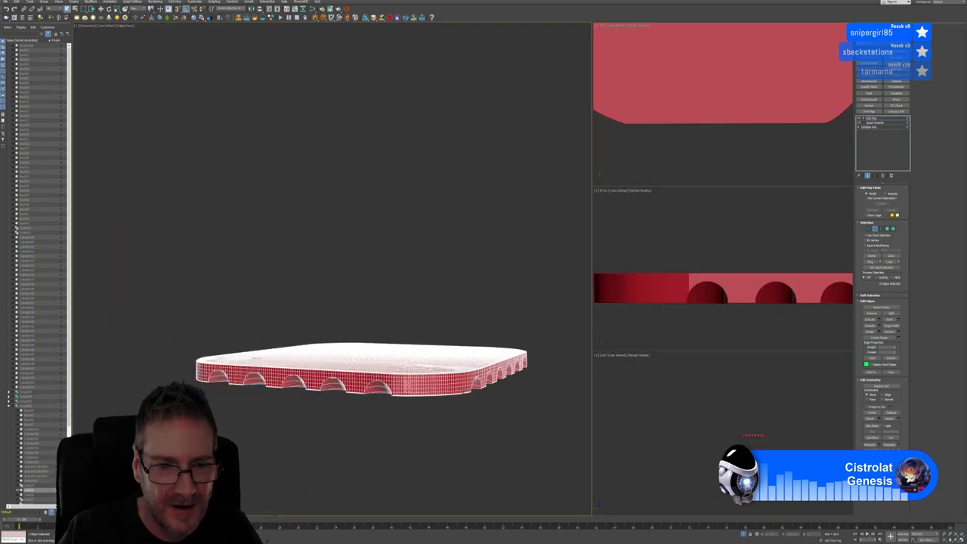
pyautogui.keyDown('alt'); pyautogui.moveTo(300, 424); pyautogui.dragTo(392, 417, button='middle'); pyautogui.keyUp('alt')
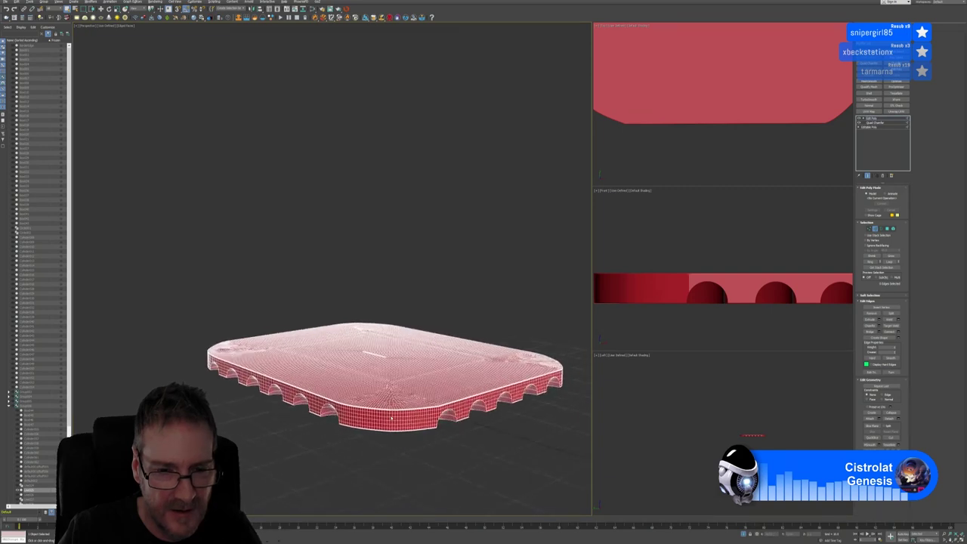
pyautogui.keyDown('alt'); pyautogui.moveTo(404, 384); pyautogui.dragTo(383, 372, button='middle'); pyautogui.keyUp('alt')
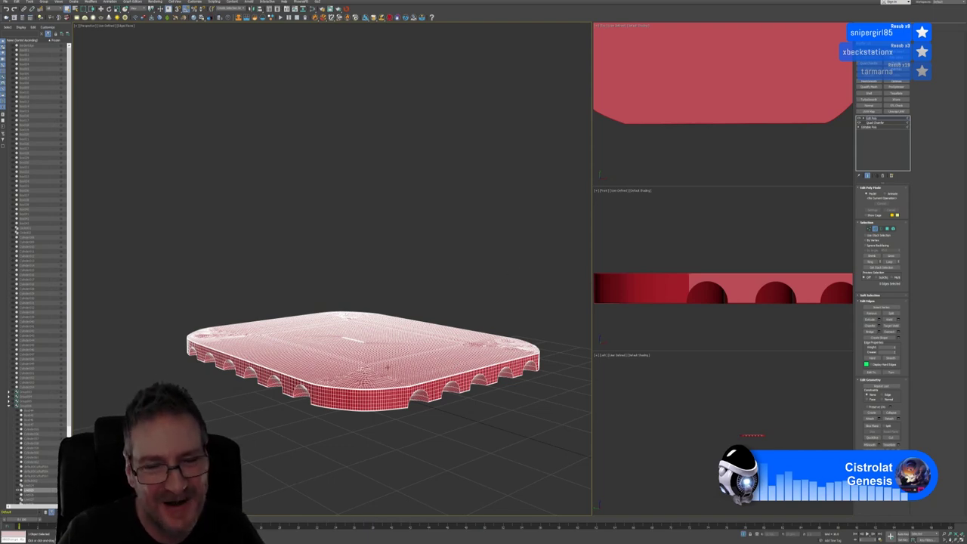
pyautogui.scroll(2, 392, 352)
pyautogui.keyDown('alt'); pyautogui.moveTo(332, 324); pyautogui.dragTo(330, 296, button='middle'); pyautogui.keyUp('alt')
pyautogui.scroll(4, 332, 295)
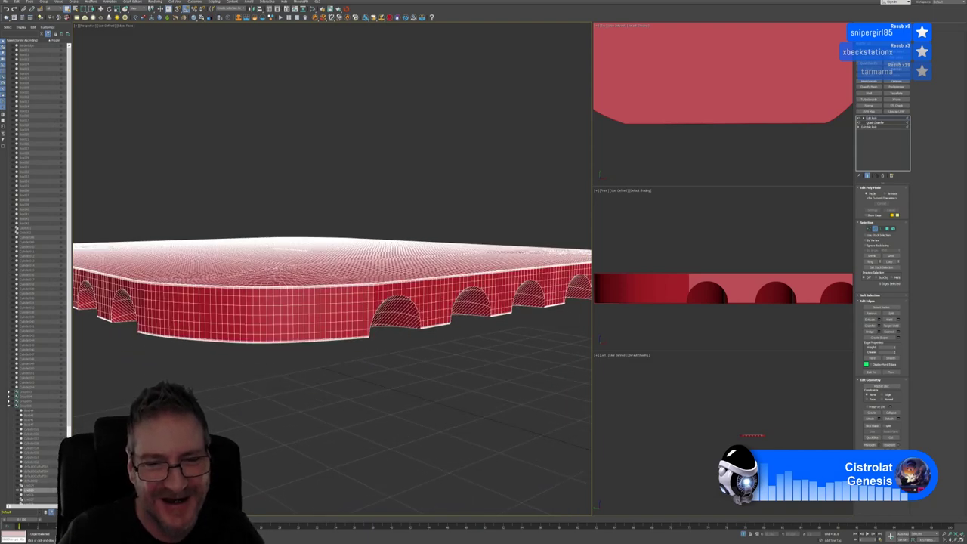
pyautogui.scroll(-2, 333, 295)
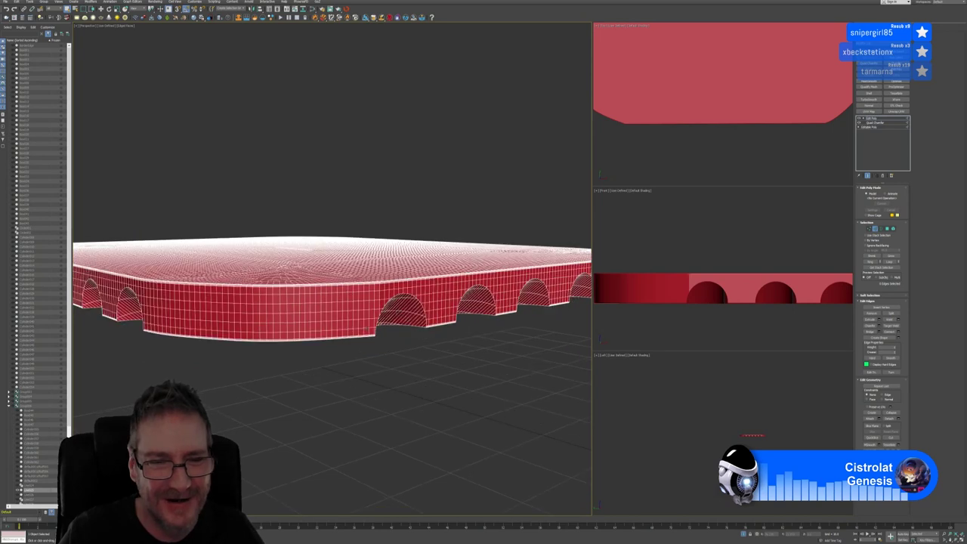
# Turn off Edged Faces in the viewport shading menu so the tray shows plain red.
pyautogui.click(124, 27)
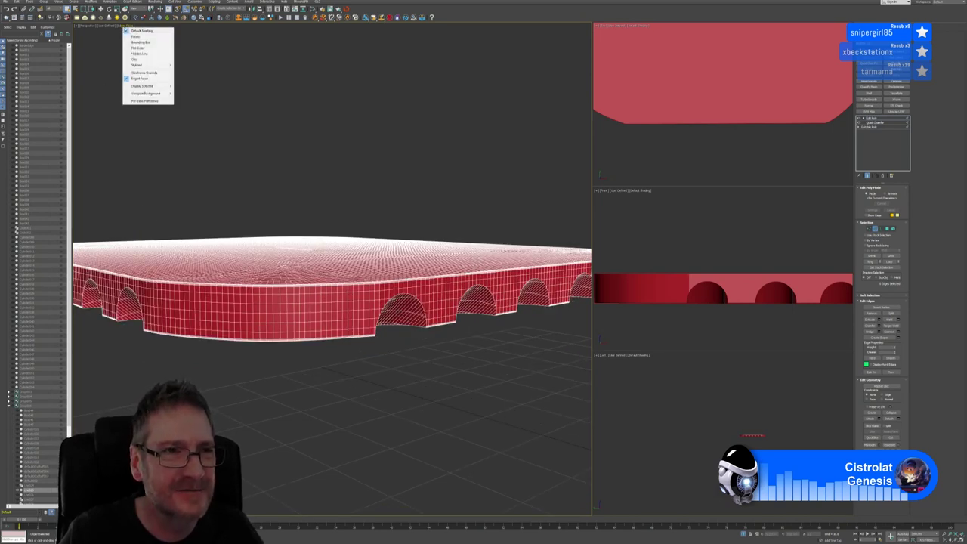
pyautogui.click(139, 79)
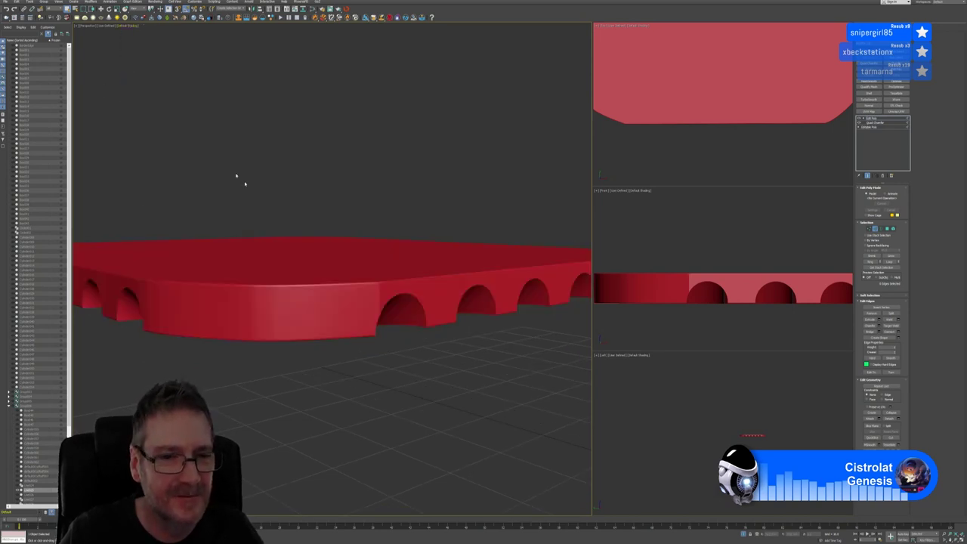
pyautogui.scroll(-4, 261, 198)
pyautogui.moveTo(260, 203); pyautogui.dragTo(280, 218, button='middle')
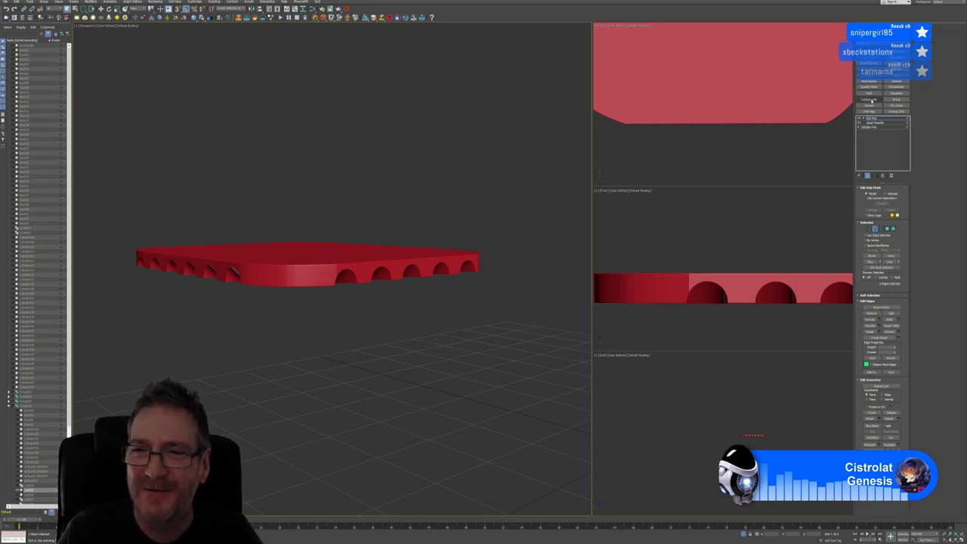
# Add a TurboSmooth modifier to the tray with Separate by Smoothing Groups enabled.
pyautogui.click(873, 99)
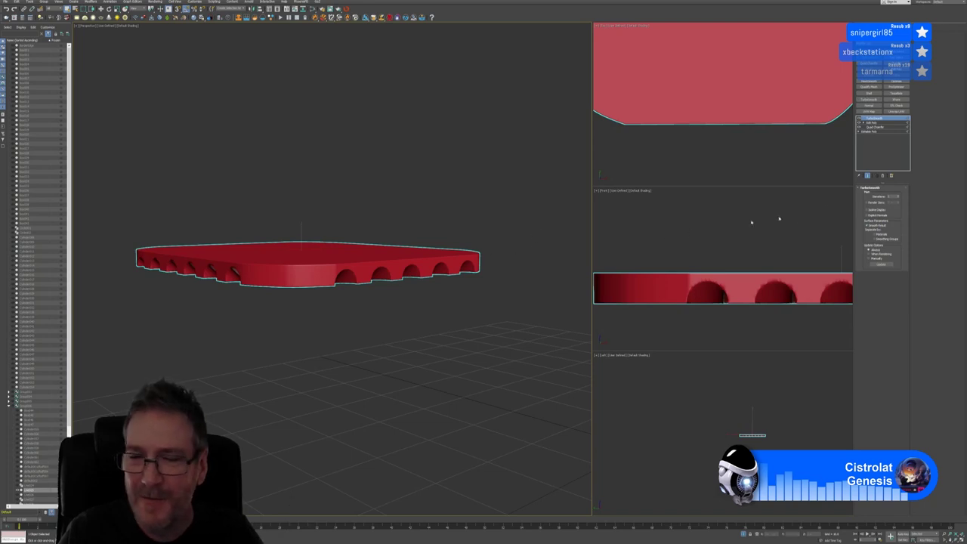
pyautogui.scroll(3, 450, 253)
pyautogui.scroll(2, 450, 259)
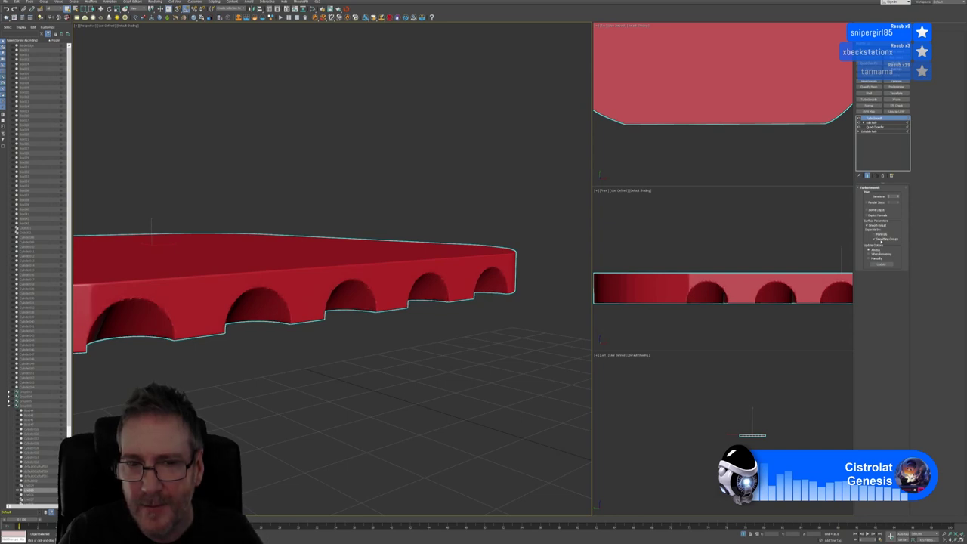
pyautogui.click(881, 241)
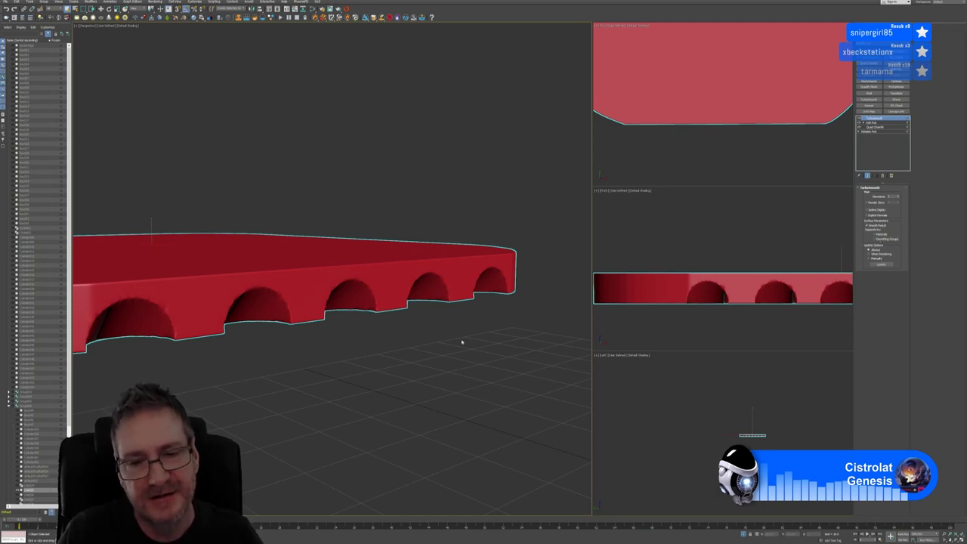
pyautogui.scroll(-3, 462, 342)
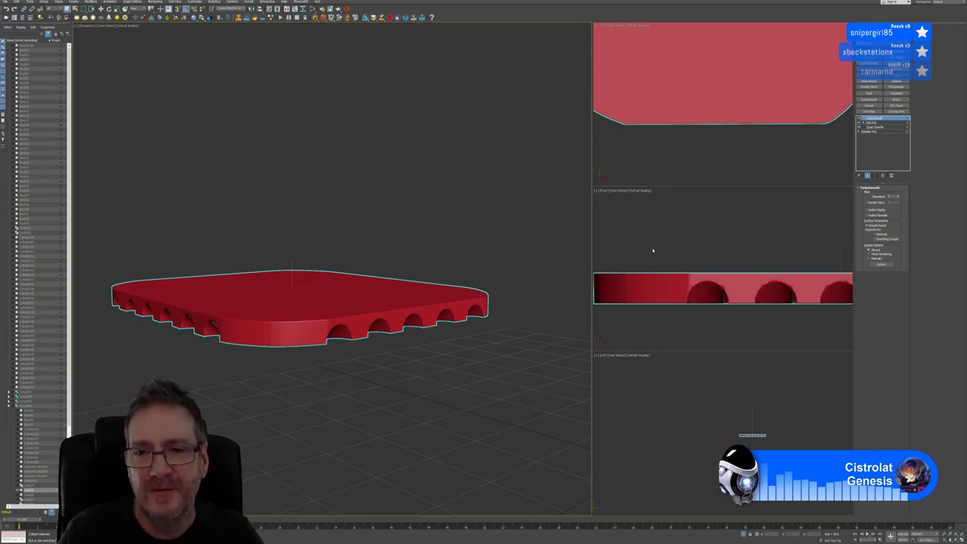
pyautogui.scroll(-4, 652, 250)
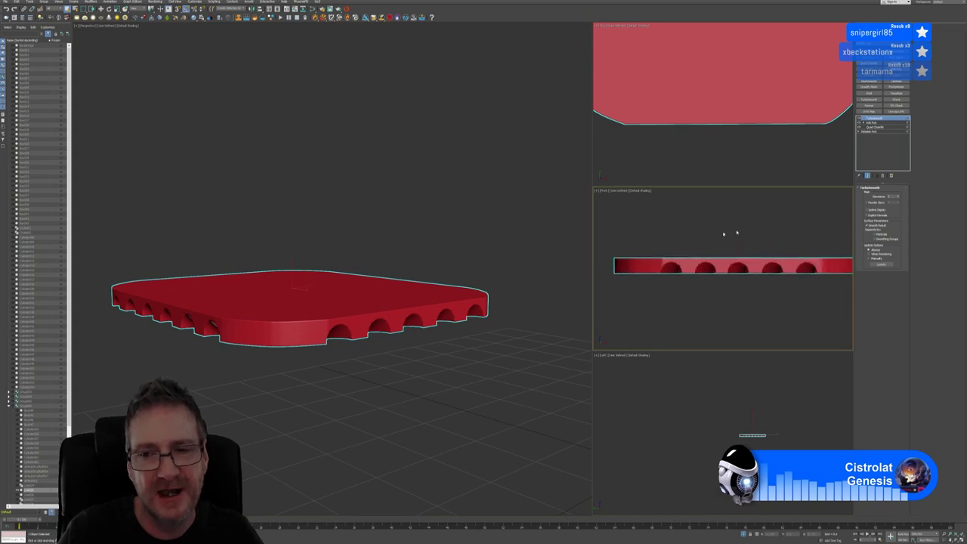
# Pan the front view to reposition the red tray.
pyautogui.moveTo(731, 232); pyautogui.dragTo(716, 246, button='middle')
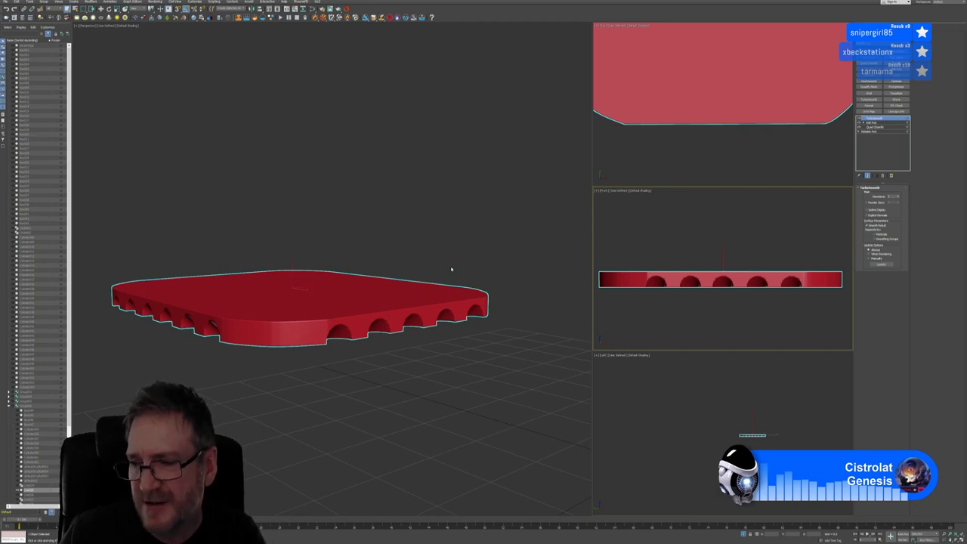
pyautogui.moveTo(443, 245); pyautogui.dragTo(449, 241, button='middle')
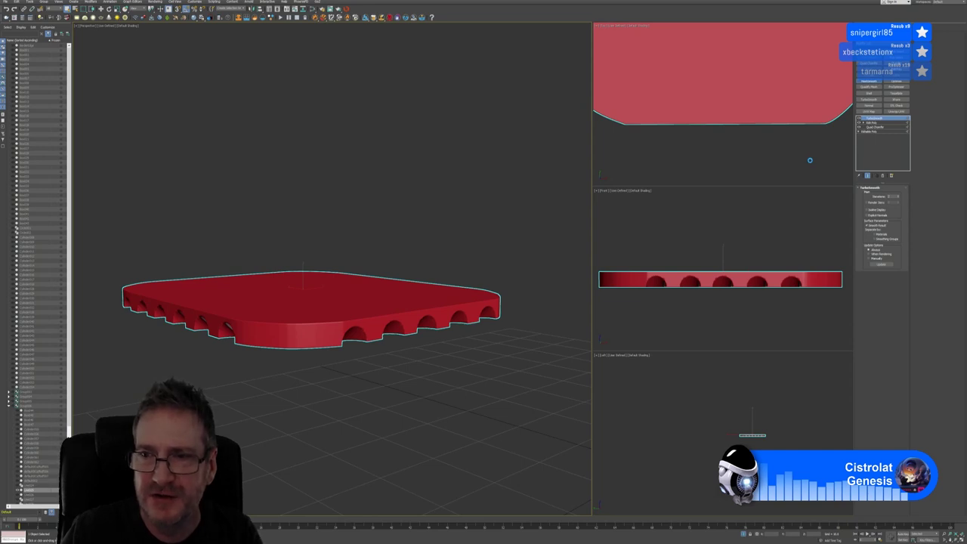
pyautogui.hotkey('ctrl', 'm')
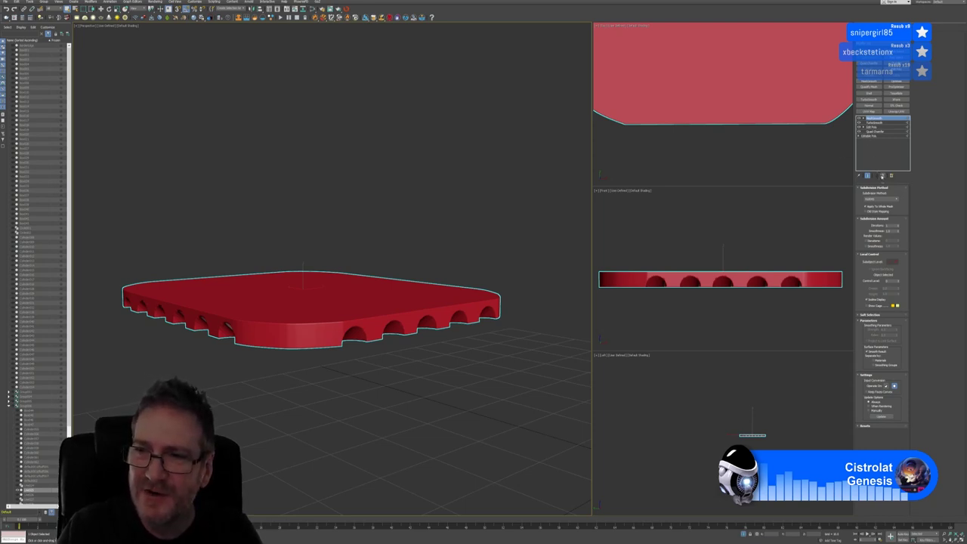
pyautogui.press('Delete')
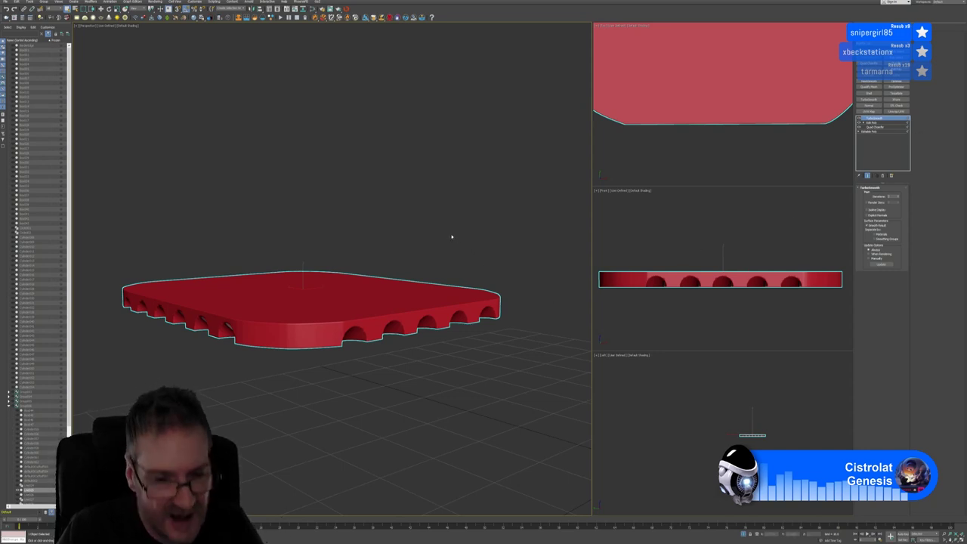
pyautogui.moveTo(431, 245)
pyautogui.keyDown('alt'); pyautogui.mouseDown(button='middle')
pyautogui.moveTo(408, 246)
pyautogui.moveTo(423, 234)
pyautogui.moveTo(433, 249)
pyautogui.mouseUp(button='middle'); pyautogui.keyUp('alt')
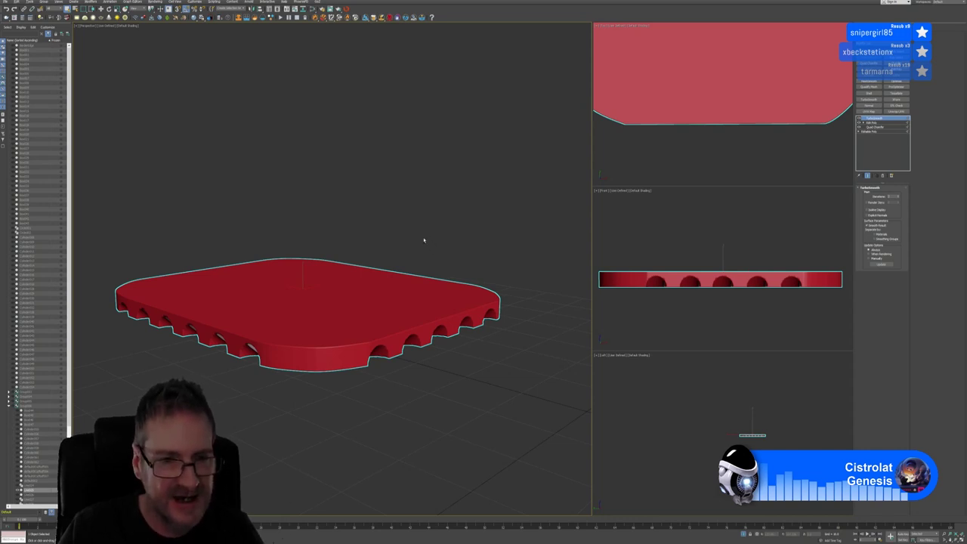
pyautogui.moveTo(423, 238)
pyautogui.keyDown('alt'); pyautogui.mouseDown(button='middle')
pyautogui.moveTo(412, 212)
pyautogui.moveTo(425, 247)
pyautogui.mouseUp(button='middle'); pyautogui.keyUp('alt')
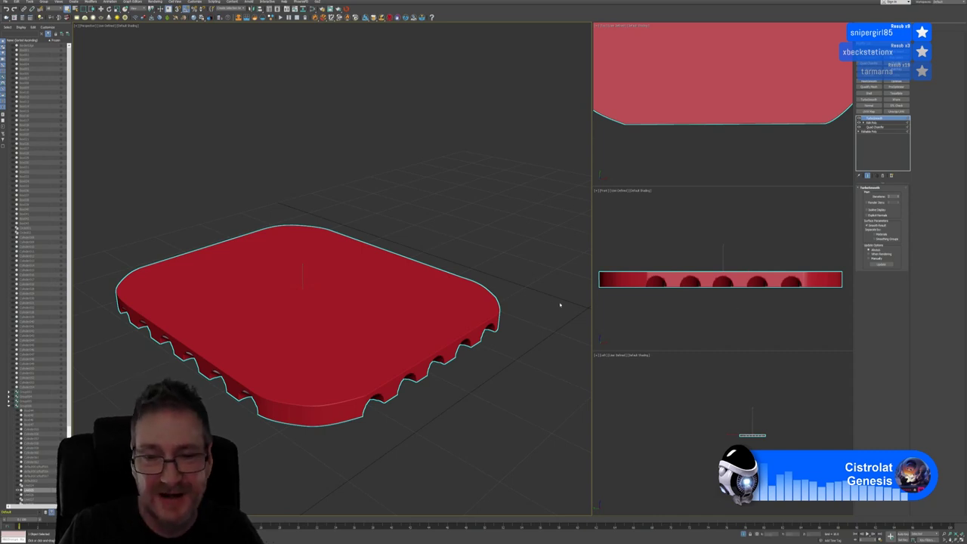
pyautogui.scroll(-3, 497, 271)
# Pull the Perspective view back and shift it left around the red tray.
pyautogui.moveTo(477, 255); pyautogui.dragTo(456, 250, button='middle')
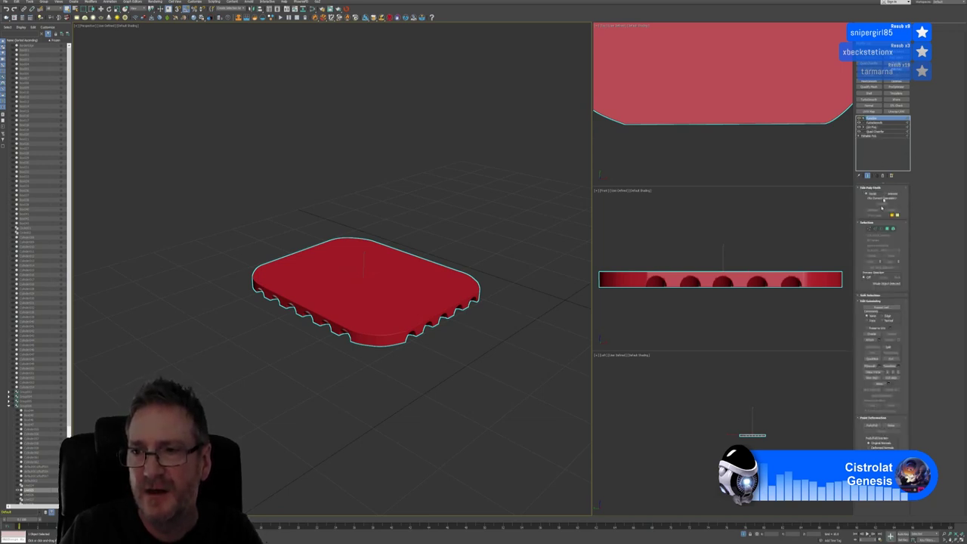
pyautogui.click(888, 229)
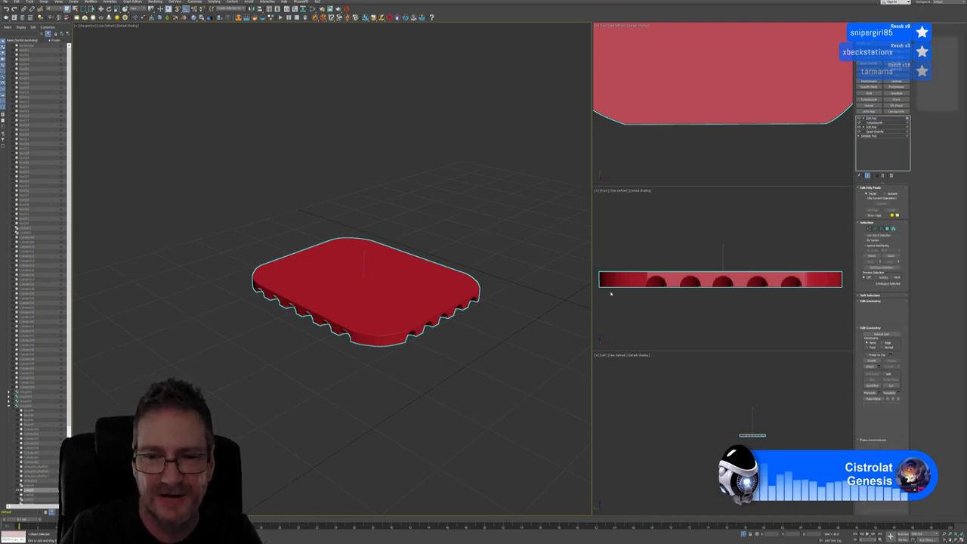
pyautogui.moveTo(596, 264); pyautogui.dragTo(704, 313)
pyautogui.moveTo(832, 303); pyautogui.dragTo(846, 301)
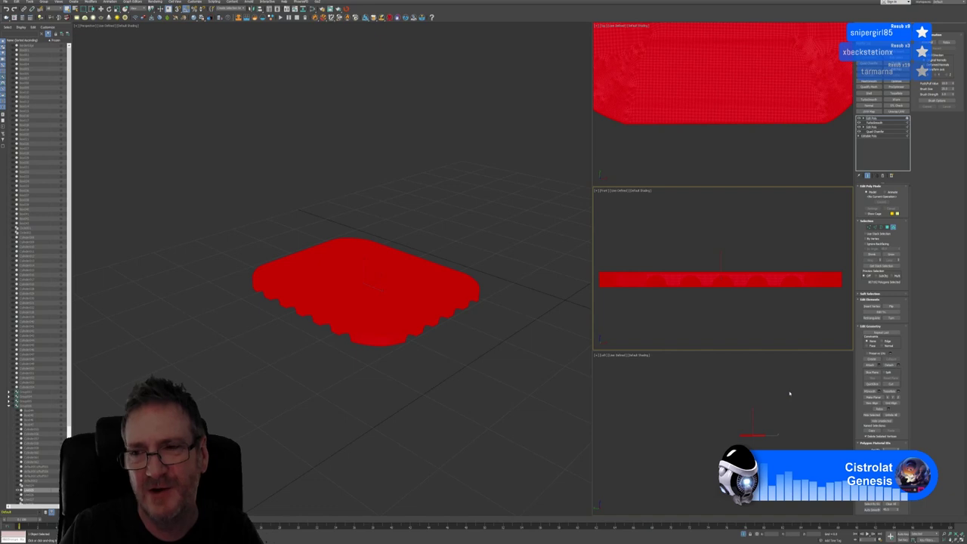
pyautogui.click(894, 226)
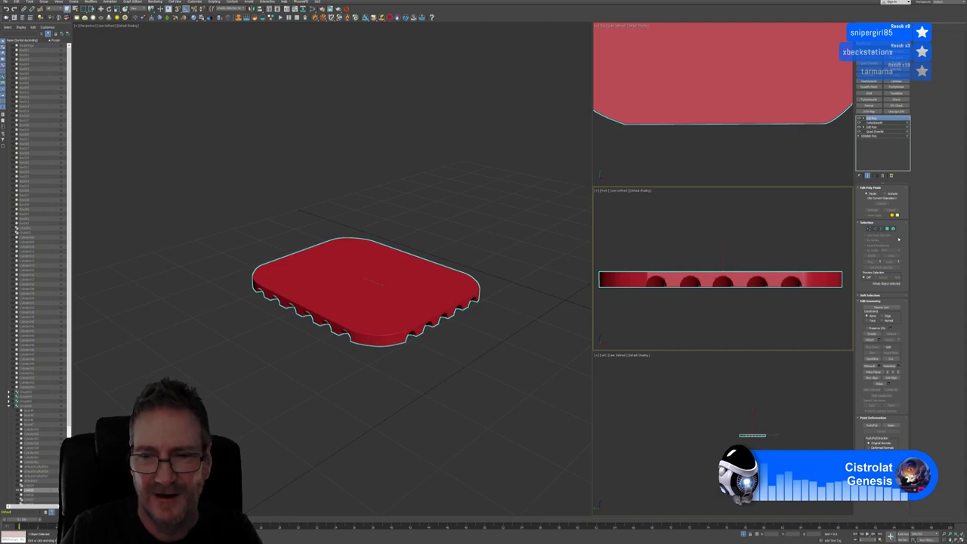
# Orbit to a low side angle to inspect the slab's holes from below, then back to the top.
pyautogui.click(435, 220)
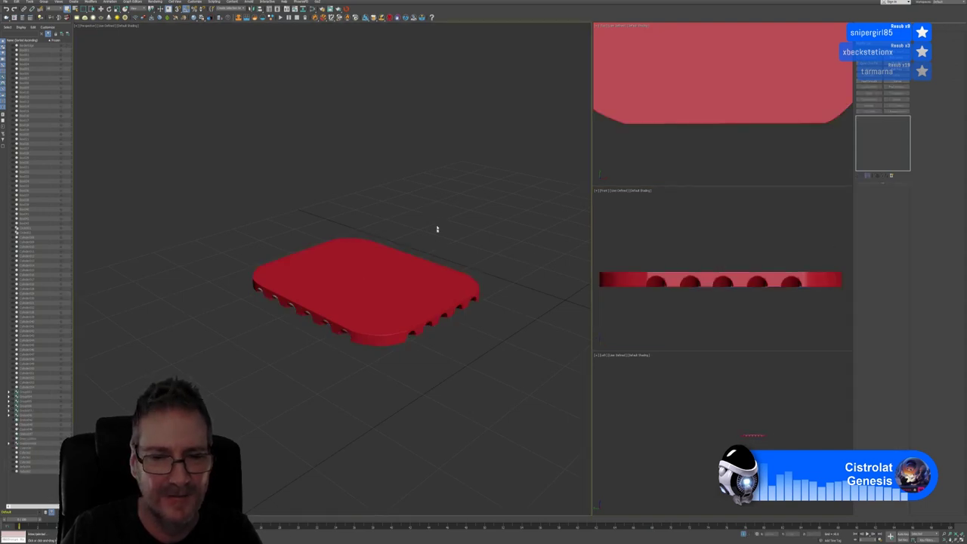
pyautogui.keyDown('alt'); pyautogui.moveTo(449, 333); pyautogui.dragTo(489, 314, button='middle'); pyautogui.keyUp('alt')
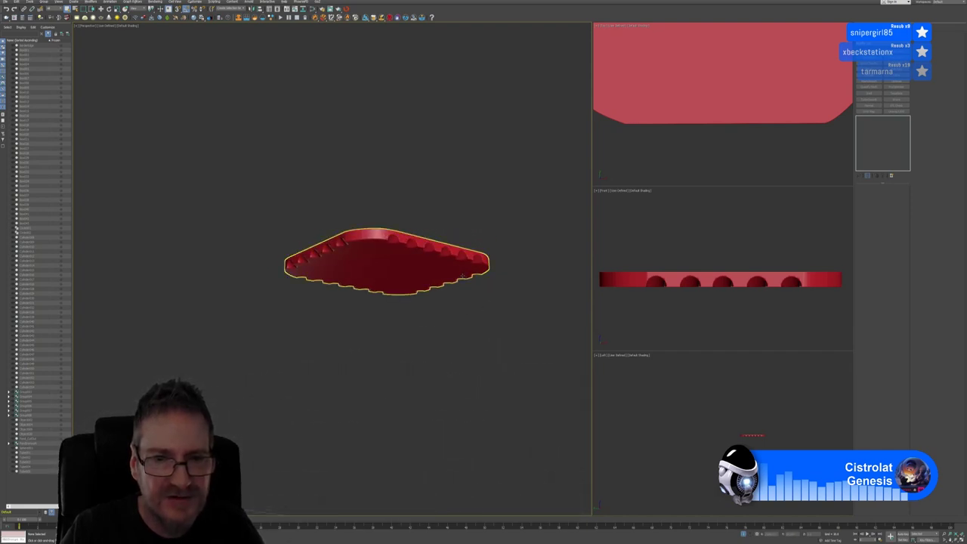
pyautogui.hotkey('shift', 'z')
pyautogui.hotkey('shift', 'y')
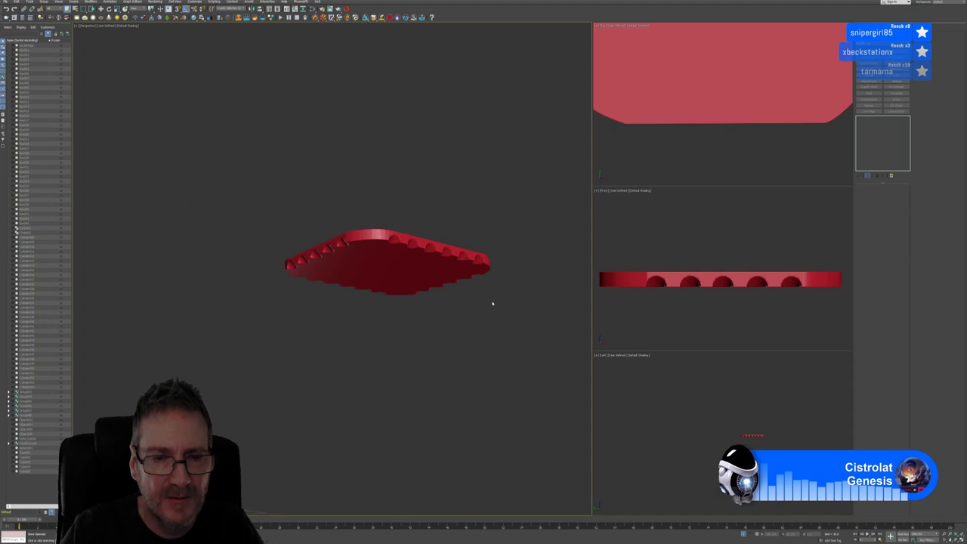
pyautogui.keyDown('alt'); pyautogui.moveTo(492, 303); pyautogui.dragTo(399, 291, button='middle'); pyautogui.keyUp('alt')
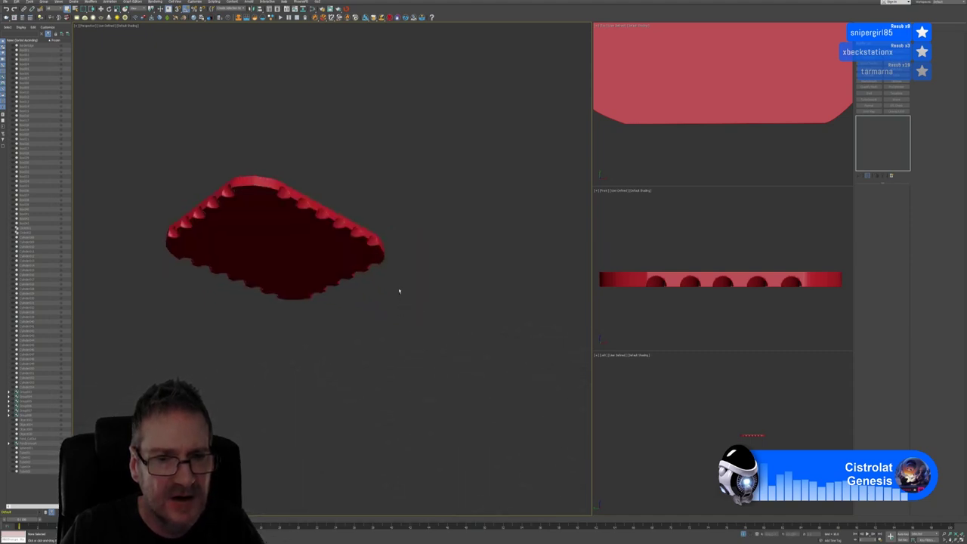
pyautogui.click(363, 257)
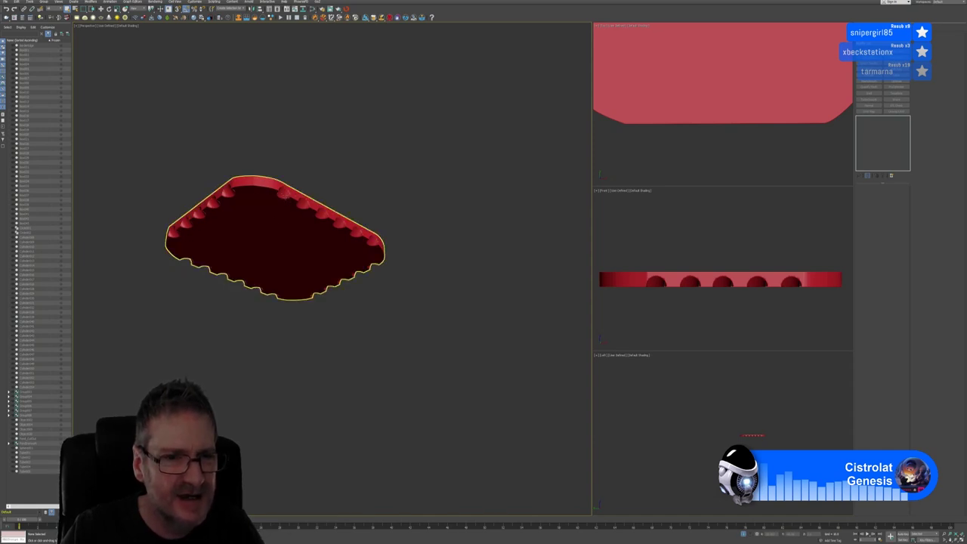
pyautogui.click(111, 260)
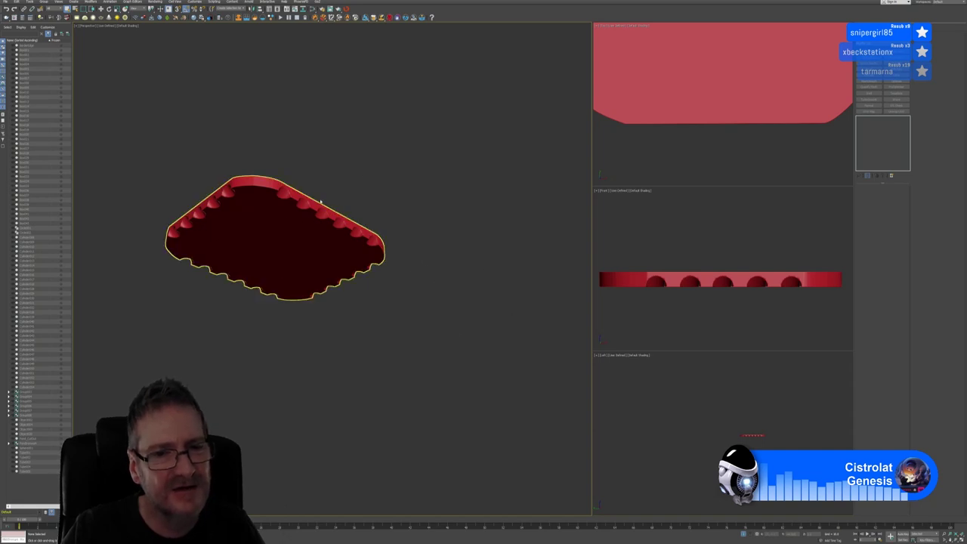
pyautogui.keyDown('alt'); pyautogui.moveTo(333, 250); pyautogui.dragTo(385, 198, button='middle'); pyautogui.keyUp('alt')
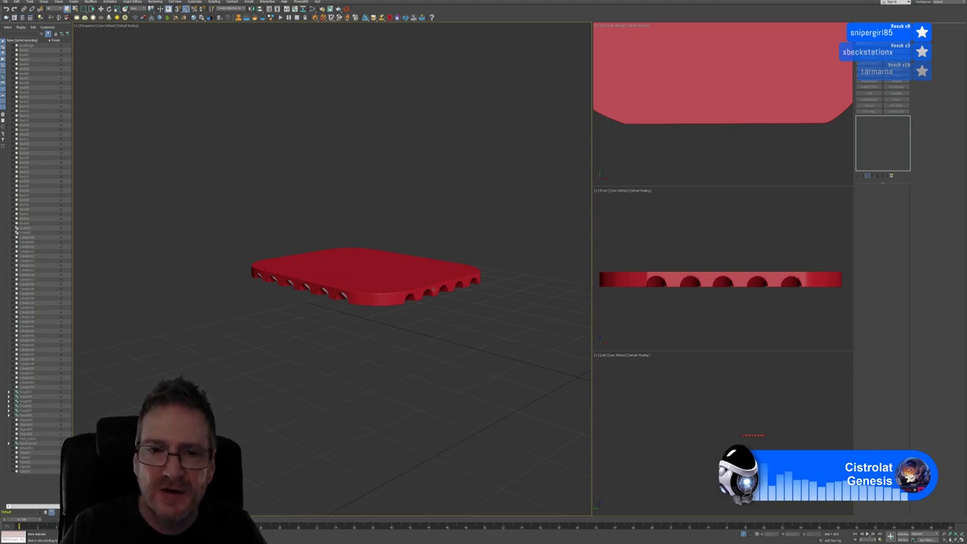
# Collapse the red plate's whole modifier stack into one editable poly.
pyautogui.click(902, 127)
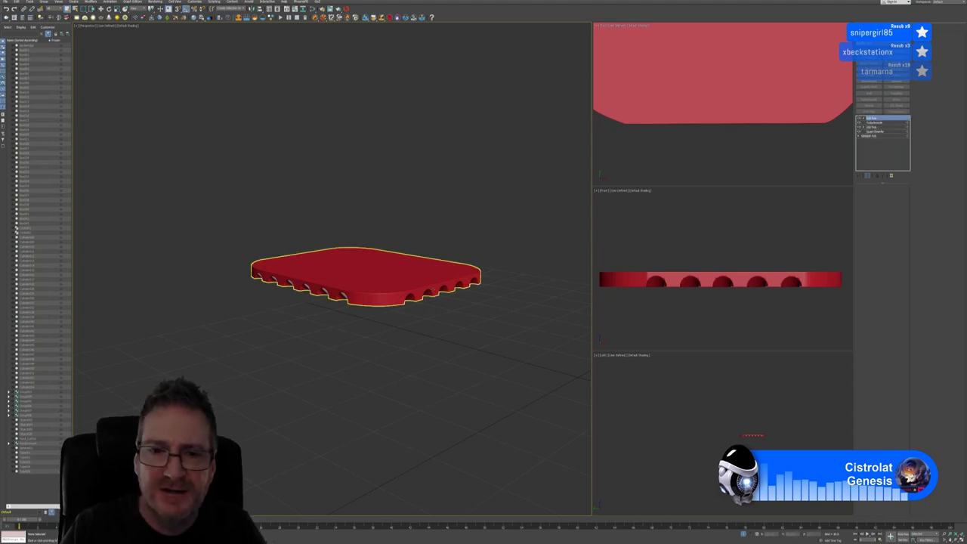
pyautogui.rightClick(875, 121)
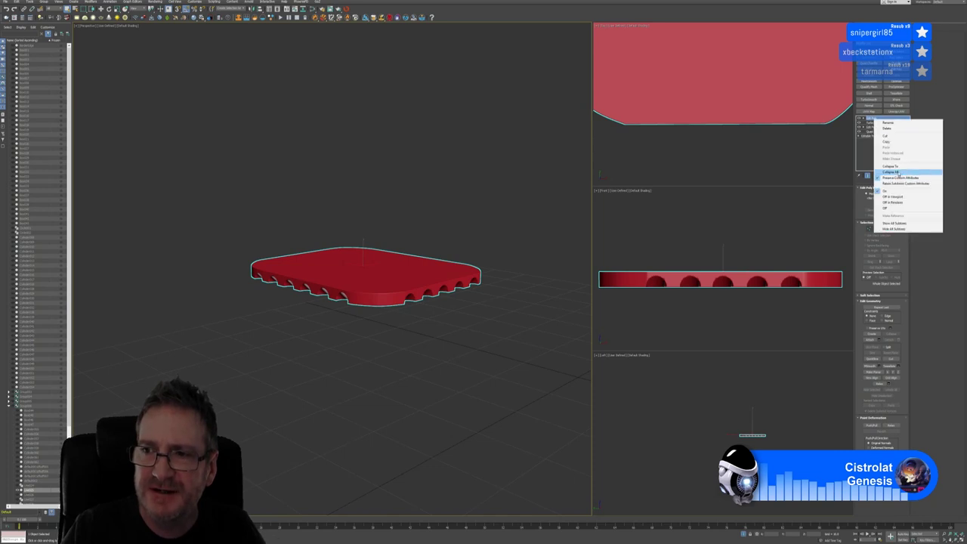
pyautogui.click(903, 174)
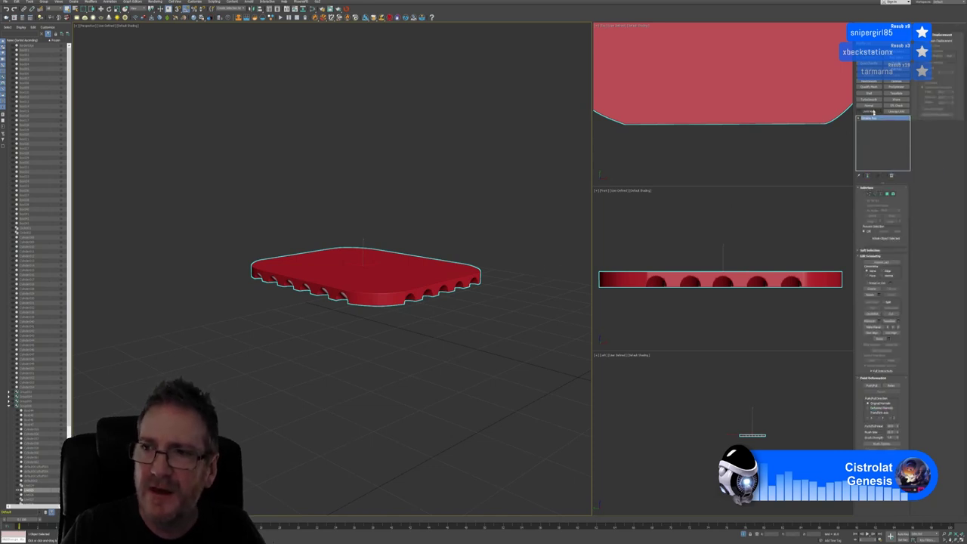
# Add a ProOptimizer modifier to the red plate and calculate its optimization.
pyautogui.click(896, 88)
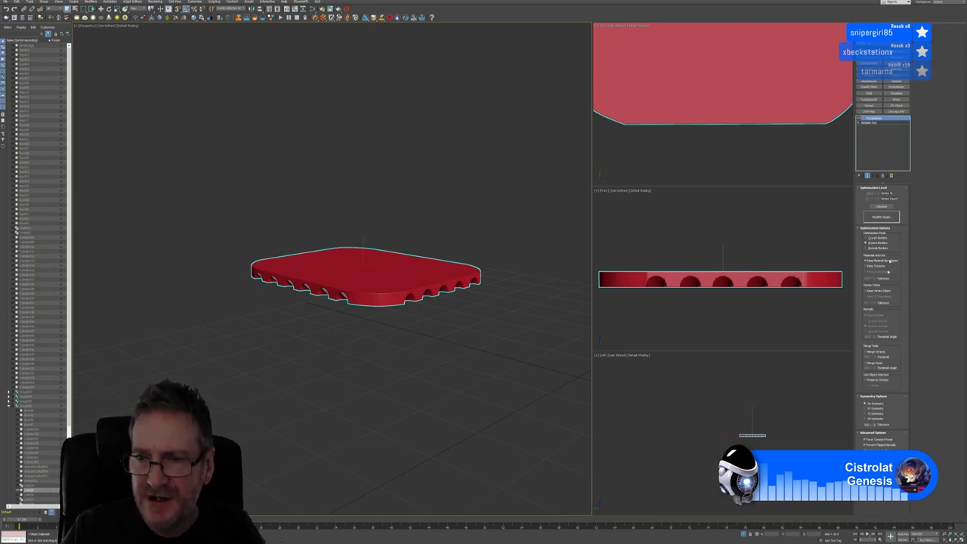
pyautogui.click(881, 205)
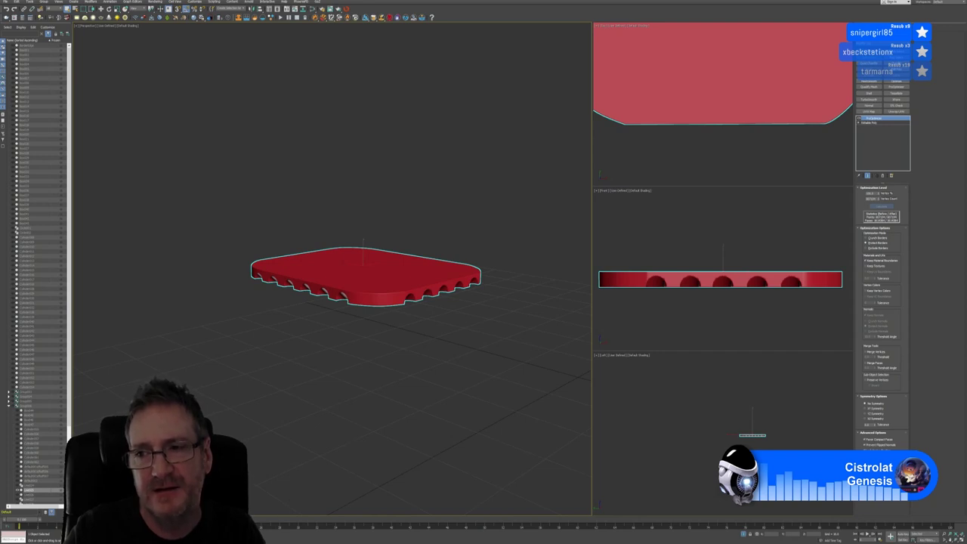
pyautogui.click(869, 194)
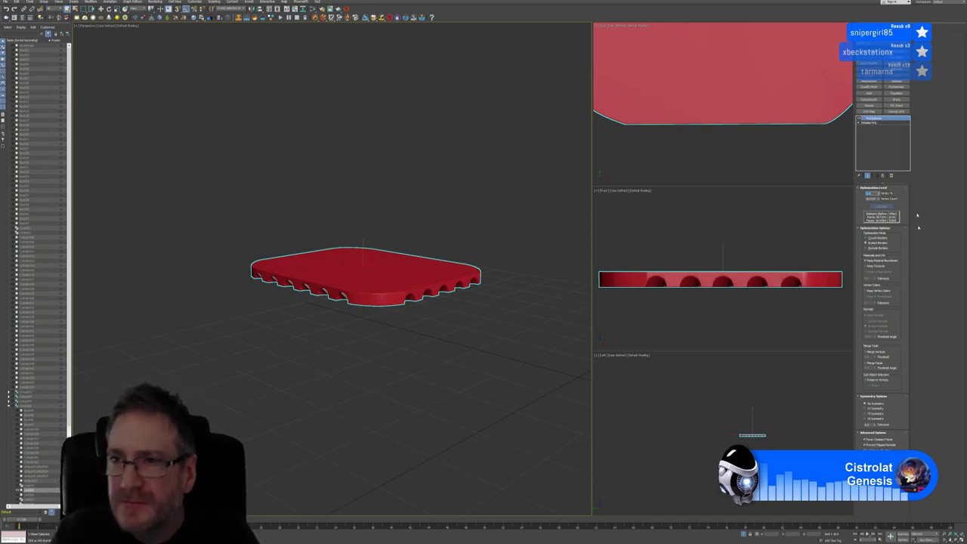
# Collapse the slab's modifiers and convert it to another editable geometry type.
pyautogui.rightClick(890, 121)
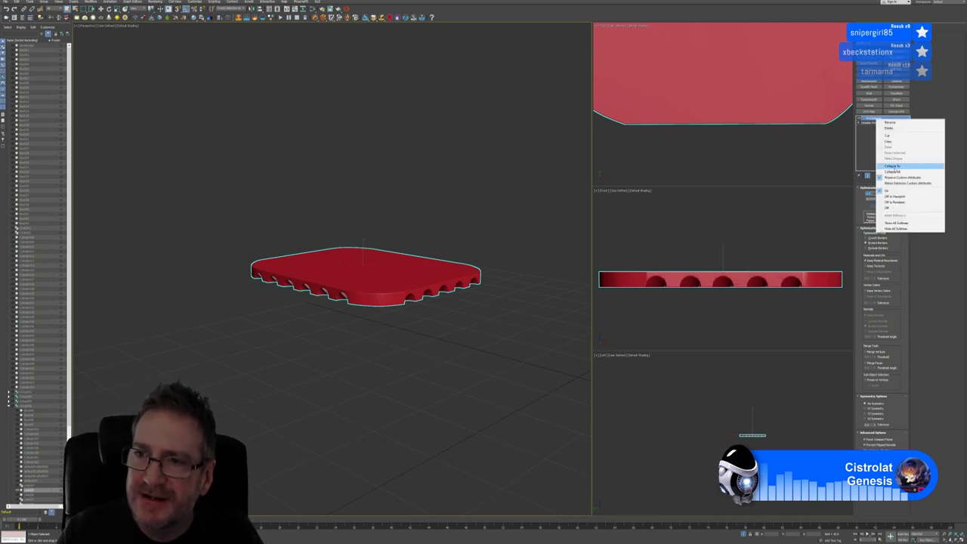
pyautogui.click(893, 173)
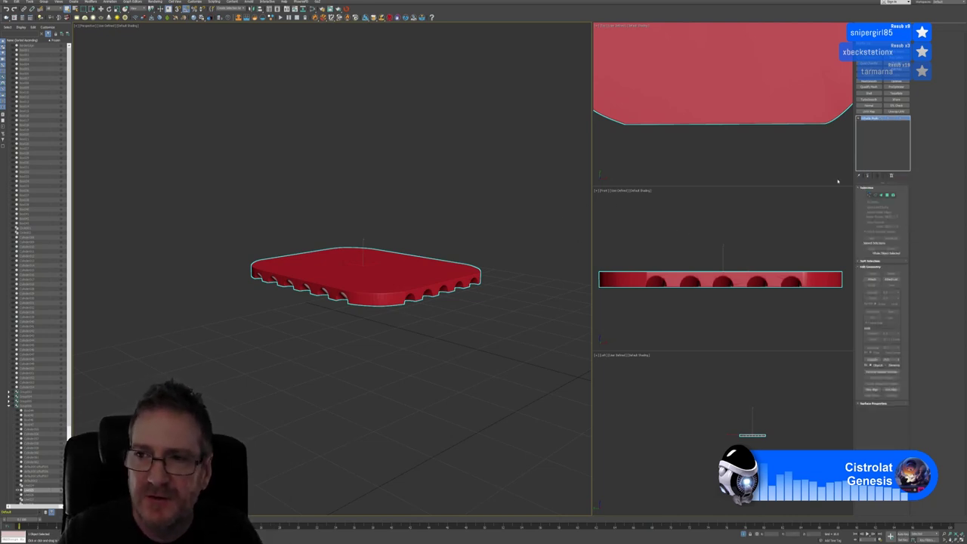
pyautogui.rightClick(885, 119)
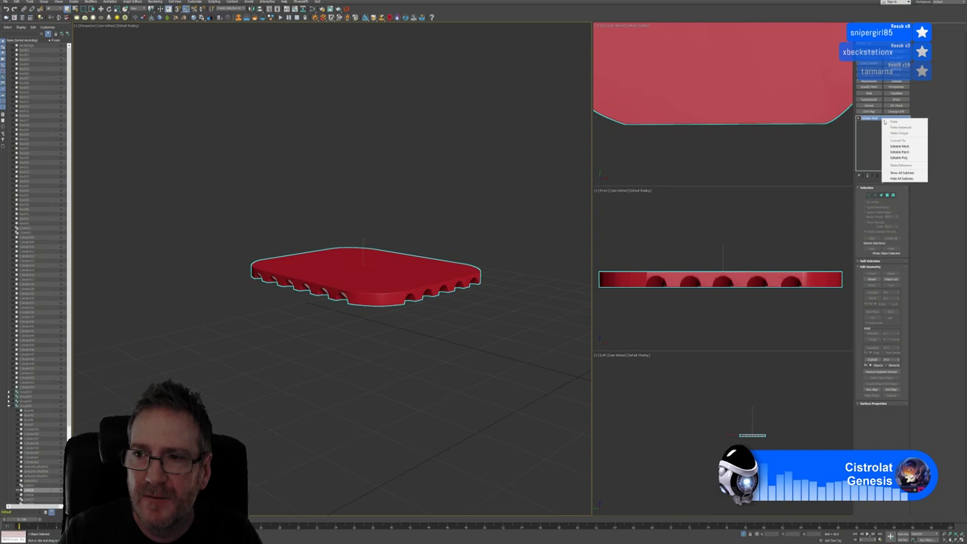
pyautogui.click(895, 159)
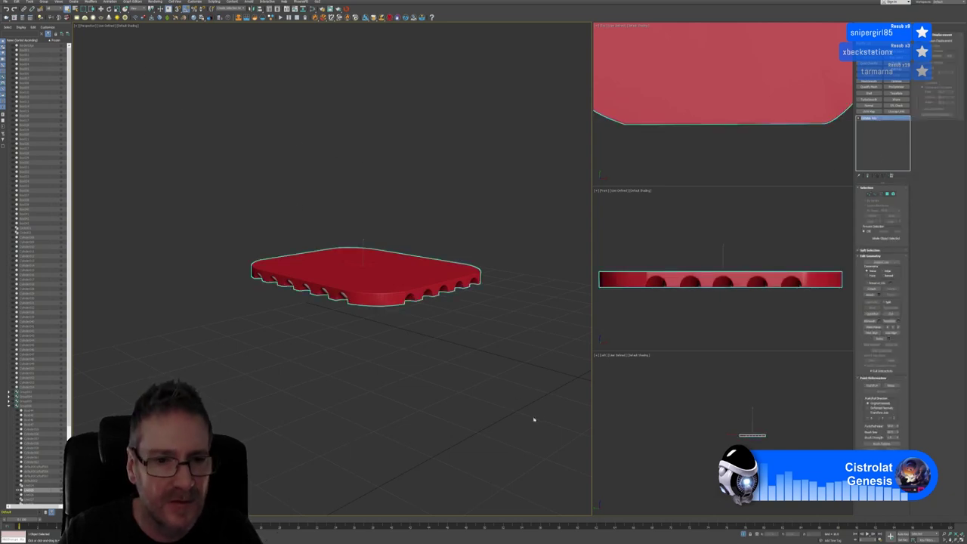
# Select all the slab's polygons, return to object level, and exit isolation to show the scene.
pyautogui.click(894, 195)
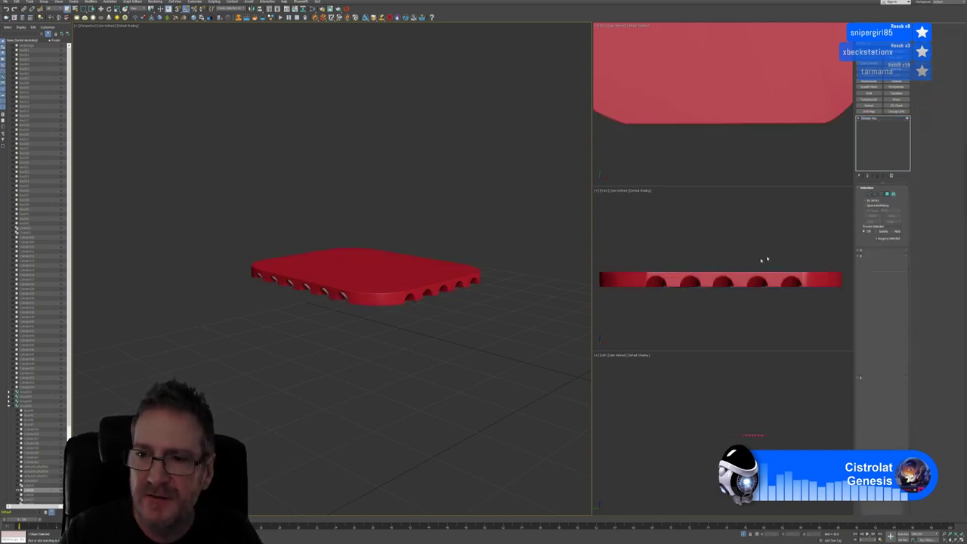
pyautogui.scroll(-2, 628, 266)
pyautogui.moveTo(607, 262); pyautogui.dragTo(786, 310)
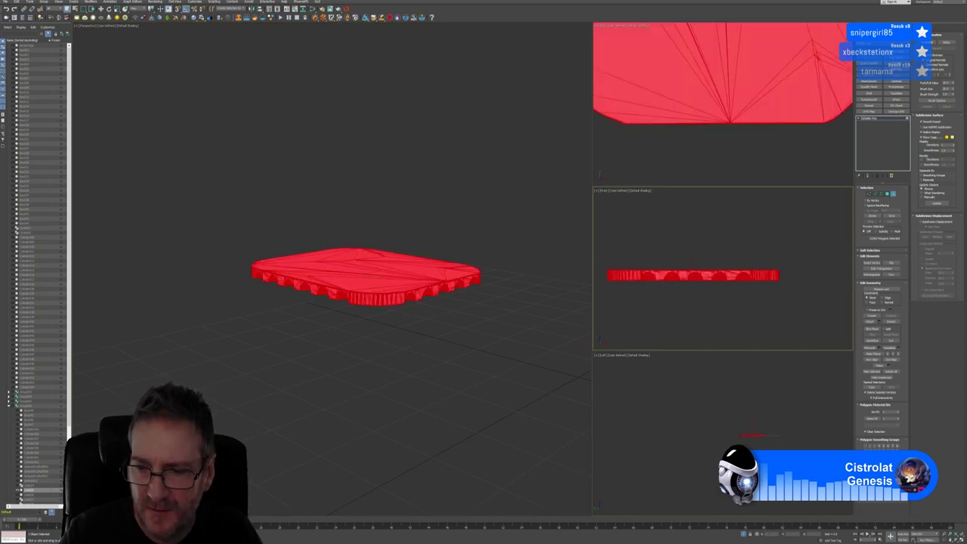
pyautogui.click(893, 194)
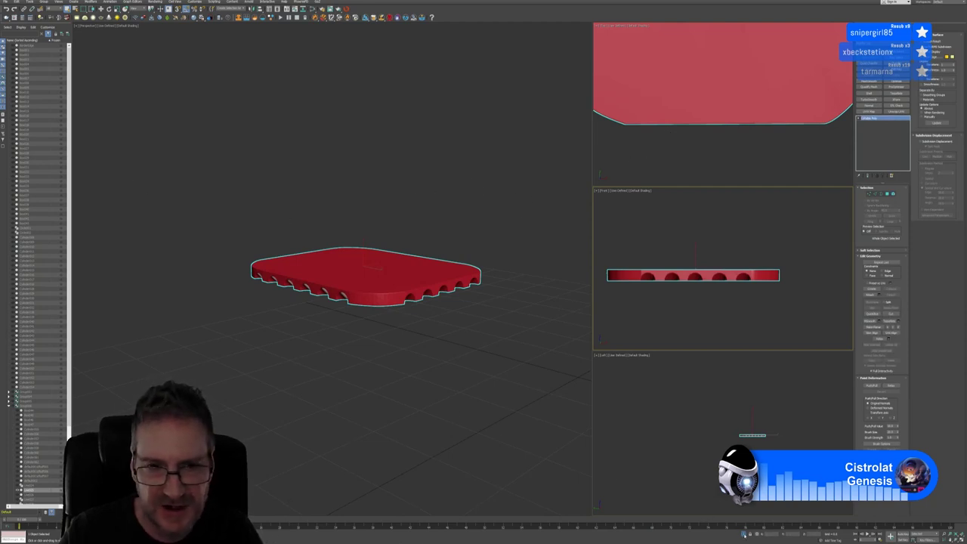
pyautogui.click(744, 533)
# Select the small red cylinder at the front pillar's base and add an Unwrap UVW modifier.
pyautogui.click(470, 400)
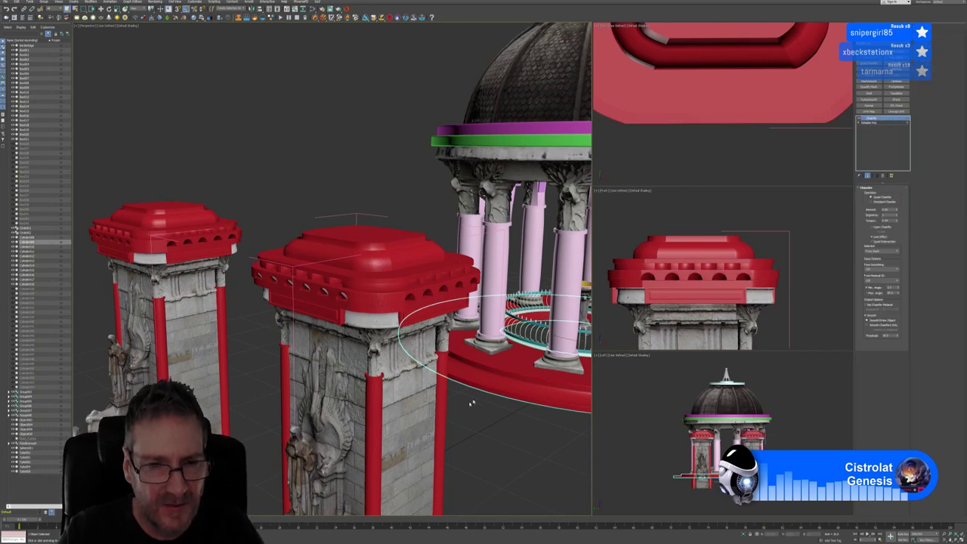
pyautogui.keyDown('alt'); pyautogui.moveTo(470, 400); pyautogui.dragTo(489, 385, button='middle'); pyautogui.keyUp('alt')
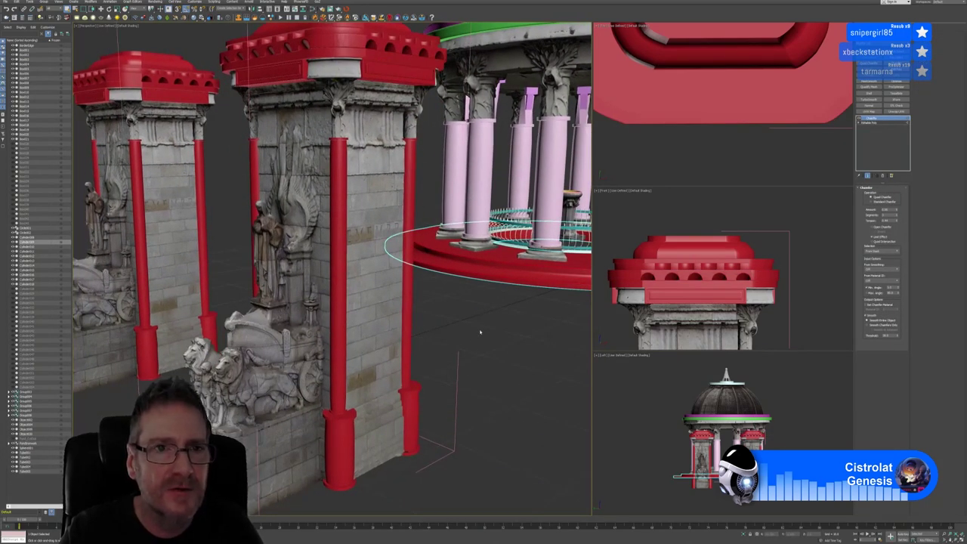
pyautogui.scroll(-5, 480, 332)
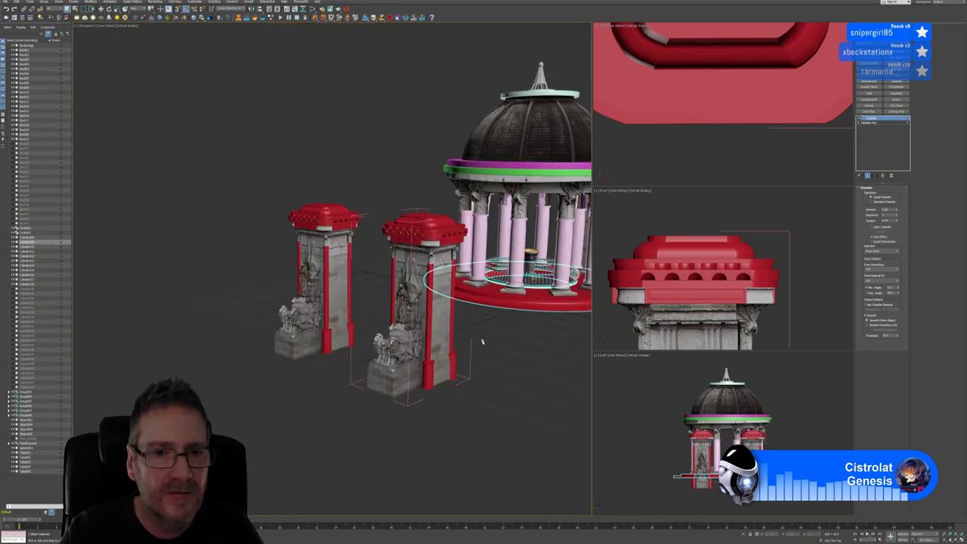
pyautogui.keyDown('alt'); pyautogui.moveTo(479, 339); pyautogui.dragTo(477, 338, button='middle'); pyautogui.keyUp('alt')
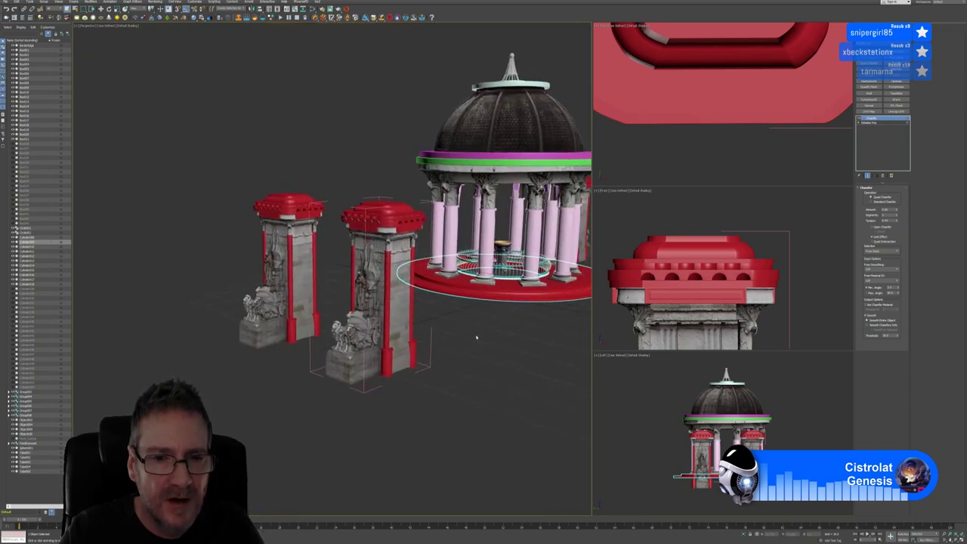
pyautogui.click(378, 203)
pyautogui.scroll(2, 378, 204)
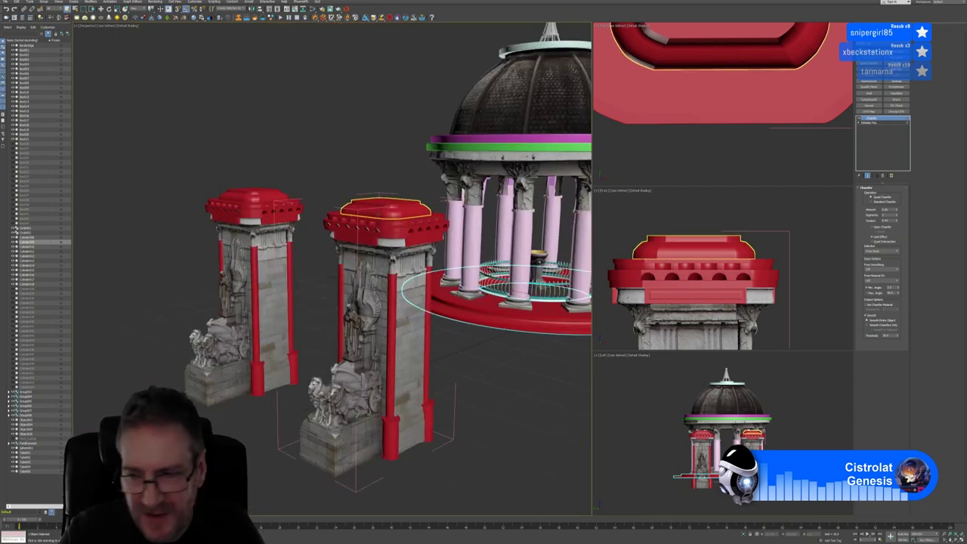
pyautogui.click(392, 340)
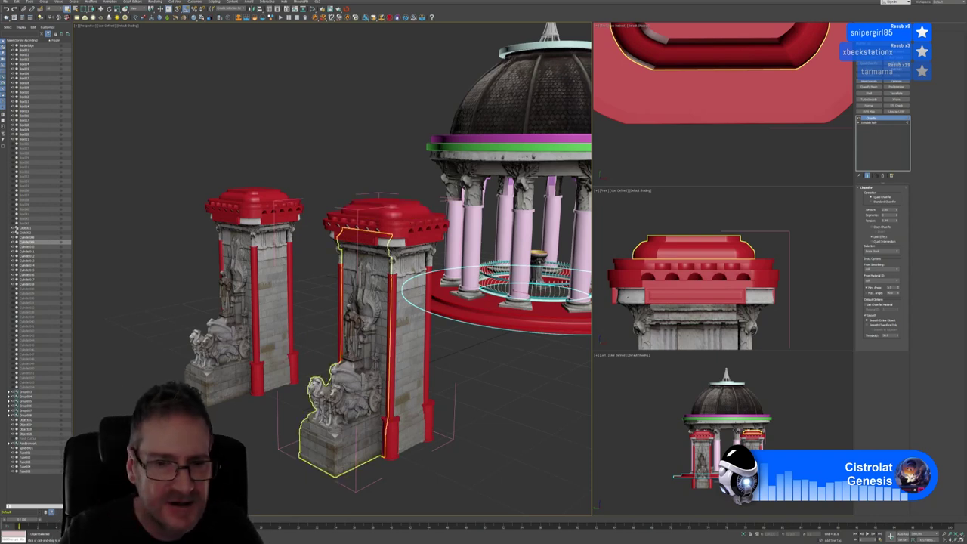
pyautogui.click(632, 53)
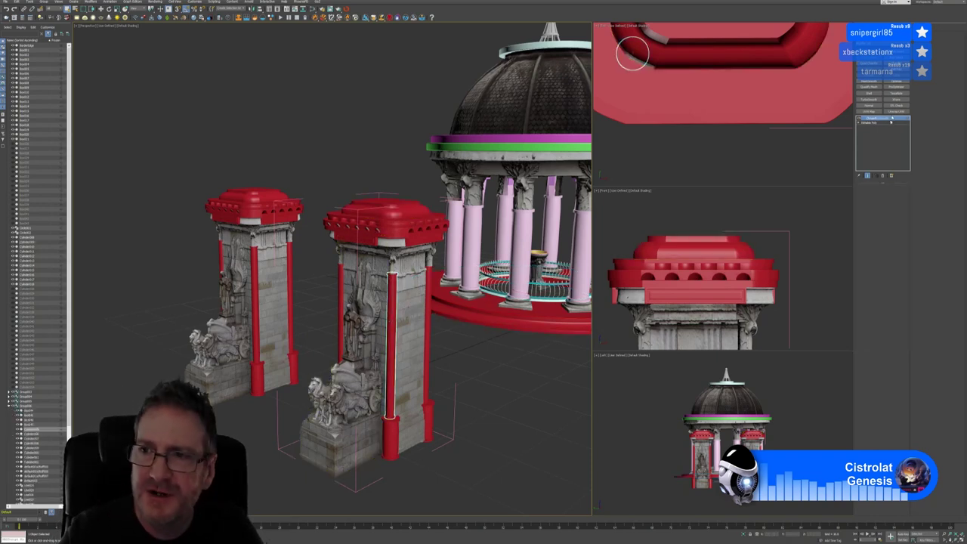
pyautogui.click(631, 56)
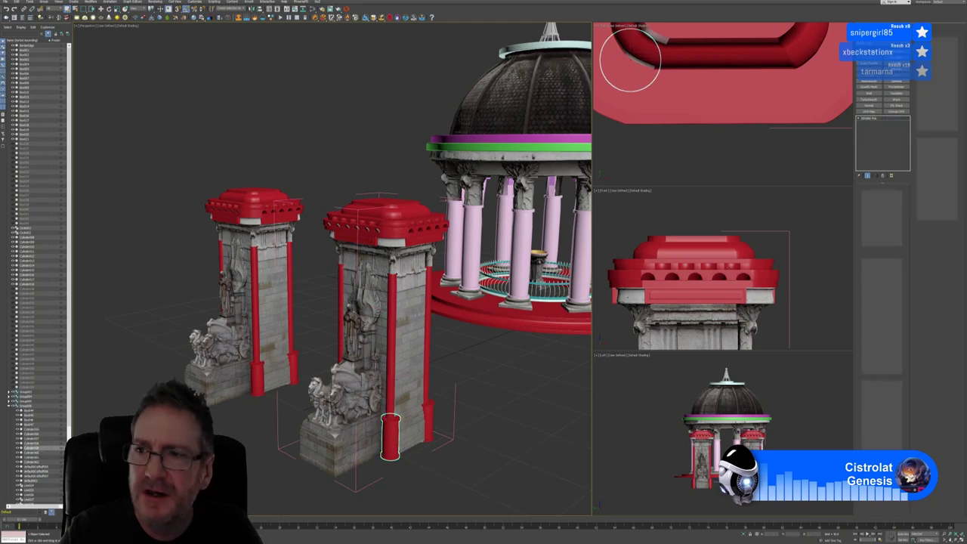
pyautogui.click(896, 112)
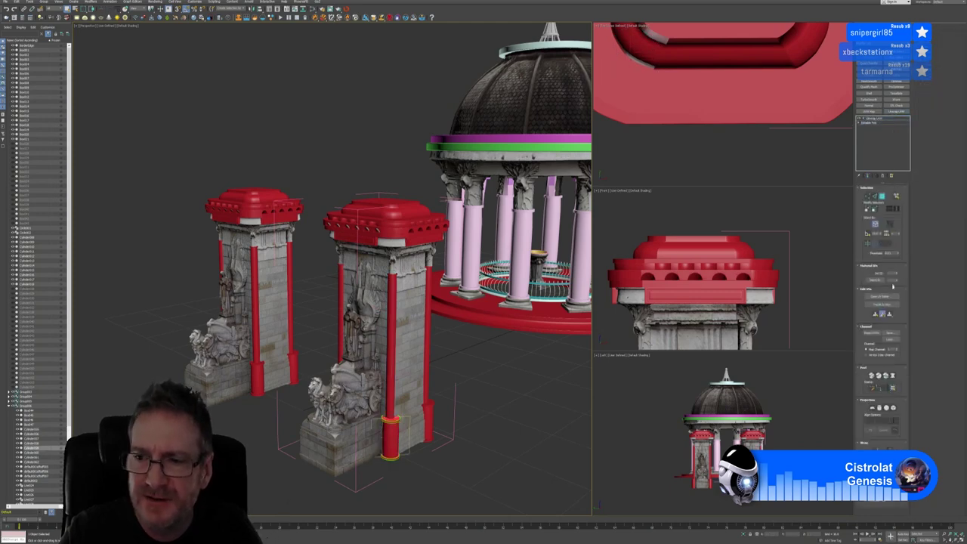
# Check the base cylinder's existing UV layout in Edit UVWs, then deselect it.
pyautogui.click(882, 296)
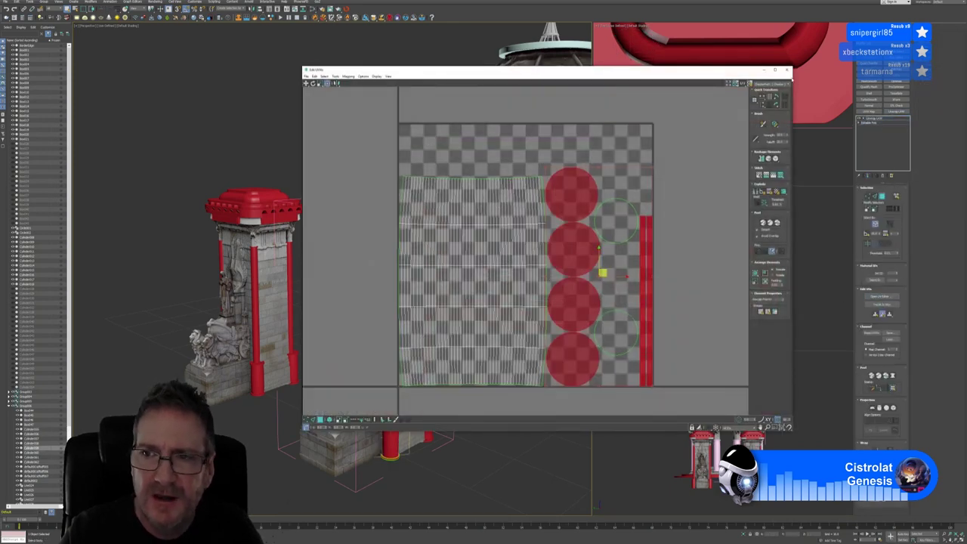
pyautogui.click(786, 70)
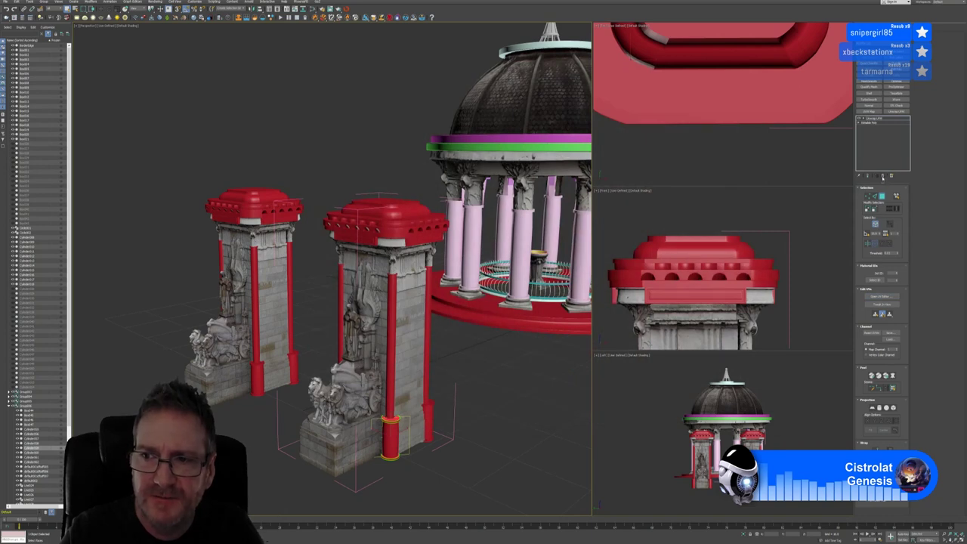
pyautogui.click(484, 384)
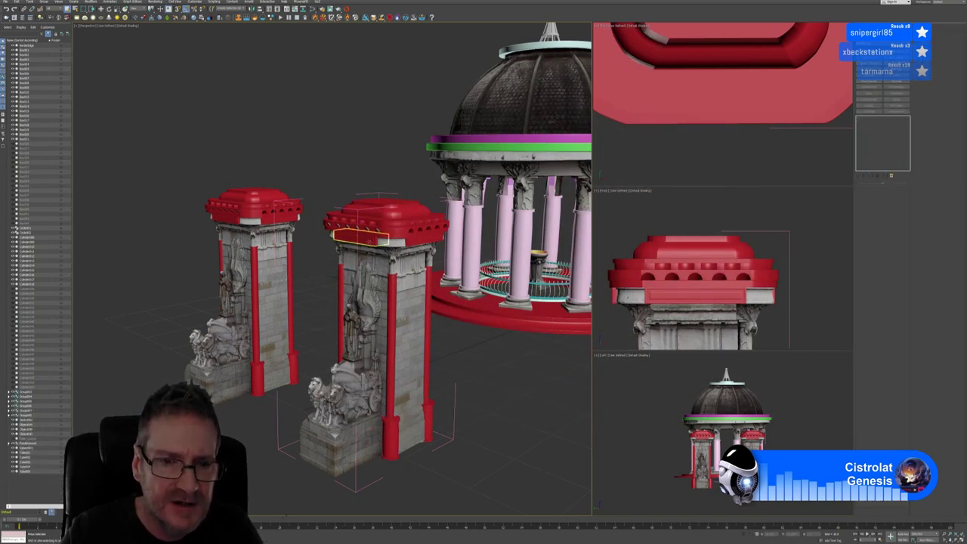
# Add Unwrap UVW to the slab under the front pillar's cap and preview its UVs.
pyautogui.click(361, 236)
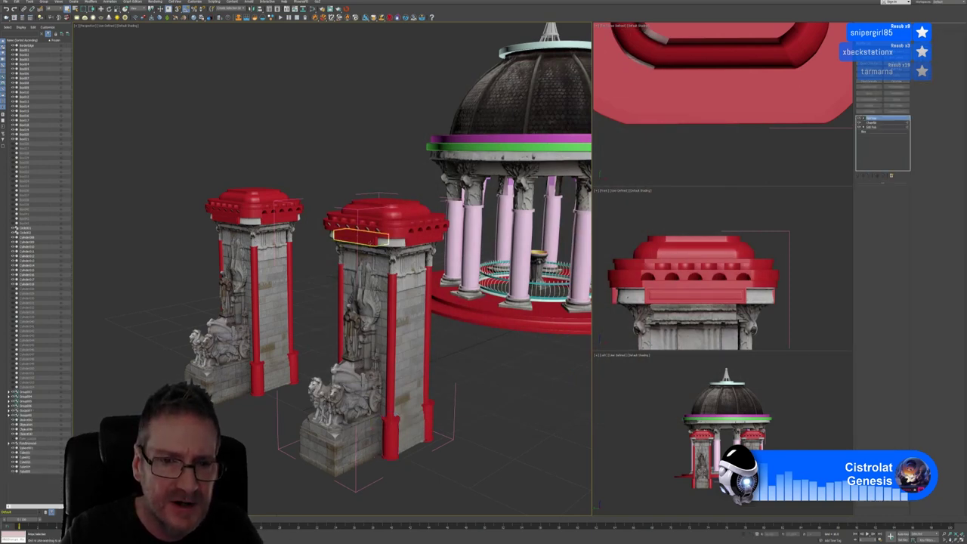
pyautogui.click(896, 112)
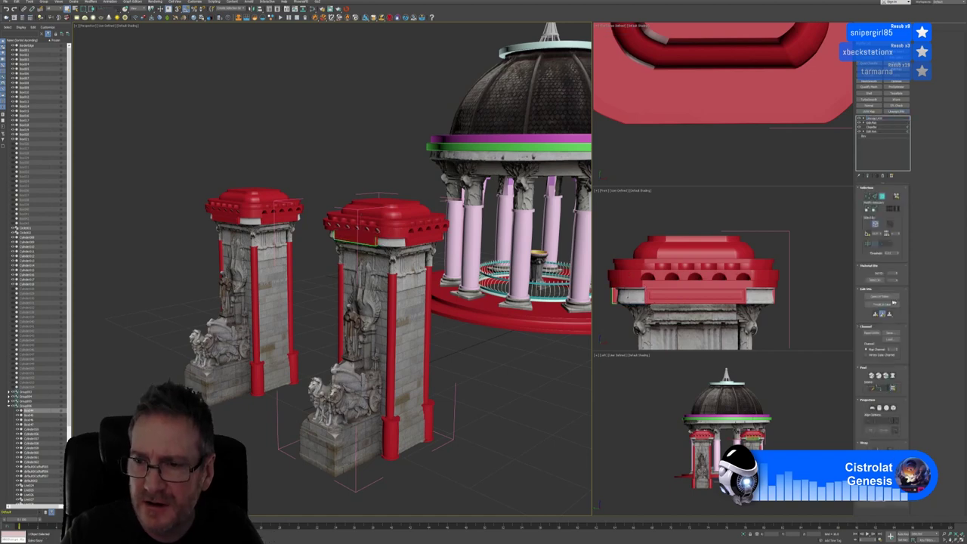
pyautogui.click(879, 297)
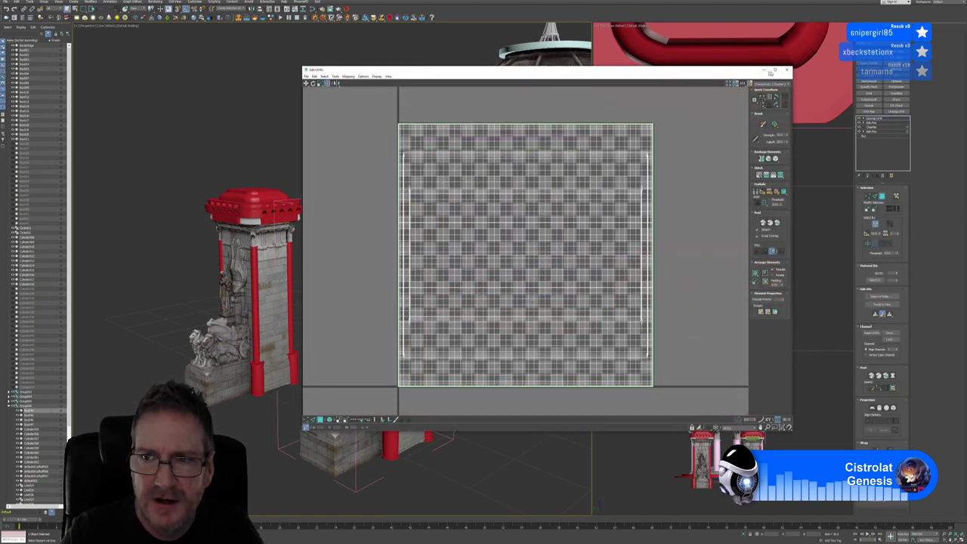
pyautogui.click(786, 71)
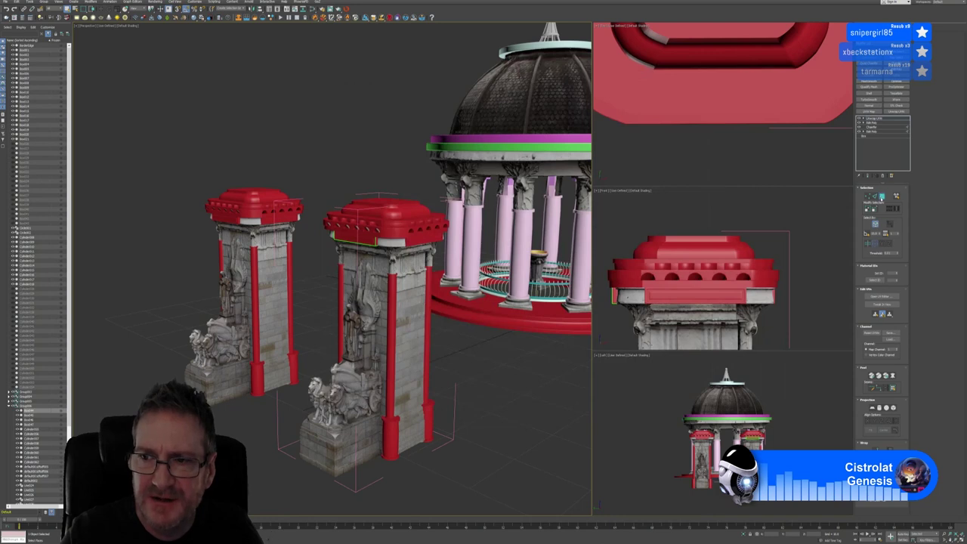
# Collapse the slab's modifiers into an editable poly, then inspect and deselect the cap rim.
pyautogui.rightClick(877, 118)
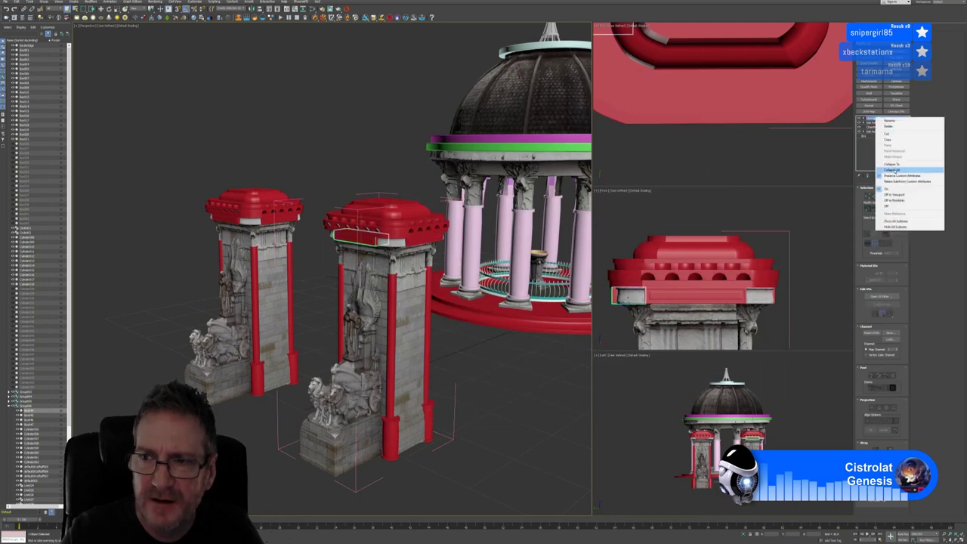
pyautogui.click(895, 170)
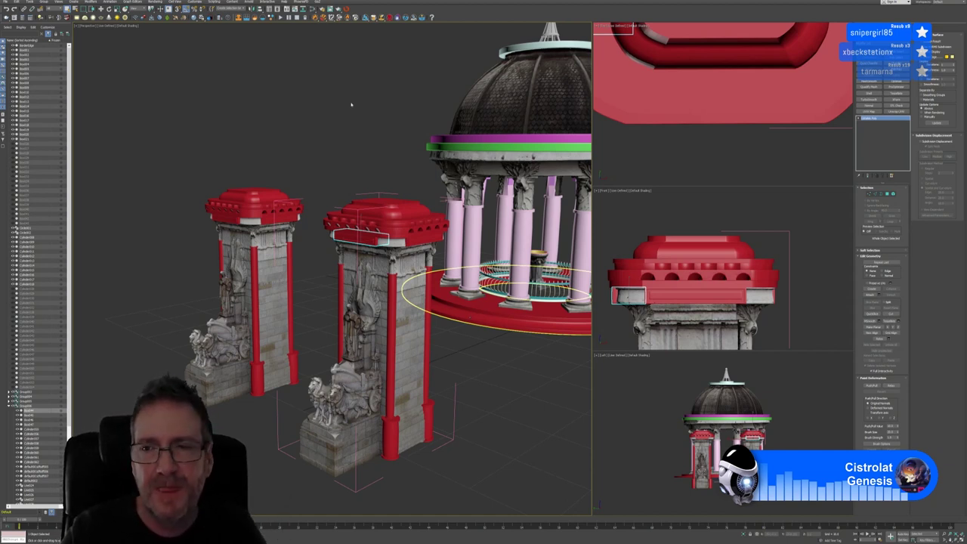
pyautogui.click(700, 85)
pyautogui.scroll(-2, 699, 85)
pyautogui.click(682, 225)
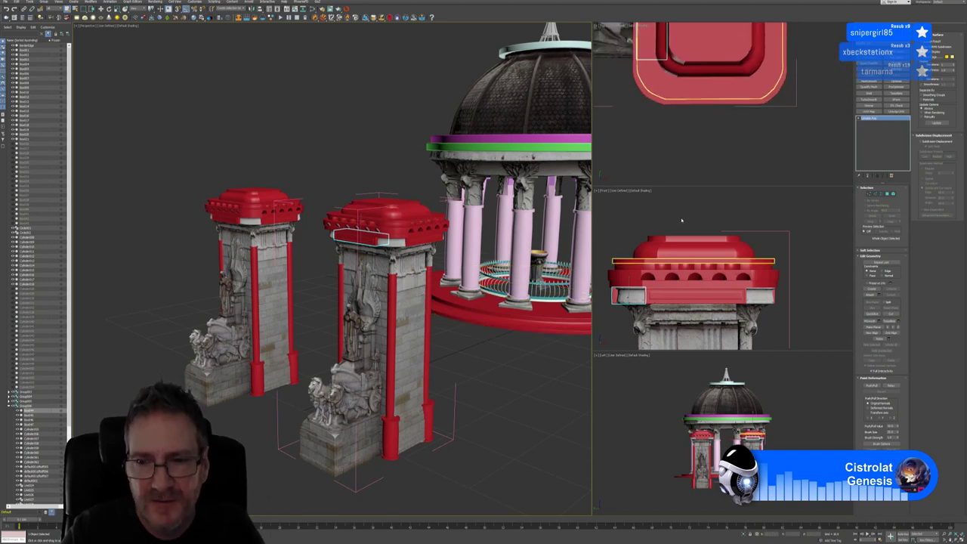
pyautogui.scroll(-2, 681, 221)
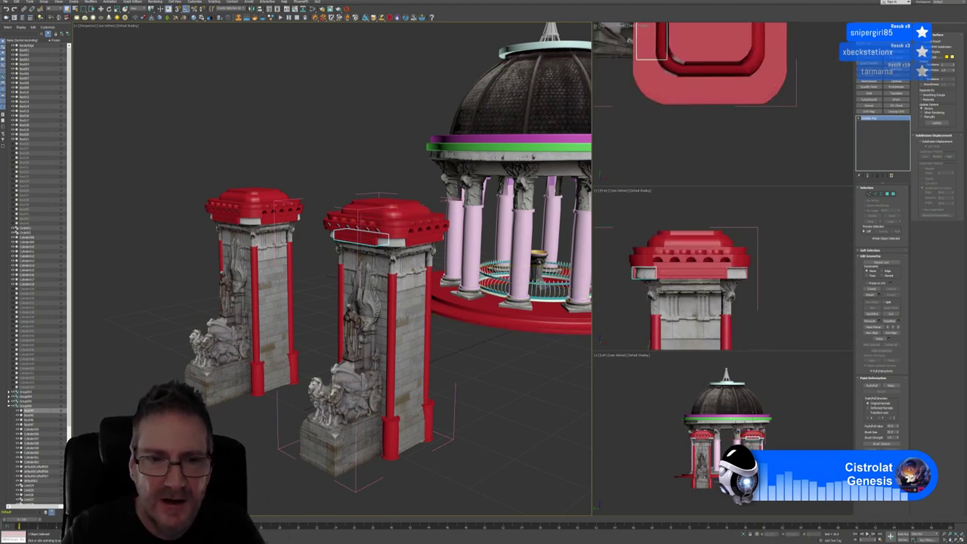
pyautogui.keyDown('alt'); pyautogui.moveTo(371, 147); pyautogui.dragTo(369, 153, button='middle'); pyautogui.keyUp('alt')
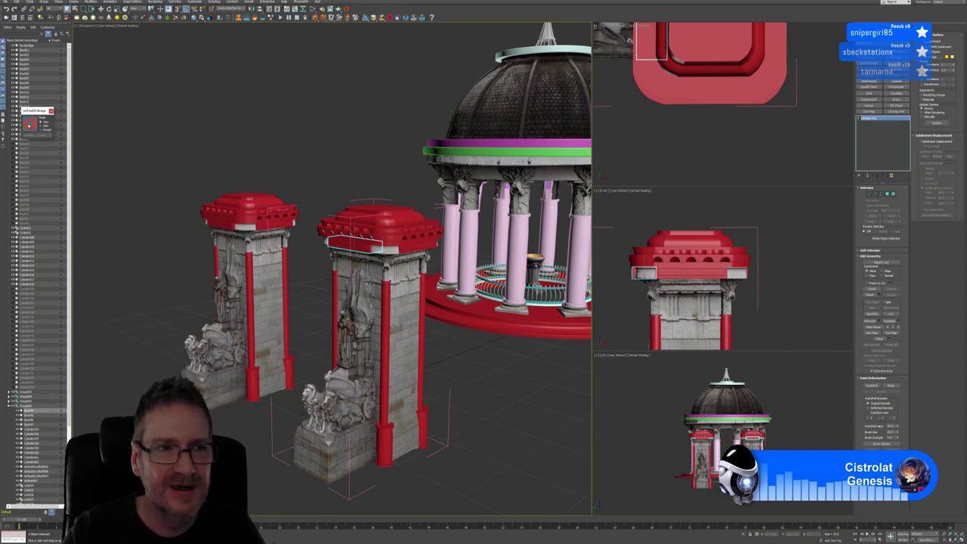
pyautogui.click(352, 114)
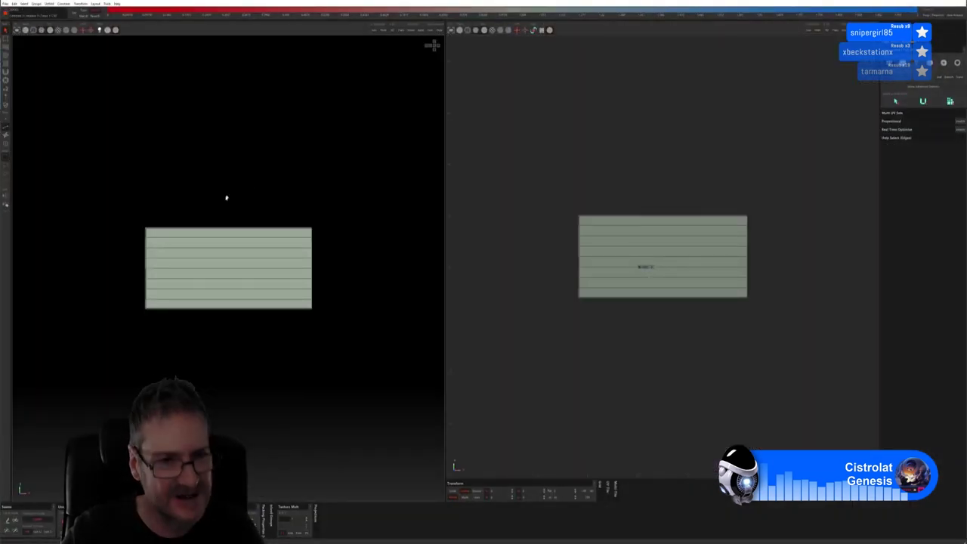
pyautogui.moveTo(227, 198)
pyautogui.mouseDown(button='middle')
pyautogui.moveTo(220, 203)
pyautogui.moveTo(232, 200)
pyautogui.mouseUp(button='middle')
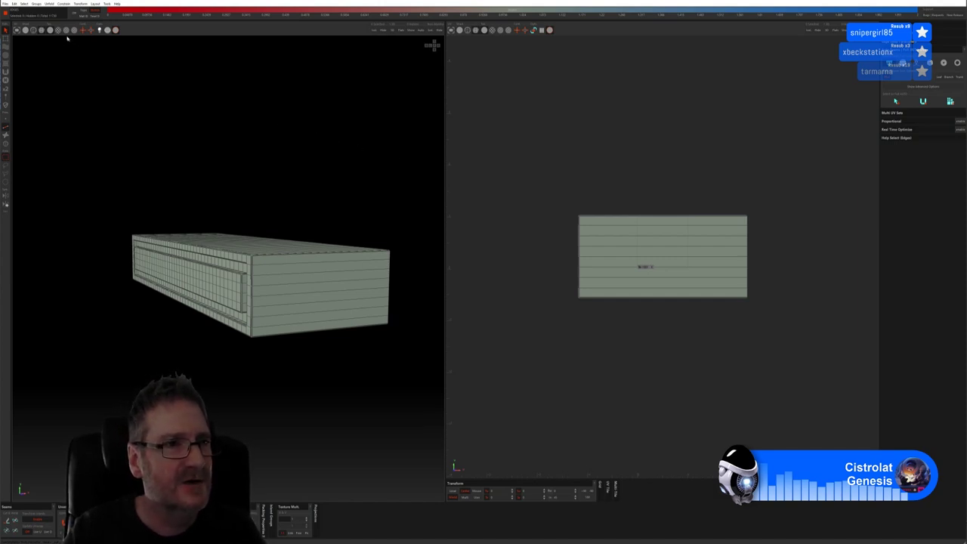
pyautogui.click(28, 31)
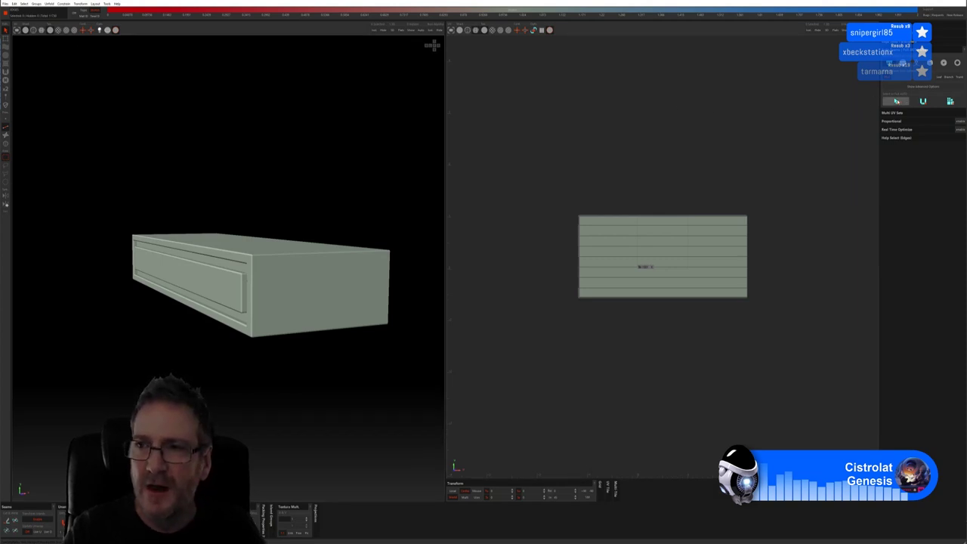
pyautogui.click(896, 101)
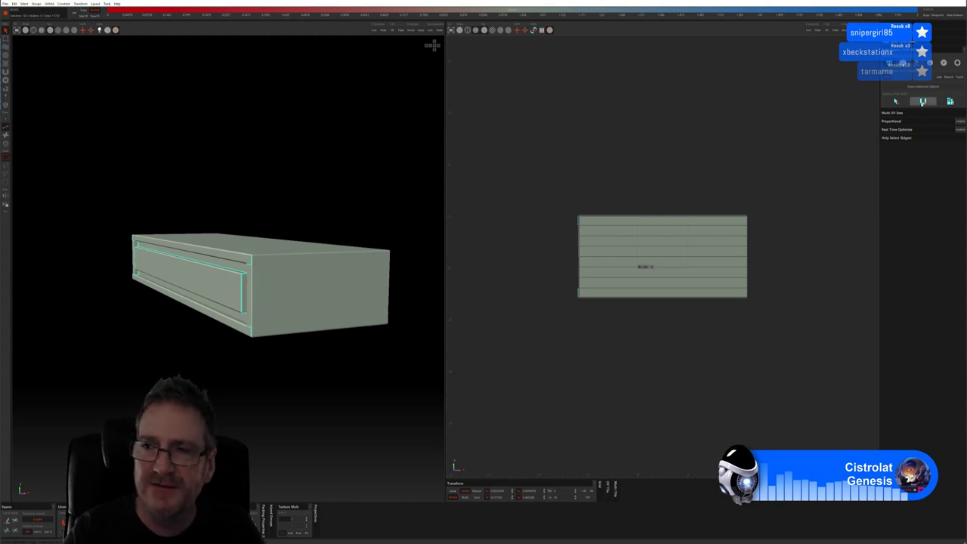
pyautogui.click(923, 100)
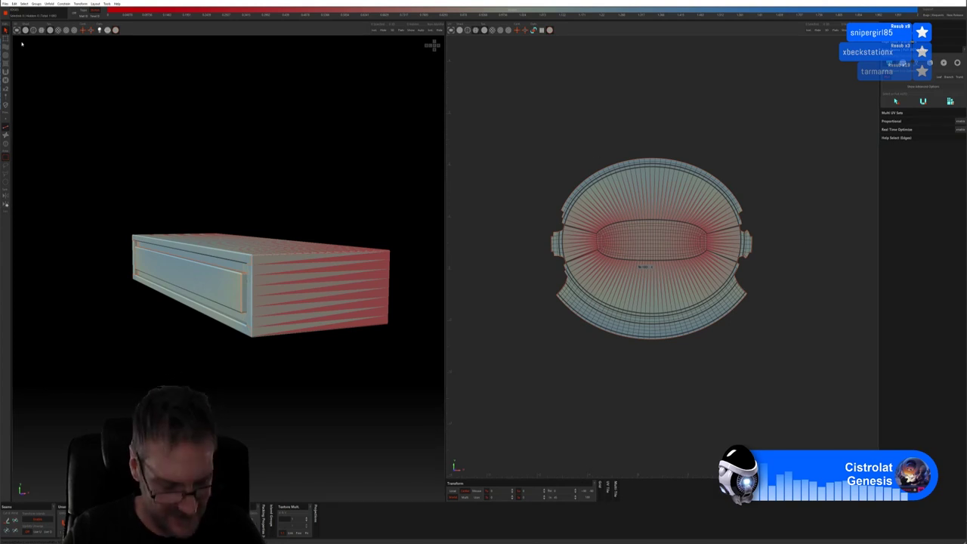
pyautogui.hotkey('ctrl', 'z')
pyautogui.click(622, 162)
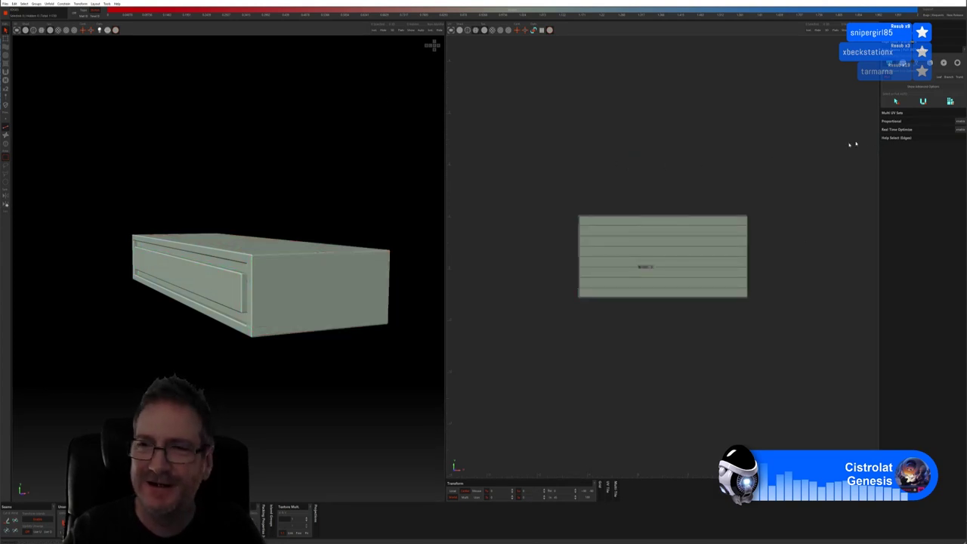
# Select the whole box, auto-seam and unfold its UVs, and pack the islands.
pyautogui.click(922, 86)
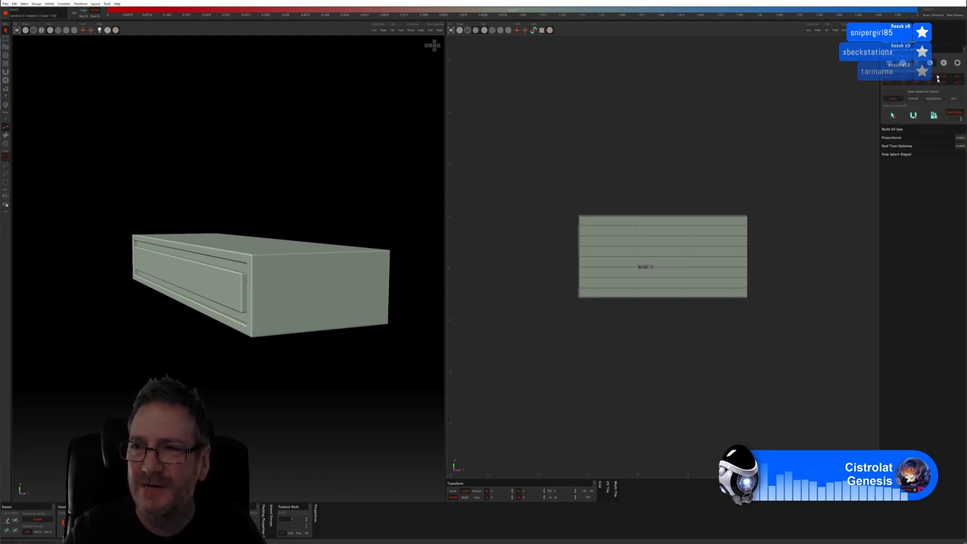
pyautogui.click(893, 115)
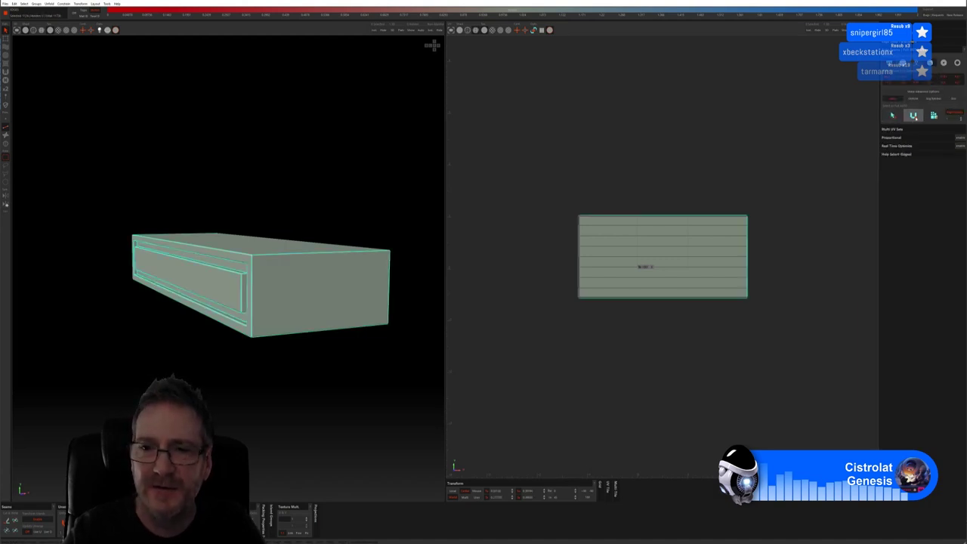
pyautogui.click(912, 114)
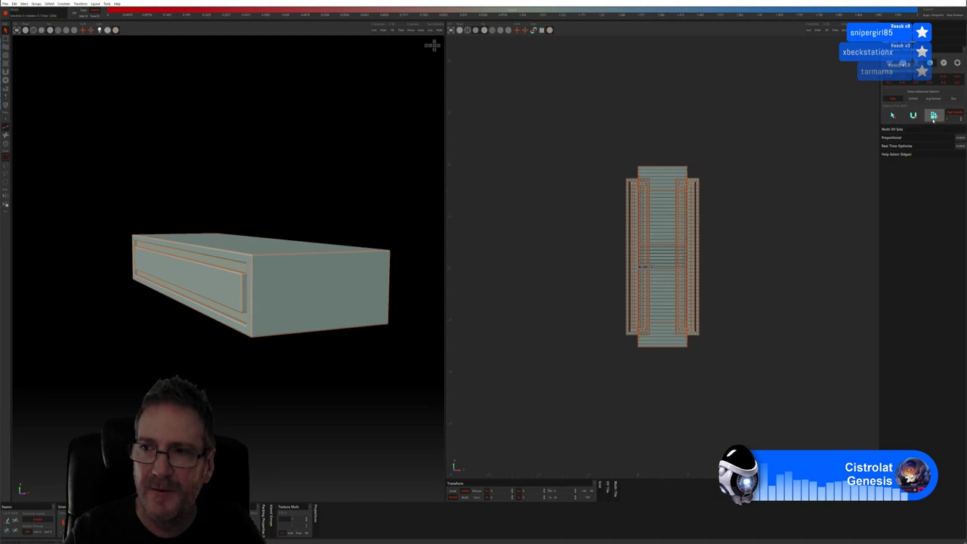
pyautogui.click(933, 115)
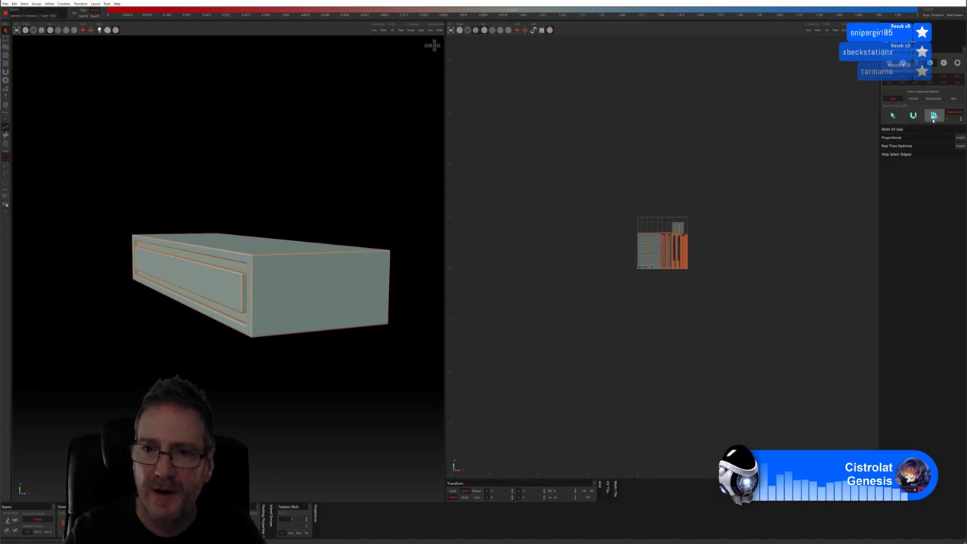
# Preview the checker texture, frame the UV islands, and send the box back to 3ds Max.
pyautogui.click(58, 29)
pyautogui.moveTo(216, 215)
pyautogui.mouseDown(button='middle')
pyautogui.moveTo(266, 207)
pyautogui.moveTo(324, 222)
pyautogui.moveTo(304, 231)
pyautogui.moveTo(221, 221)
pyautogui.mouseUp(button='middle')
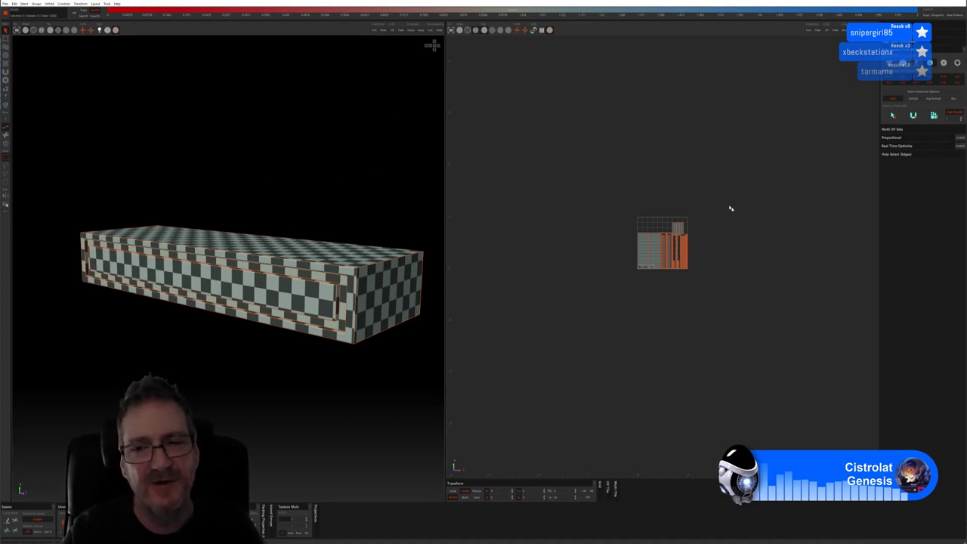
pyautogui.press('f')
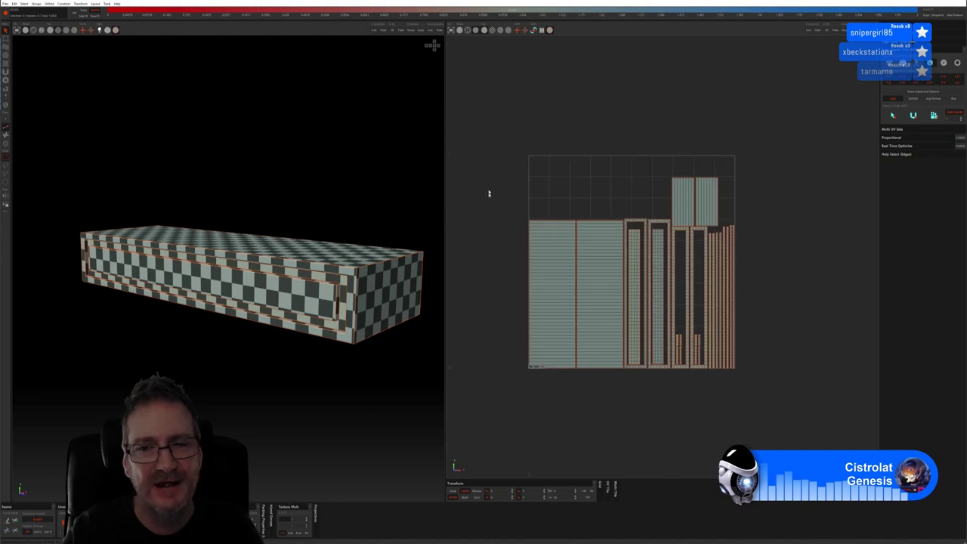
pyautogui.click(5, 3)
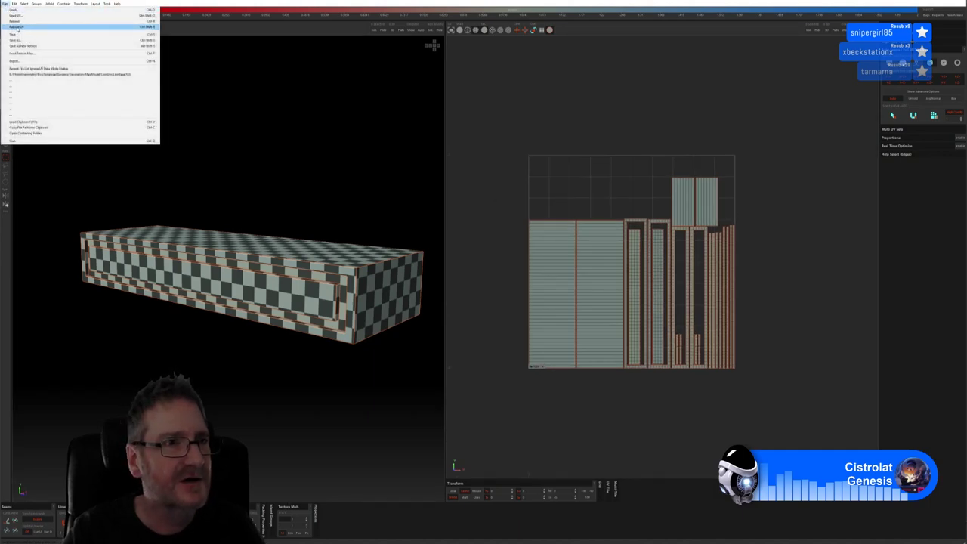
pyautogui.click(16, 27)
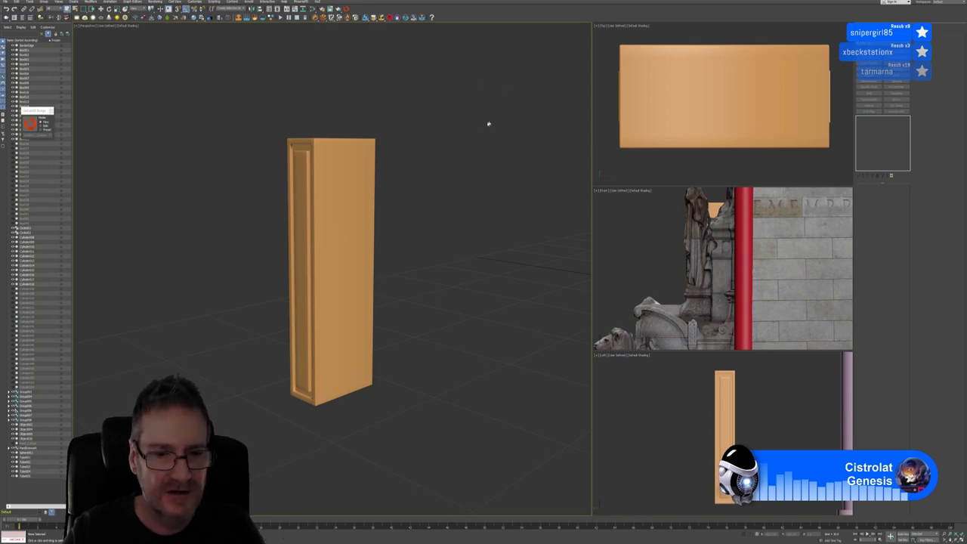
# Bring the red-capped pillars into view and select the small orange box beside them.
pyautogui.moveTo(488, 123)
pyautogui.mouseDown(button='middle')
pyautogui.moveTo(501, 123)
pyautogui.moveTo(481, 130)
pyautogui.mouseUp(button='middle')
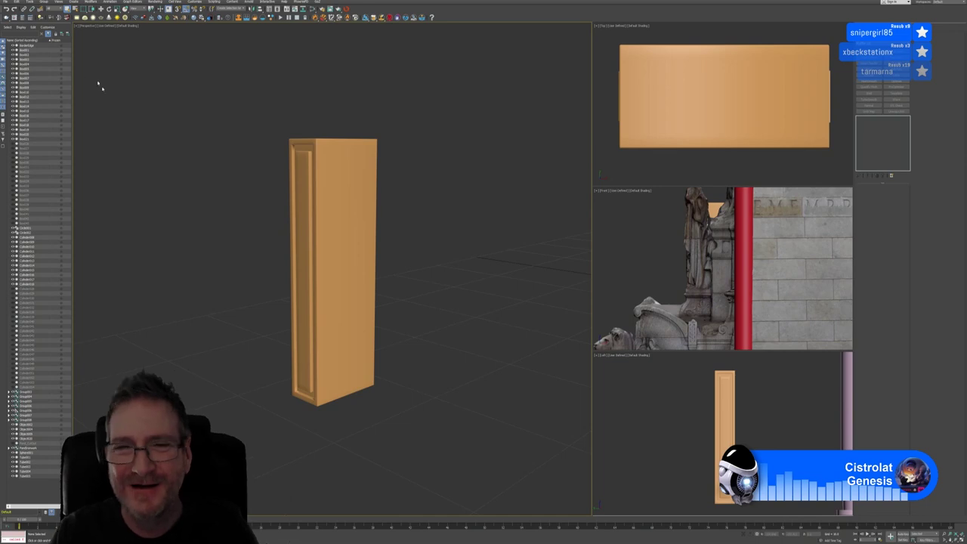
pyautogui.scroll(-10, 423, 252)
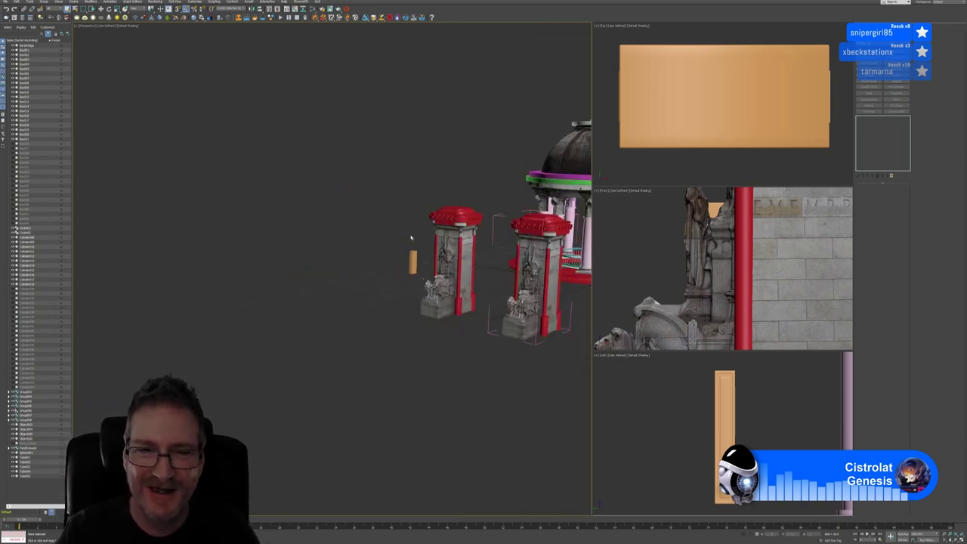
pyautogui.keyDown('alt'); pyautogui.moveTo(411, 238); pyautogui.dragTo(373, 234, button='middle'); pyautogui.keyUp('alt')
pyautogui.scroll(3, 493, 229)
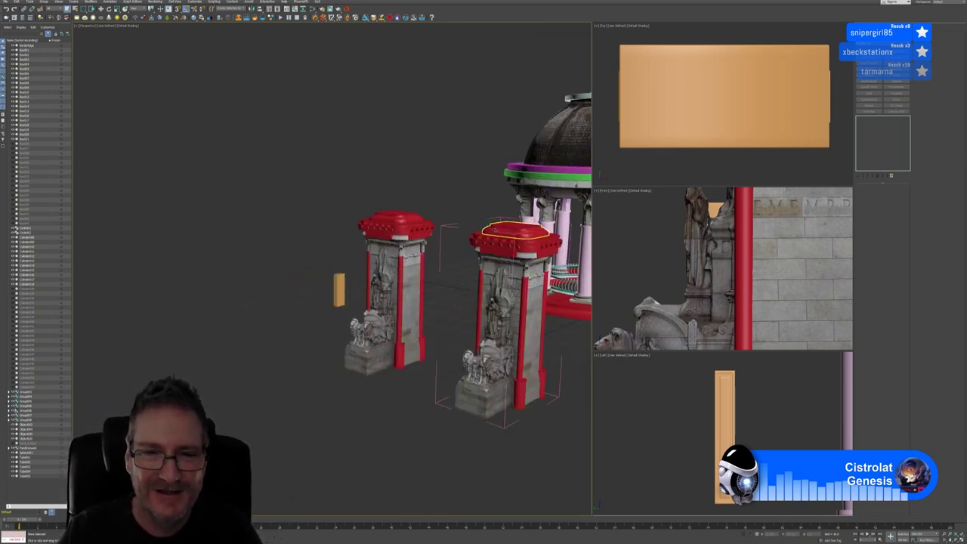
pyautogui.scroll(3, 495, 231)
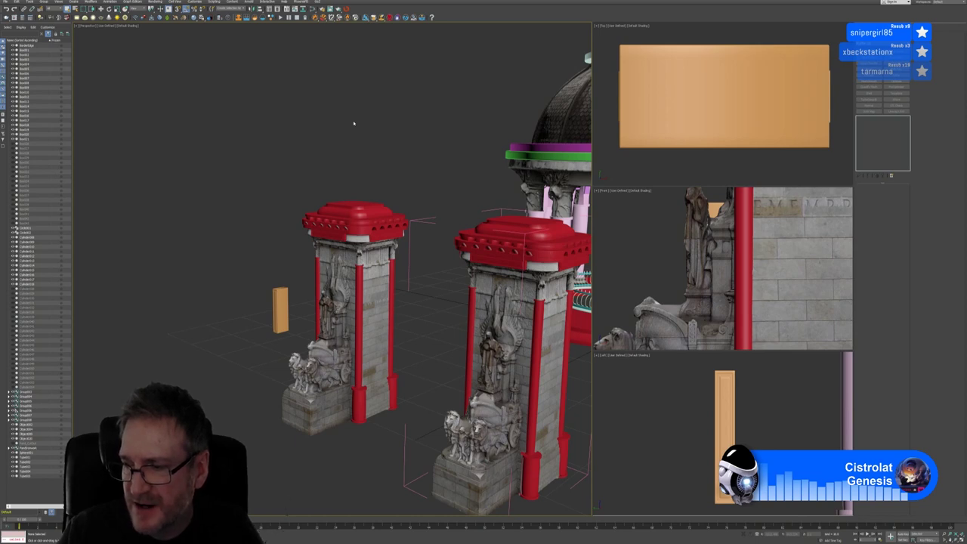
pyautogui.click(279, 302)
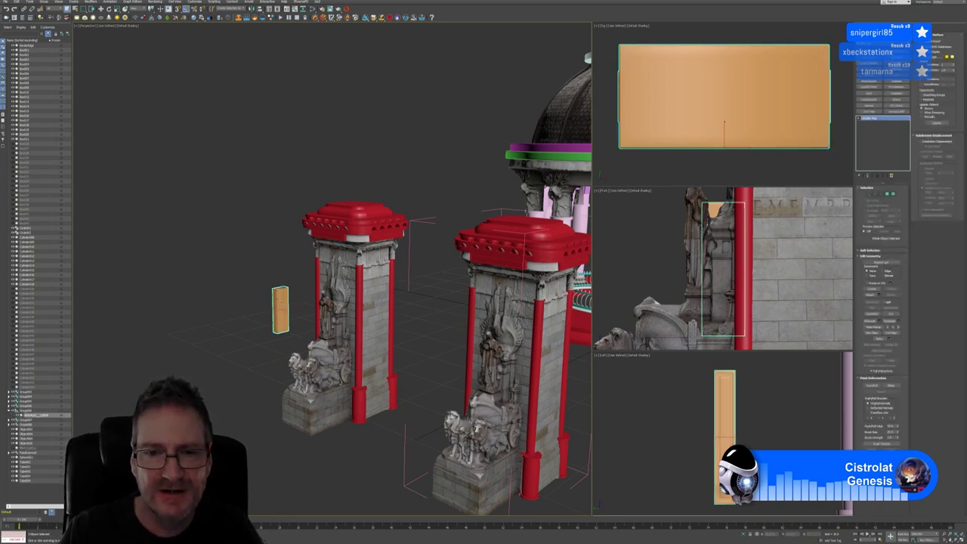
# Select the loose box and the right pillar's cap trim and delete them.
pyautogui.click(493, 260)
pyautogui.click(494, 260)
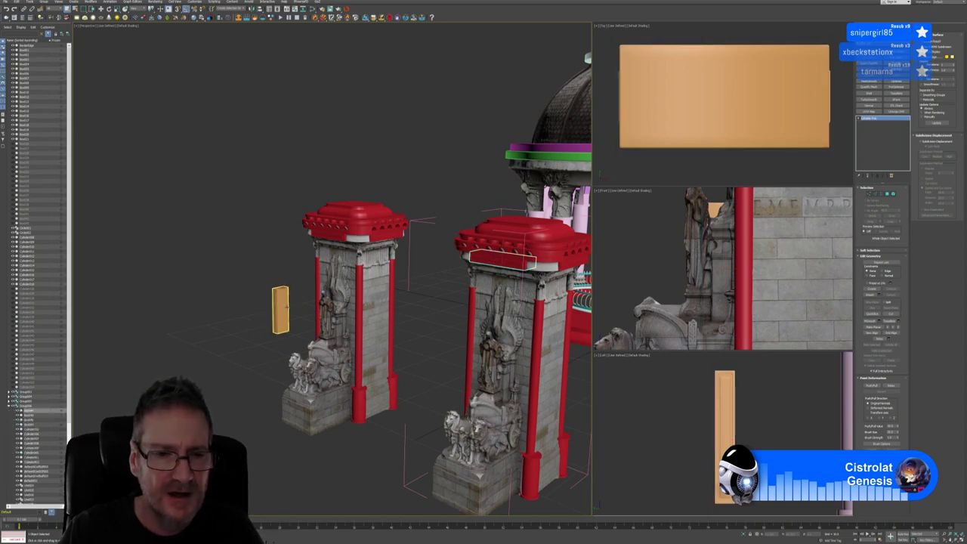
pyautogui.press('Delete')
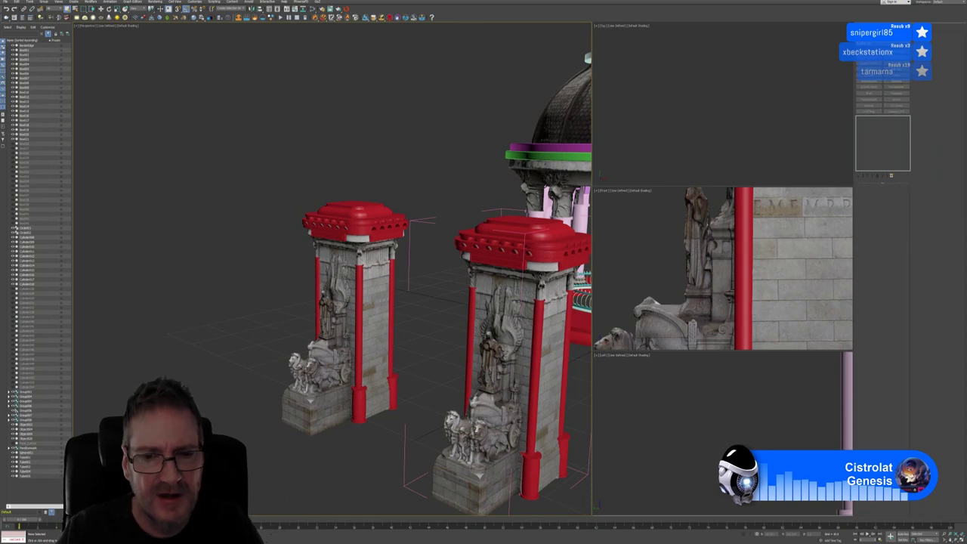
# Select the right pillar's cap slab and start a utility on it from the Utilities list.
pyautogui.moveTo(255, 279); pyautogui.dragTo(226, 189, button='middle')
pyautogui.click(456, 246)
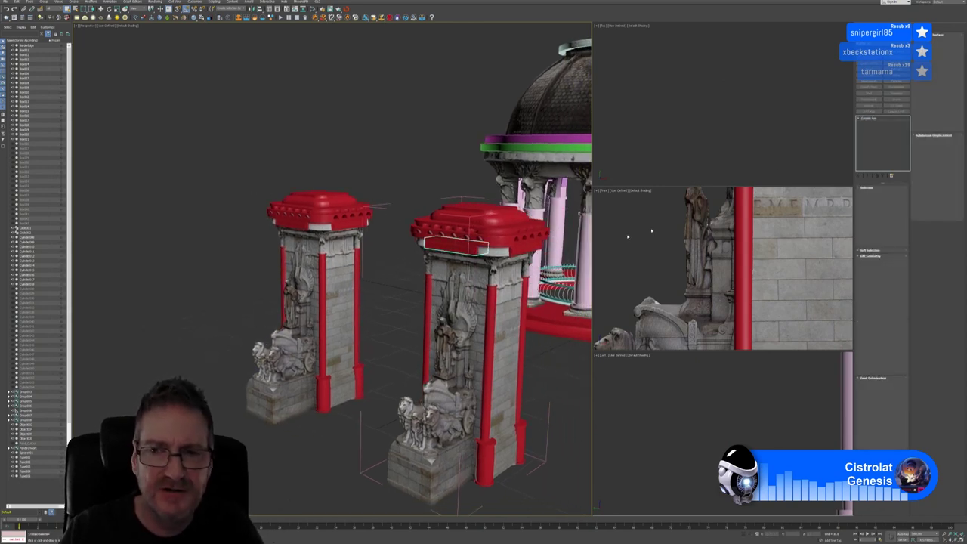
pyautogui.click(901, 35)
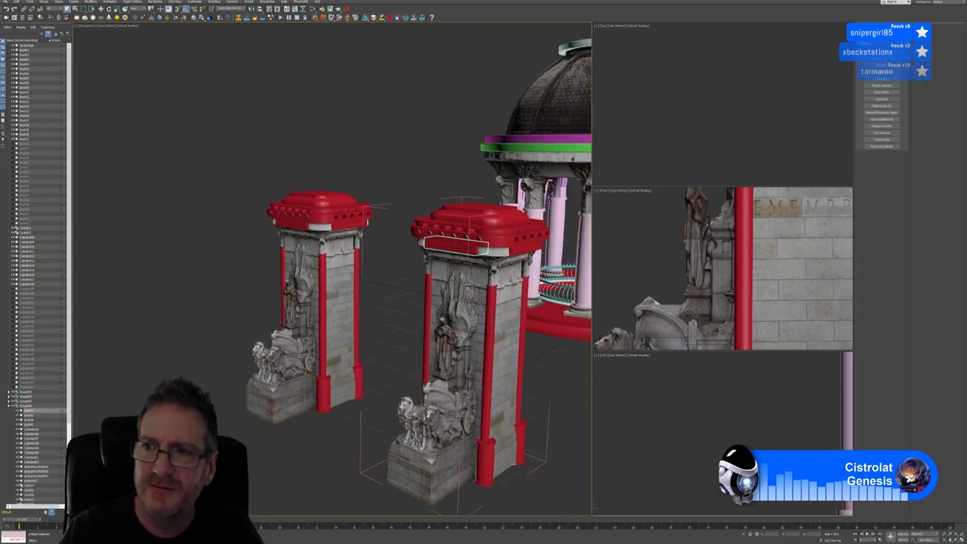
pyautogui.click(882, 91)
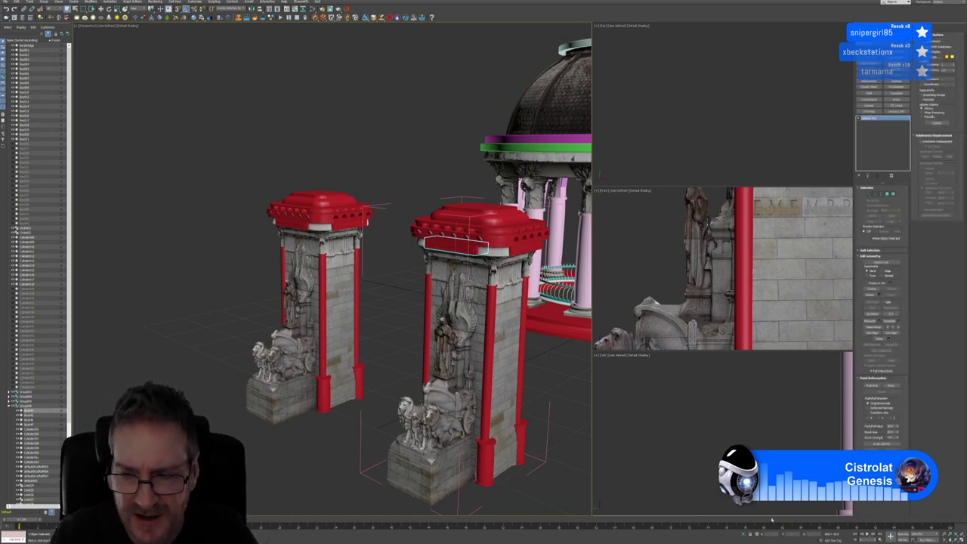
# Isolate the red cap slab in the viewports, briefly toggling Element sub-object mode on and off.
pyautogui.click(743, 534)
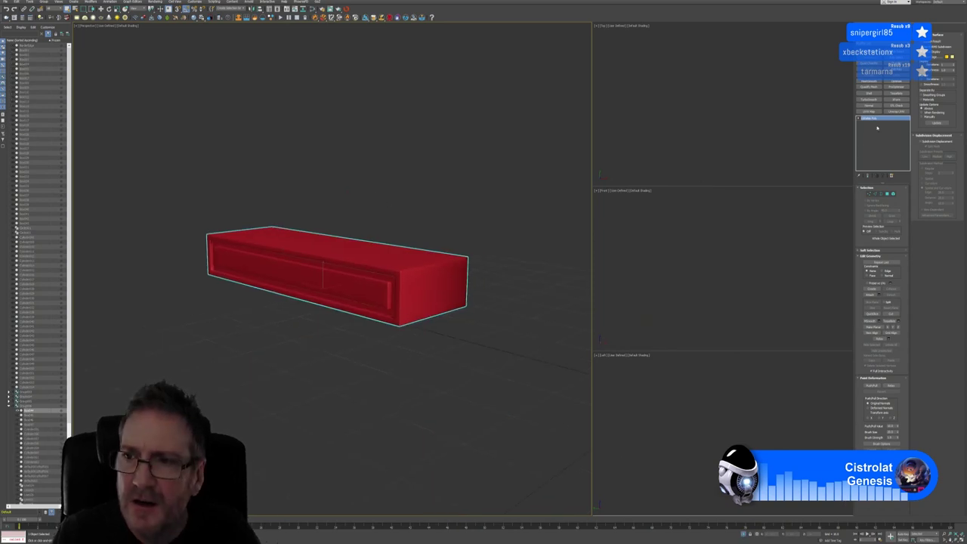
pyautogui.click(893, 194)
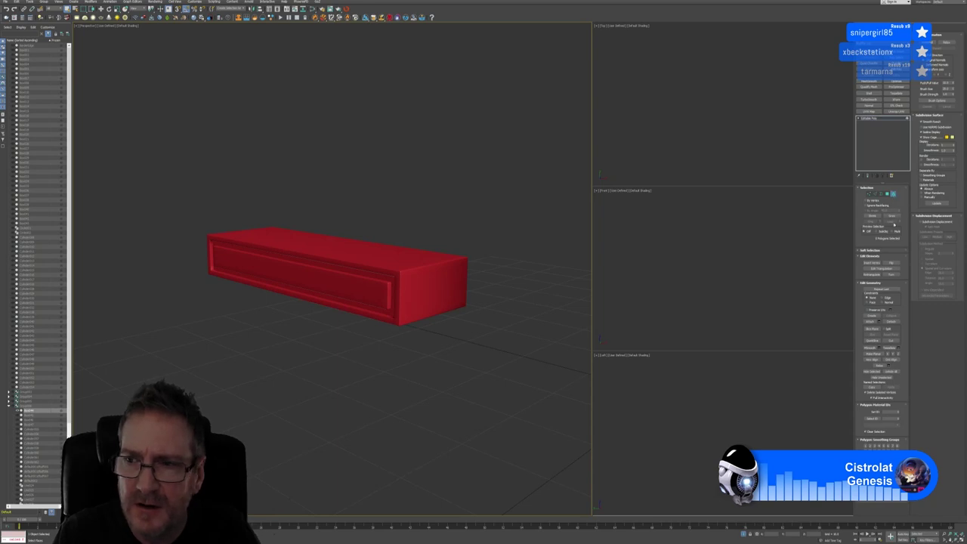
pyautogui.click(892, 194)
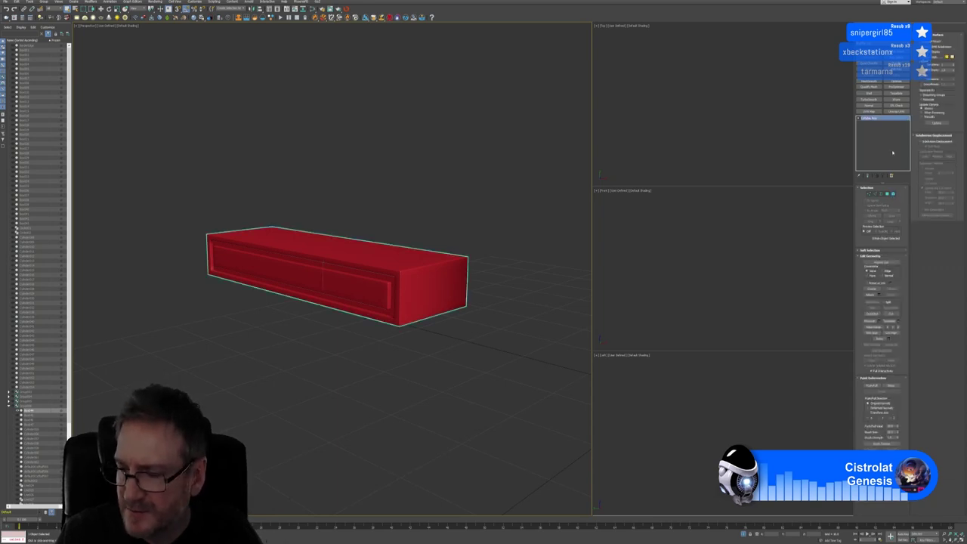
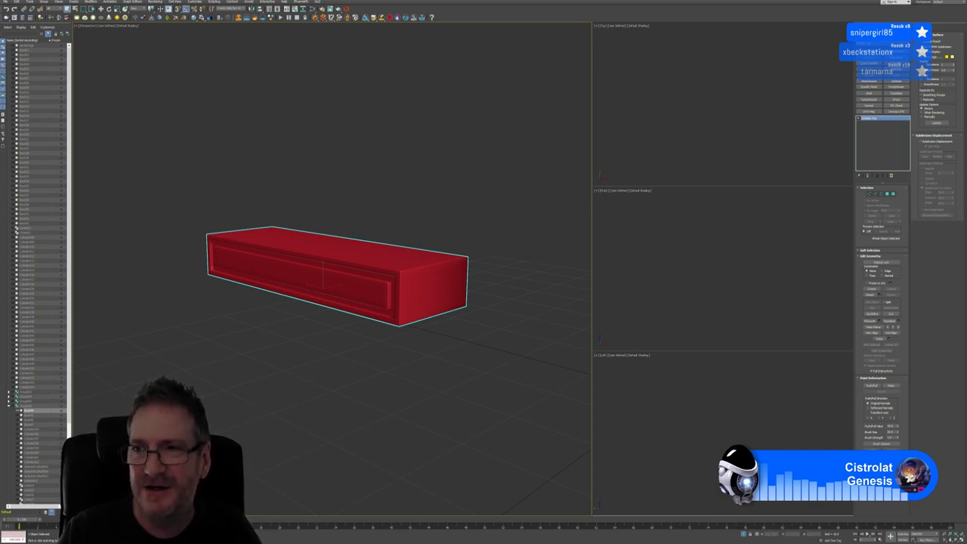
# Apply Reset XForm > Reset Selected to the isolated red box.
pyautogui.click(903, 38)
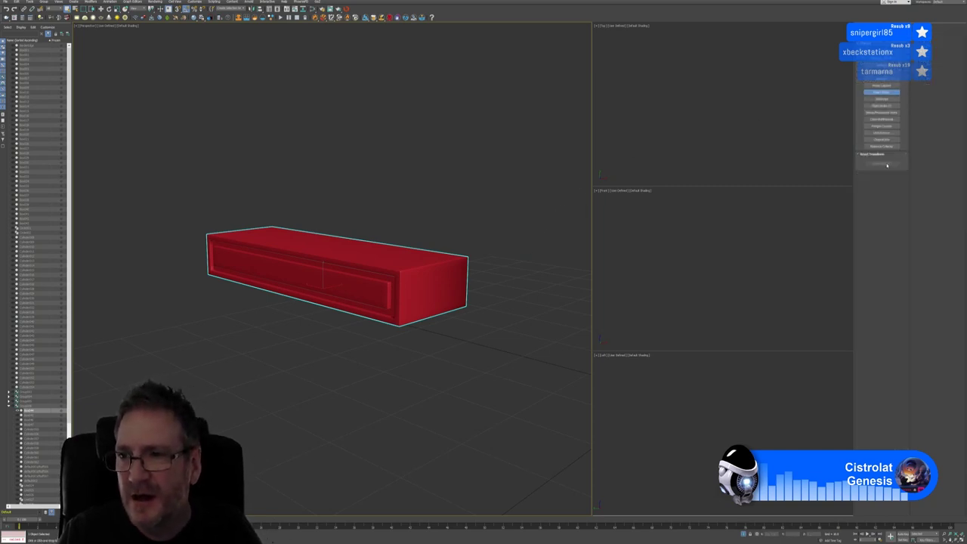
pyautogui.click(896, 98)
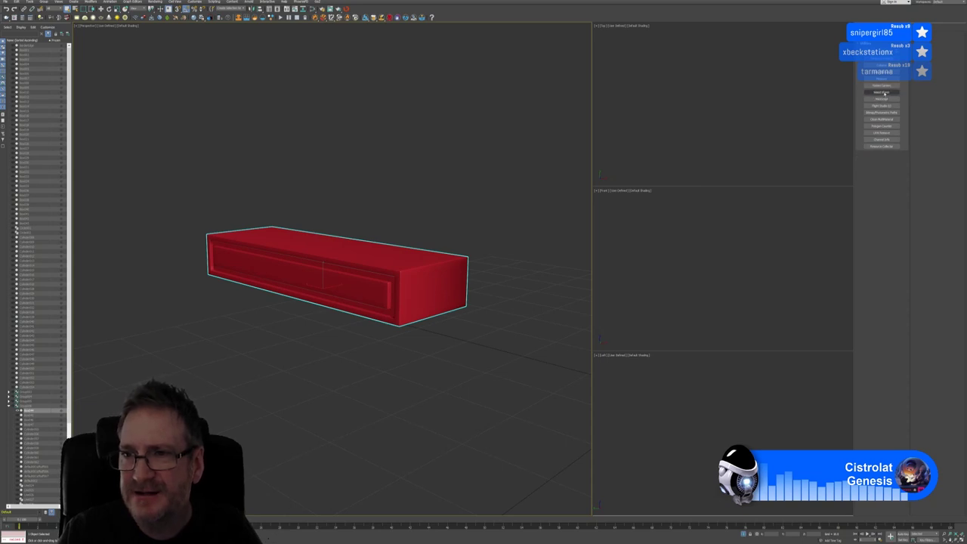
pyautogui.click(882, 91)
pyautogui.click(884, 162)
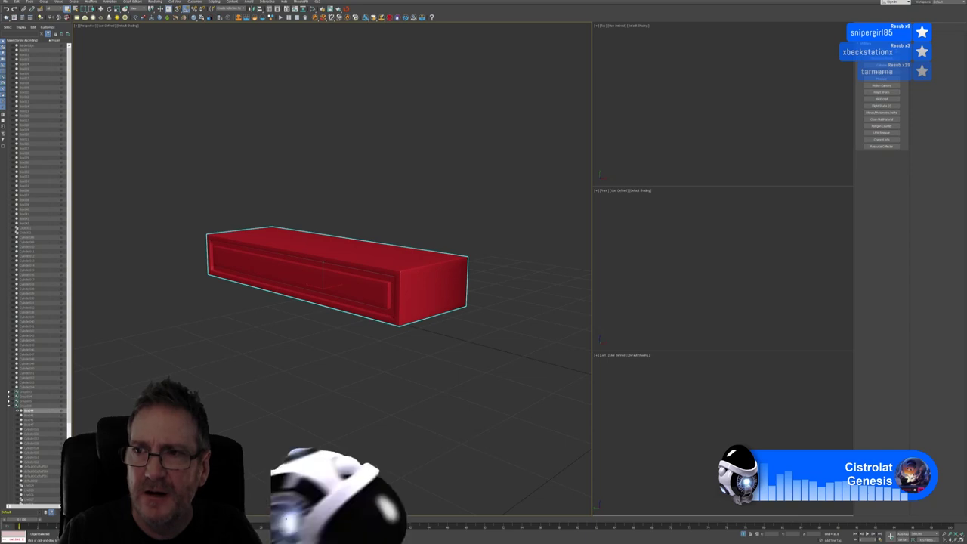
# Return to the Modify panel, exit isolation and orbit out to see the pillars and dome.
pyautogui.click(869, 36)
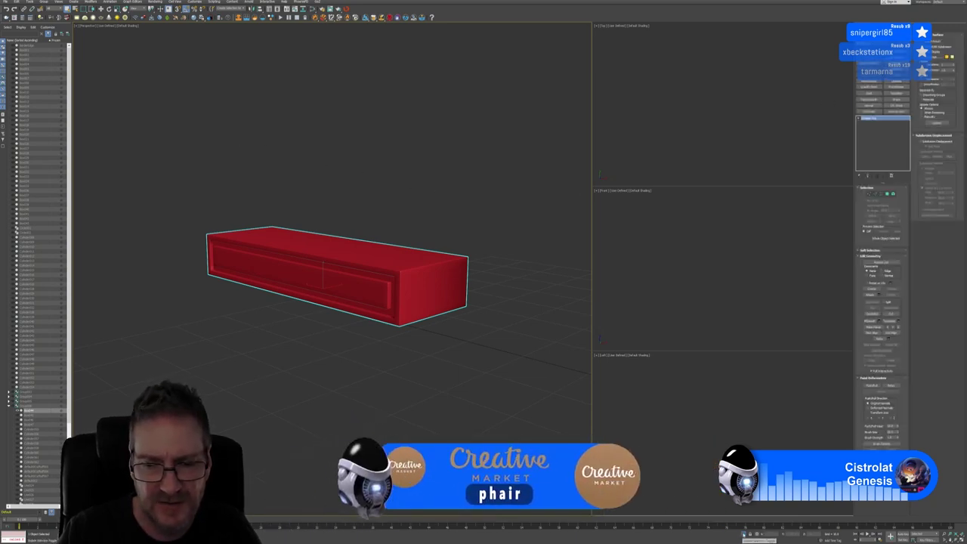
pyautogui.click(746, 533)
pyautogui.keyDown('alt'); pyautogui.moveTo(355, 461); pyautogui.dragTo(332, 191, button='middle'); pyautogui.keyUp('alt')
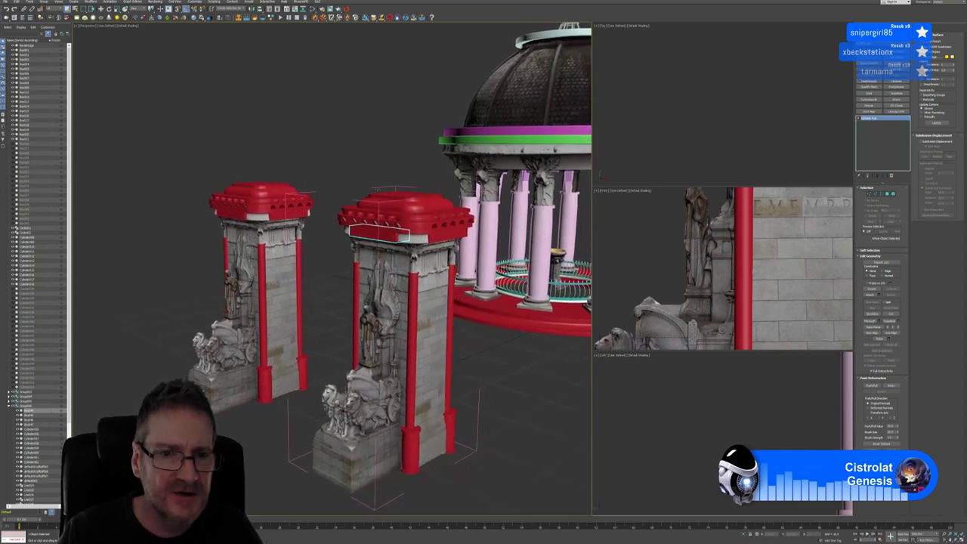
# Ungroup the pillar twice so its nested parts are separate, then clear the selection.
pyautogui.click(201, 101)
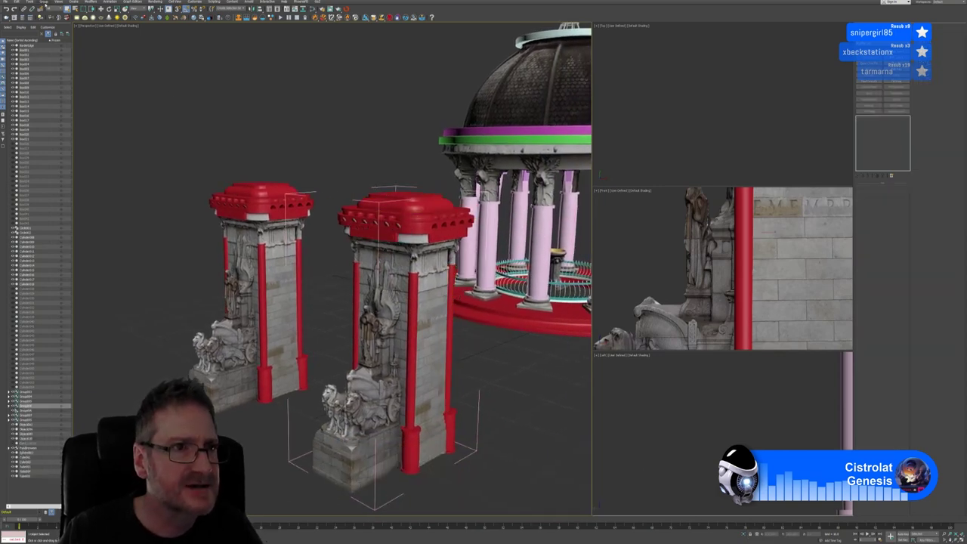
pyautogui.click(44, 3)
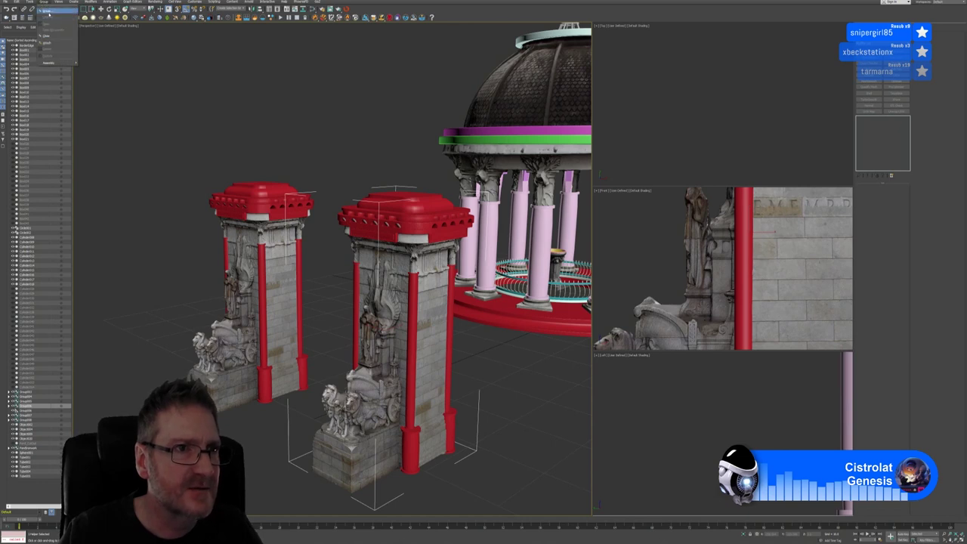
pyautogui.click(50, 19)
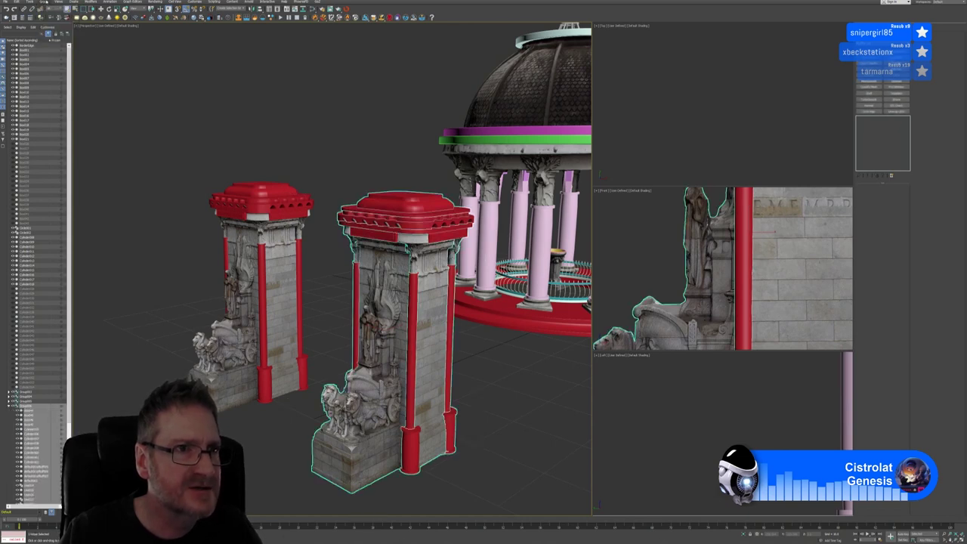
pyautogui.click(44, 2)
pyautogui.click(50, 19)
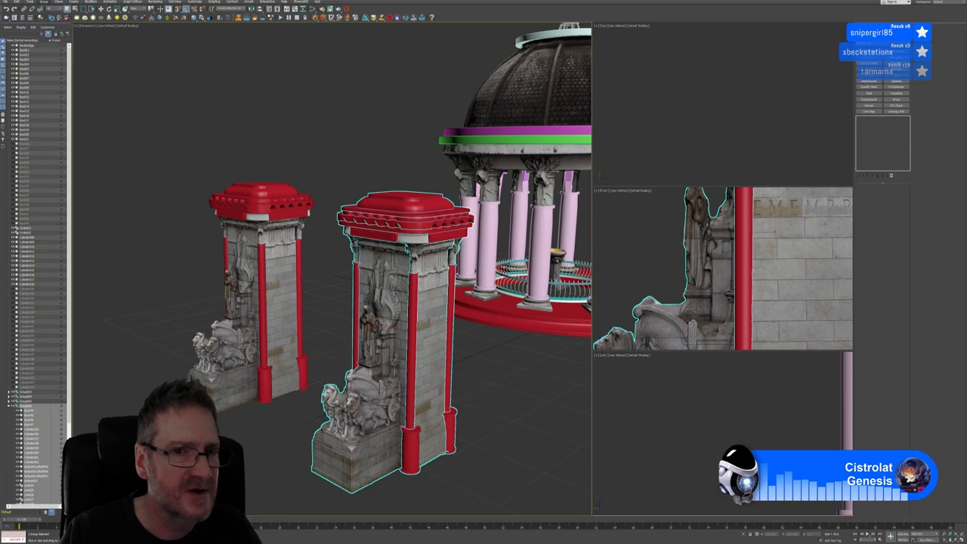
pyautogui.click(334, 152)
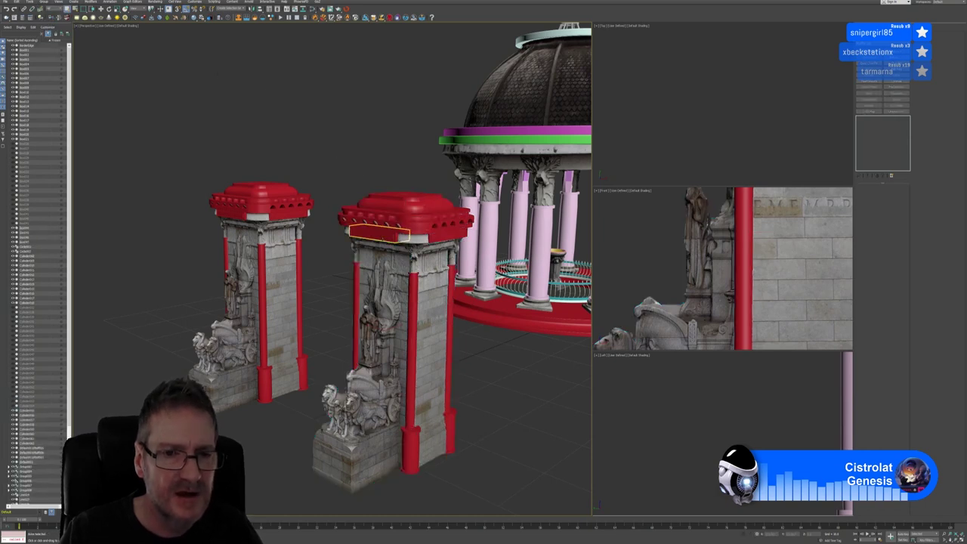
# Reset XForm on the selected red cap piece and isolate it.
pyautogui.click(896, 35)
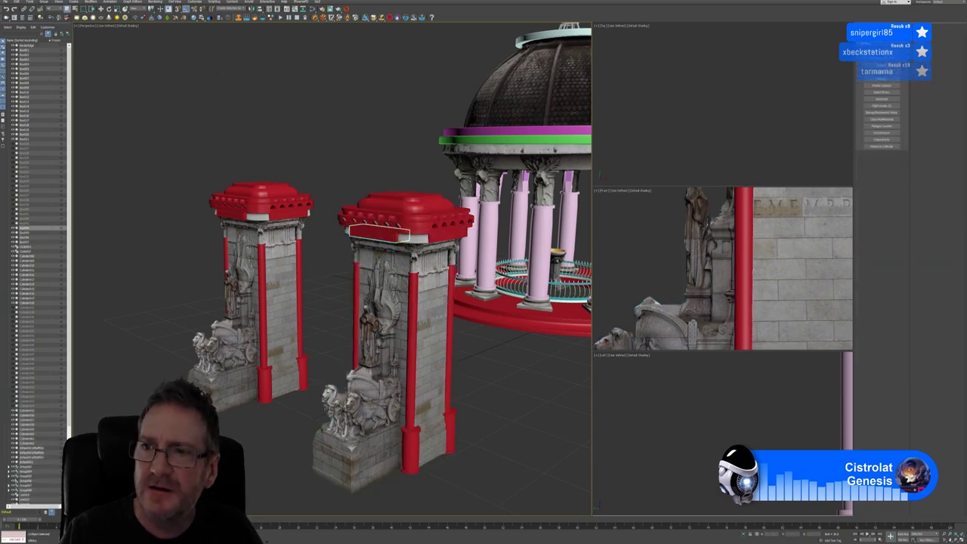
pyautogui.click(905, 36)
pyautogui.click(882, 91)
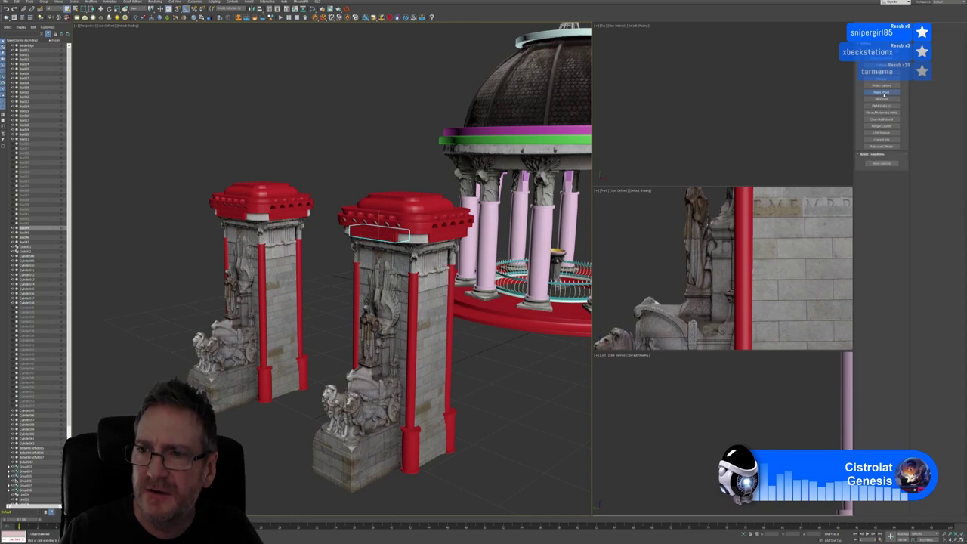
pyautogui.click(883, 164)
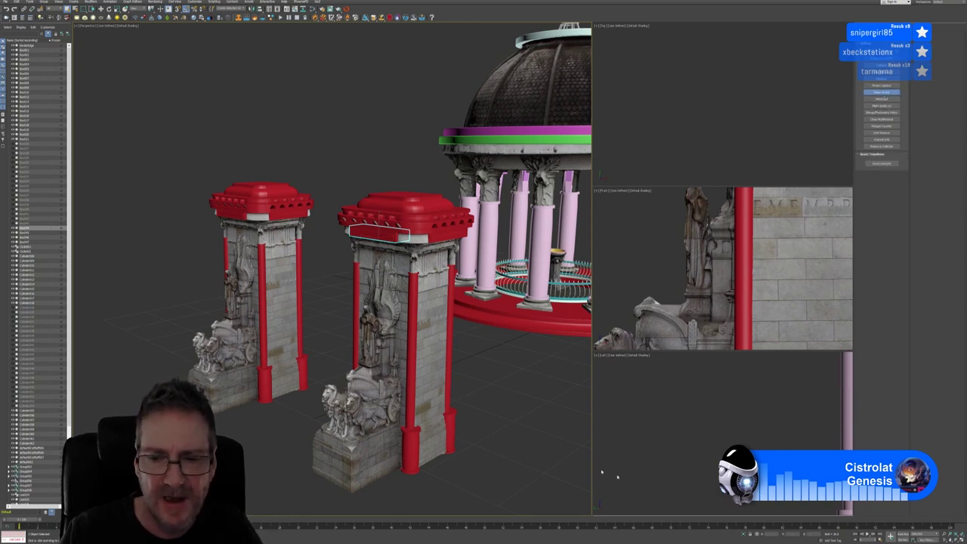
pyautogui.click(744, 533)
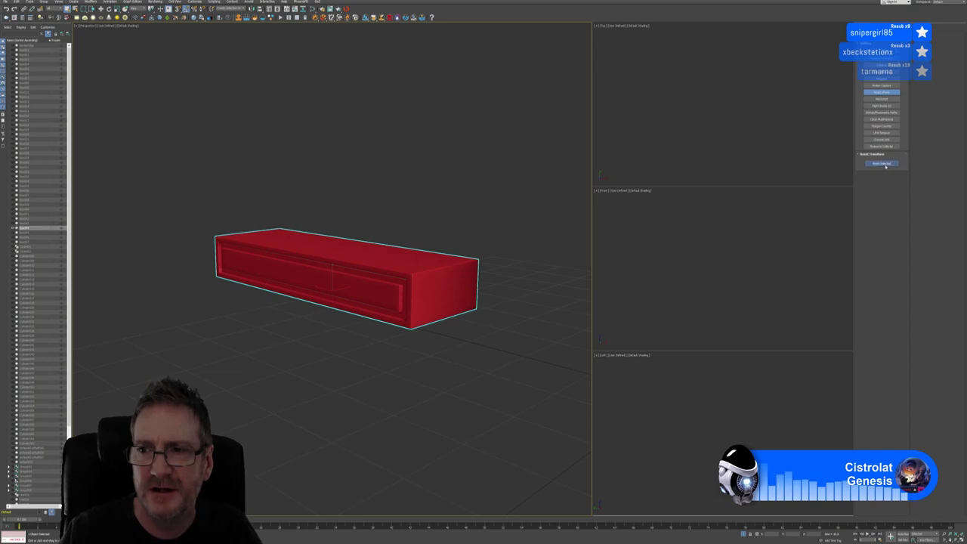
# Collapse the cap piece's whole modifier stack to an editable poly, then deselect it.
pyautogui.click(879, 44)
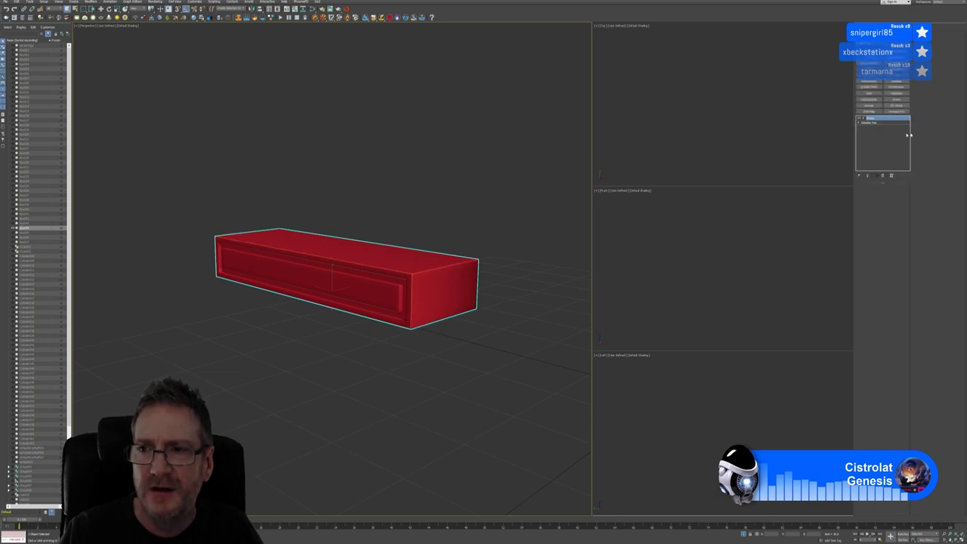
pyautogui.rightClick(877, 121)
pyautogui.click(892, 173)
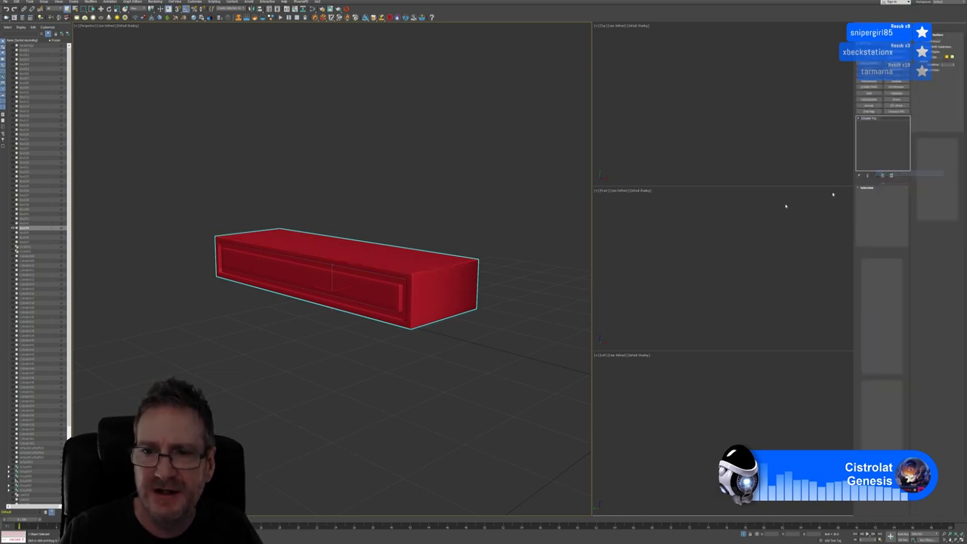
pyautogui.click(363, 165)
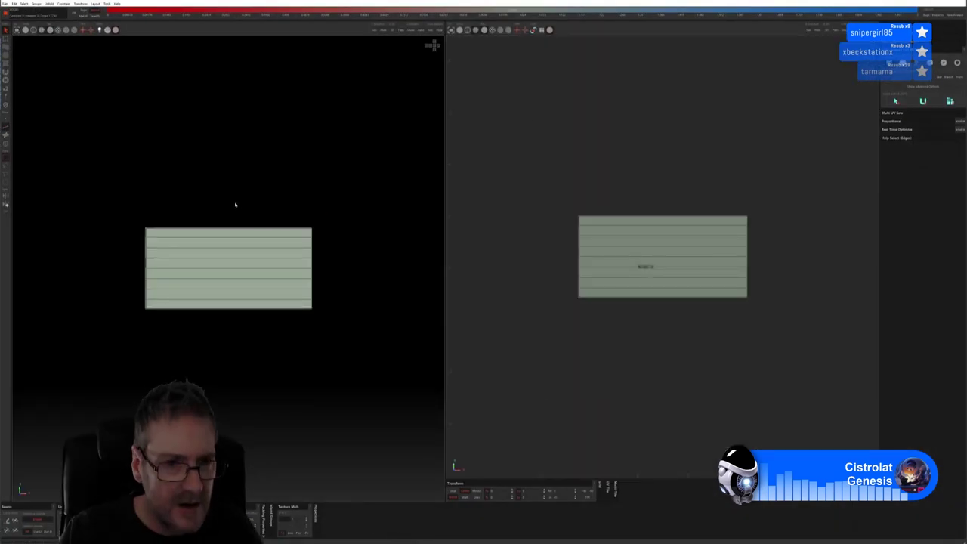
# In RizomUV, hide the wireframe and auto-seam and unwrap the box in edge mode.
pyautogui.moveTo(235, 204); pyautogui.dragTo(222, 175, button='middle')
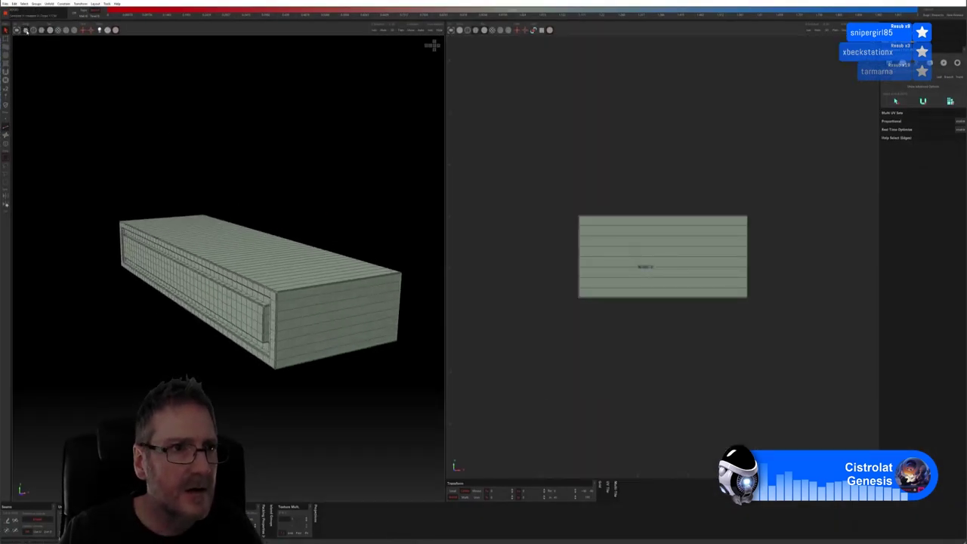
pyautogui.click(33, 30)
pyautogui.click(924, 87)
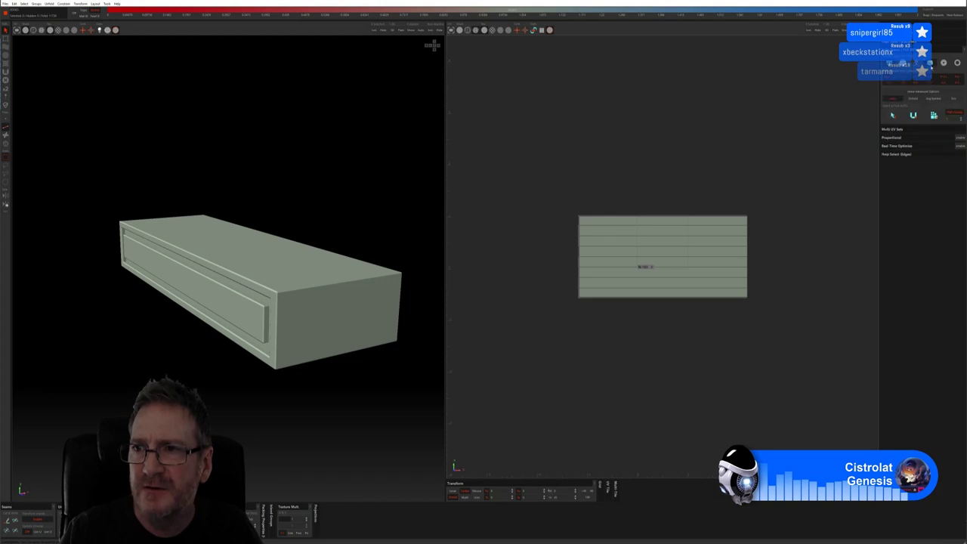
pyautogui.click(913, 115)
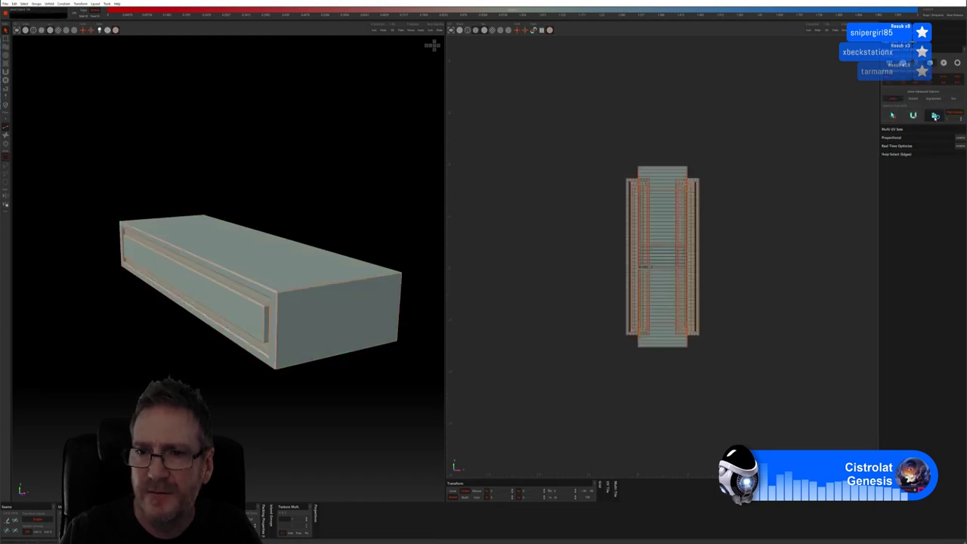
# Preview the unwrap with the checker texture, then send the box back to 3ds Max.
pyautogui.click(66, 30)
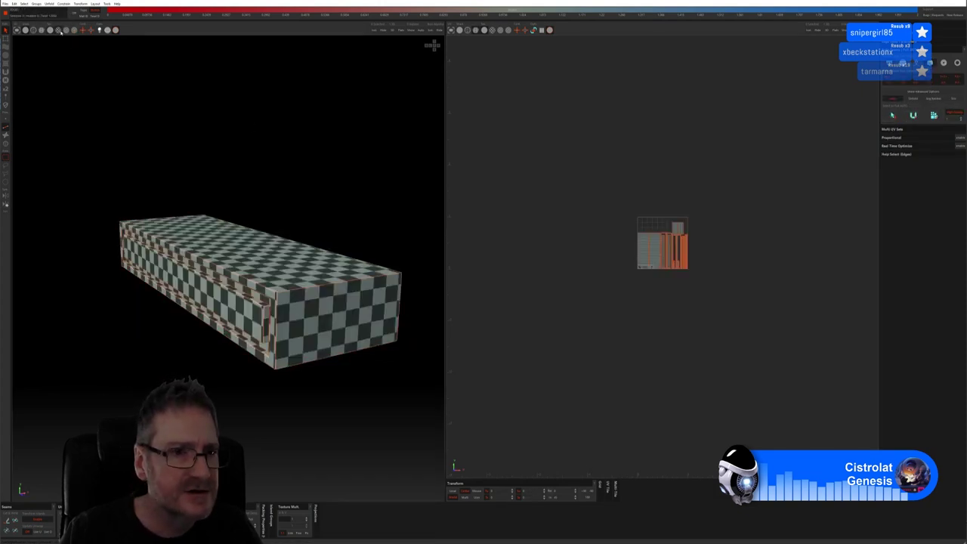
pyautogui.moveTo(151, 163); pyautogui.dragTo(143, 132, button='middle')
pyautogui.click(5, 3)
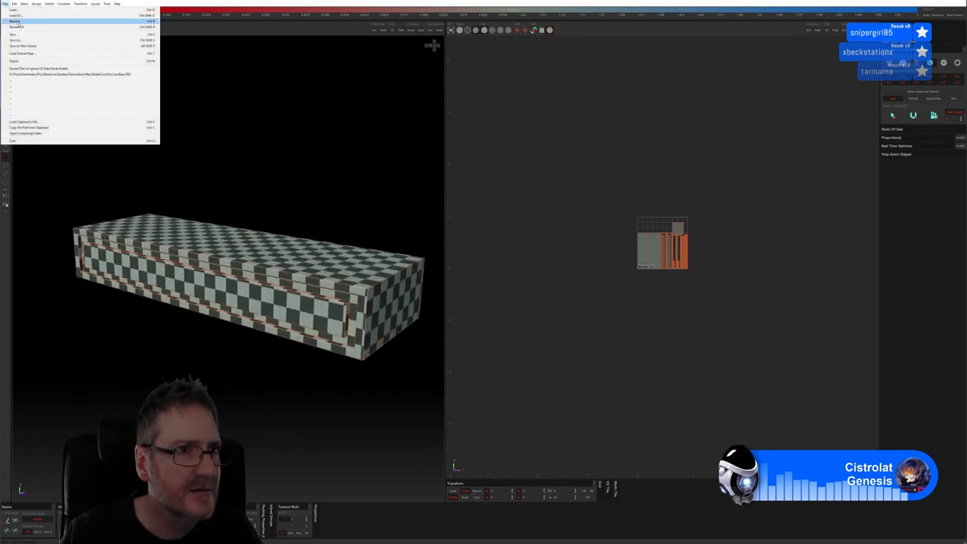
pyautogui.click(89, 59)
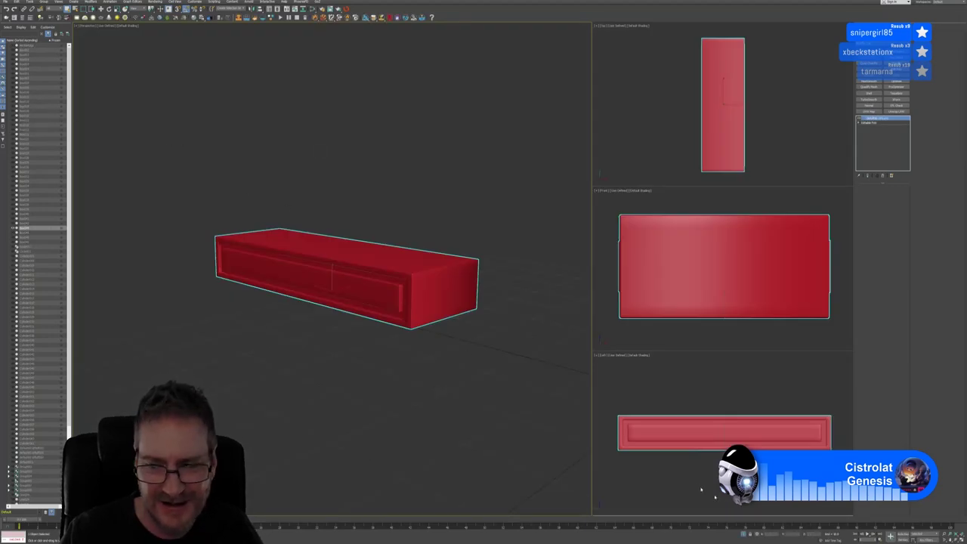
# Exit Isolate Selection to show the pillars and gazebo again.
pyautogui.click(742, 535)
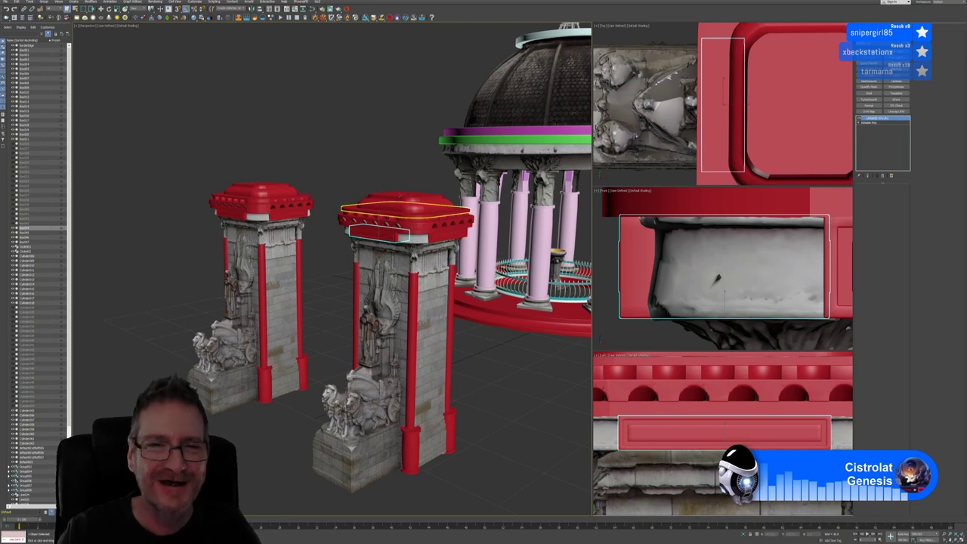
# Isolate the second pillar's rounded red cap with Alt+Q and open the viewport shading menu.
pyautogui.click(405, 203)
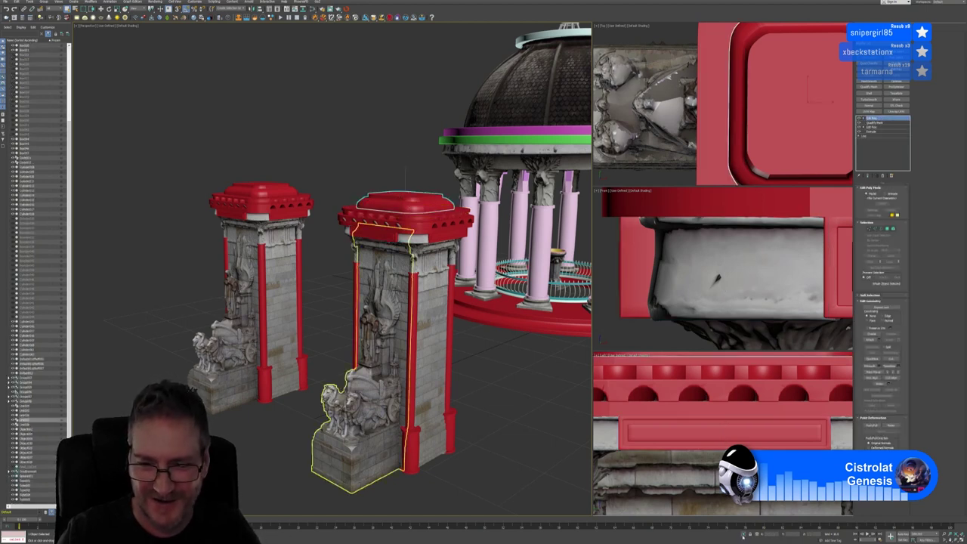
pyautogui.hotkey('alt', 'q')
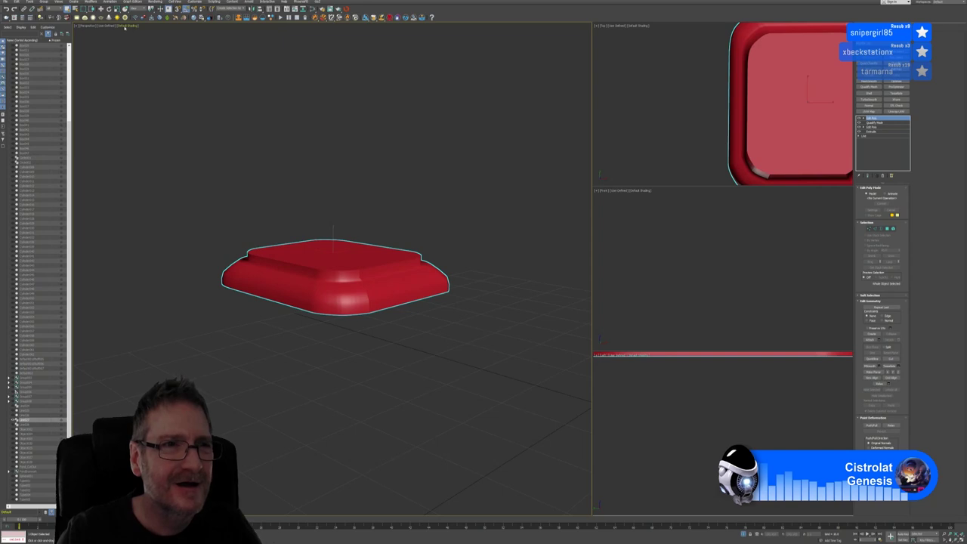
pyautogui.click(123, 29)
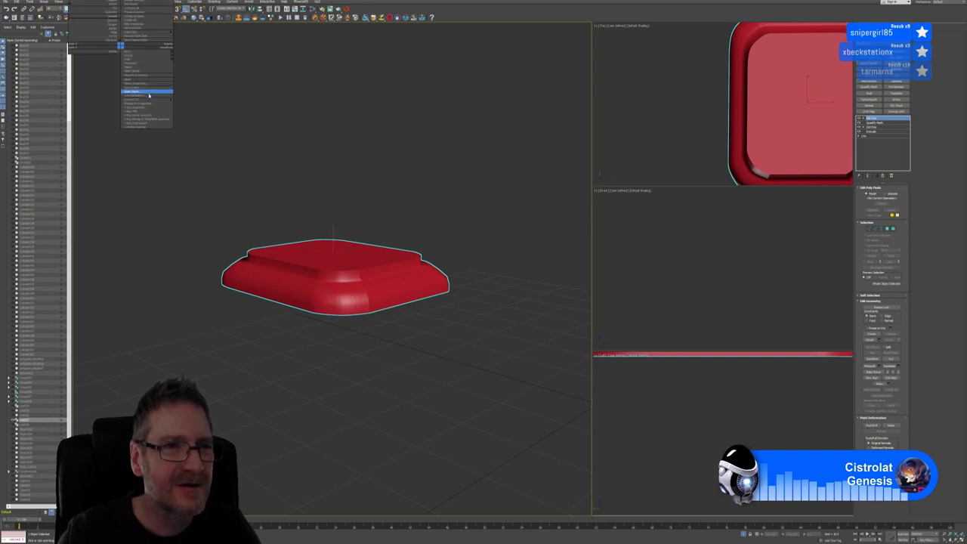
pyautogui.click(231, 104)
pyautogui.click(129, 29)
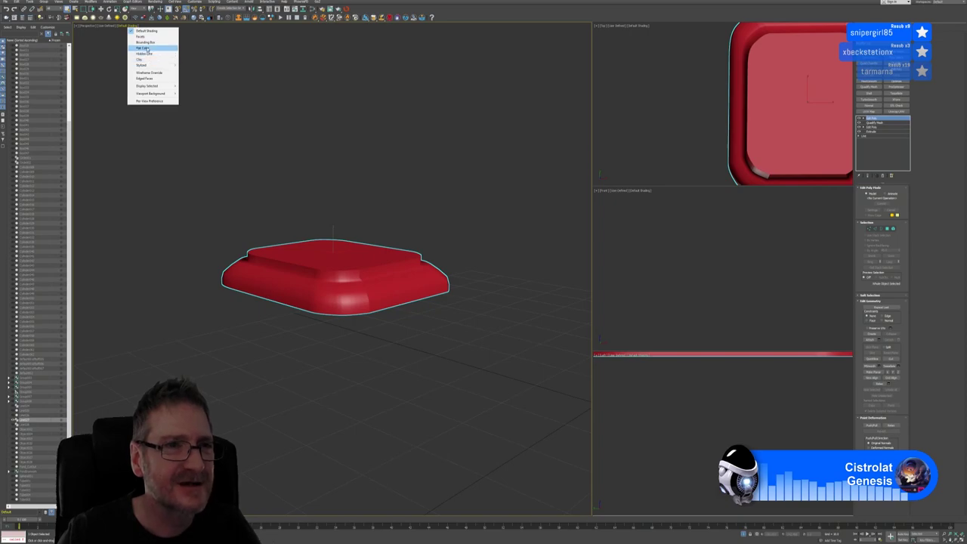
# Turn on Edged Faces, frame the red cap and reselect it.
pyautogui.click(153, 79)
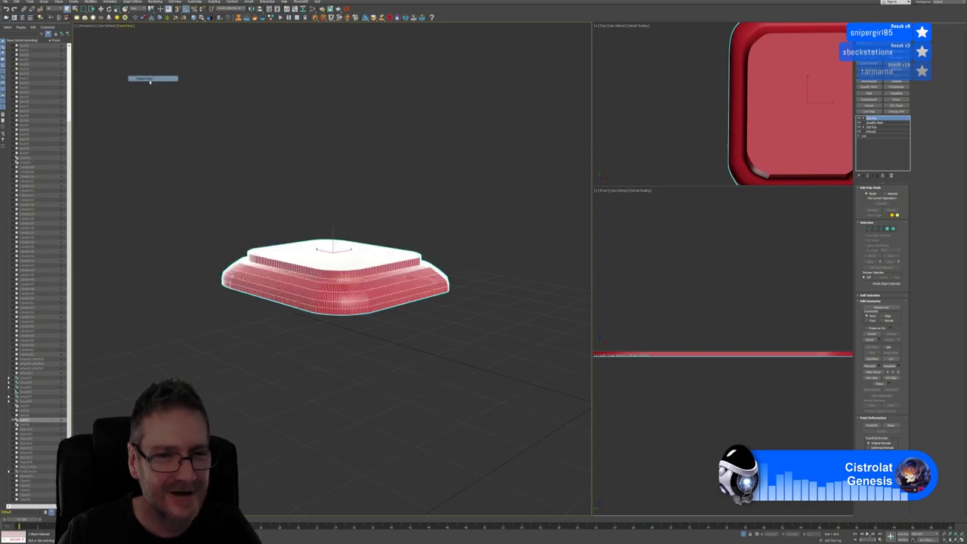
pyautogui.scroll(15, 360, 239)
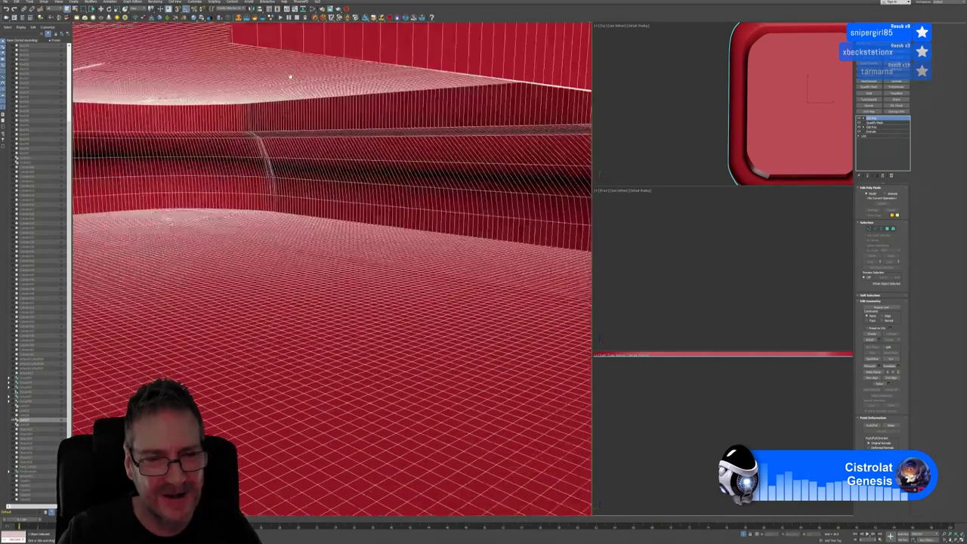
pyautogui.scroll(5, 361, 240)
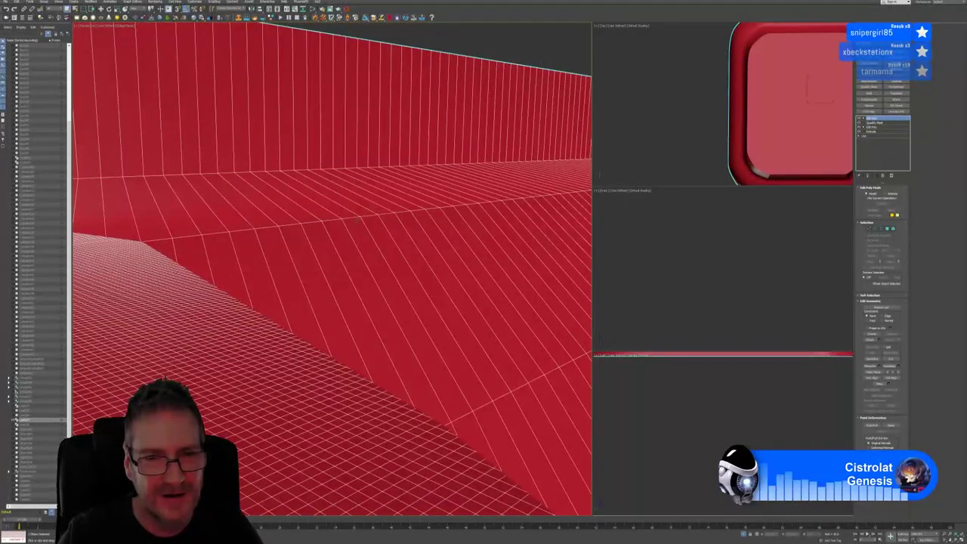
pyautogui.scroll(-2, 360, 217)
pyautogui.press('z')
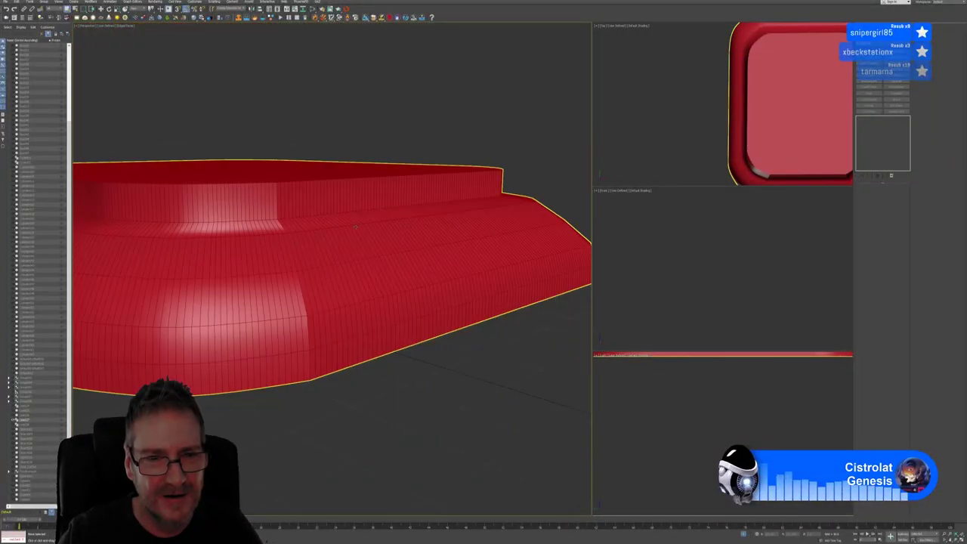
pyautogui.click(410, 371)
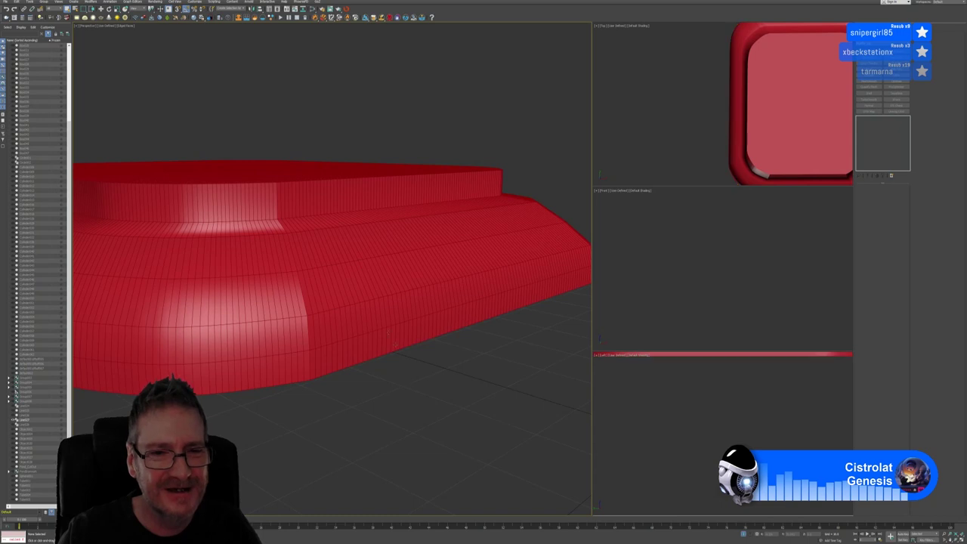
pyautogui.click(361, 342)
pyautogui.click(373, 388)
pyautogui.click(337, 270)
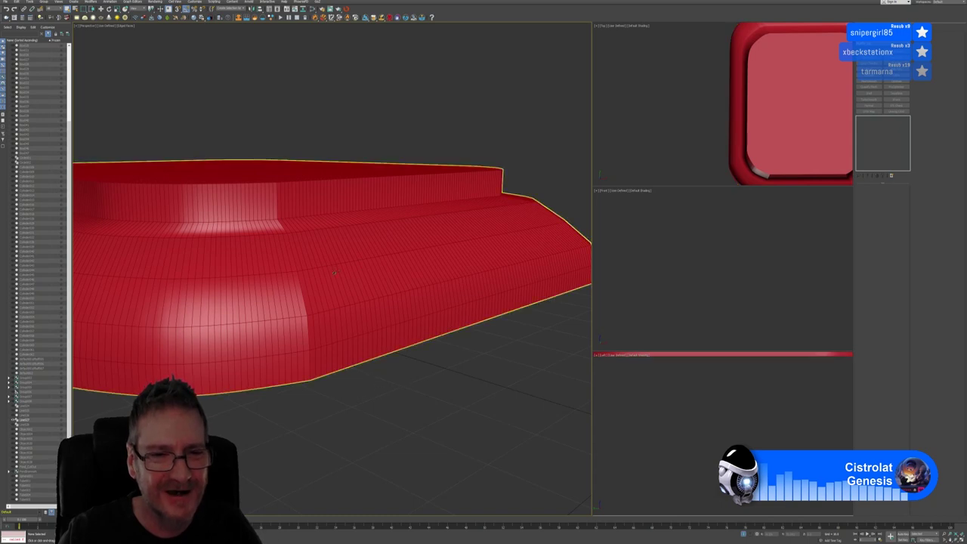
pyautogui.click(343, 275)
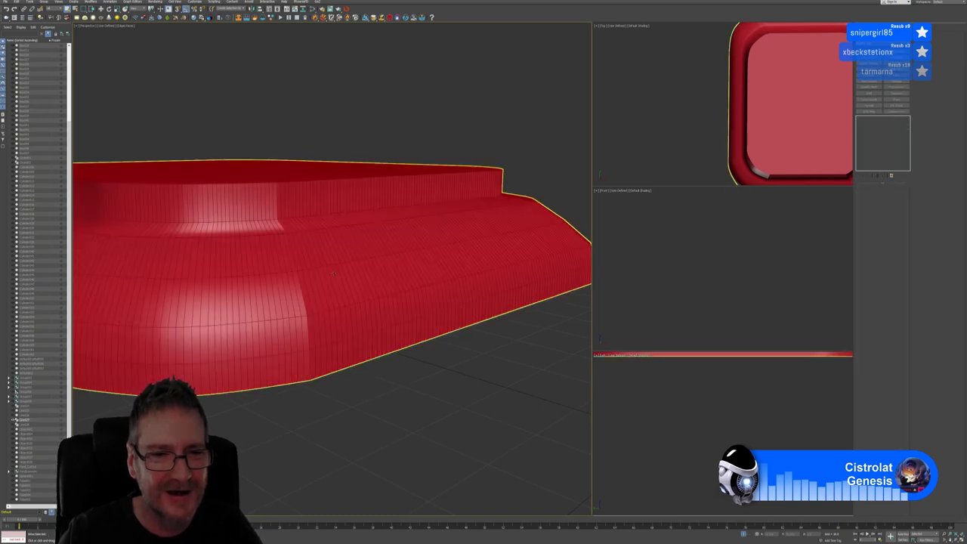
pyautogui.click(334, 273)
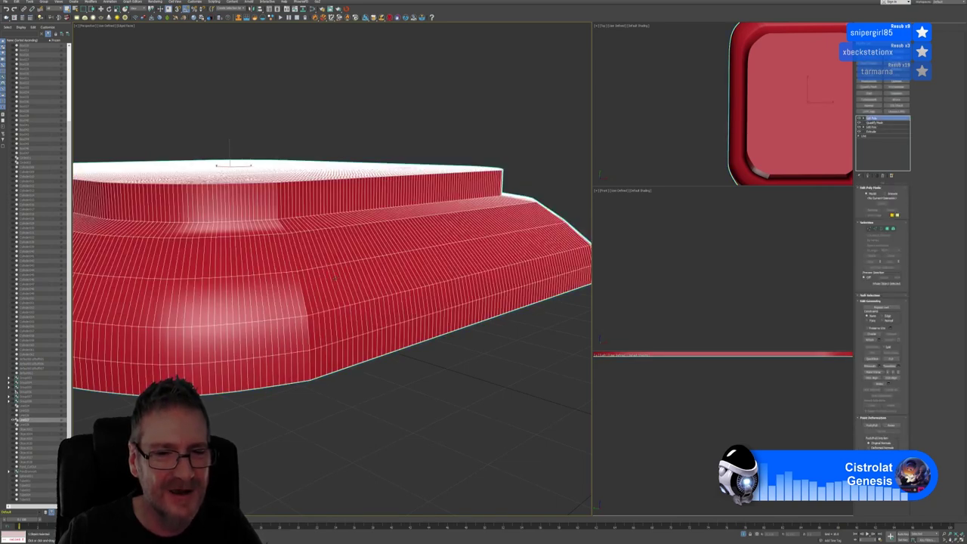
# Zoom in close and briefly inspect the cap's edges in Edge mode.
pyautogui.scroll(-10, 334, 277)
pyautogui.moveTo(435, 372); pyautogui.dragTo(435, 371)
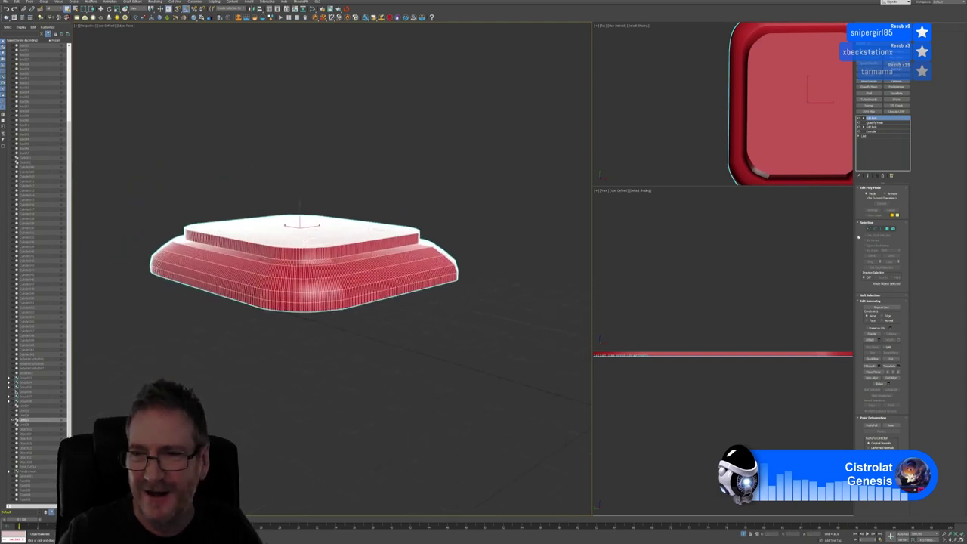
pyautogui.click(876, 229)
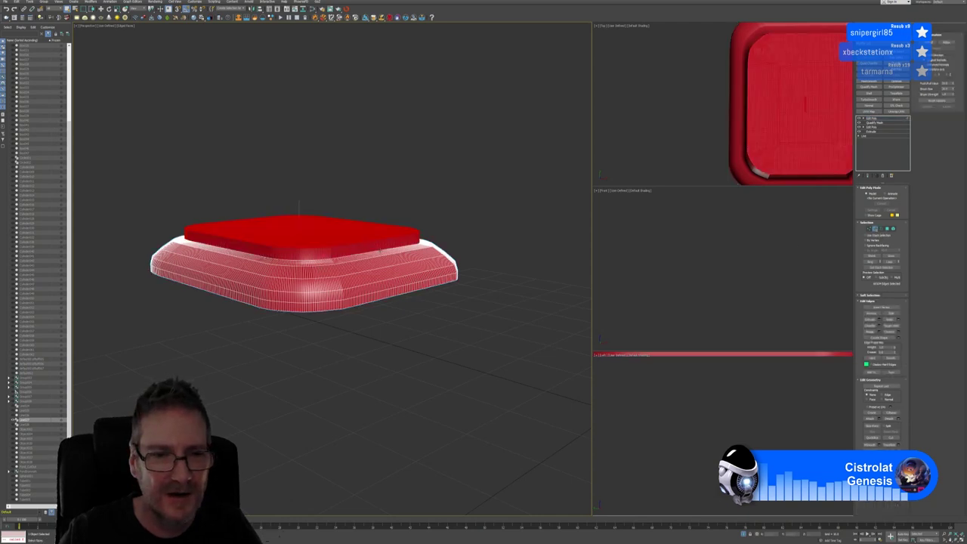
pyautogui.click(875, 228)
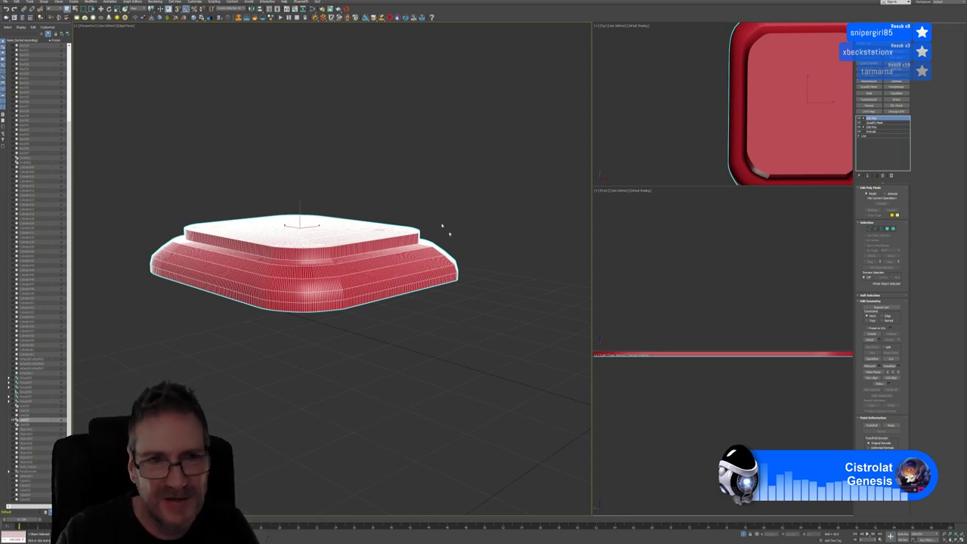
# Turn off Edged Faces and exit isolation with Alt+Q.
pyautogui.click(124, 26)
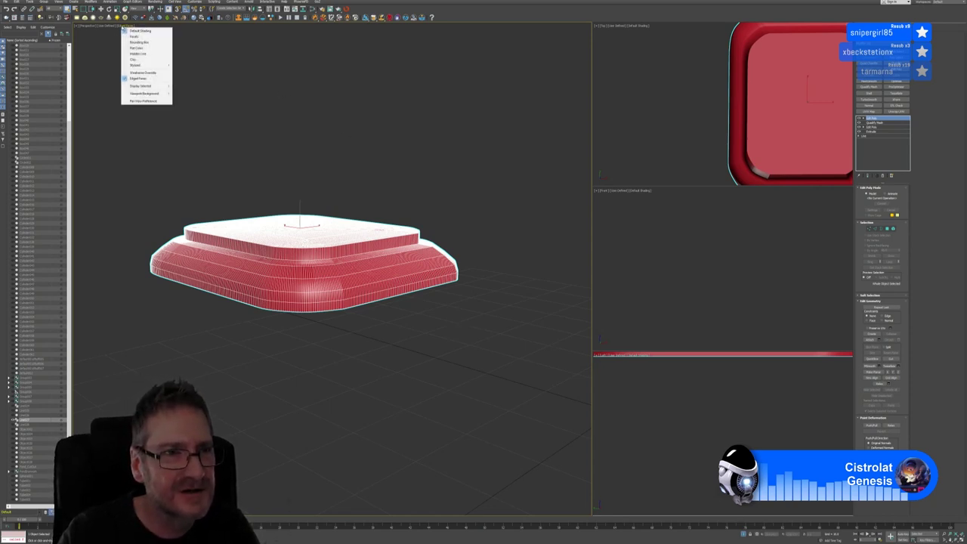
pyautogui.click(138, 79)
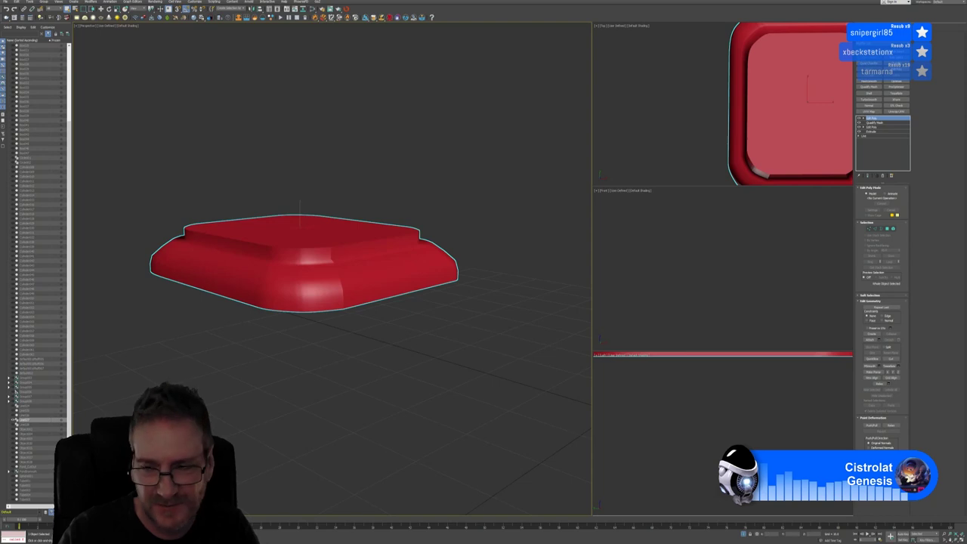
pyautogui.hotkey('alt', 'q')
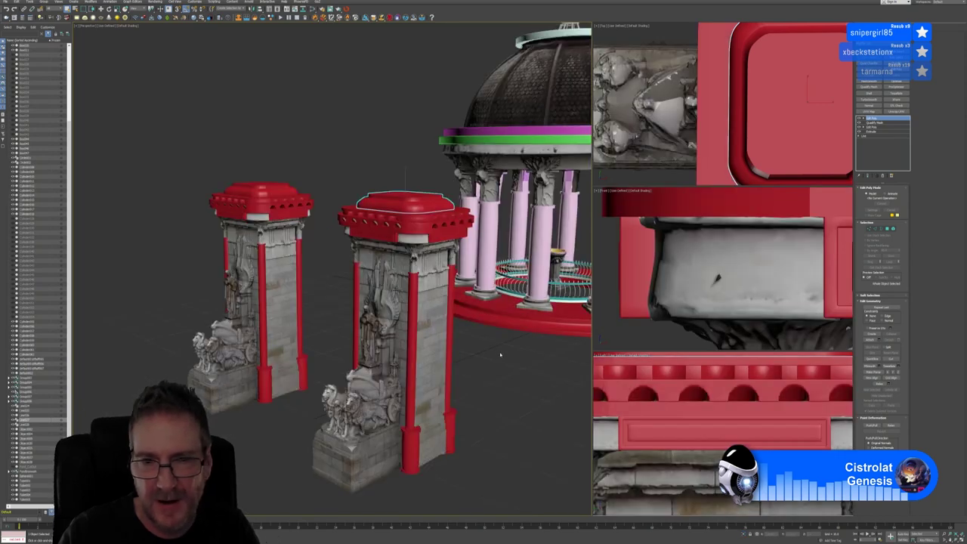
# Isolate the red band under the right pillar's cap instead of the cap itself.
pyautogui.moveTo(500, 355); pyautogui.dragTo(489, 347, button='middle')
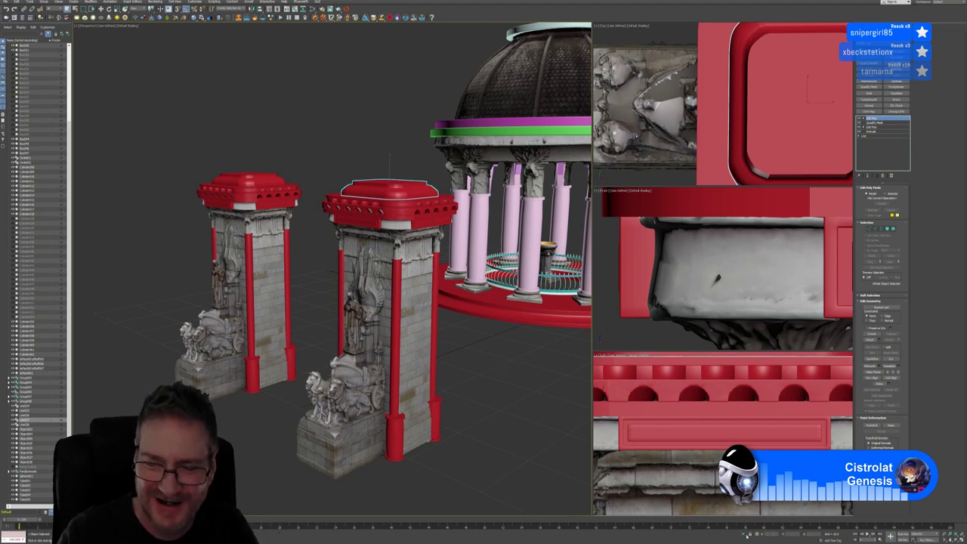
pyautogui.hotkey('alt', 'q')
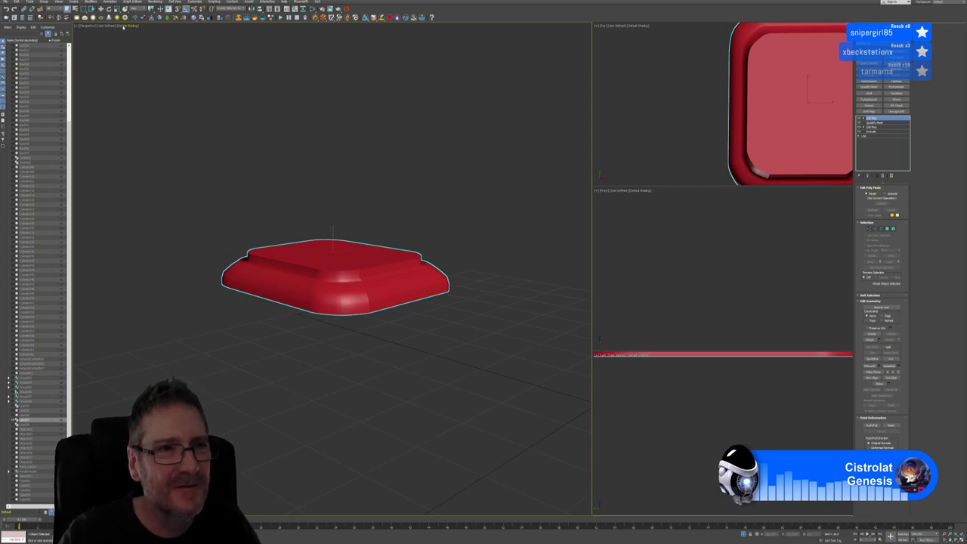
pyautogui.click(744, 533)
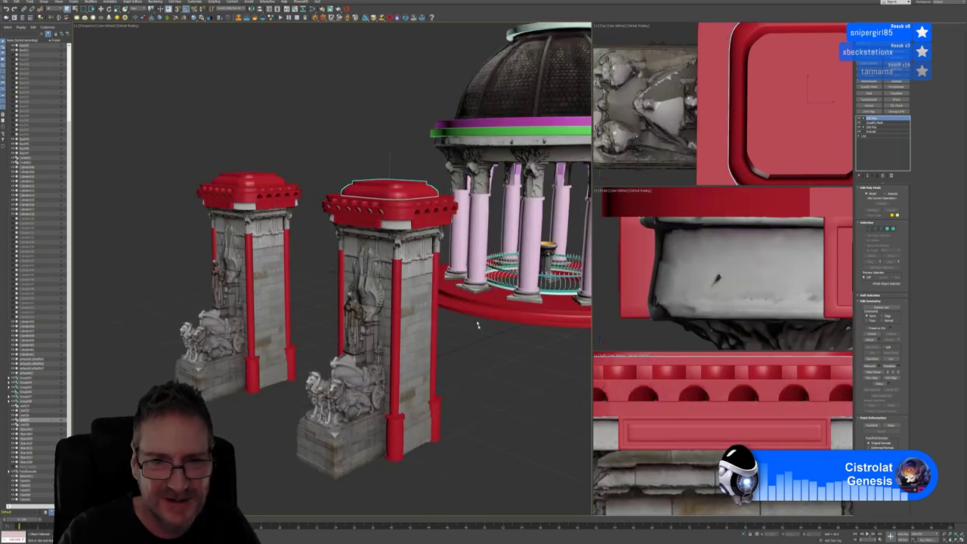
pyautogui.click(382, 221)
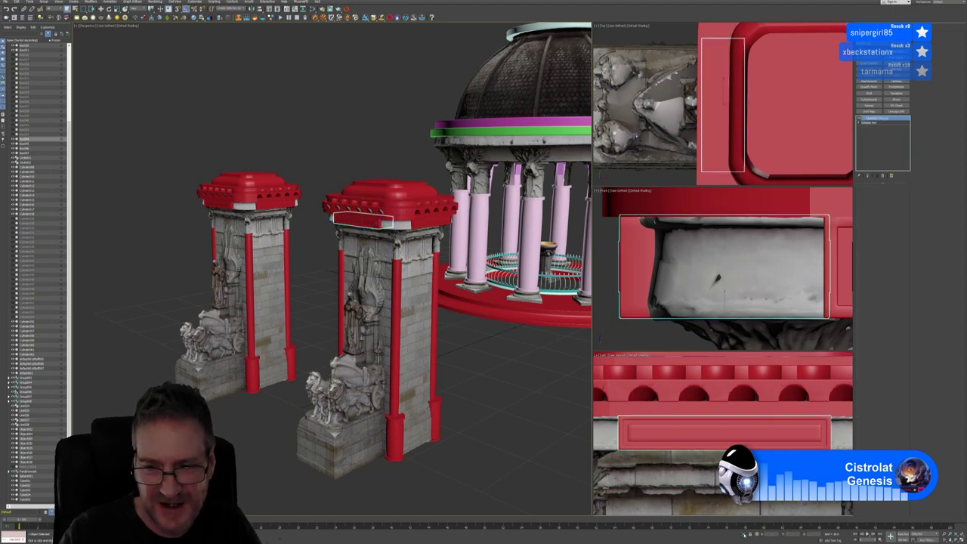
pyautogui.hotkey('alt', 'q')
# Turn on Edged Faces for the isolated band and zoom in.
pyautogui.click(133, 26)
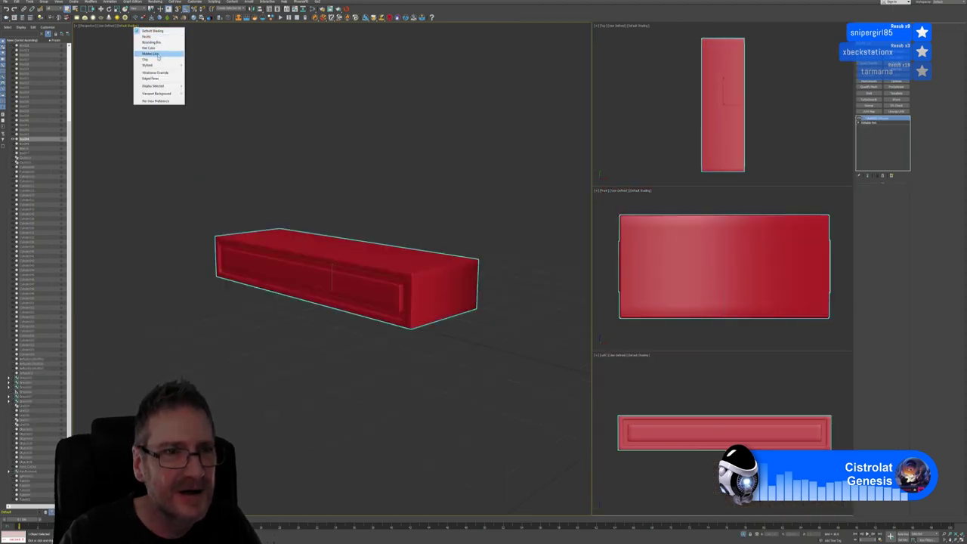
pyautogui.click(151, 79)
pyautogui.scroll(6, 408, 241)
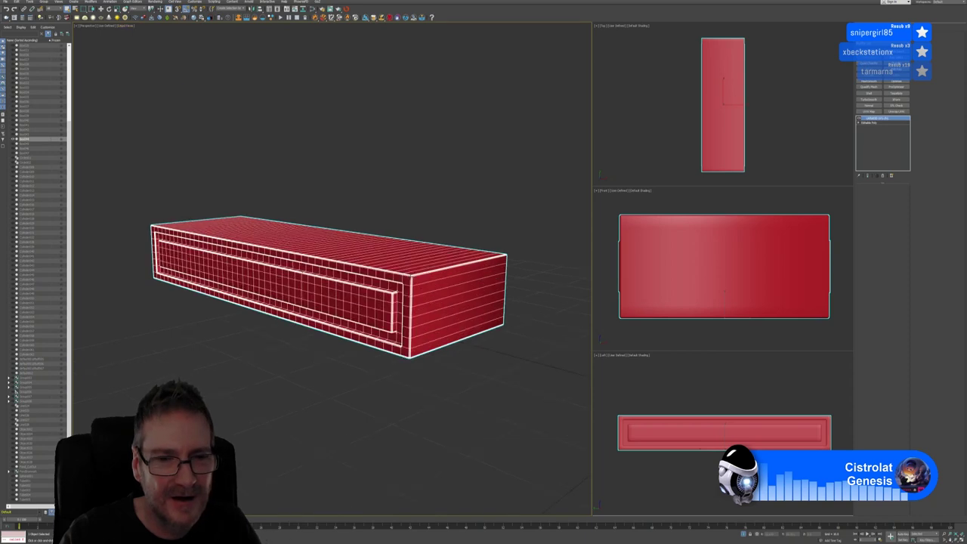
pyautogui.scroll(4, 432, 277)
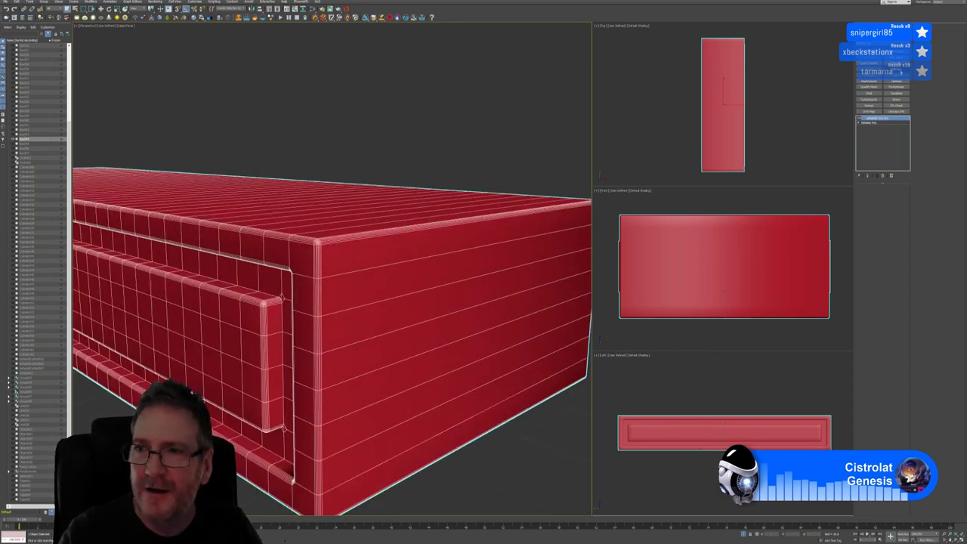
# In edge mode, remove the band's ring of parallel edges, then undo the removal.
pyautogui.click(876, 123)
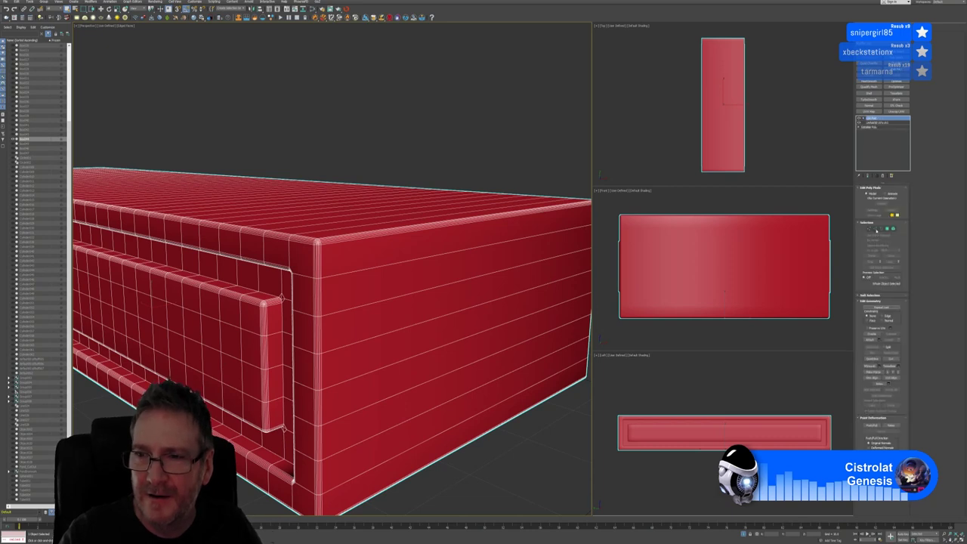
pyautogui.click(876, 229)
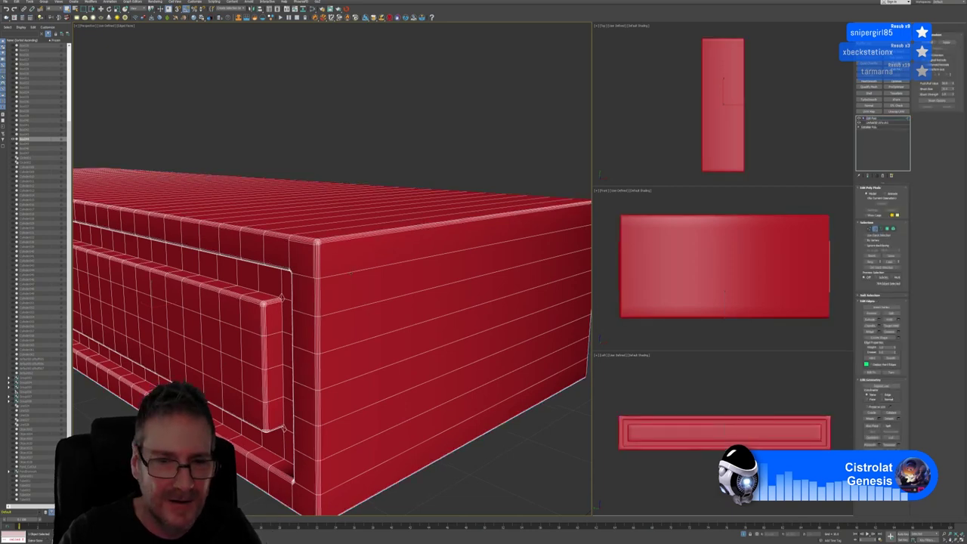
pyautogui.click(350, 272)
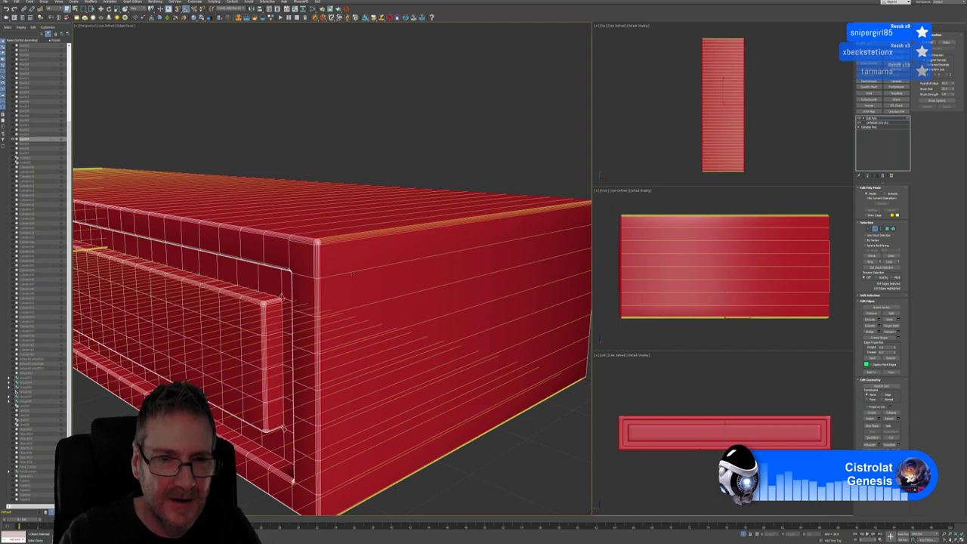
pyautogui.hotkey('ctrl', 'BackSpace')
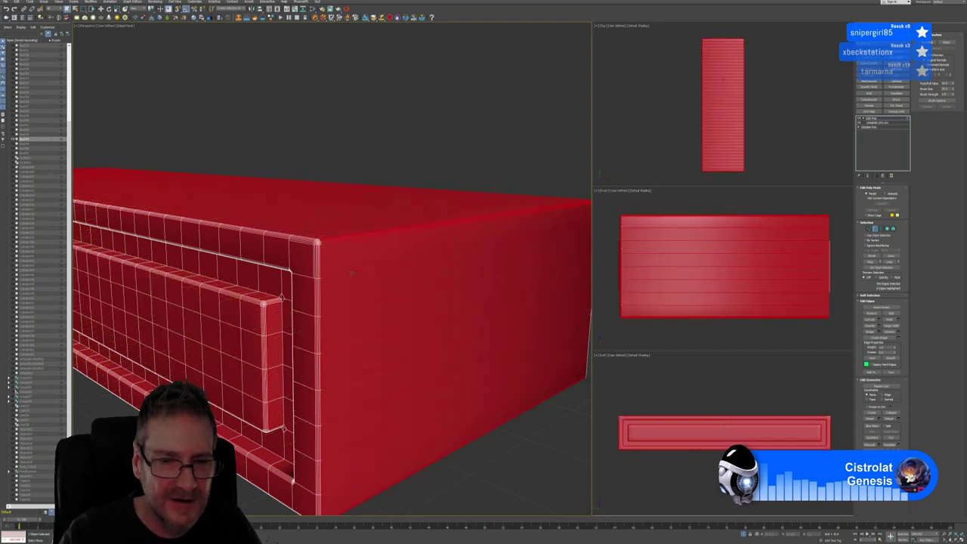
pyautogui.hotkey('ctrl', 'z')
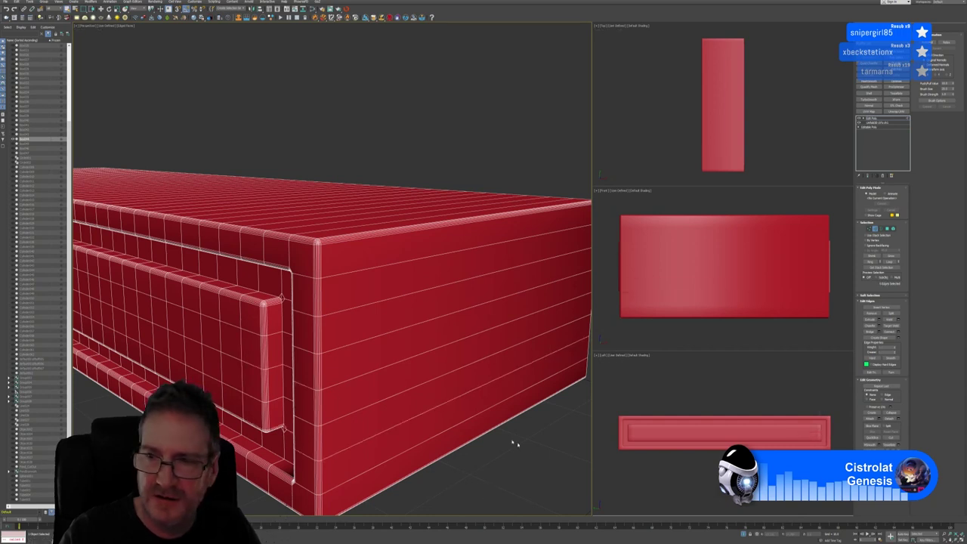
# Connect a side-face edge with Ctrl+Shift+E to add a vertical edge.
pyautogui.click(452, 400)
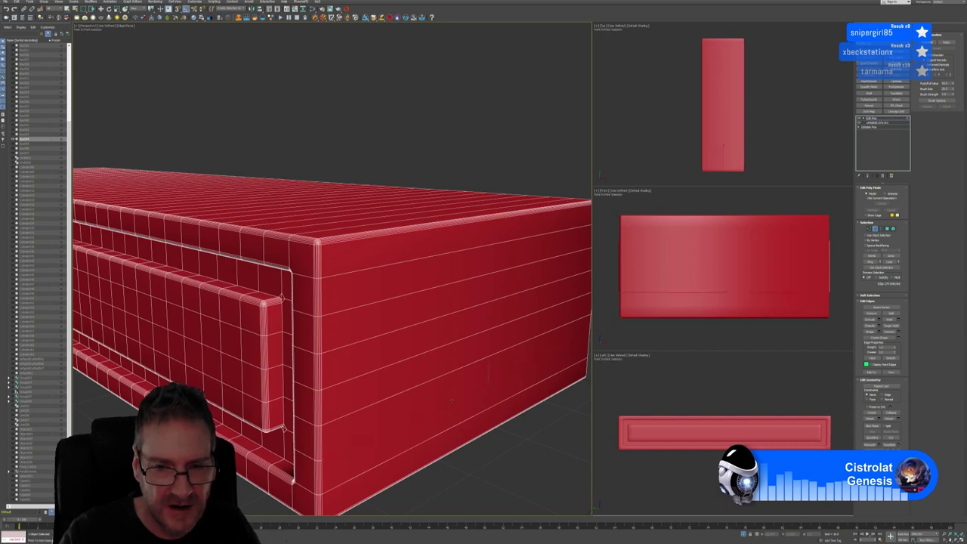
pyautogui.keyDown('alt'); pyautogui.moveTo(494, 449); pyautogui.dragTo(461, 434, button='middle'); pyautogui.keyUp('alt')
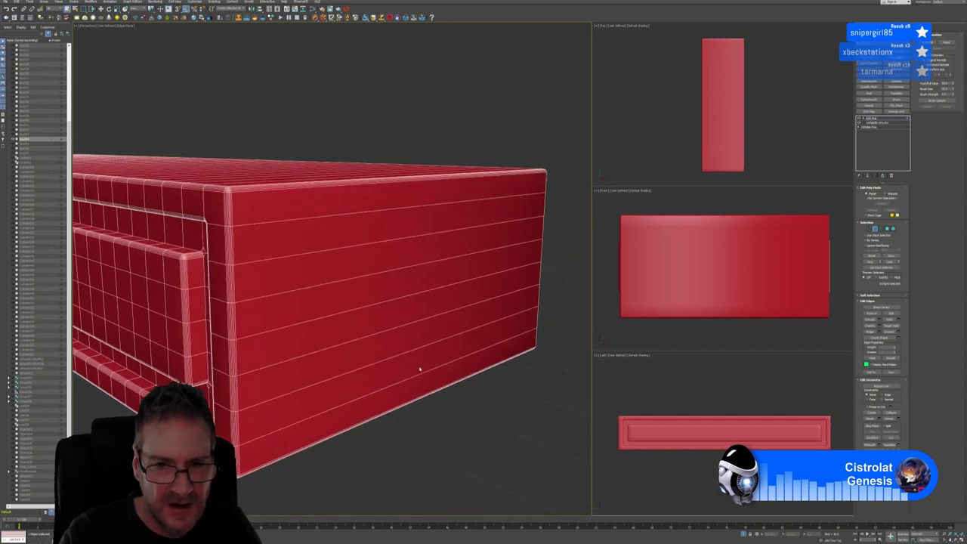
pyautogui.hotkey('ctrl', 'shift', 'e')
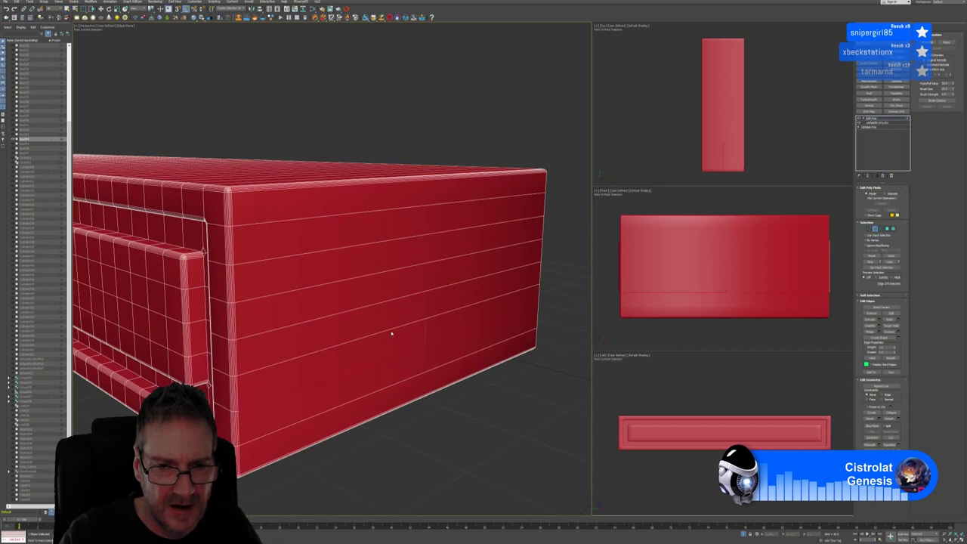
pyautogui.click(390, 331)
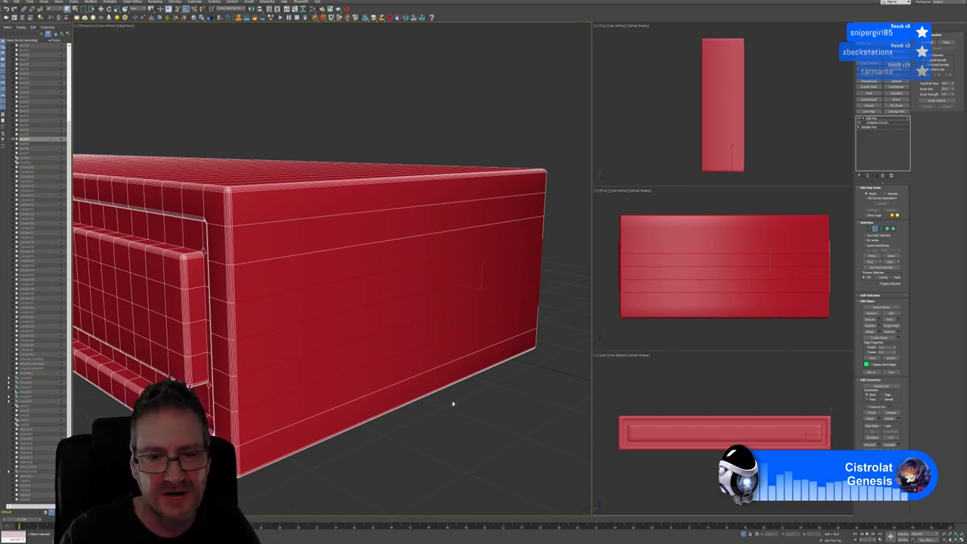
pyautogui.scroll(-5, 453, 405)
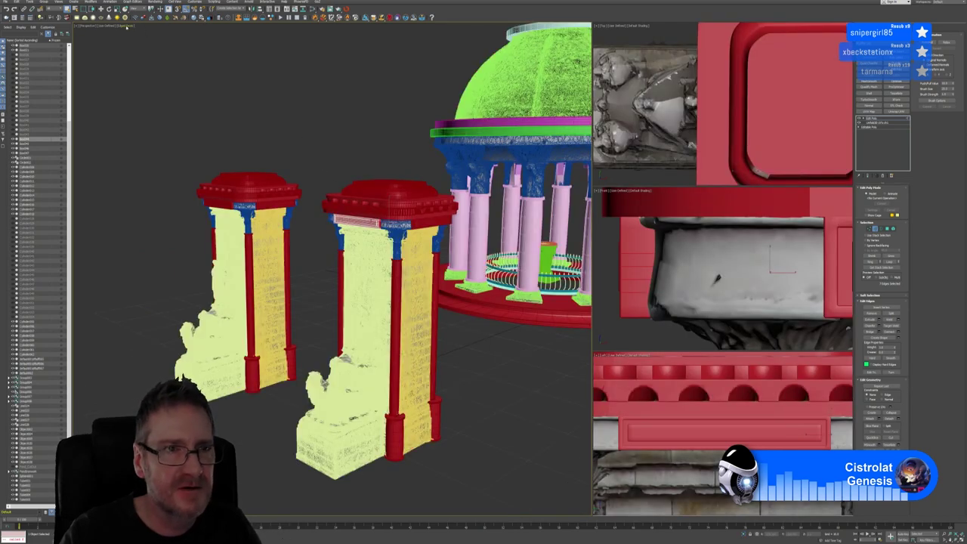
# Switch the perspective view to Default Shading with textures to show the stone materials.
pyautogui.click(127, 26)
pyautogui.click(144, 80)
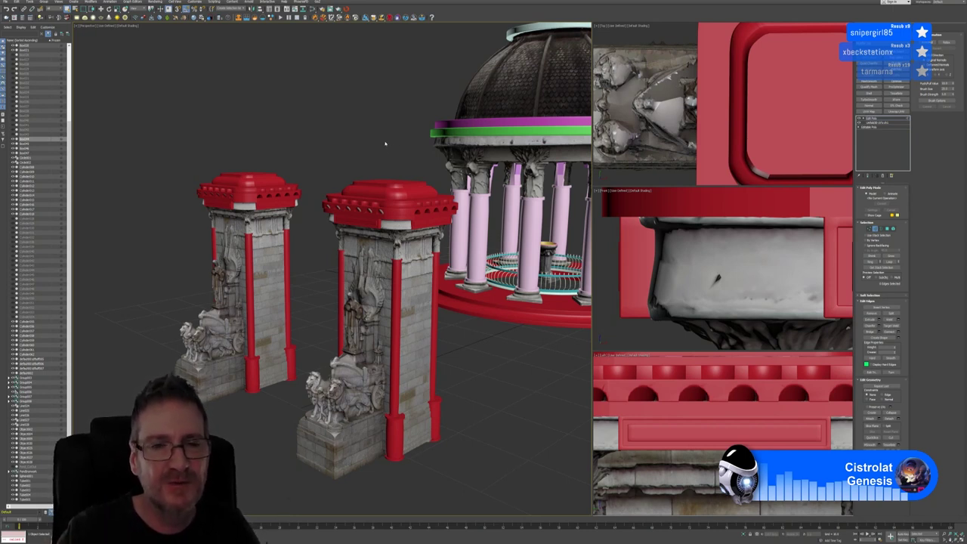
# Select the right pillar's red cap and remove its top modifier.
pyautogui.moveTo(384, 143); pyautogui.dragTo(379, 138, button='middle')
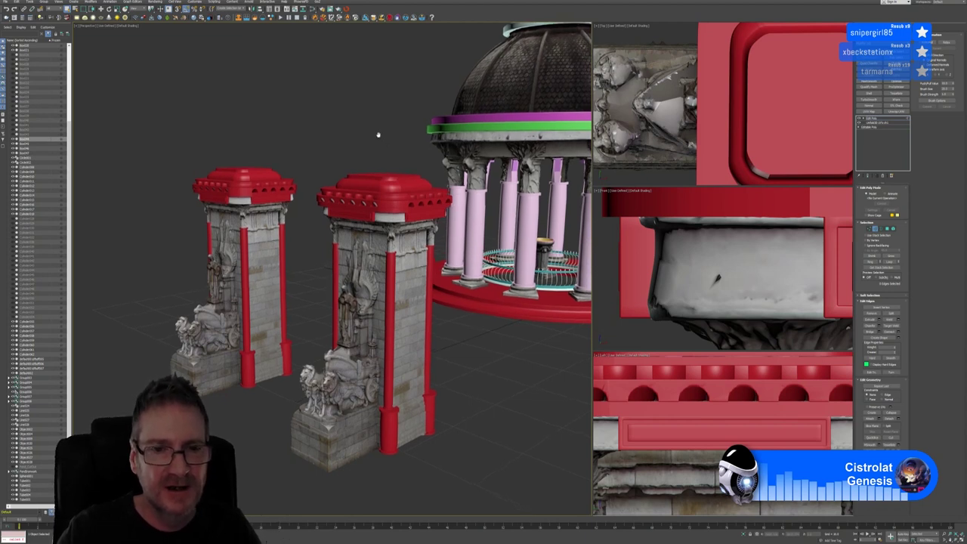
pyautogui.click(716, 279)
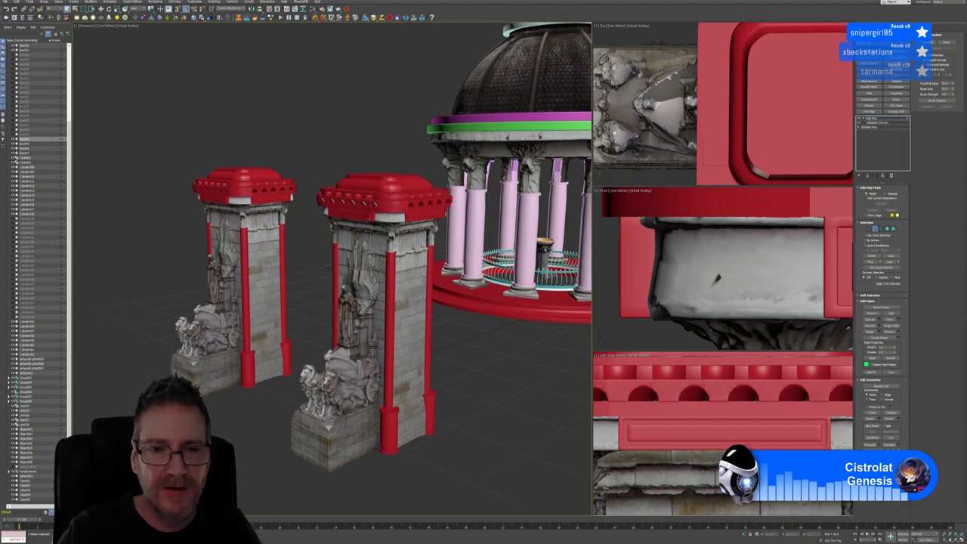
pyautogui.press('2')
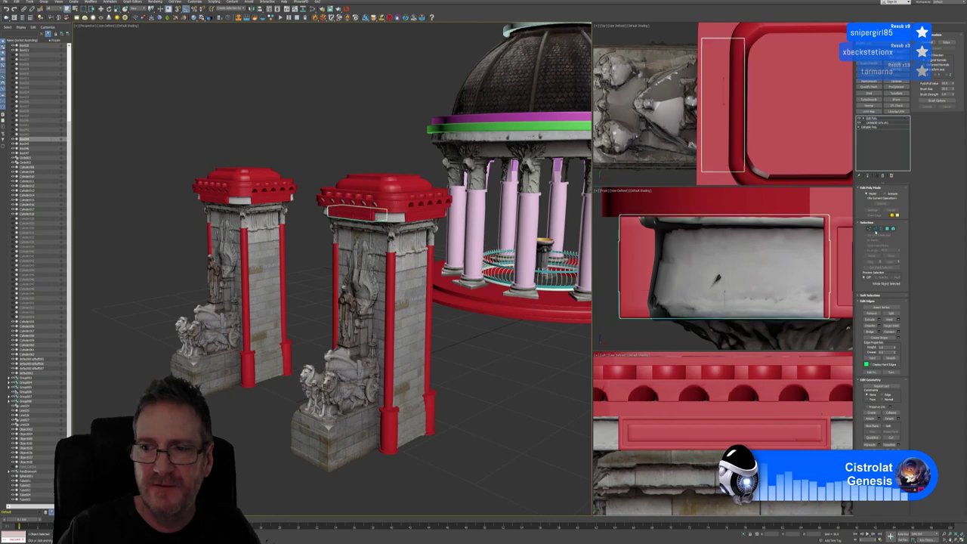
pyautogui.click(478, 381)
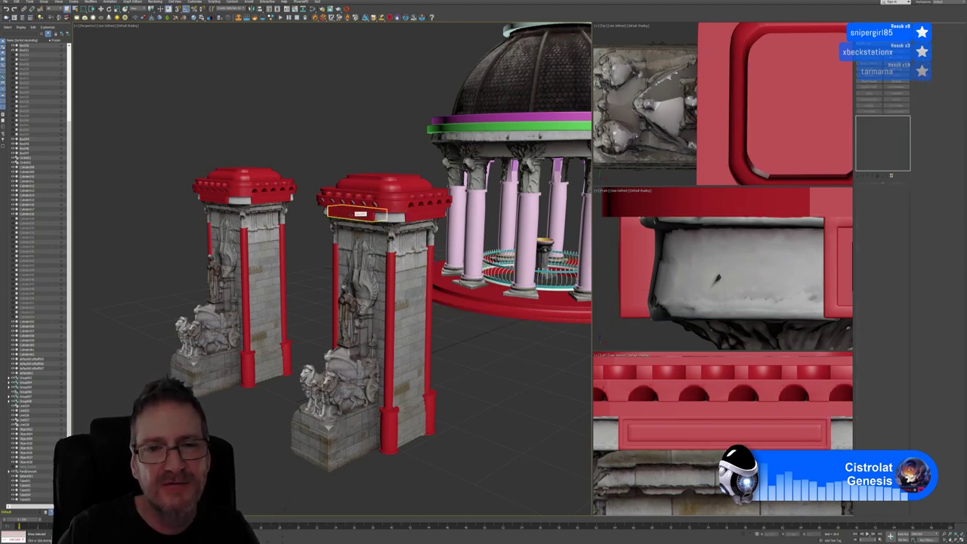
pyautogui.click(360, 214)
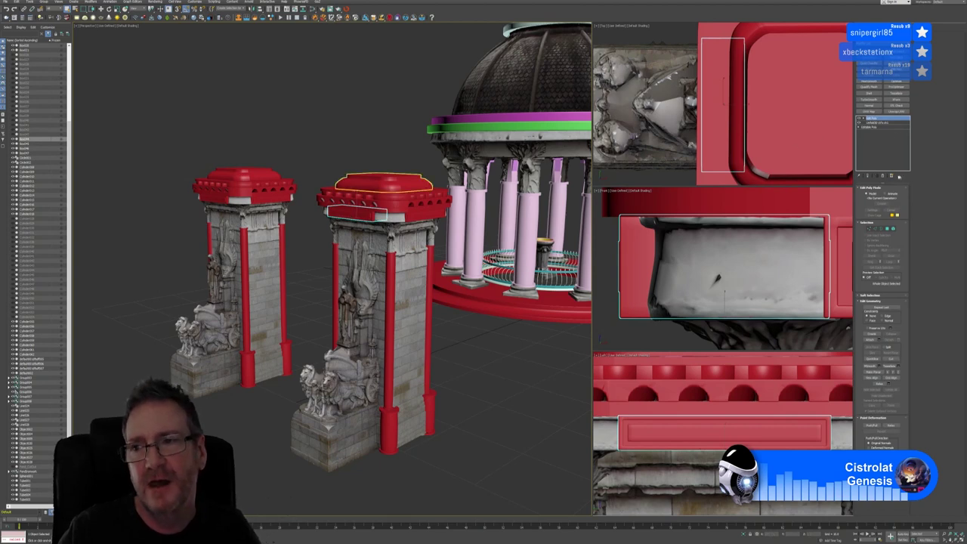
pyautogui.click(883, 175)
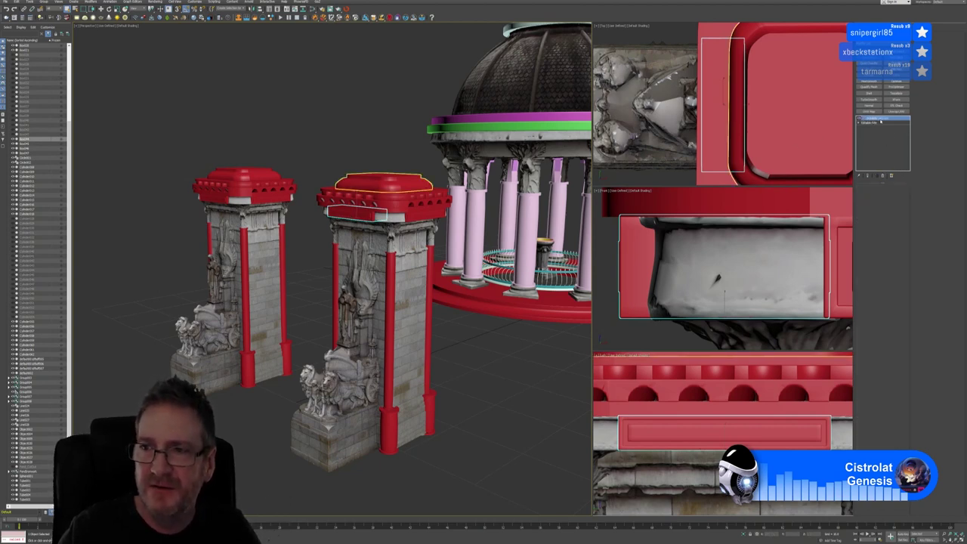
# Copy the UVW Map modifier, then collapse the right pillar's trim strip to an editable poly.
pyautogui.rightClick(879, 119)
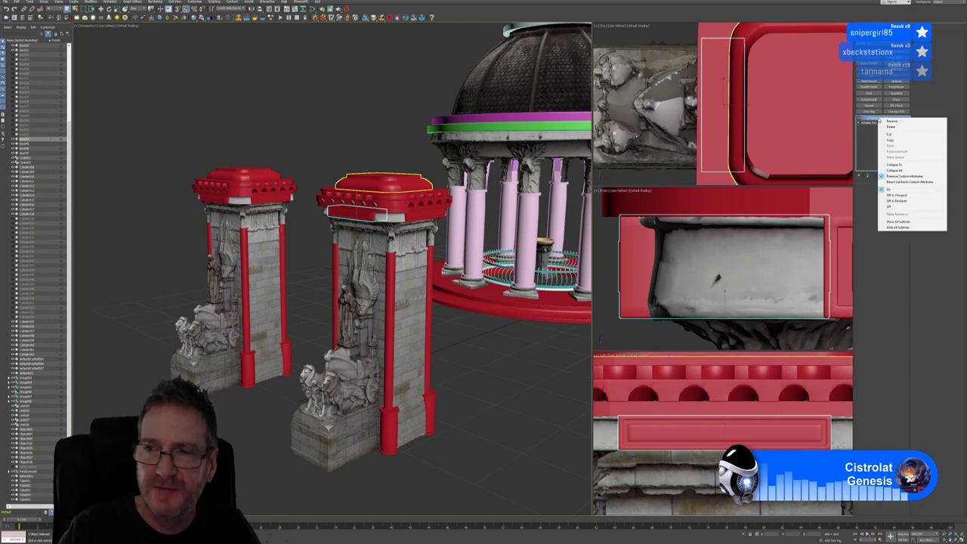
pyautogui.click(891, 140)
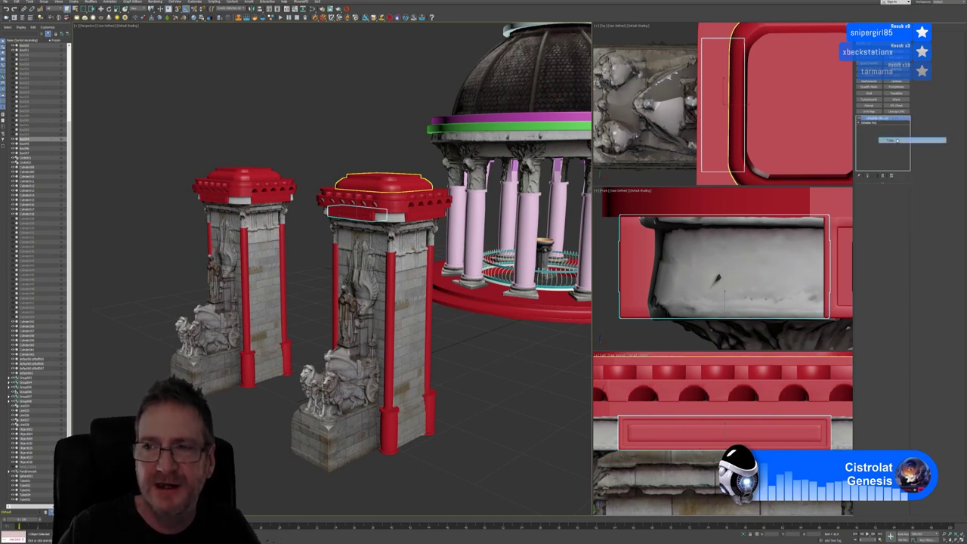
pyautogui.click(416, 214)
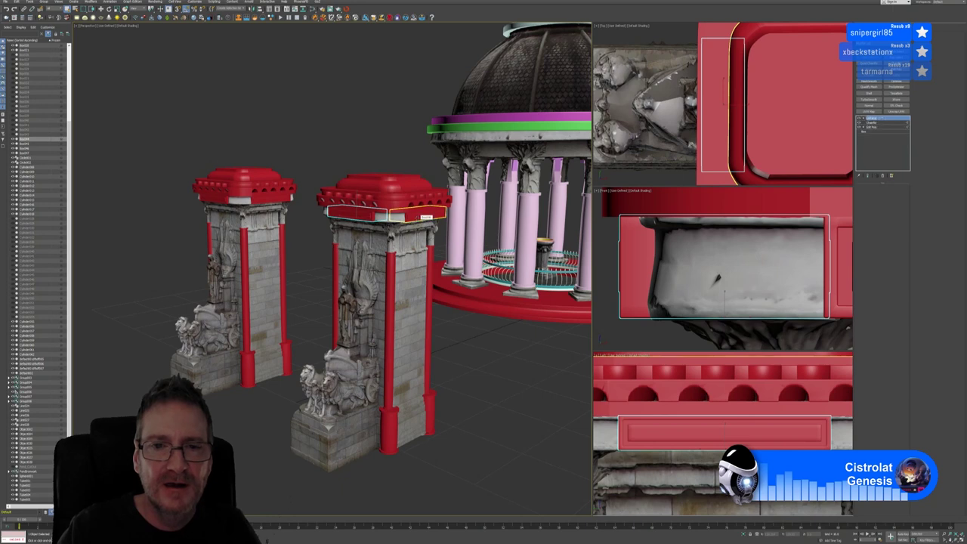
pyautogui.rightClick(881, 125)
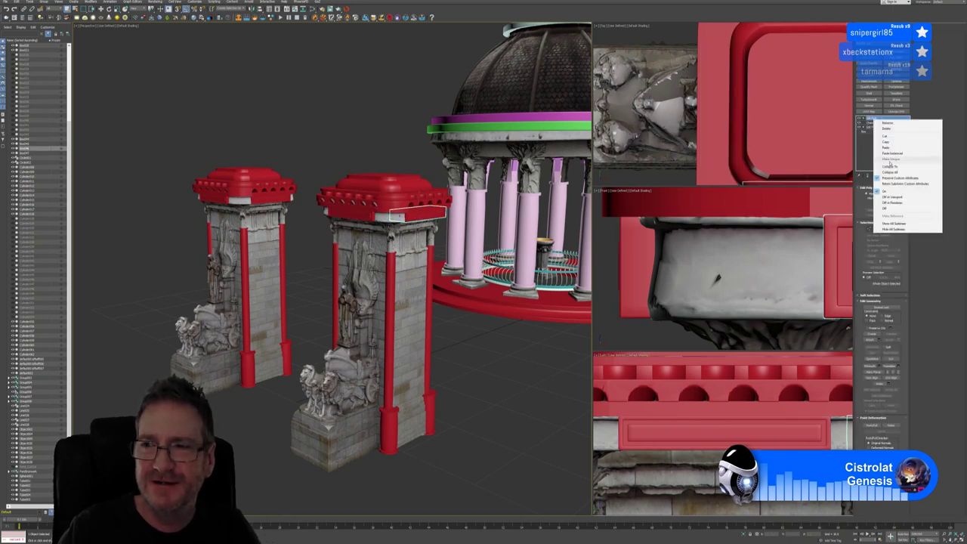
pyautogui.click(890, 171)
# Paste the copied UVW mapping onto the red cap and add Unwrap UVW above it.
pyautogui.click(698, 202)
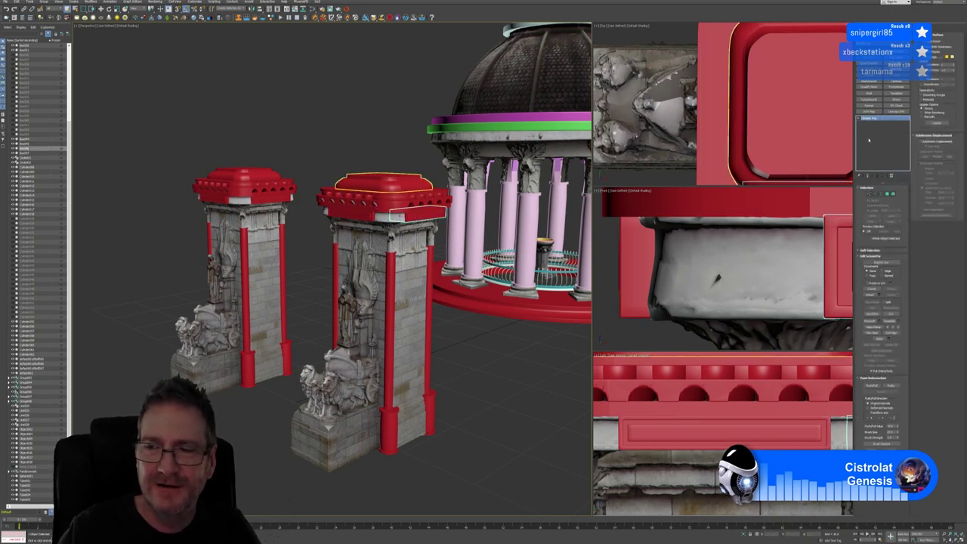
pyautogui.click(874, 126)
pyautogui.rightClick(874, 121)
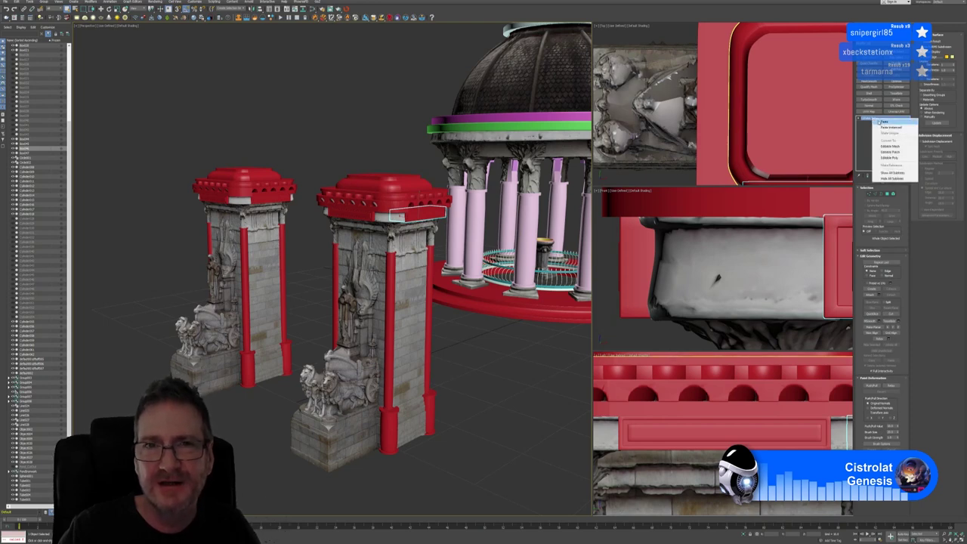
pyautogui.click(880, 121)
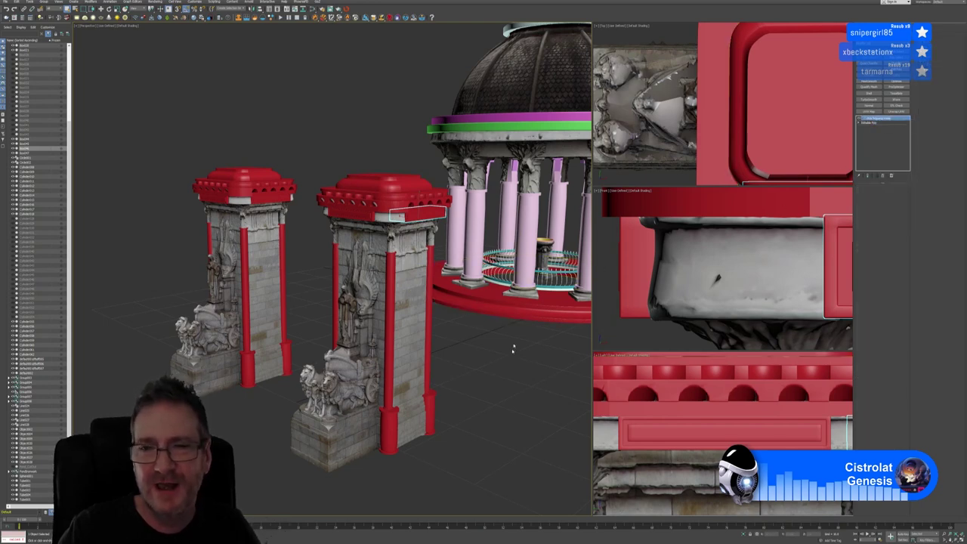
pyautogui.click(895, 112)
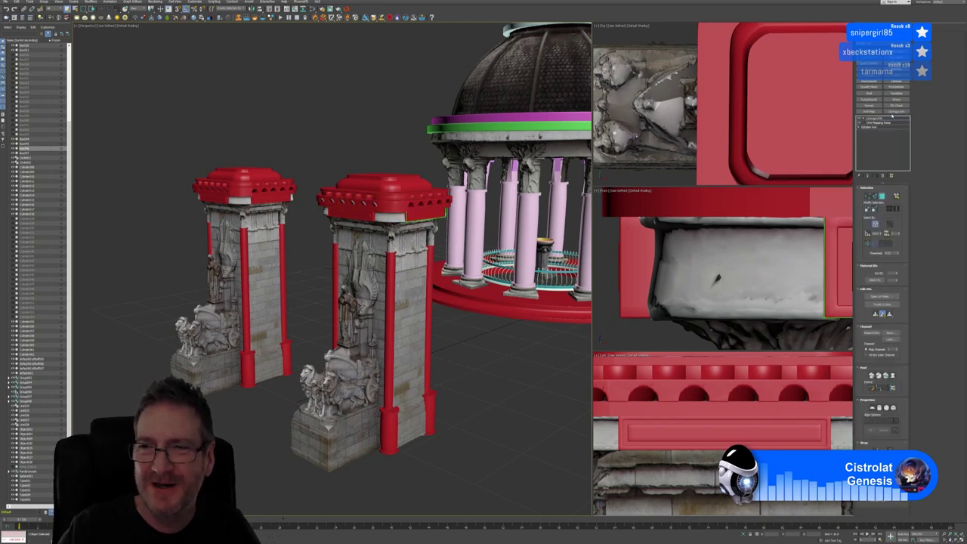
# Check the cap's layout in the UV Editor, then delete its Unwrap UVW and UVW Map.
pyautogui.click(881, 296)
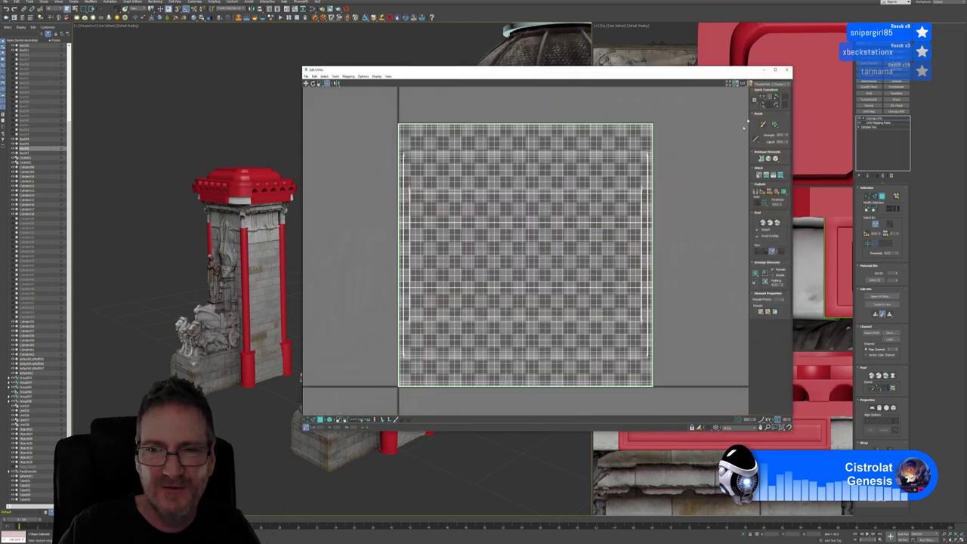
pyautogui.click(786, 70)
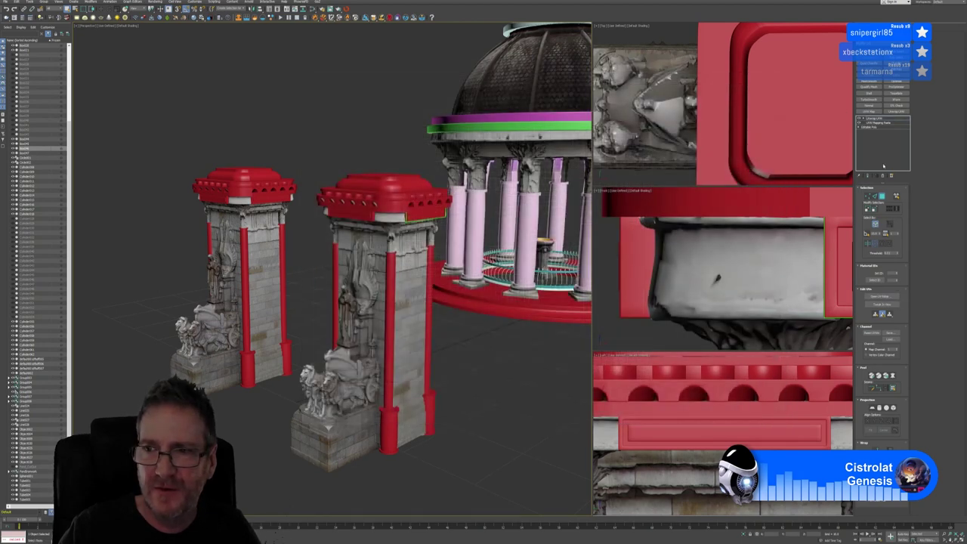
pyautogui.click(882, 176)
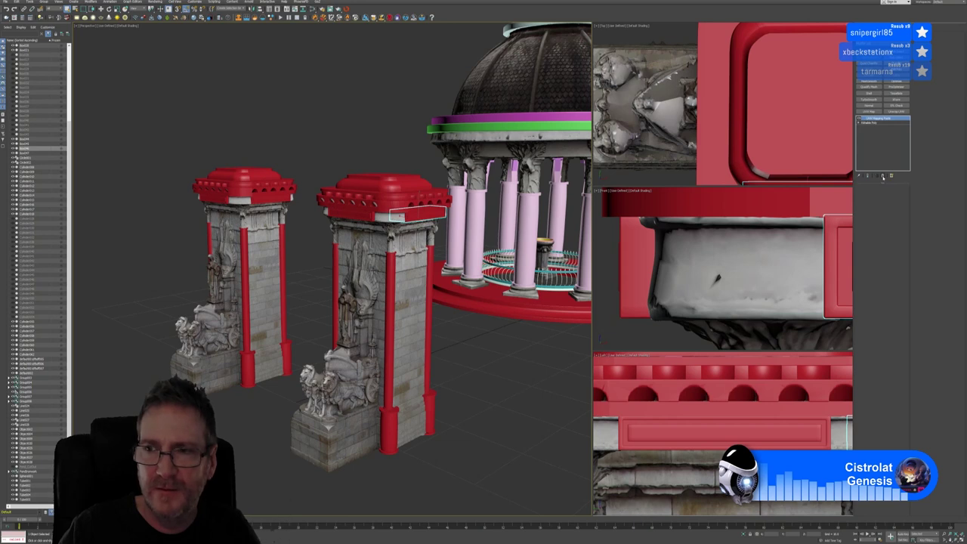
pyautogui.click(883, 176)
# Add Unwrap UVW to the long box under the cap, inspect its shells, then remove it.
pyautogui.click(717, 280)
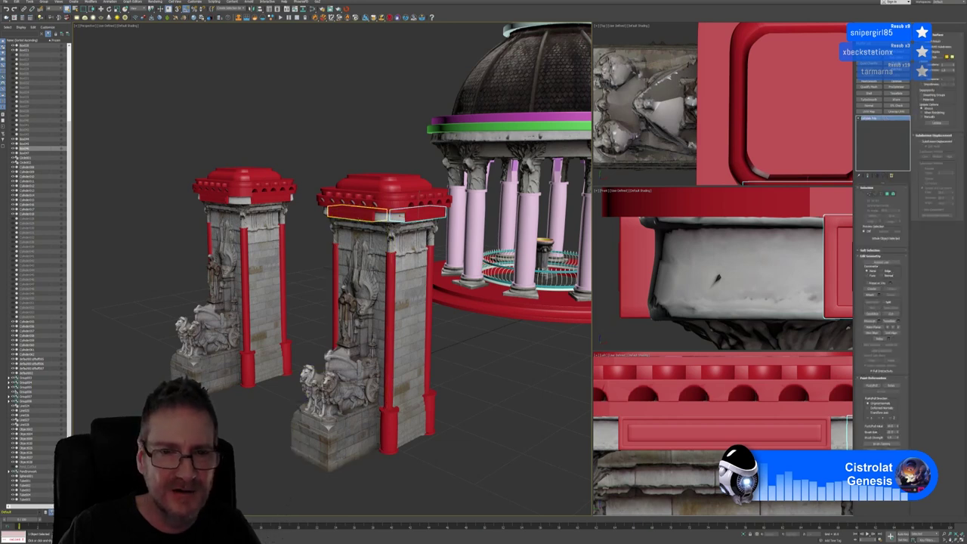
pyautogui.click(895, 111)
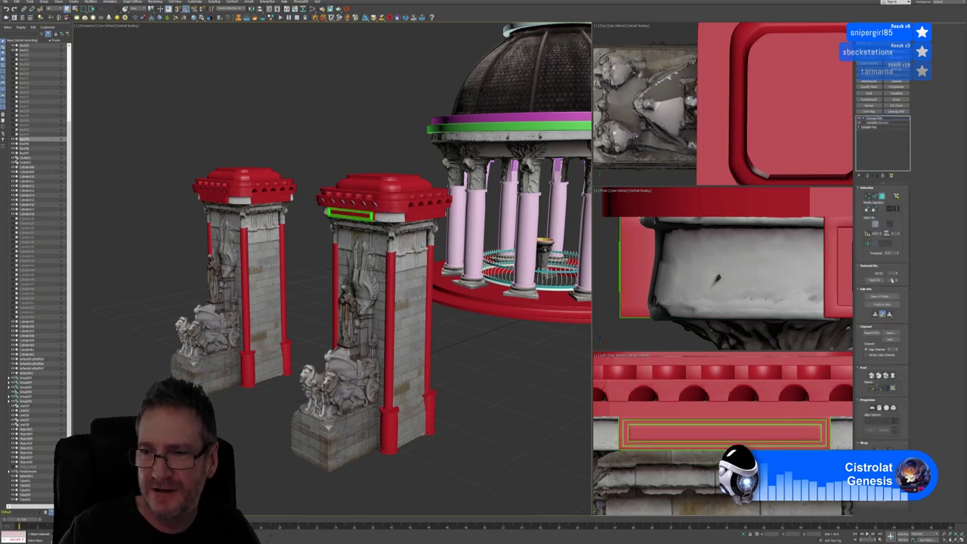
pyautogui.click(878, 297)
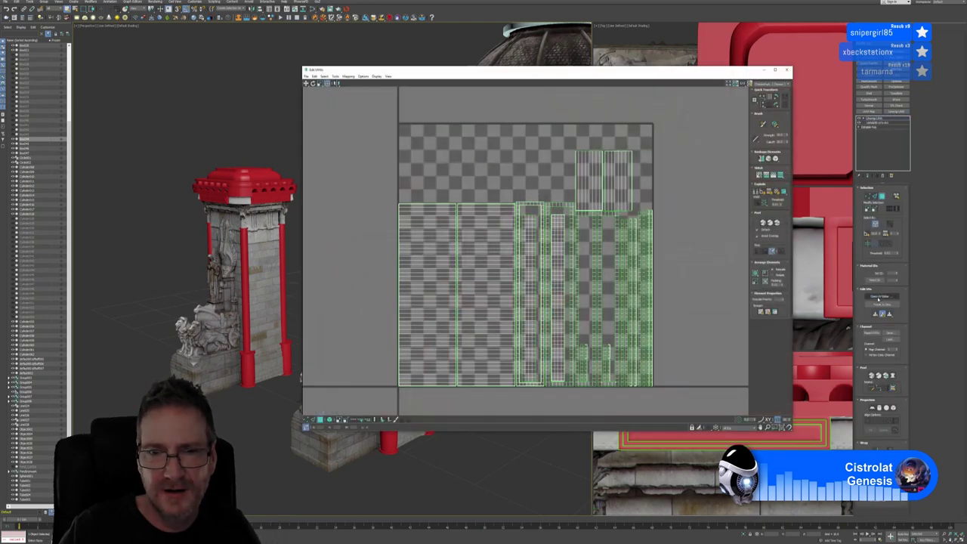
pyautogui.click(786, 71)
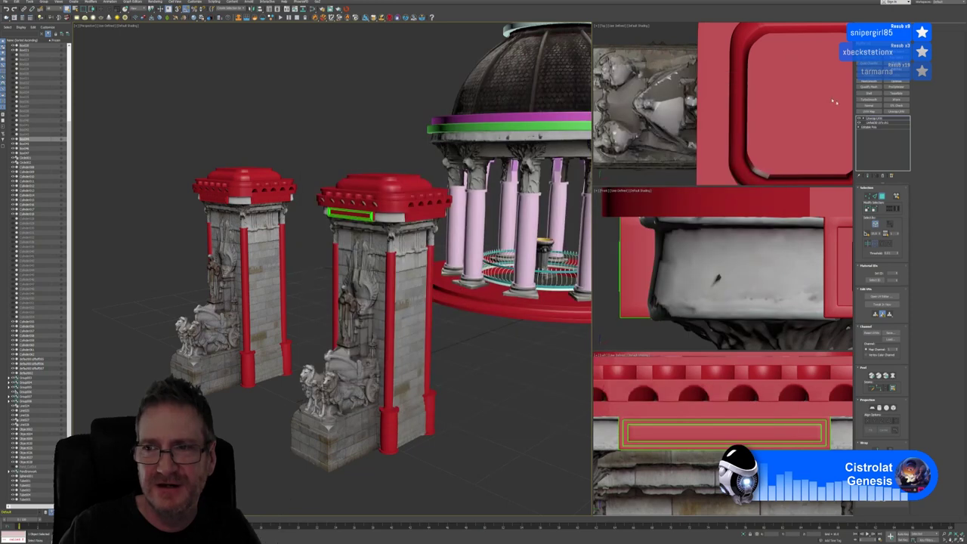
pyautogui.click(881, 196)
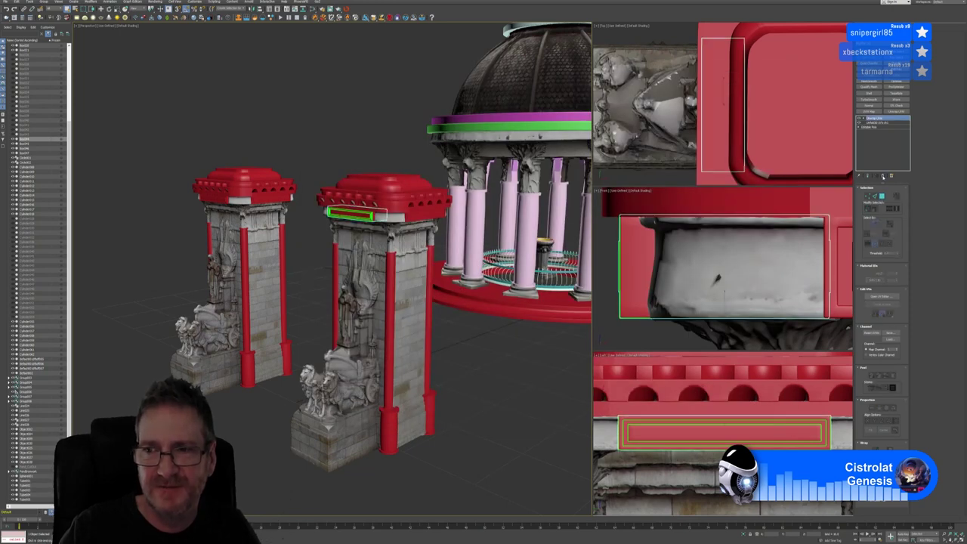
pyautogui.click(883, 175)
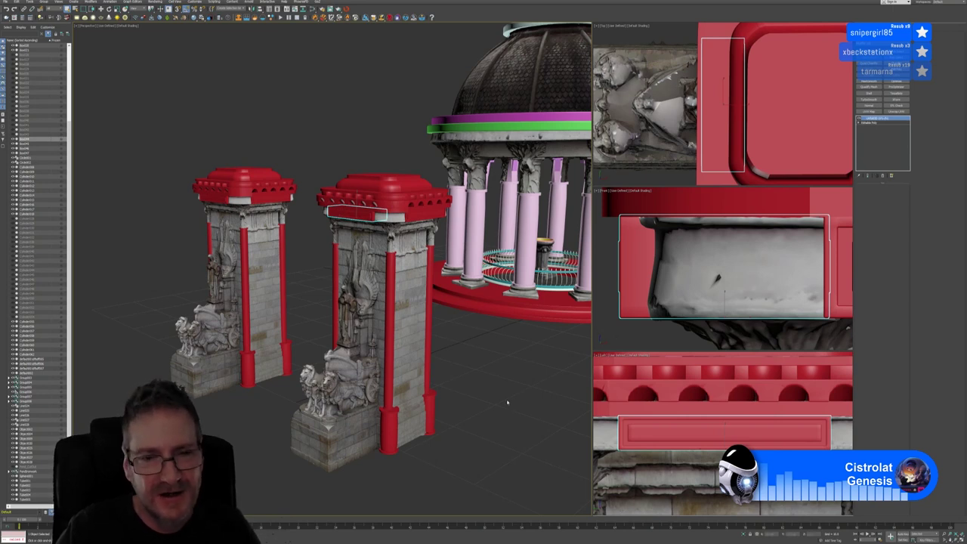
# Frame the frieze piece and collapse its modifier stack into an editable poly.
pyautogui.keyDown('alt'); pyautogui.moveTo(504, 345); pyautogui.dragTo(485, 386, button='middle'); pyautogui.keyUp('alt')
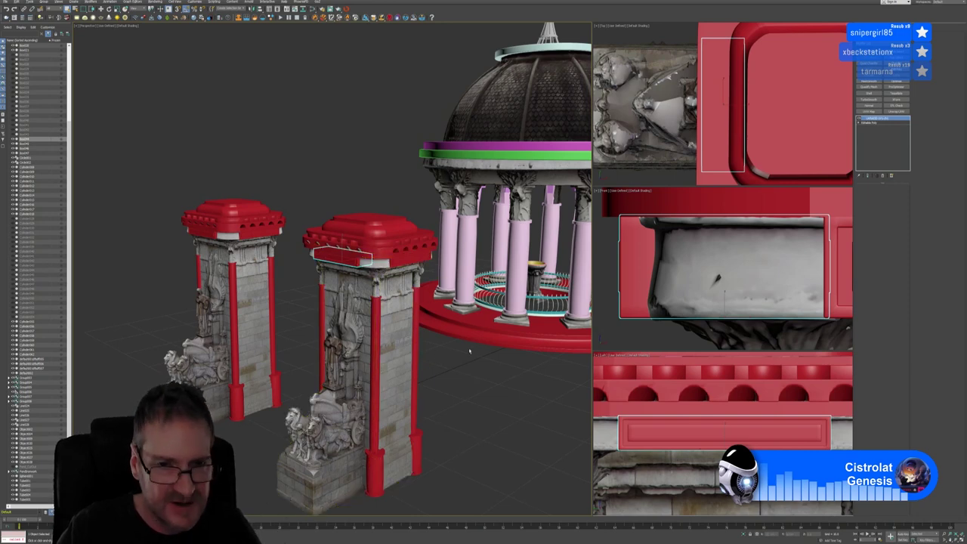
pyautogui.keyDown('alt'); pyautogui.moveTo(457, 333); pyautogui.dragTo(454, 354, button='middle'); pyautogui.keyUp('alt')
pyautogui.keyDown('alt'); pyautogui.moveTo(479, 298); pyautogui.dragTo(457, 273, button='middle'); pyautogui.keyUp('alt')
pyautogui.press('z')
pyautogui.hotkey('shift', 'z')
pyautogui.hotkey('shift', 'z')
pyautogui.hotkey('shift', 'z')
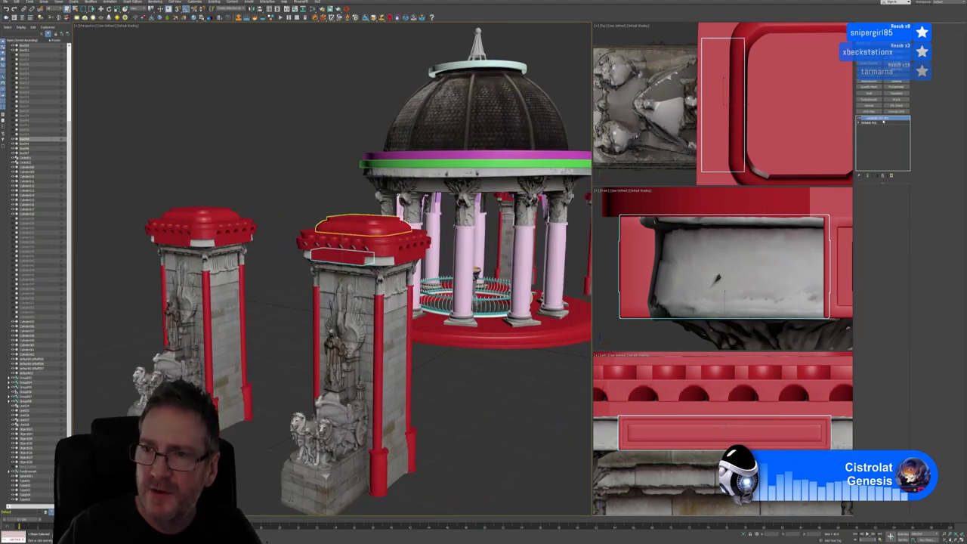
pyautogui.rightClick(885, 121)
pyautogui.click(893, 143)
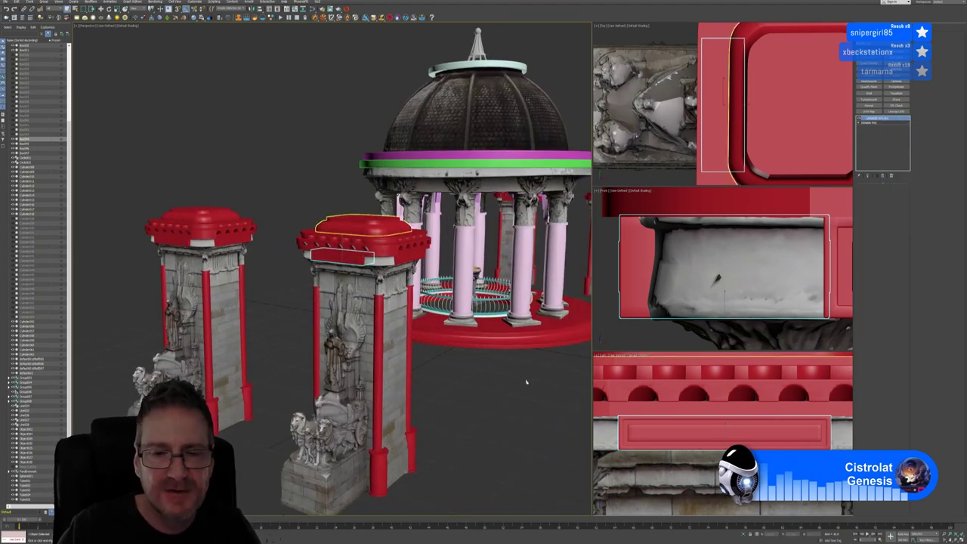
pyautogui.hotkey('shift', 'y')
pyautogui.hotkey('shift', 'y')
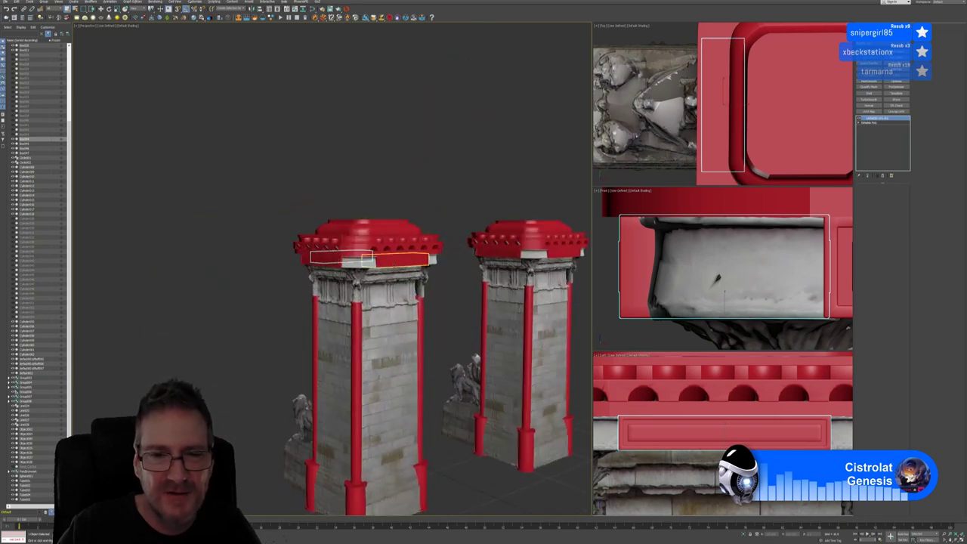
pyautogui.click(881, 121)
pyautogui.rightClick(874, 119)
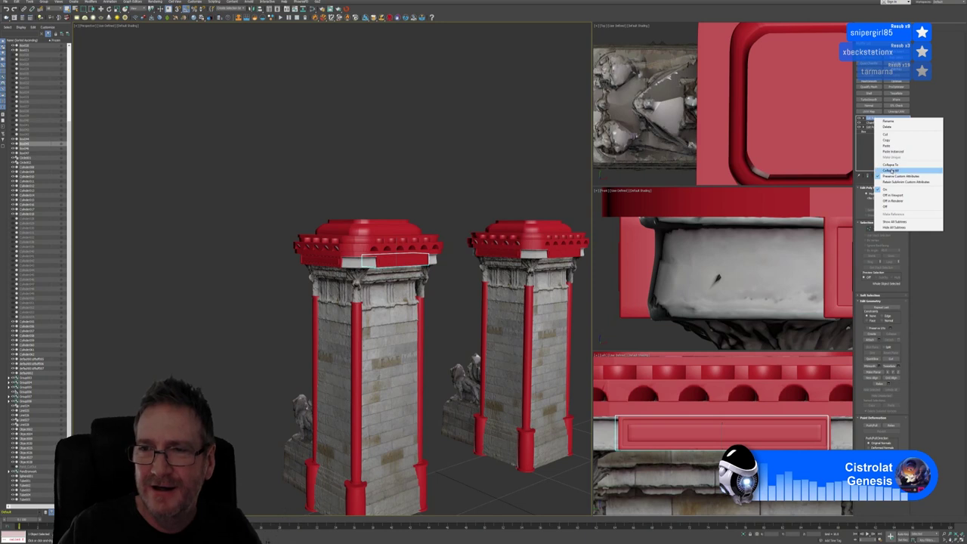
pyautogui.click(892, 164)
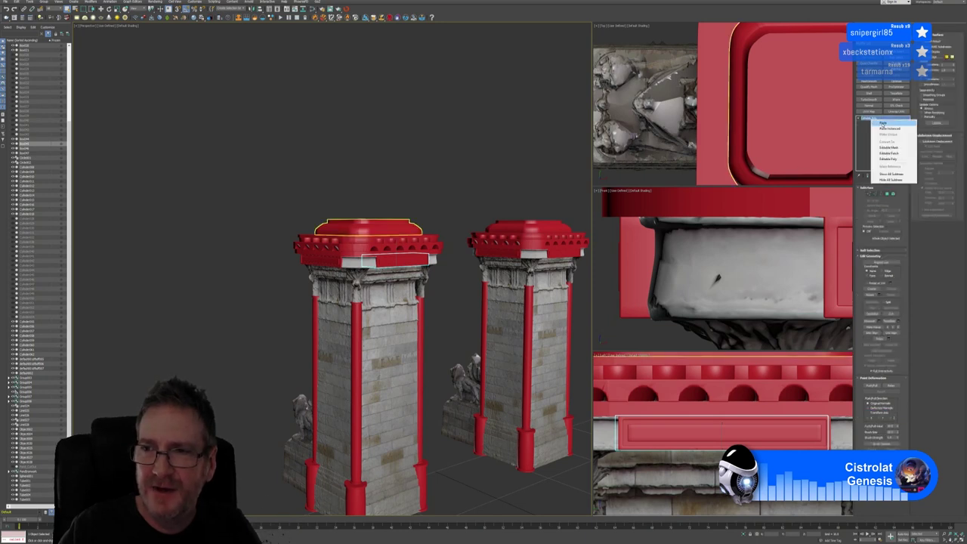
# Check its UVs with a temporary Unwrap UVW, remove it, and send the piece to RizomUV.
pyautogui.click(896, 111)
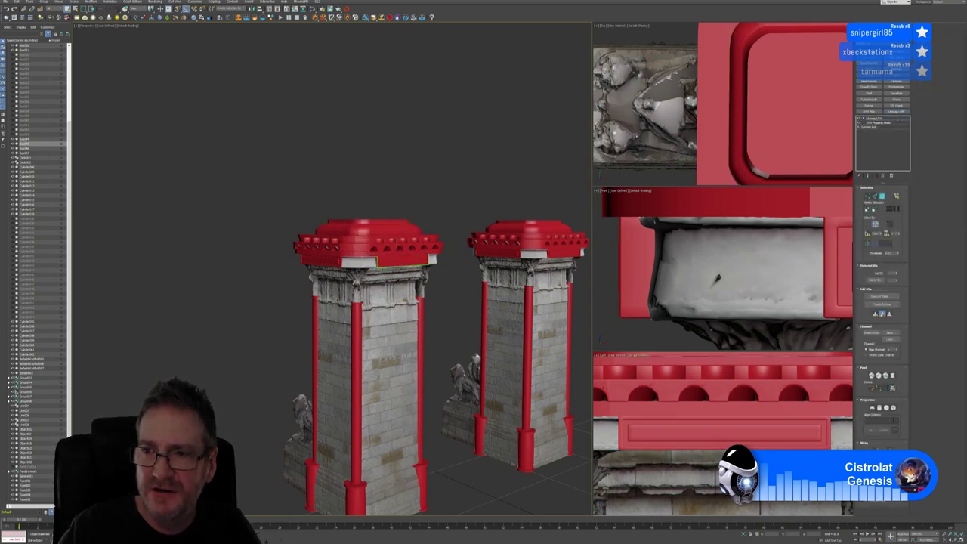
pyautogui.click(879, 297)
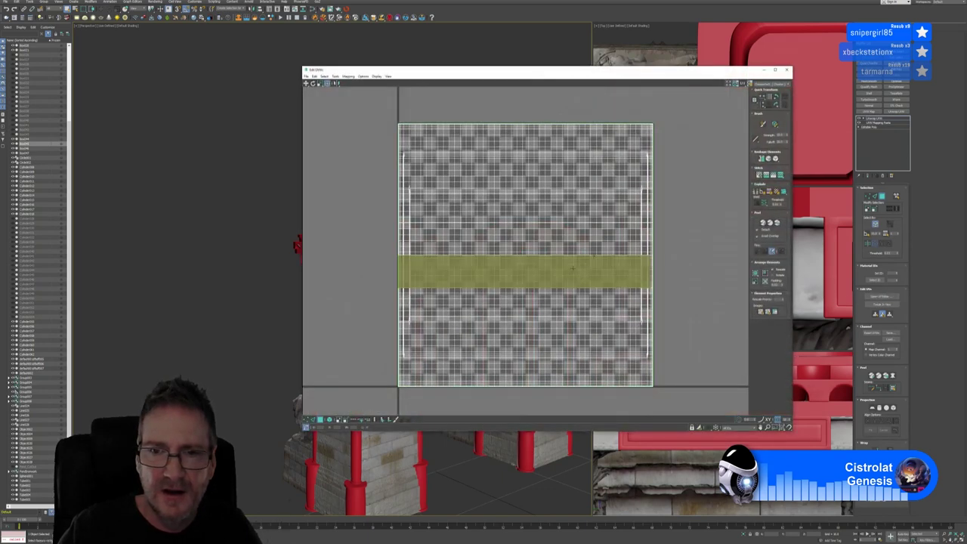
pyautogui.click(787, 70)
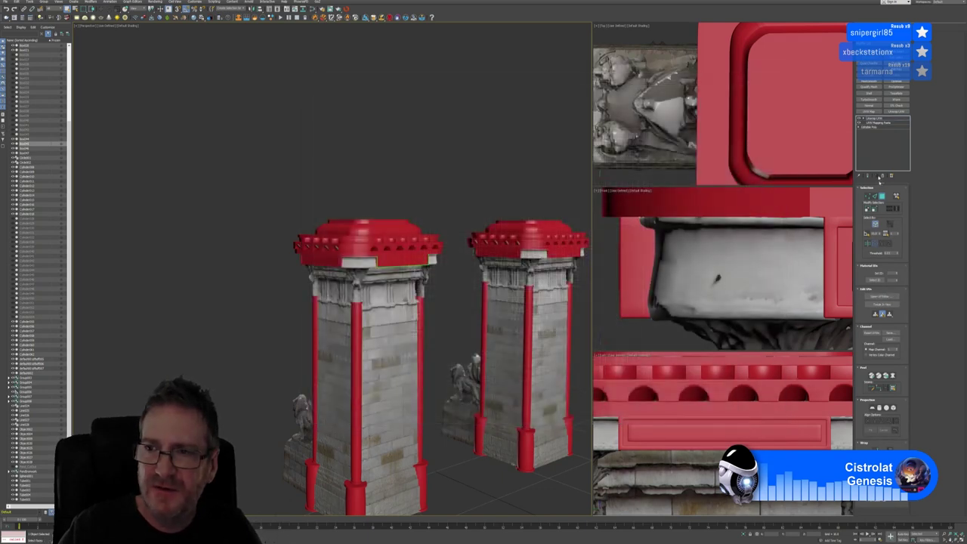
pyautogui.click(883, 177)
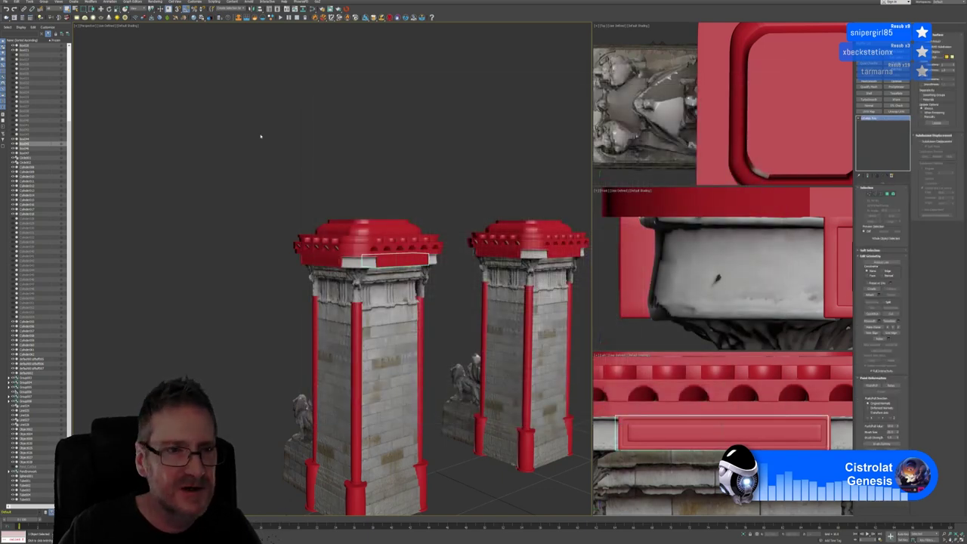
pyautogui.click(348, 11)
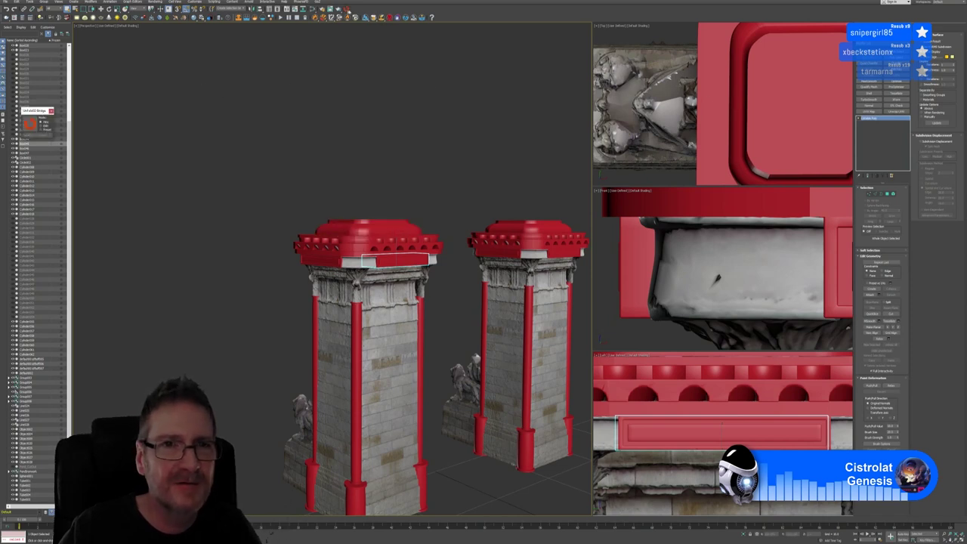
pyautogui.click(306, 174)
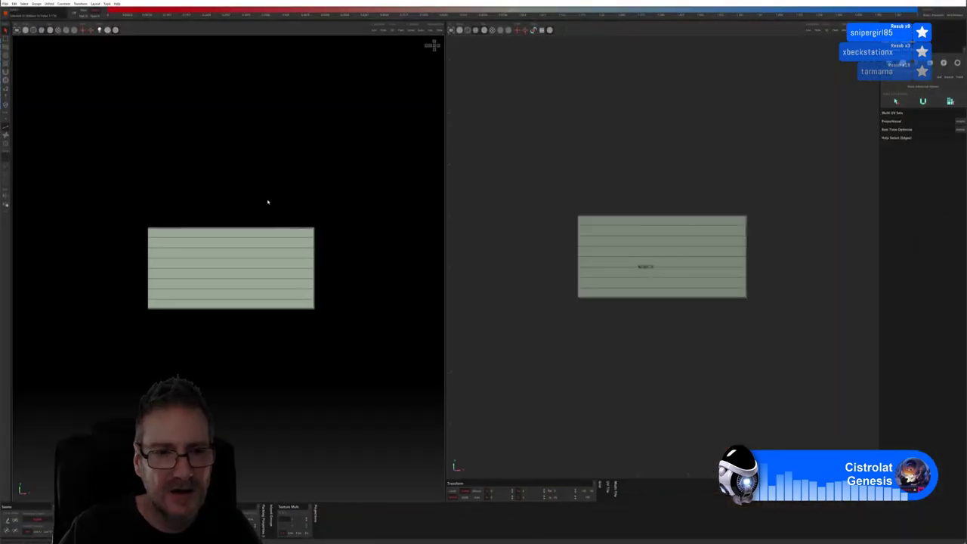
# Select all of the box's UVs, then unfold and pack them into the tile.
pyautogui.keyDown('alt'); pyautogui.moveTo(268, 201); pyautogui.dragTo(134, 111); pyautogui.keyUp('alt')
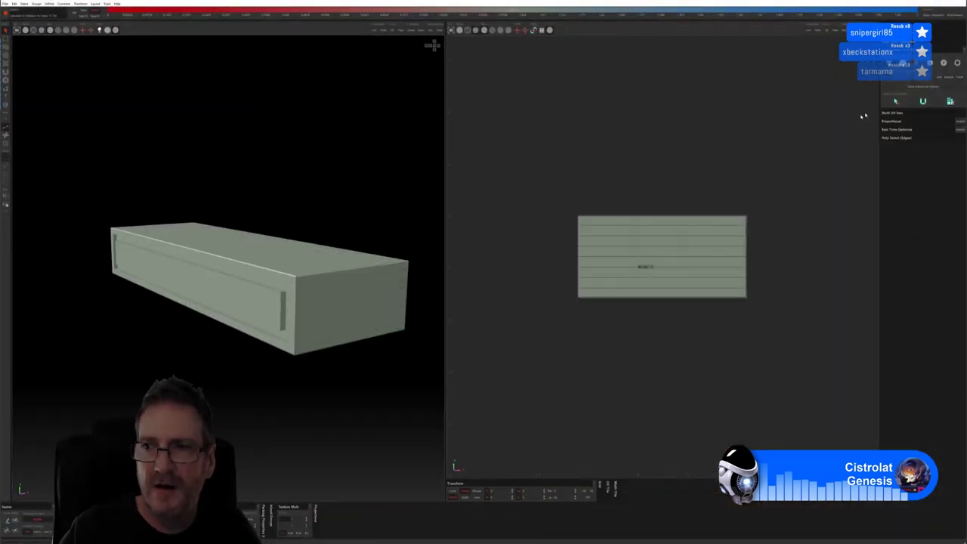
pyautogui.click(914, 86)
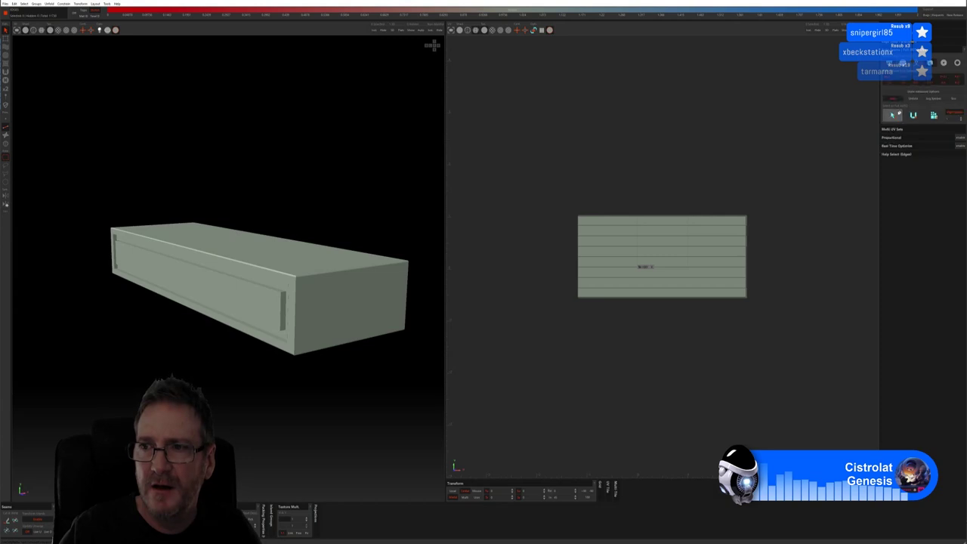
pyautogui.hotkey('ctrl', 'a')
pyautogui.click(912, 115)
pyautogui.click(934, 115)
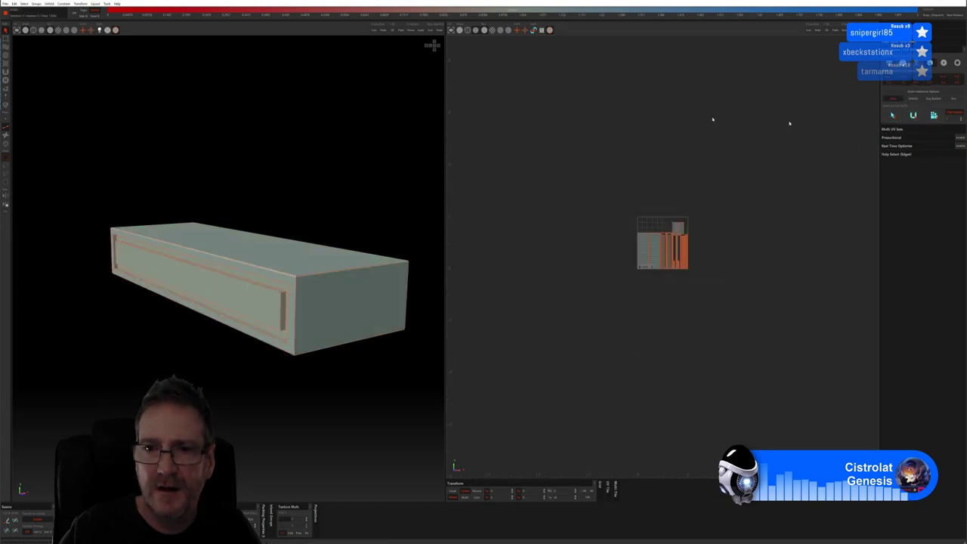
# Preview a checker texture on the box and save the UVs back to 3ds Max.
pyautogui.click(58, 31)
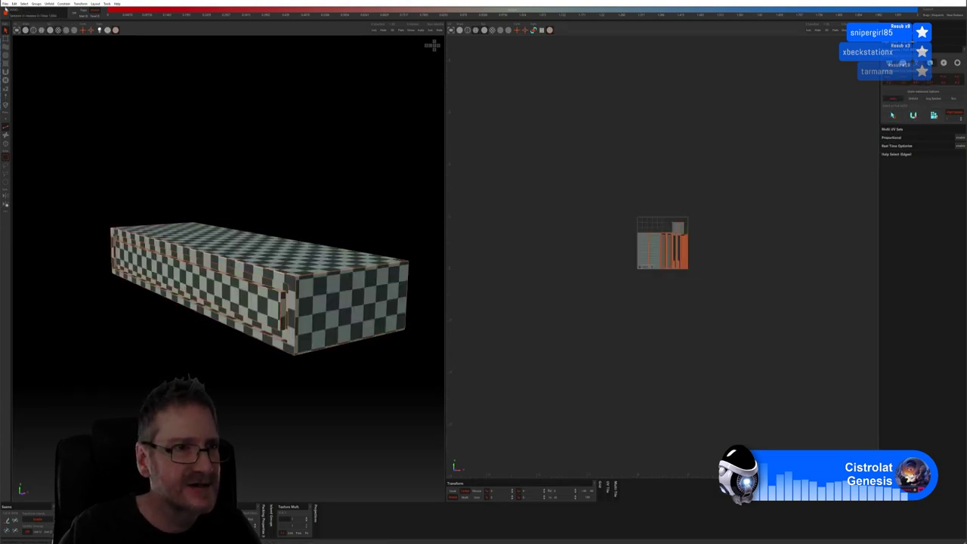
pyautogui.click(4, 3)
pyautogui.click(15, 36)
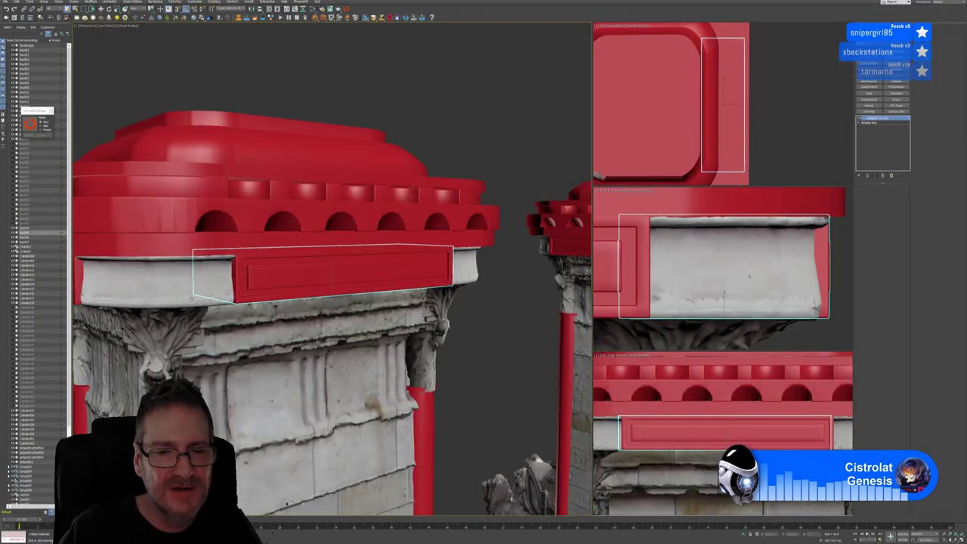
# Orbit to the other pillar, select its long frieze panel, and send it to RizomUV.
pyautogui.press('z')
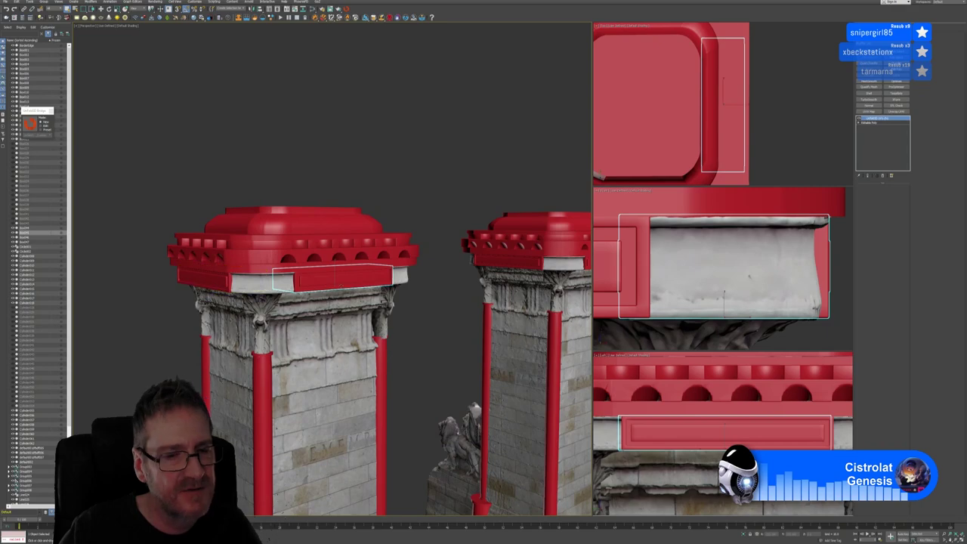
pyautogui.scroll(-3, 199, 249)
pyautogui.keyDown('alt'); pyautogui.moveTo(199, 249); pyautogui.dragTo(241, 241, button='middle'); pyautogui.keyUp('alt')
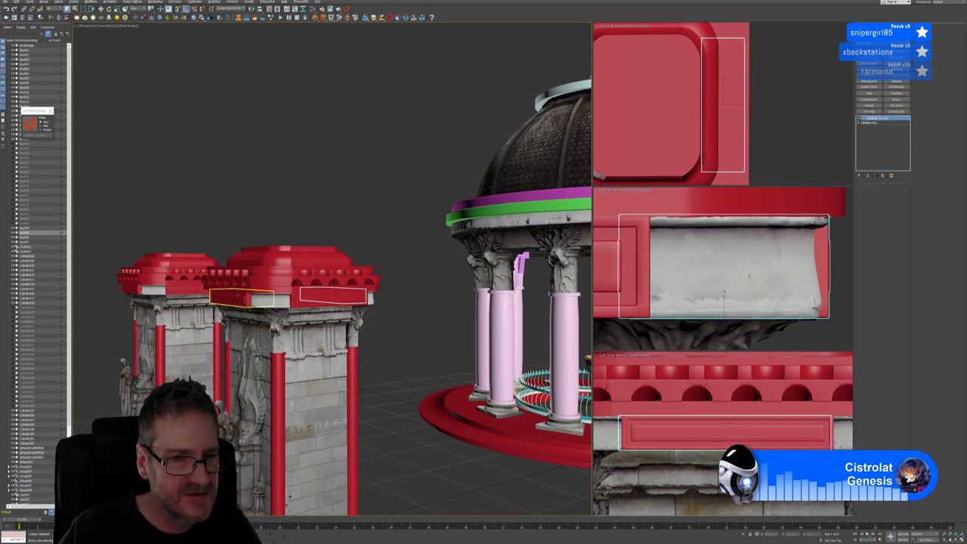
pyautogui.click(338, 299)
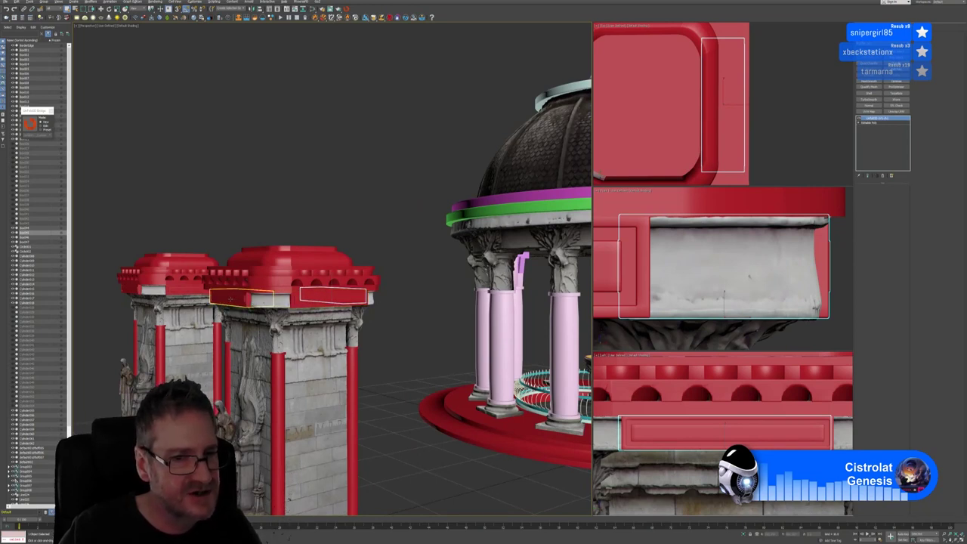
pyautogui.keyDown('alt'); pyautogui.moveTo(280, 333); pyautogui.dragTo(365, 238, button='middle'); pyautogui.keyUp('alt')
pyautogui.click(880, 118)
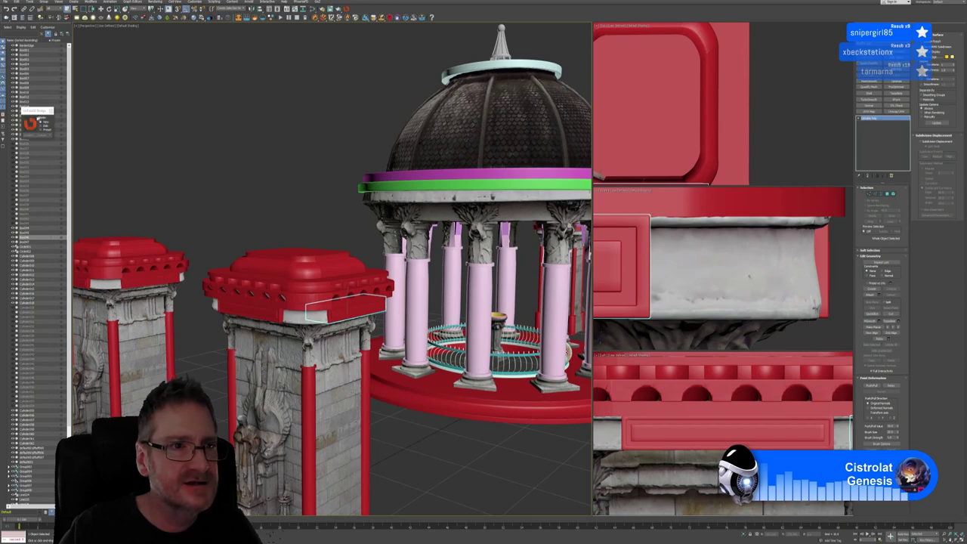
pyautogui.click(253, 130)
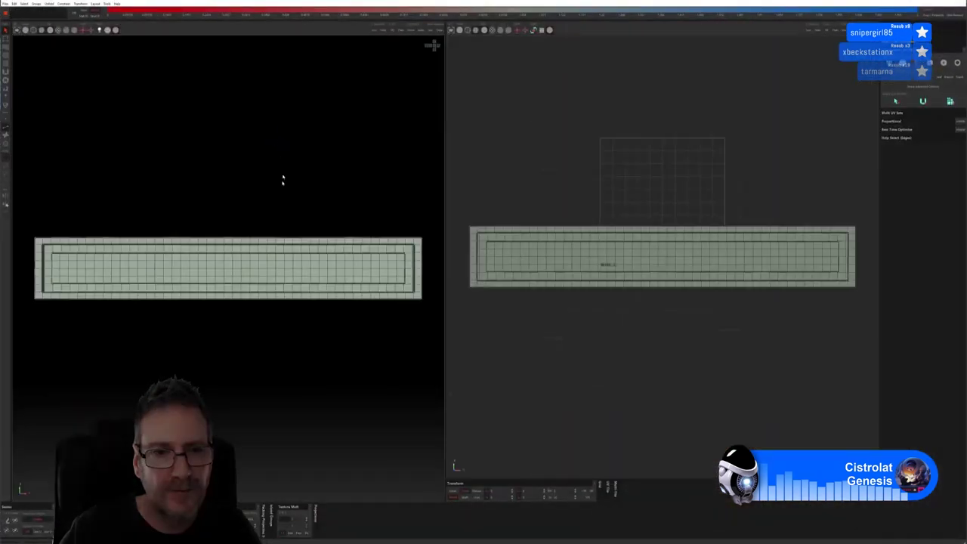
# Turn off the checker overlay, select the whole mesh, and cut seams and unfold its UVs.
pyautogui.keyDown('alt'); pyautogui.moveTo(250, 214); pyautogui.dragTo(201, 192); pyautogui.keyUp('alt')
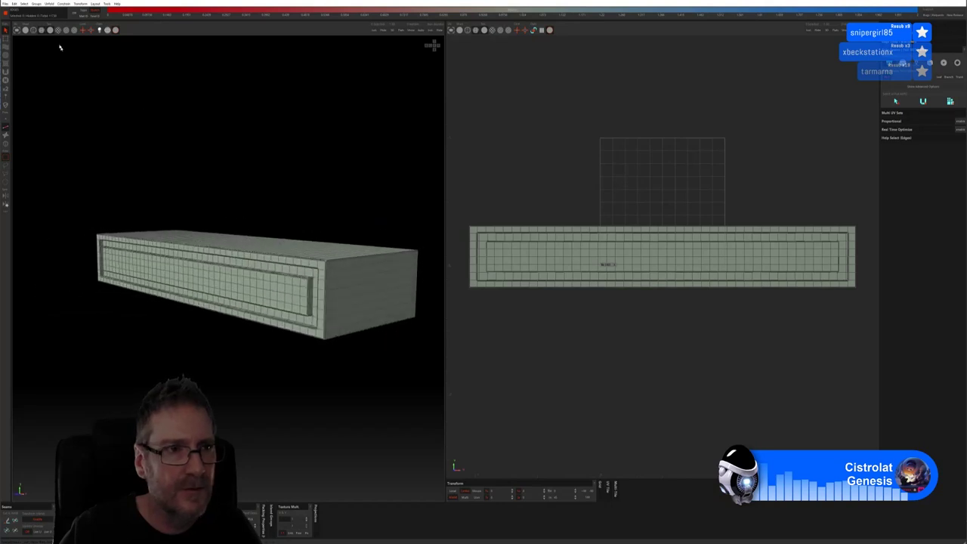
pyautogui.click(25, 31)
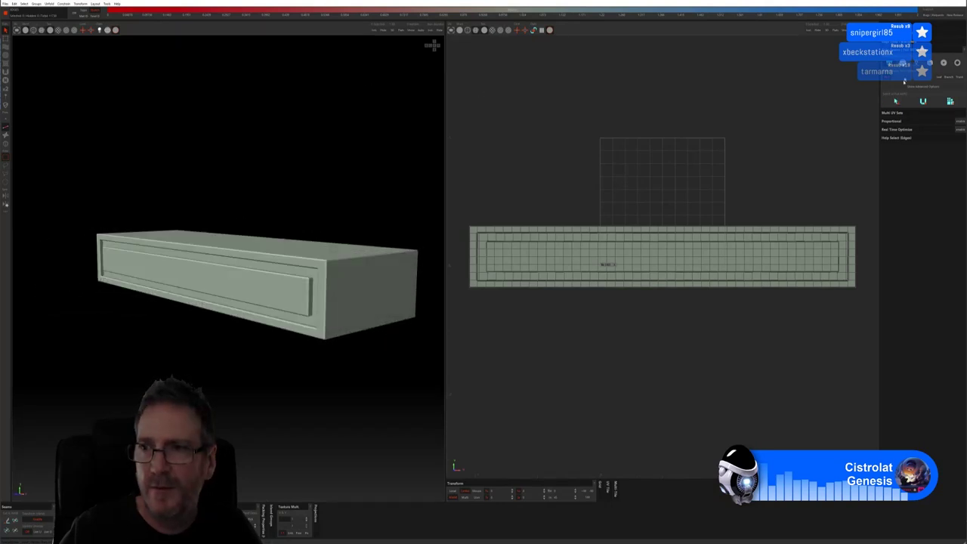
pyautogui.click(907, 85)
pyautogui.click(932, 115)
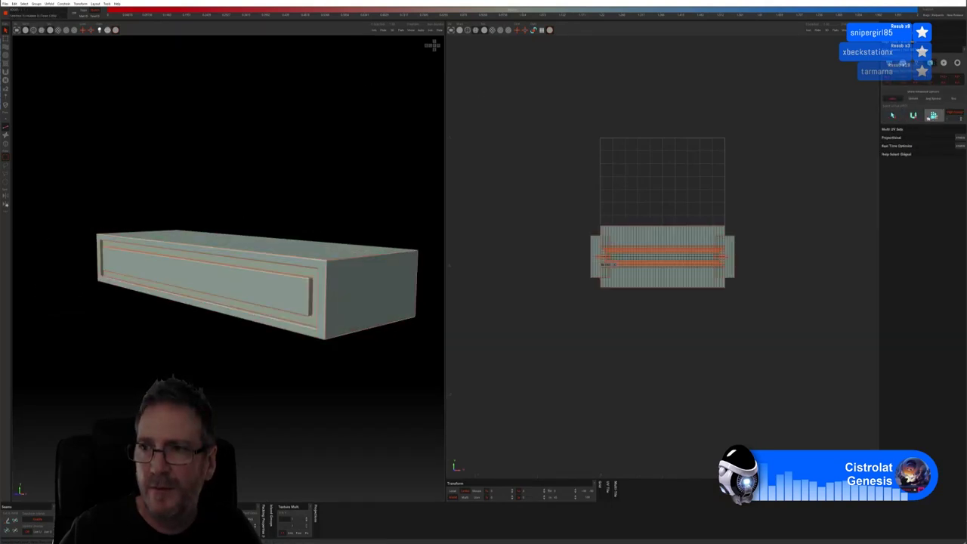
# Show the checker texture and send the unwrapped UVs back to 3ds Max.
pyautogui.click(57, 30)
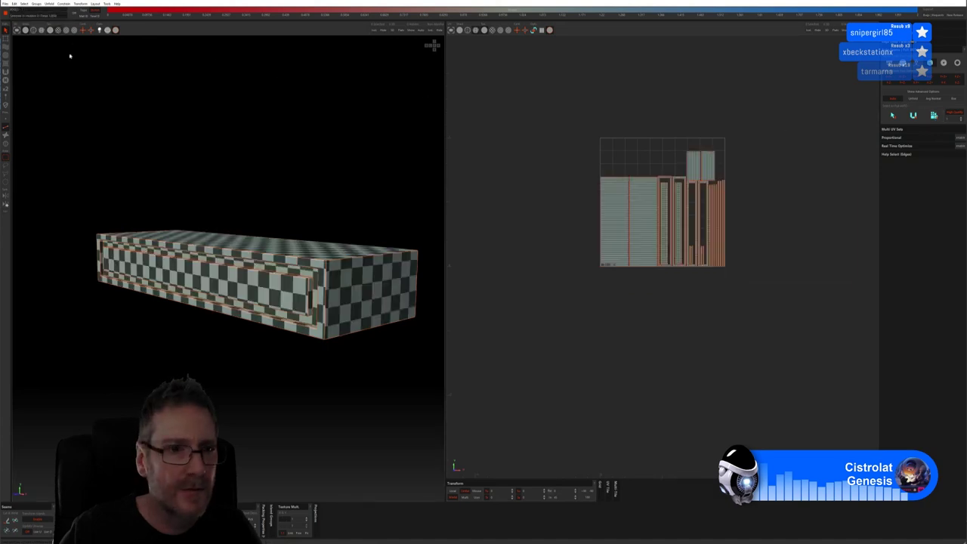
pyautogui.click(5, 3)
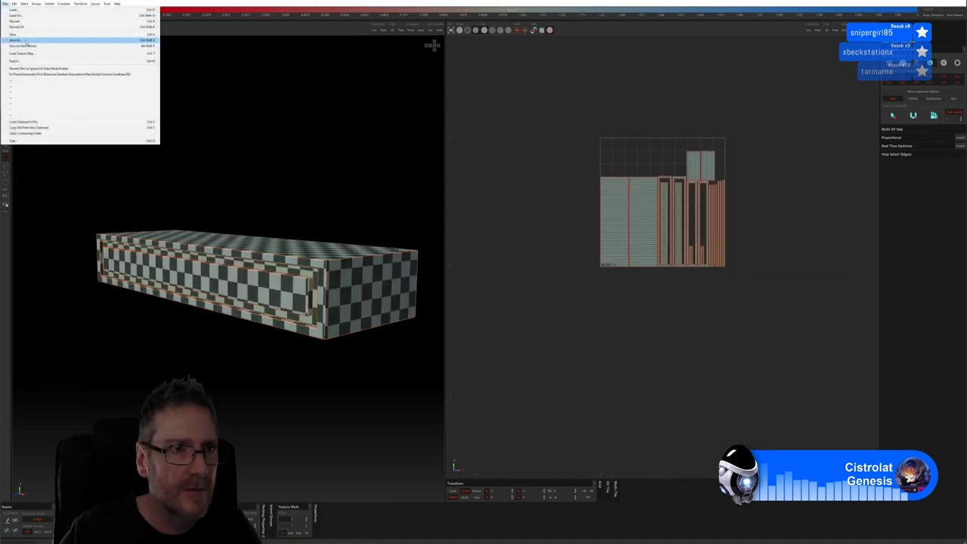
pyautogui.click(23, 36)
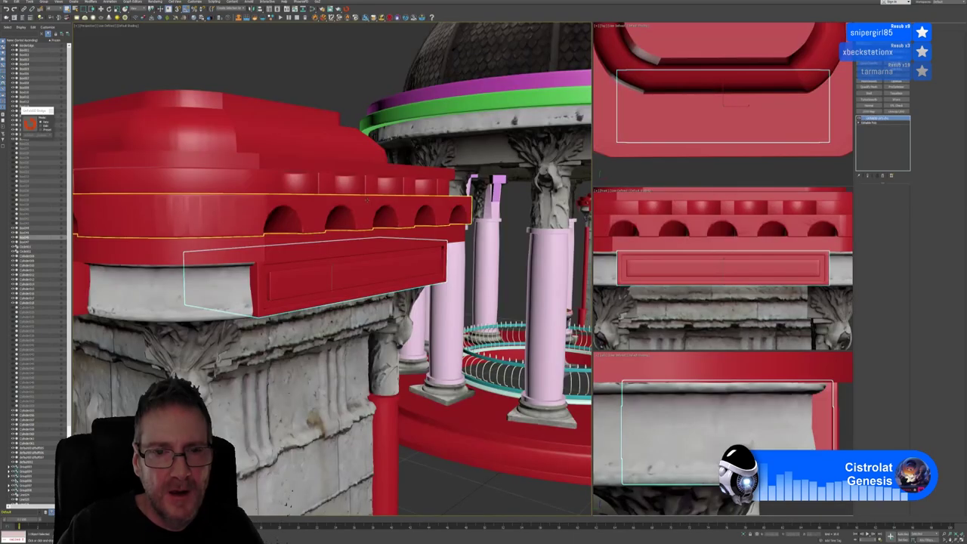
# Select this pillar's frieze piece and dismiss the non-editable-poly warning from RizomUV.
pyautogui.scroll(-10, 333, 272)
pyautogui.keyDown('alt'); pyautogui.moveTo(332, 272); pyautogui.dragTo(424, 249, button='middle'); pyautogui.keyUp('alt')
pyautogui.click(219, 324)
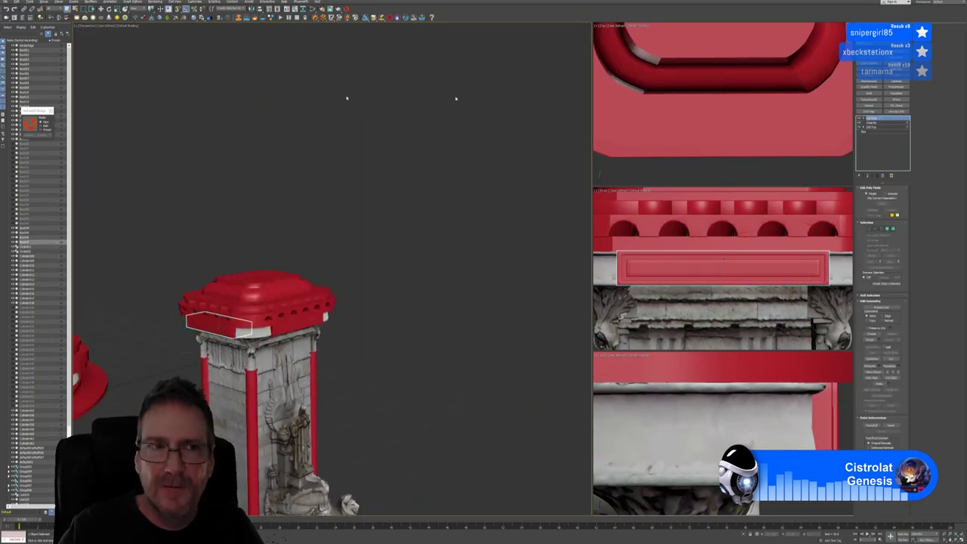
pyautogui.click(30, 124)
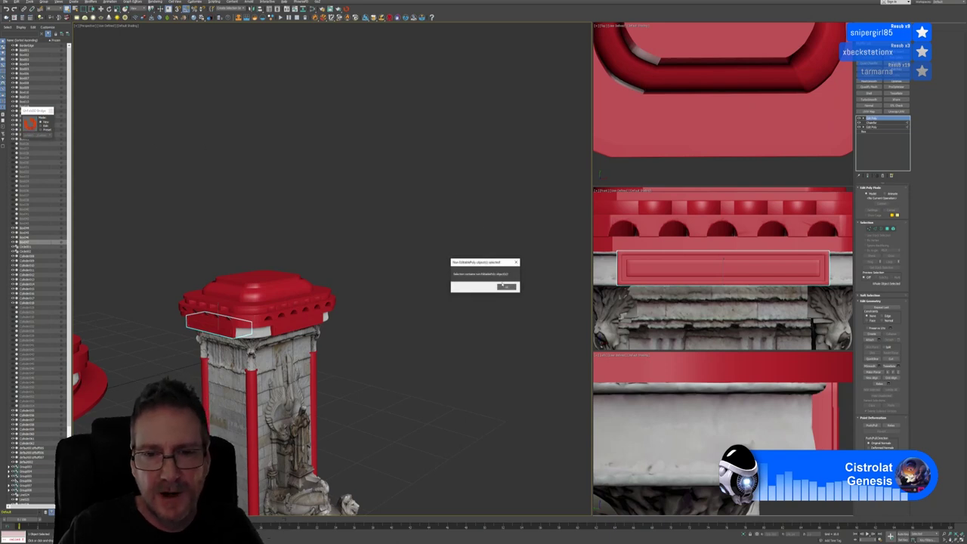
pyautogui.click(505, 286)
# Collapse the piece to an editable poly and send it to RizomUV.
pyautogui.rightClick(875, 122)
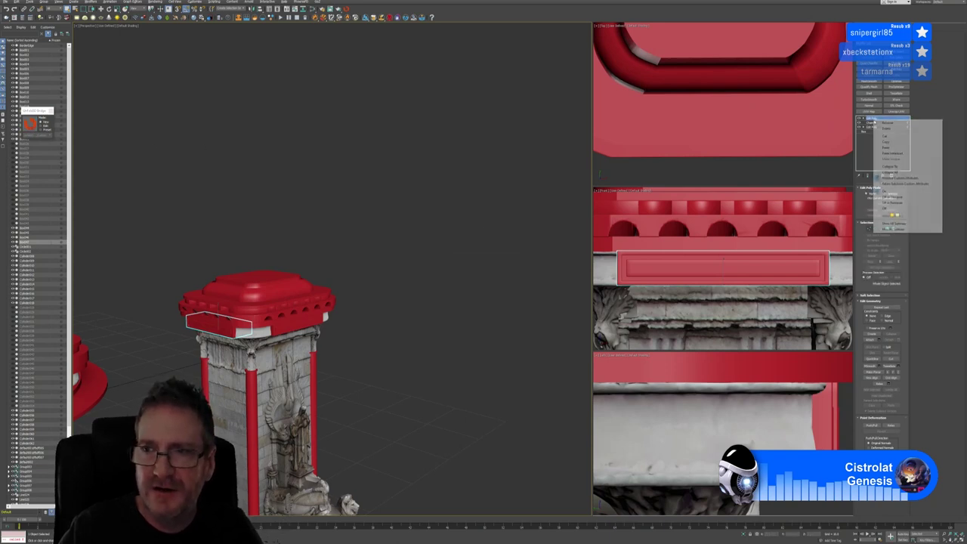
pyautogui.click(890, 172)
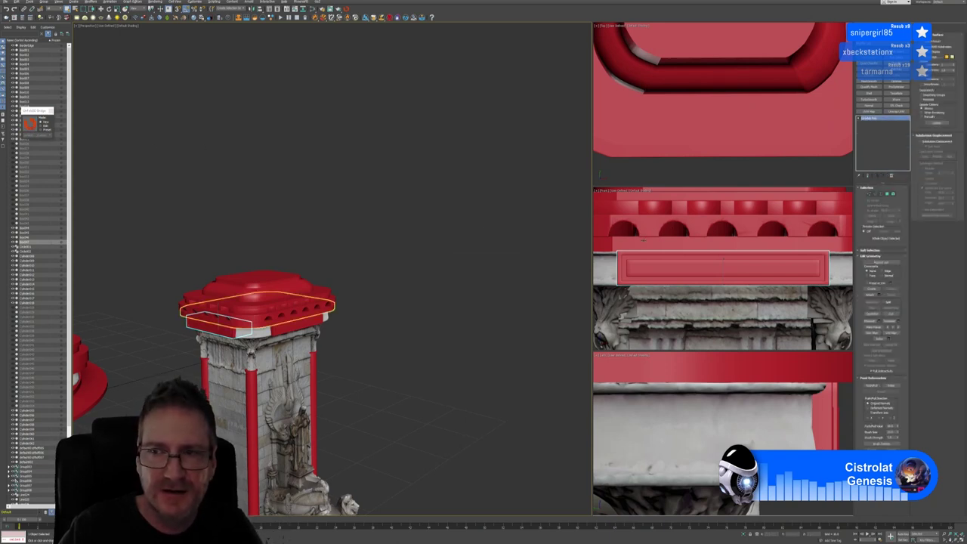
pyautogui.click(29, 125)
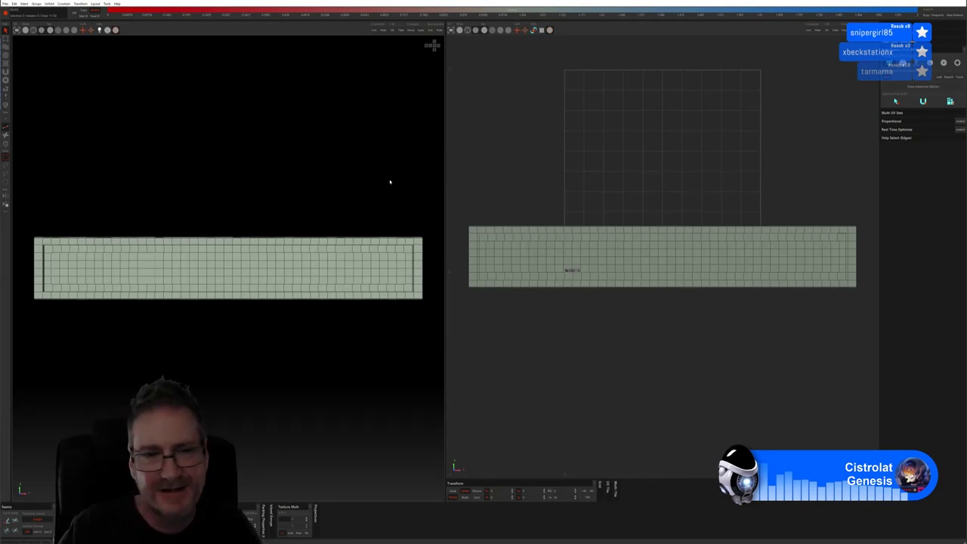
# Cut seams on the panel's edge loops, then unfold and pack its UV islands.
pyautogui.moveTo(348, 183); pyautogui.dragTo(293, 209, button='middle')
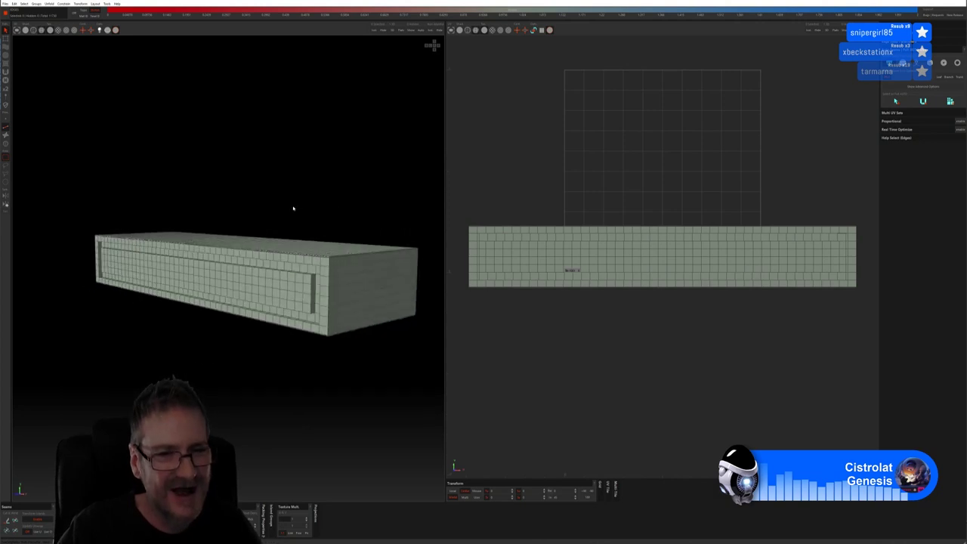
pyautogui.click(26, 31)
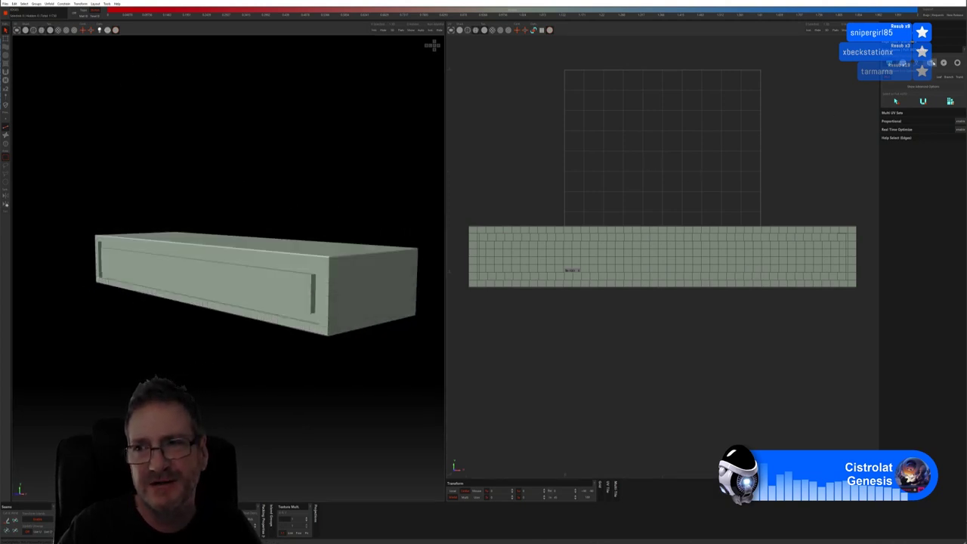
pyautogui.click(912, 114)
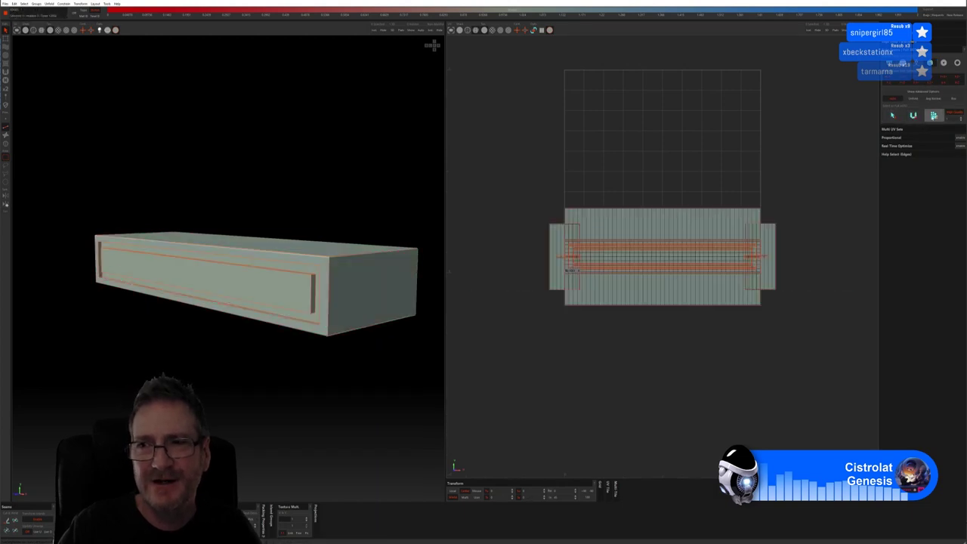
pyautogui.press('c')
pyautogui.press('u')
pyautogui.press('p')
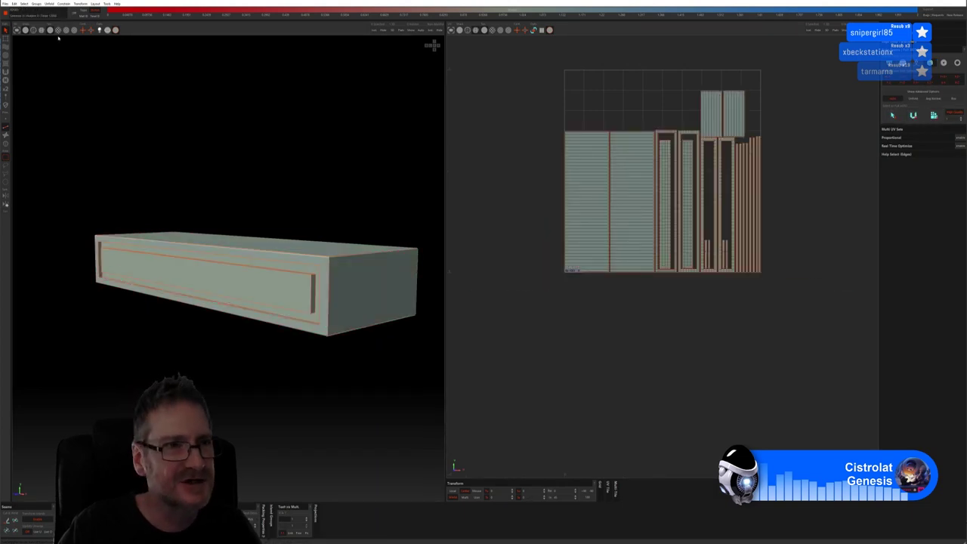
# Preview a checker texture and save the panel back to 3ds Max.
pyautogui.click(57, 34)
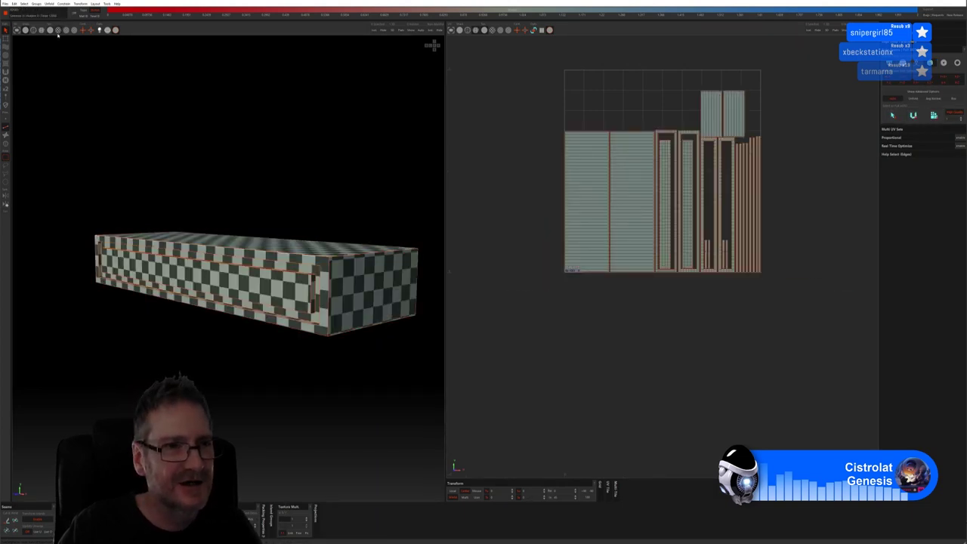
pyautogui.click(5, 4)
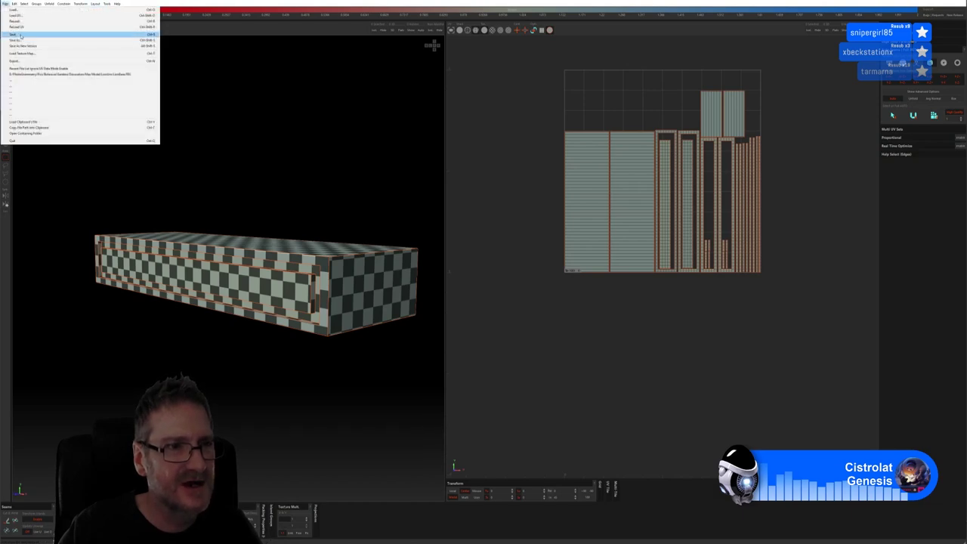
pyautogui.click(20, 36)
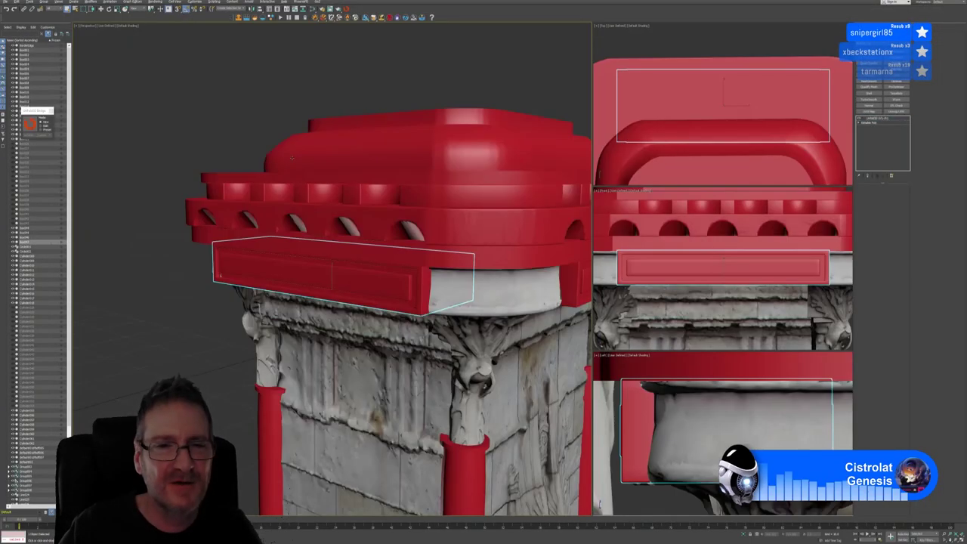
# Select the dentil ring beneath the red cap.
pyautogui.click(291, 157)
pyautogui.scroll(-5, 301, 158)
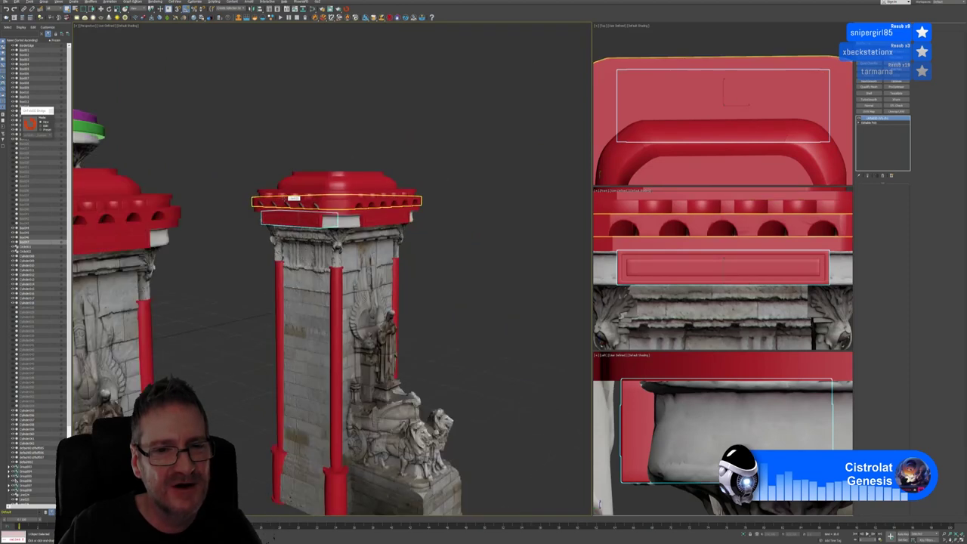
pyautogui.moveTo(350, 116); pyautogui.dragTo(338, 136, button='middle')
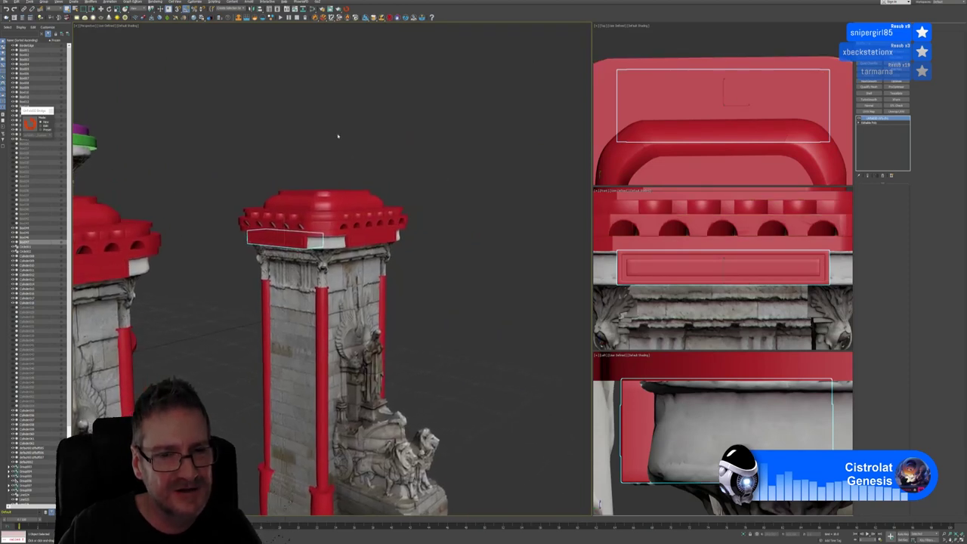
pyautogui.click(417, 161)
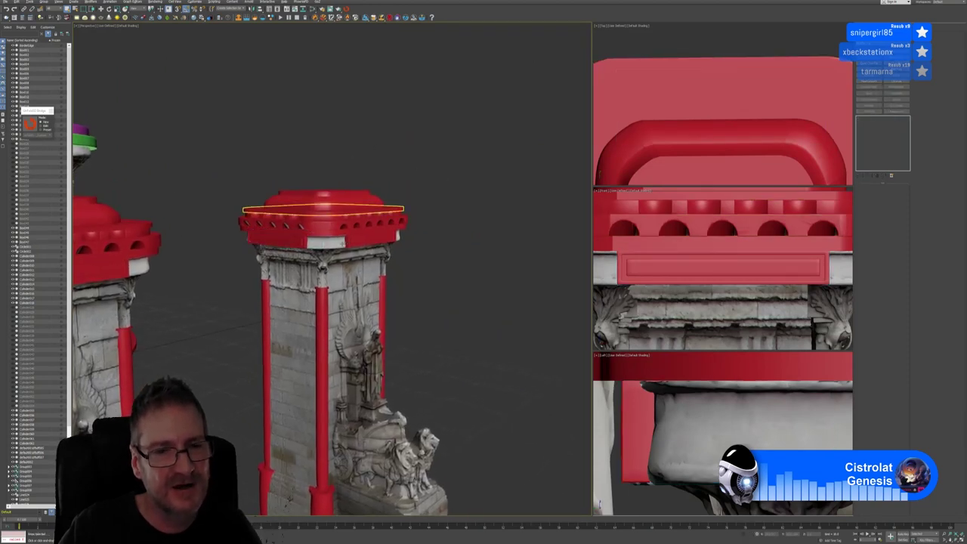
pyautogui.click(335, 231)
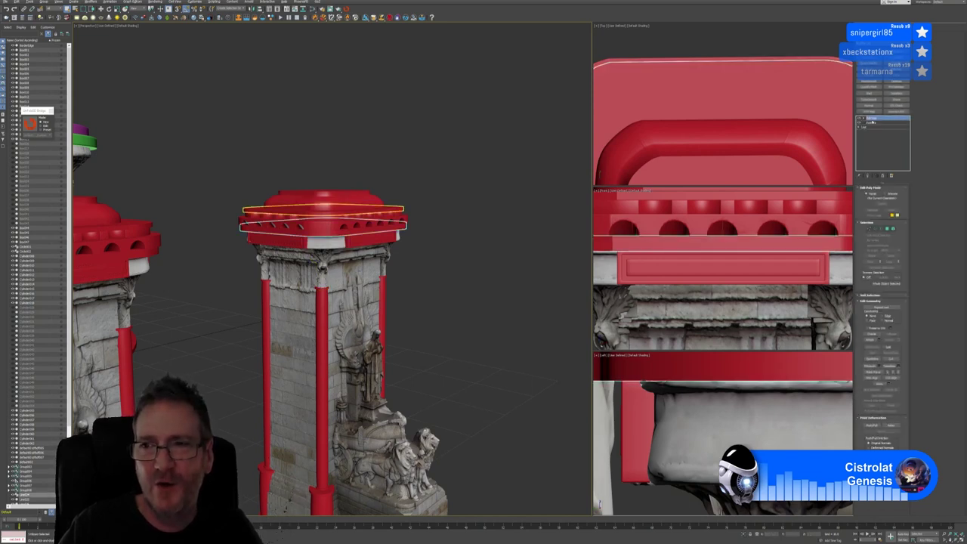
# Collapse the dentil ring to an editable poly and open the Save File As dialog.
pyautogui.rightClick(873, 122)
pyautogui.click(890, 173)
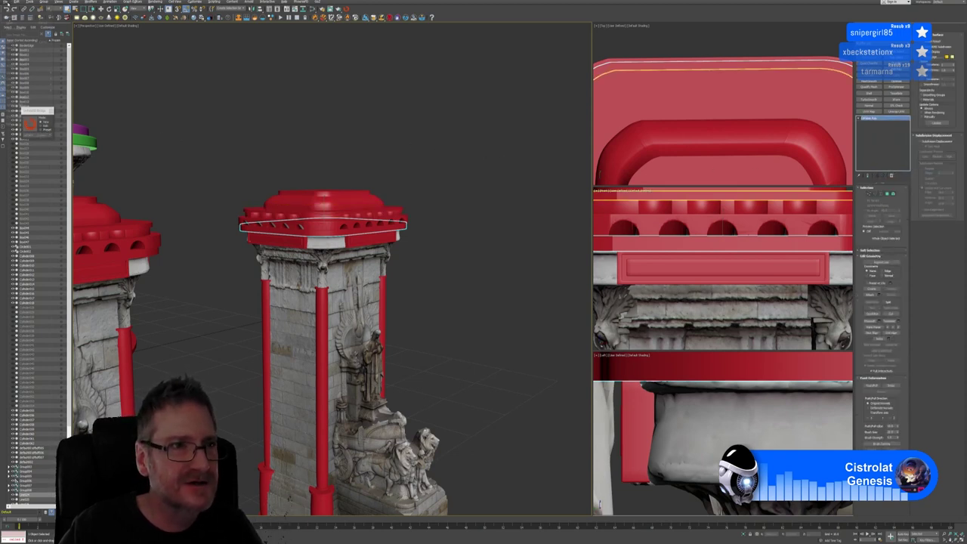
pyautogui.click(6, 2)
pyautogui.click(15, 43)
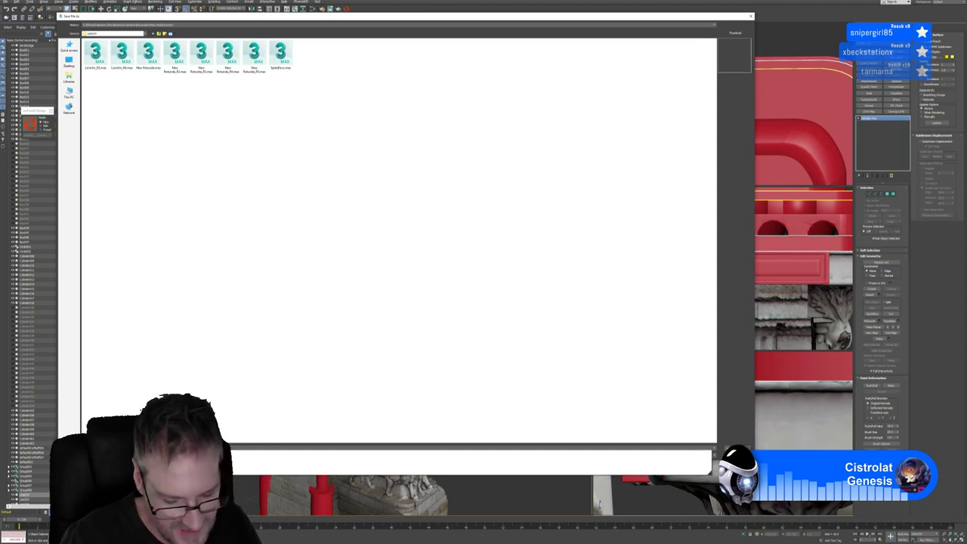
# Close the Save File As dialog to return to the red-capped pillar viewports.
pyautogui.press('Return')
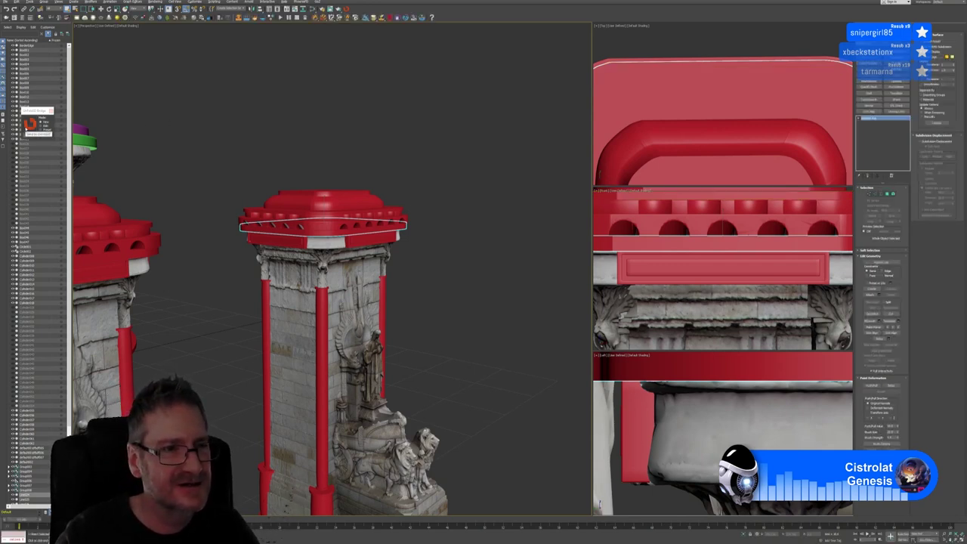
# Unfold the rounded slab and split-pack it into two UV islands.
pyautogui.click(359, 135)
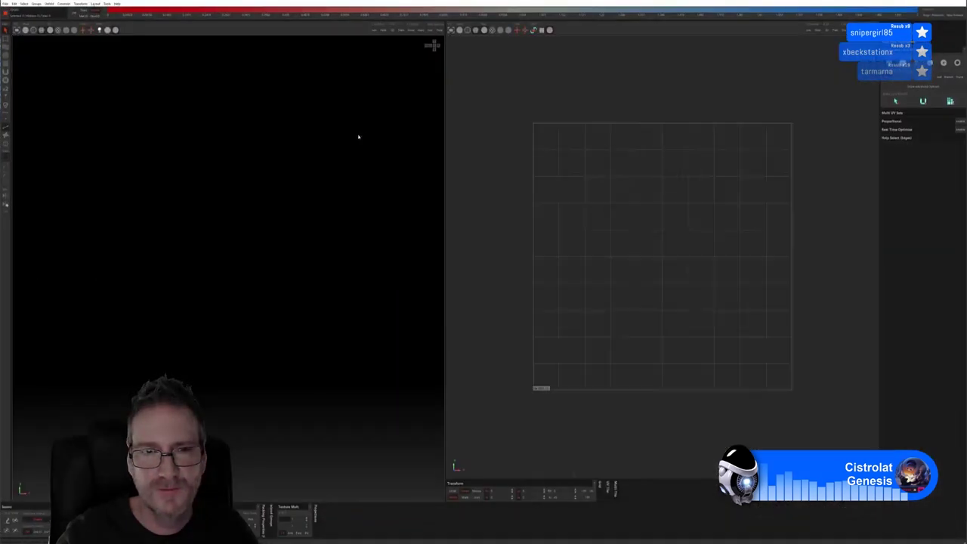
pyautogui.moveTo(291, 199); pyautogui.dragTo(428, 195, button='middle')
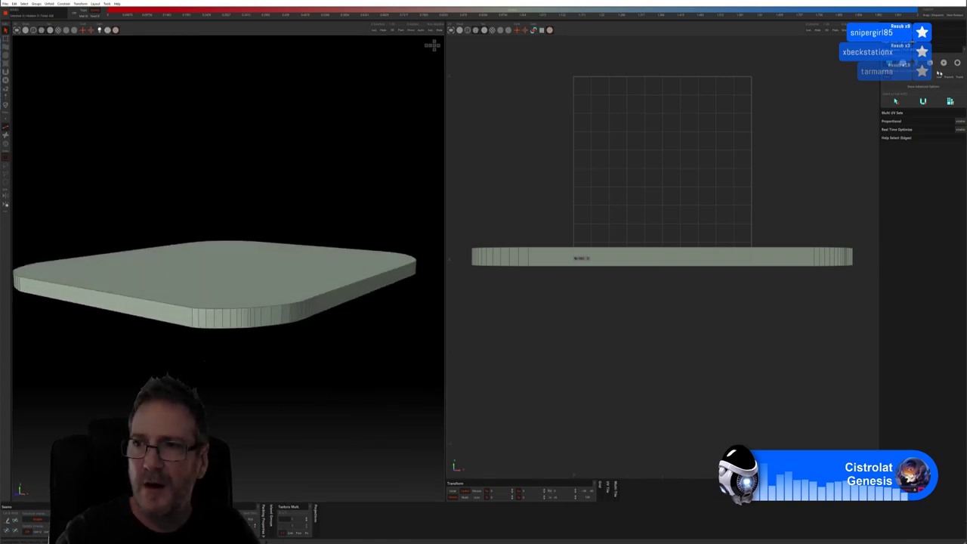
pyautogui.click(923, 85)
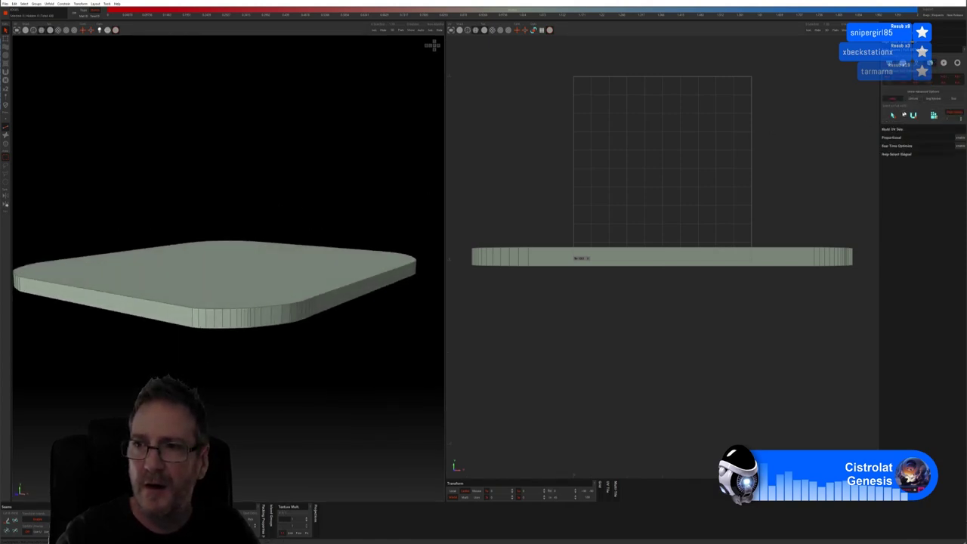
pyautogui.click(912, 114)
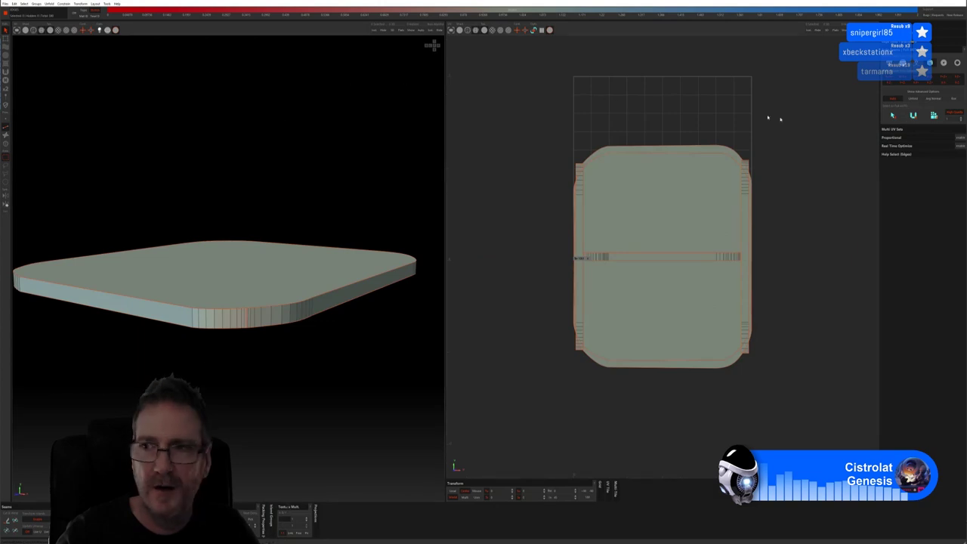
pyautogui.click(892, 115)
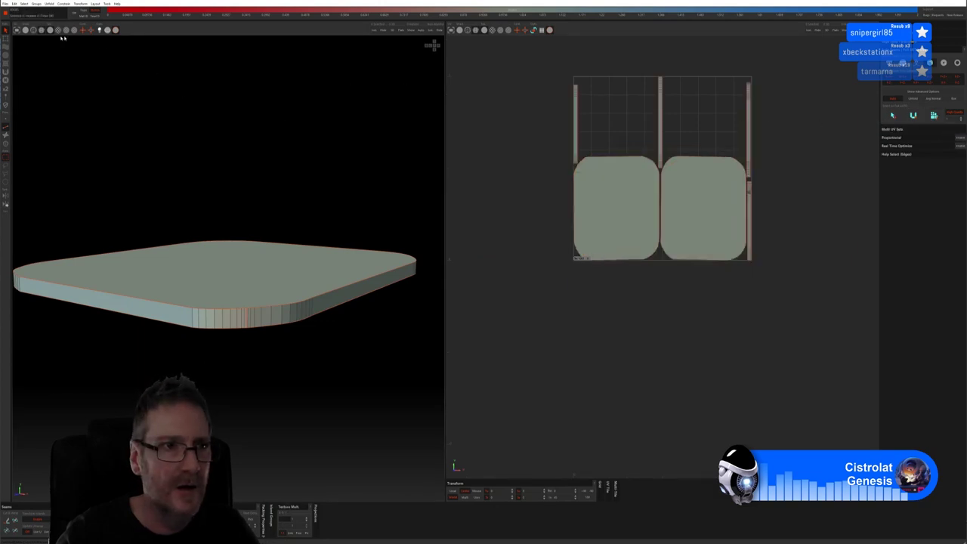
# Check the slab's UVs under a checker texture and save the file.
pyautogui.click(58, 30)
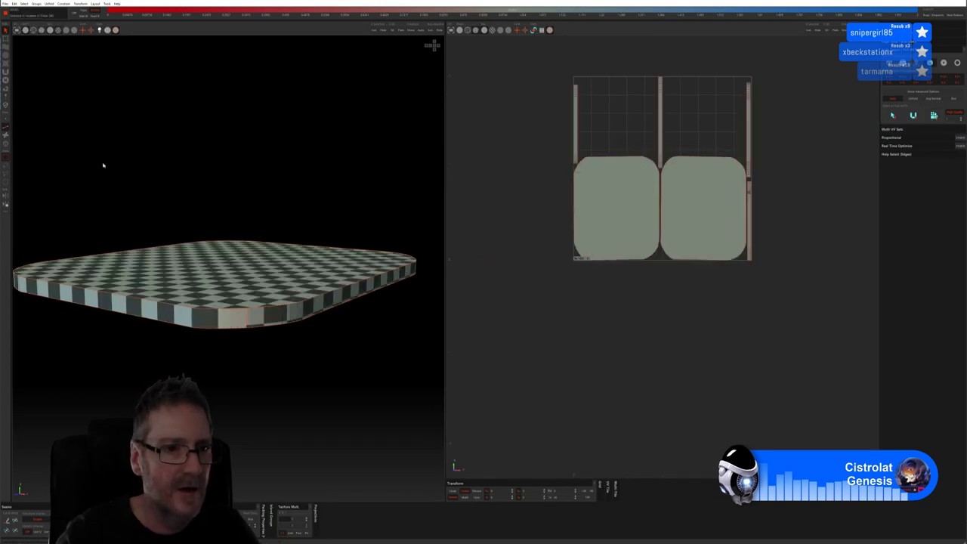
pyautogui.moveTo(104, 165); pyautogui.dragTo(153, 224, button='middle')
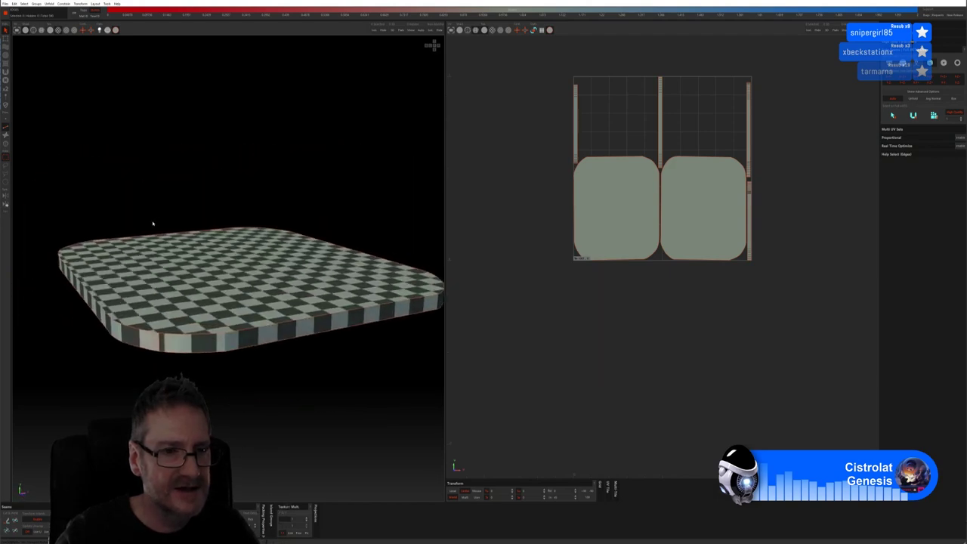
pyautogui.click(5, 4)
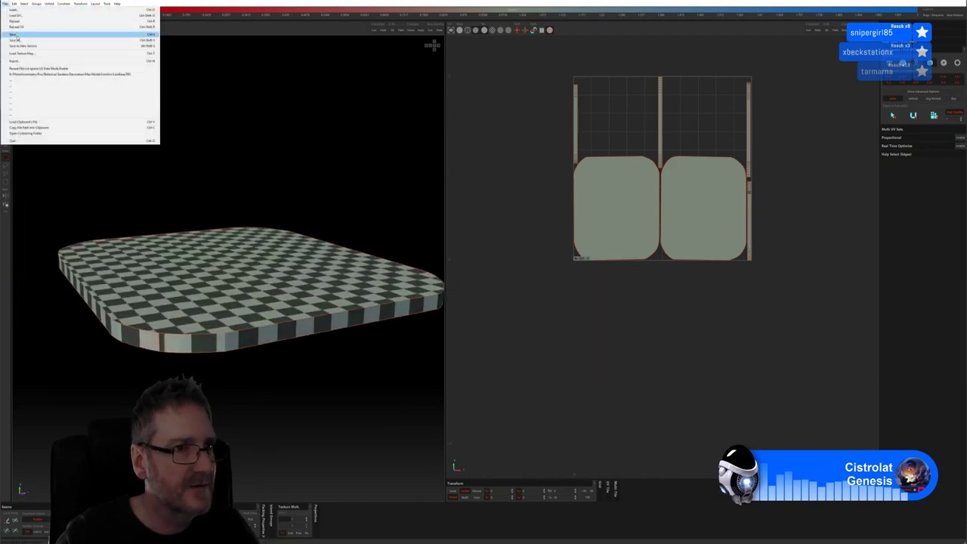
pyautogui.click(190, 114)
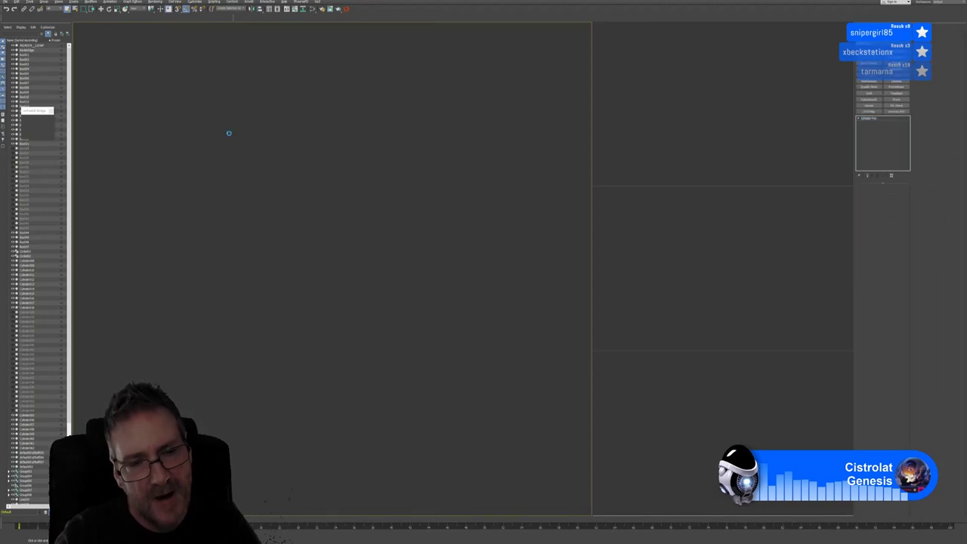
# Select the scalloped ring under the red cap and send it to RizomUV with the bridge hotkey.
pyautogui.click(467, 338)
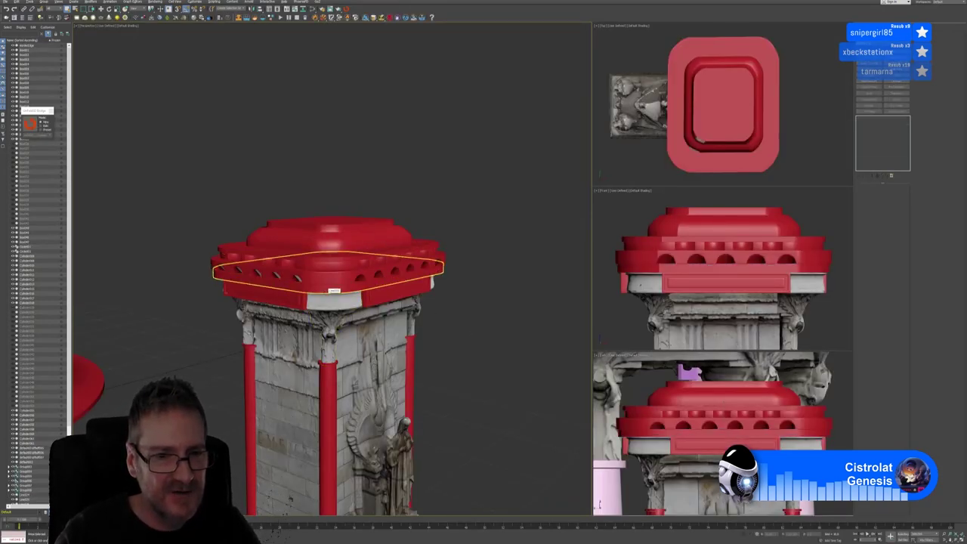
pyautogui.click(321, 280)
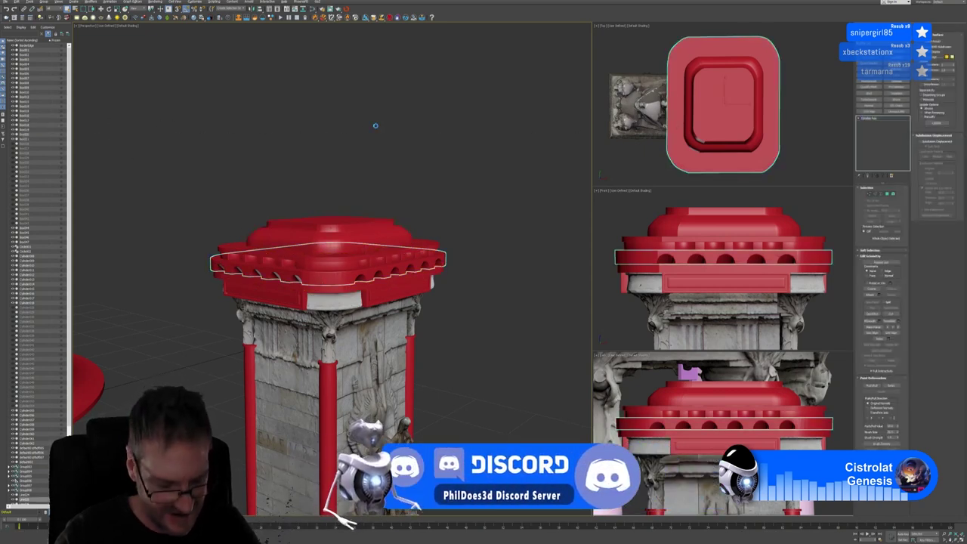
pyautogui.click(373, 124)
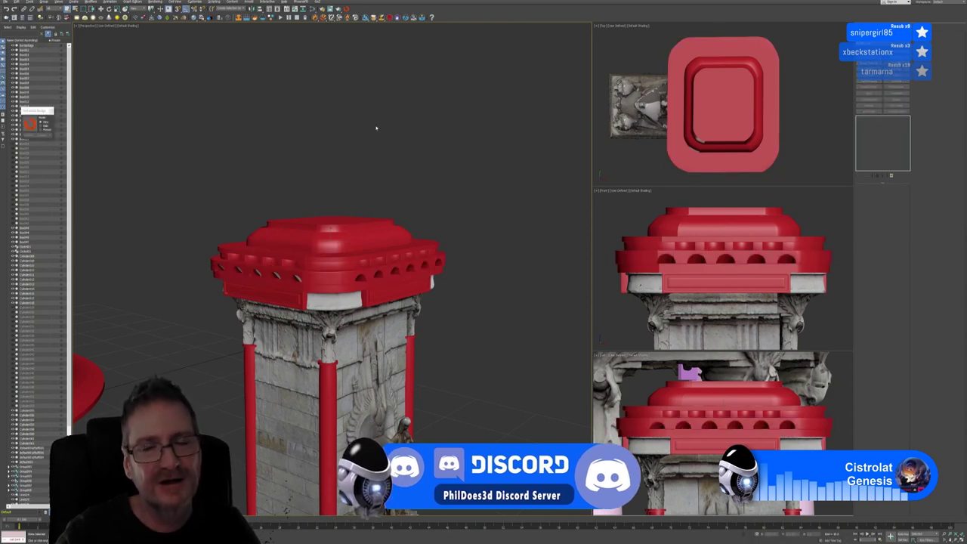
pyautogui.hotkey('alt', 'Tab')
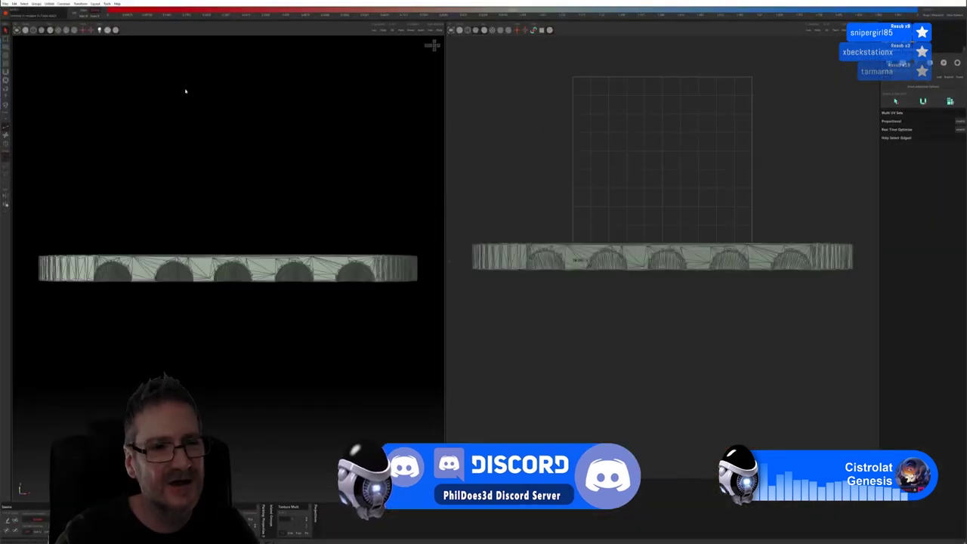
# Hide the wireframe overlay and auto-seam and unfold the dentil band's UVs.
pyautogui.moveTo(280, 201); pyautogui.dragTo(265, 211, button='middle')
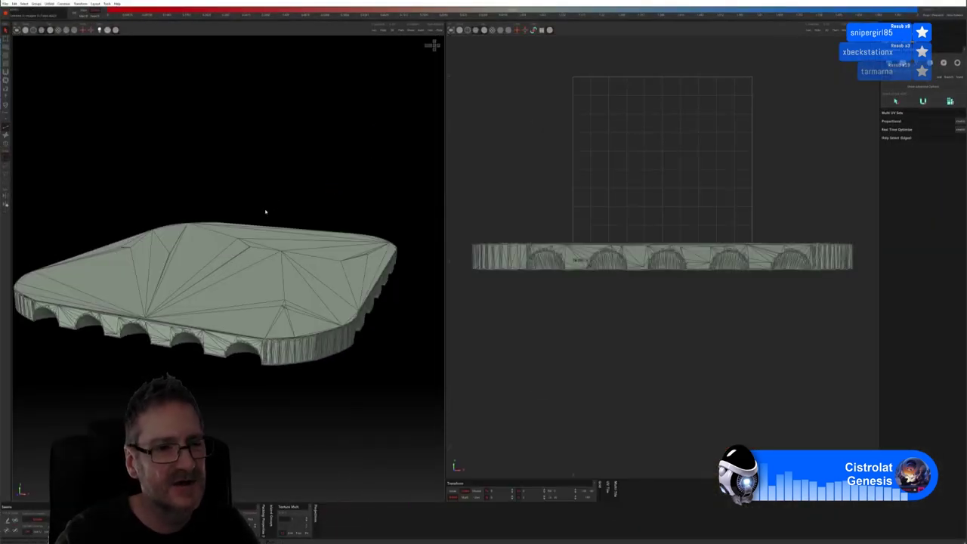
pyautogui.click(33, 30)
pyautogui.moveTo(89, 73); pyautogui.dragTo(264, 210, button='middle')
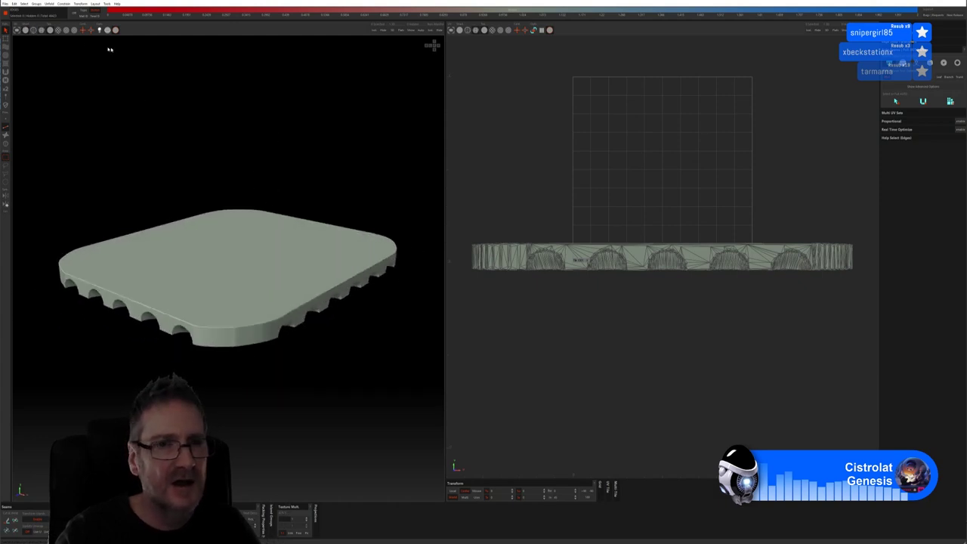
pyautogui.click(922, 86)
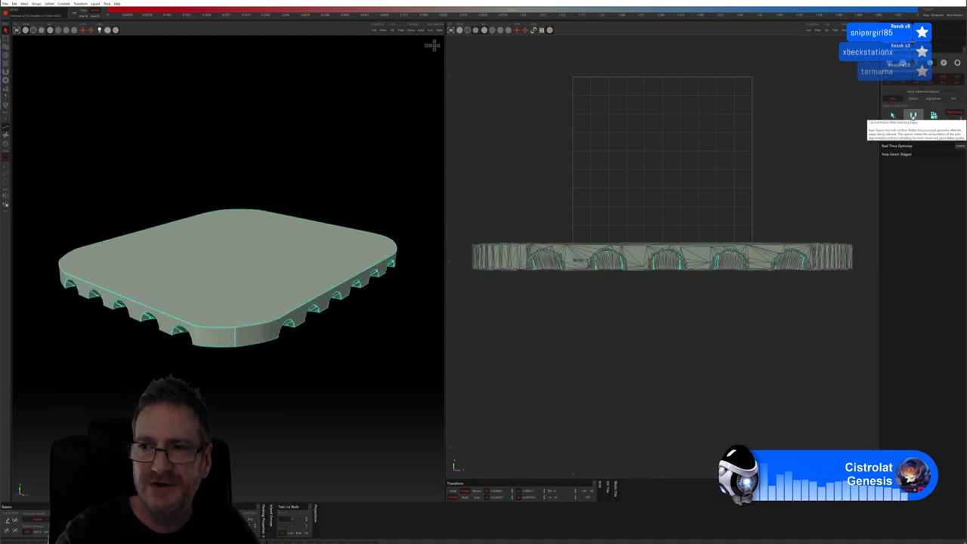
pyautogui.click(934, 115)
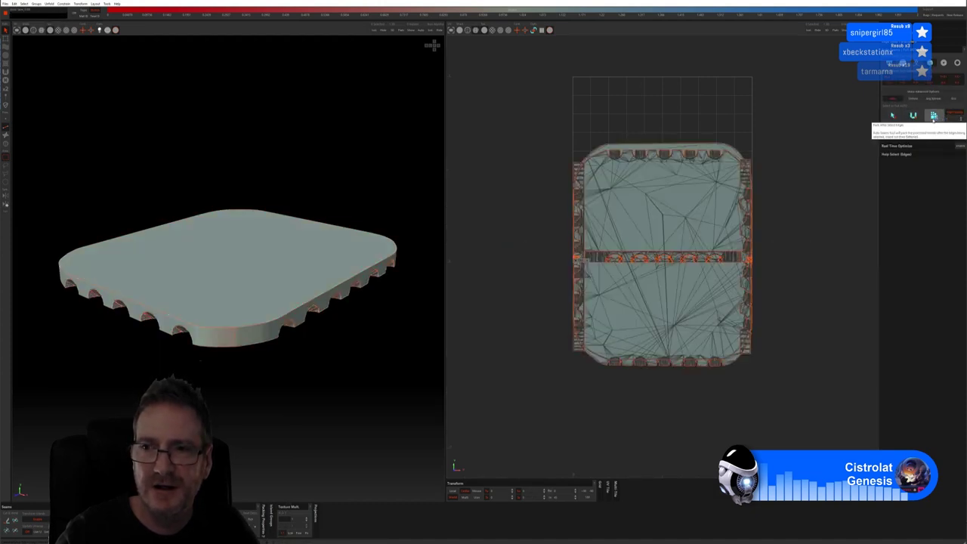
# Inspect the unwrap under the checker texture, then send the band back to 3ds Max.
pyautogui.click(58, 30)
pyautogui.keyDown('alt'); pyautogui.moveTo(117, 138); pyautogui.dragTo(236, 179); pyautogui.keyUp('alt')
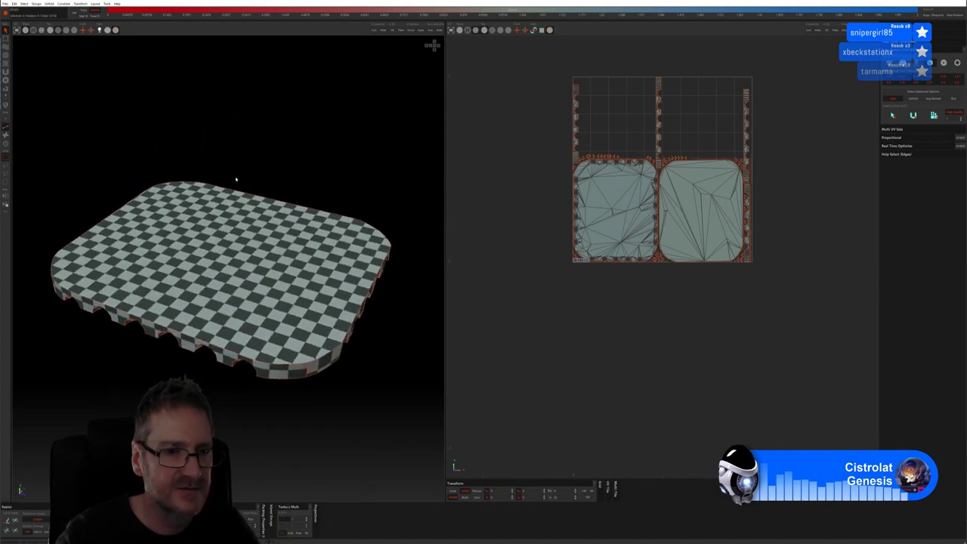
pyautogui.click(5, 4)
pyautogui.click(30, 21)
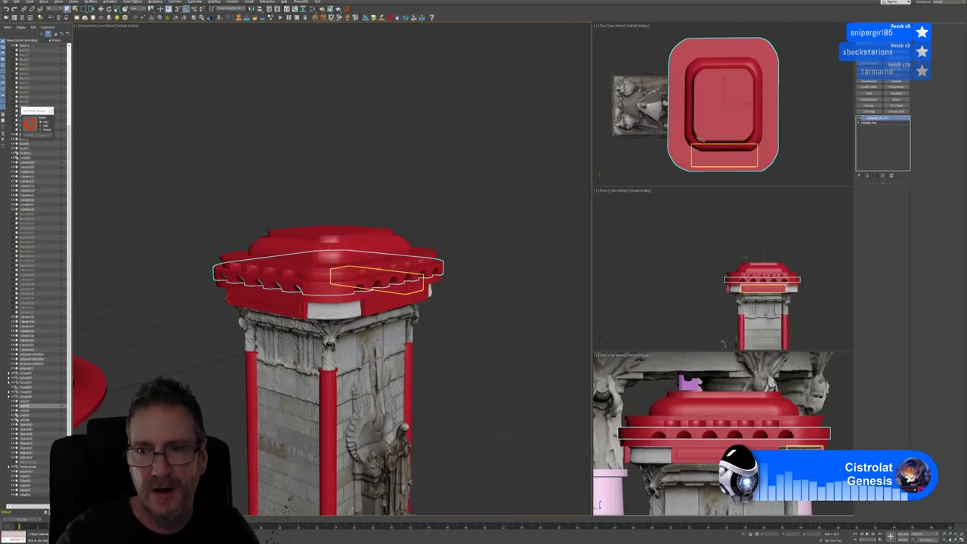
# Select the notched ring under the red cap and collapse its stack to an editable poly.
pyautogui.click(473, 276)
pyautogui.moveTo(473, 276); pyautogui.dragTo(458, 276, button='middle')
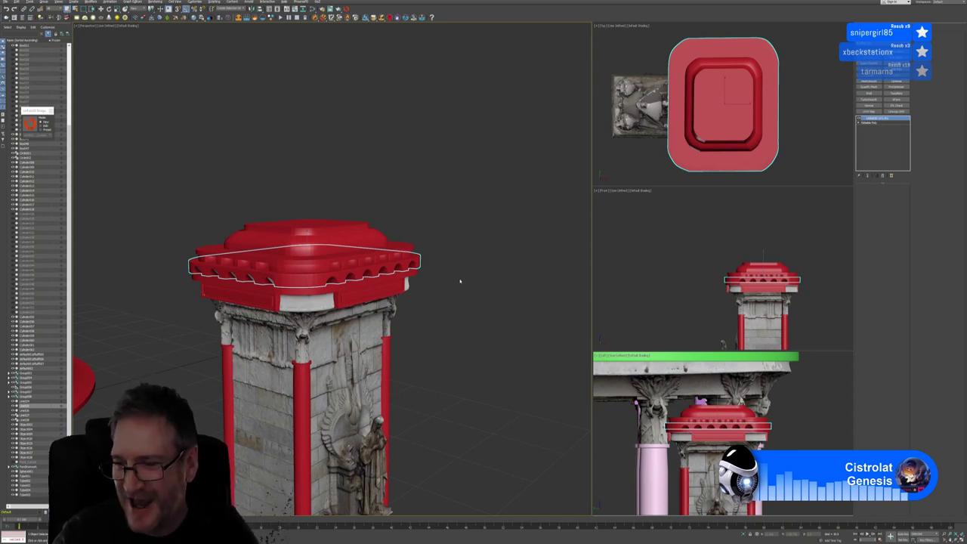
pyautogui.click(388, 186)
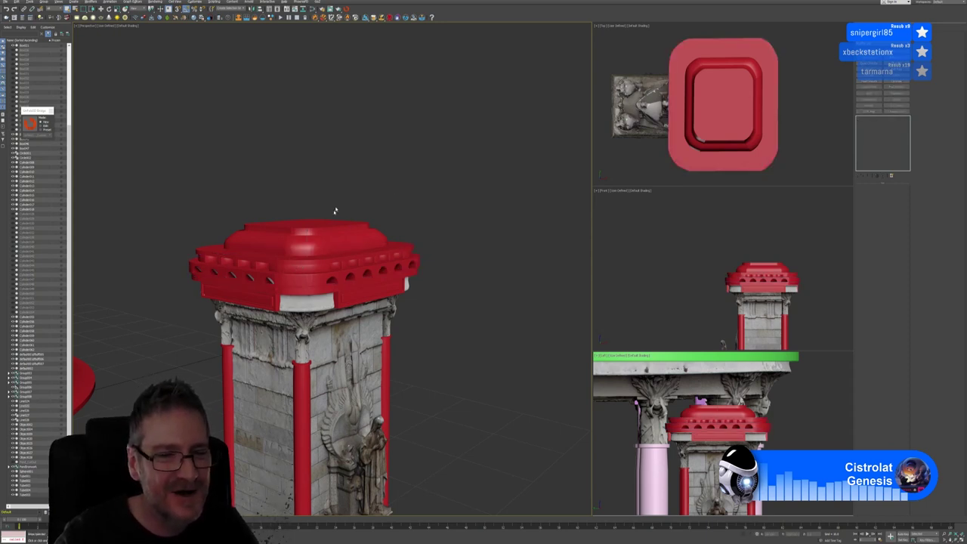
pyautogui.moveTo(335, 211); pyautogui.dragTo(358, 201, button='middle')
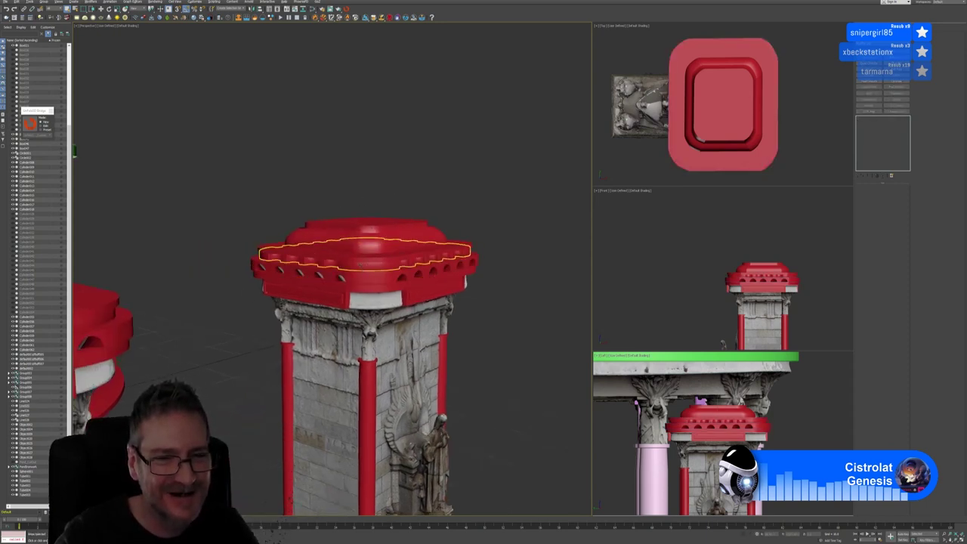
pyautogui.click(369, 265)
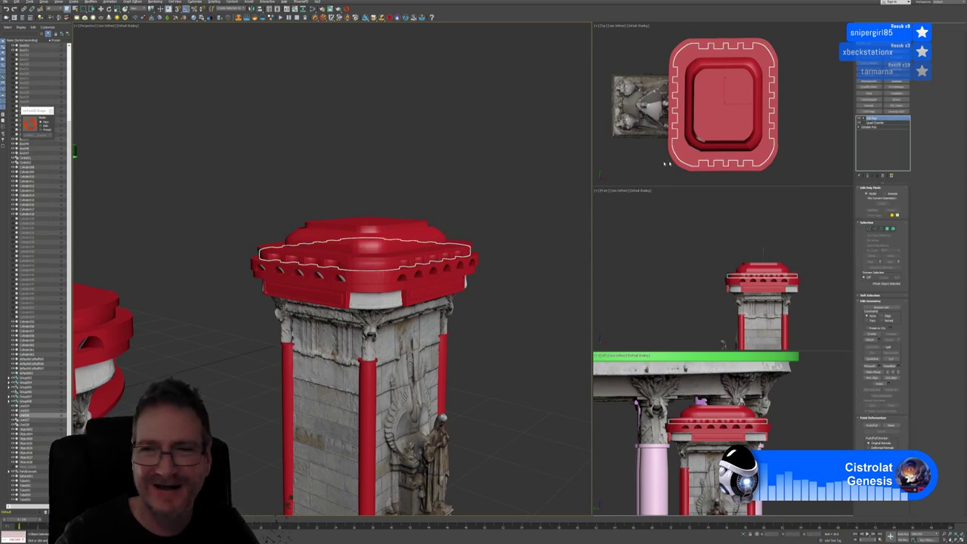
pyautogui.rightClick(874, 121)
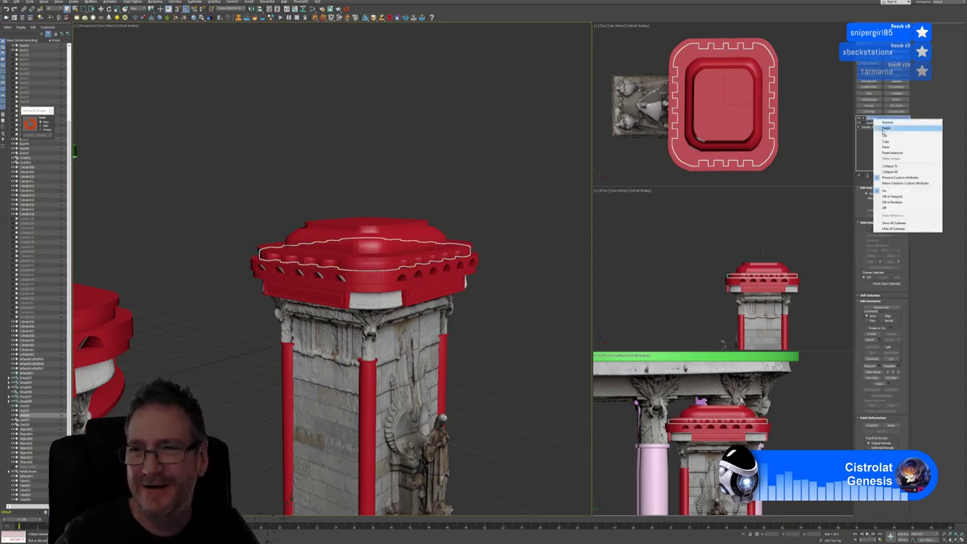
pyautogui.click(891, 170)
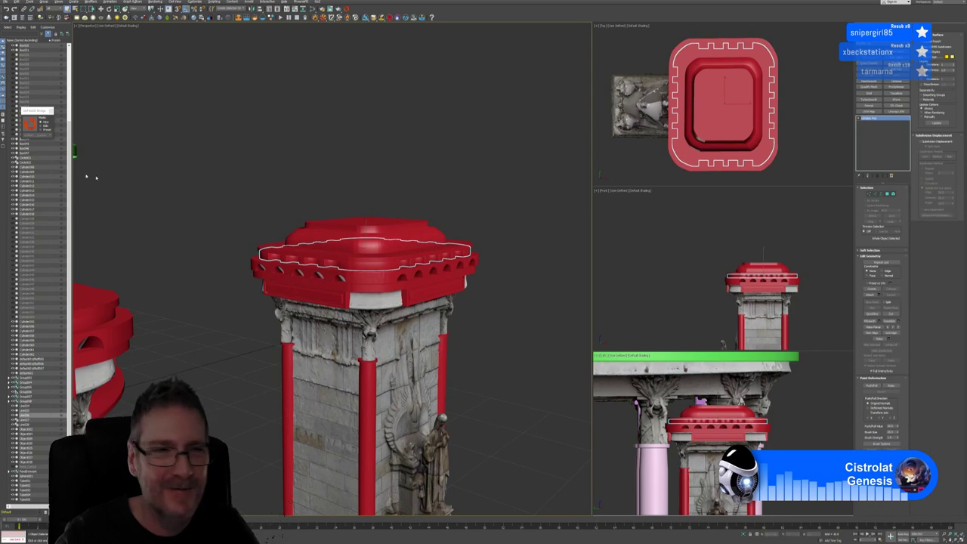
pyautogui.click(339, 142)
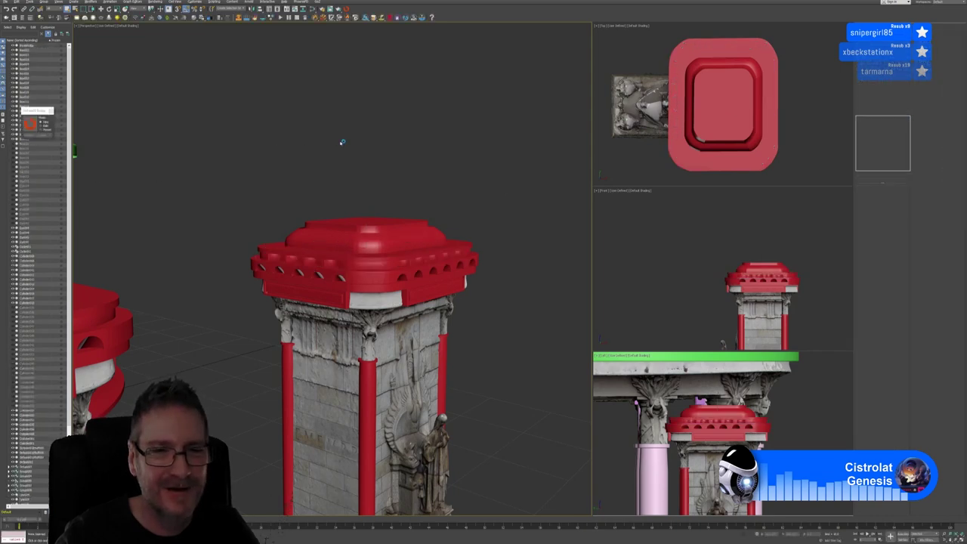
# Bring the notched ring into RizomUV, then auto-seam, unfold and pack its UVs.
pyautogui.hotkey('alt', 'Tab')
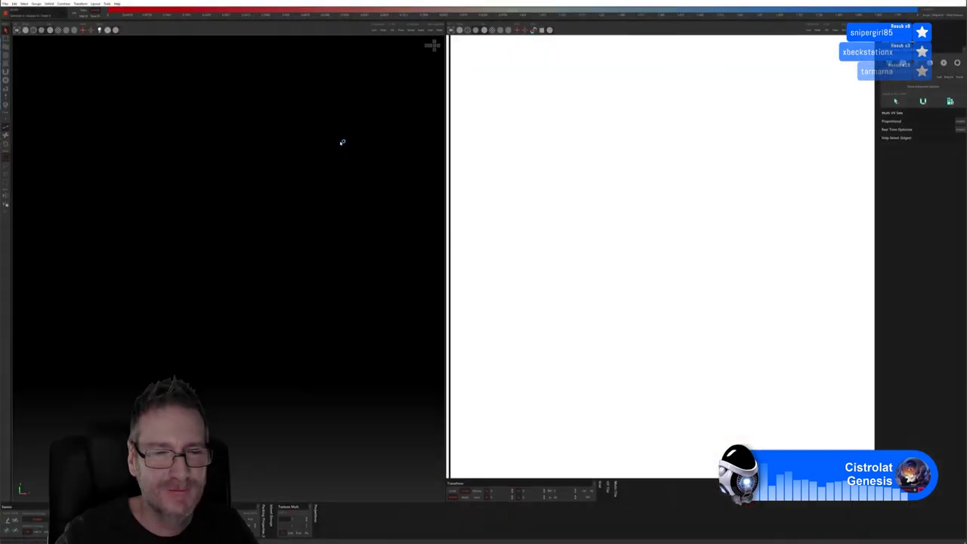
pyautogui.click(25, 31)
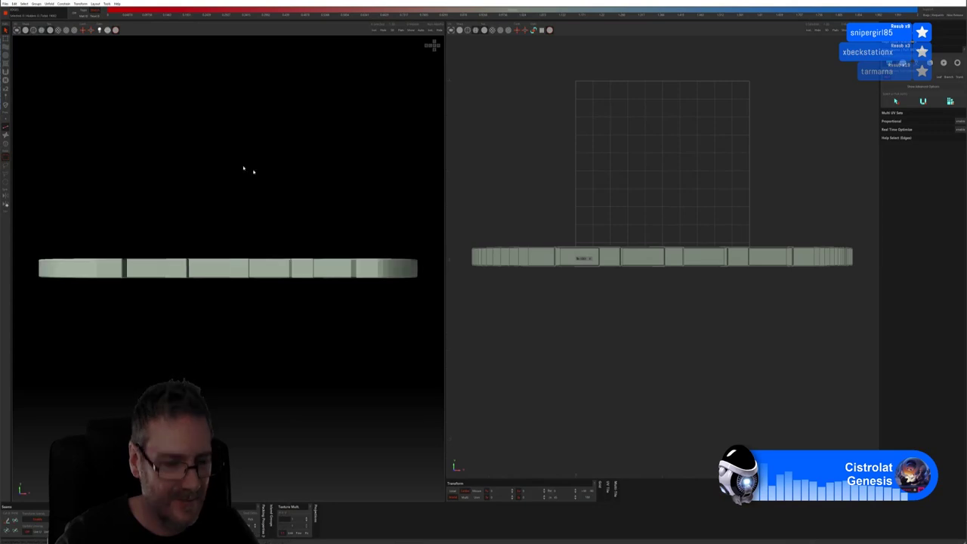
pyautogui.moveTo(296, 179); pyautogui.dragTo(268, 199, button='middle')
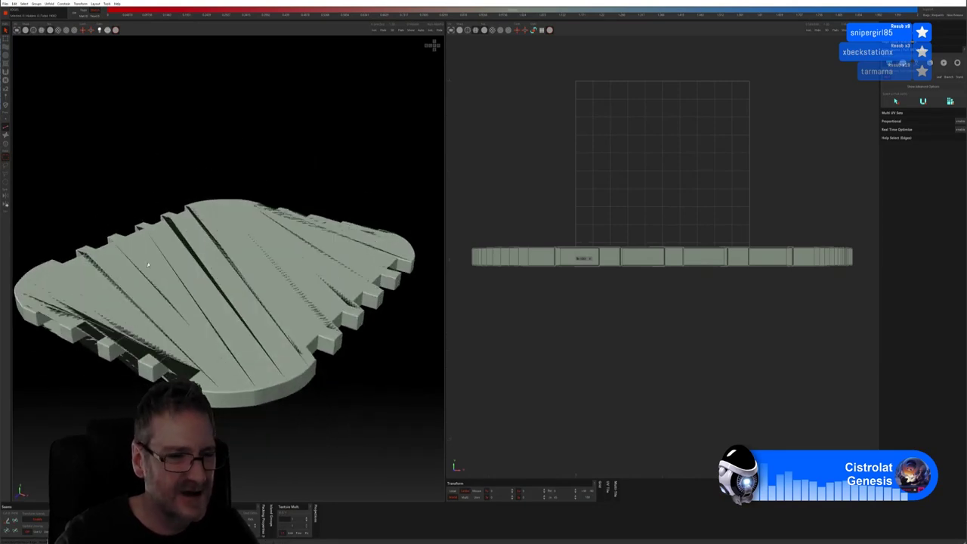
pyautogui.moveTo(148, 265); pyautogui.dragTo(259, 174, button='middle')
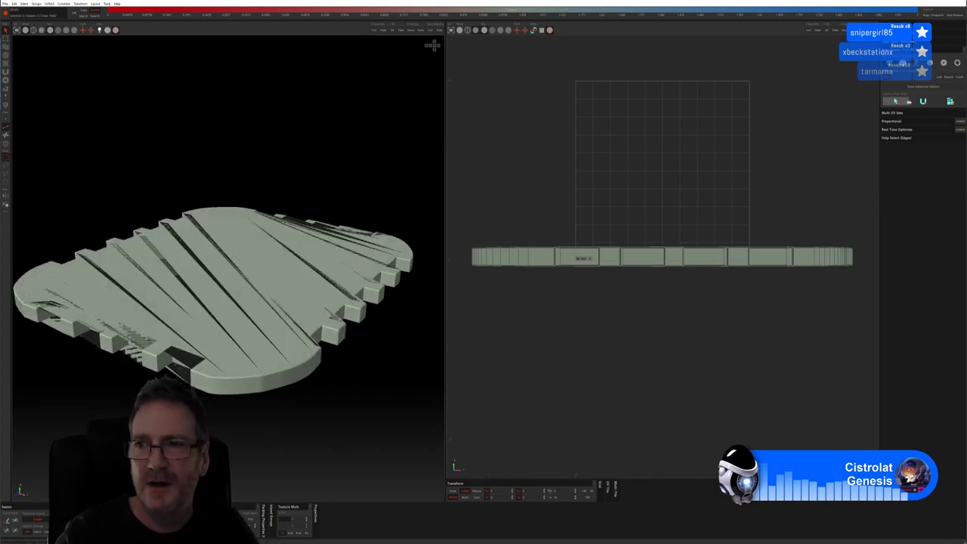
pyautogui.click(913, 115)
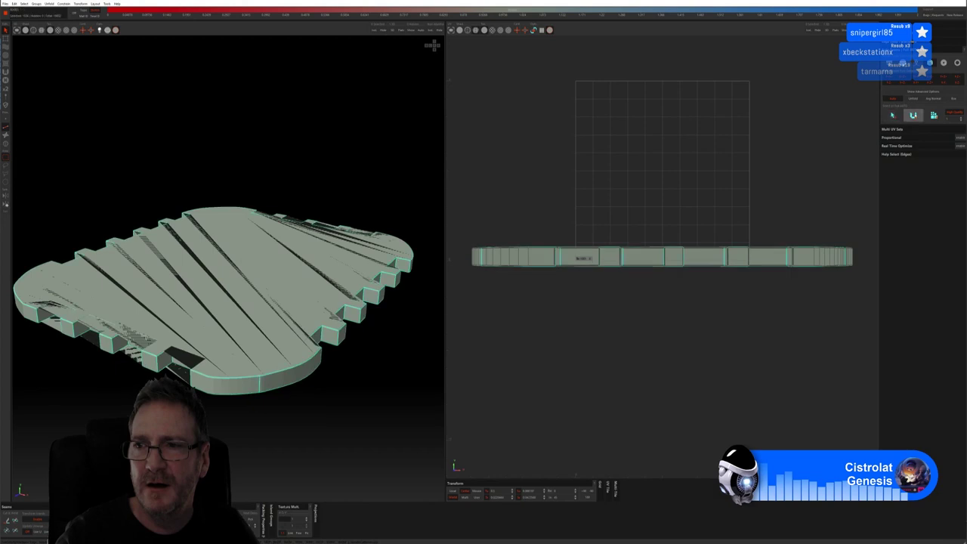
pyautogui.click(912, 114)
pyautogui.click(934, 115)
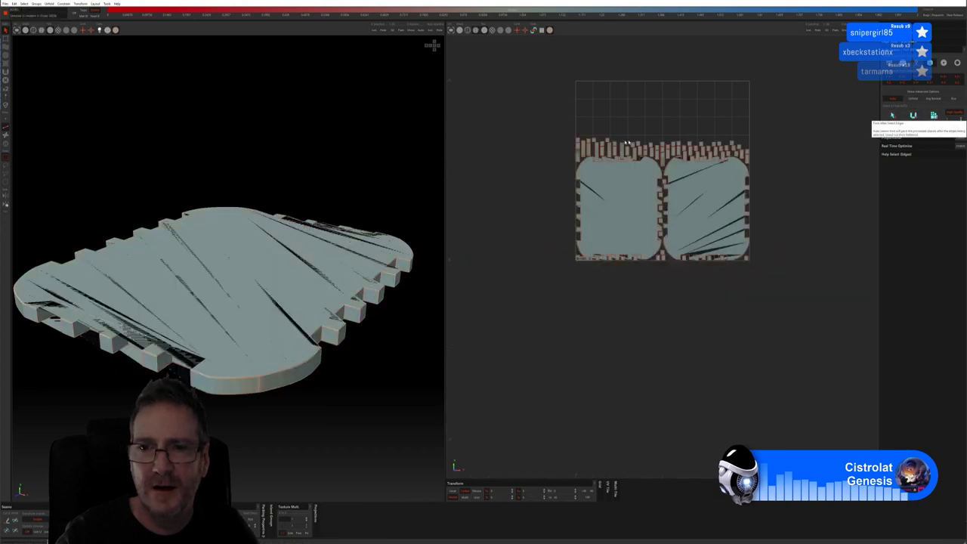
# Check the ring under the checker texture, then close RizomUV and confirm.
pyautogui.click(57, 30)
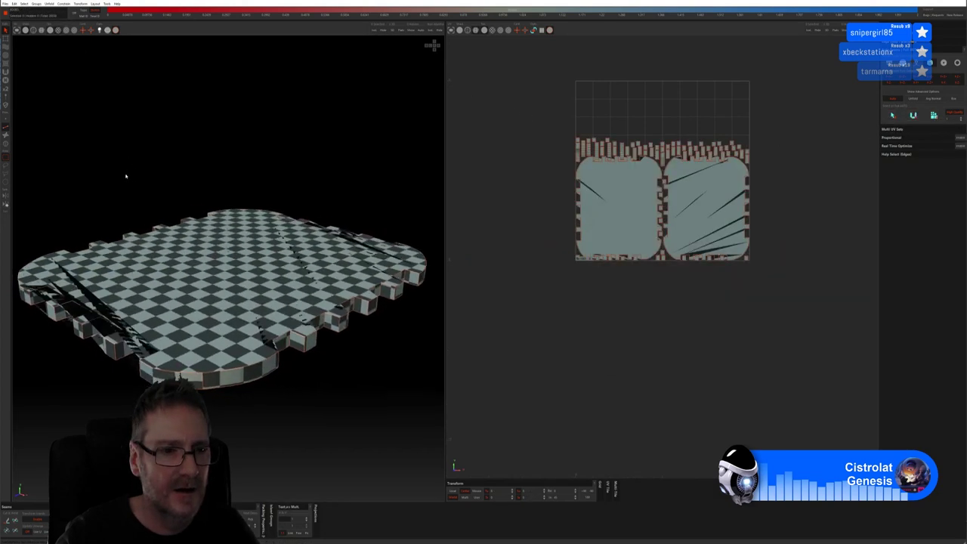
pyautogui.moveTo(125, 176)
pyautogui.mouseDown(button='middle')
pyautogui.moveTo(155, 172)
pyautogui.moveTo(137, 182)
pyautogui.moveTo(145, 146)
pyautogui.moveTo(137, 173)
pyautogui.mouseUp(button='middle')
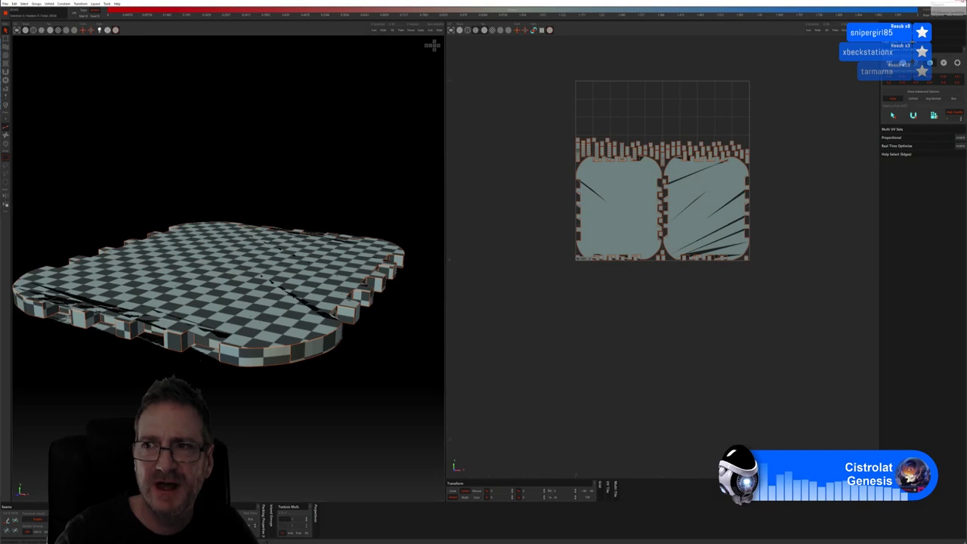
pyautogui.click(958, 3)
pyautogui.click(494, 272)
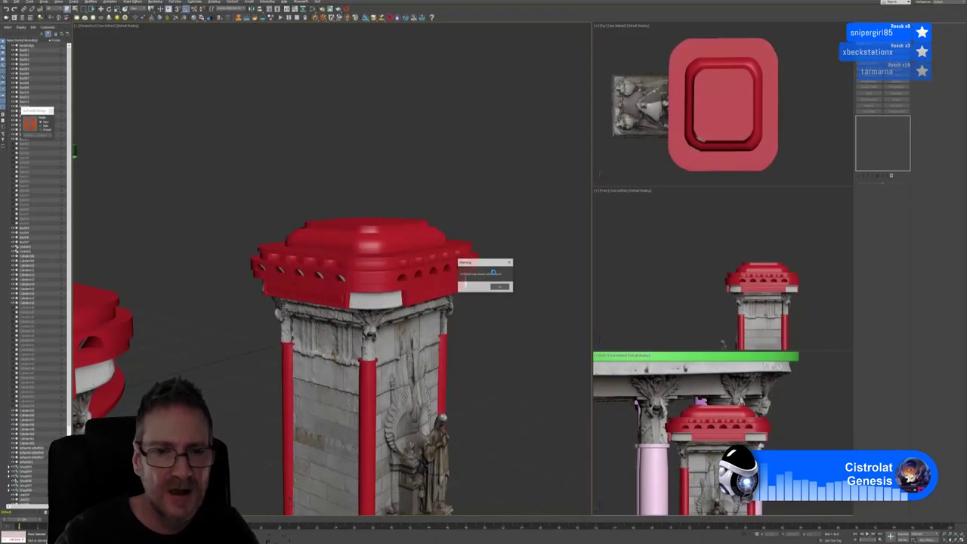
# Dismiss the warning and select the top slab of the cap.
pyautogui.click(500, 288)
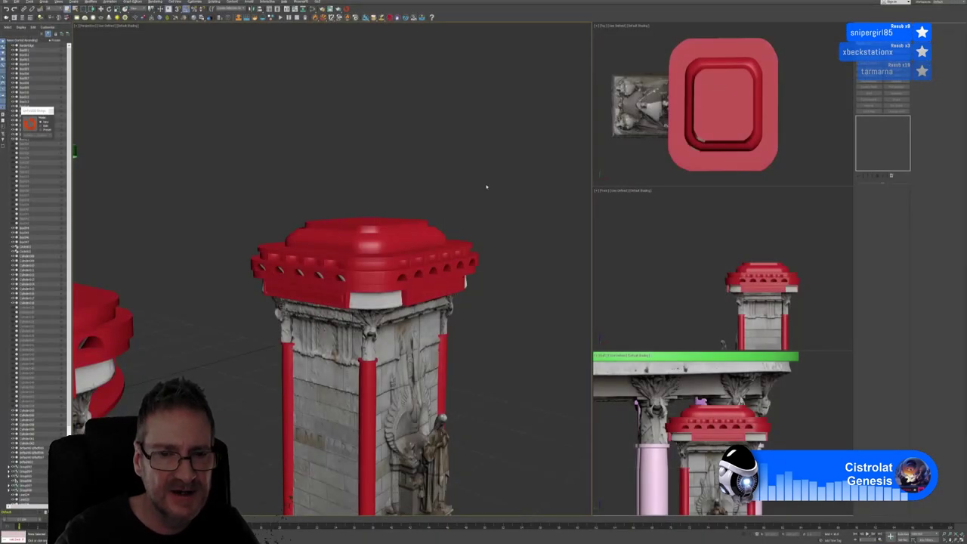
pyautogui.keyDown('alt'); pyautogui.moveTo(486, 189); pyautogui.dragTo(482, 188, button='middle'); pyautogui.keyUp('alt')
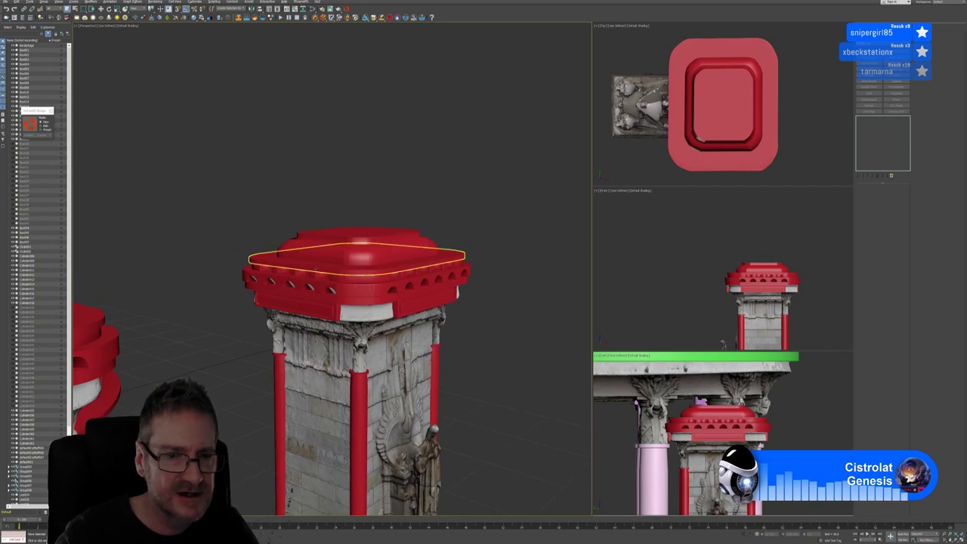
pyautogui.click(359, 261)
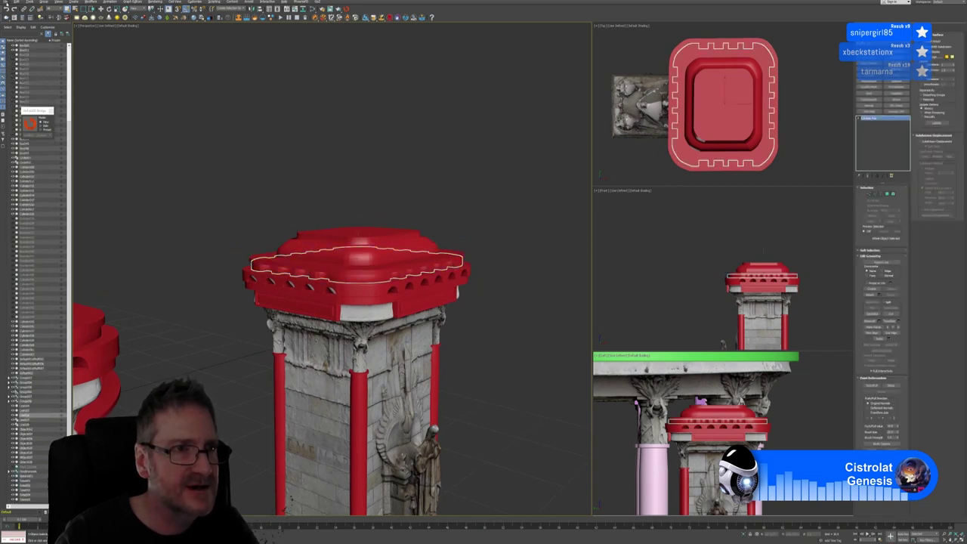
# Export the selected slab as an OBJ file to the Desktop and open the Start menu.
pyautogui.click(6, 2)
pyautogui.moveTo(30, 78)
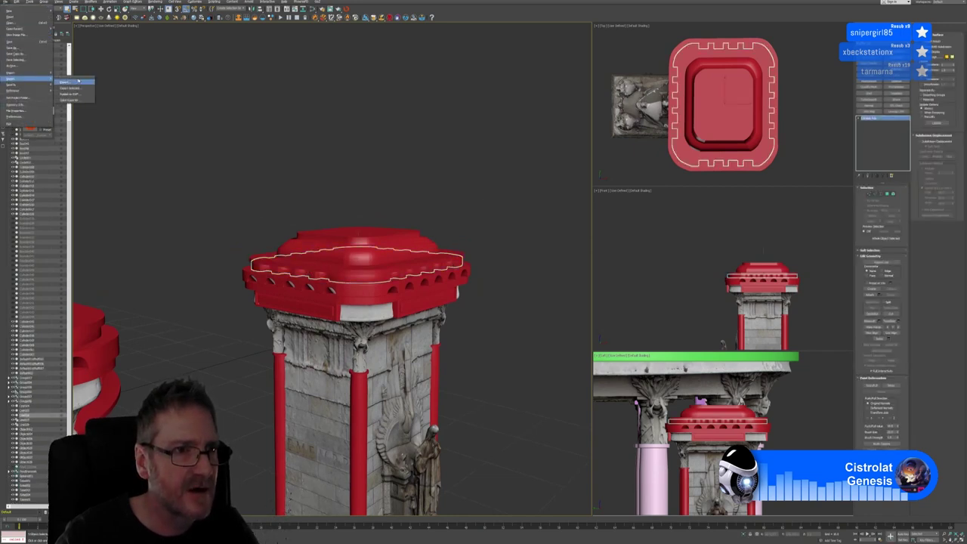
pyautogui.click(76, 81)
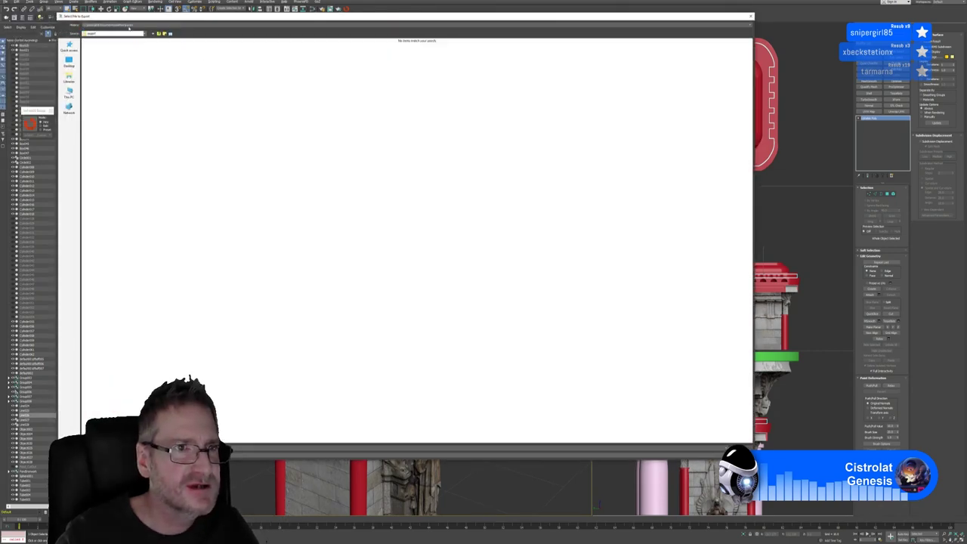
pyautogui.click(69, 62)
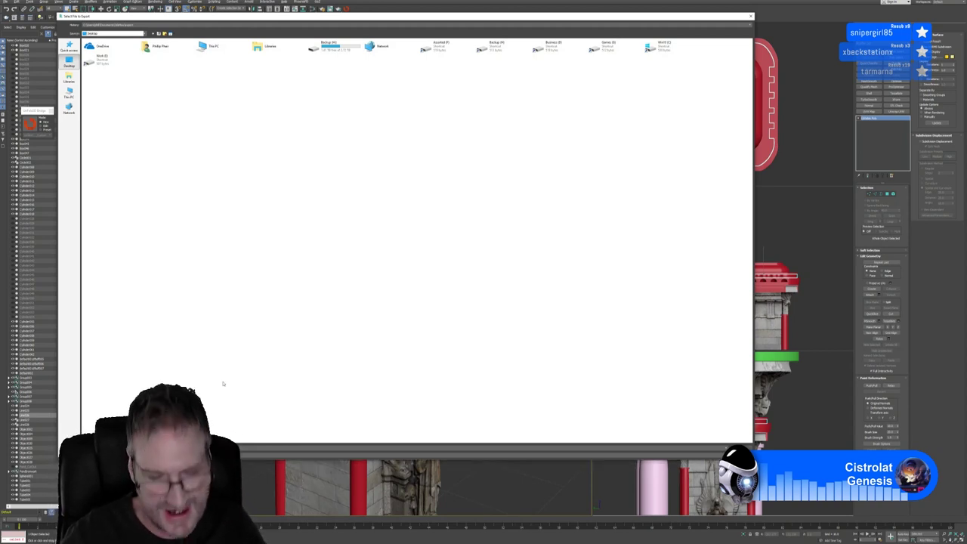
pyautogui.press('Return')
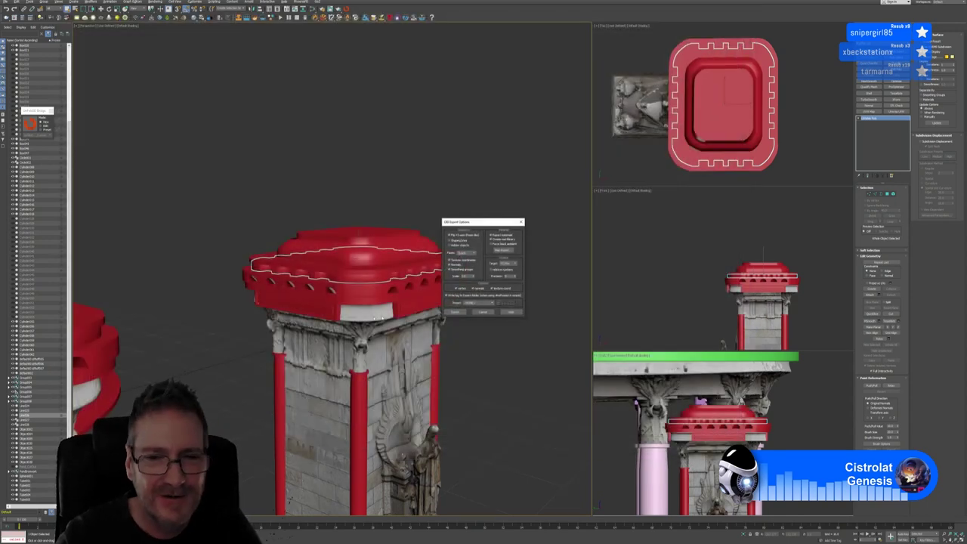
pyautogui.click(456, 312)
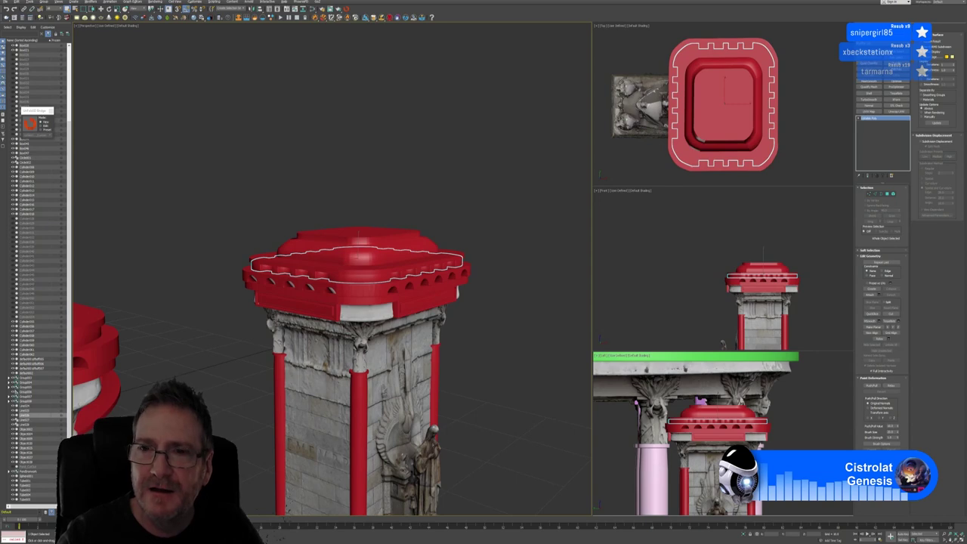
pyautogui.press('super+d')
pyautogui.press('super')
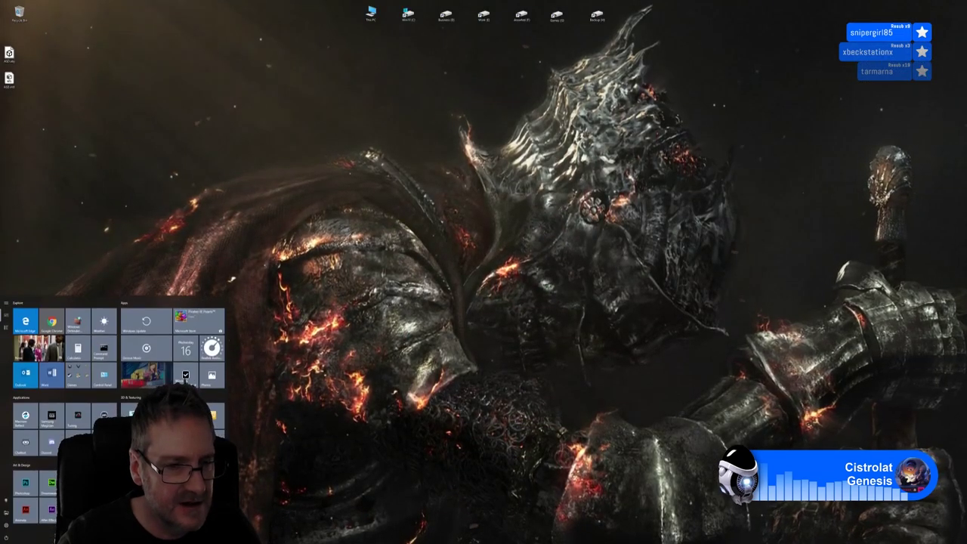
# Load the exported cap OBJ from the Desktop into RizomUV, inspect it, then close RizomUV.
pyautogui.click(136, 414)
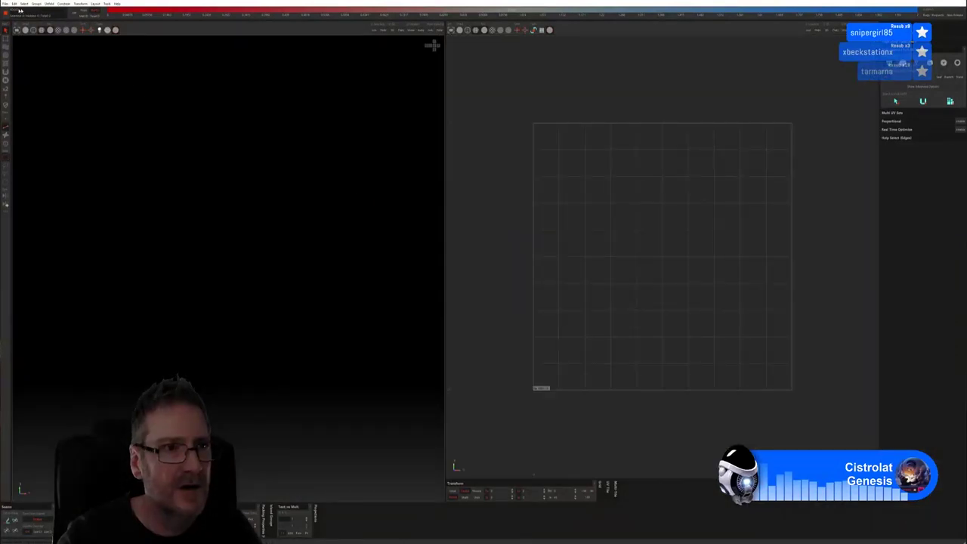
pyautogui.click(6, 3)
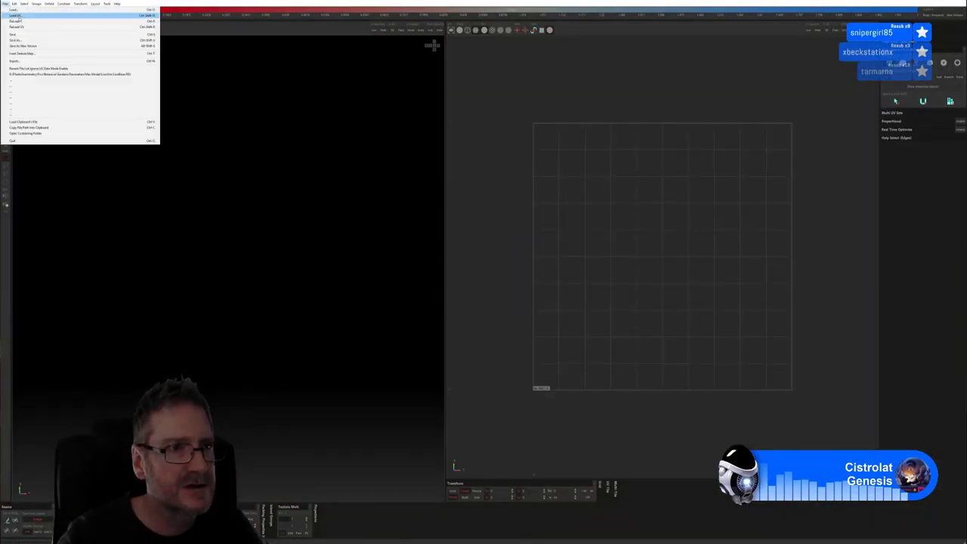
pyautogui.click(23, 16)
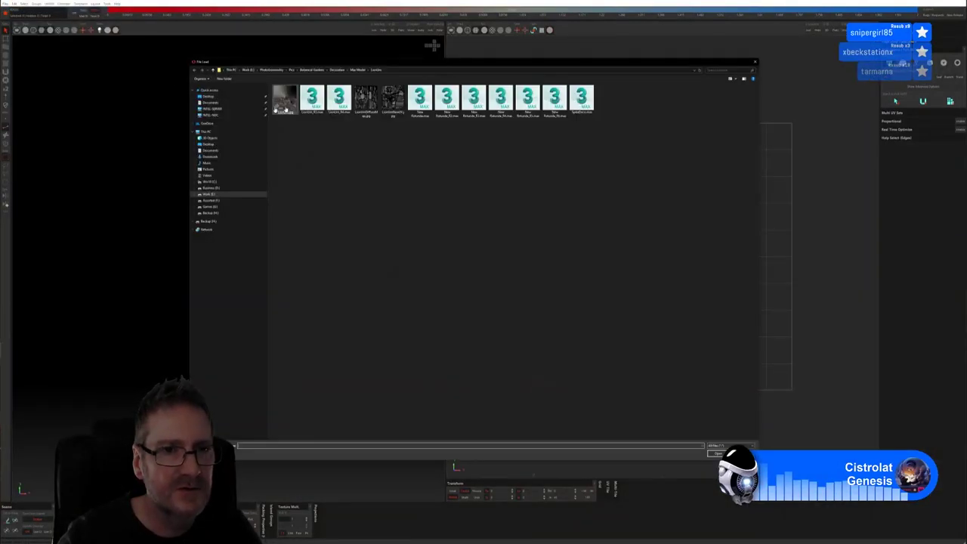
pyautogui.click(209, 97)
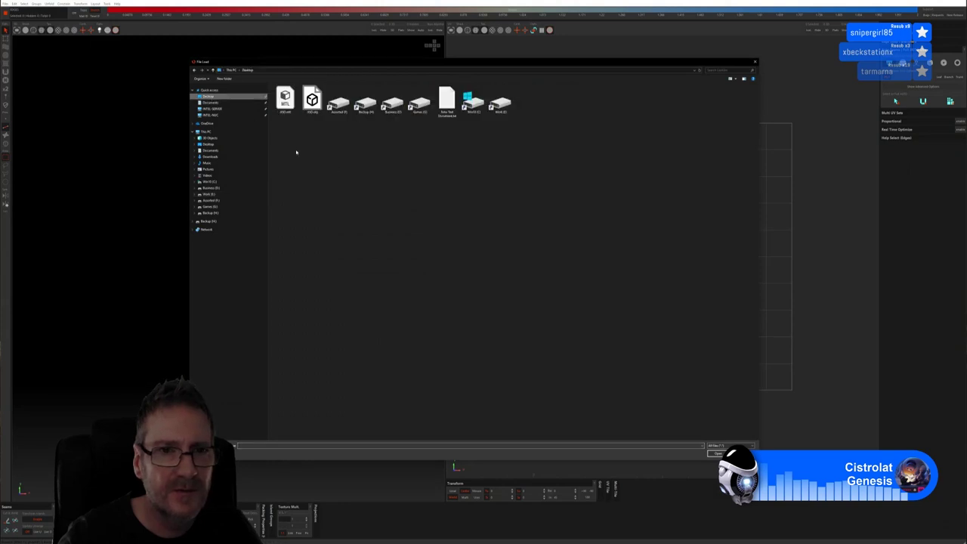
pyautogui.doubleClick(312, 102)
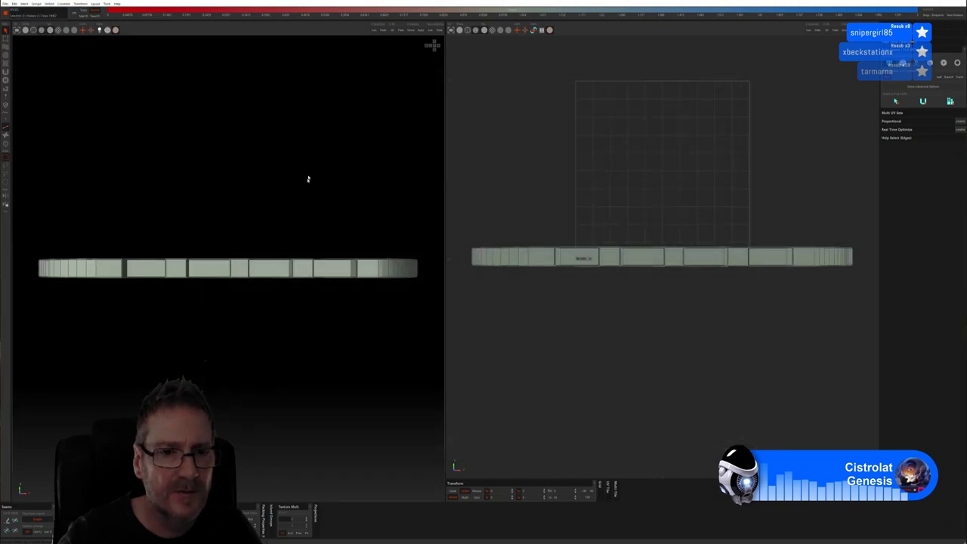
pyautogui.moveTo(284, 209); pyautogui.dragTo(243, 277, button='middle')
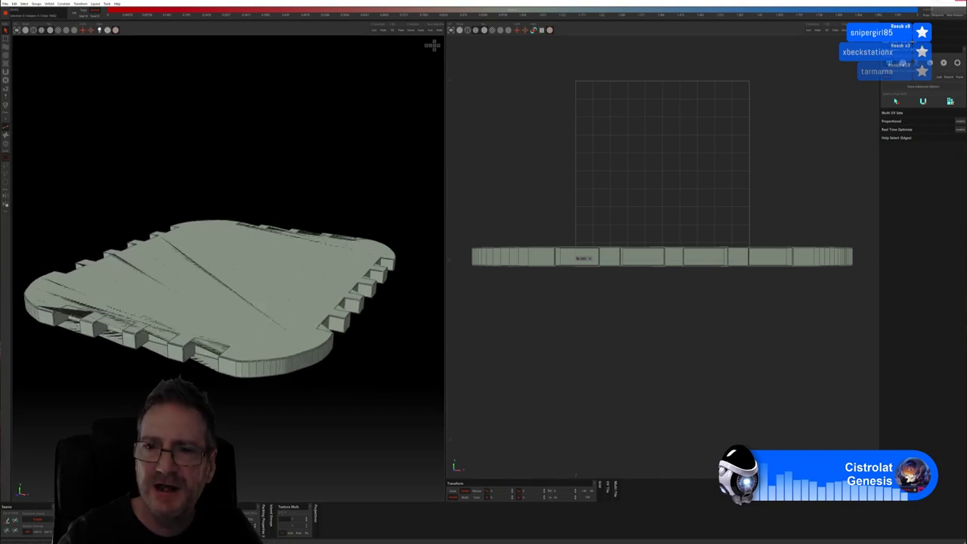
pyautogui.click(954, 5)
pyautogui.click(491, 272)
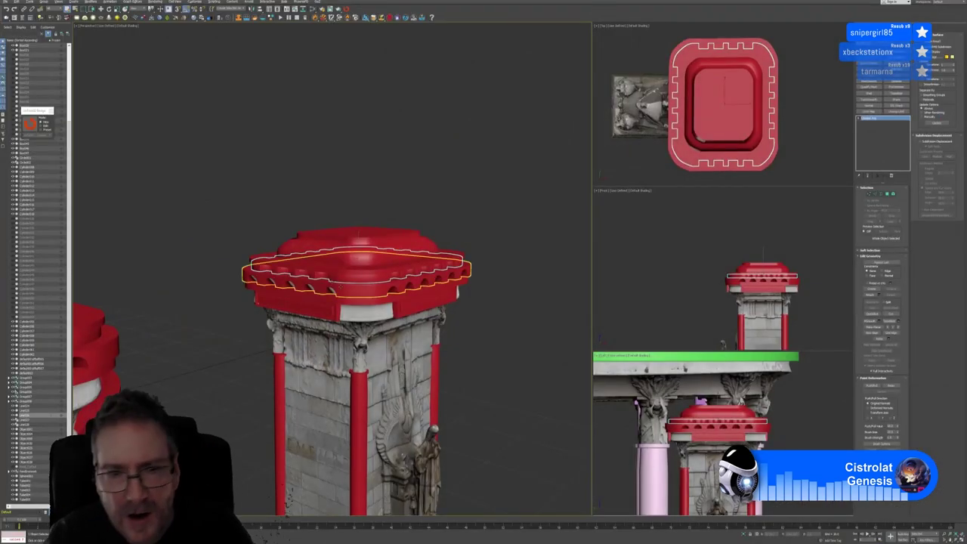
# Isolate the notched cap slab and inspect it in flat colour before restoring default shading.
pyautogui.click(359, 438)
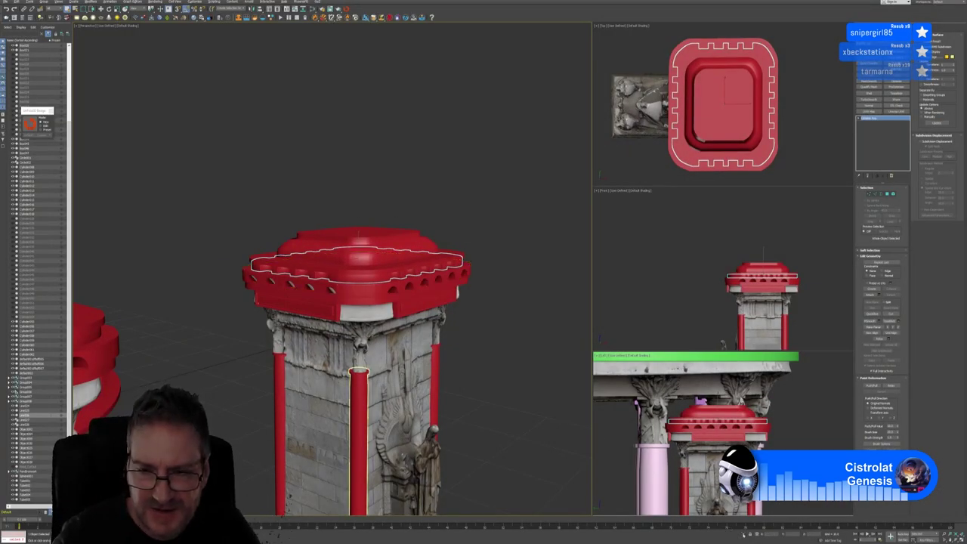
pyautogui.hotkey('alt', 'q')
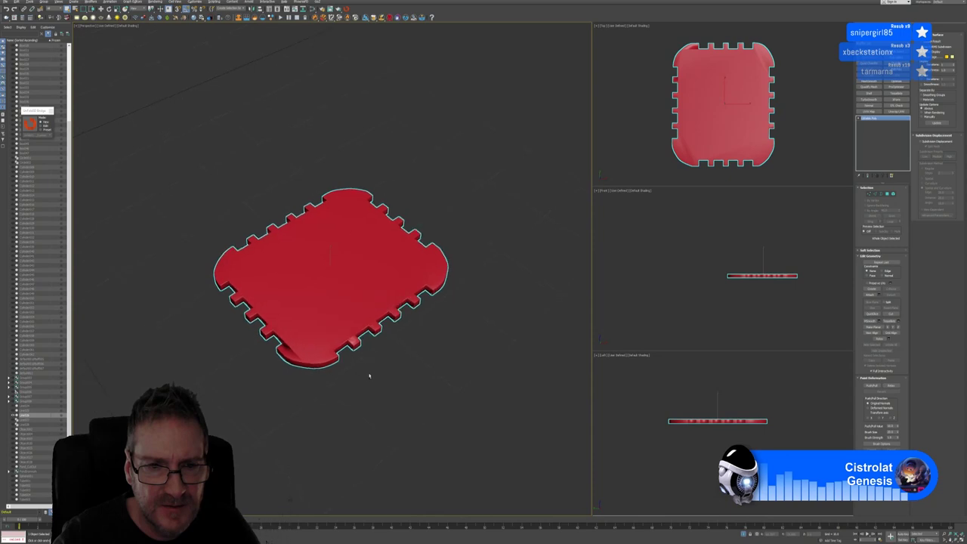
pyautogui.keyDown('alt'); pyautogui.moveTo(369, 375); pyautogui.dragTo(372, 306, button='middle'); pyautogui.keyUp('alt')
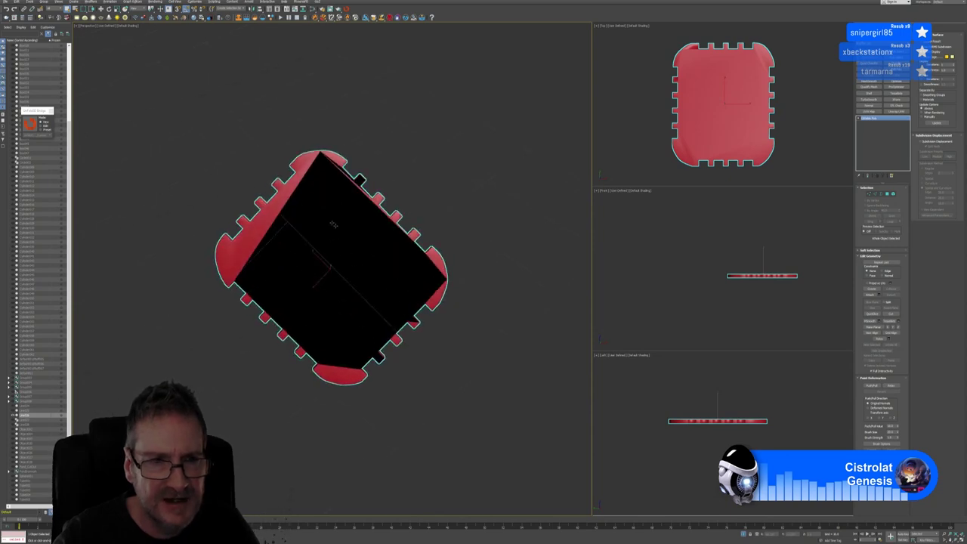
pyautogui.click(132, 27)
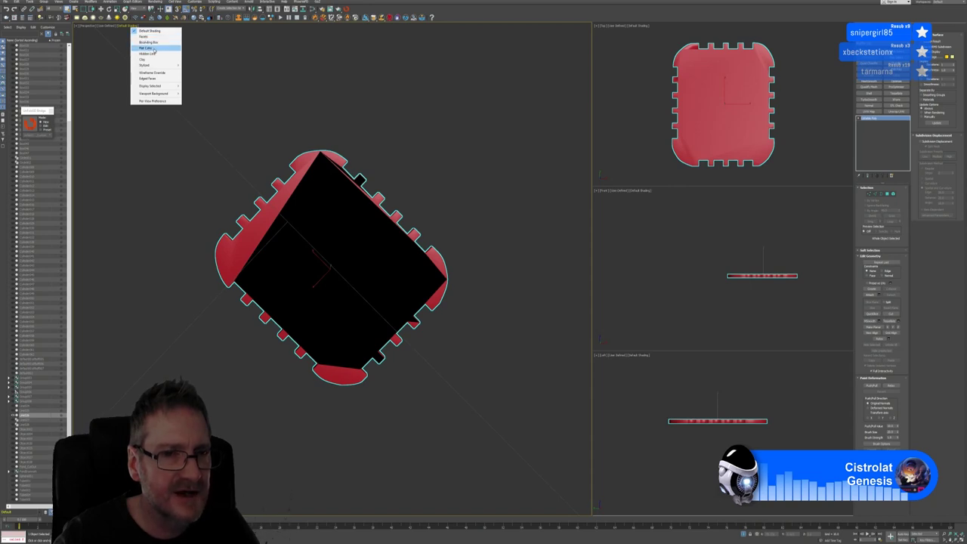
pyautogui.click(154, 49)
pyautogui.moveTo(355, 302)
pyautogui.keyDown('alt'); pyautogui.mouseDown(button='middle')
pyautogui.moveTo(355, 347)
pyautogui.moveTo(343, 231)
pyautogui.mouseUp(button='middle'); pyautogui.keyUp('alt')
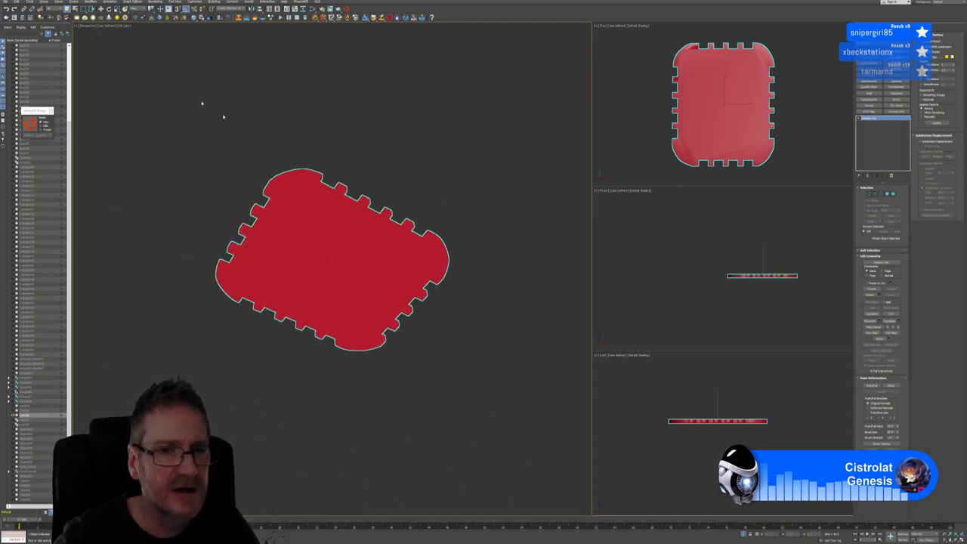
pyautogui.keyDown('alt'); pyautogui.moveTo(223, 116); pyautogui.dragTo(274, 190, button='middle'); pyautogui.keyUp('alt')
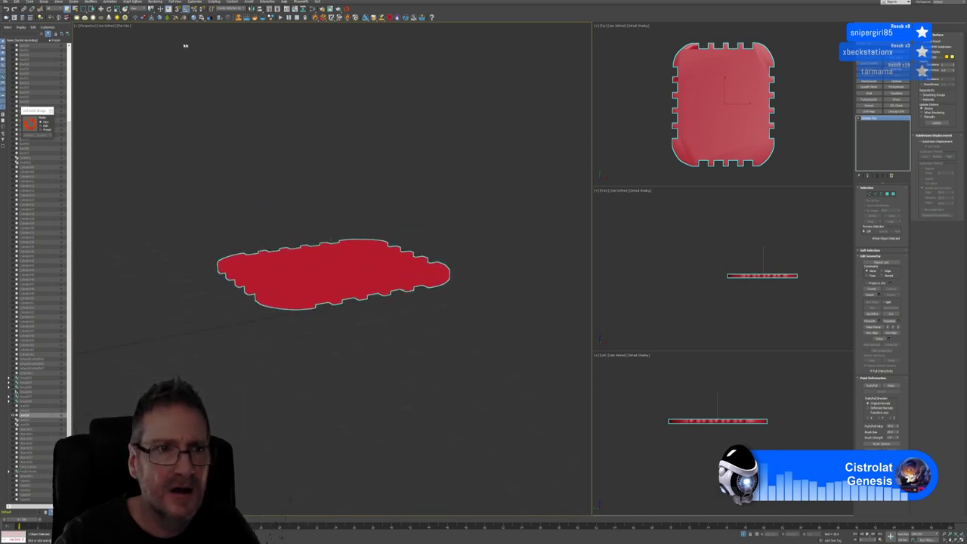
pyautogui.click(125, 27)
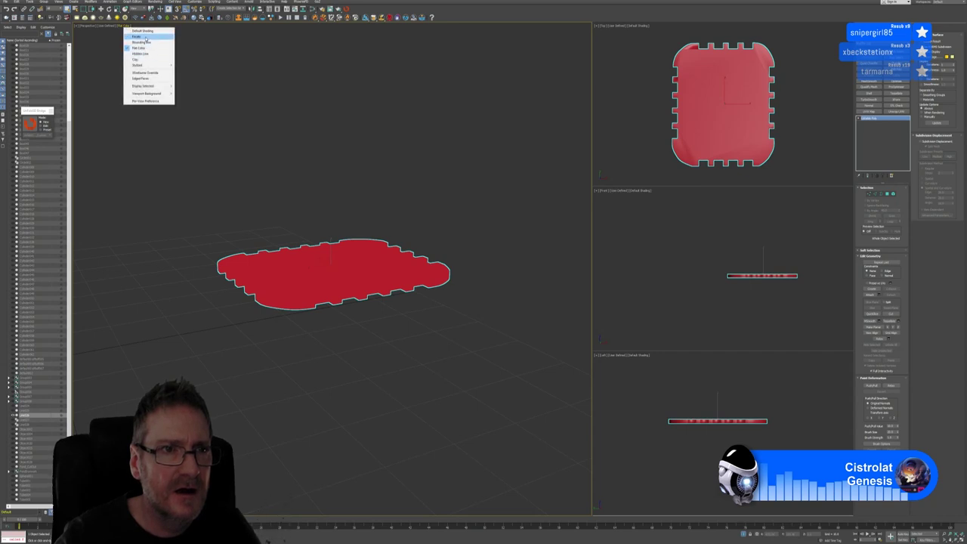
pyautogui.click(143, 31)
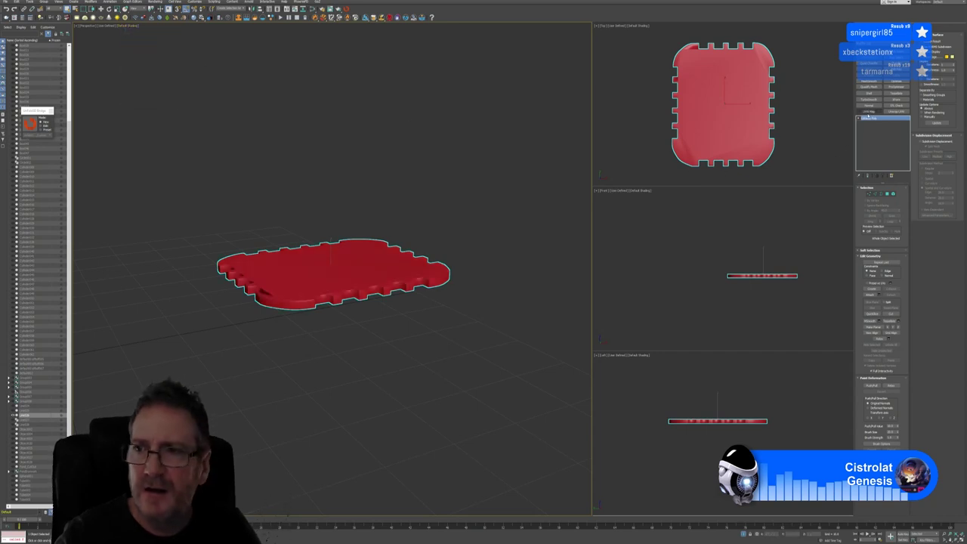
# Add a thin Shell modifier to the slab, then an Edit Poly modifier above it.
pyautogui.click(896, 92)
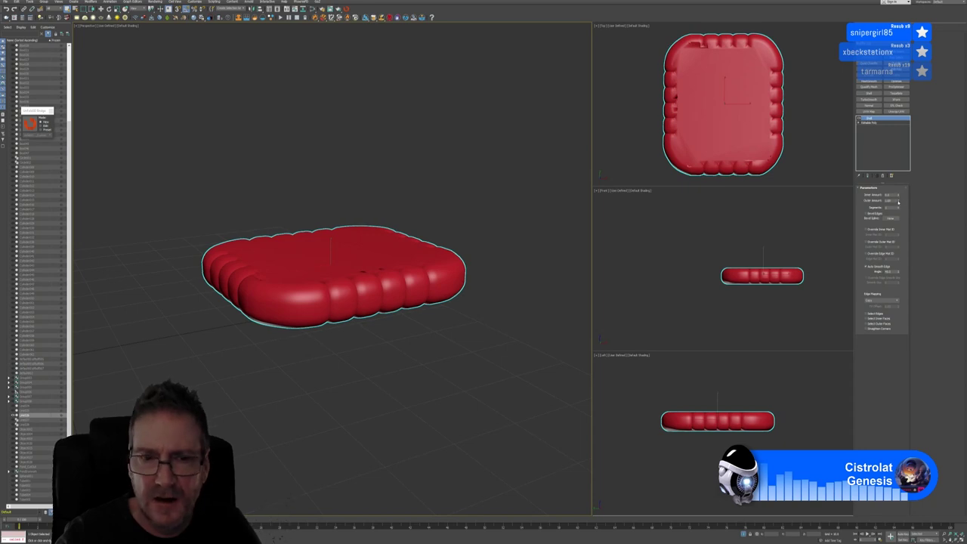
pyautogui.moveTo(898, 202); pyautogui.dragTo(890, 228)
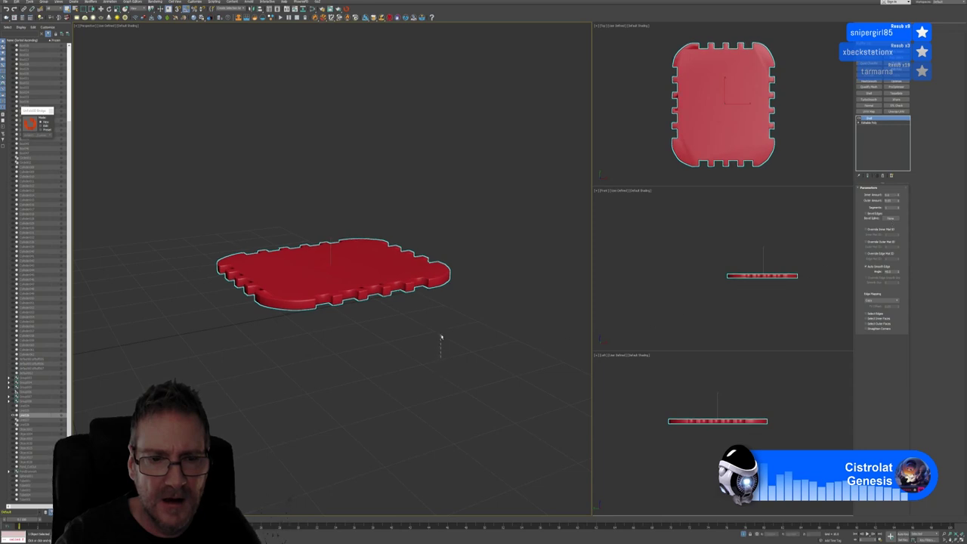
pyautogui.keyDown('alt'); pyautogui.moveTo(442, 338); pyautogui.dragTo(416, 353, button='middle'); pyautogui.keyUp('alt')
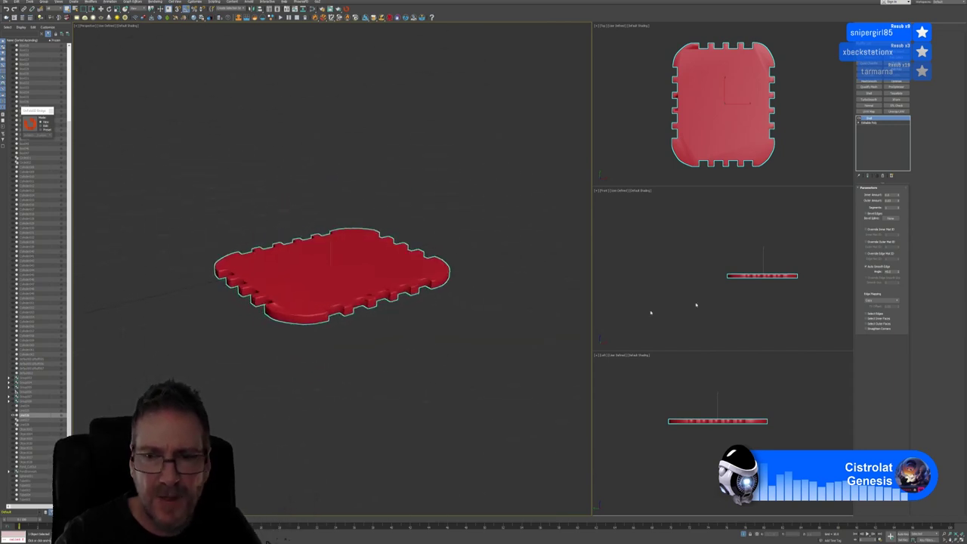
pyautogui.click(896, 81)
# Select all of the slab's polygons in Edit Poly and inspect the slab from several angles.
pyautogui.click(896, 228)
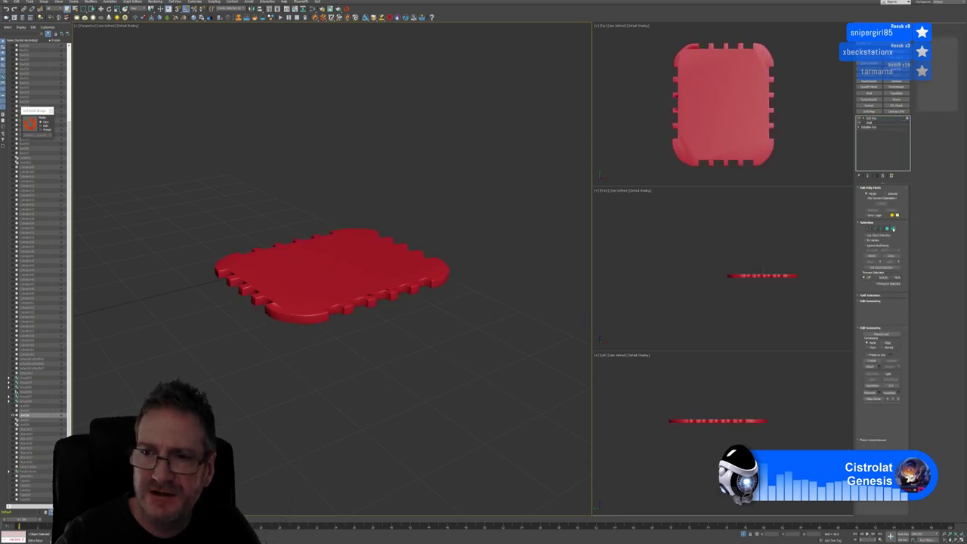
pyautogui.moveTo(189, 189); pyautogui.dragTo(488, 374)
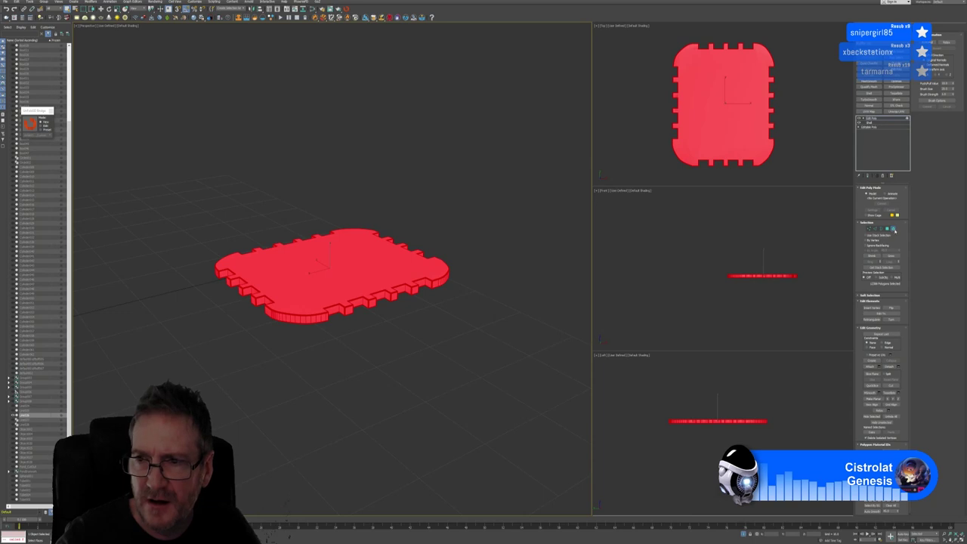
pyautogui.click(895, 229)
pyautogui.keyDown('alt'); pyautogui.moveTo(393, 348); pyautogui.dragTo(468, 306, button='middle'); pyautogui.keyUp('alt')
pyautogui.scroll(5, 343, 208)
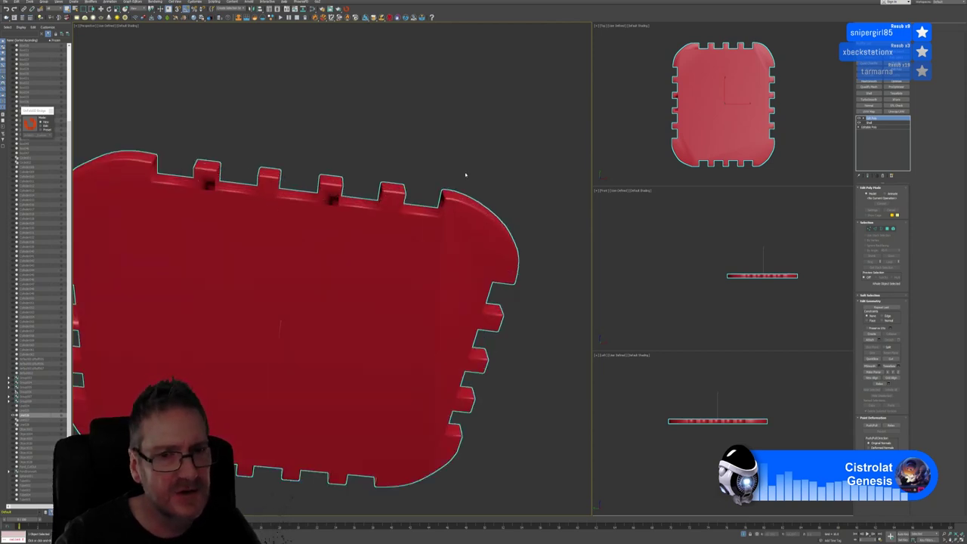
pyautogui.scroll(-5, 465, 175)
pyautogui.keyDown('alt'); pyautogui.moveTo(466, 175); pyautogui.dragTo(418, 247, button='middle'); pyautogui.keyUp('alt')
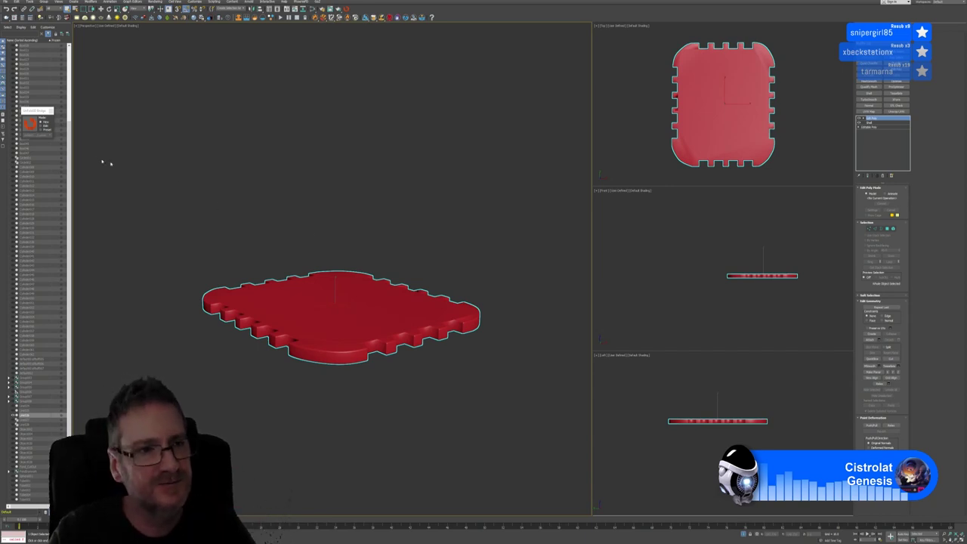
pyautogui.keyDown('alt'); pyautogui.moveTo(254, 211); pyautogui.dragTo(244, 215, button='middle'); pyautogui.keyUp('alt')
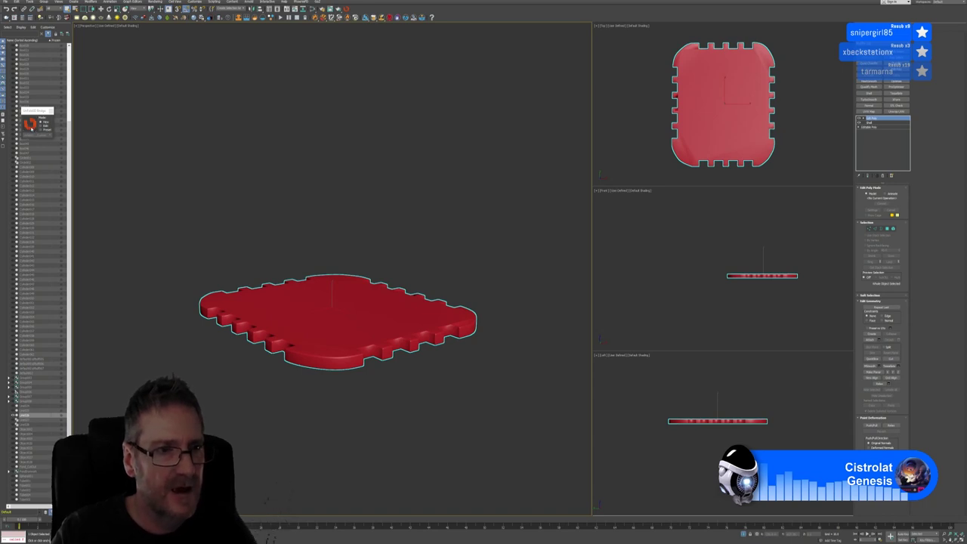
# Collapse the Shell and Edit Poly stack into one editable poly and deselect it.
pyautogui.rightClick(881, 118)
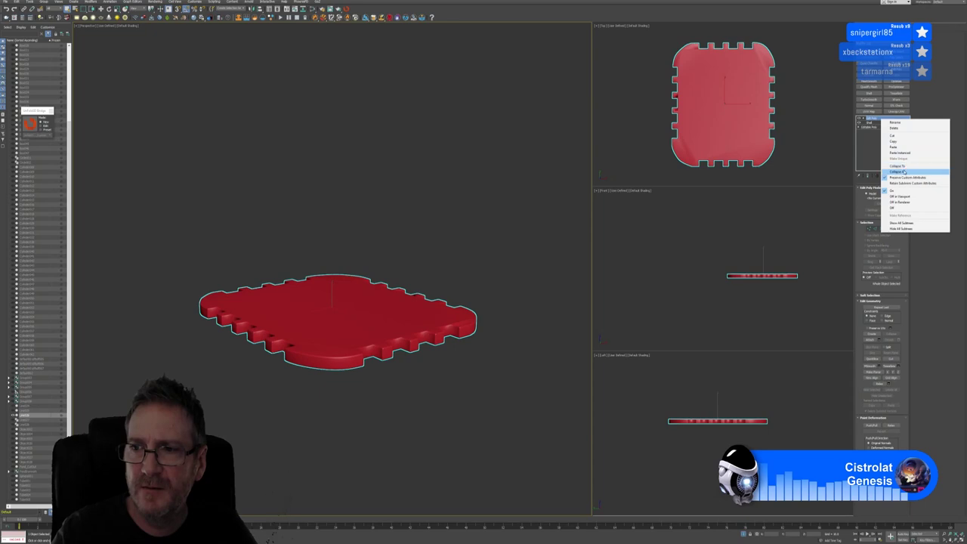
pyautogui.click(906, 166)
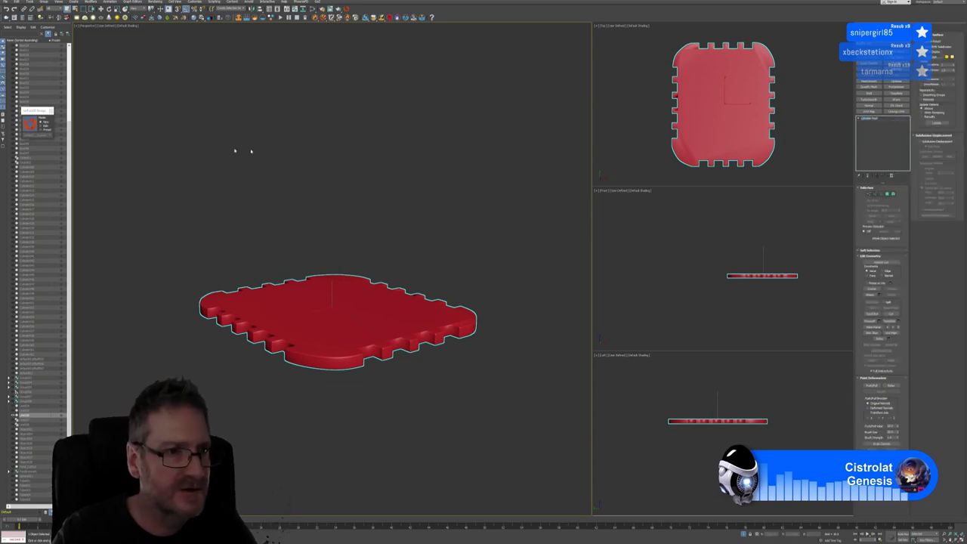
pyautogui.click(356, 157)
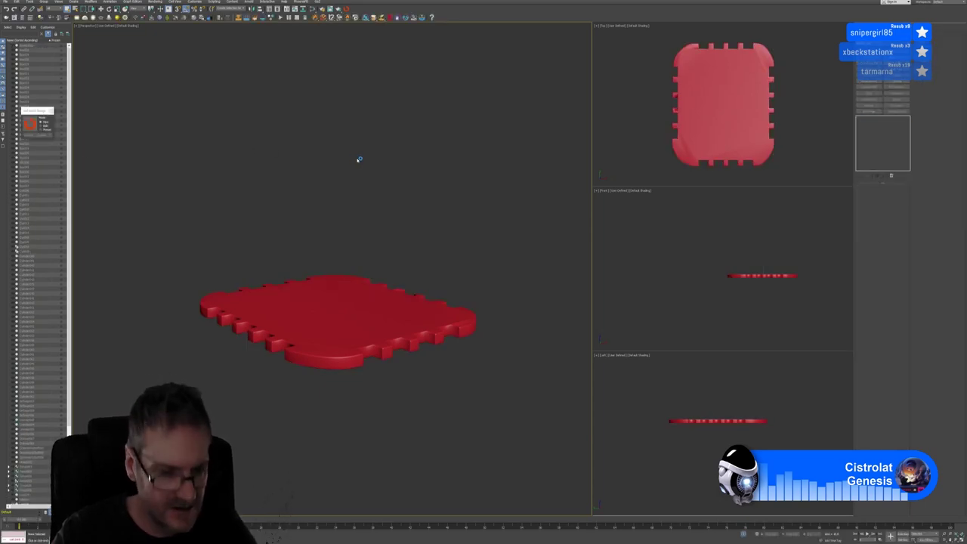
# Close RizomUV without saving, confirm its closing prompt, and dismiss the 3ds Max warning.
pyautogui.hotkey('alt', 'Tab')
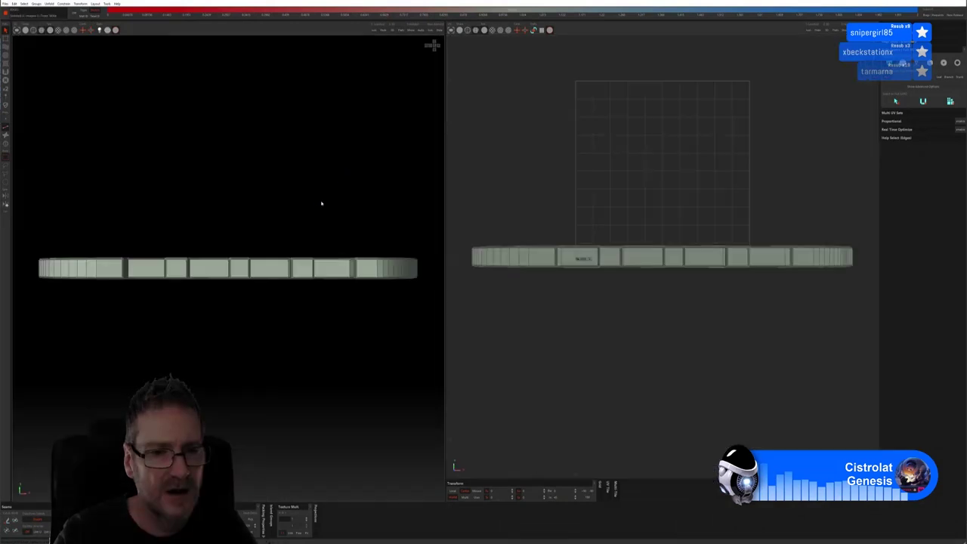
pyautogui.keyDown('alt'); pyautogui.moveTo(322, 203); pyautogui.dragTo(206, 155); pyautogui.keyUp('alt')
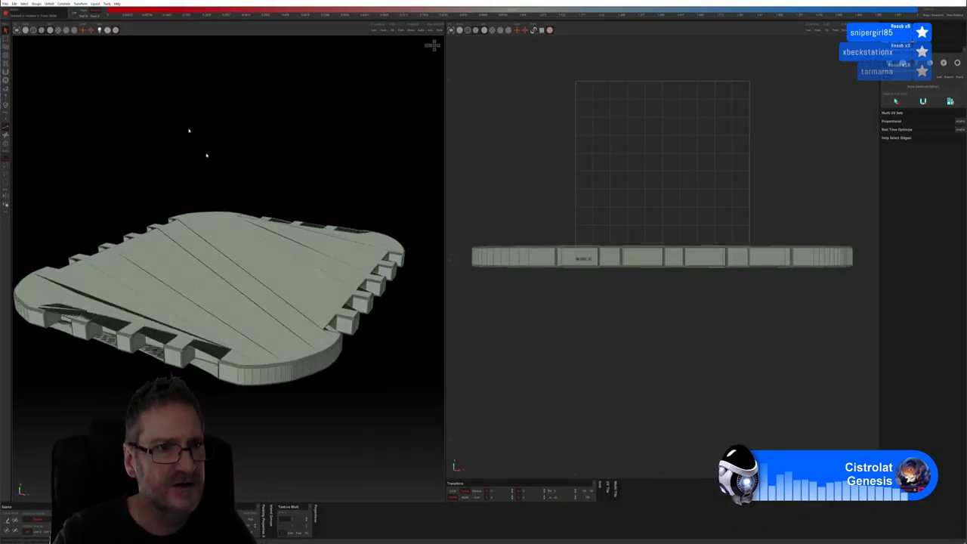
pyautogui.hotkey('alt', 'F4')
pyautogui.hotkey('alt', 'F4')
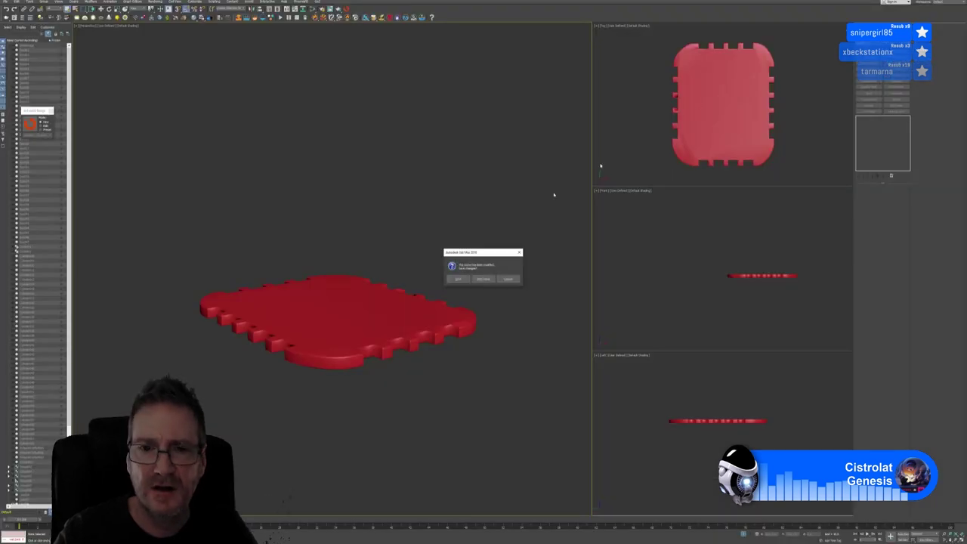
pyautogui.click(482, 279)
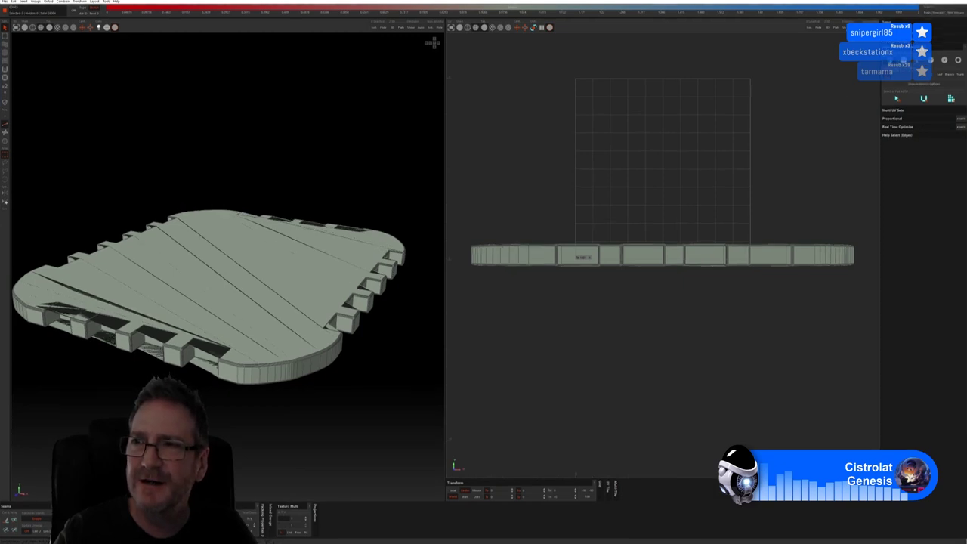
pyautogui.click(495, 272)
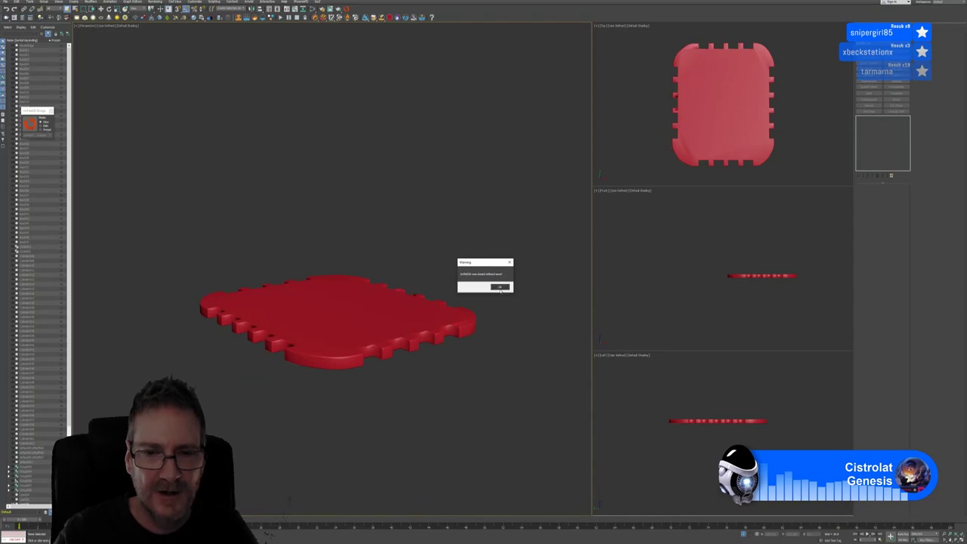
pyautogui.click(499, 287)
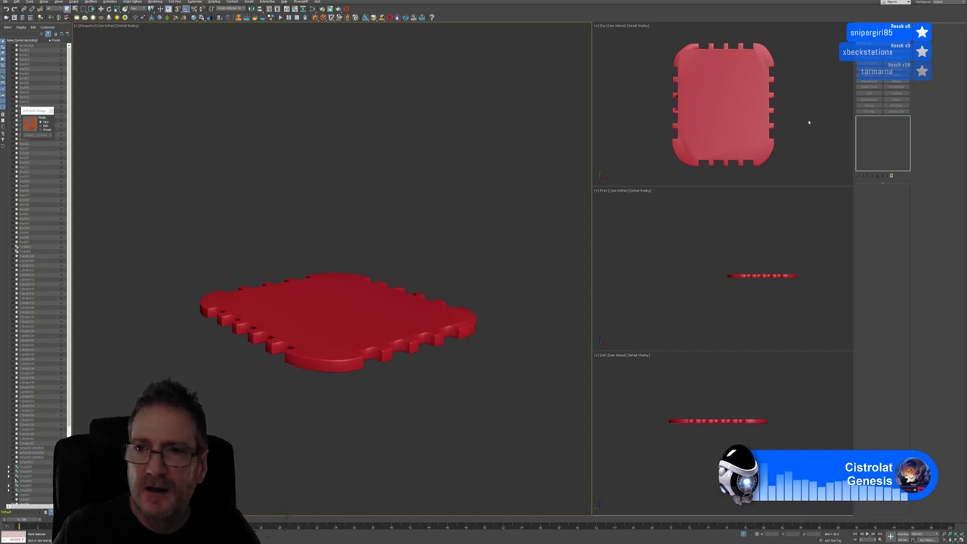
pyautogui.moveTo(808, 122); pyautogui.dragTo(816, 123, button='middle')
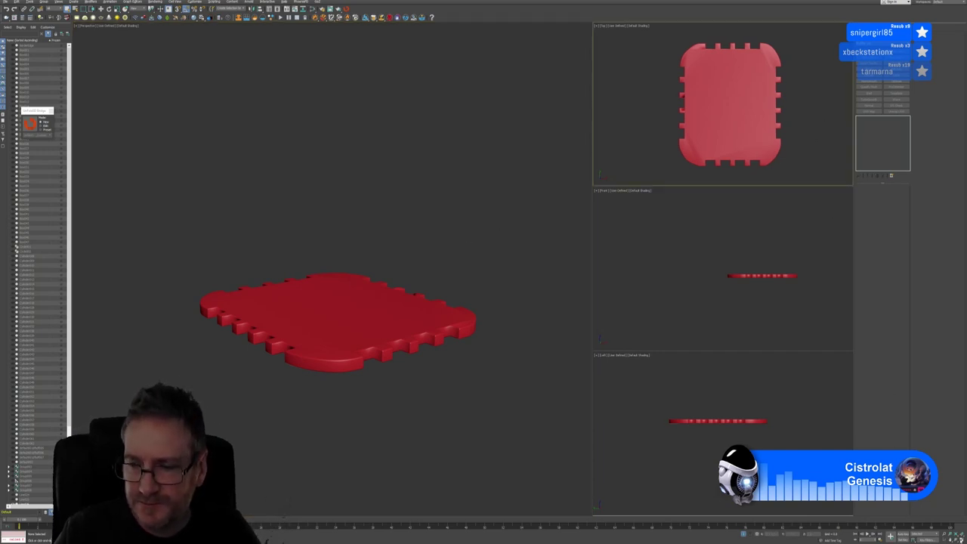
pyautogui.hotkey('alt', 'w')
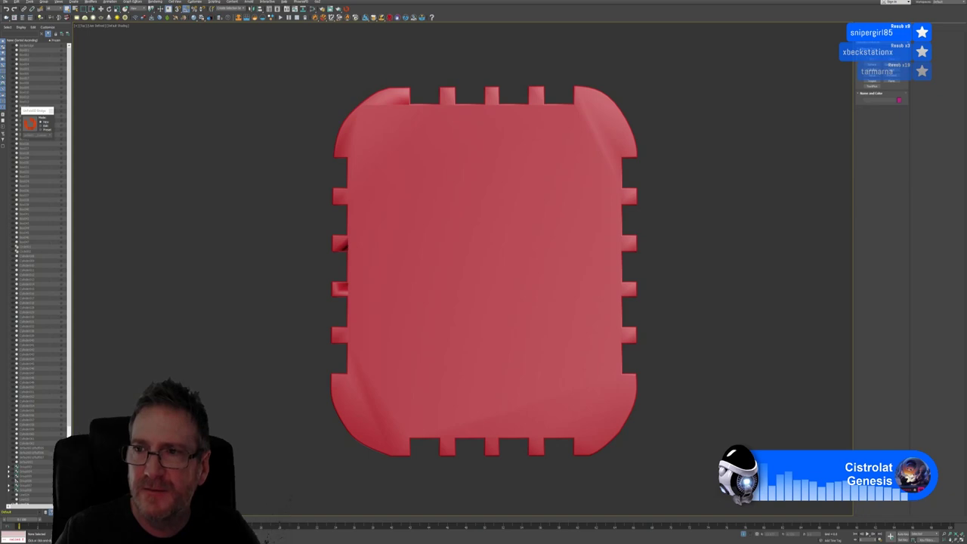
pyautogui.click(872, 65)
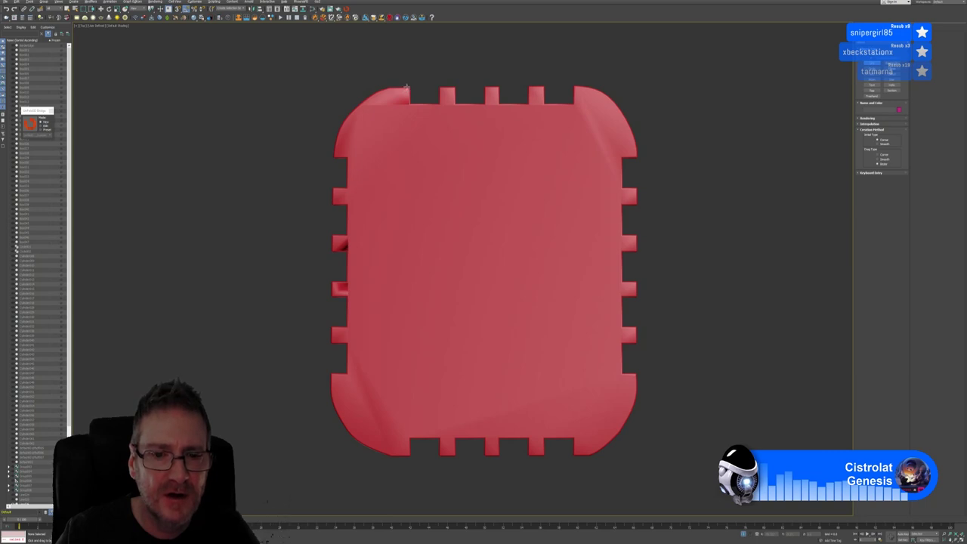
pyautogui.scroll(4, 407, 87)
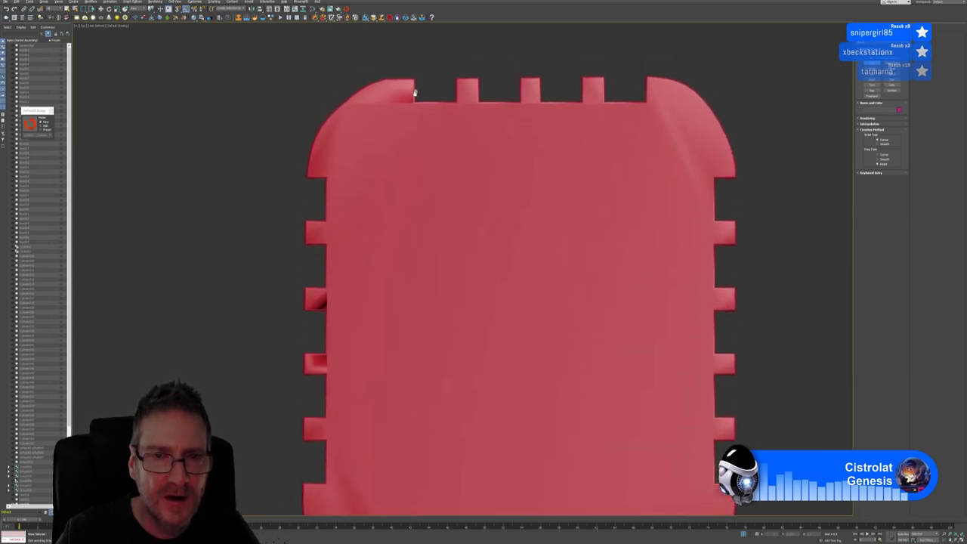
pyautogui.scroll(-2, 414, 93)
pyautogui.click(425, 90)
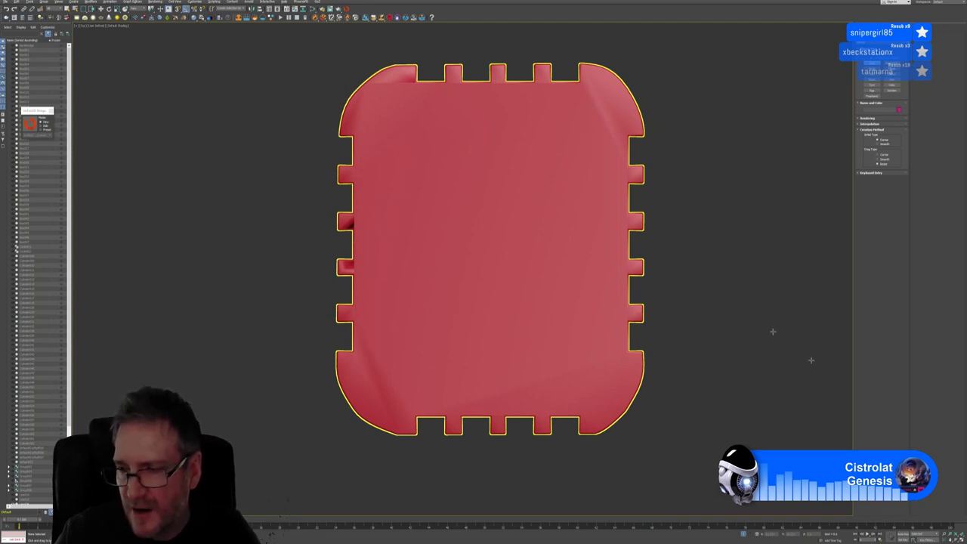
pyautogui.click(813, 362)
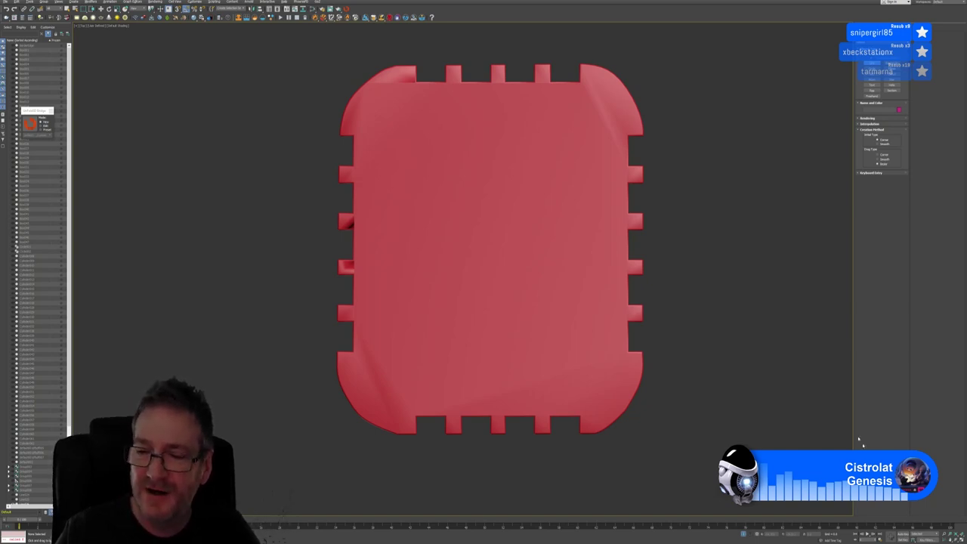
pyautogui.hotkey('alt', 'w')
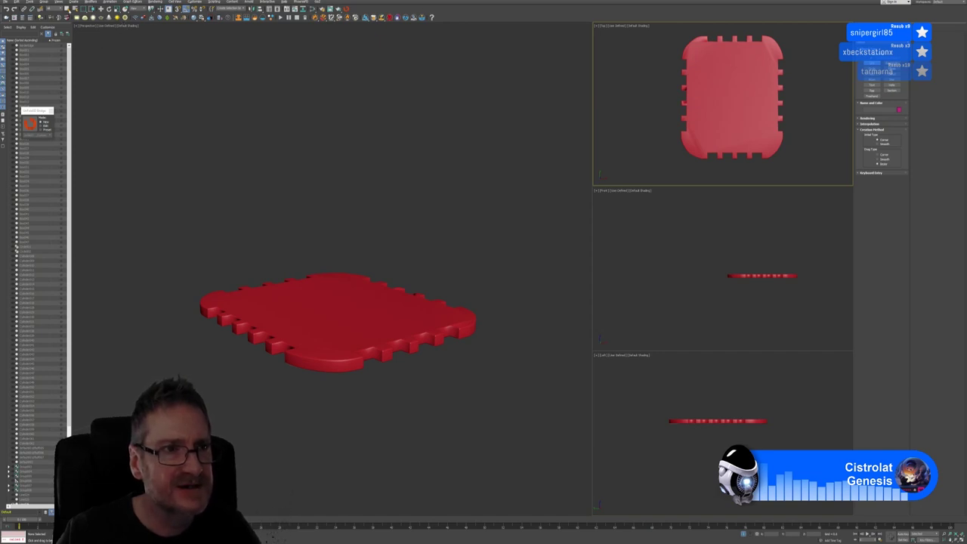
pyautogui.rightClick(121, 46)
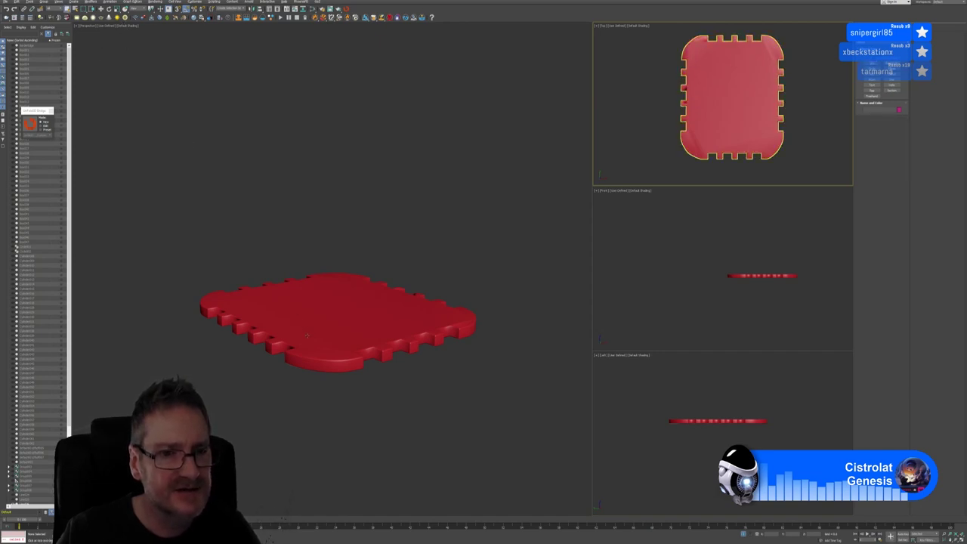
pyautogui.click(310, 327)
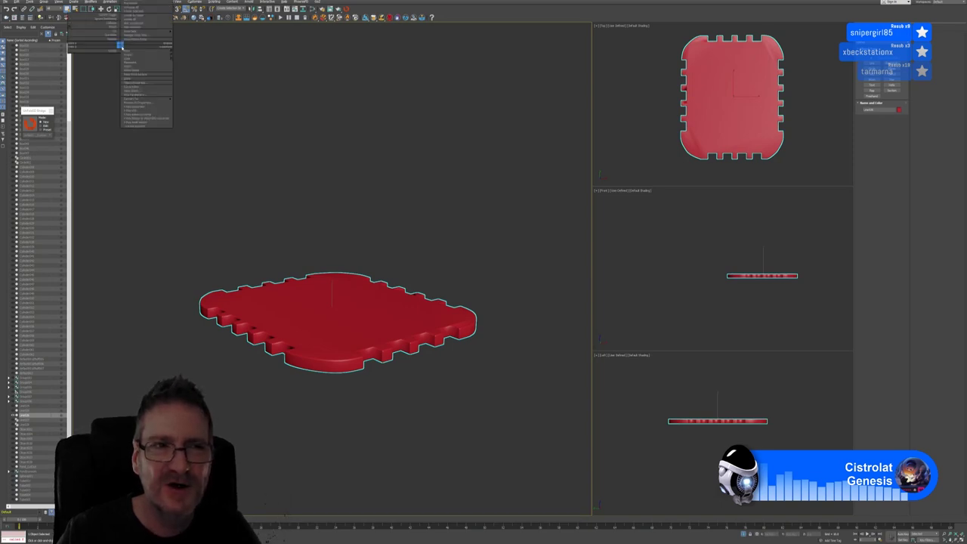
# Switch the Perspective viewport shading to Edged Faces to show the plate's polygon edges.
pyautogui.click(74, 2)
pyautogui.moveTo(126, 49)
pyautogui.click(125, 25)
pyautogui.click(124, 25)
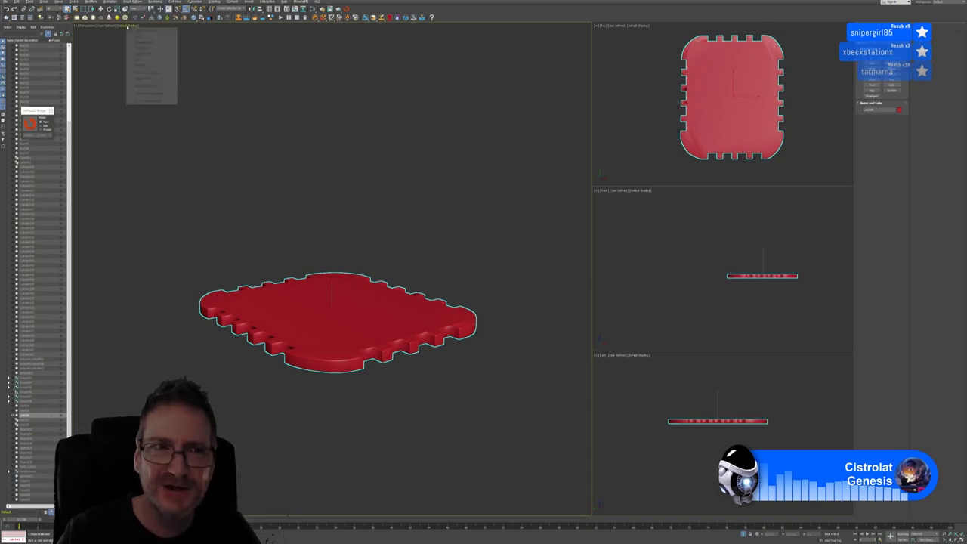
pyautogui.click(143, 78)
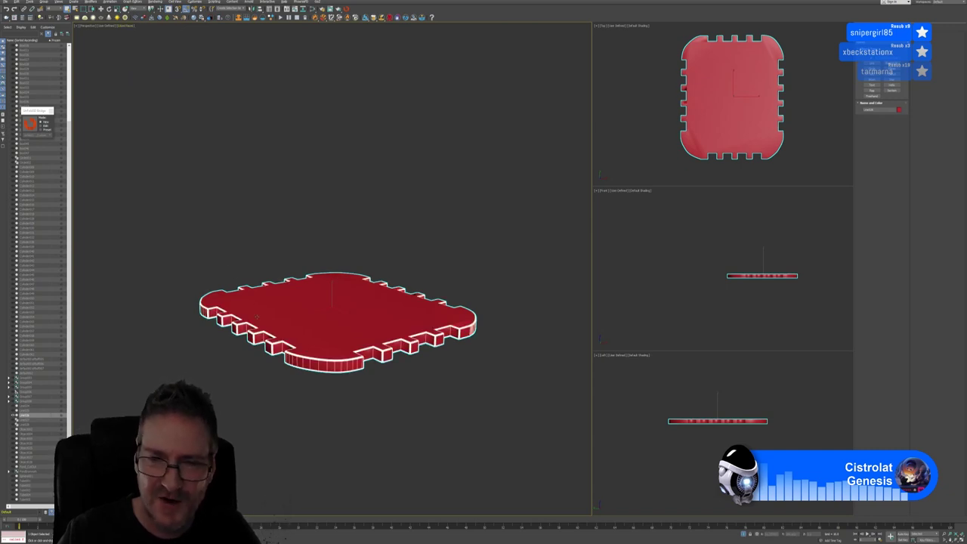
# Zoom and pan to centre the plate, then show its modifier stack in the Modify panel.
pyautogui.scroll(3, 293, 375)
pyautogui.moveTo(338, 355); pyautogui.dragTo(297, 256, button='middle')
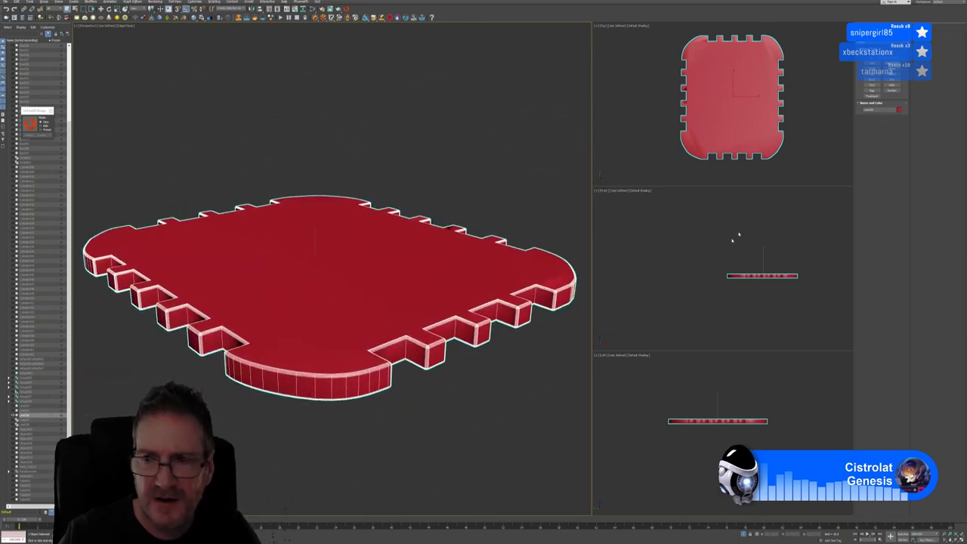
pyautogui.click(873, 37)
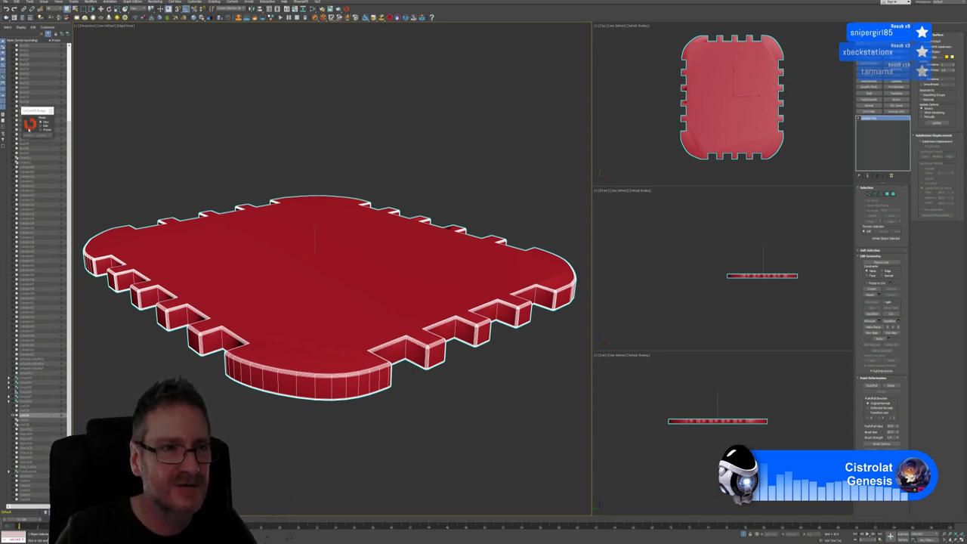
pyautogui.click(364, 160)
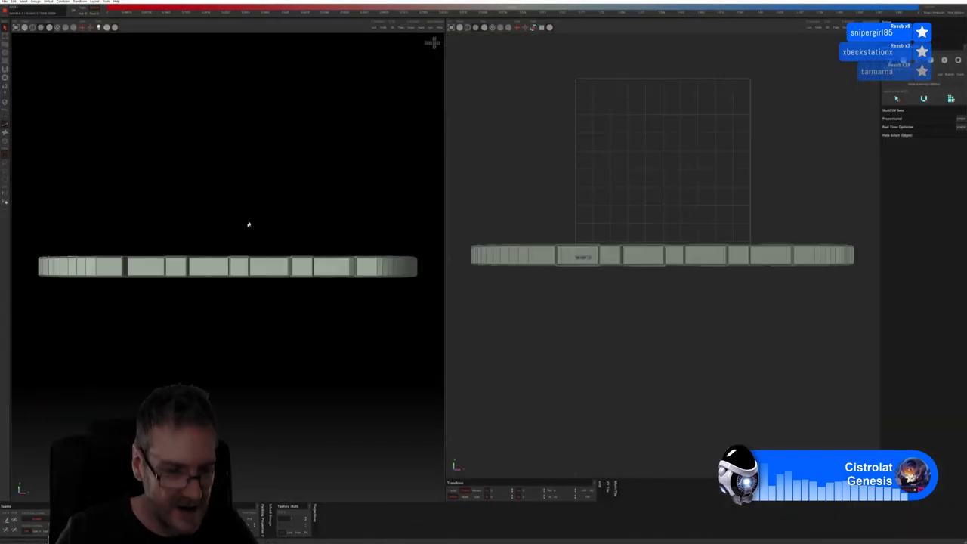
# Unfold the cap piece's UVs and pack the islands into the 0–1 tile.
pyautogui.moveTo(248, 224); pyautogui.dragTo(317, 176, button='middle')
pyautogui.scroll(2, 212, 250)
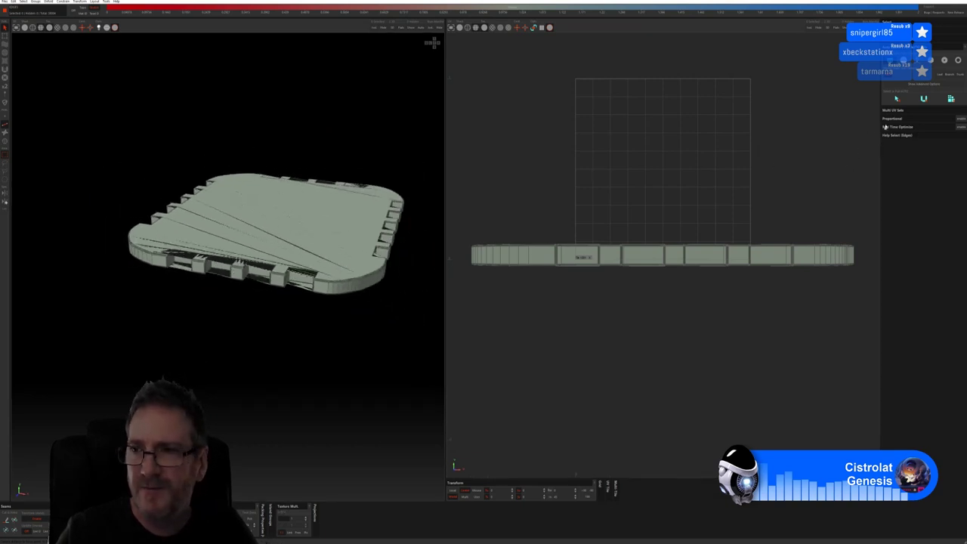
pyautogui.click(923, 84)
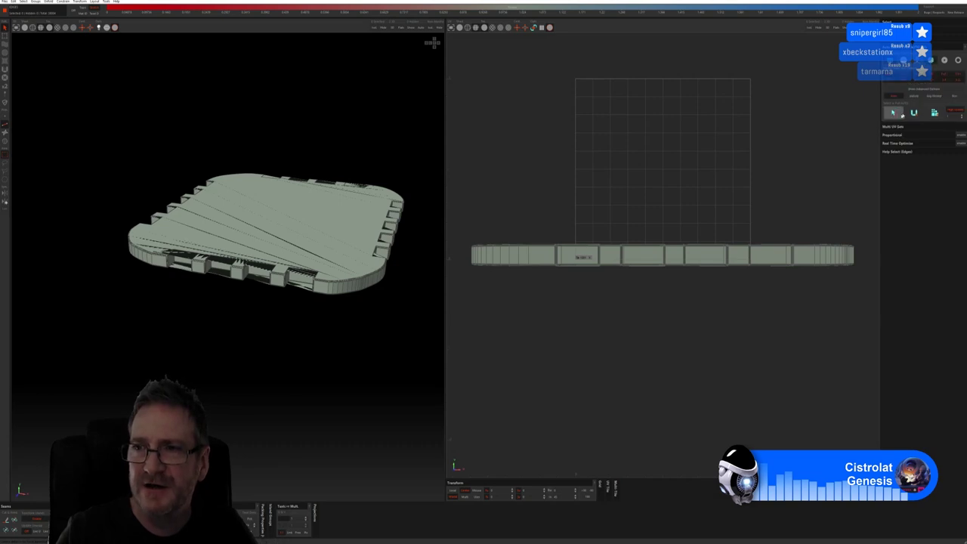
pyautogui.click(934, 112)
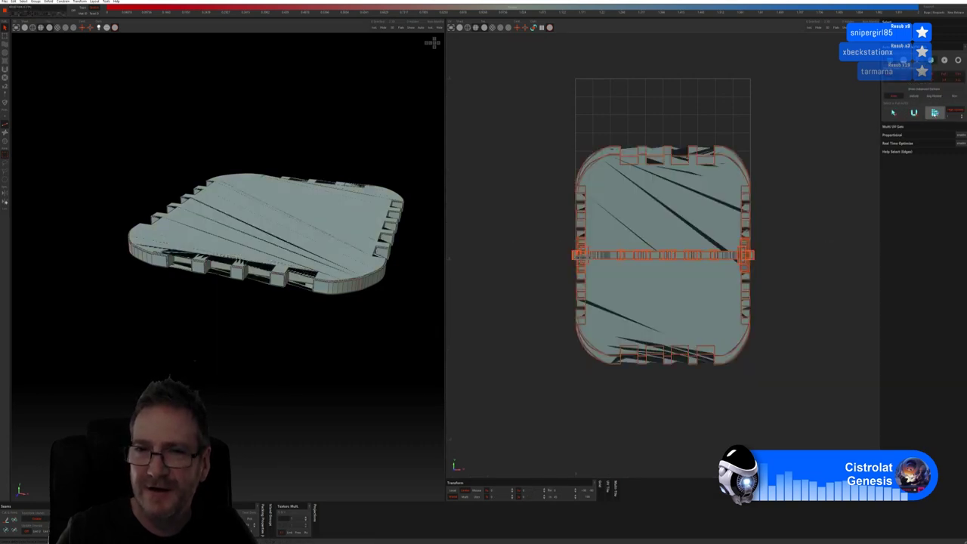
pyautogui.press('p')
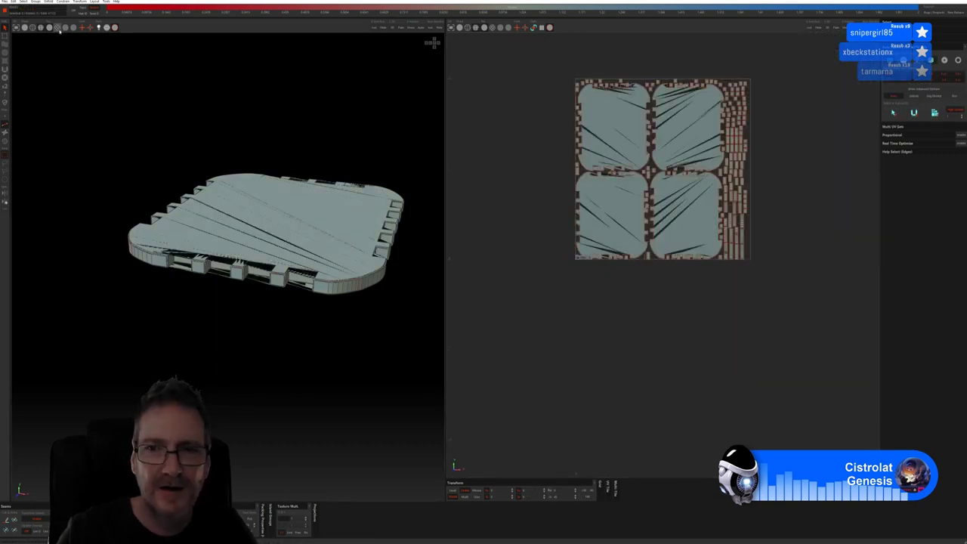
# Check the unwrap with the checker texture from several angles, then send UVs back to 3ds Max.
pyautogui.click(57, 27)
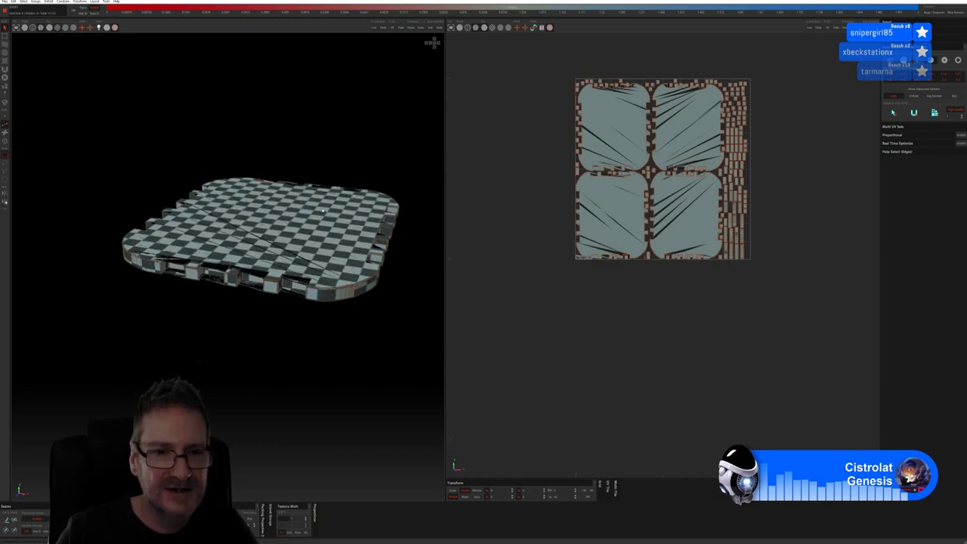
pyautogui.moveTo(323, 207); pyautogui.dragTo(320, 152, button='middle')
pyautogui.moveTo(376, 302); pyautogui.dragTo(417, 270, button='middle')
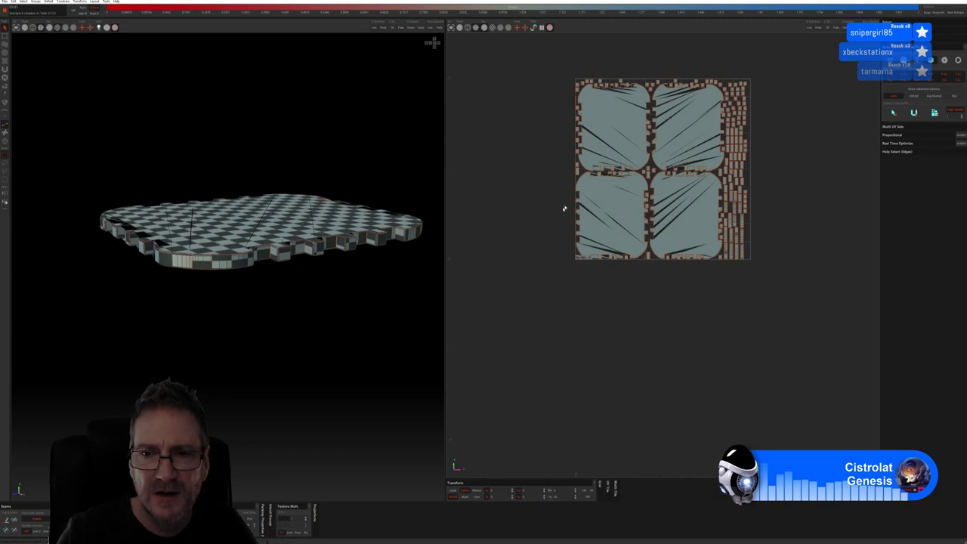
pyautogui.scroll(6, 565, 127)
pyautogui.scroll(4, 563, 125)
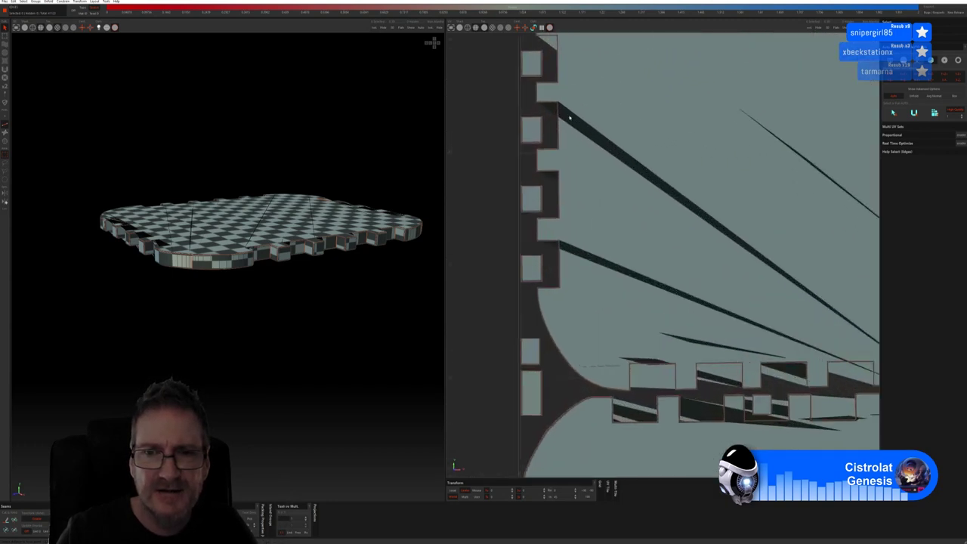
pyautogui.scroll(-8, 669, 224)
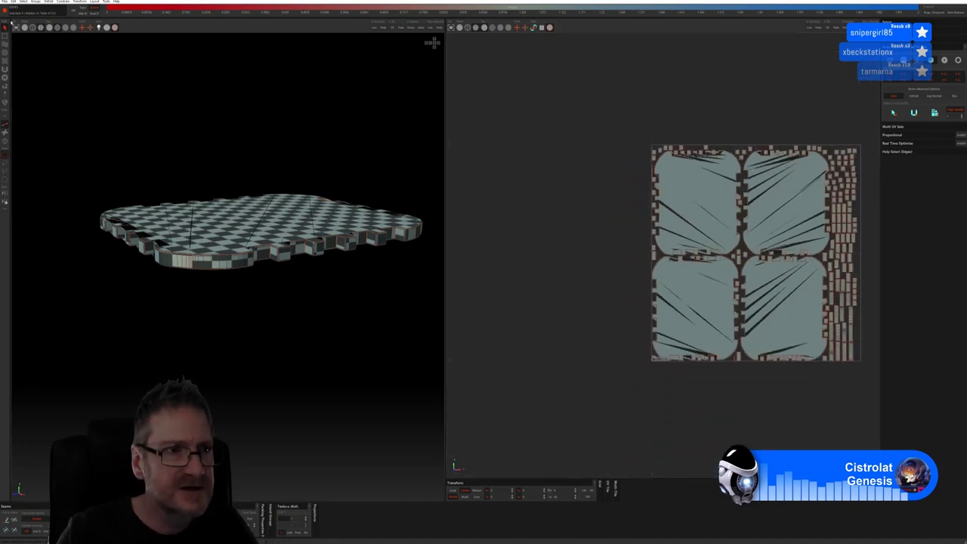
pyautogui.click(4, 2)
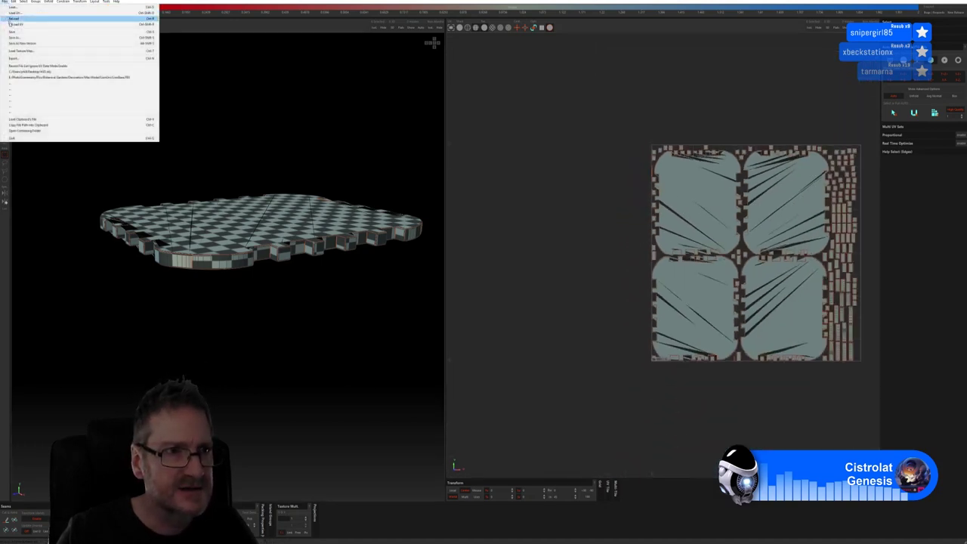
pyautogui.click(23, 32)
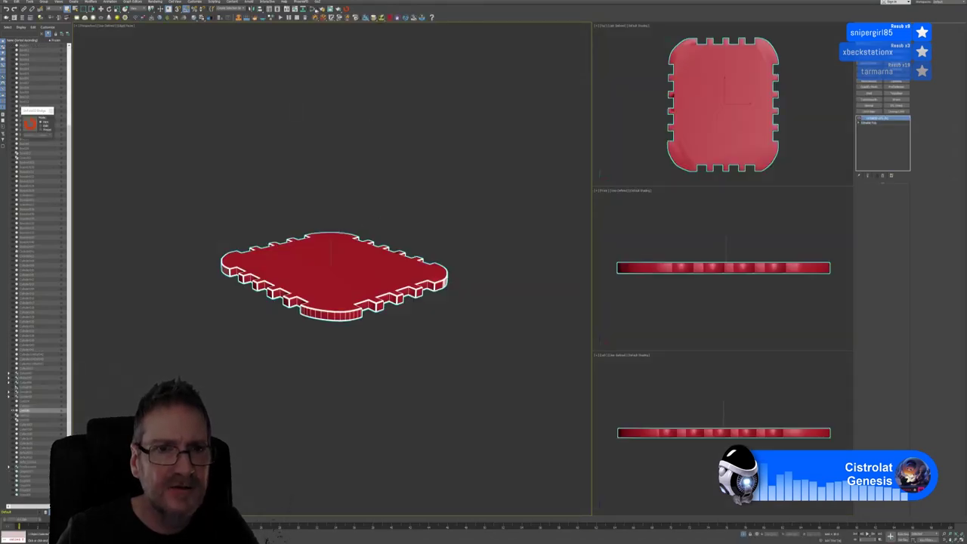
# In the Slate Material Editor, add a Checker map node and view its parameters.
pyautogui.press('m')
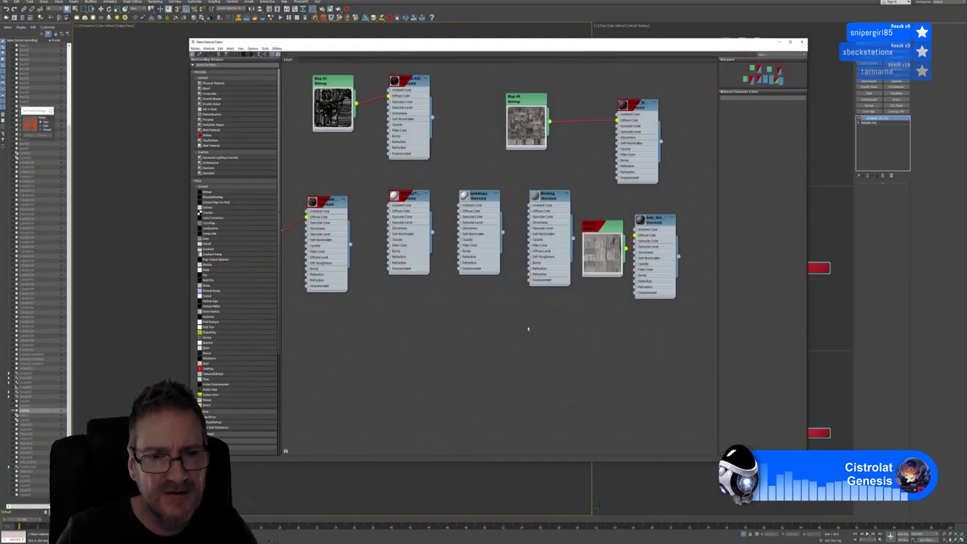
pyautogui.press('l')
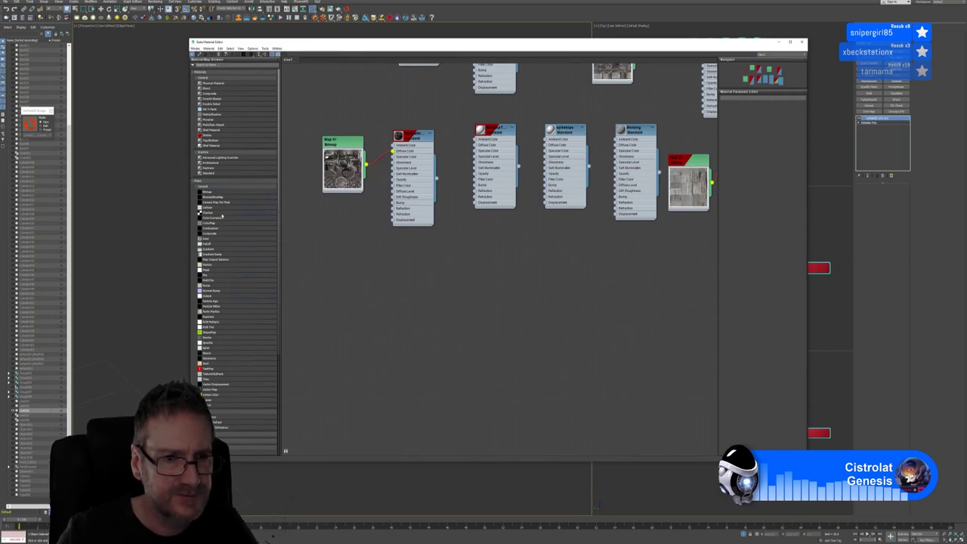
pyautogui.moveTo(222, 215); pyautogui.dragTo(356, 288)
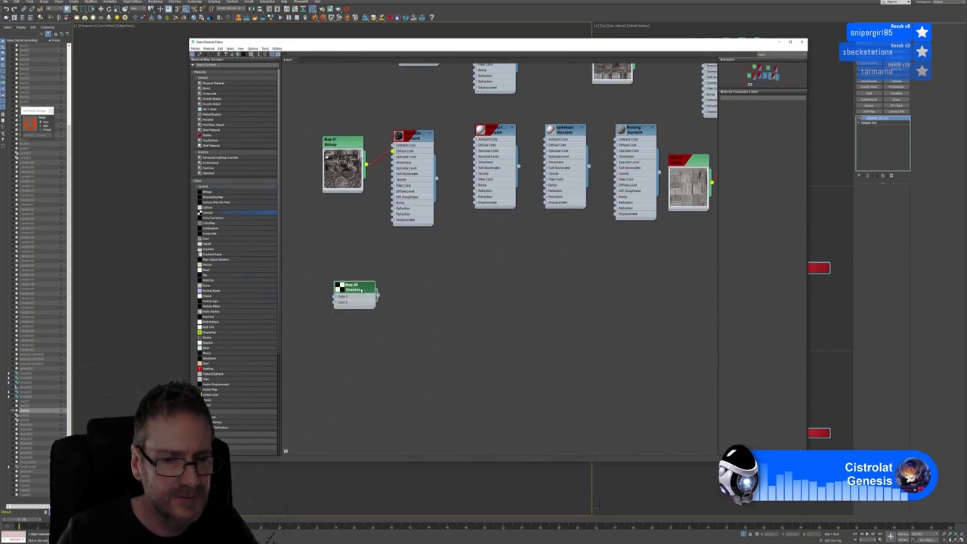
pyautogui.doubleClick(355, 293)
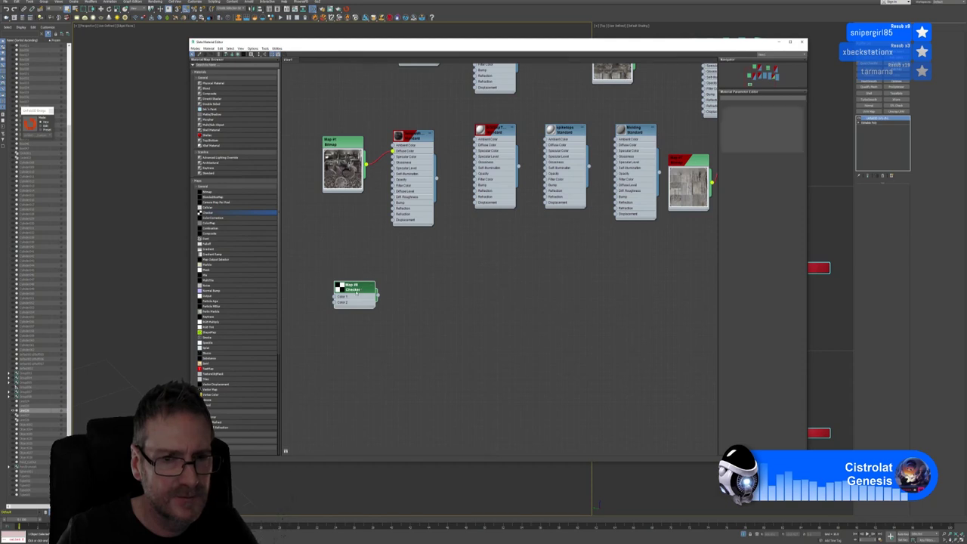
pyautogui.rightClick(357, 292)
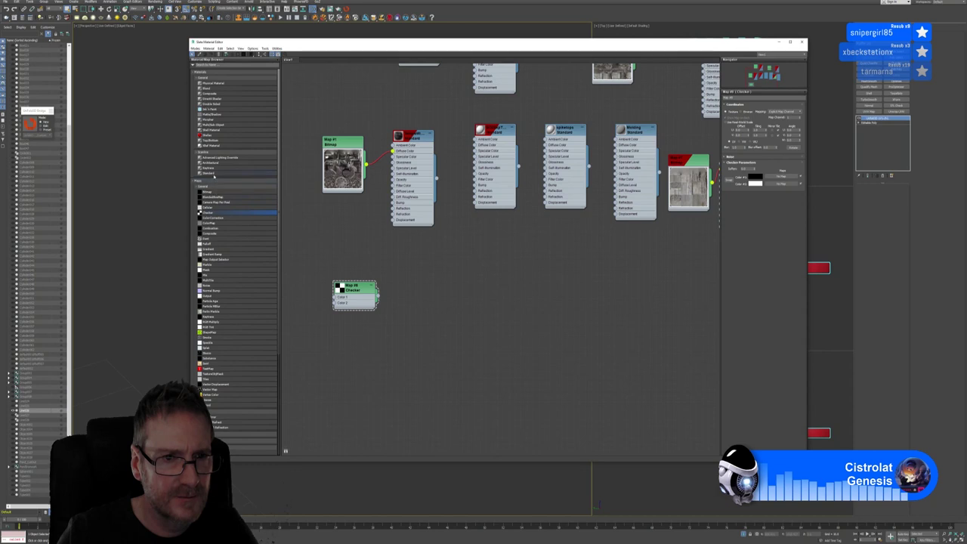
# Create a Standard material for the checker and show it shaded and realistic in the viewport.
pyautogui.moveTo(215, 176); pyautogui.dragTo(430, 310)
pyautogui.rightClick(448, 296)
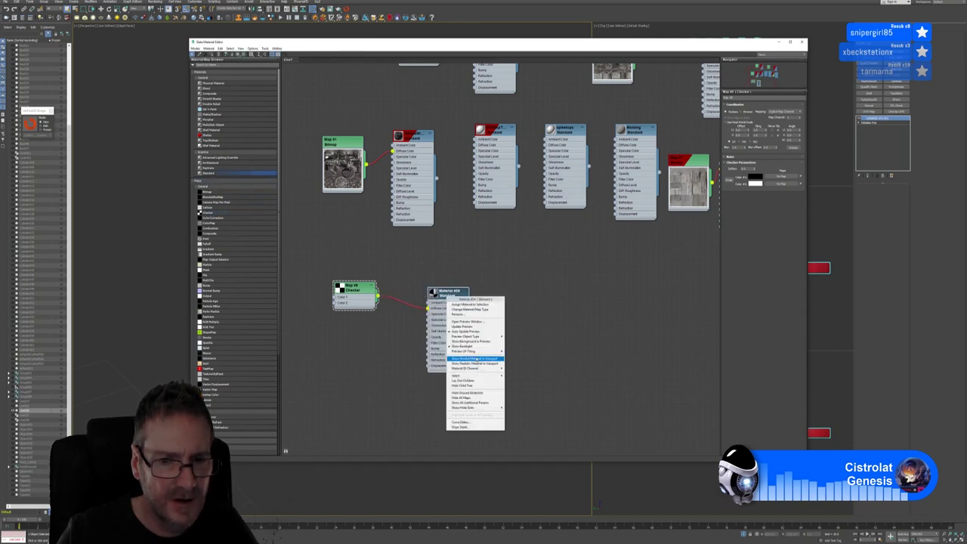
pyautogui.click(474, 359)
pyautogui.rightClick(452, 298)
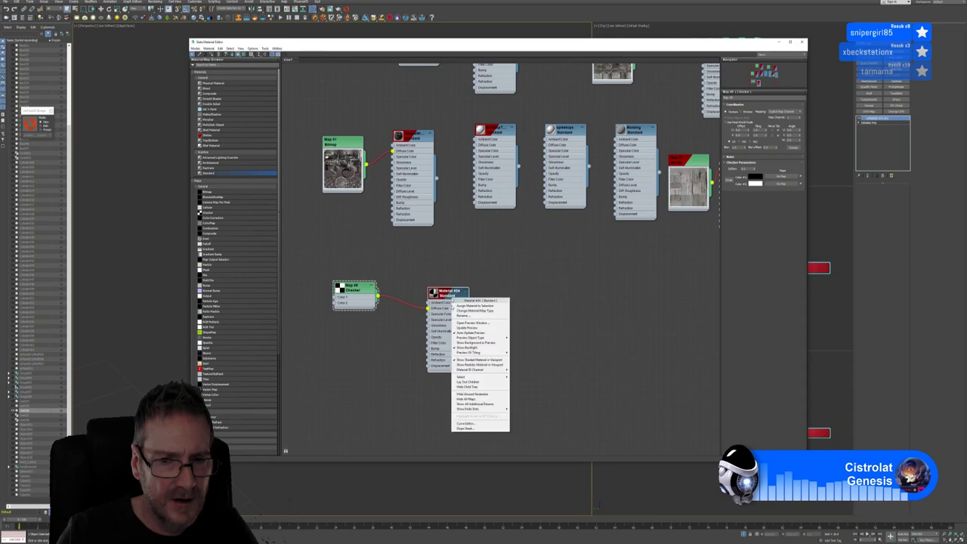
pyautogui.click(472, 365)
pyautogui.rightClick(447, 290)
pyautogui.click(468, 307)
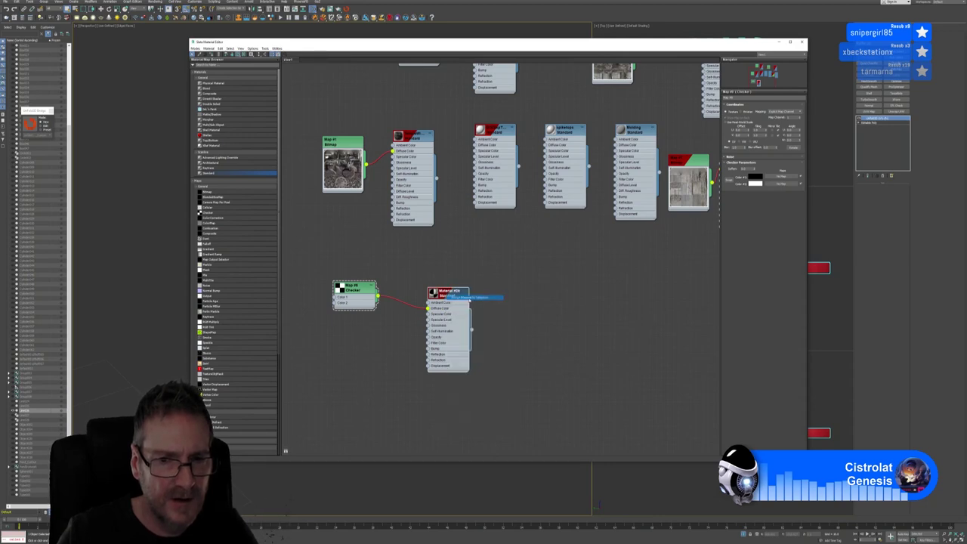
# Increase the Checker map's tiling so the pattern is finer on the cap piece.
pyautogui.click(796, 51)
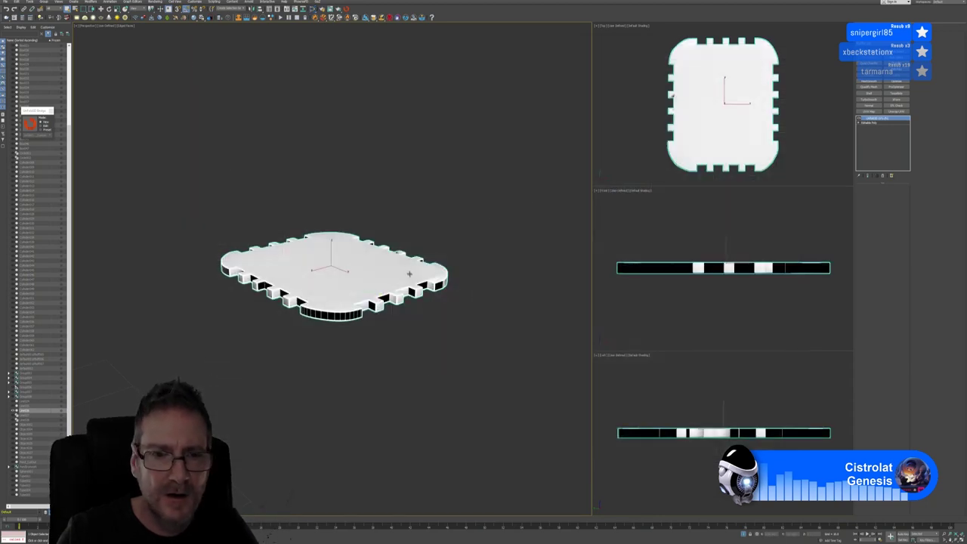
pyautogui.keyDown('alt'); pyautogui.moveTo(395, 253); pyautogui.dragTo(398, 230, button='middle'); pyautogui.keyUp('alt')
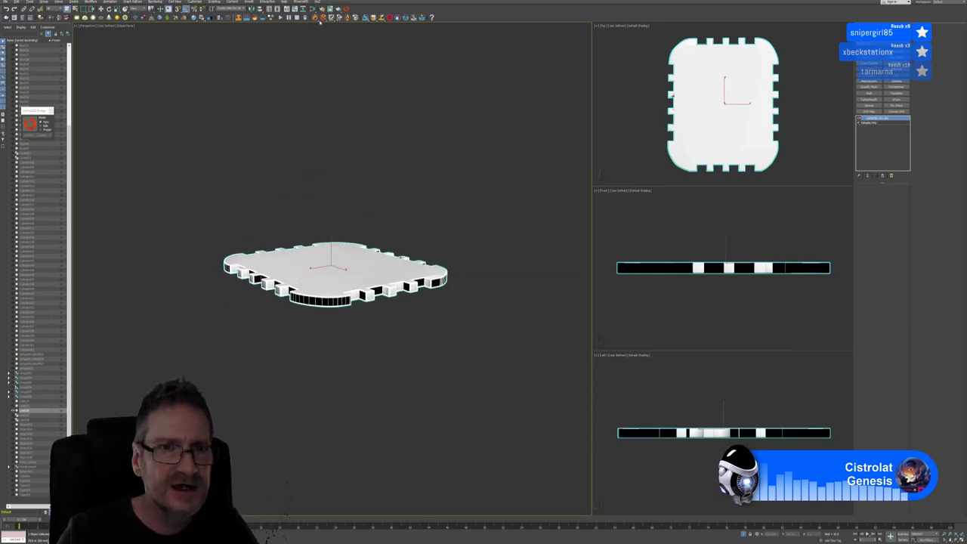
pyautogui.press('m')
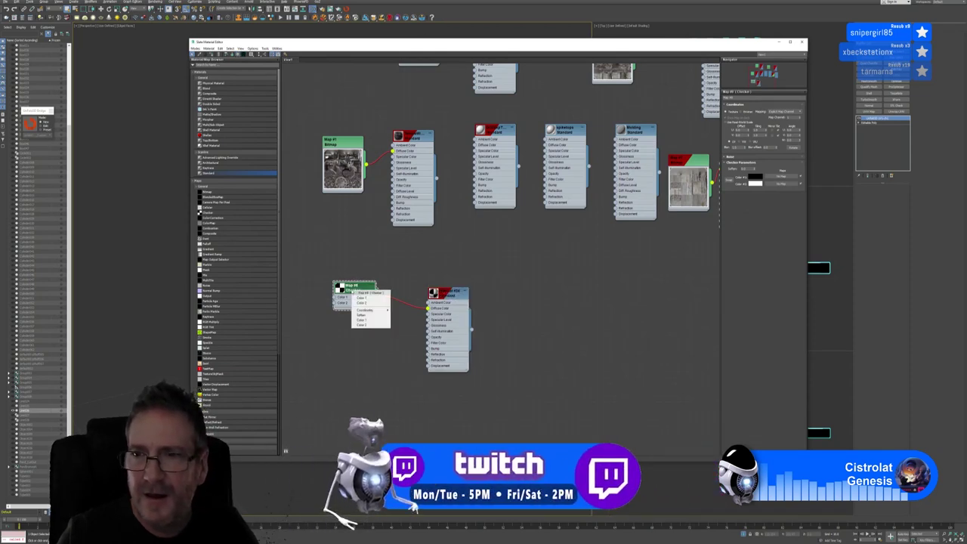
pyautogui.click(756, 130)
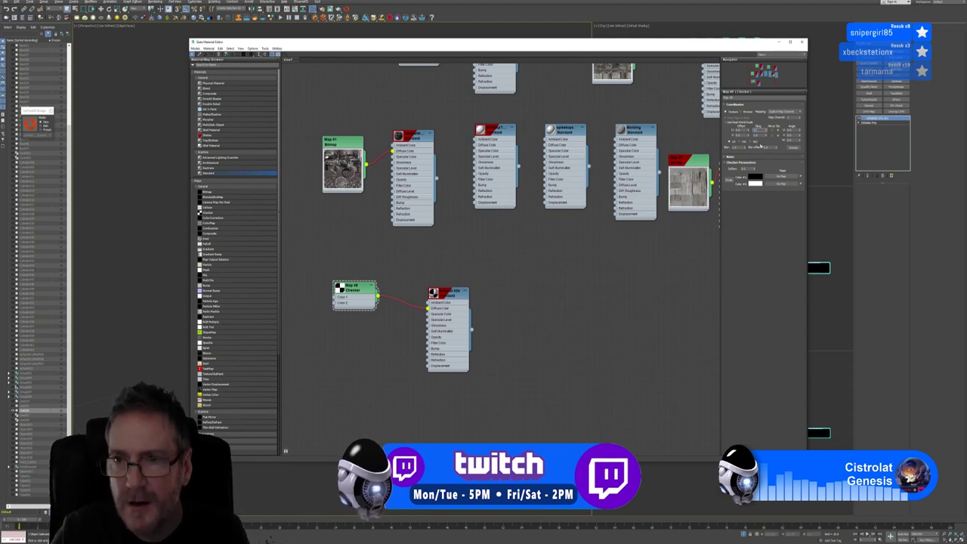
pyautogui.press('Return')
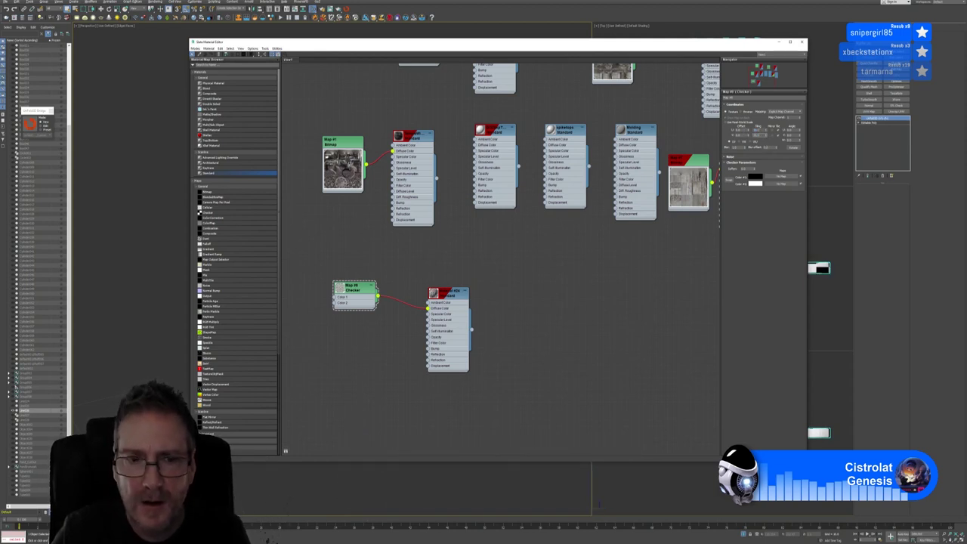
pyautogui.moveTo(321, 47); pyautogui.dragTo(368, 78)
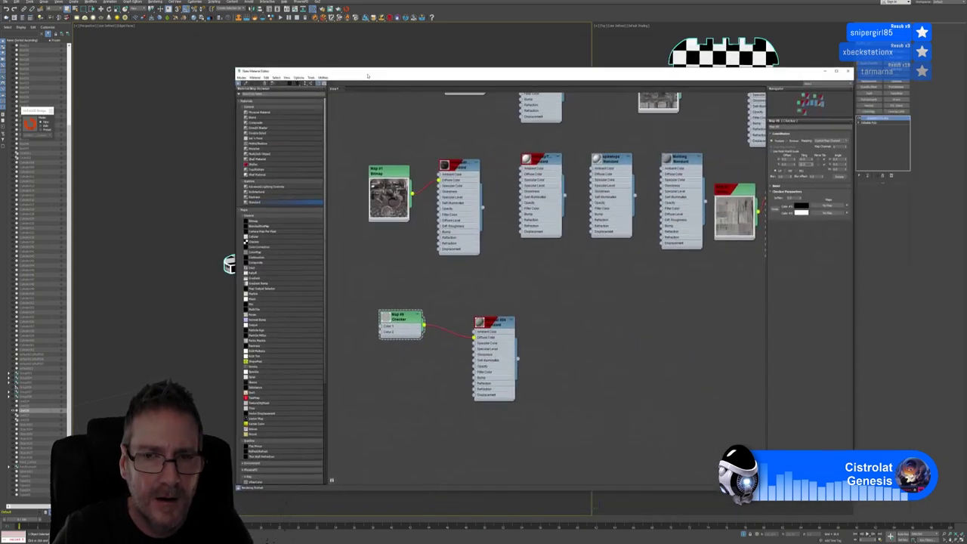
pyautogui.click(847, 72)
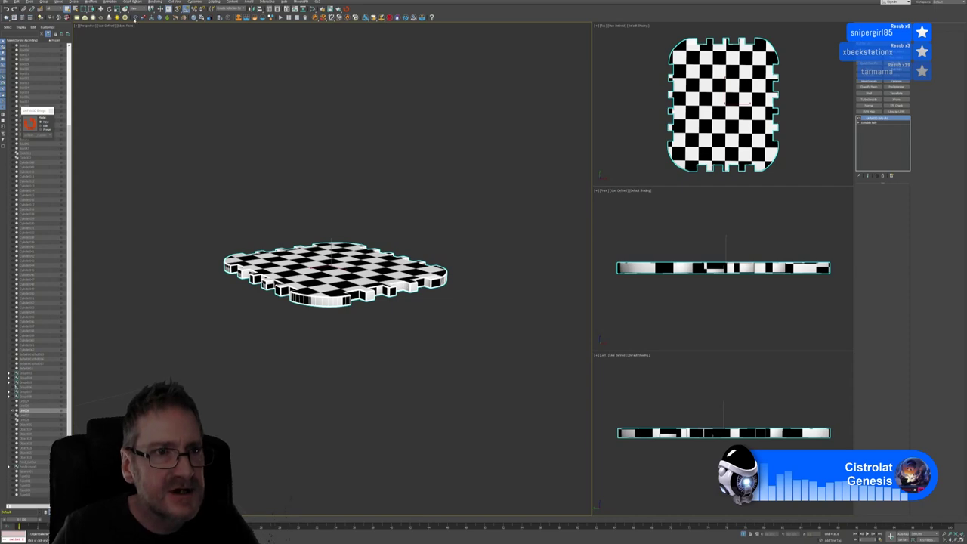
# Change the viewport shading and orbit around the cap to inspect the checker pattern.
pyautogui.click(123, 26)
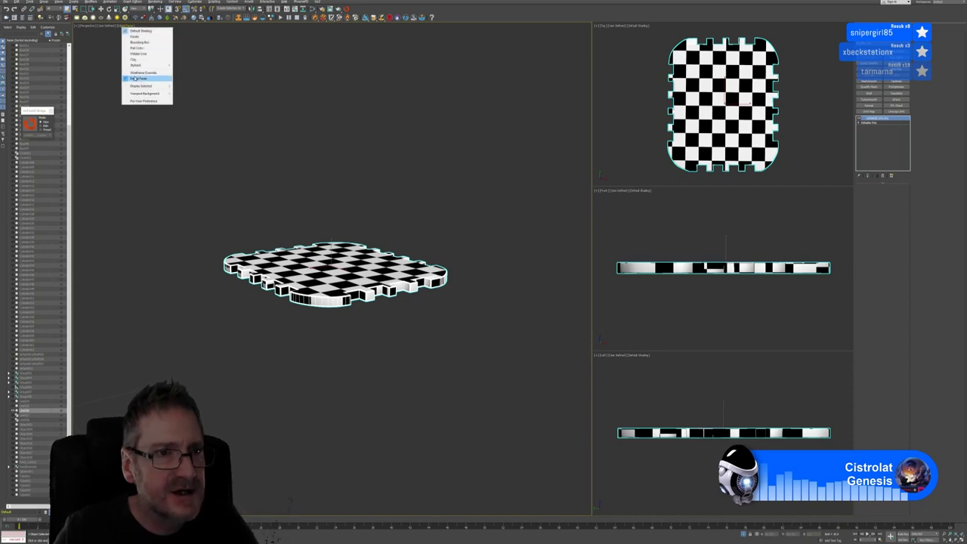
pyautogui.click(136, 78)
pyautogui.keyDown('alt'); pyautogui.moveTo(279, 264); pyautogui.dragTo(272, 204, button='middle'); pyautogui.keyUp('alt')
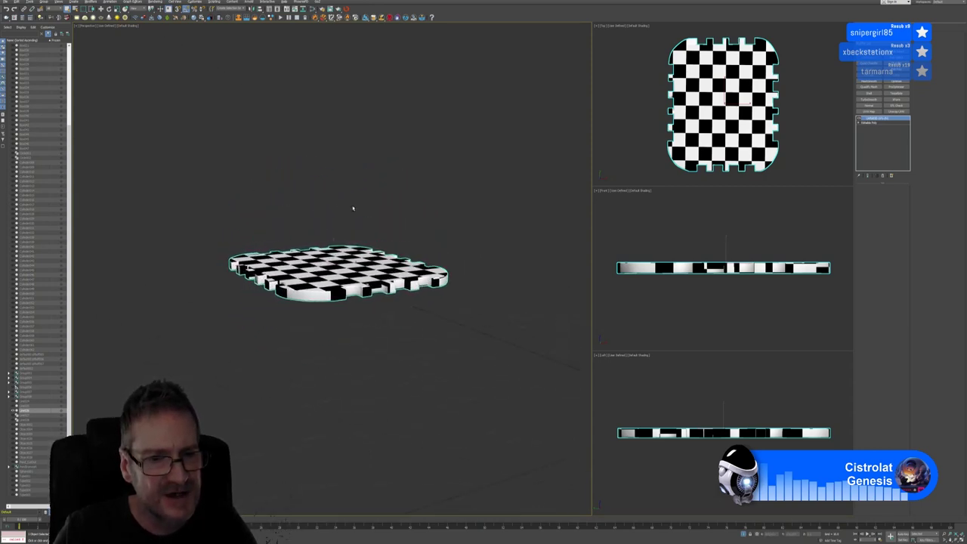
pyautogui.moveTo(353, 208)
pyautogui.keyDown('alt'); pyautogui.mouseDown(button='middle')
pyautogui.moveTo(355, 224)
pyautogui.moveTo(351, 180)
pyautogui.moveTo(315, 192)
pyautogui.moveTo(349, 210)
pyautogui.mouseUp(button='middle'); pyautogui.keyUp('alt')
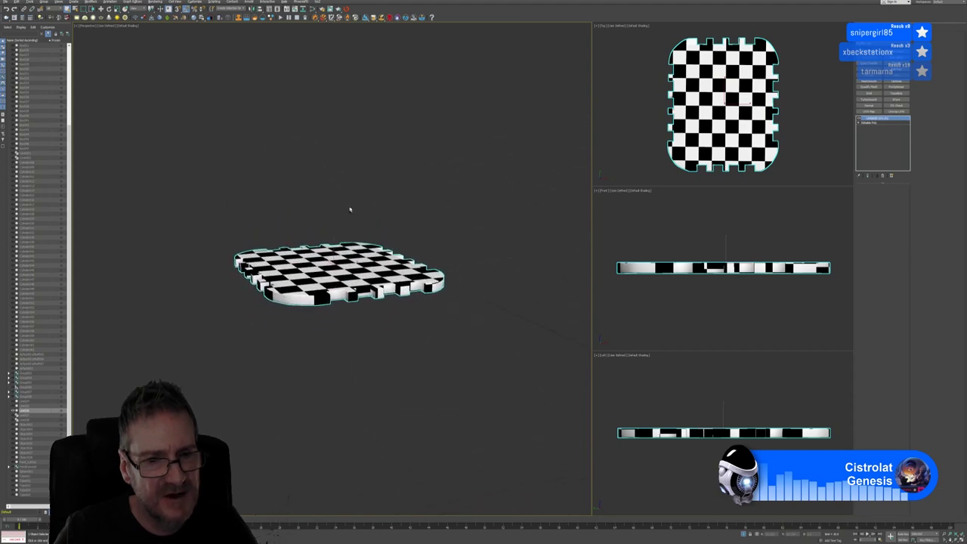
pyautogui.scroll(4, 346, 216)
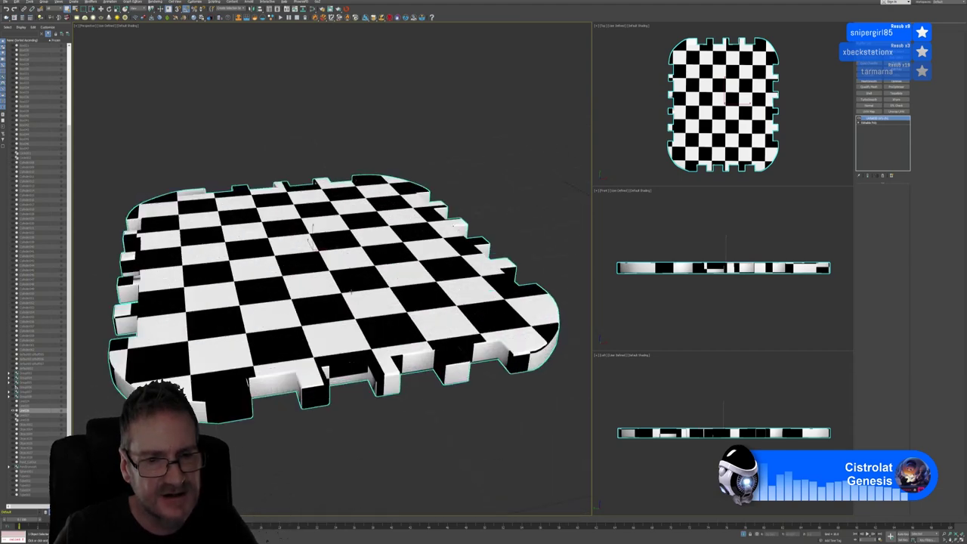
pyautogui.keyDown('alt'); pyautogui.moveTo(310, 240); pyautogui.dragTo(349, 261, button='middle'); pyautogui.keyUp('alt')
pyautogui.scroll(-4, 340, 291)
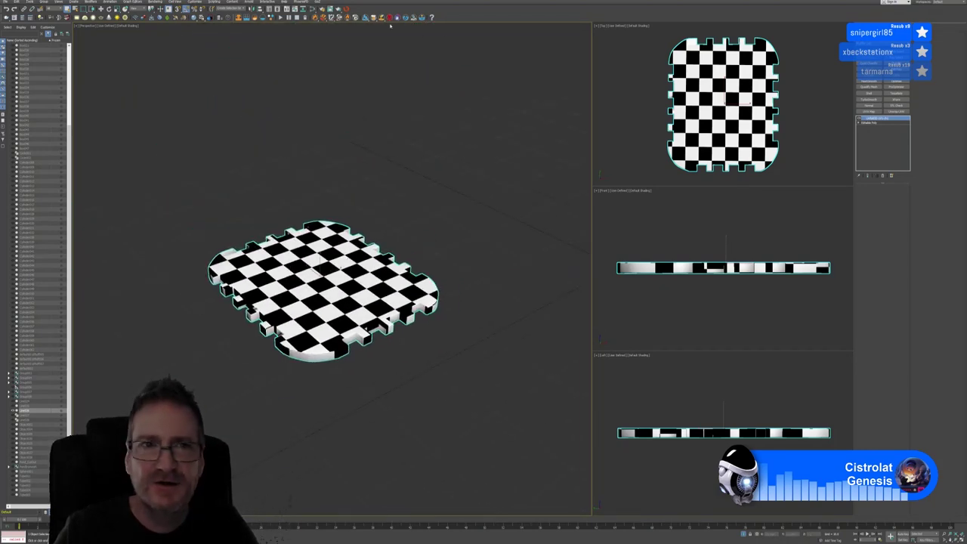
# Reopen the Slate Material Editor briefly and close it again.
pyautogui.click(316, 13)
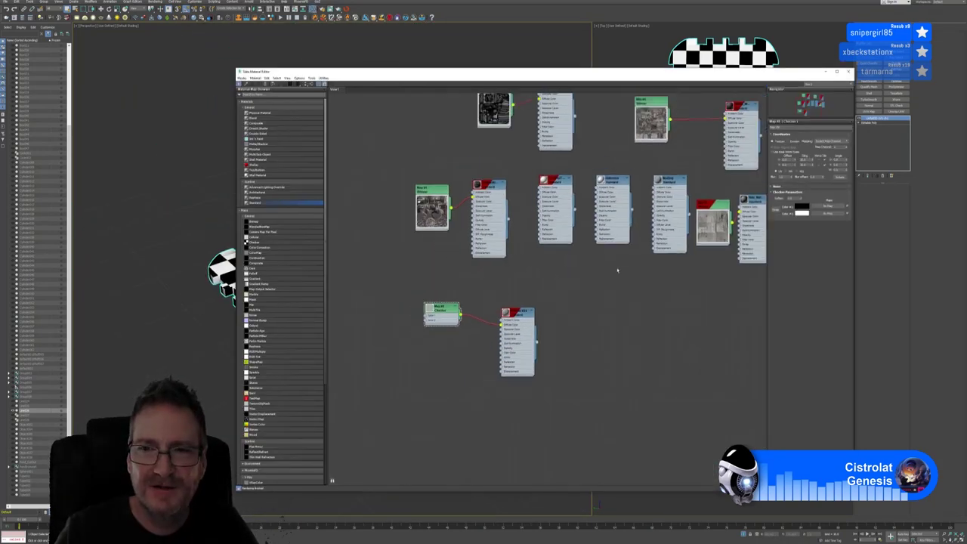
pyautogui.scroll(3, 574, 272)
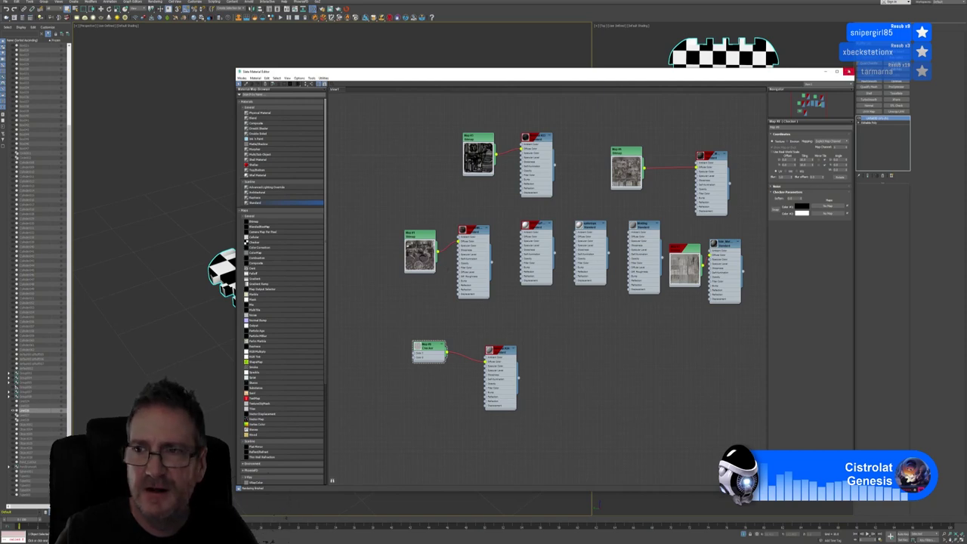
pyautogui.click(848, 72)
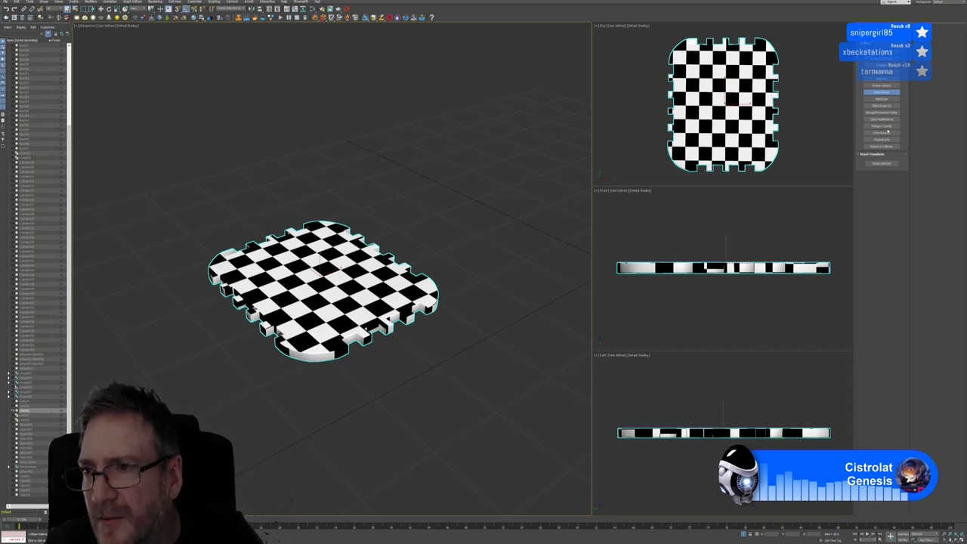
# Strip the checker material with UVW Remove's Materials option and orbit the red cap piece.
pyautogui.click(885, 133)
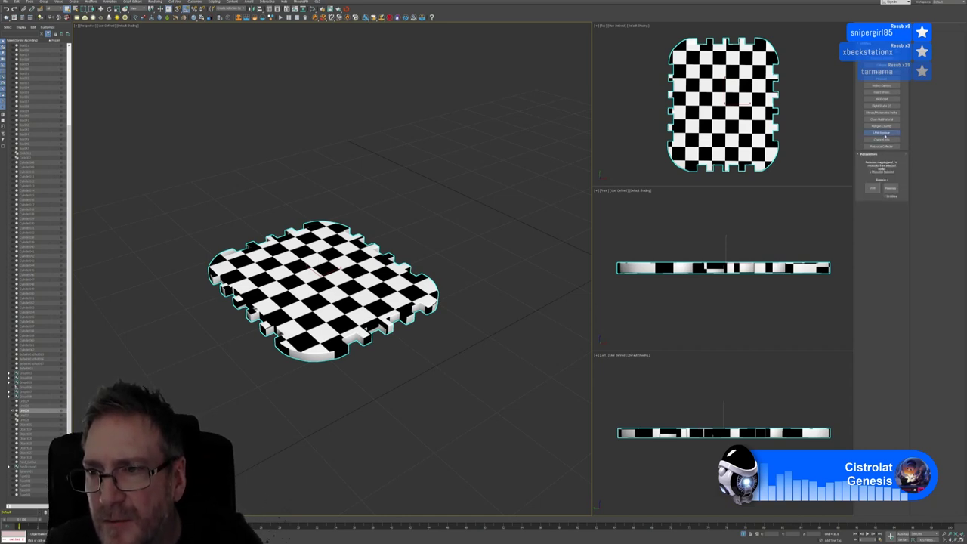
pyautogui.click(891, 188)
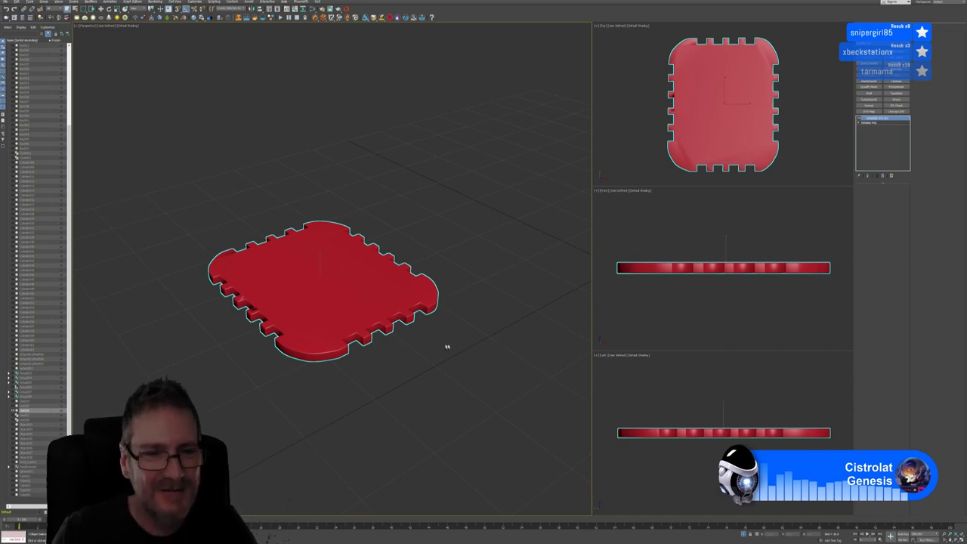
pyautogui.keyDown('alt'); pyautogui.moveTo(446, 347); pyautogui.dragTo(468, 306, button='middle'); pyautogui.keyUp('alt')
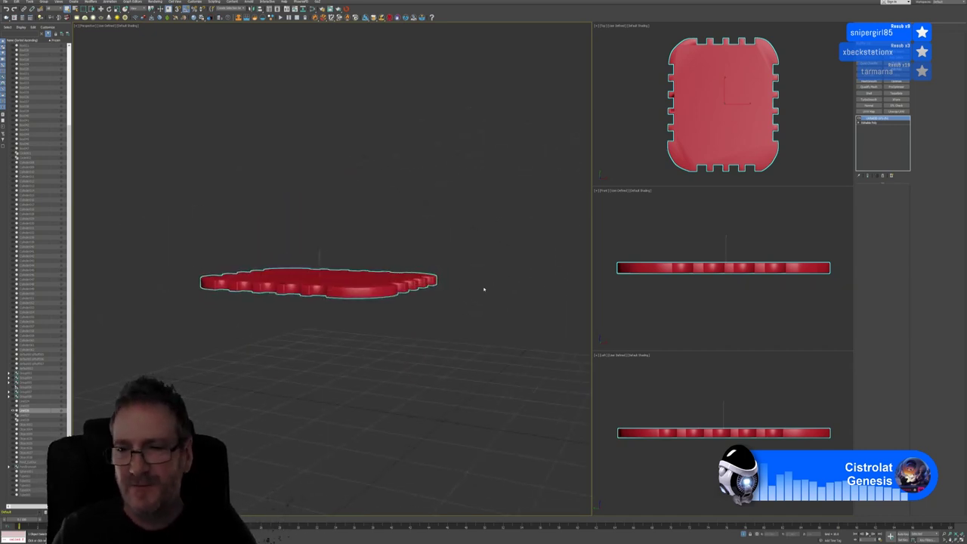
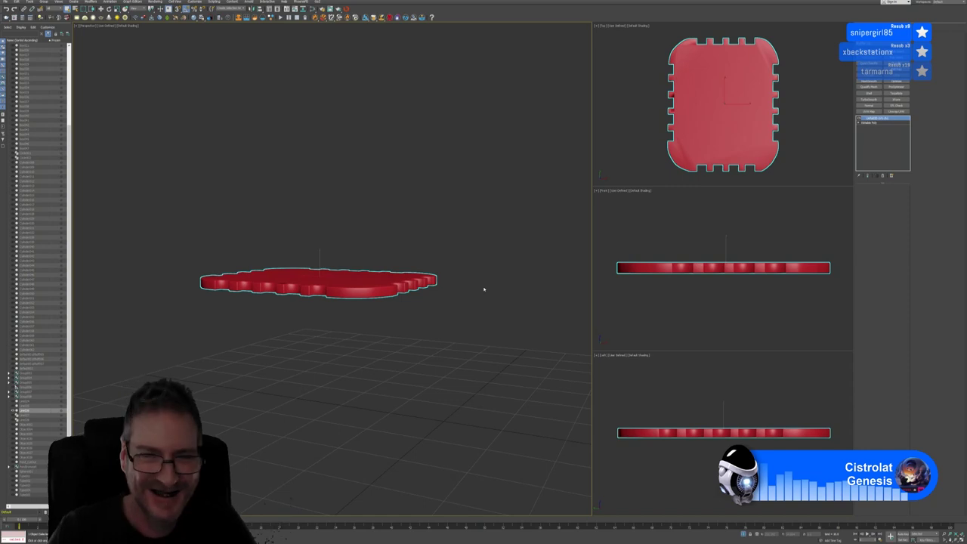
# Inspect the slab's UV layout with a temporary Unwrap UVW modifier, then delete it.
pyautogui.keyDown('alt'); pyautogui.moveTo(375, 255); pyautogui.dragTo(369, 256, button='middle'); pyautogui.keyUp('alt')
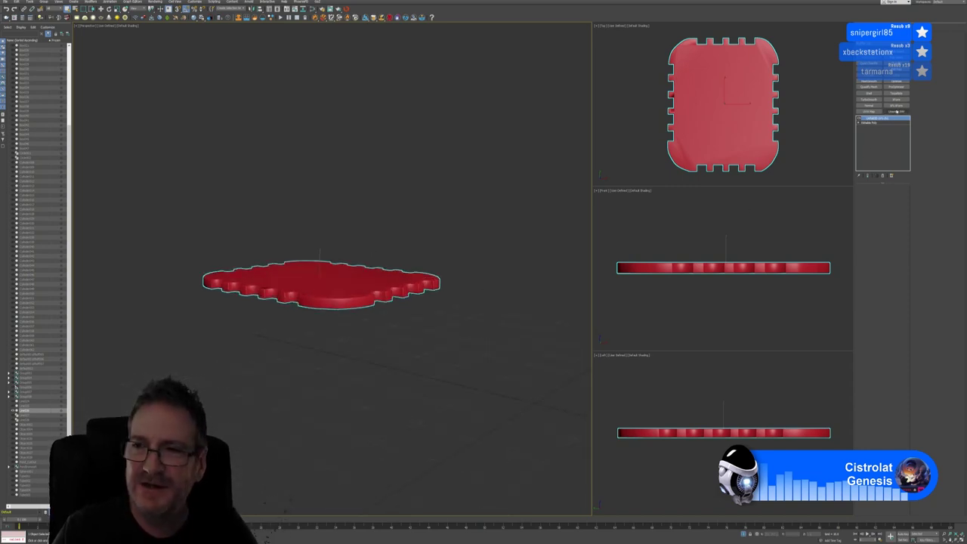
pyautogui.click(896, 111)
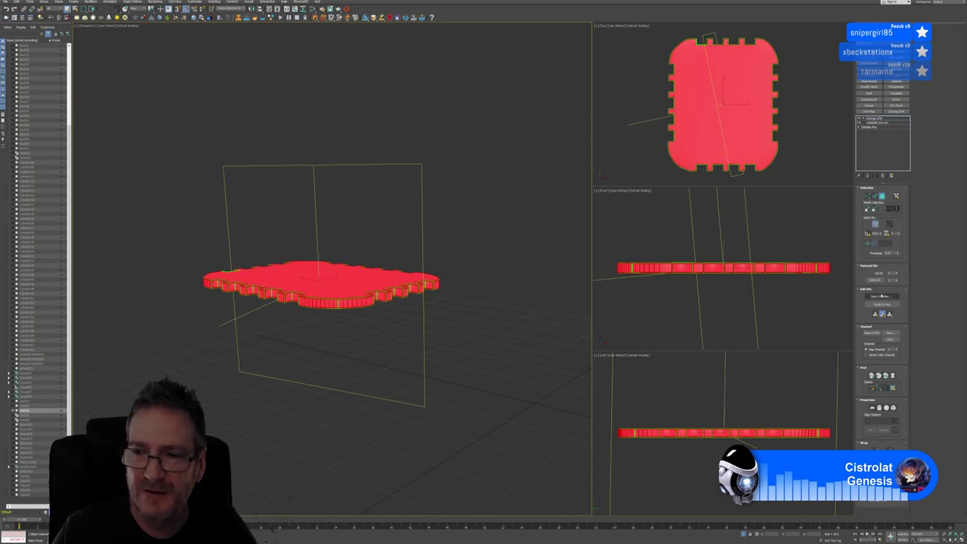
pyautogui.click(881, 295)
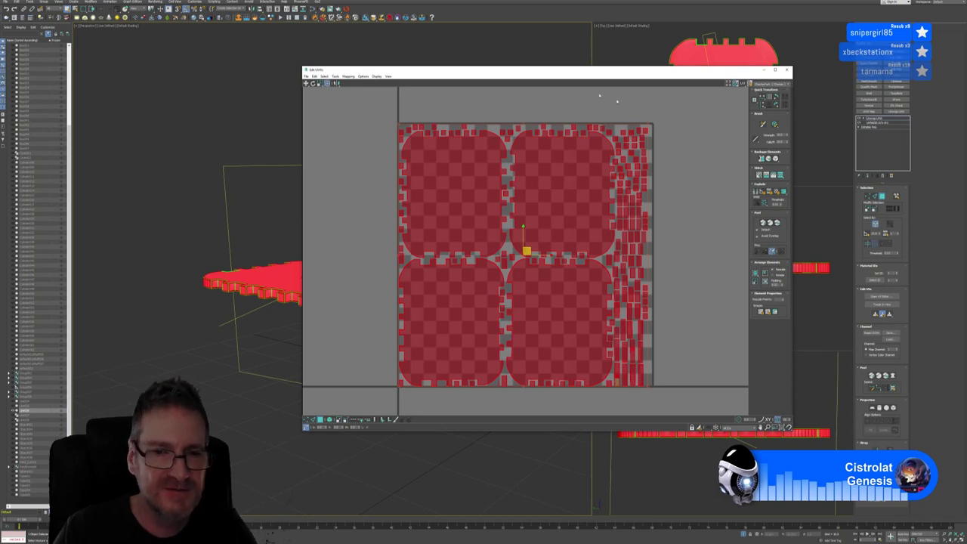
pyautogui.click(787, 70)
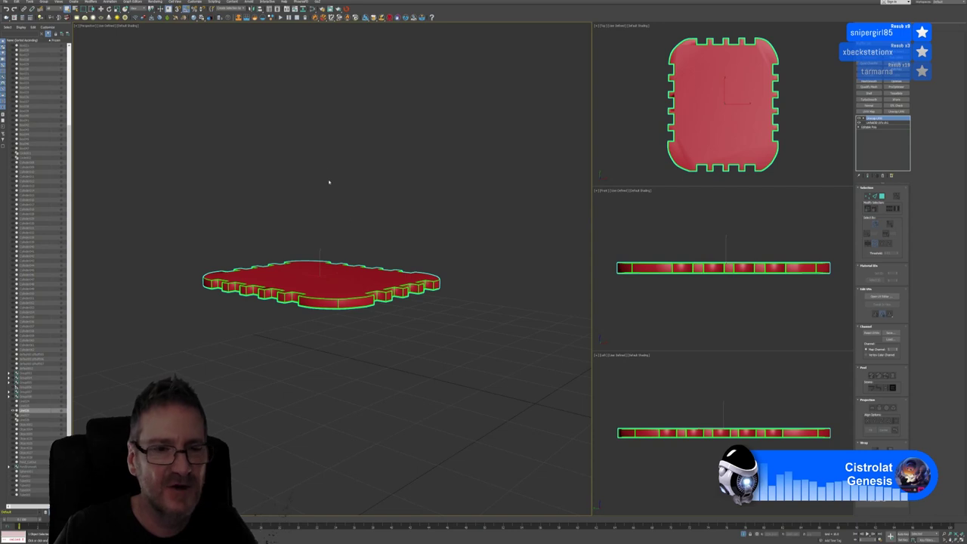
pyautogui.click(883, 176)
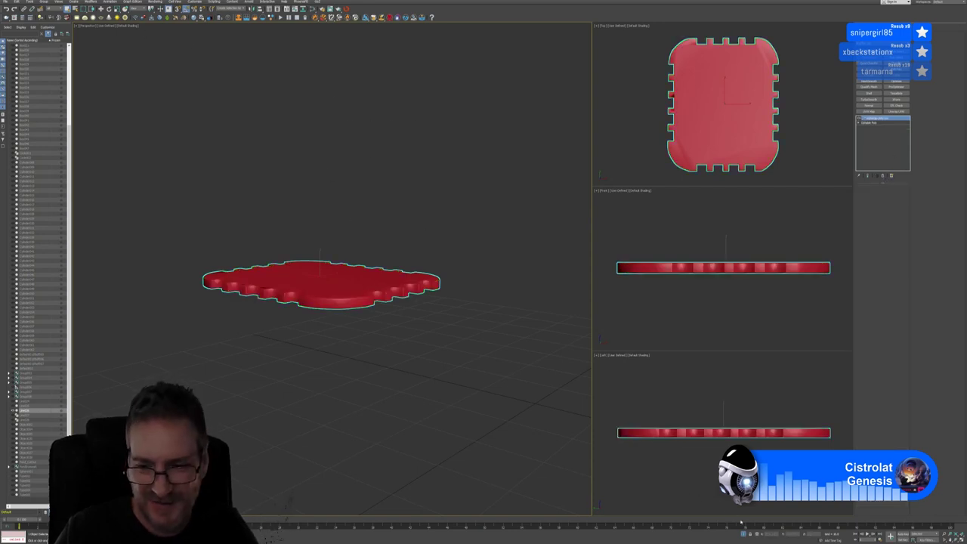
# Exit isolation, select the thin ring at the cap's rim and dismiss the non-editable-poly warning.
pyautogui.hotkey('alt', 'q')
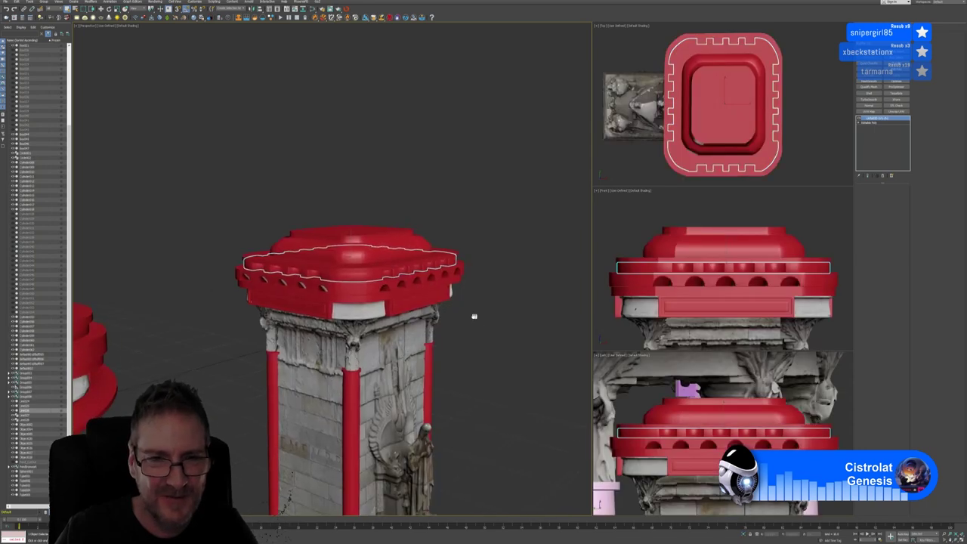
pyautogui.click(468, 240)
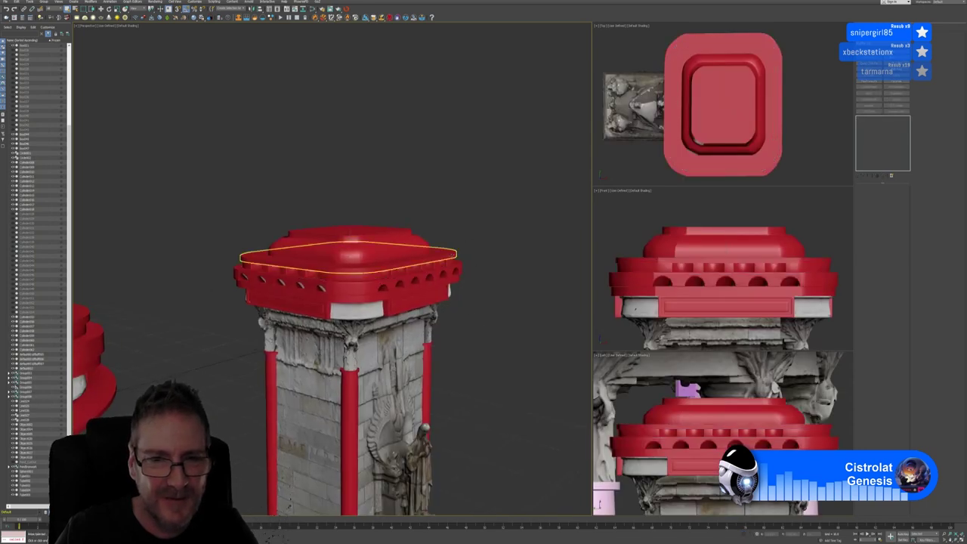
pyautogui.click(456, 255)
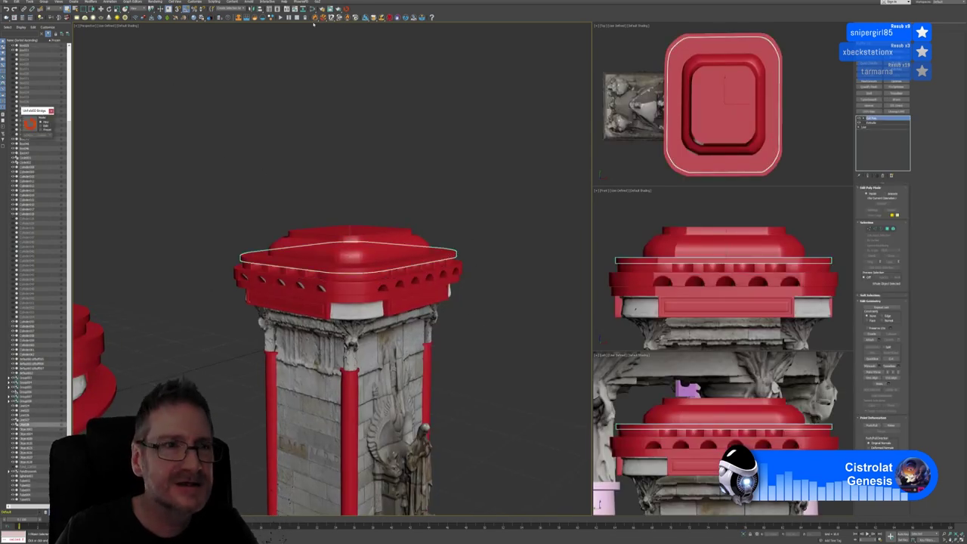
pyautogui.hotkey('alt', 'x')
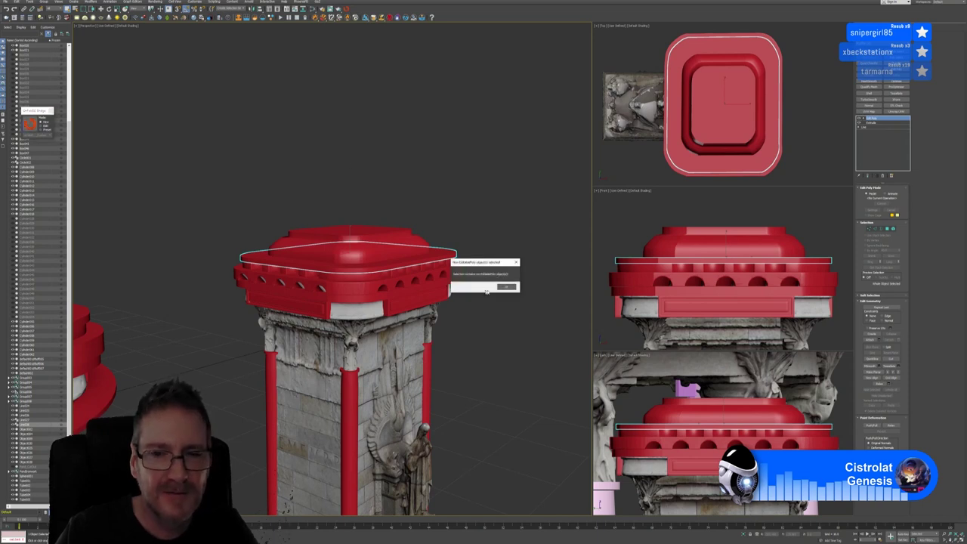
pyautogui.click(507, 286)
# Collapse the ring's modifier stack to an editable poly and send it to RizomUV.
pyautogui.rightClick(871, 123)
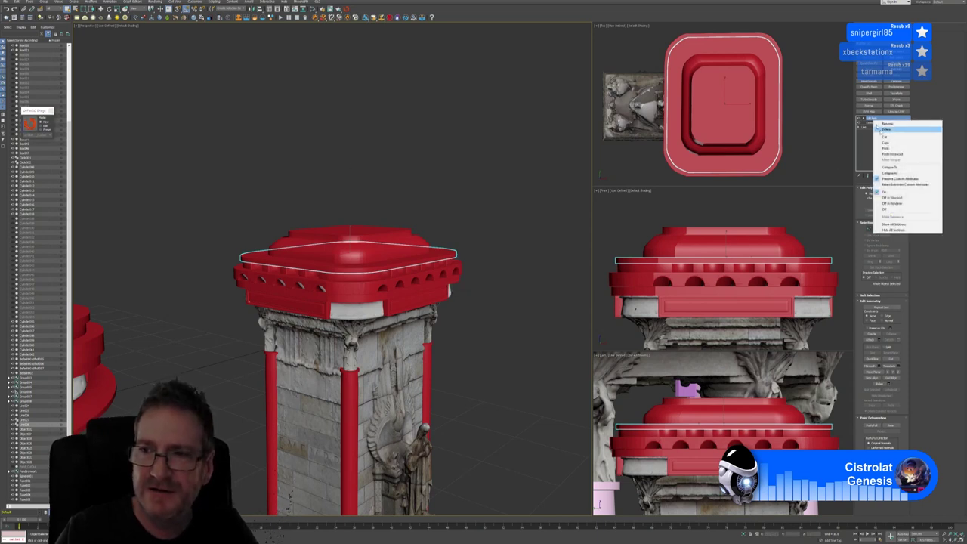
pyautogui.click(891, 170)
pyautogui.click(85, 131)
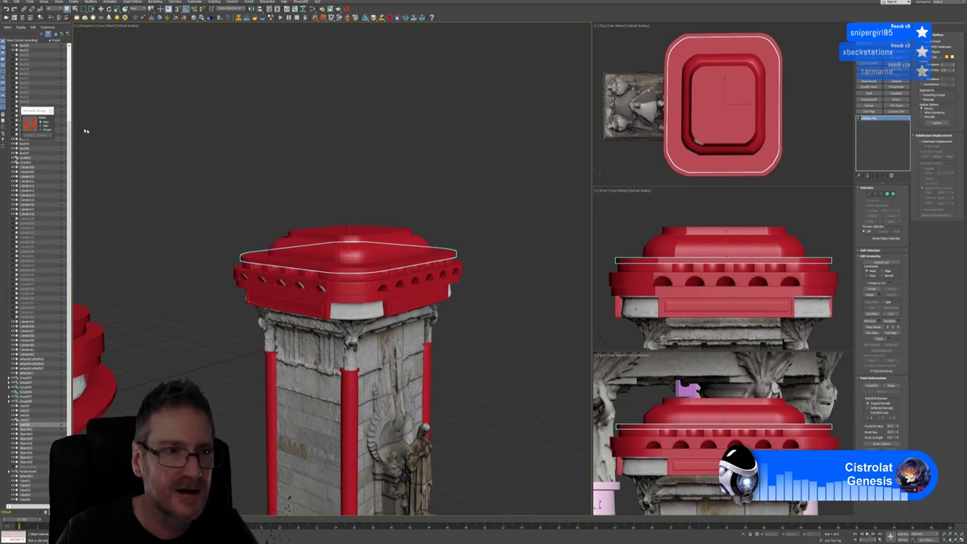
pyautogui.click(421, 160)
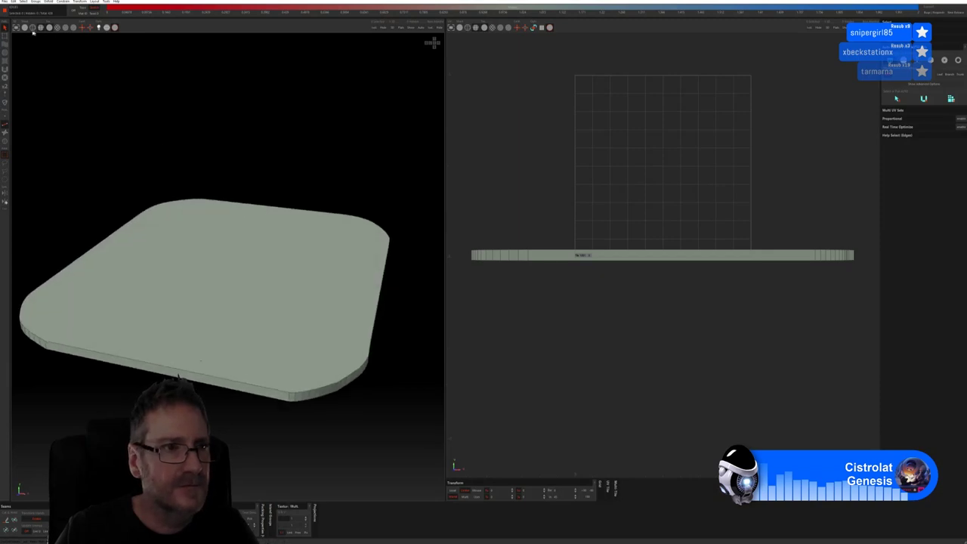
# Auto-seam and unfold the slab into flat UV islands, displayed with a checker texture.
pyautogui.click(898, 100)
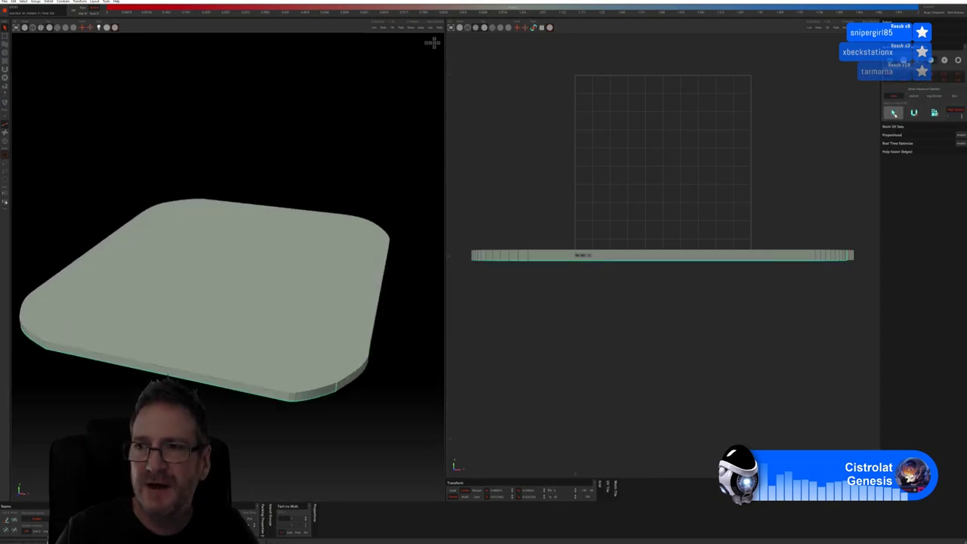
pyautogui.click(893, 112)
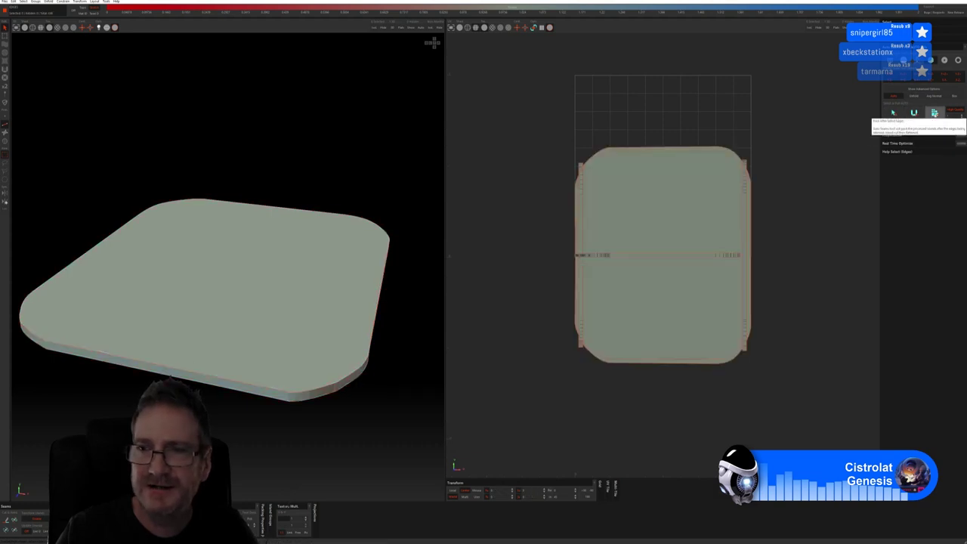
pyautogui.click(57, 27)
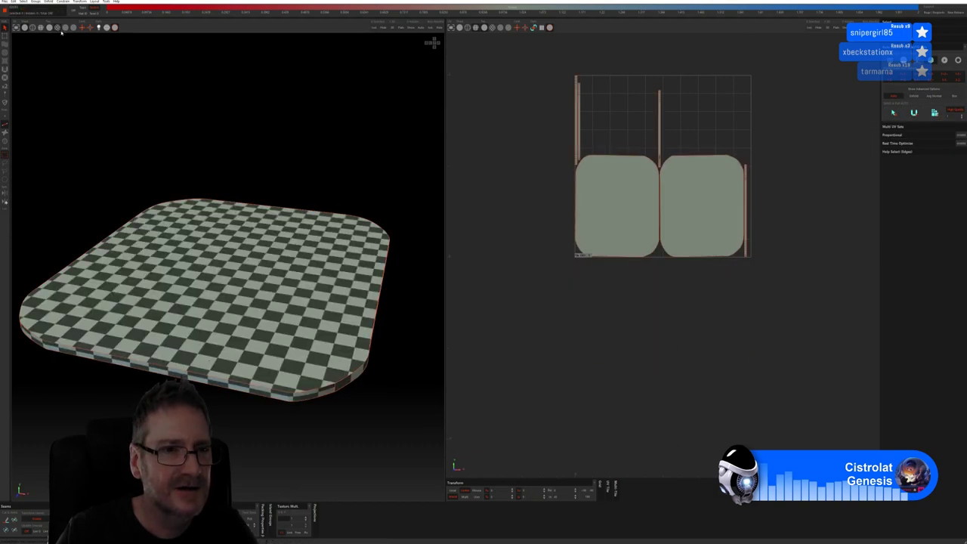
# Save the unwrapped slab with File > Save As and dismiss the licence warning.
pyautogui.click(4, 1)
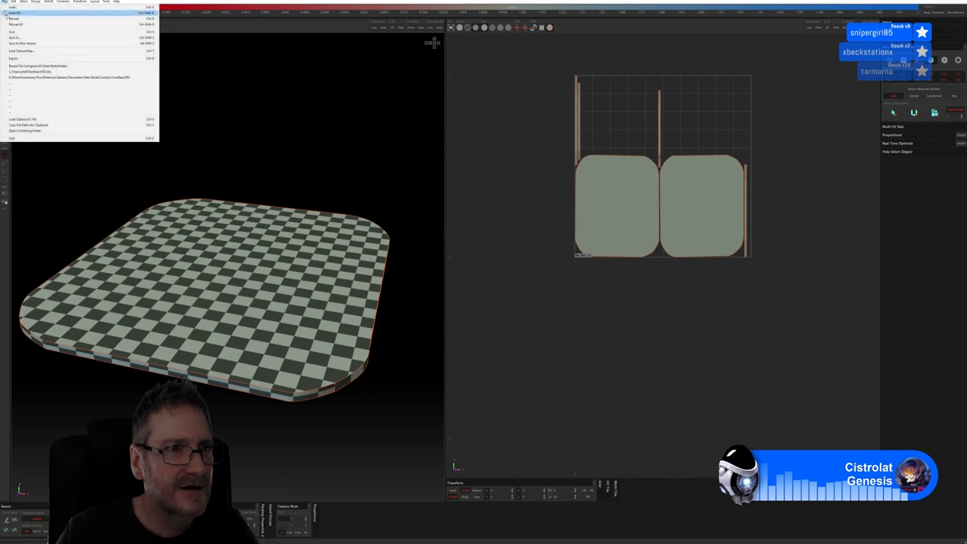
pyautogui.click(15, 37)
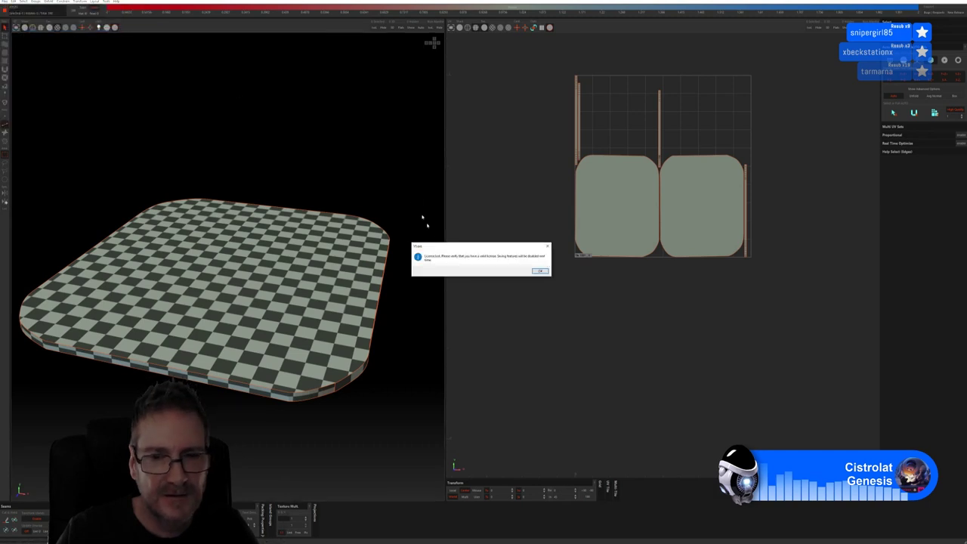
pyautogui.click(540, 270)
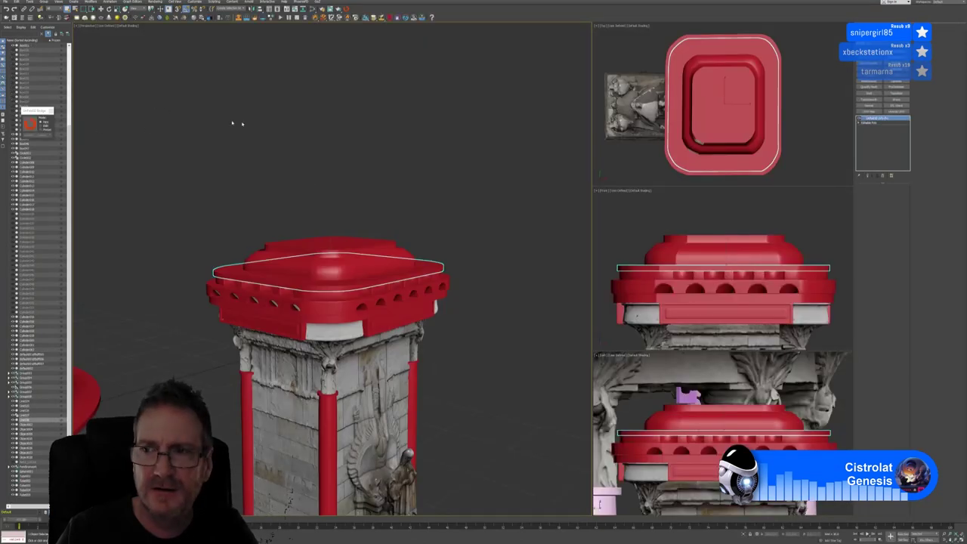
# Check the ring's imported UV layout in Edit UVWs, then delete the Unwrap UVW modifier.
pyautogui.click(893, 113)
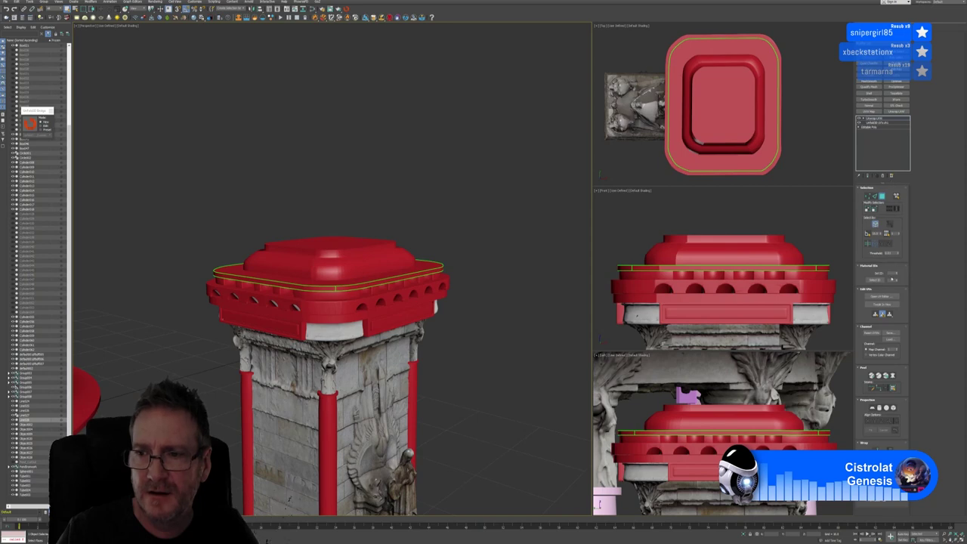
pyautogui.click(883, 296)
pyautogui.click(787, 70)
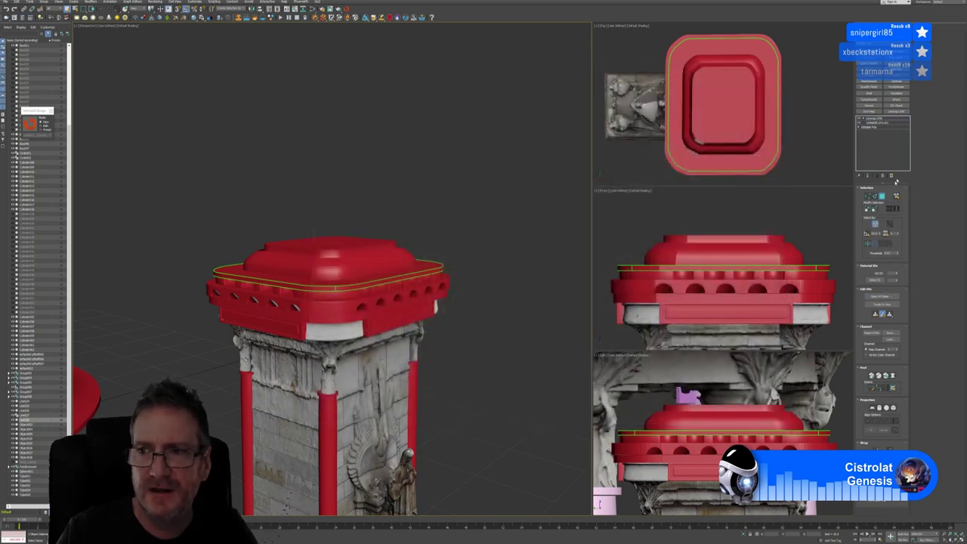
pyautogui.click(883, 175)
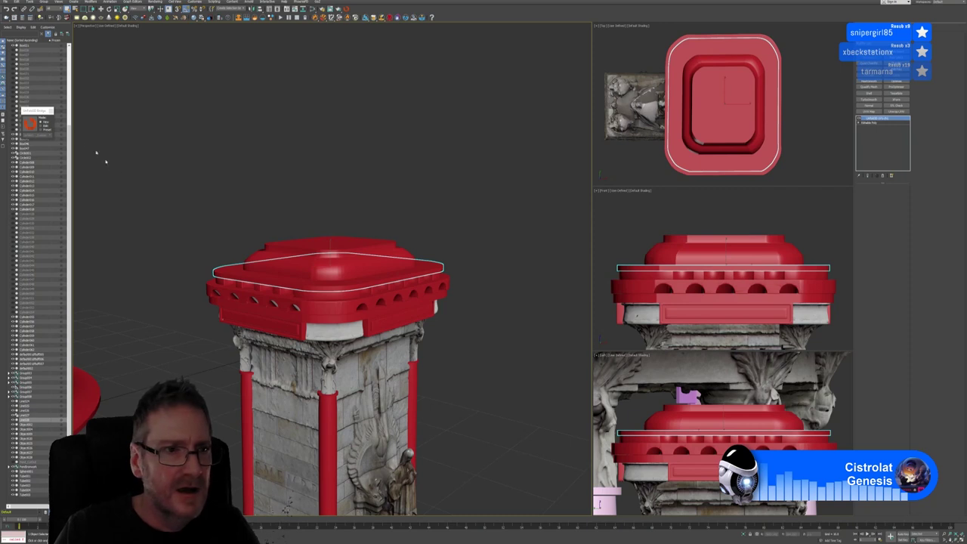
# Select the upper cap piece and collapse its stack into an editable poly.
pyautogui.click(355, 250)
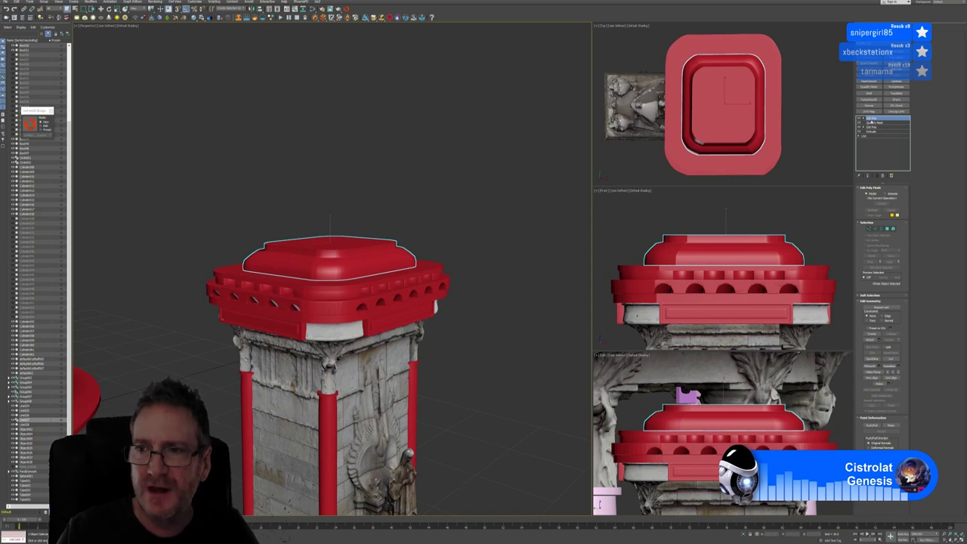
pyautogui.rightClick(893, 122)
pyautogui.click(896, 173)
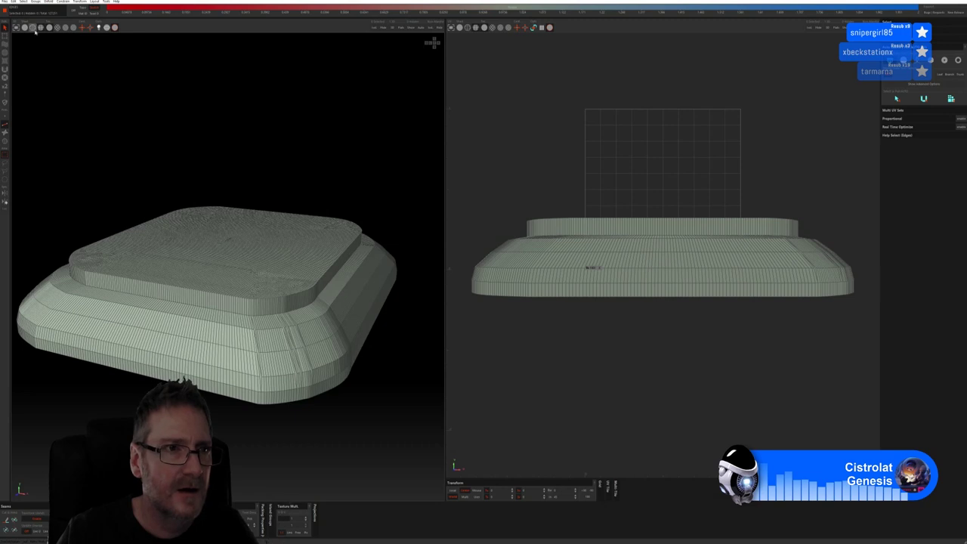
# Turn off wireframe, auto-seam the cap and unfold it into packed islands with a checker texture.
pyautogui.click(32, 28)
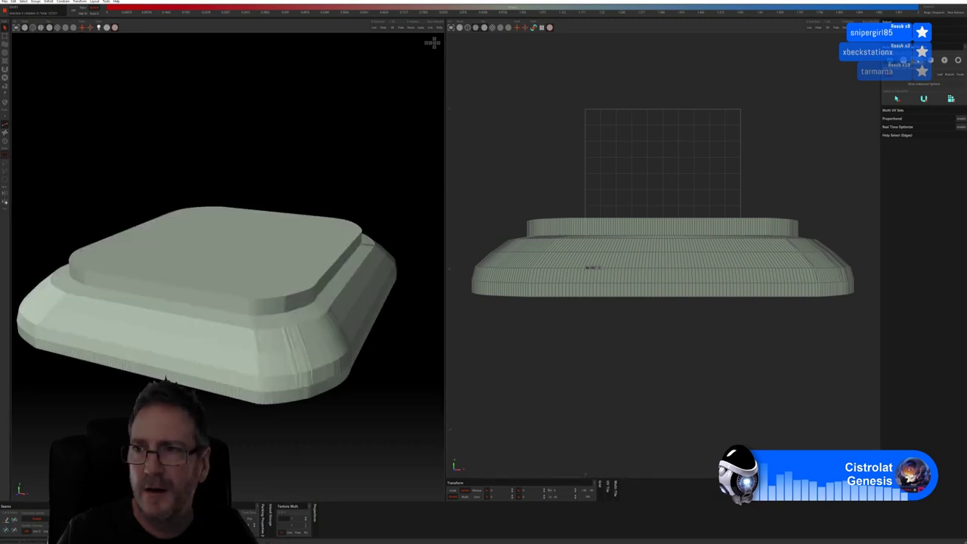
pyautogui.click(935, 113)
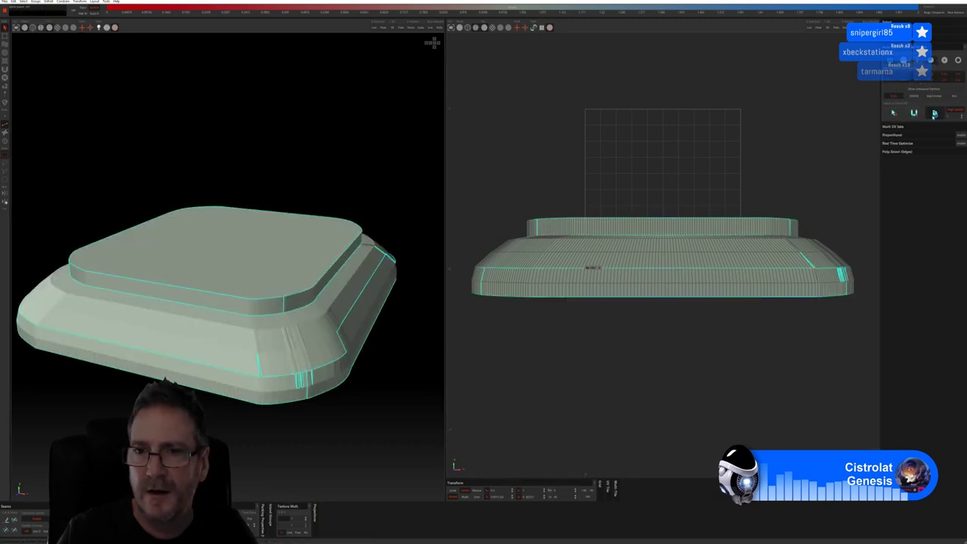
pyautogui.press('u')
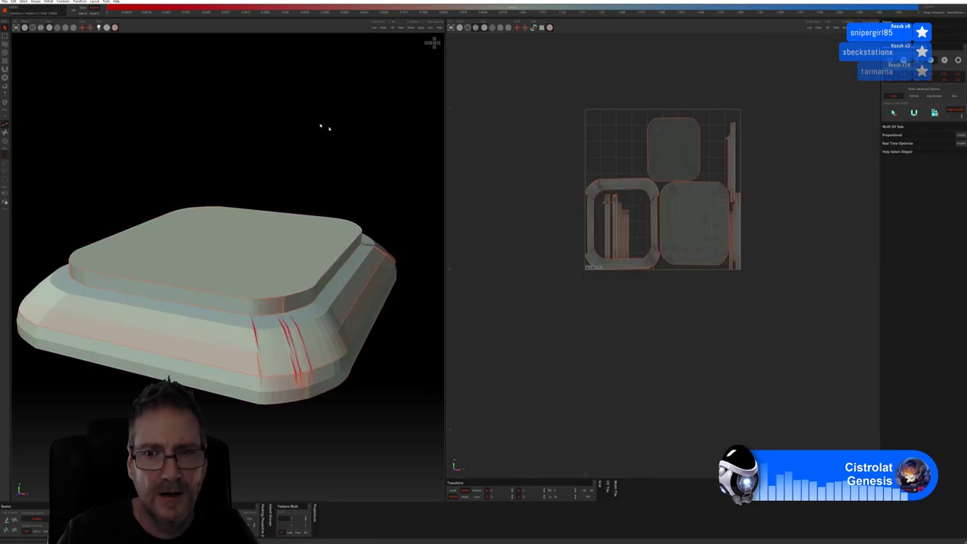
pyautogui.click(57, 27)
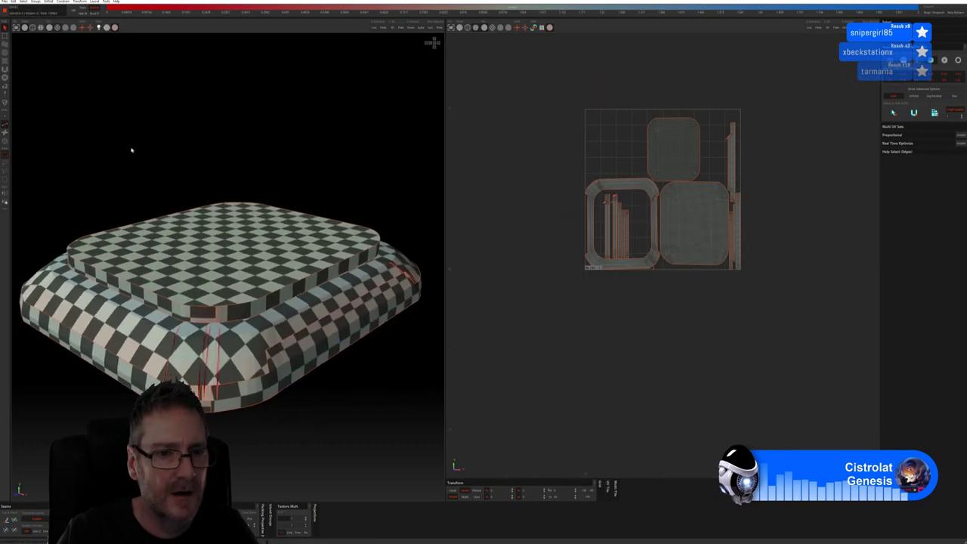
pyautogui.moveTo(130, 150); pyautogui.dragTo(218, 116, button='middle')
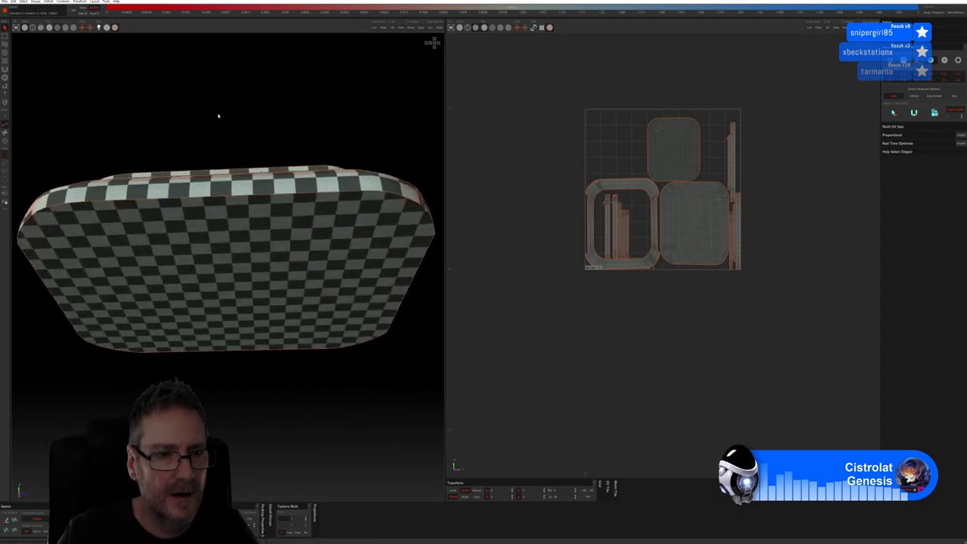
# Save the unwrapped cap back to 3ds Max with File > Save.
pyautogui.click(5, 1)
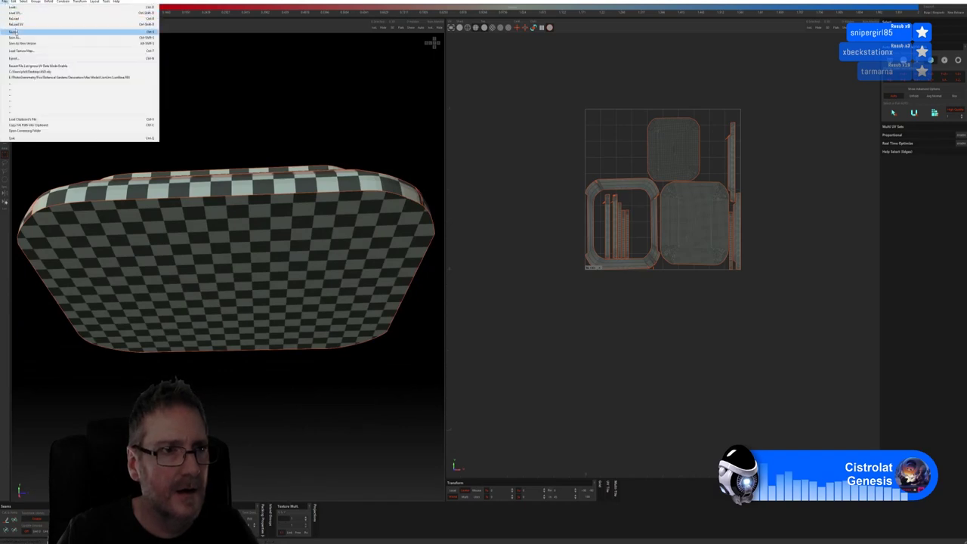
pyautogui.click(12, 31)
pyautogui.hotkey('alt', 'Tab')
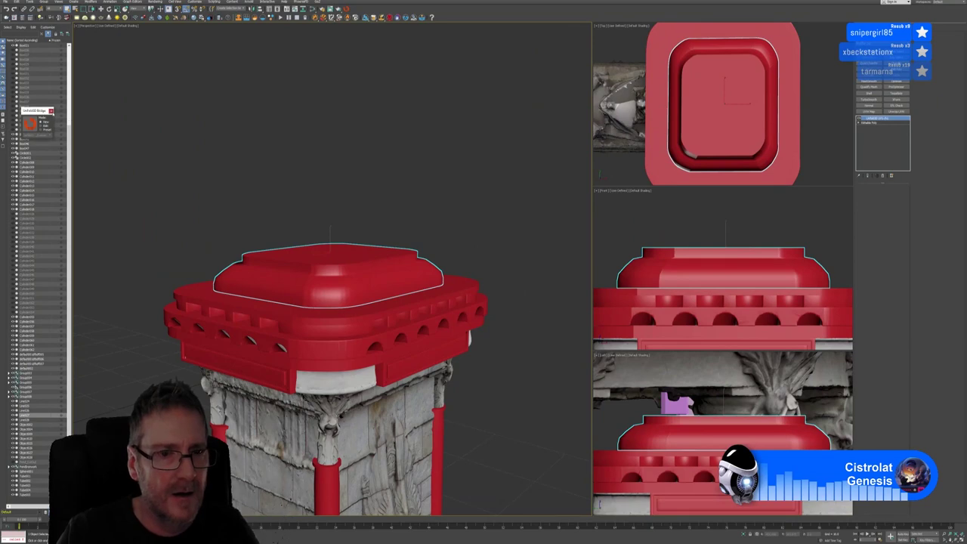
# Select every part of the right pillar's hierarchy and make the Top view active.
pyautogui.scroll(-5, 271, 196)
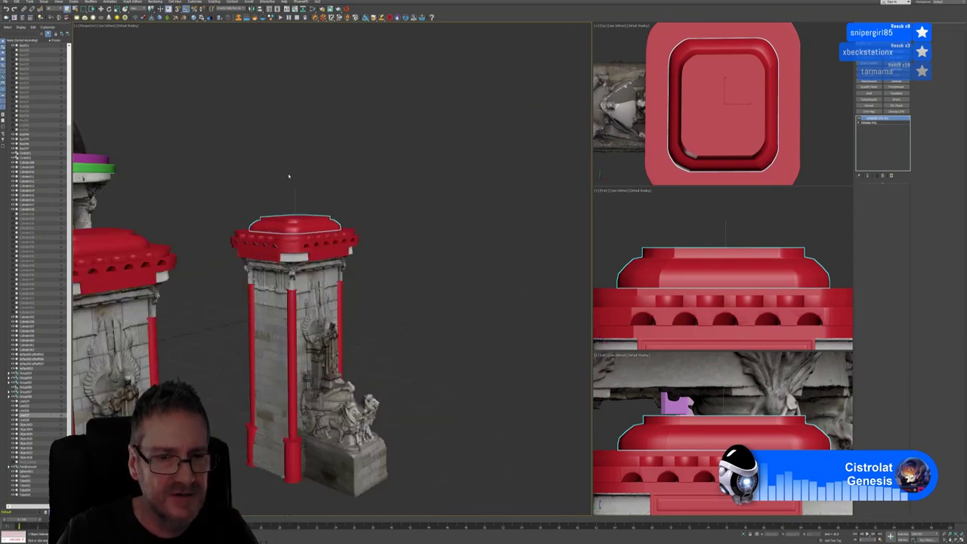
pyautogui.moveTo(289, 176); pyautogui.dragTo(305, 177, button='middle')
pyautogui.keyDown('alt'); pyautogui.moveTo(404, 239); pyautogui.dragTo(396, 285, button='middle'); pyautogui.keyUp('alt')
pyautogui.scroll(-3, 366, 254)
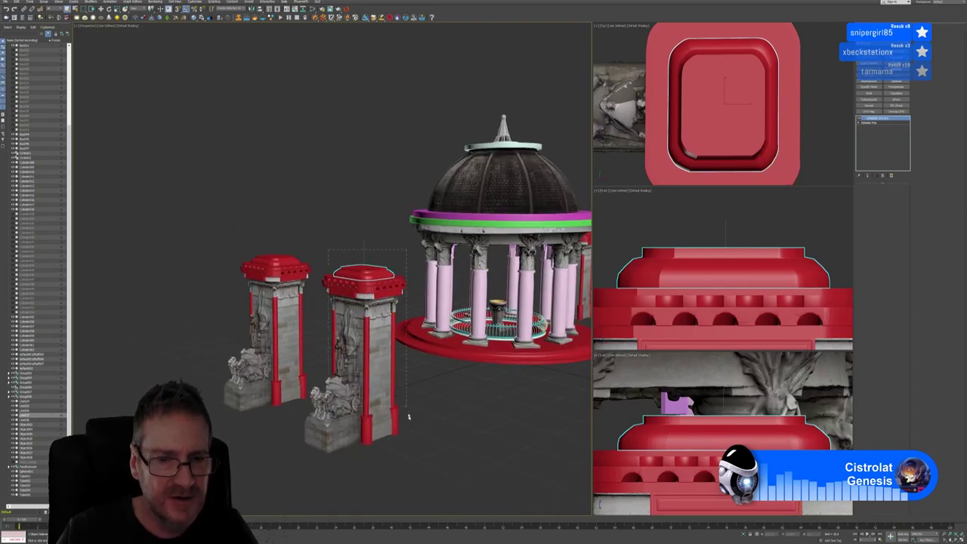
pyautogui.hotkey('ctrl', 'pagedown')
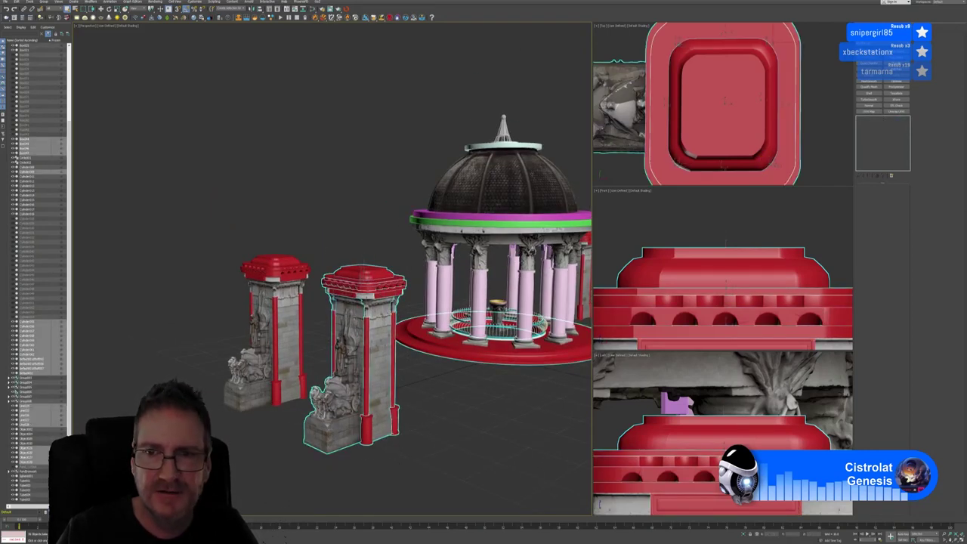
pyautogui.scroll(-10, 695, 111)
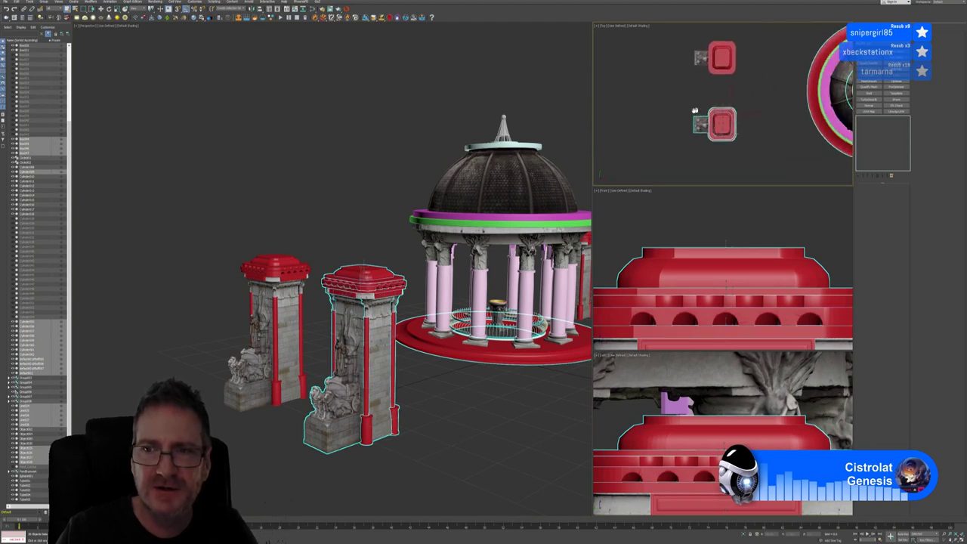
pyautogui.click(756, 155)
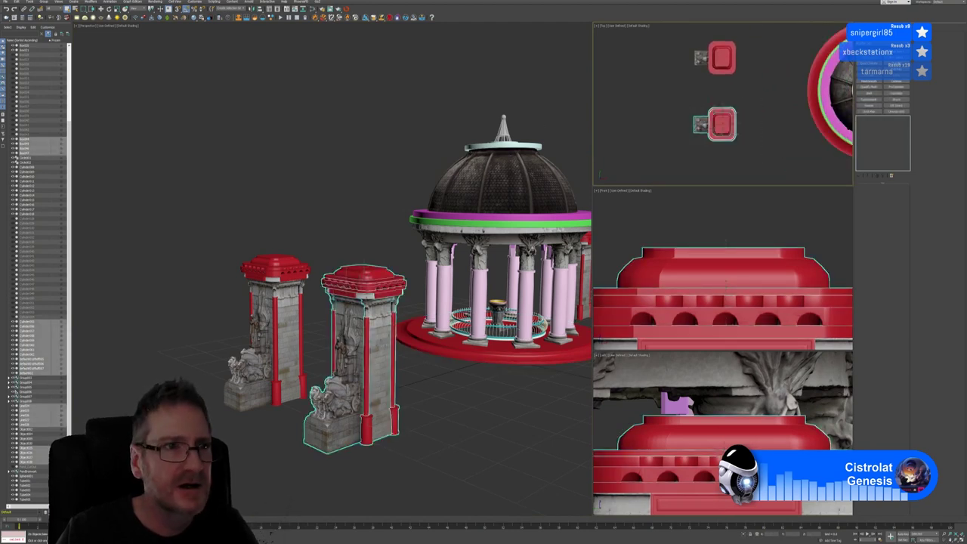
# Group the selected pillar parts, accepting the default group name.
pyautogui.click(43, 2)
pyautogui.click(47, 7)
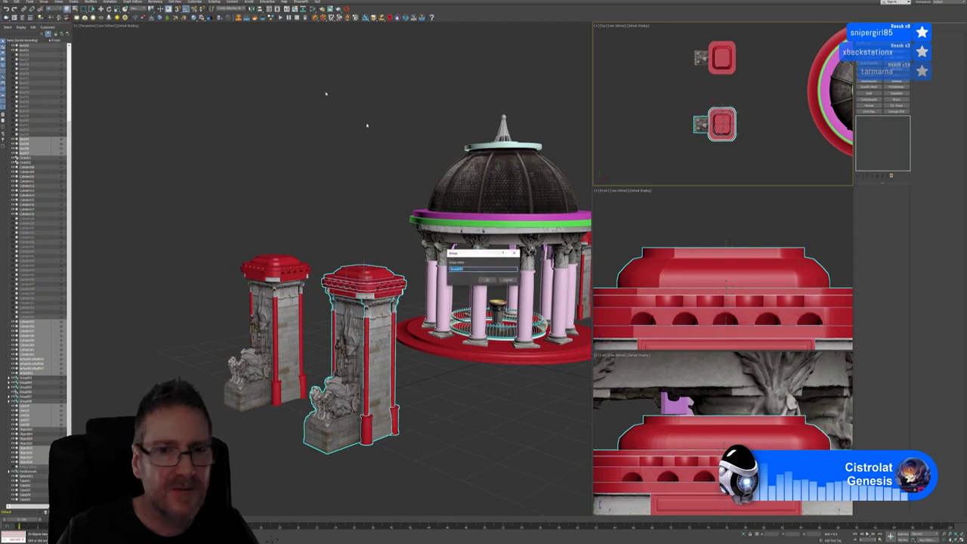
pyautogui.press('Return')
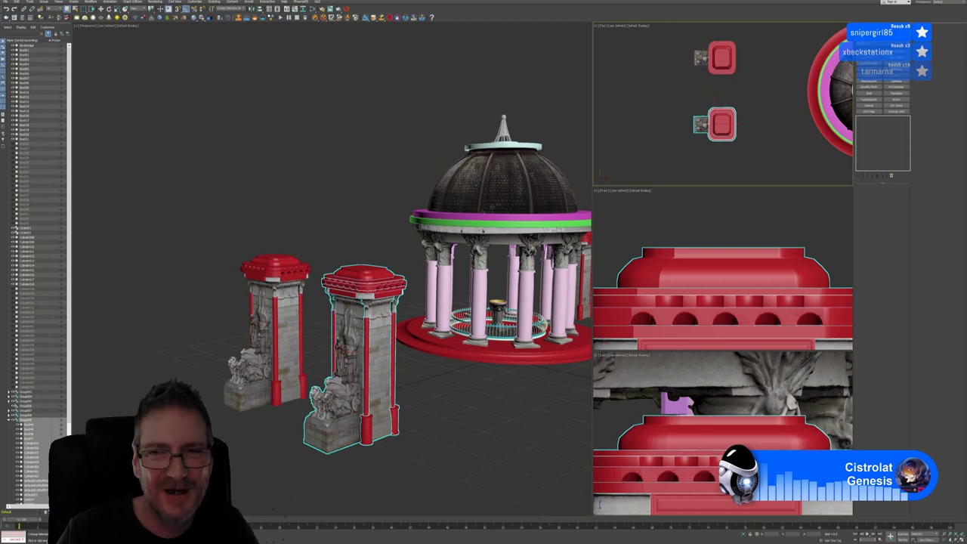
# Maximize the Top viewport with Alt+W and pan it to frame the pillars.
pyautogui.moveTo(720, 106); pyautogui.dragTo(716, 106, button='middle')
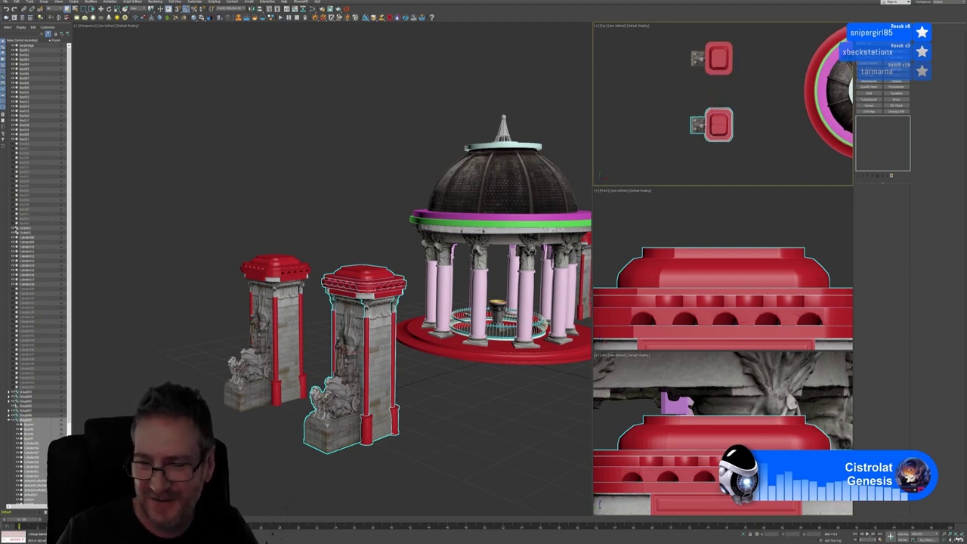
pyautogui.hotkey('alt', 'w')
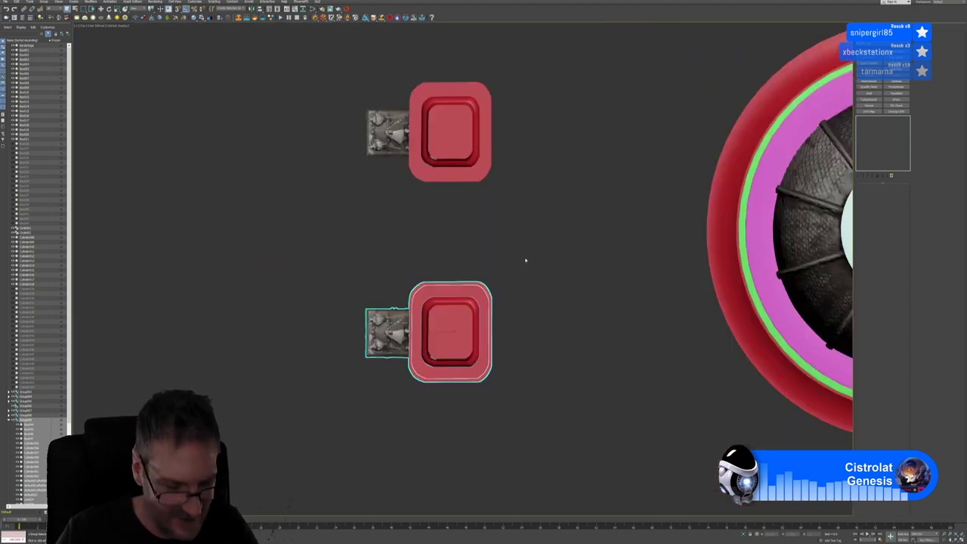
pyautogui.moveTo(526, 260); pyautogui.dragTo(526, 276, button='middle')
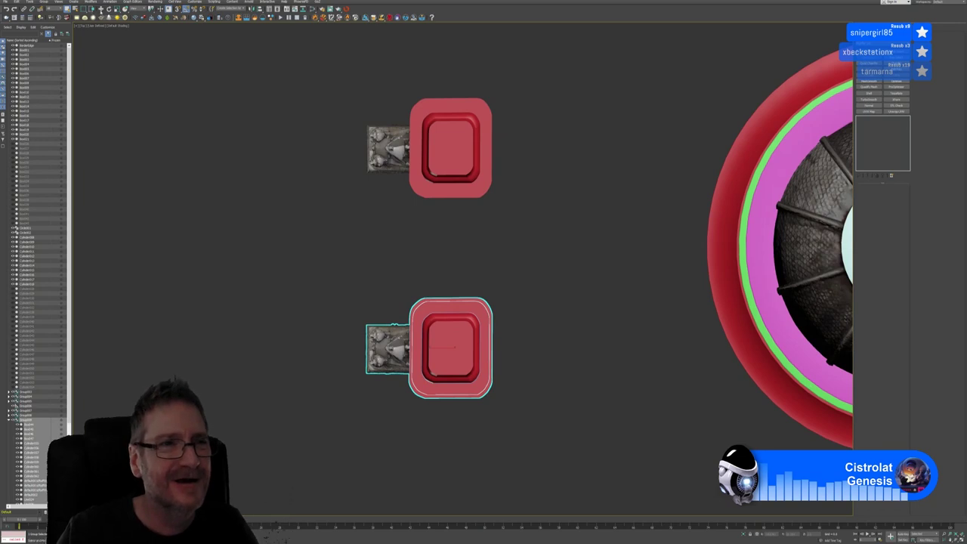
pyautogui.click(101, 9)
pyautogui.scroll(-2, 534, 205)
# Shift-drag a copy of the lower pillar group upward to form a left-hand pair.
pyautogui.moveTo(529, 240); pyautogui.dragTo(501, 265, button='middle')
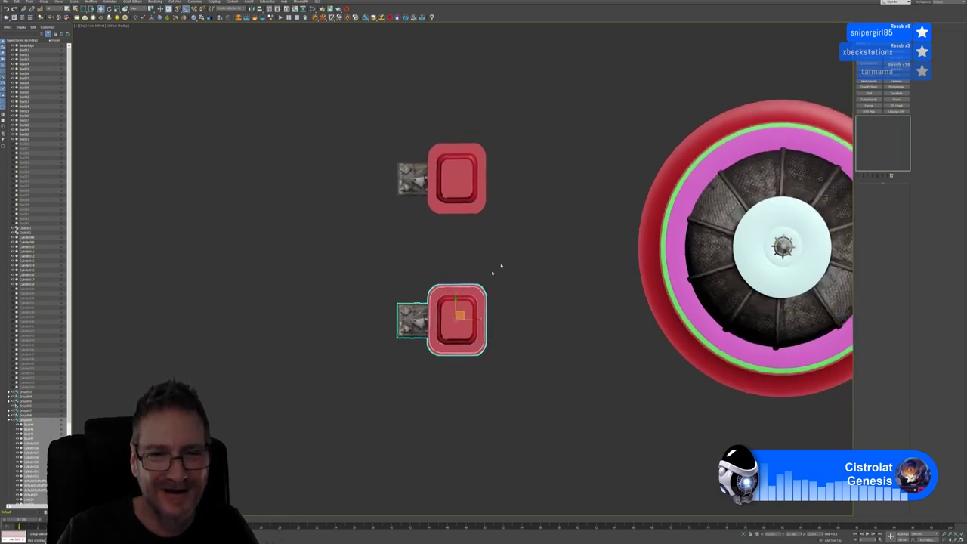
pyautogui.keyDown('shift'); pyautogui.moveTo(464, 303); pyautogui.dragTo(460, 168); pyautogui.keyUp('shift')
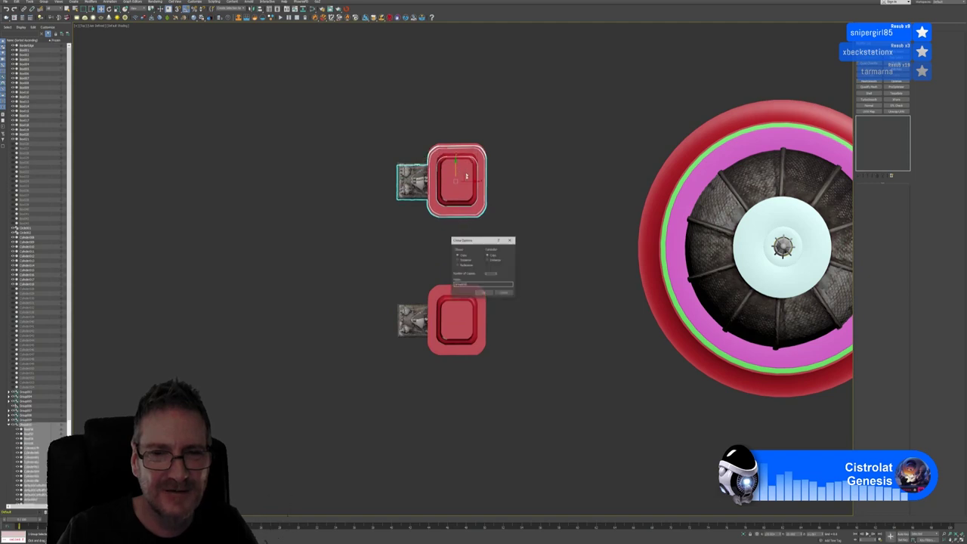
pyautogui.click(483, 293)
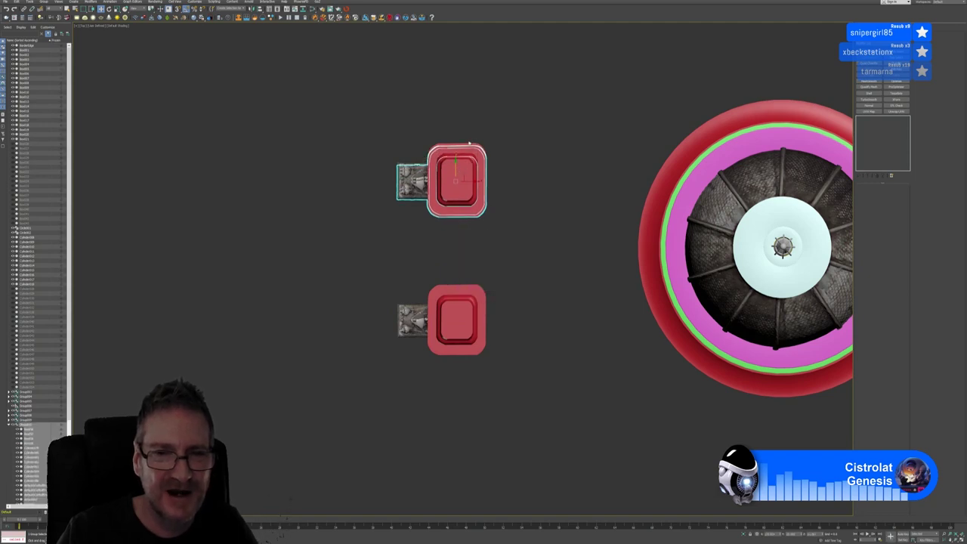
pyautogui.click(493, 227)
# Box-select the extra right-hand pair of objects and delete it.
pyautogui.moveTo(516, 253); pyautogui.dragTo(348, 242, button='middle')
pyautogui.scroll(-3, 421, 245)
pyautogui.moveTo(605, 171)
pyautogui.mouseDown()
pyautogui.moveTo(607, 221)
pyautogui.moveTo(662, 307)
pyautogui.mouseUp()
pyautogui.press('Delete')
# Shift-drag a copy of the left pillar pair across to the right side.
pyautogui.moveTo(206, 178)
pyautogui.mouseDown()
pyautogui.moveTo(313, 311)
pyautogui.moveTo(320, 307)
pyautogui.mouseUp()
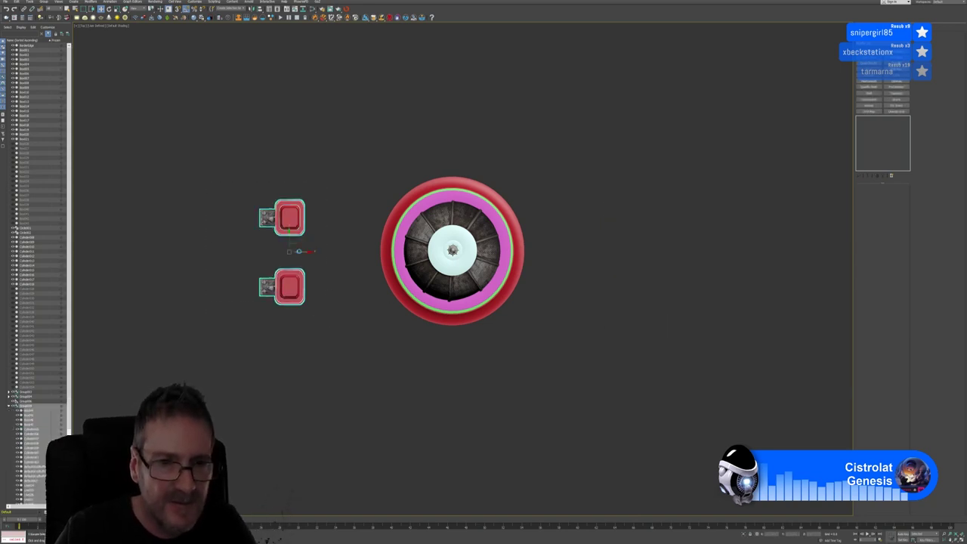
pyautogui.keyDown('shift'); pyautogui.moveTo(298, 251); pyautogui.dragTo(616, 268); pyautogui.keyUp('shift')
pyautogui.click(483, 292)
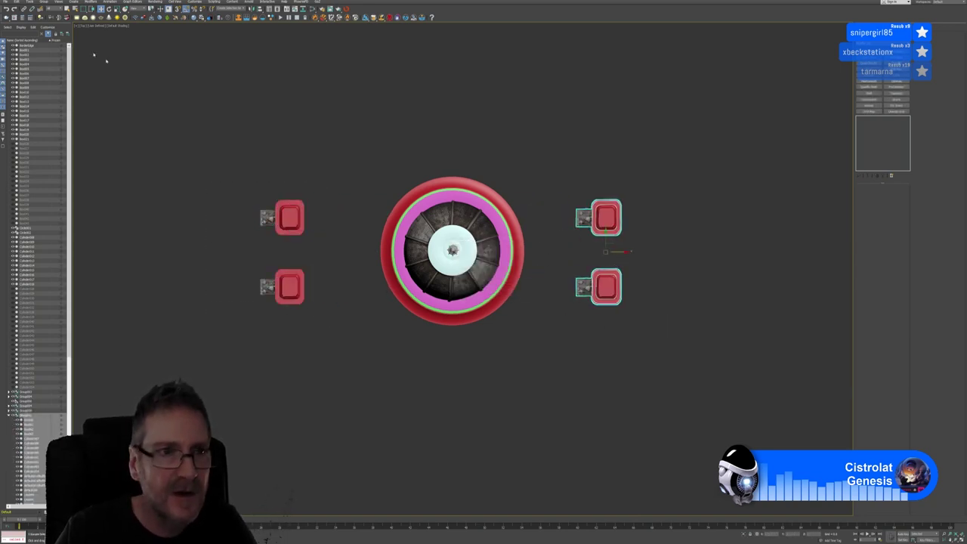
# Rotate the right pair 180° to mirror the left and position it beside the gazebo.
pyautogui.click(108, 8)
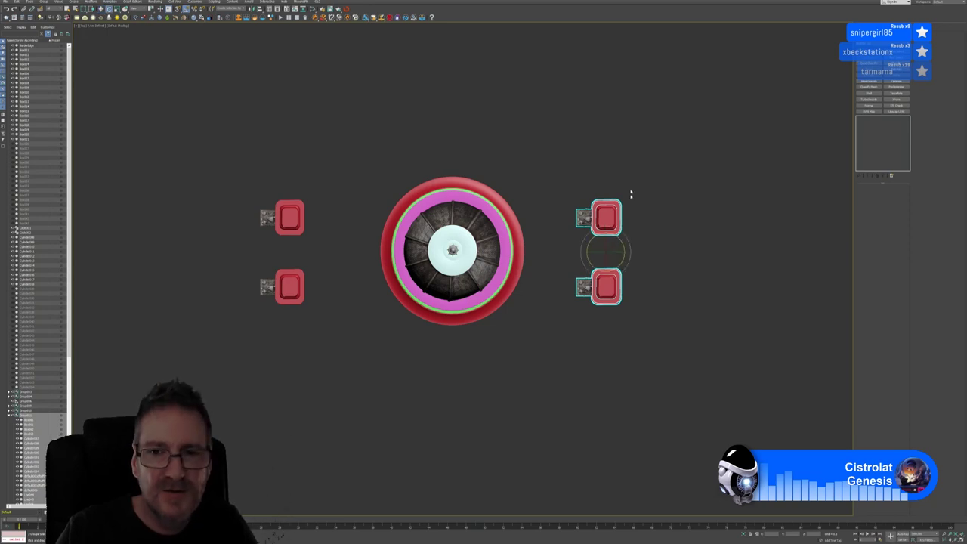
pyautogui.moveTo(621, 240); pyautogui.dragTo(657, 270)
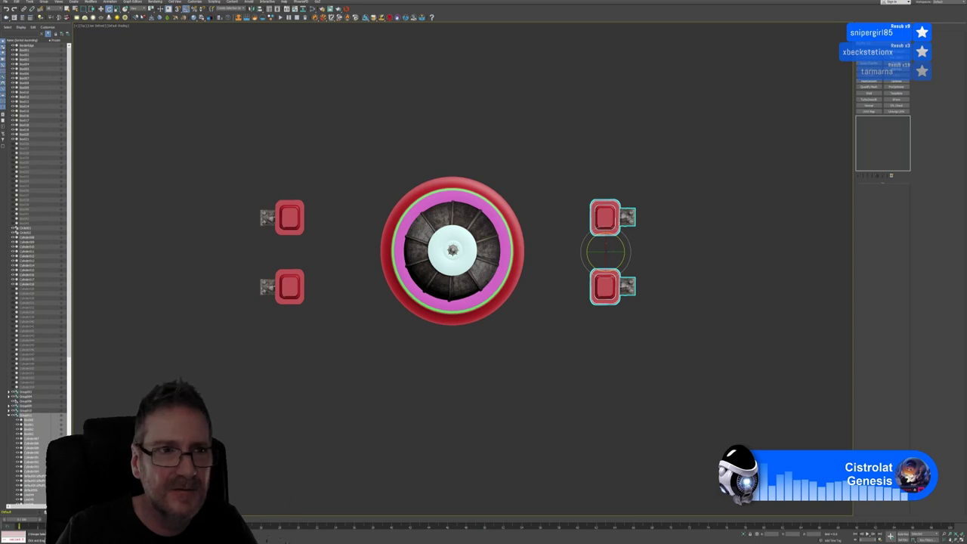
pyautogui.press('w')
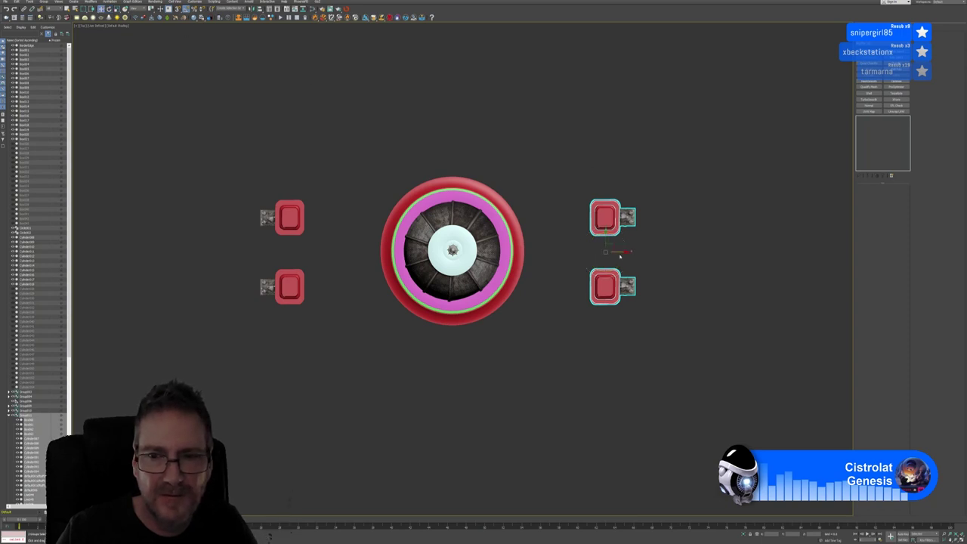
pyautogui.moveTo(620, 253)
pyautogui.mouseDown()
pyautogui.moveTo(648, 253)
pyautogui.moveTo(634, 256)
pyautogui.mouseUp()
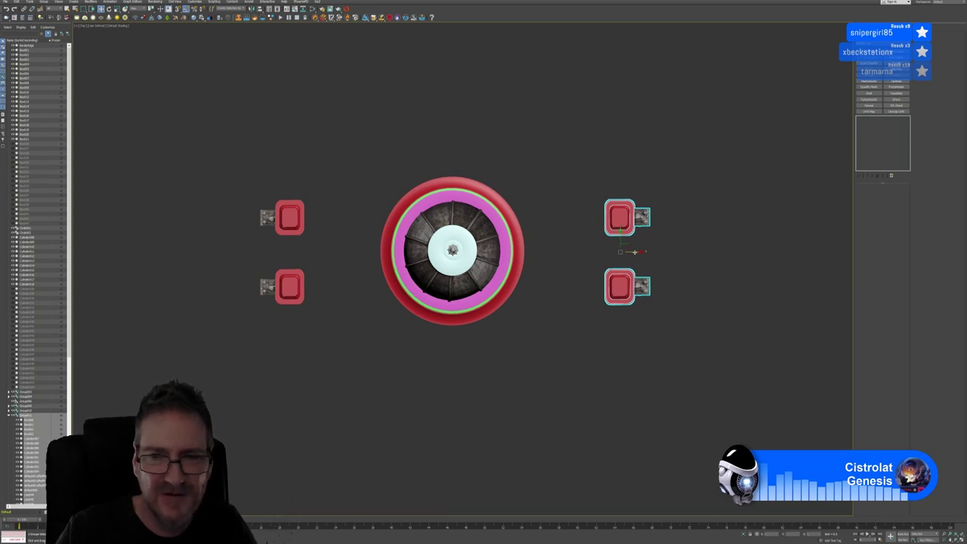
pyautogui.moveTo(635, 252); pyautogui.dragTo(632, 252)
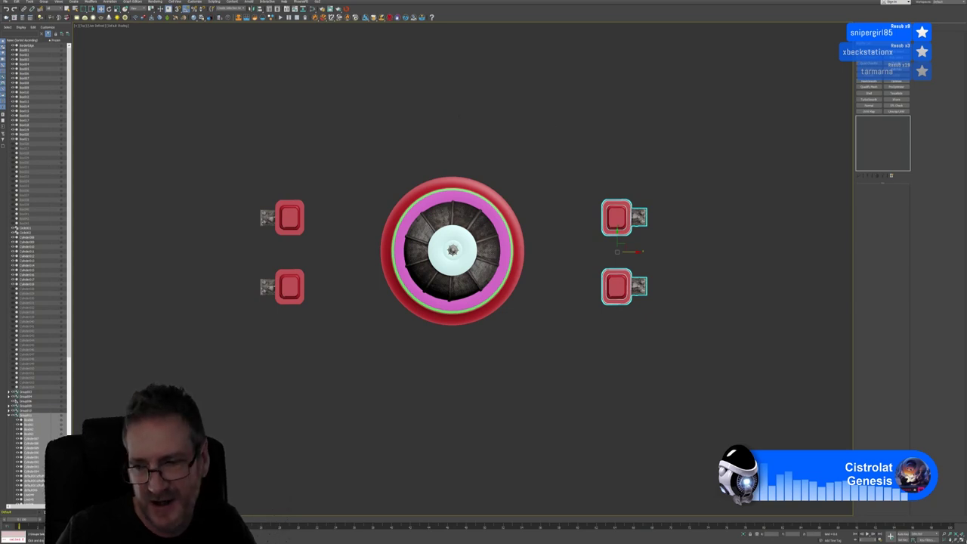
pyautogui.hotkey('alt', 'w')
pyautogui.keyDown('alt'); pyautogui.moveTo(477, 401); pyautogui.dragTo(429, 356, button='middle'); pyautogui.keyUp('alt')
pyautogui.scroll(-6, 715, 284)
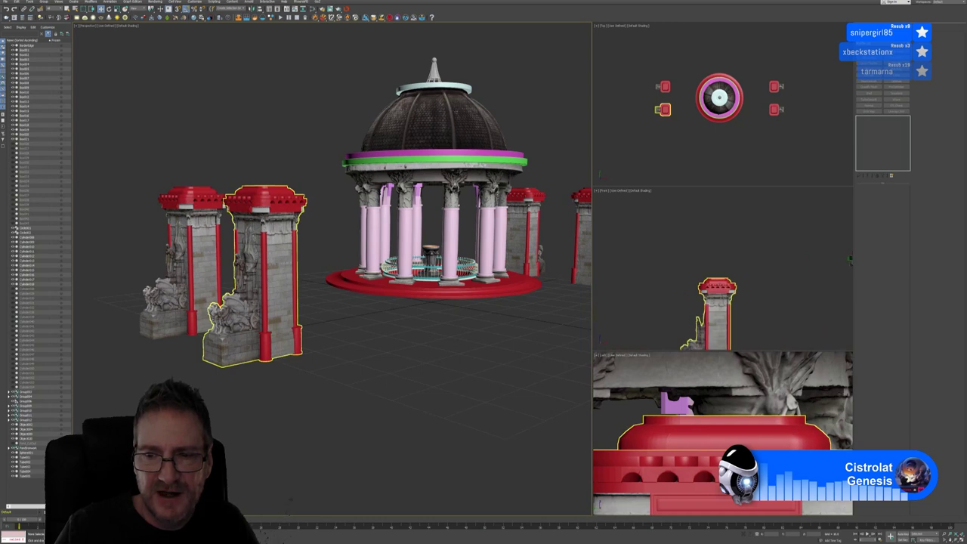
pyautogui.moveTo(718, 287); pyautogui.dragTo(794, 287, button='middle')
pyautogui.scroll(-5, 718, 438)
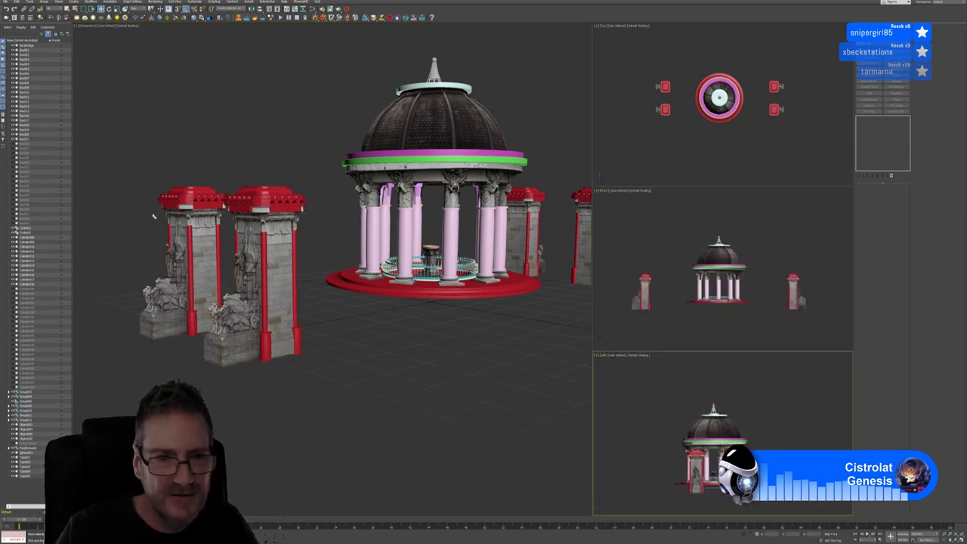
pyautogui.click(695, 465)
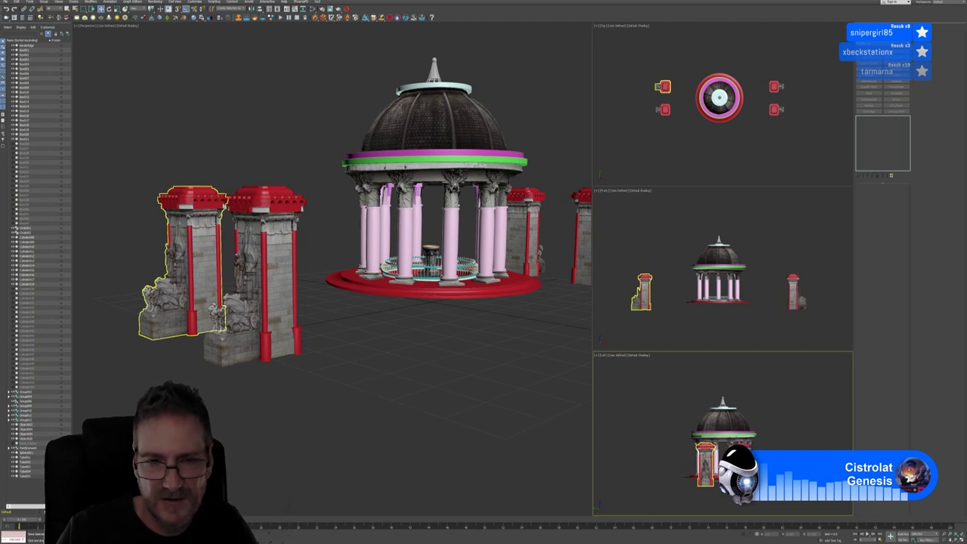
pyautogui.click(341, 363)
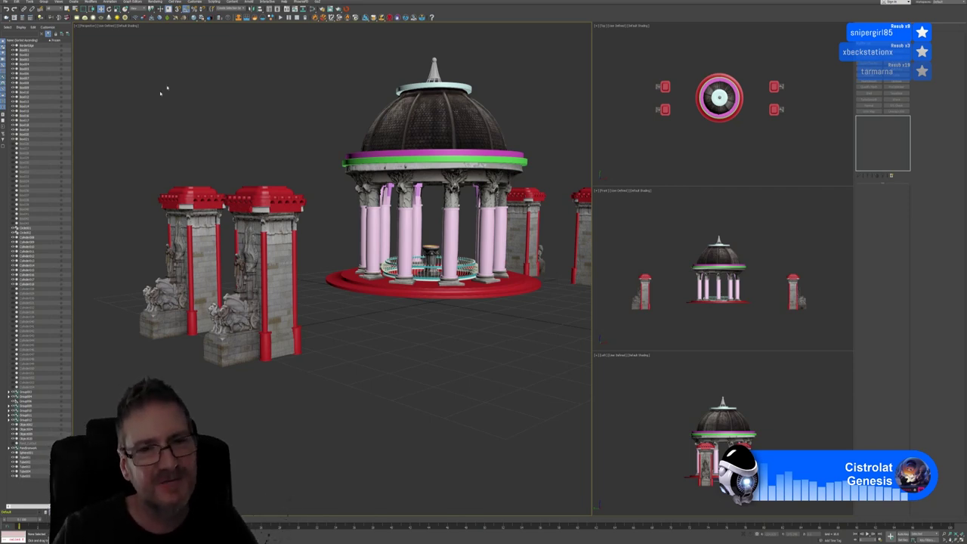
pyautogui.moveTo(255, 129); pyautogui.dragTo(229, 142, button='middle')
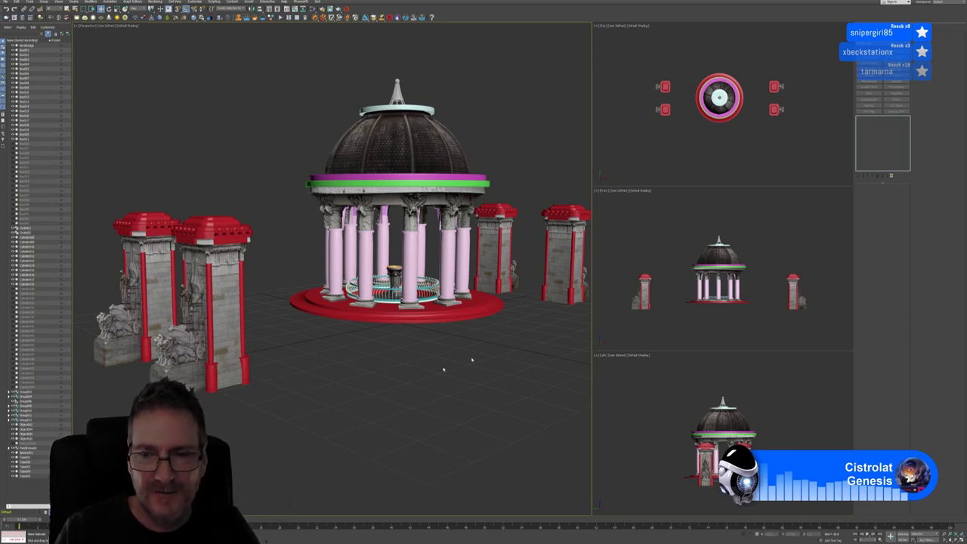
pyautogui.keyDown('alt'); pyautogui.moveTo(320, 388); pyautogui.dragTo(384, 321, button='middle'); pyautogui.keyUp('alt')
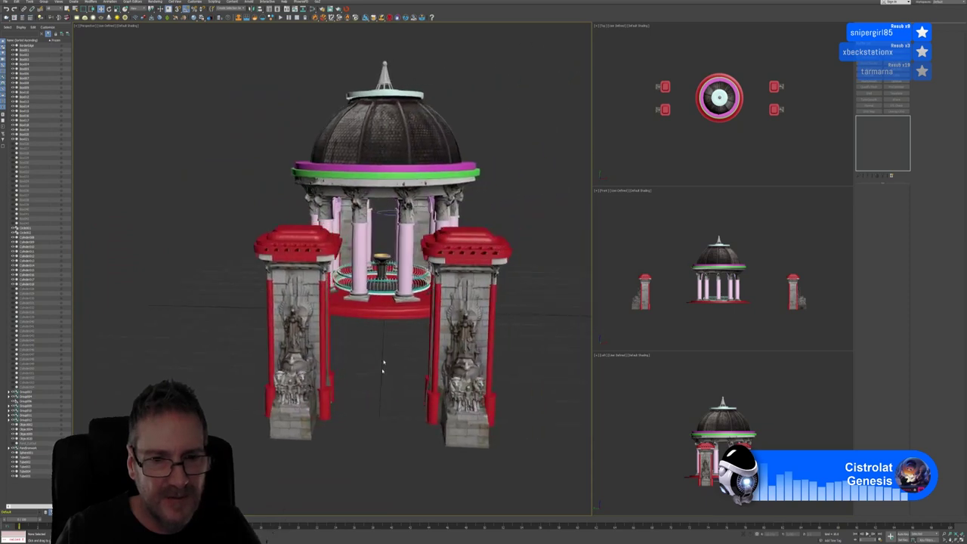
# Select the central fountain and scale it up using the status-bar transform spinner.
pyautogui.click(382, 266)
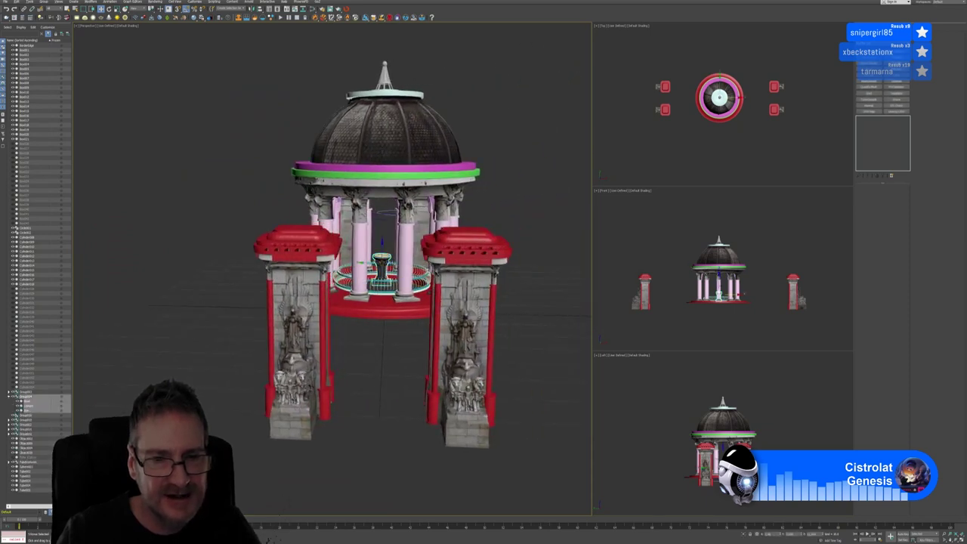
pyautogui.keyDown('alt'); pyautogui.moveTo(365, 367); pyautogui.dragTo(330, 351, button='middle'); pyautogui.keyUp('alt')
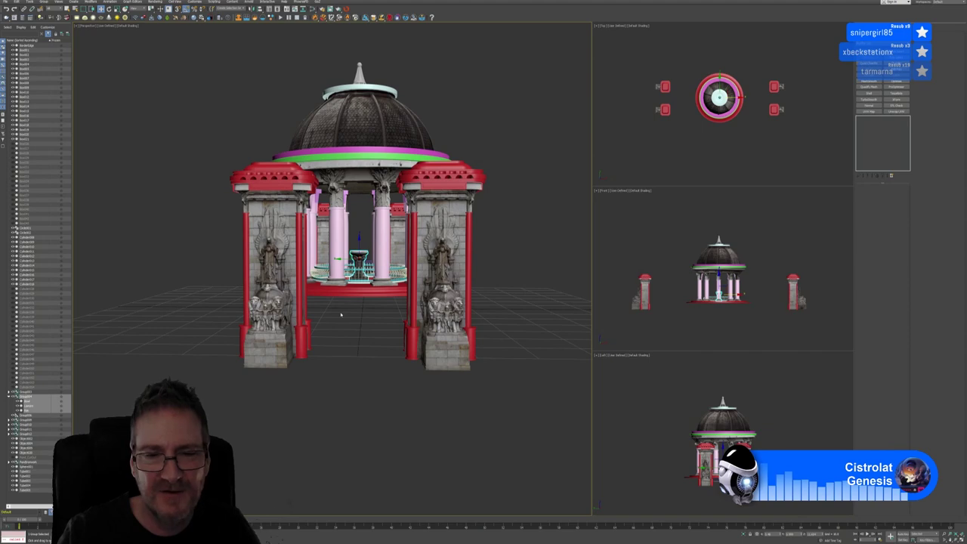
pyautogui.scroll(5, 340, 315)
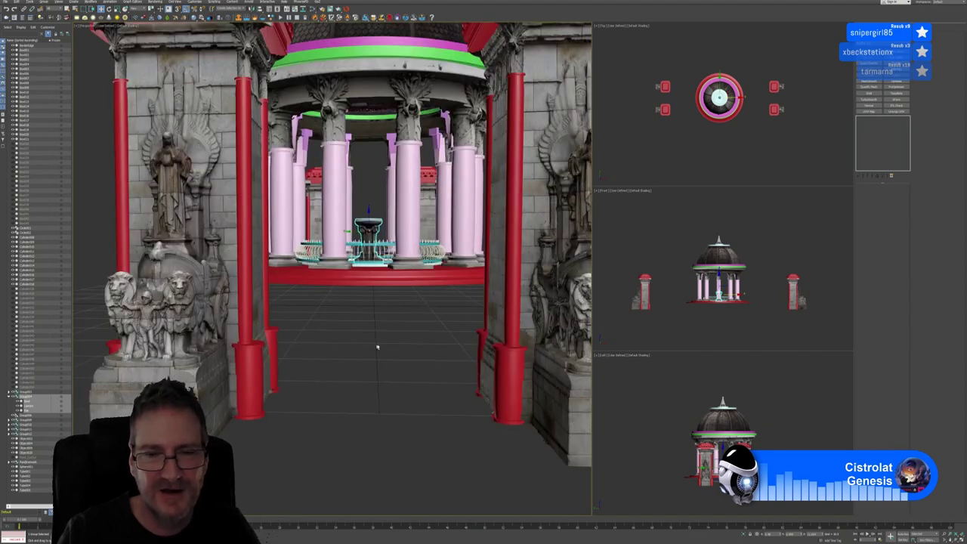
pyautogui.scroll(-3, 377, 347)
pyautogui.keyDown('alt'); pyautogui.moveTo(370, 340); pyautogui.dragTo(369, 367, button='middle'); pyautogui.keyUp('alt')
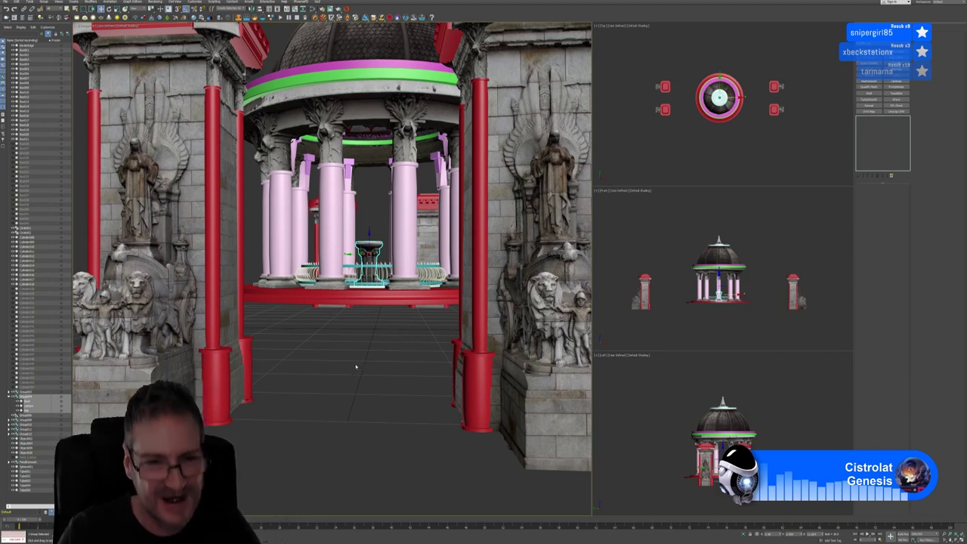
pyautogui.keyDown('alt'); pyautogui.moveTo(363, 357); pyautogui.dragTo(364, 353, button='middle'); pyautogui.keyUp('alt')
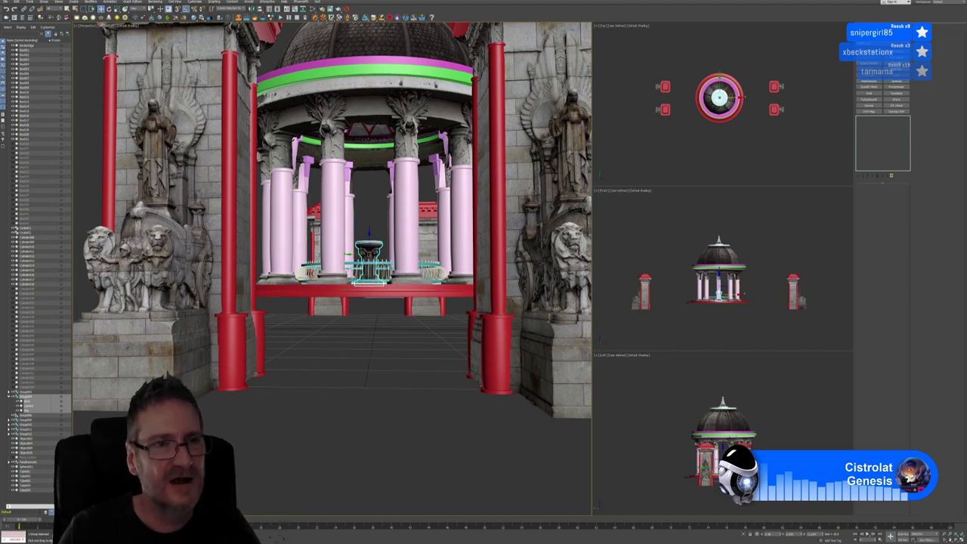
pyautogui.click(241, 340)
pyautogui.click(428, 200)
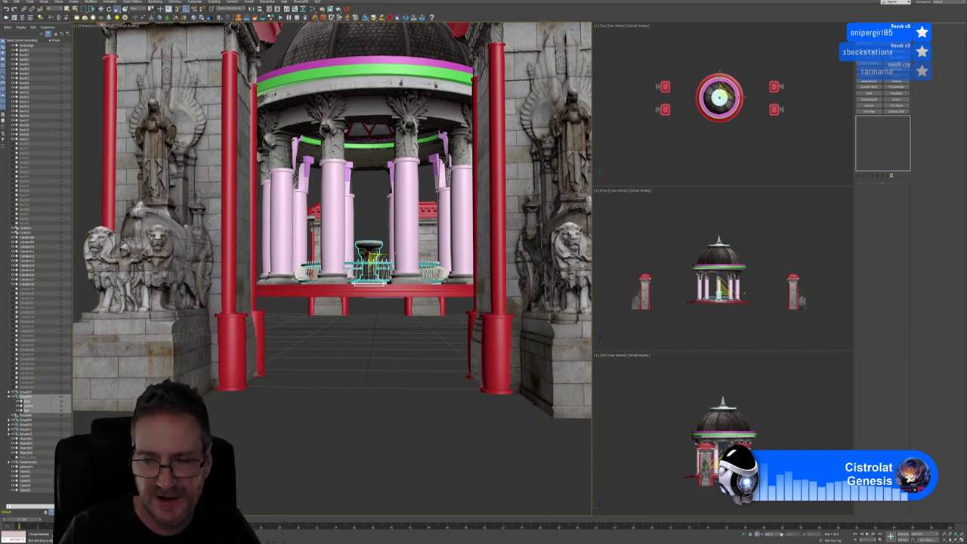
pyautogui.moveTo(781, 534); pyautogui.dragTo(778, 355)
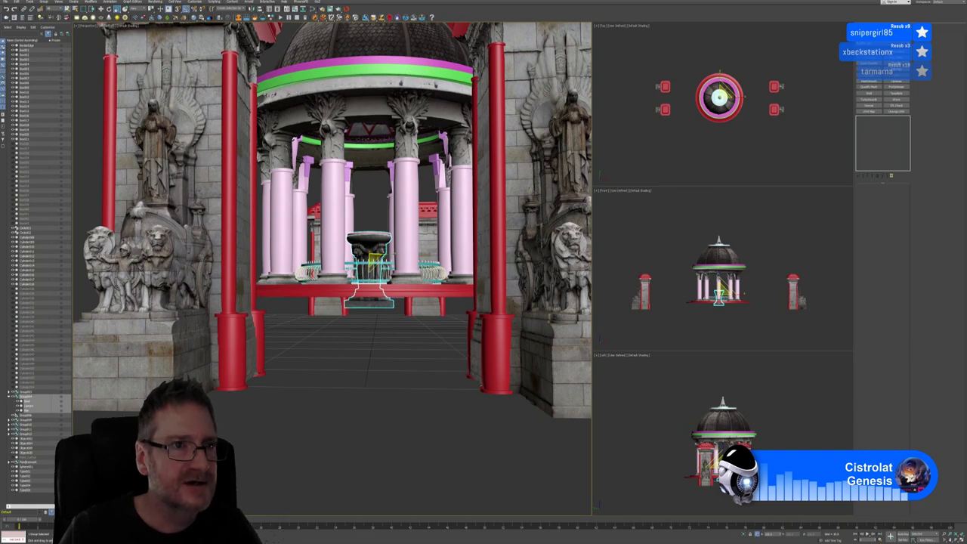
# Frame the fountain in the Left viewport and move it upward on Y.
pyautogui.click(67, 9)
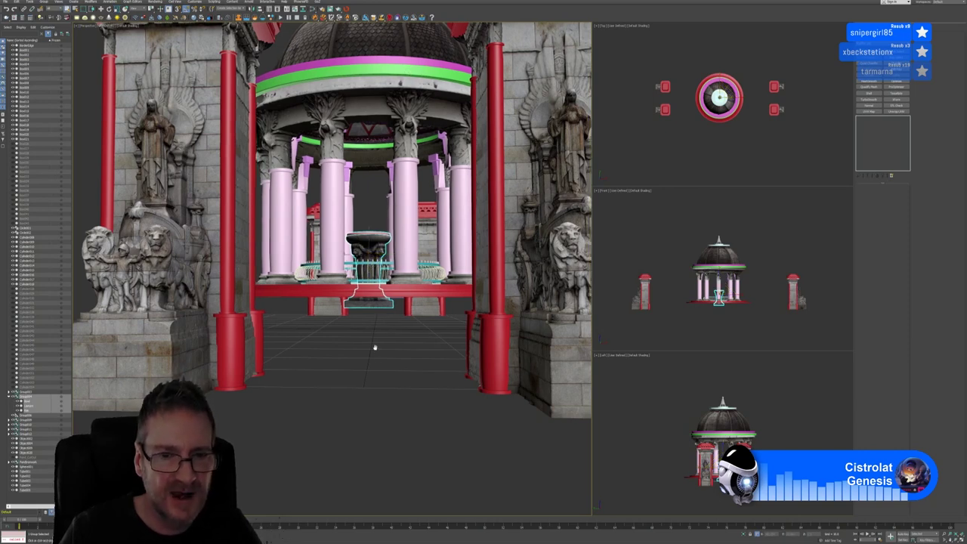
pyautogui.press('z')
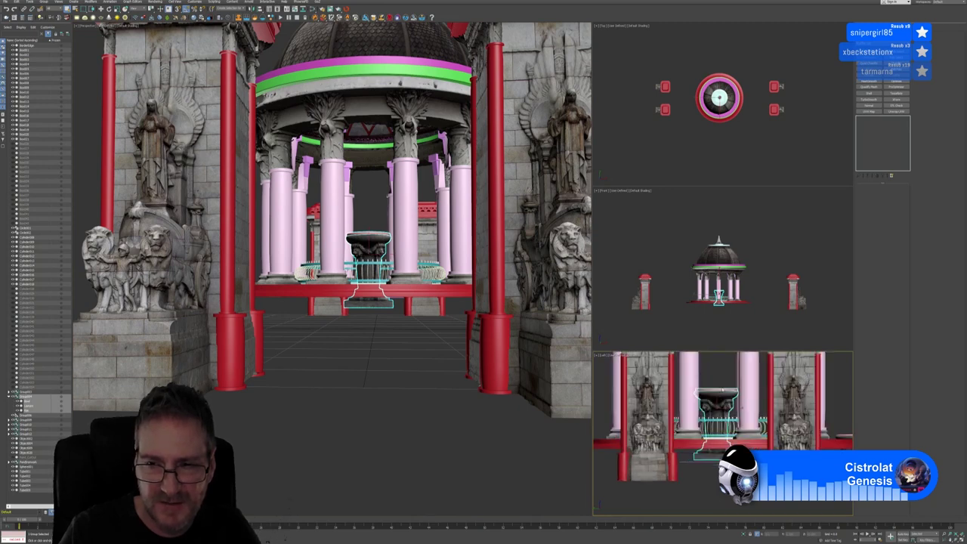
pyautogui.scroll(2, 717, 415)
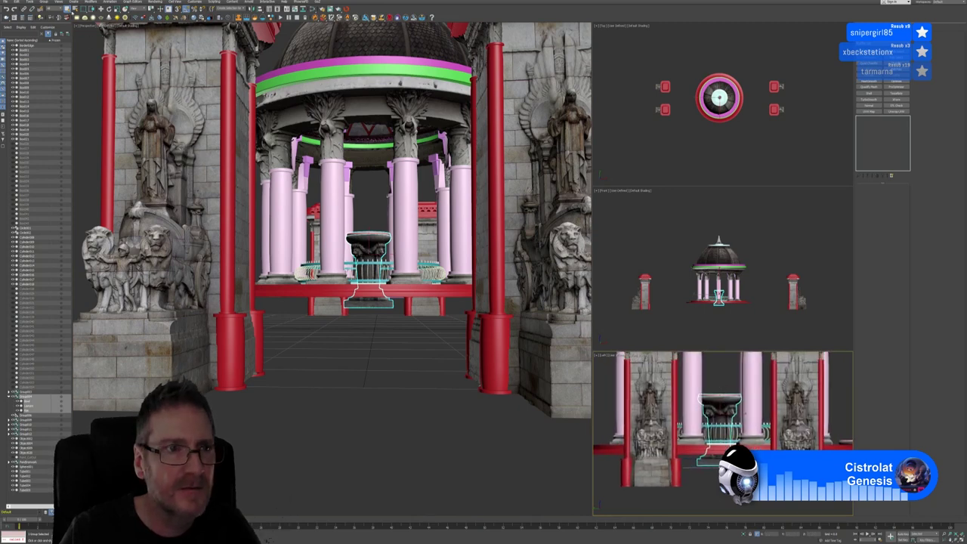
pyautogui.press('w')
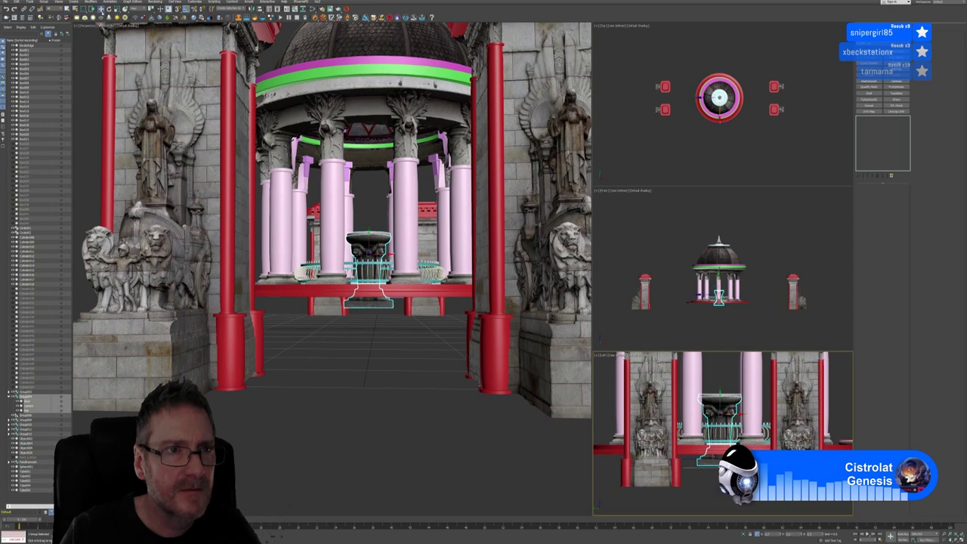
pyautogui.moveTo(723, 405); pyautogui.dragTo(729, 375)
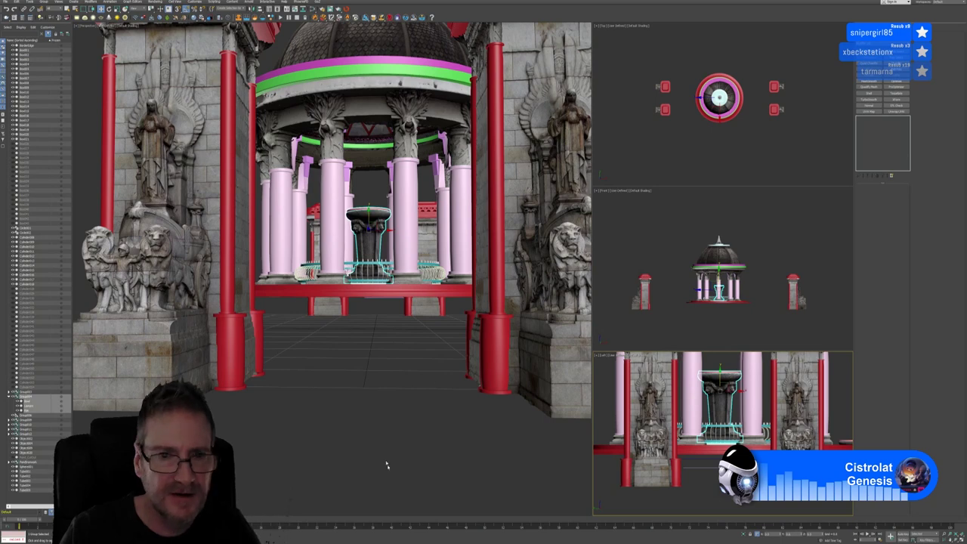
# Reselect the fountain pedestal, zoom to it and orbit around to inspect it.
pyautogui.click(384, 400)
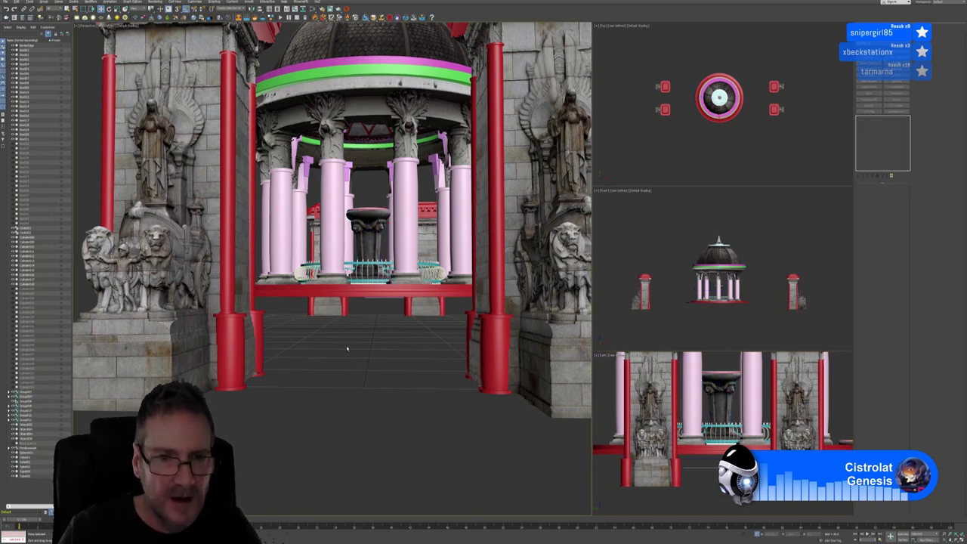
pyautogui.click(370, 242)
pyautogui.press('z')
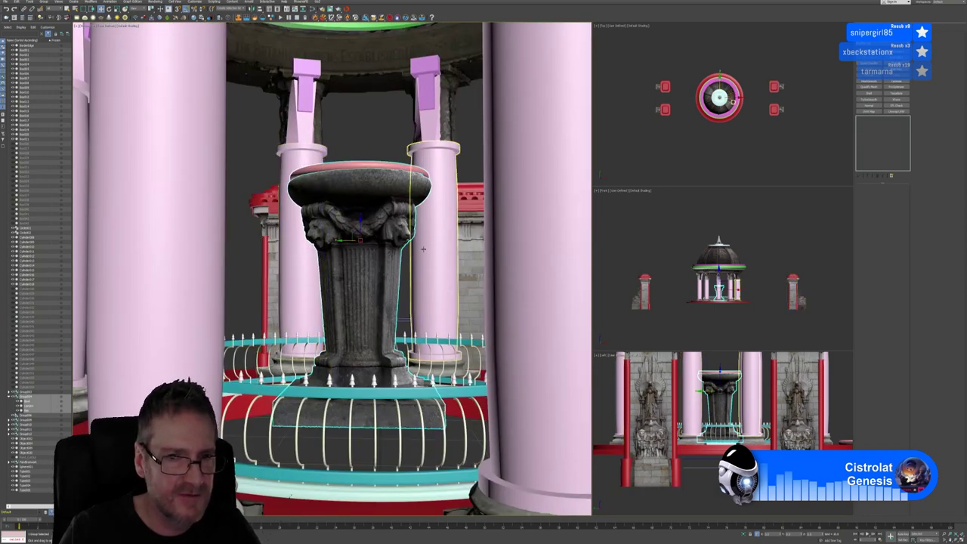
pyautogui.keyDown('alt'); pyautogui.moveTo(408, 302); pyautogui.dragTo(345, 410, button='middle'); pyautogui.keyUp('alt')
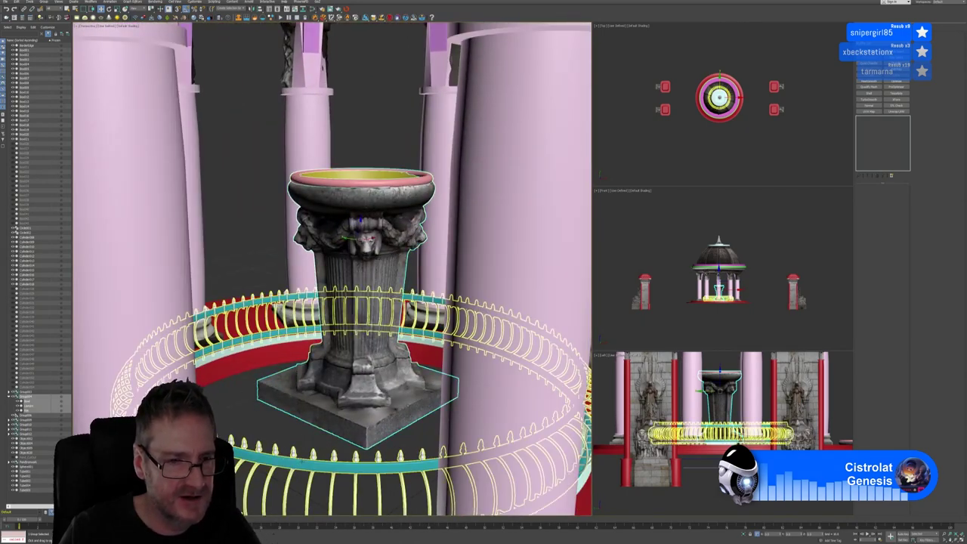
pyautogui.keyDown('alt'); pyautogui.moveTo(338, 364); pyautogui.dragTo(351, 286, button='middle'); pyautogui.keyUp('alt')
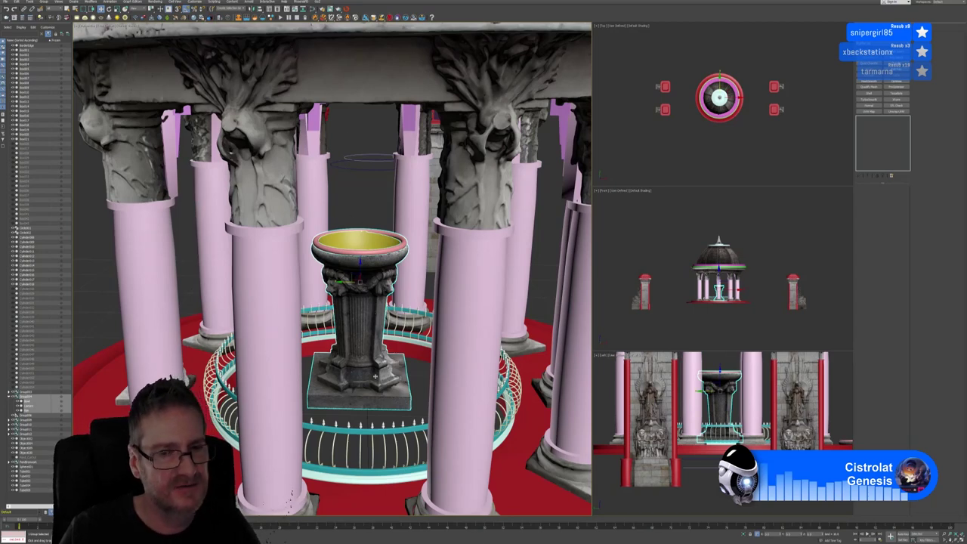
# Zoom out and orbit the Perspective view to show the whole gazebo and four pillars.
pyautogui.scroll(-8, 373, 365)
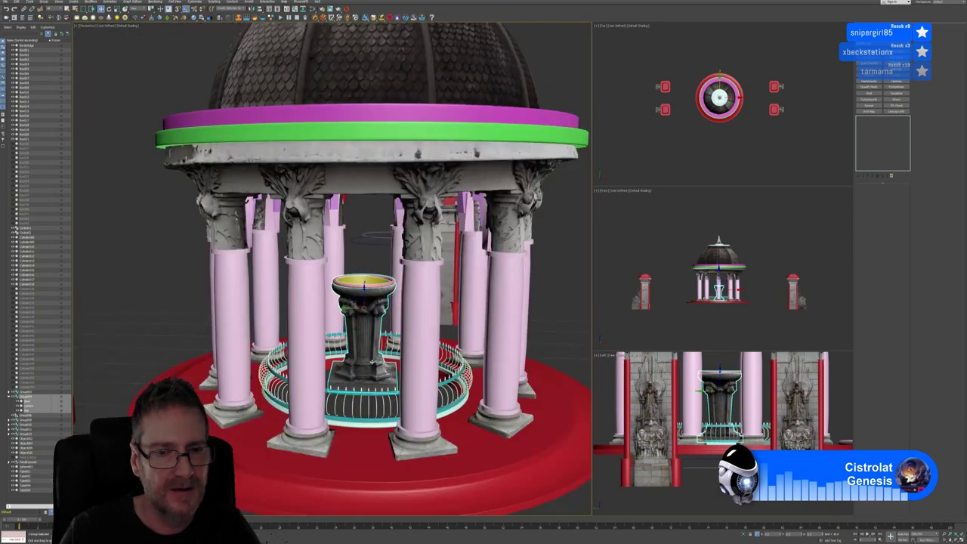
pyautogui.scroll(5, 373, 364)
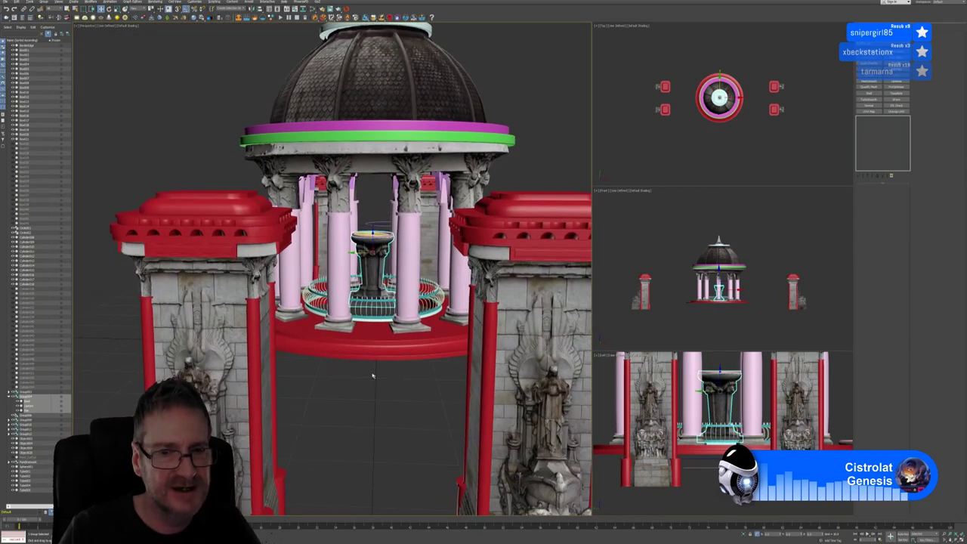
pyautogui.scroll(3, 370, 375)
pyautogui.scroll(-3, 371, 375)
pyautogui.moveTo(378, 386)
pyautogui.keyDown('alt'); pyautogui.mouseDown(button='middle')
pyautogui.moveTo(335, 389)
pyautogui.moveTo(371, 383)
pyautogui.mouseUp(button='middle'); pyautogui.keyUp('alt')
pyautogui.scroll(-4, 370, 385)
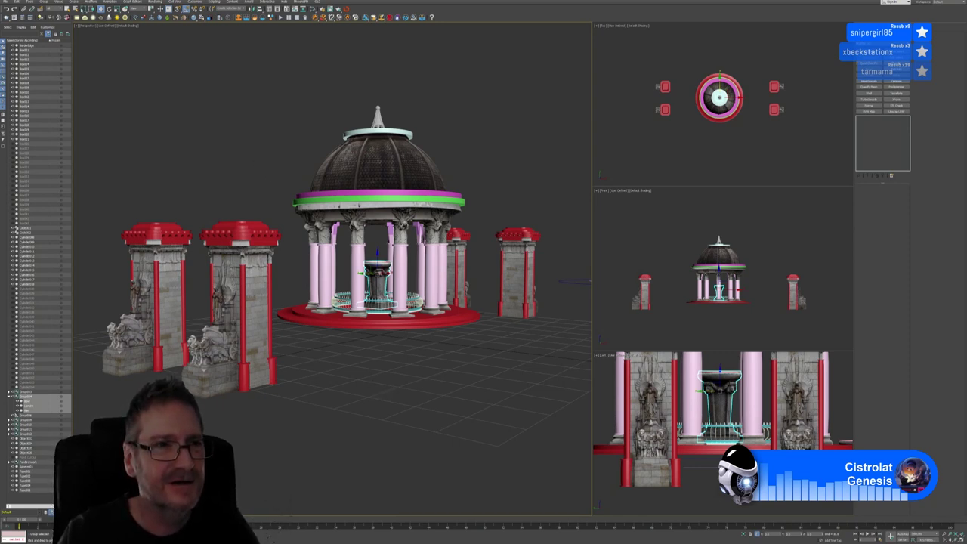
pyautogui.click(117, 9)
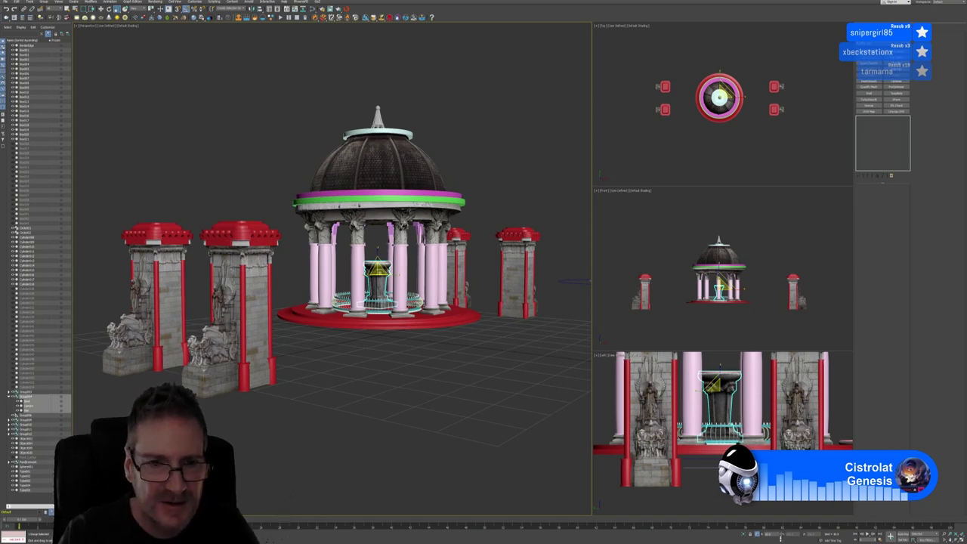
pyautogui.moveTo(721, 374); pyautogui.dragTo(729, 340)
pyautogui.moveTo(731, 500); pyautogui.dragTo(735, 538)
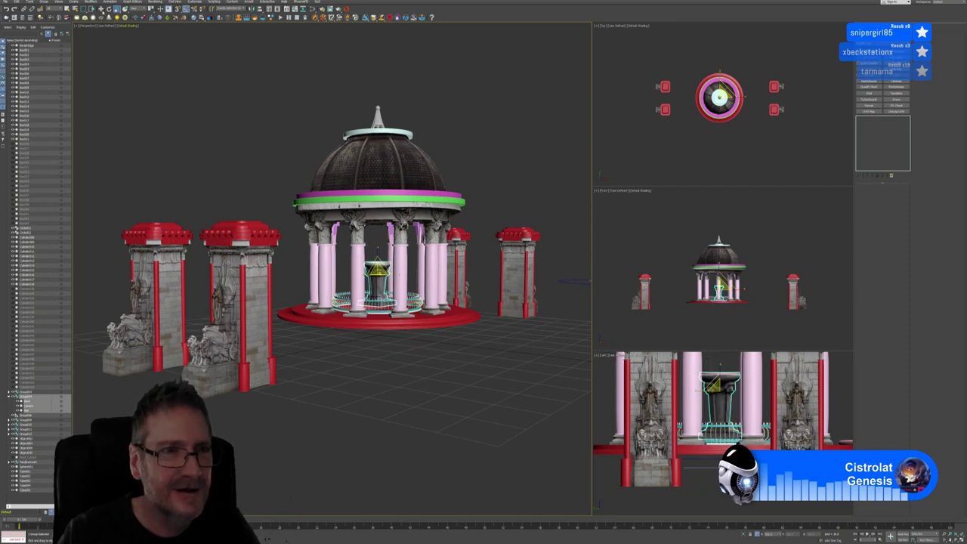
pyautogui.hotkey('ctrl', 'z')
pyautogui.hotkey('ctrl', 'z')
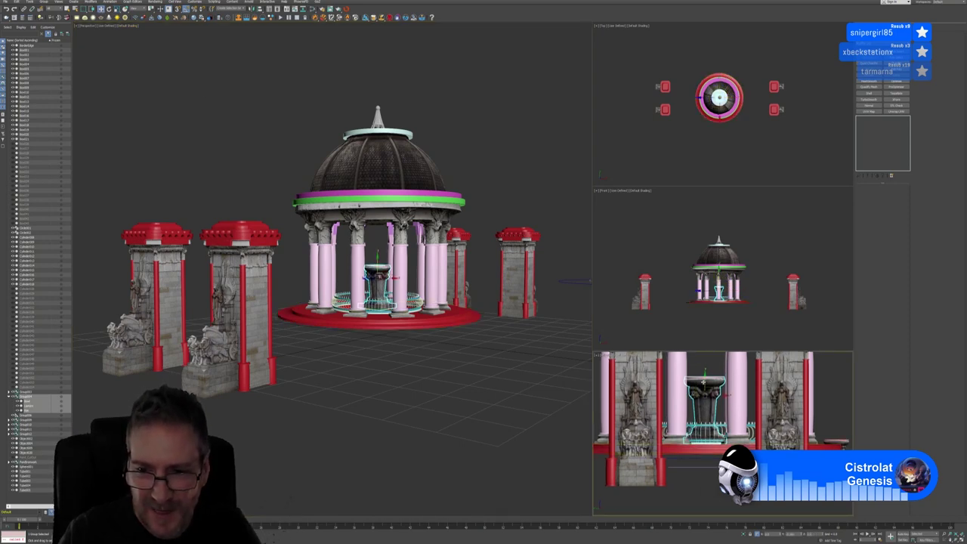
pyautogui.click(374, 377)
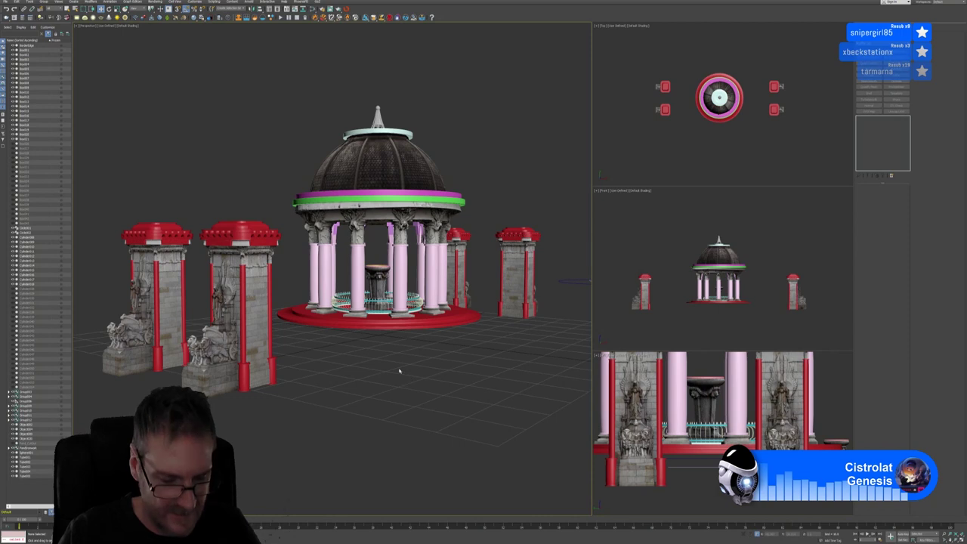
pyautogui.keyDown('alt'); pyautogui.moveTo(374, 377); pyautogui.dragTo(393, 368, button='middle'); pyautogui.keyUp('alt')
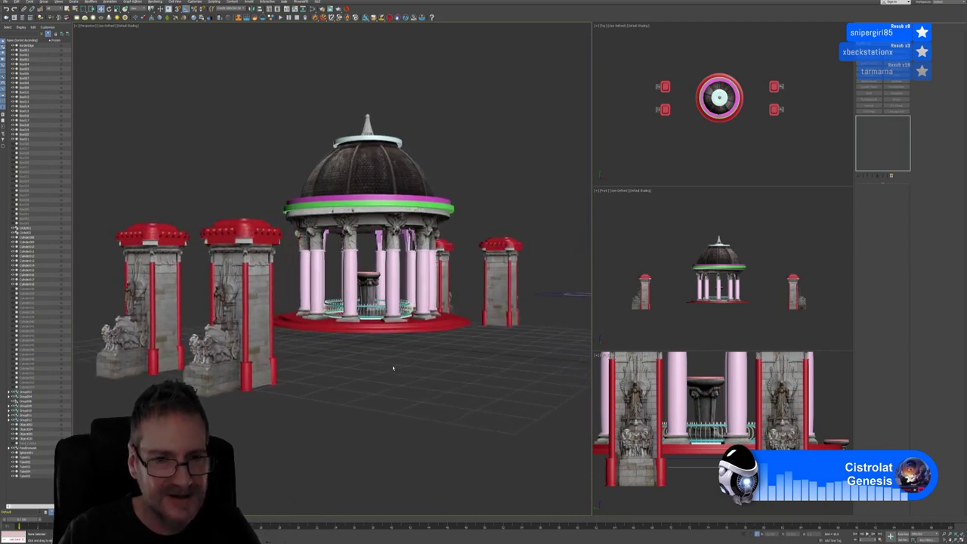
pyautogui.hotkey('ctrl', 'z')
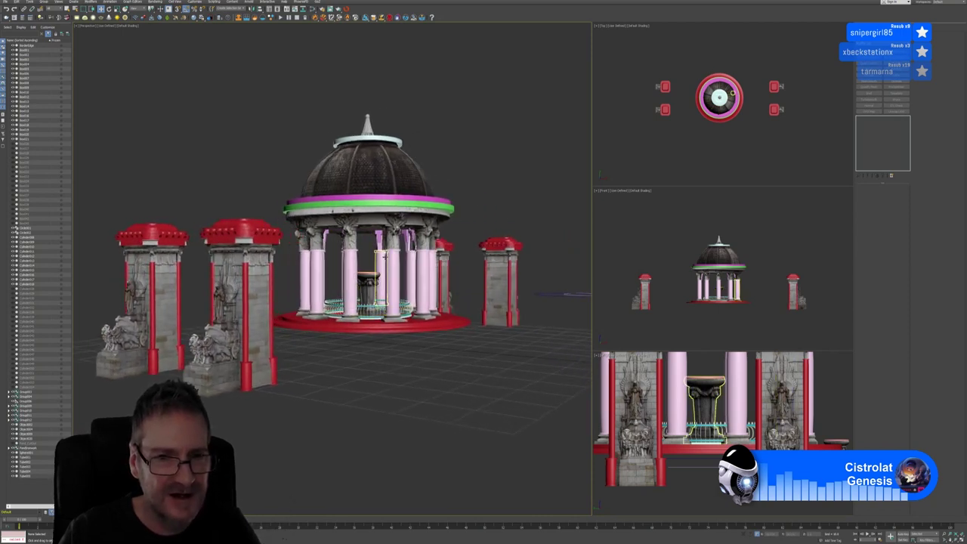
pyautogui.hotkey('ctrl', 'z')
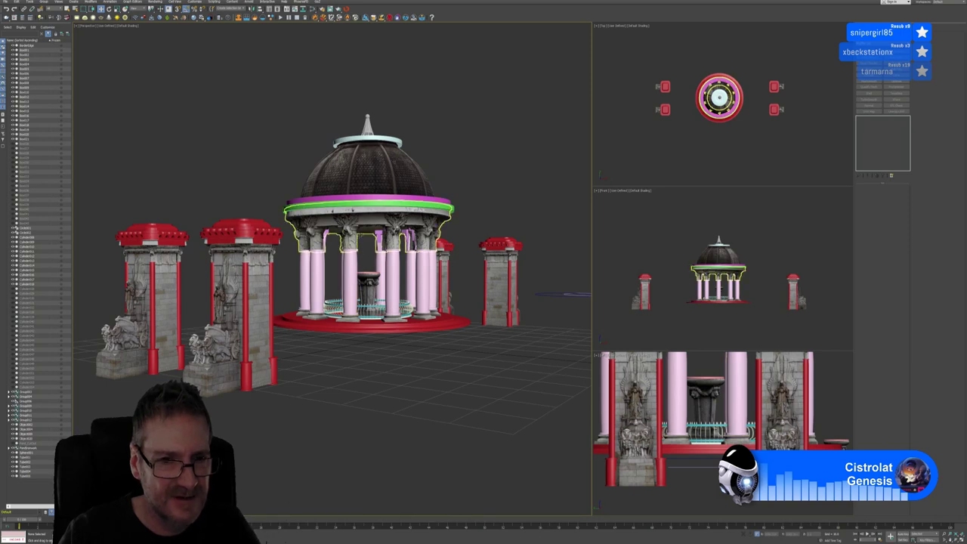
pyautogui.hotkey('ctrl', 'z')
pyautogui.hotkey('ctrl', 'z')
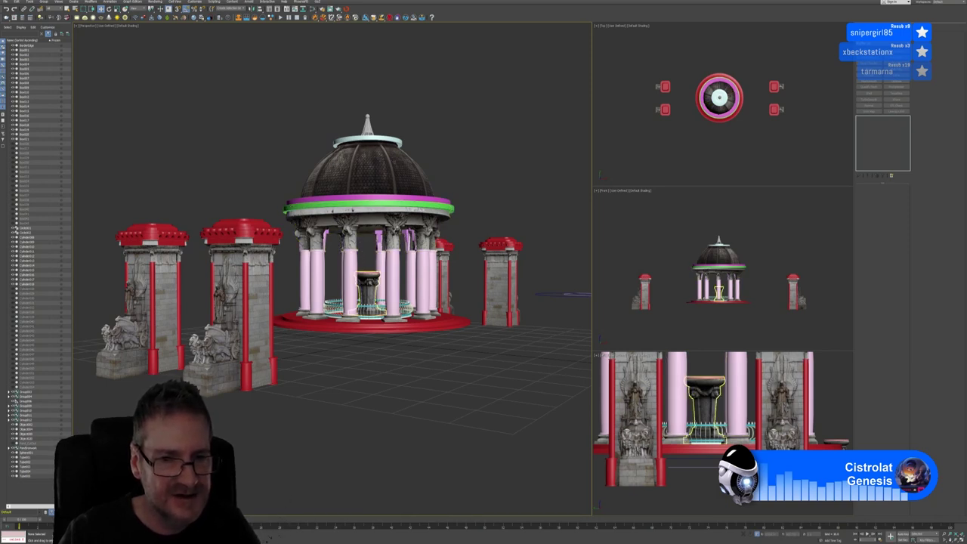
pyautogui.hotkey('ctrl', 'z')
pyautogui.hotkey('shift', 'z')
pyautogui.hotkey('shift', 'z')
pyautogui.hotkey('ctrl', 'z')
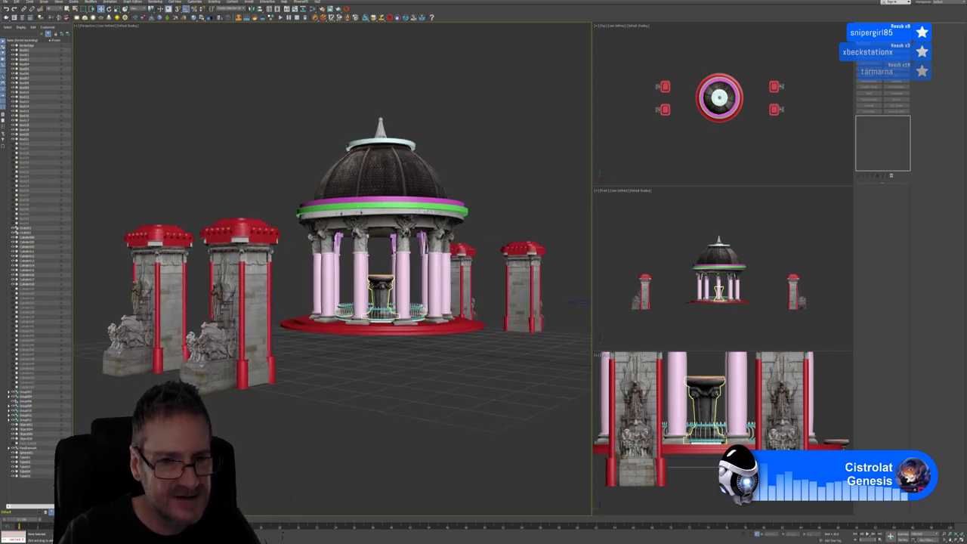
pyautogui.click(405, 303)
pyautogui.click(393, 407)
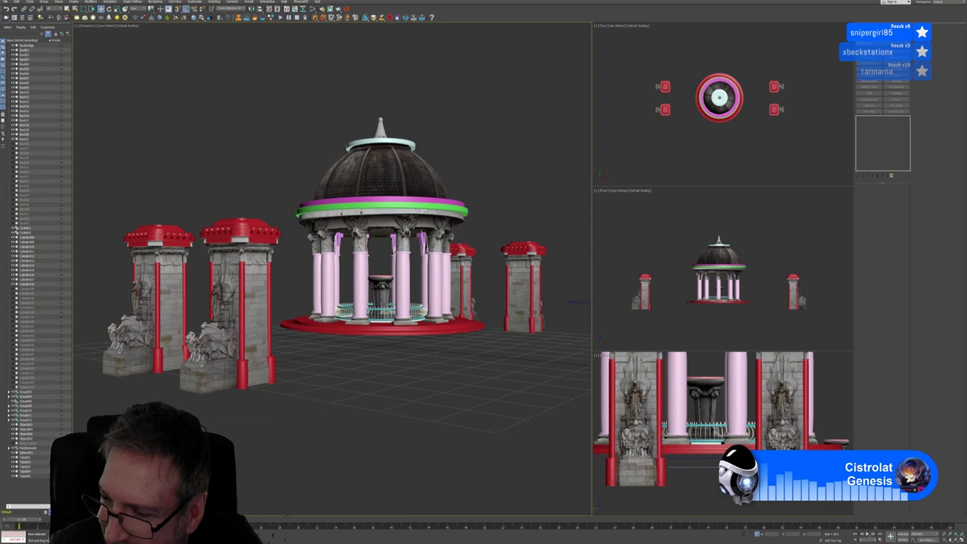
pyautogui.click(704, 408)
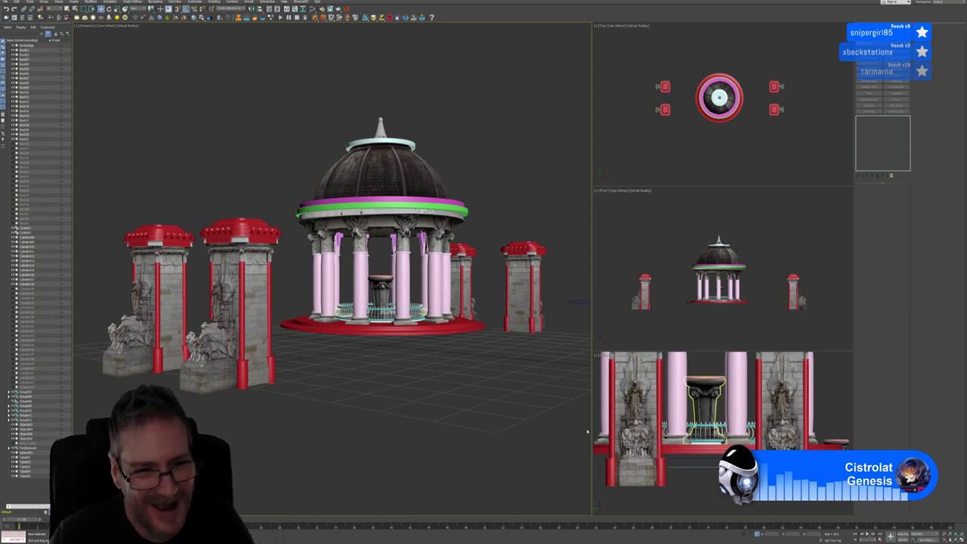
pyautogui.click(479, 411)
pyautogui.keyDown('alt'); pyautogui.moveTo(466, 407); pyautogui.dragTo(469, 386, button='middle'); pyautogui.keyUp('alt')
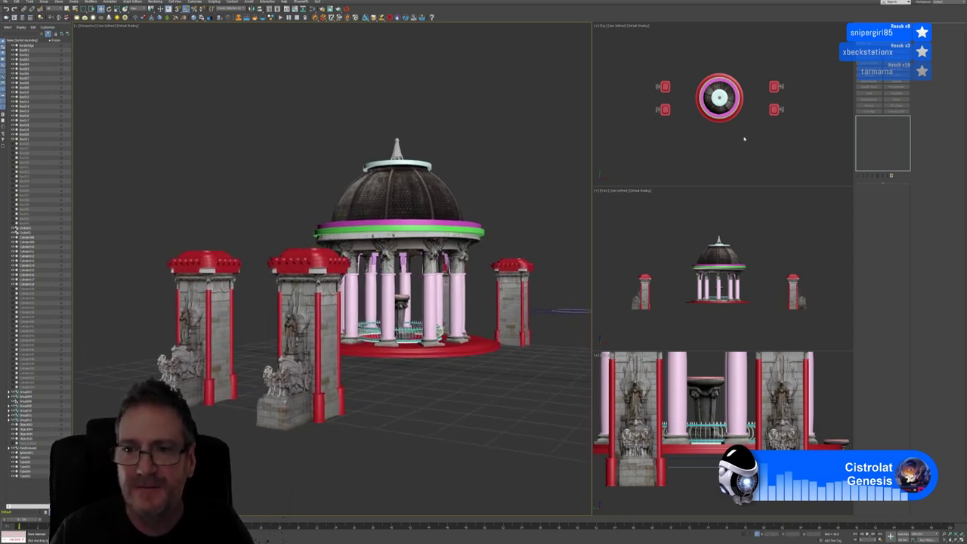
# Pan the side view to show the whole dome, briefly selecting the fountain.
pyautogui.scroll(4, 742, 145)
pyautogui.scroll(-1, 740, 150)
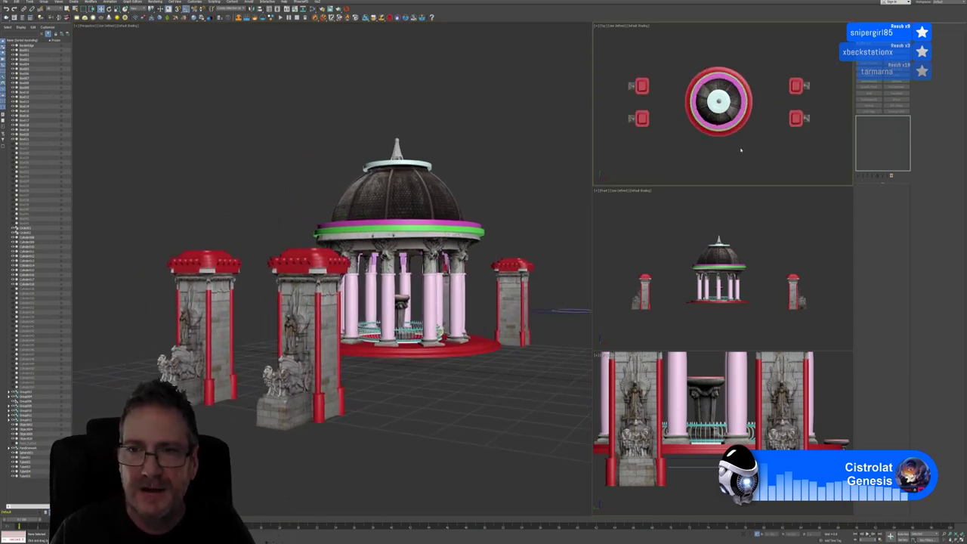
pyautogui.click(742, 225)
pyautogui.scroll(-3, 710, 408)
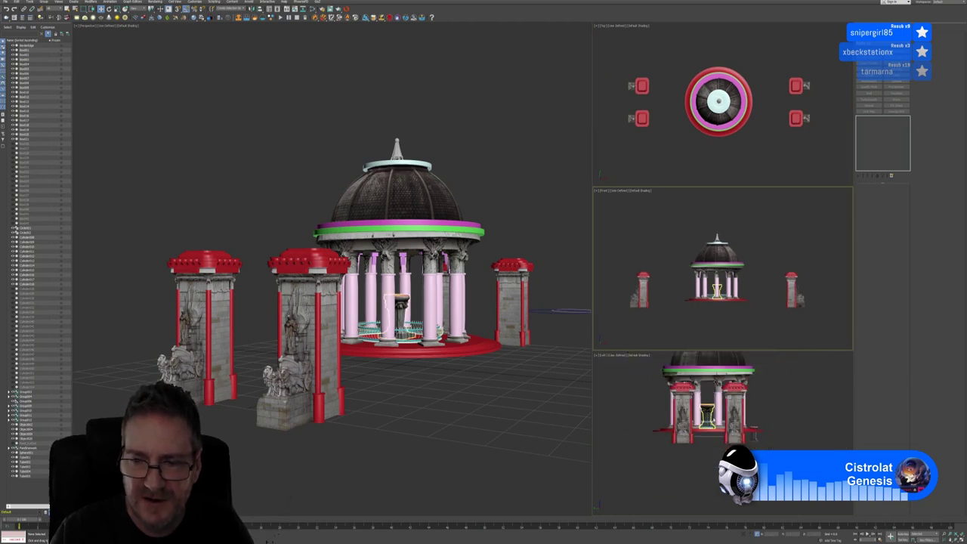
pyautogui.click(771, 399)
pyautogui.moveTo(771, 399); pyautogui.dragTo(777, 440, button='middle')
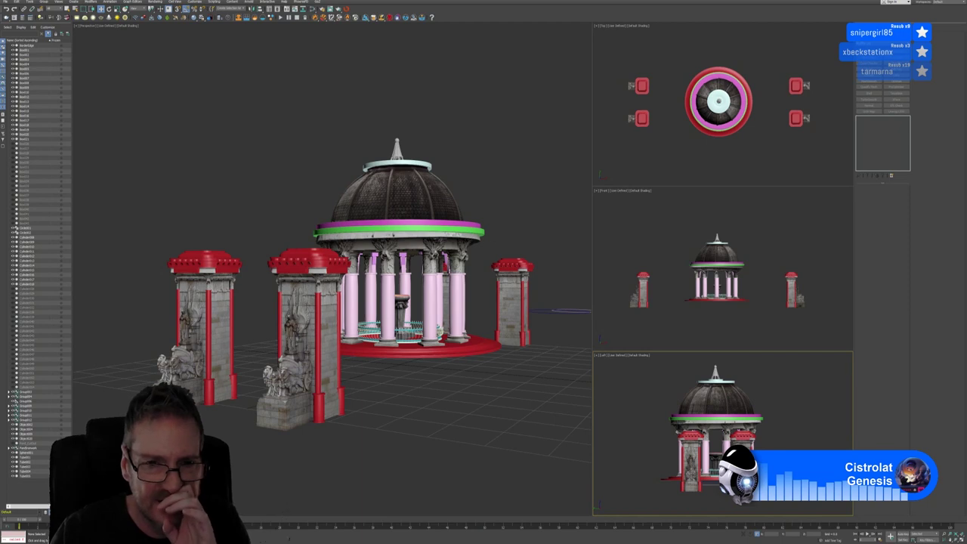
# Select the central object, check its UVs in Edit UVWs, then delete the Unwrap UVW modifier.
pyautogui.click(734, 97)
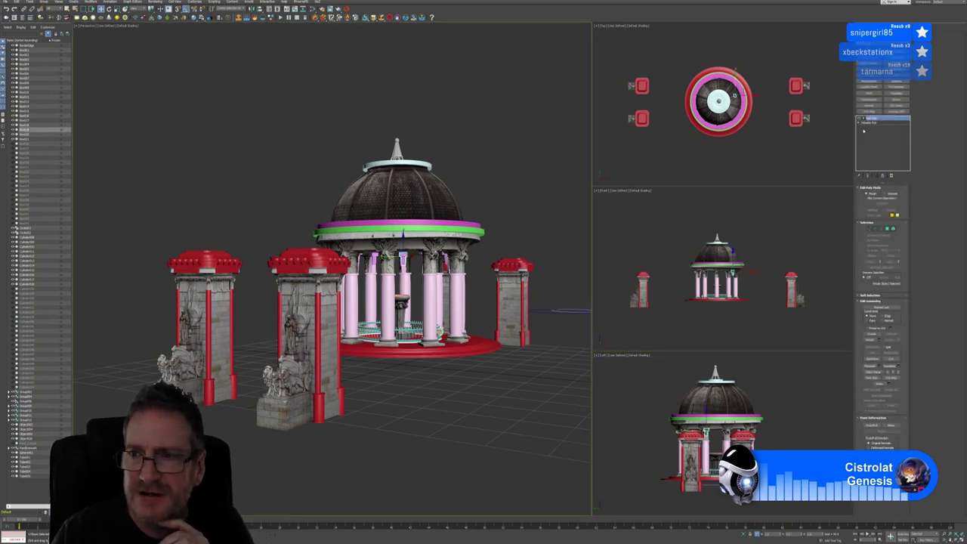
pyautogui.click(897, 120)
pyautogui.click(896, 111)
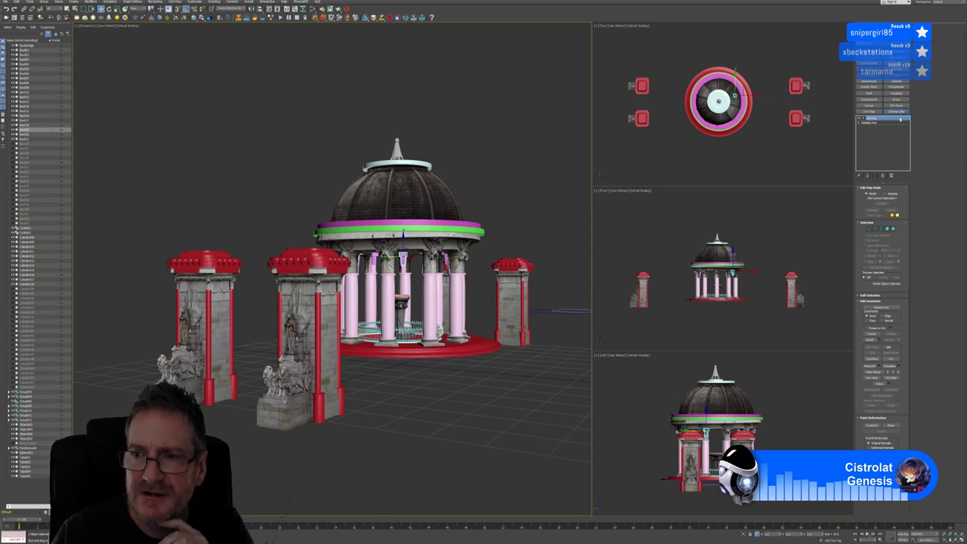
pyautogui.click(890, 293)
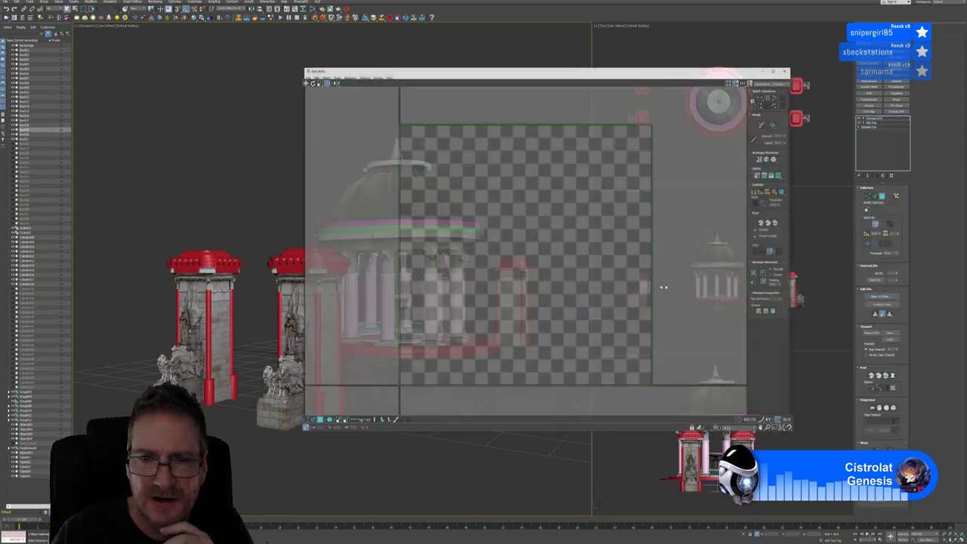
pyautogui.click(786, 70)
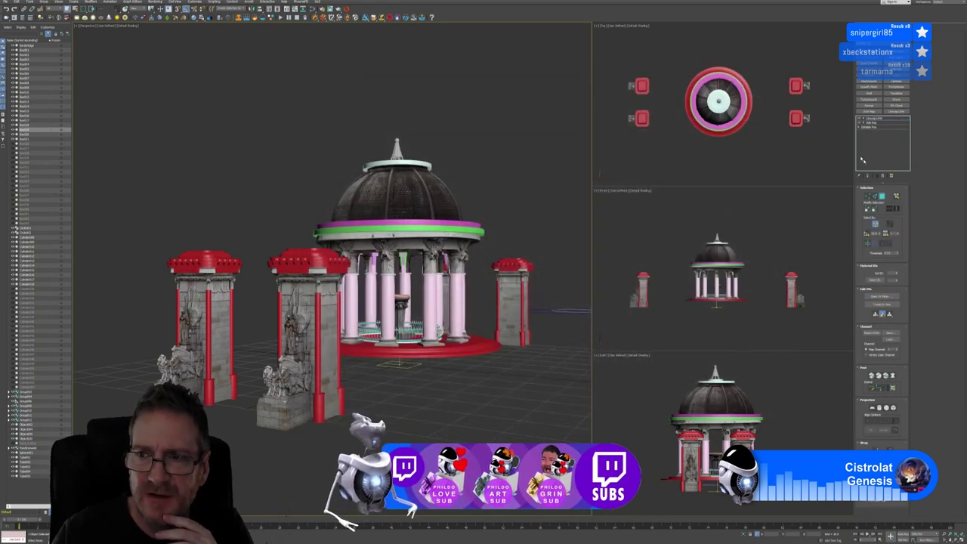
pyautogui.click(882, 175)
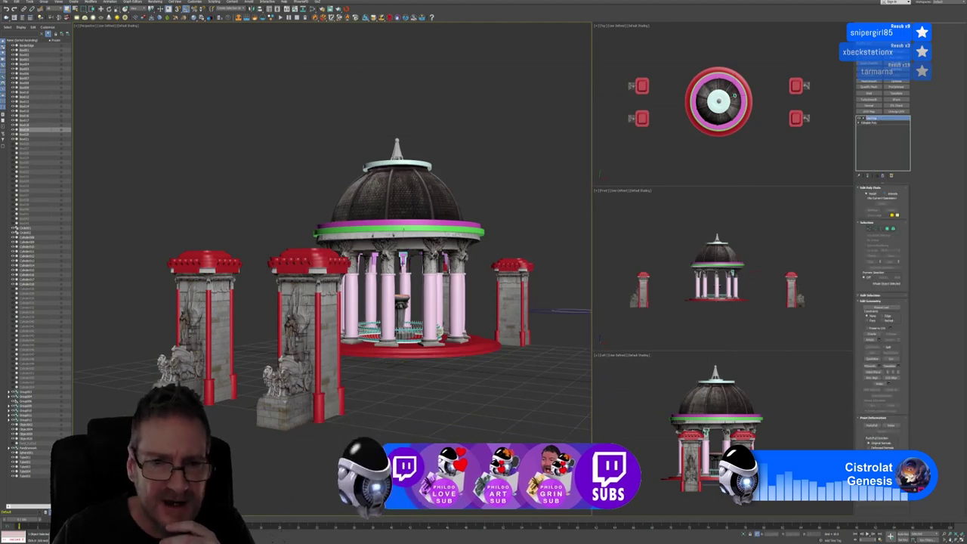
# Select the gazebo's red base ring and send it to RizomUV via the Unfold3D bridge.
pyautogui.click(508, 207)
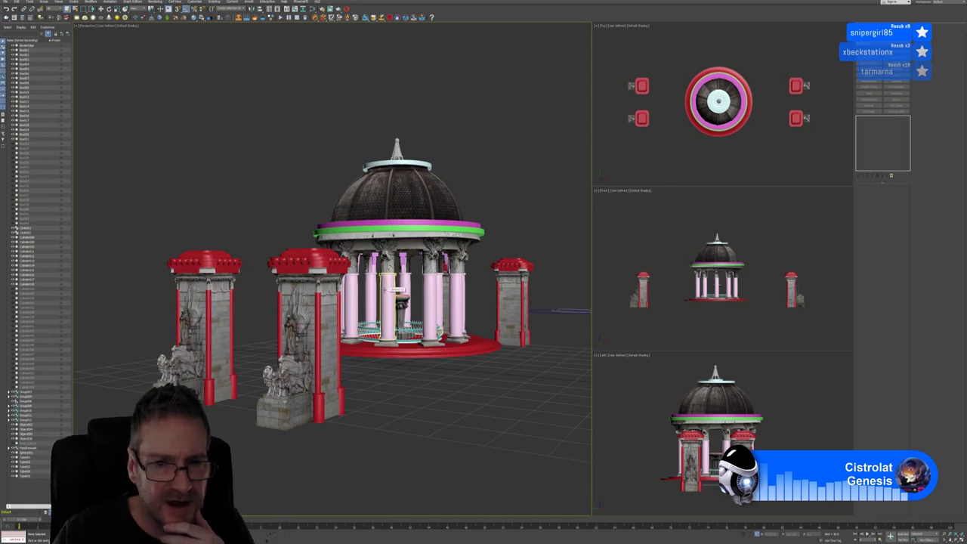
pyautogui.click(387, 287)
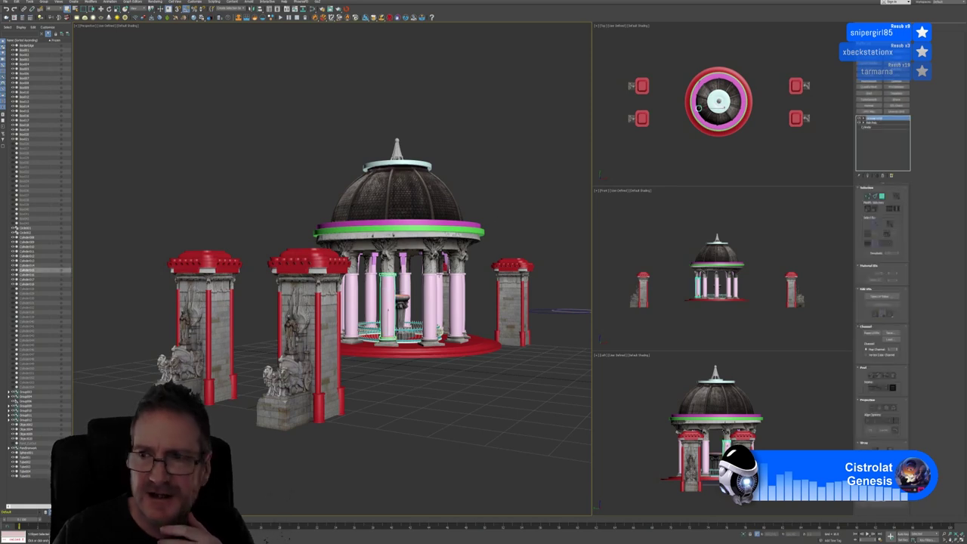
pyautogui.click(454, 356)
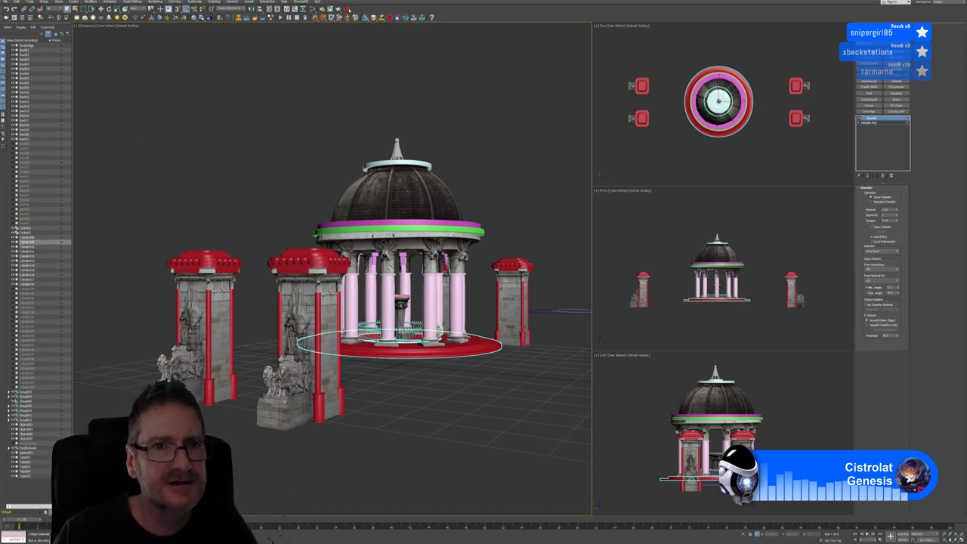
pyautogui.click(344, 17)
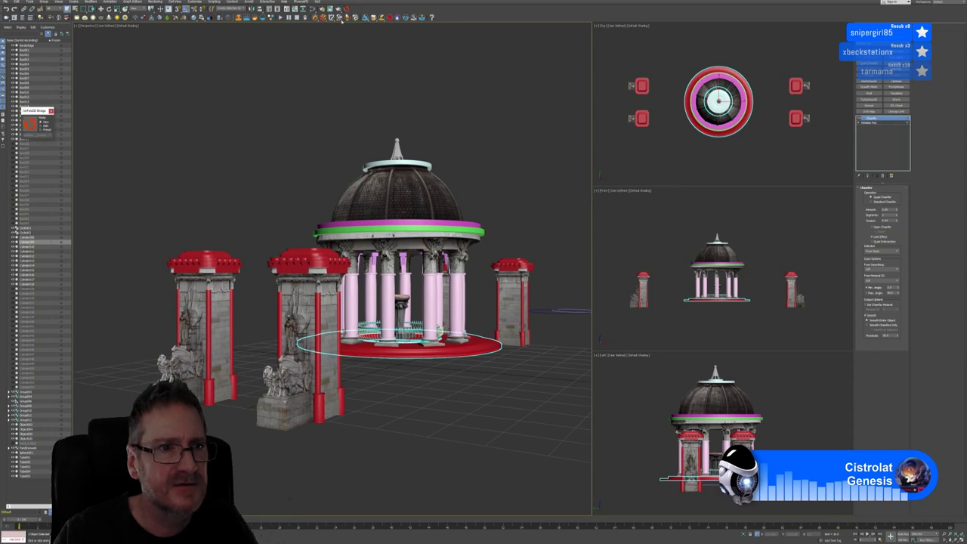
pyautogui.click(276, 130)
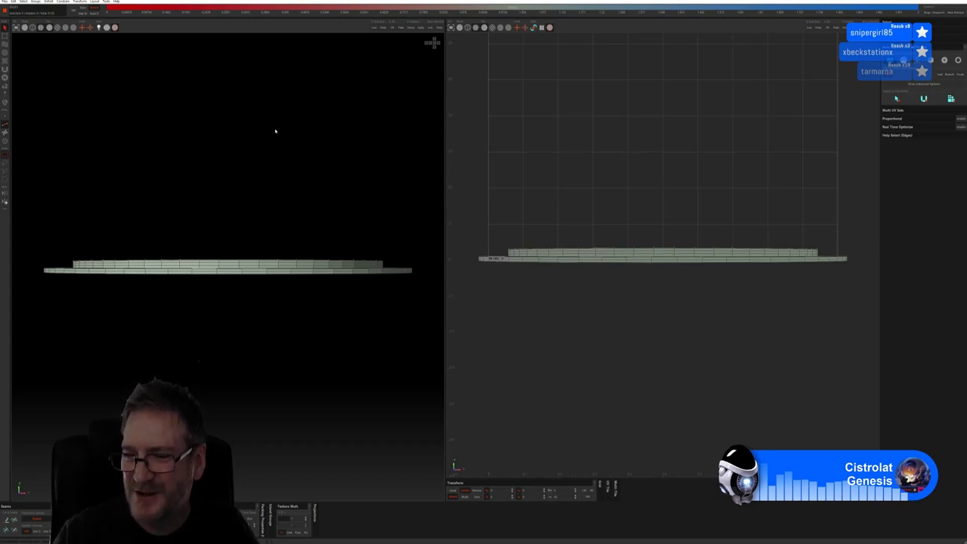
# Hide the wireframe lines and select all of the ring mesh's geometry.
pyautogui.click(24, 27)
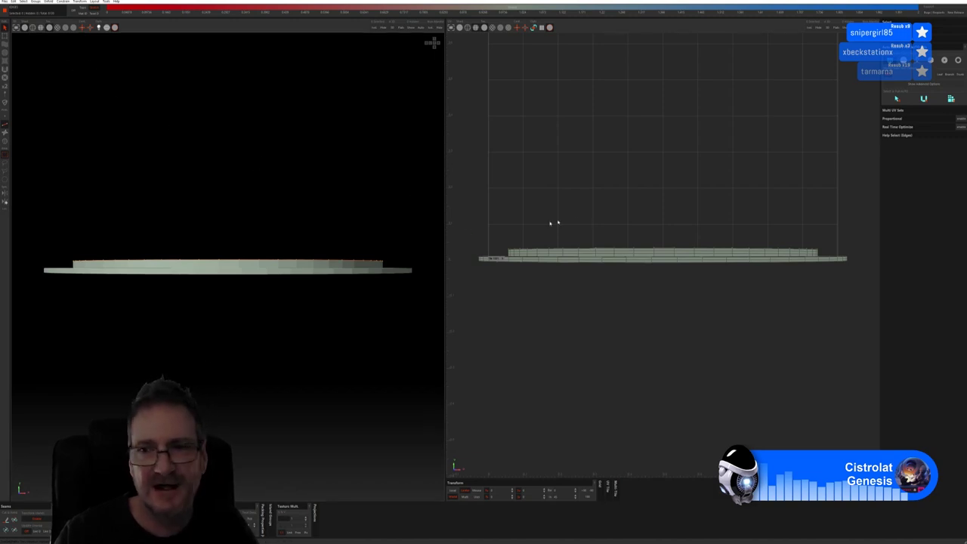
pyautogui.click(910, 84)
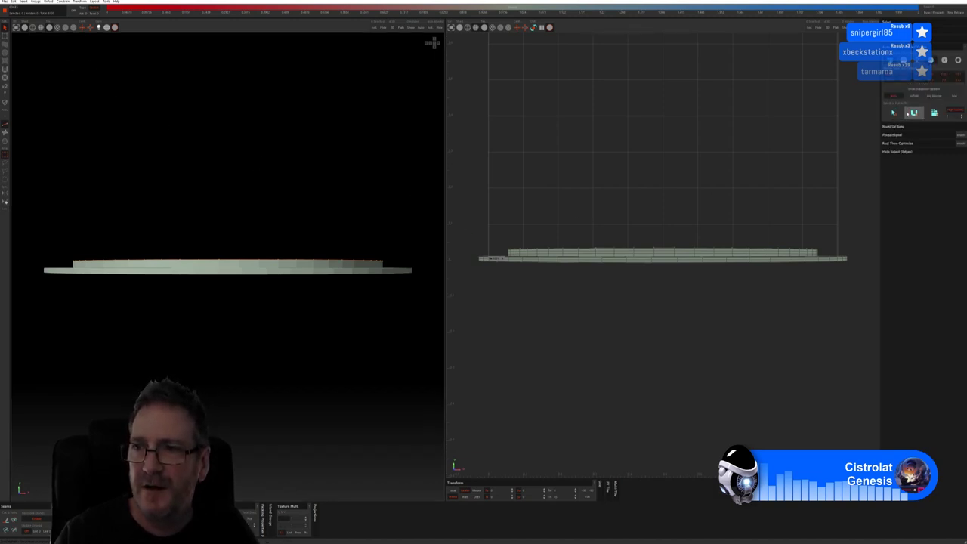
pyautogui.click(894, 113)
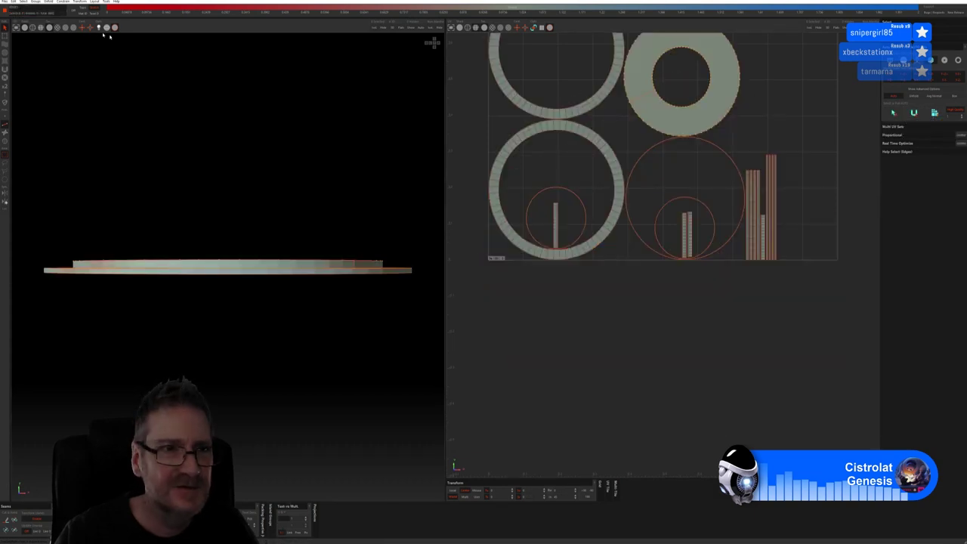
# Unfold the ring into flat UV islands, check the checker pattern, and save back to 3ds Max.
pyautogui.click(57, 29)
pyautogui.keyDown('alt'); pyautogui.moveTo(306, 189); pyautogui.dragTo(256, 198); pyautogui.keyUp('alt')
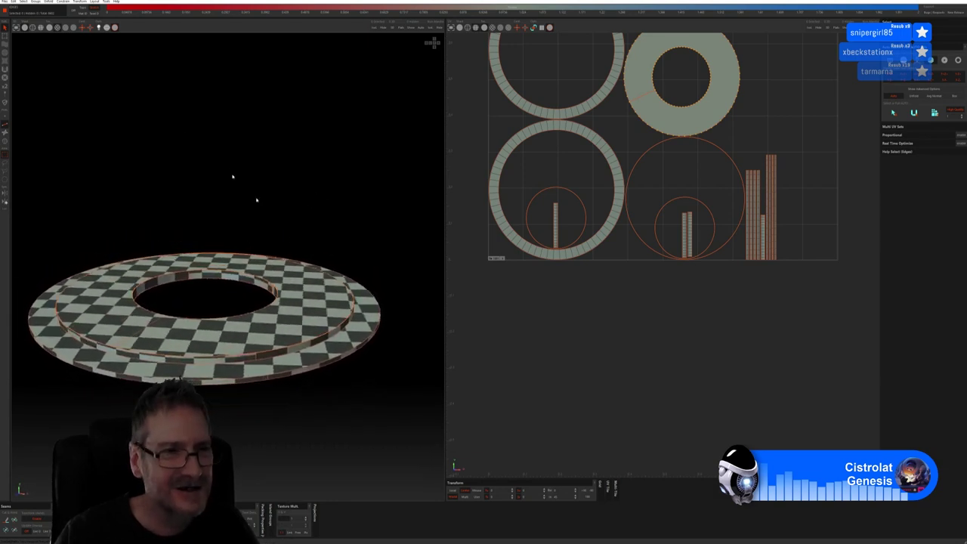
pyautogui.click(3, 3)
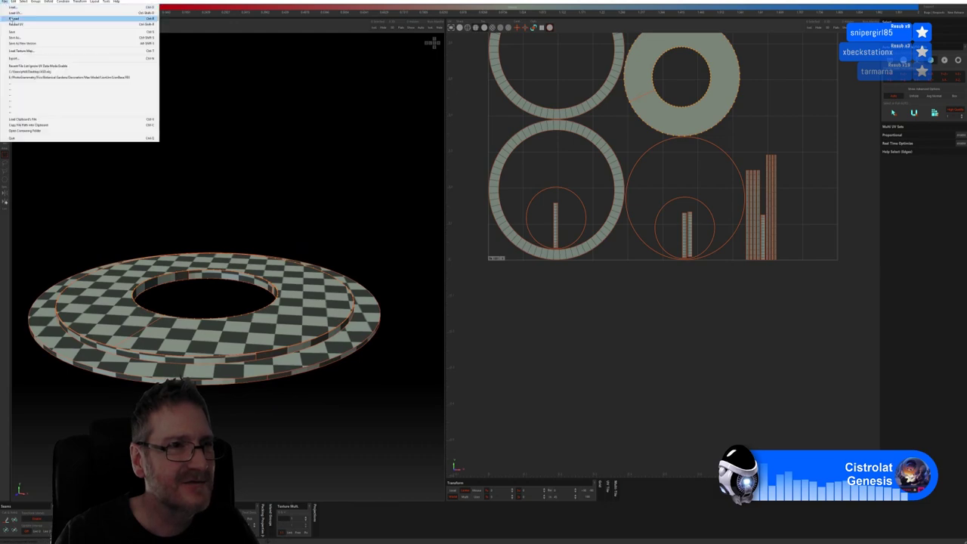
pyautogui.click(38, 42)
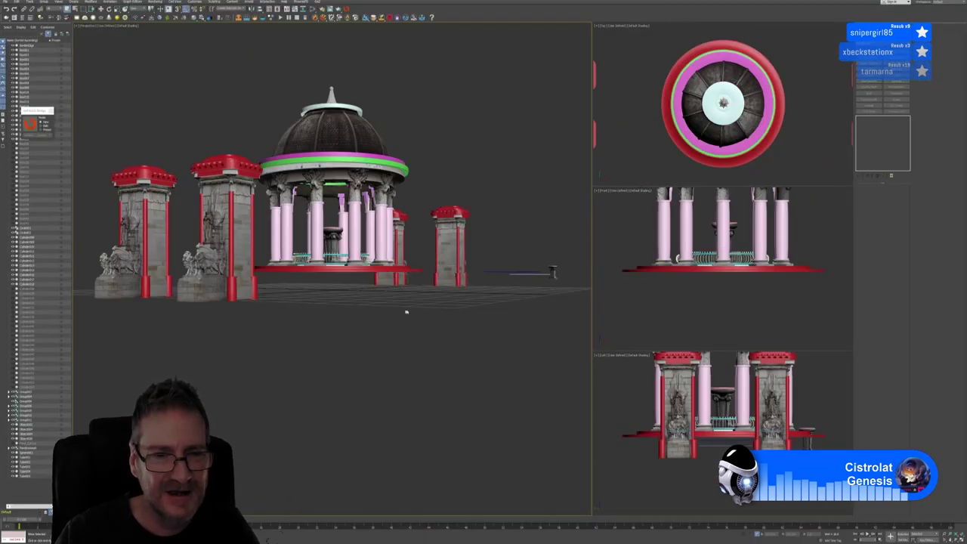
# Orbit and zoom the Perspective view to inspect the gazebo from above and lower angles.
pyautogui.moveTo(406, 318); pyautogui.dragTo(423, 330, button='middle')
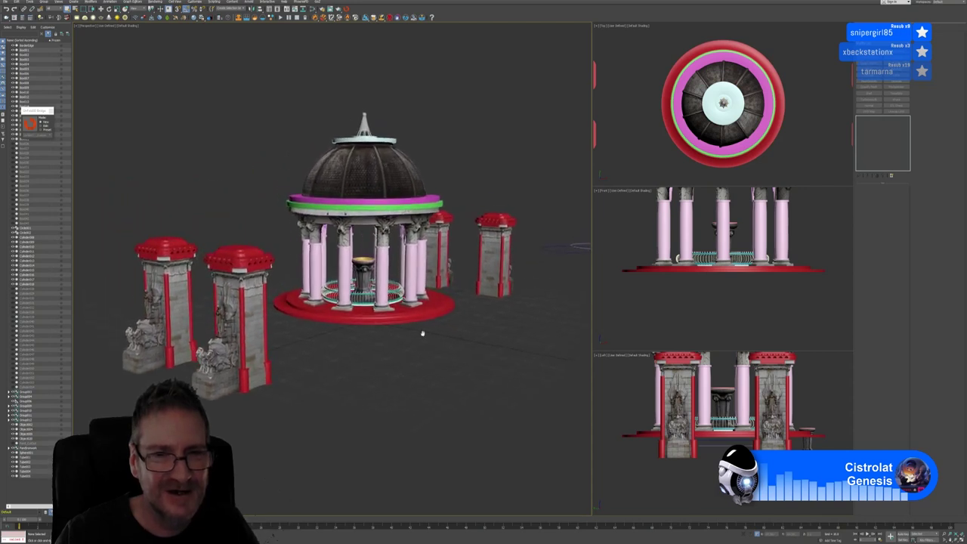
pyautogui.click(392, 207)
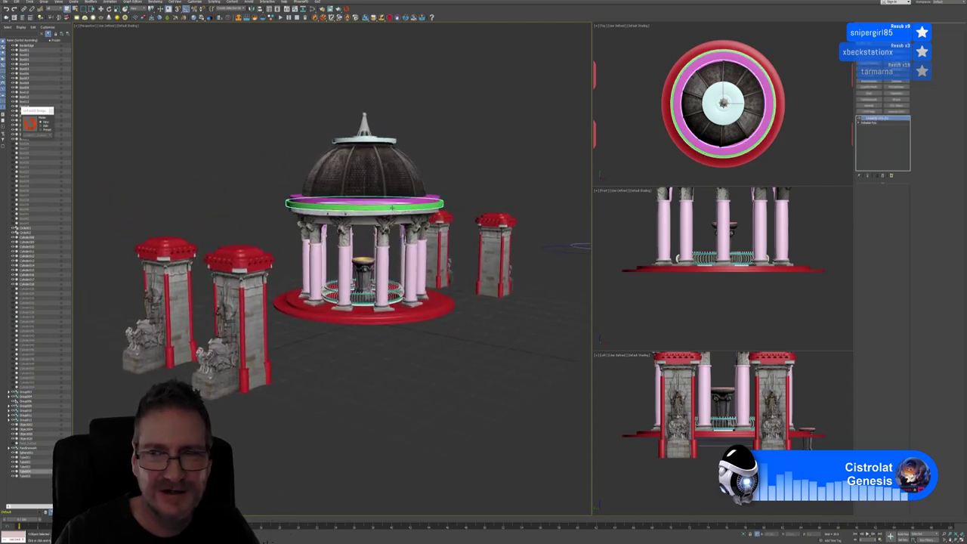
pyautogui.click(378, 393)
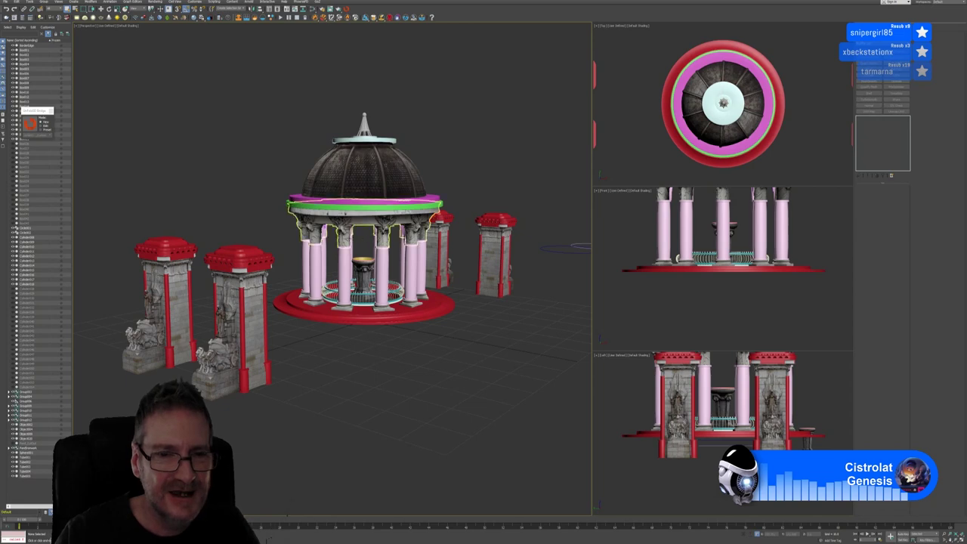
pyautogui.scroll(8, 415, 212)
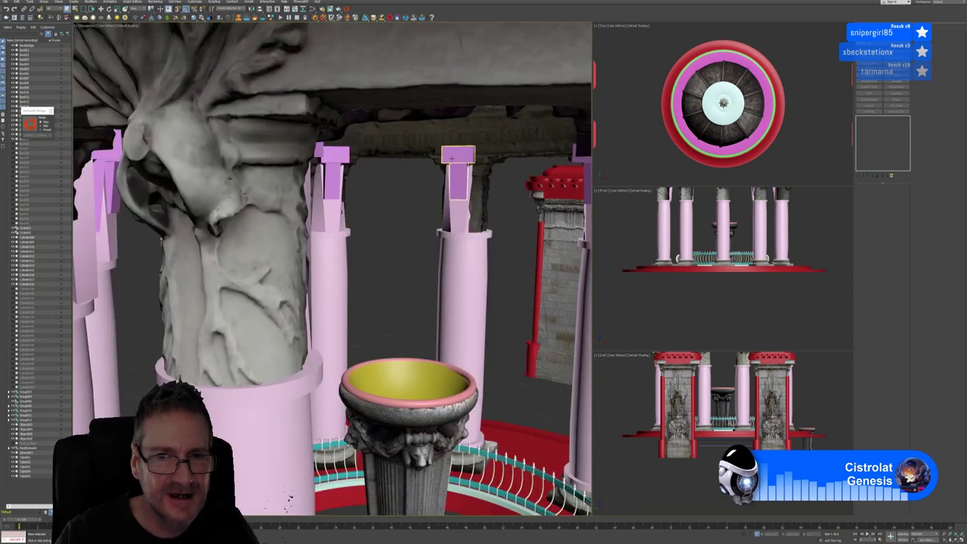
pyautogui.scroll(-8, 458, 179)
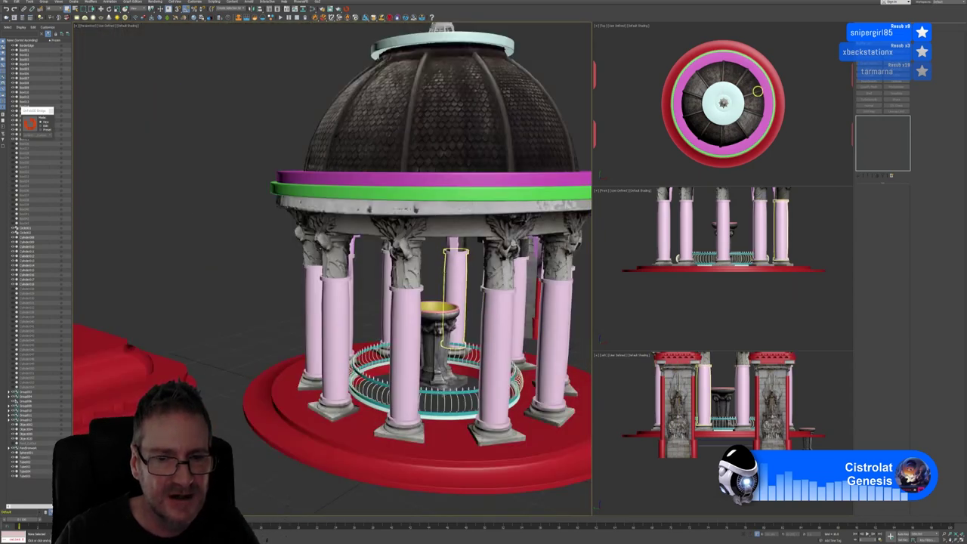
pyautogui.keyDown('alt'); pyautogui.moveTo(428, 403); pyautogui.dragTo(402, 403, button='middle'); pyautogui.keyUp('alt')
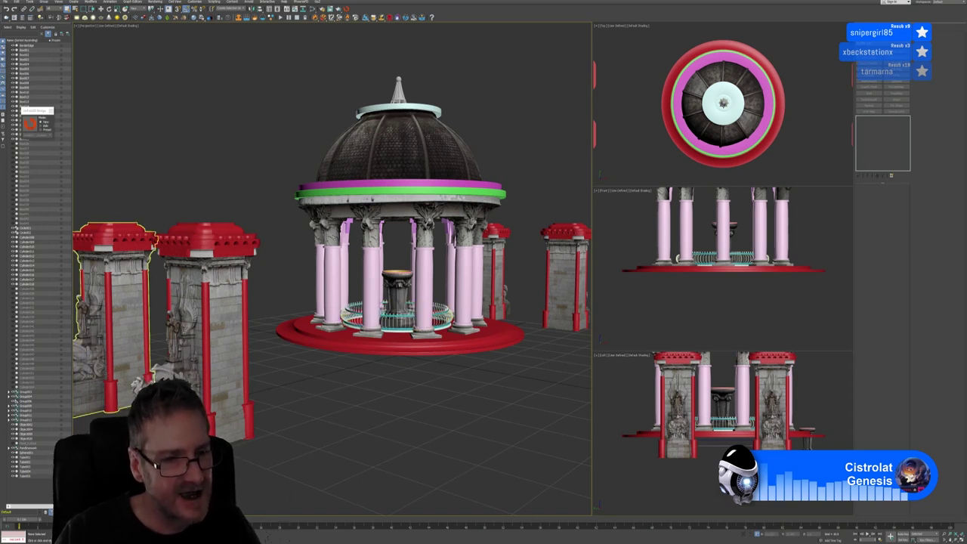
# Zoom out the Top and Front viewports to frame the whole gazebo and pillars, then save.
pyautogui.click(721, 119)
pyautogui.scroll(-3, 721, 119)
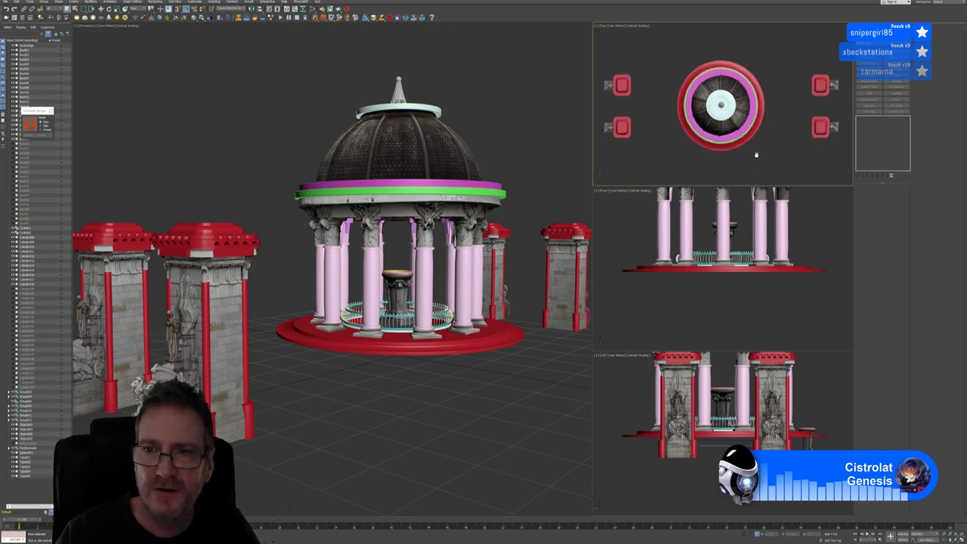
pyautogui.scroll(-3, 795, 229)
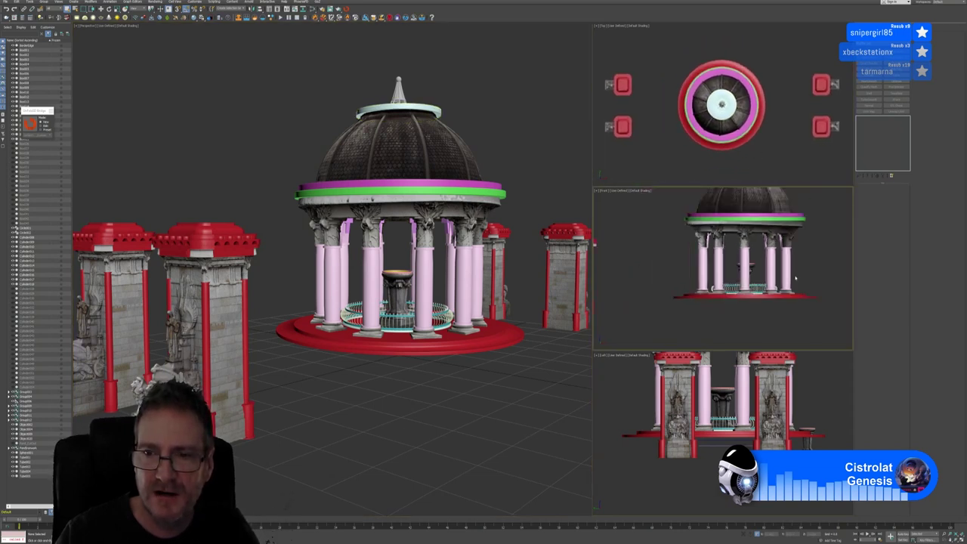
pyautogui.scroll(-5, 795, 279)
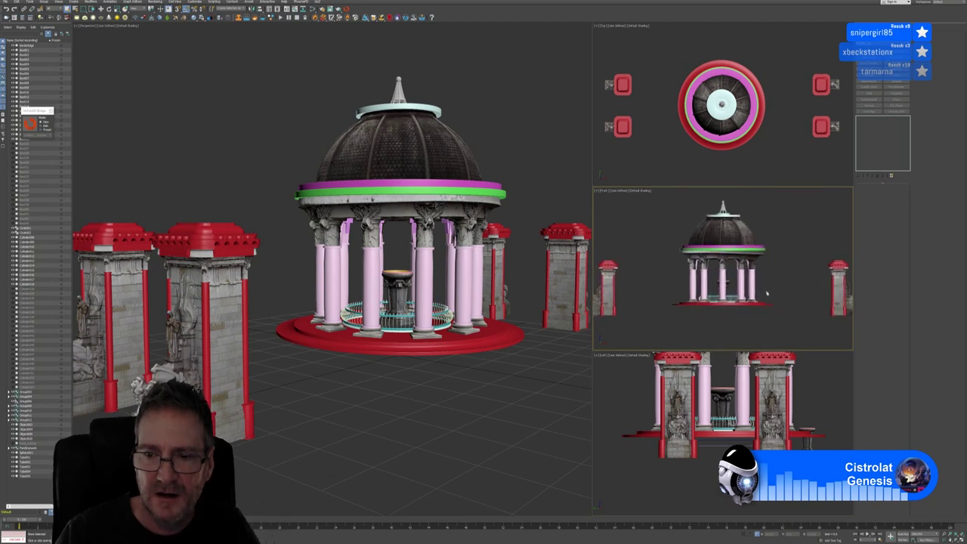
pyautogui.scroll(-4, 797, 504)
pyautogui.scroll(-5, 823, 438)
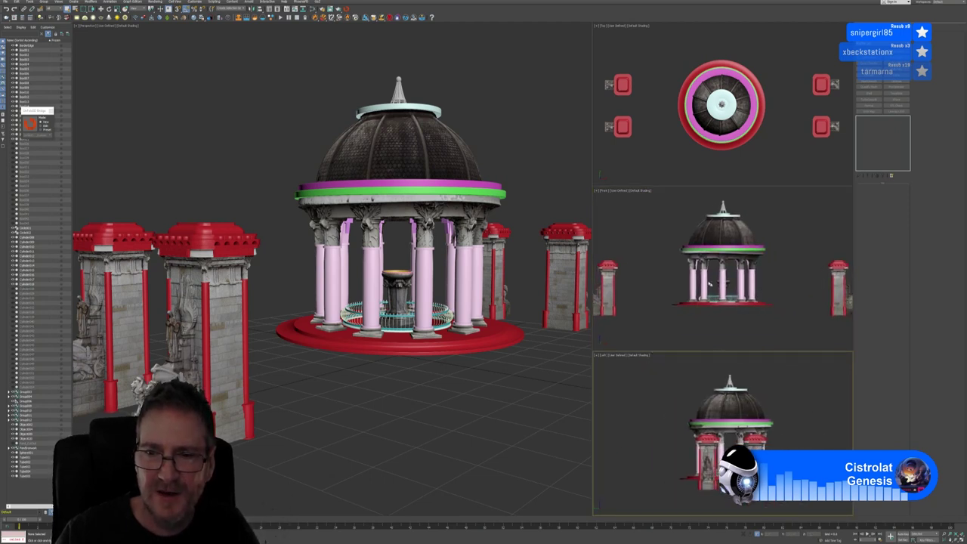
pyautogui.click(666, 247)
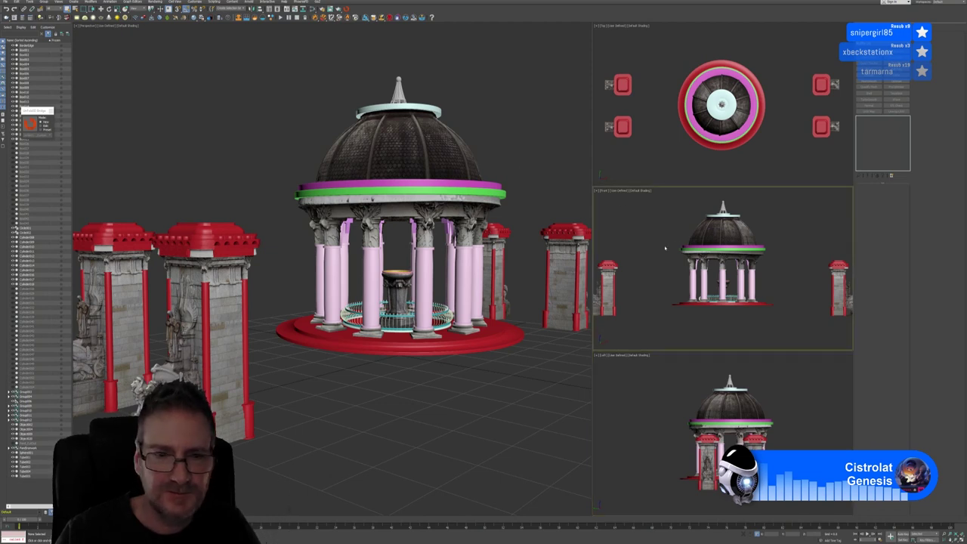
pyautogui.scroll(2, 259, 170)
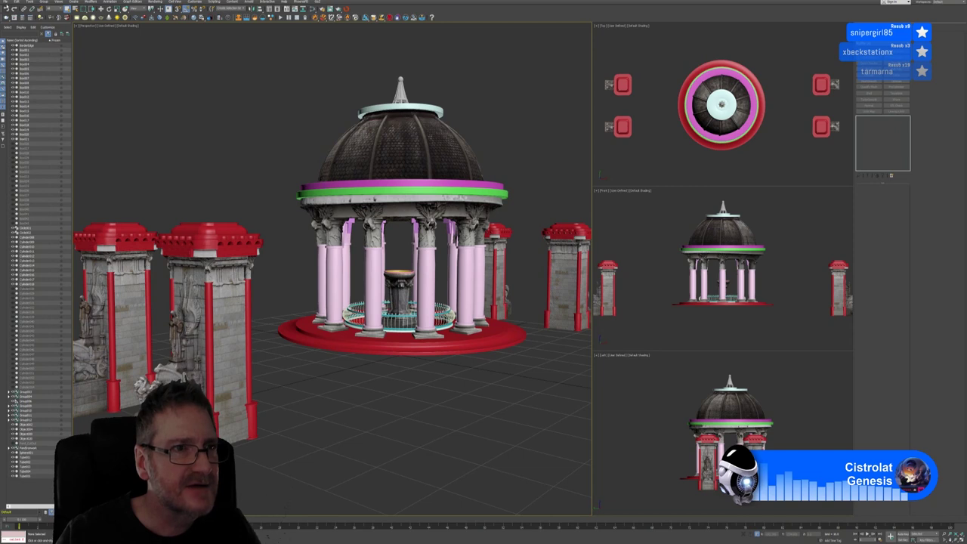
pyautogui.click(6, 3)
pyautogui.click(12, 43)
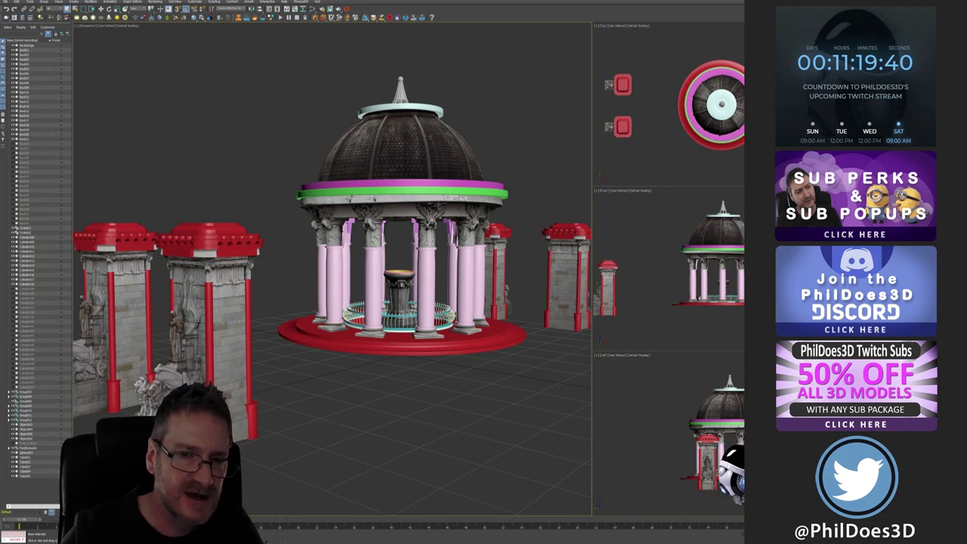
pyautogui.click(349, 198)
pyautogui.scroll(3, 349, 198)
pyautogui.scroll(2, 371, 201)
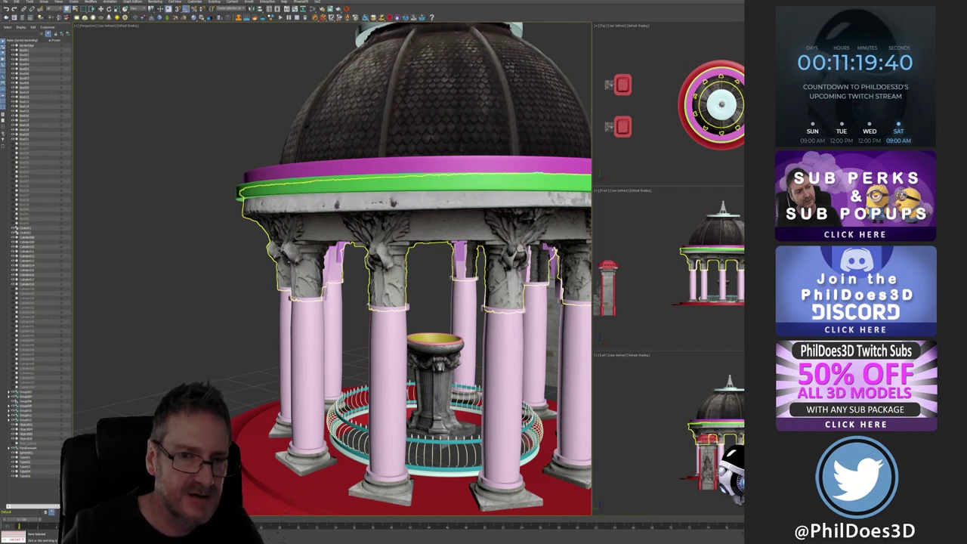
pyautogui.scroll(-5, 383, 388)
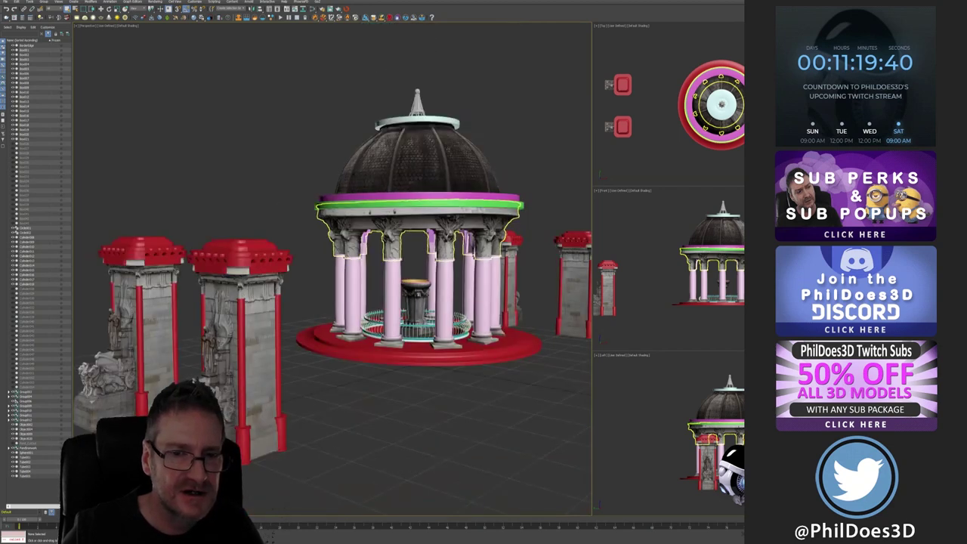
pyautogui.keyDown('alt'); pyautogui.moveTo(383, 389); pyautogui.dragTo(378, 371, button='middle'); pyautogui.keyUp('alt')
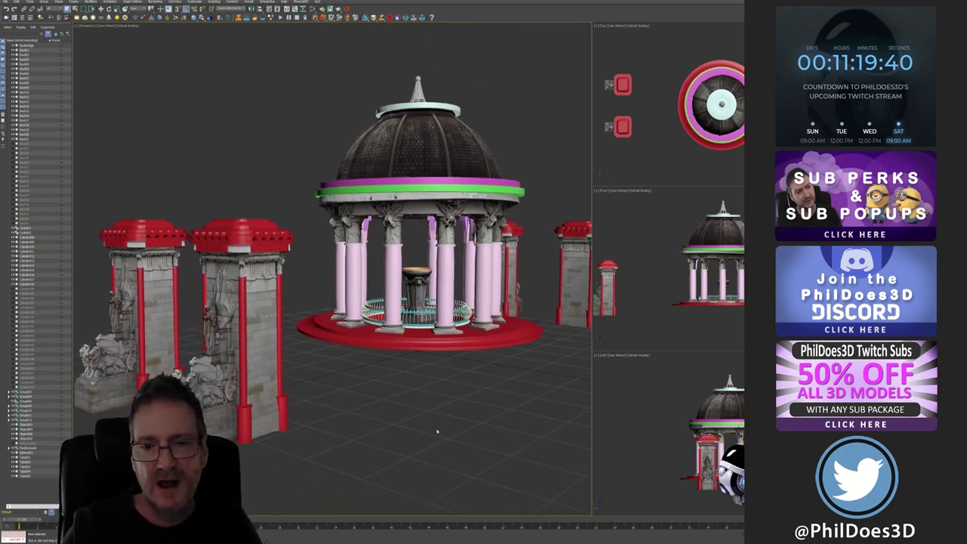